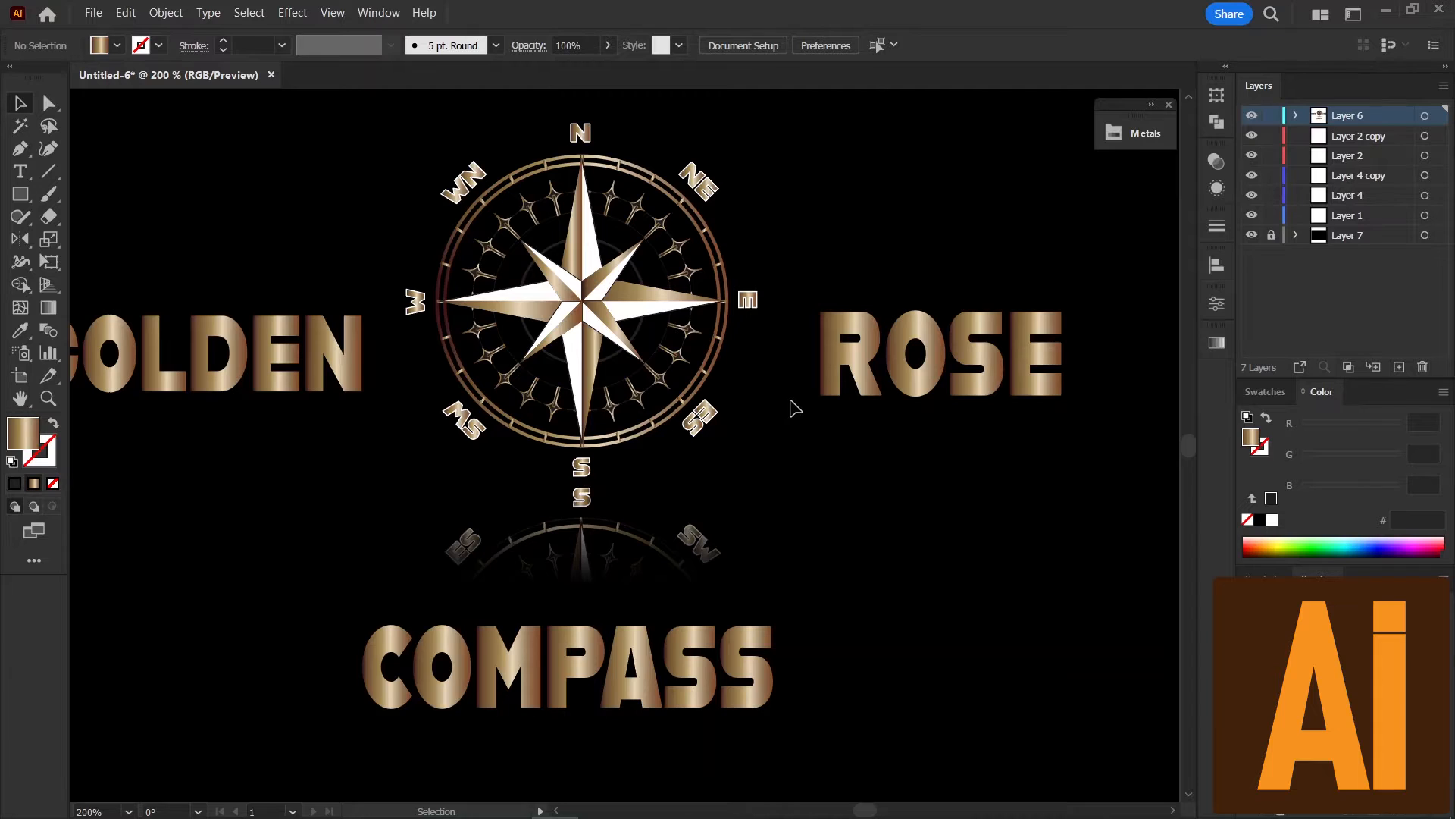
{"action": "scroll", "coordinate": [793, 407], "scroll_direction": "down", "scroll_amount": 1}
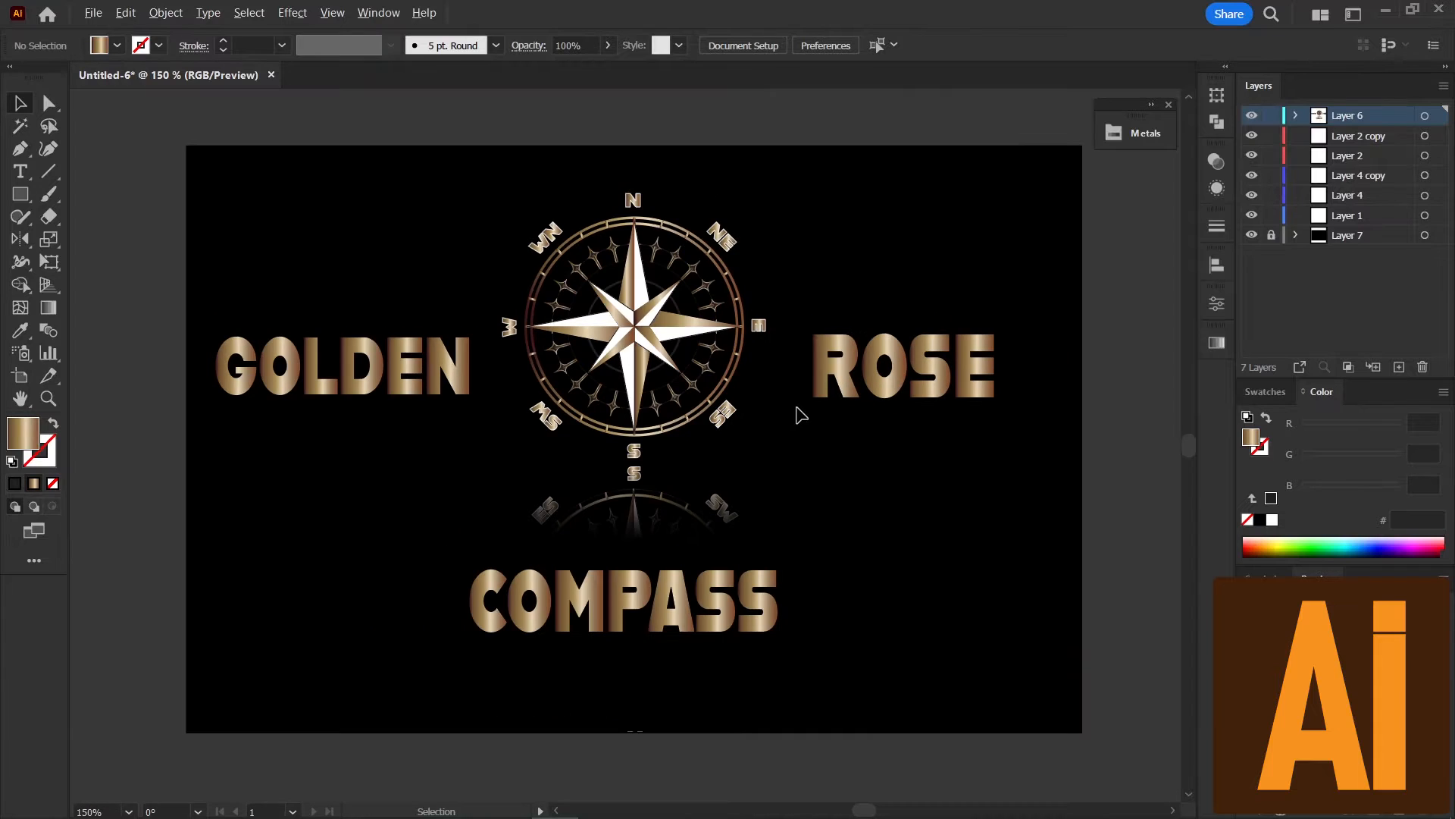
{"action": "left_click", "coordinate": [1151, 105]}
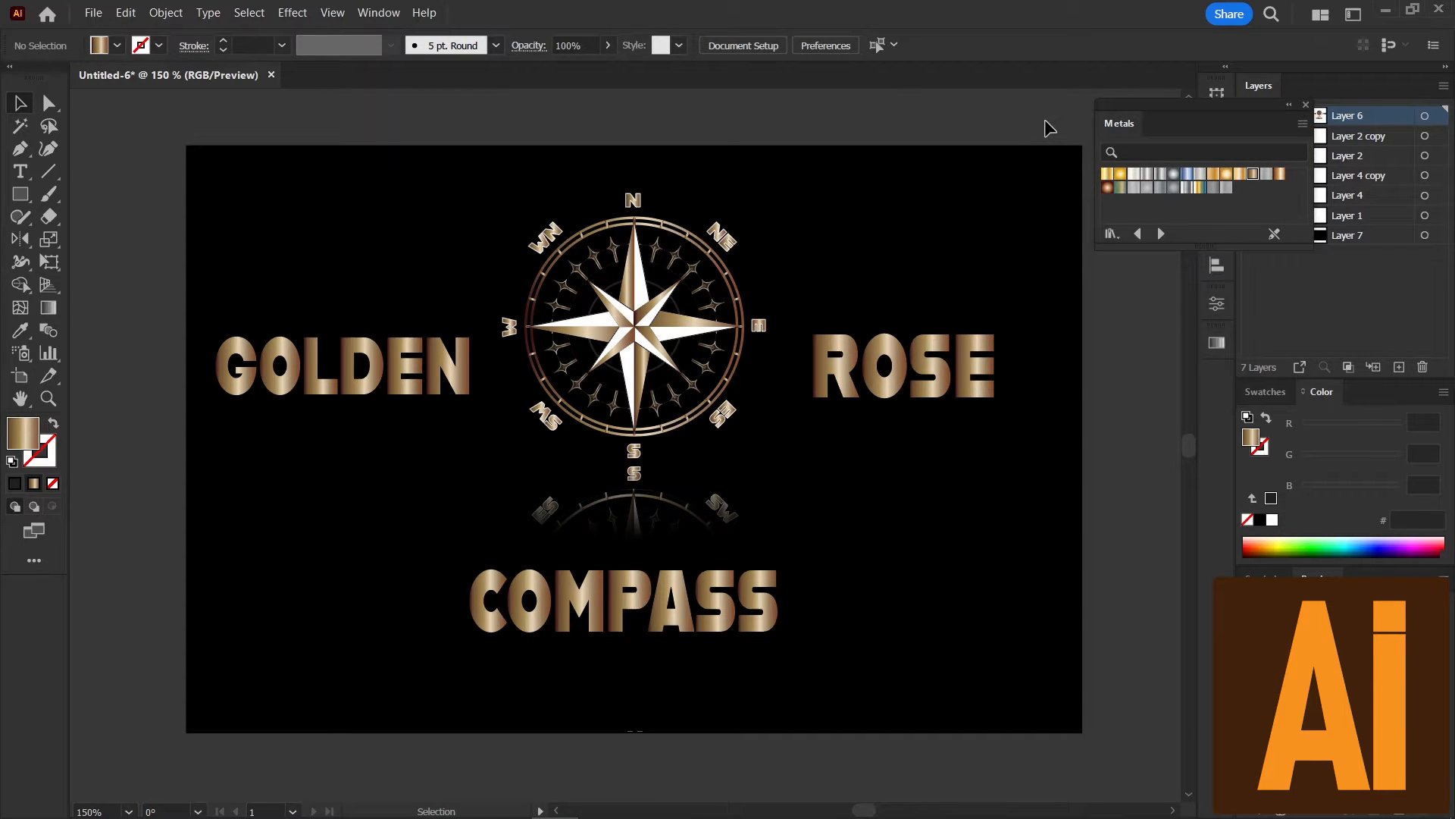
{"action": "left_click", "coordinate": [1289, 104]}
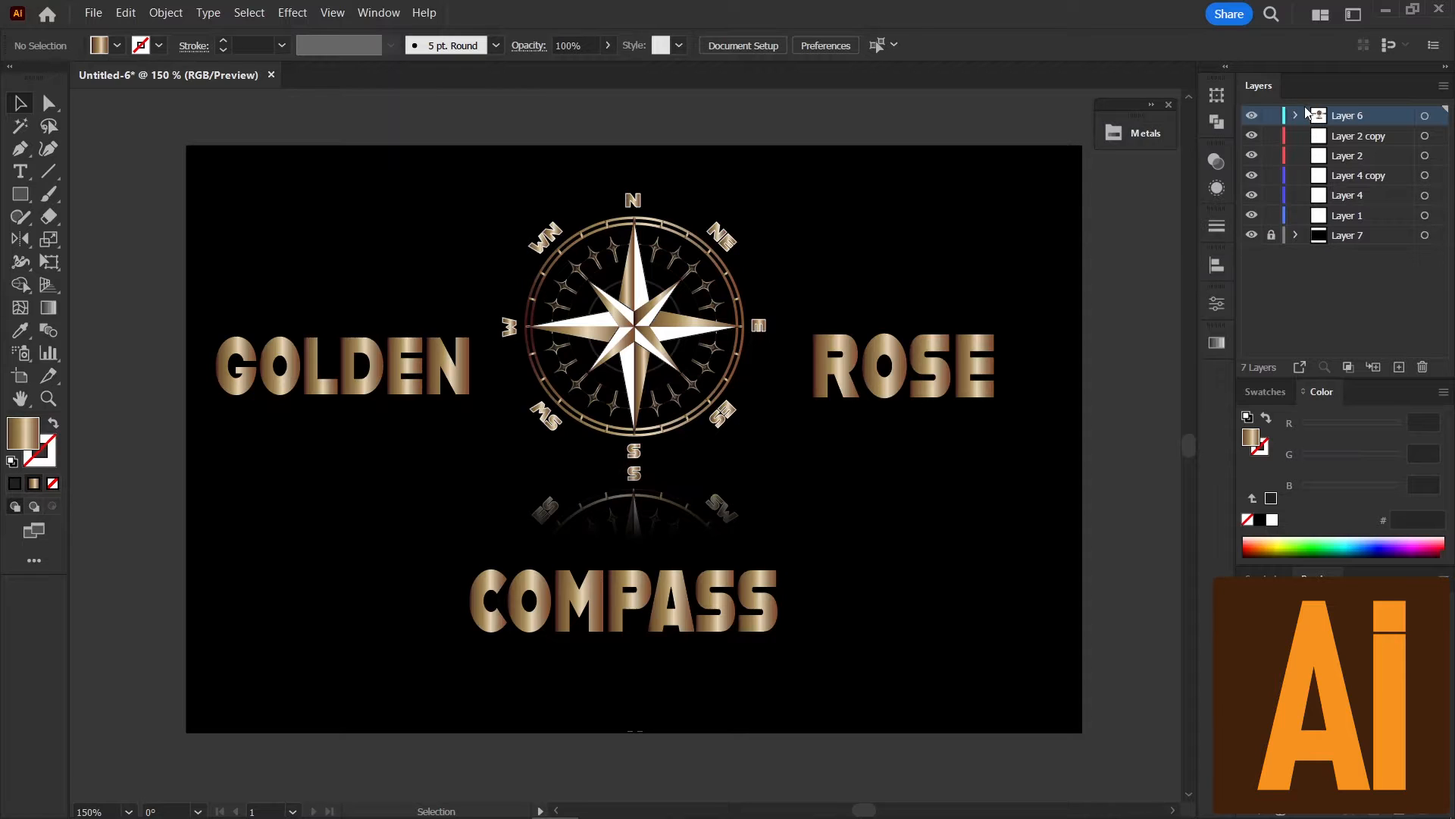
{"action": "left_click", "coordinate": [1168, 104]}
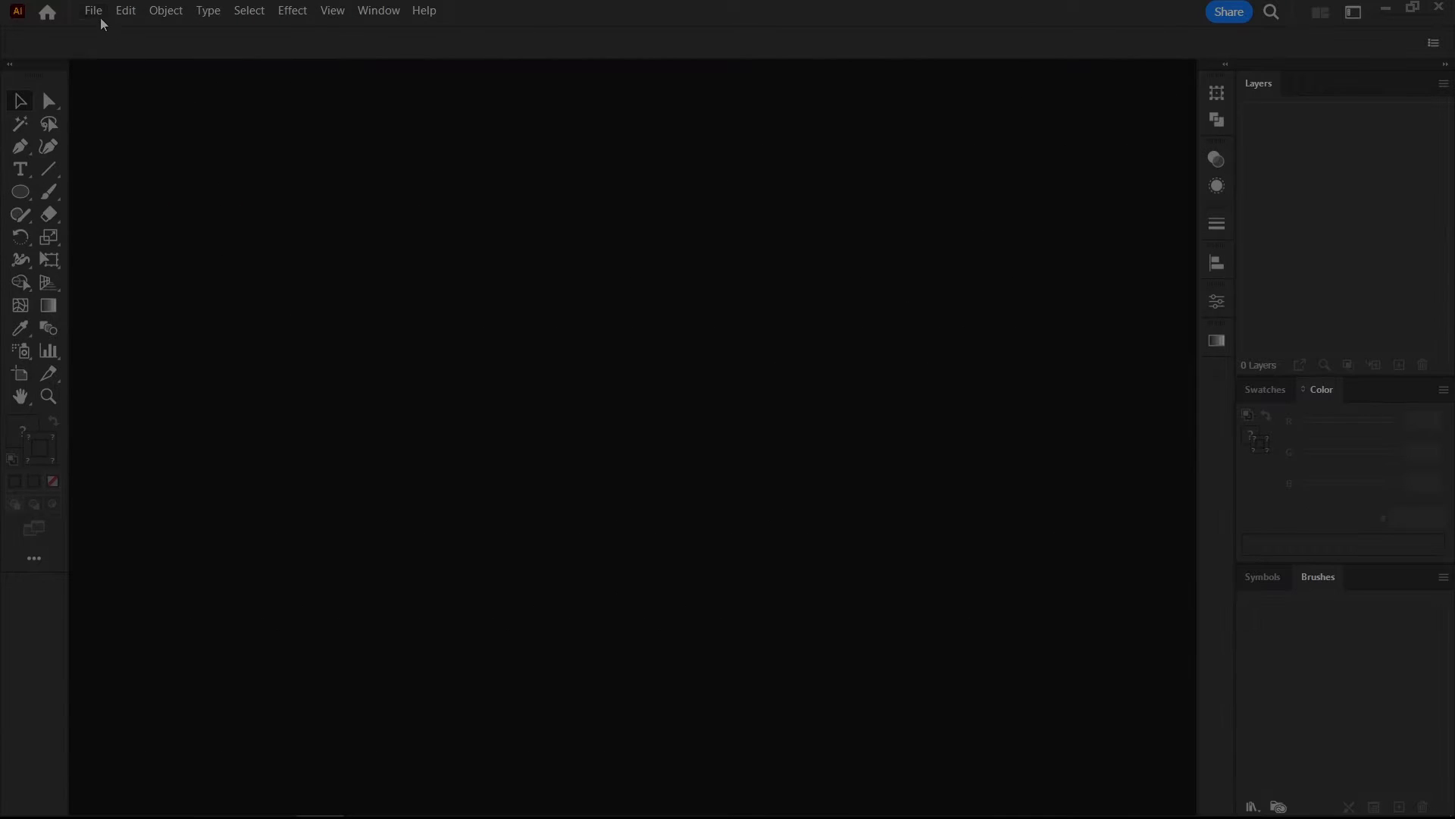
Create a new landscape document 290 mm wide and 190 mm high with one artboard in RGB color mode.
{"action": "left_click", "coordinate": [101, 19]}
{"action": "left_click", "coordinate": [130, 30]}
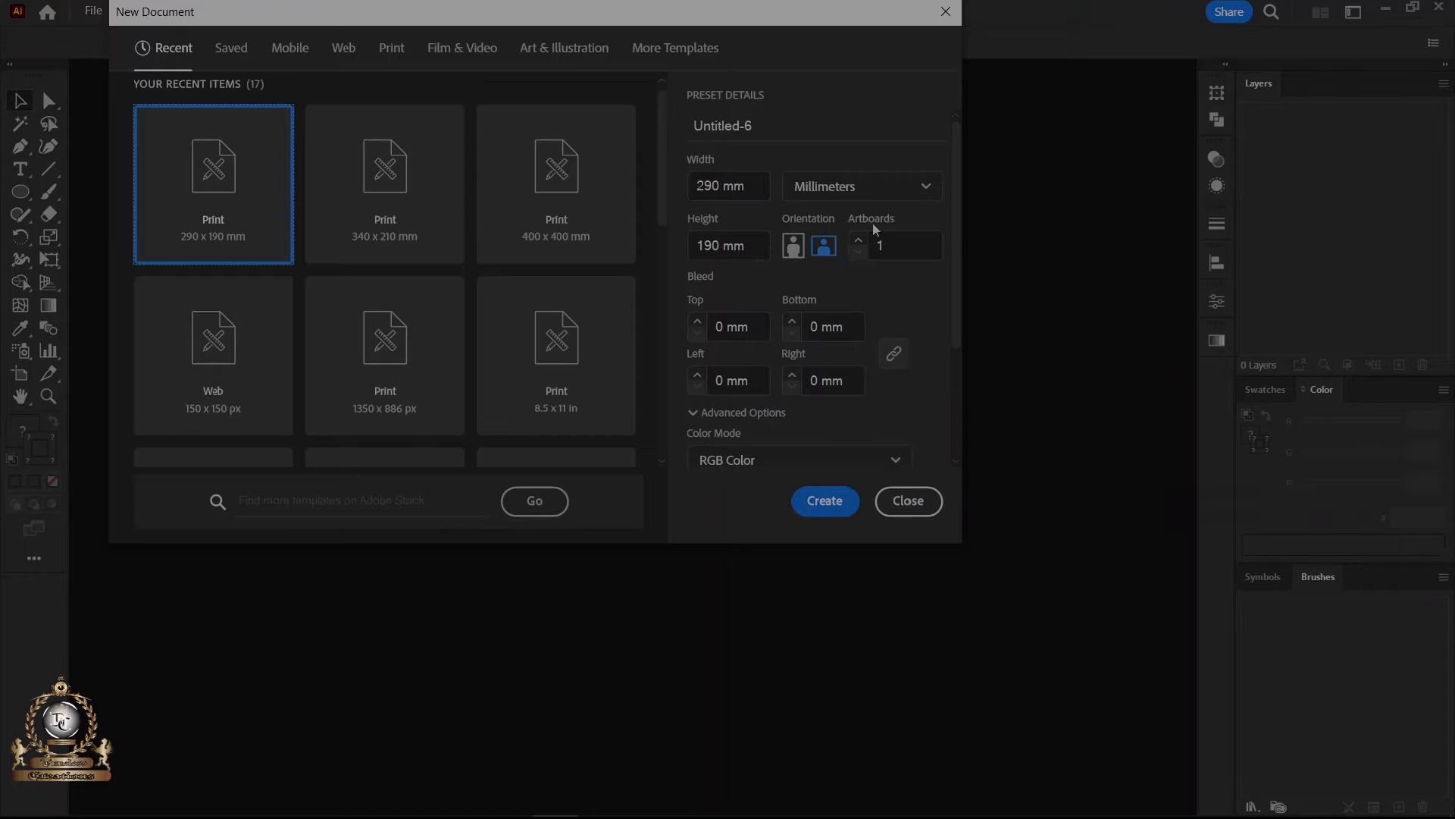
{"action": "left_click", "coordinate": [824, 249]}
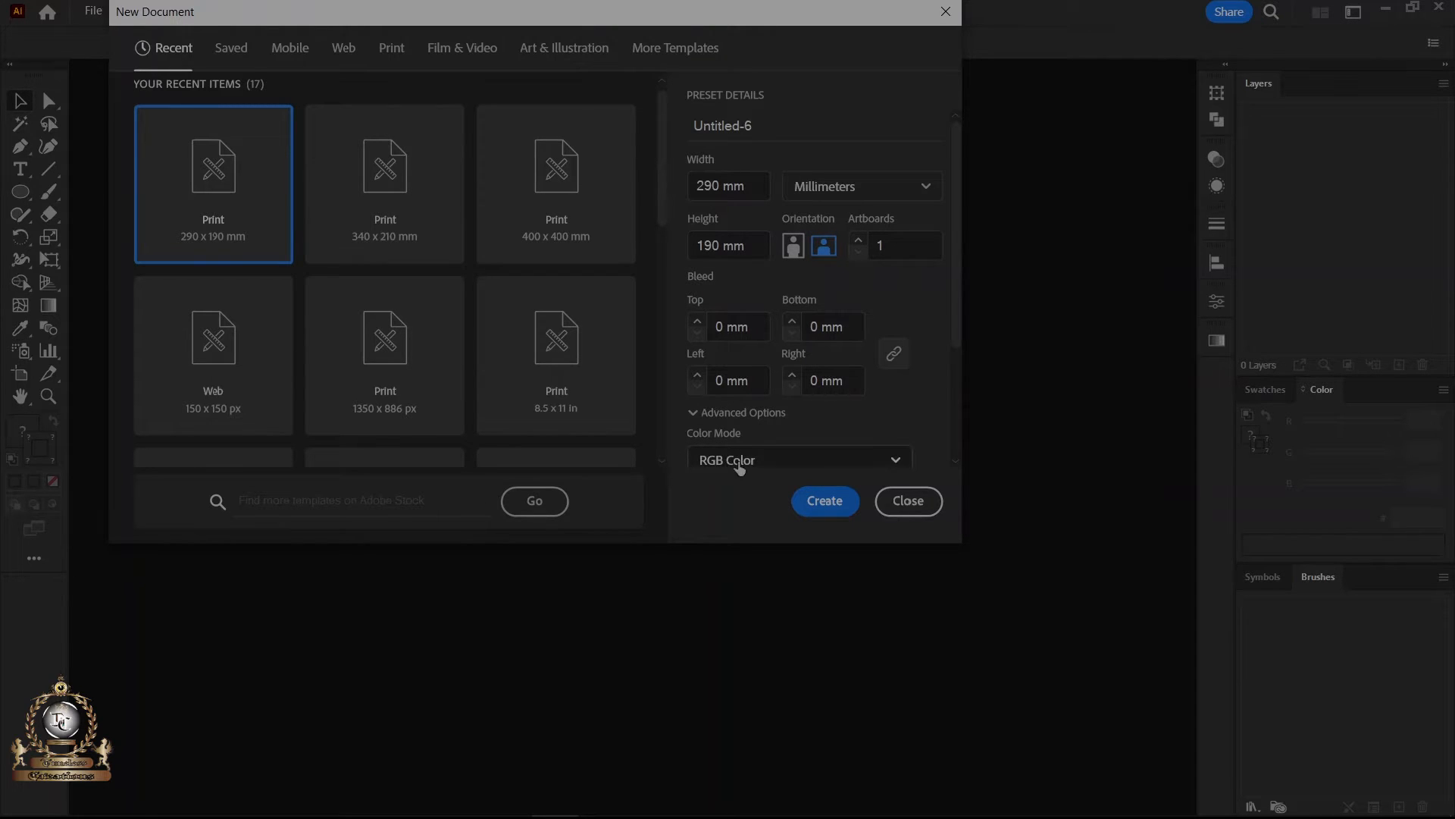
{"action": "left_click", "coordinate": [828, 503]}
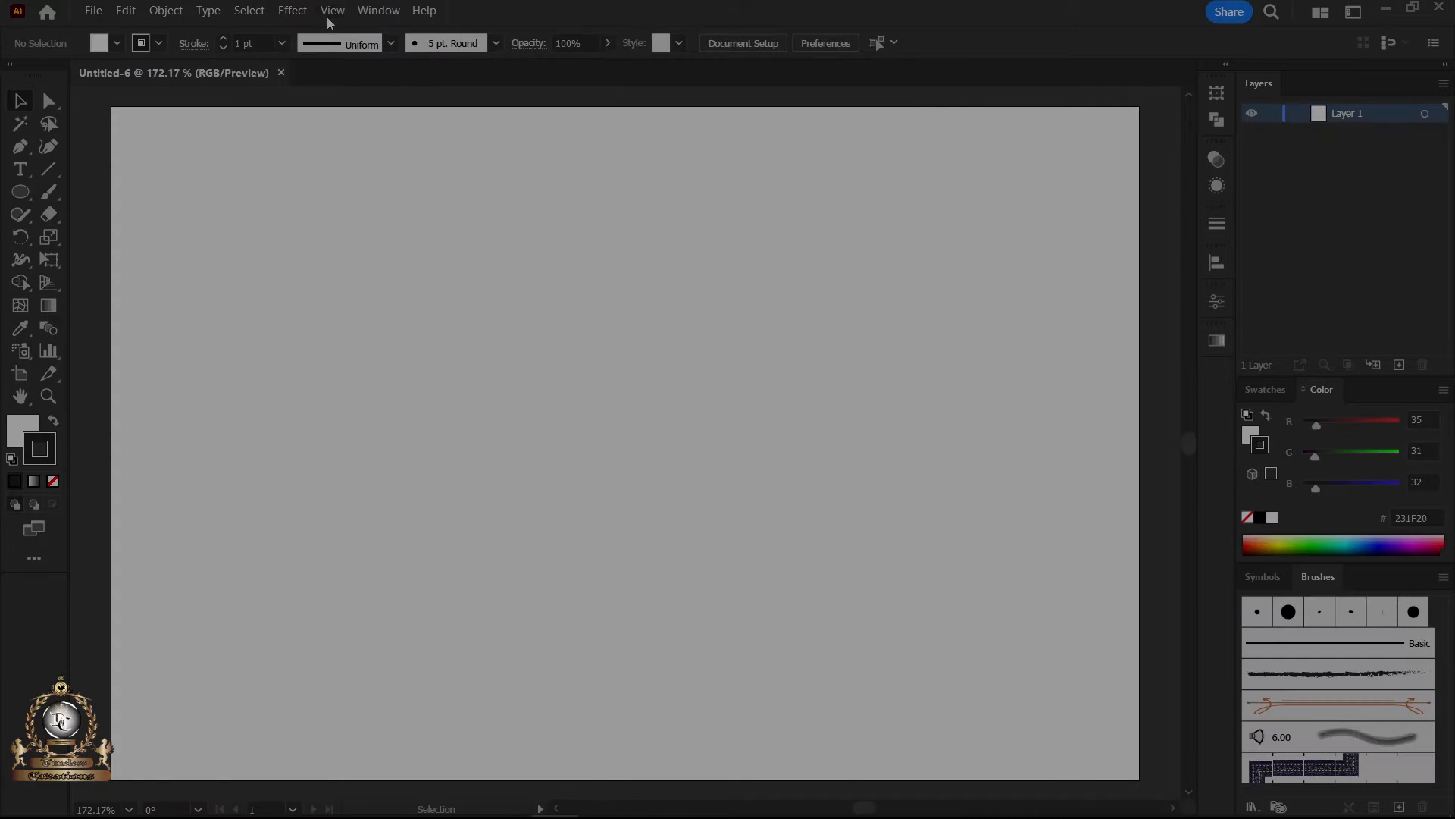
{"action": "left_click", "coordinate": [332, 11]}
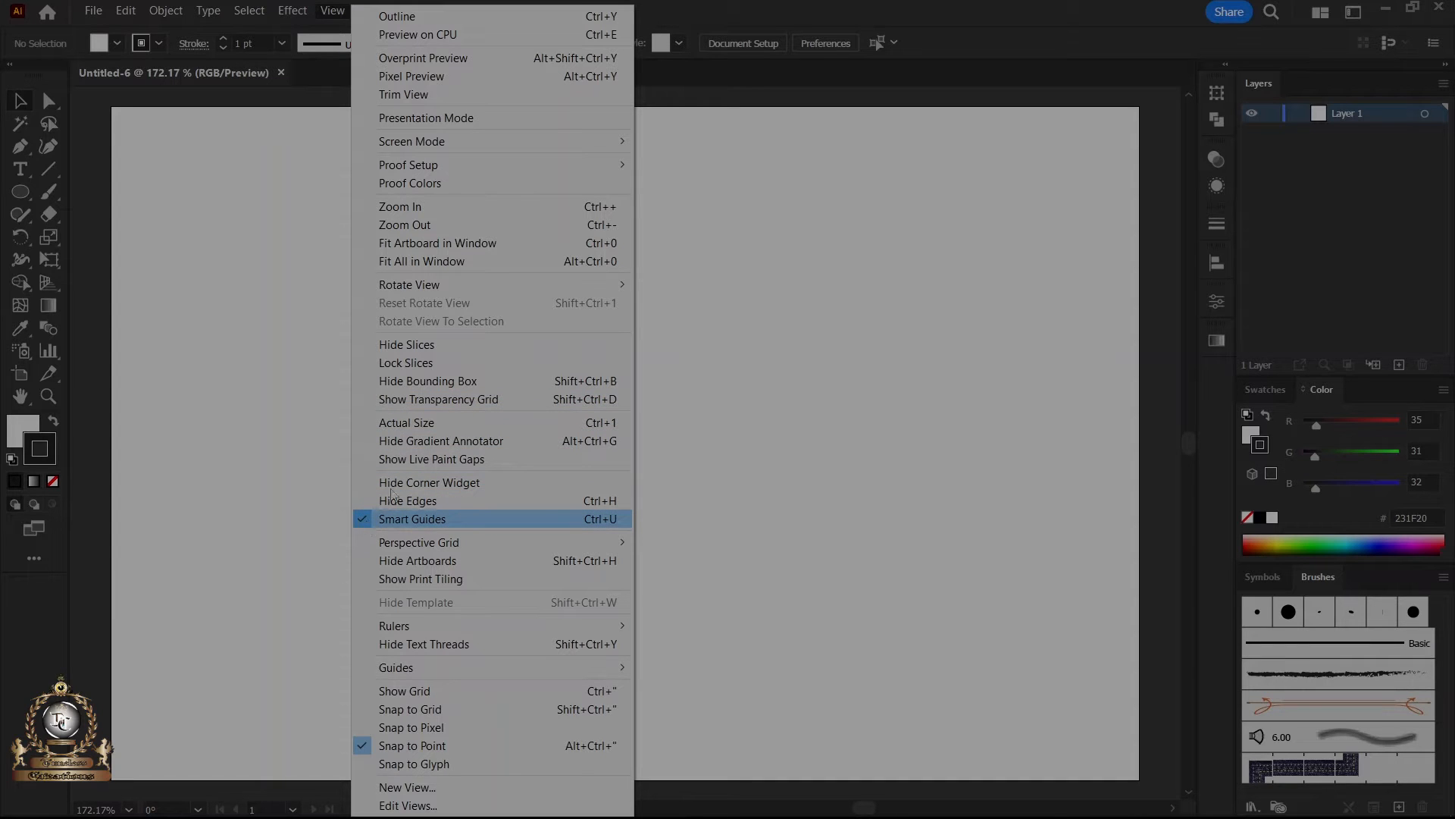
{"action": "left_click", "coordinate": [714, 12]}
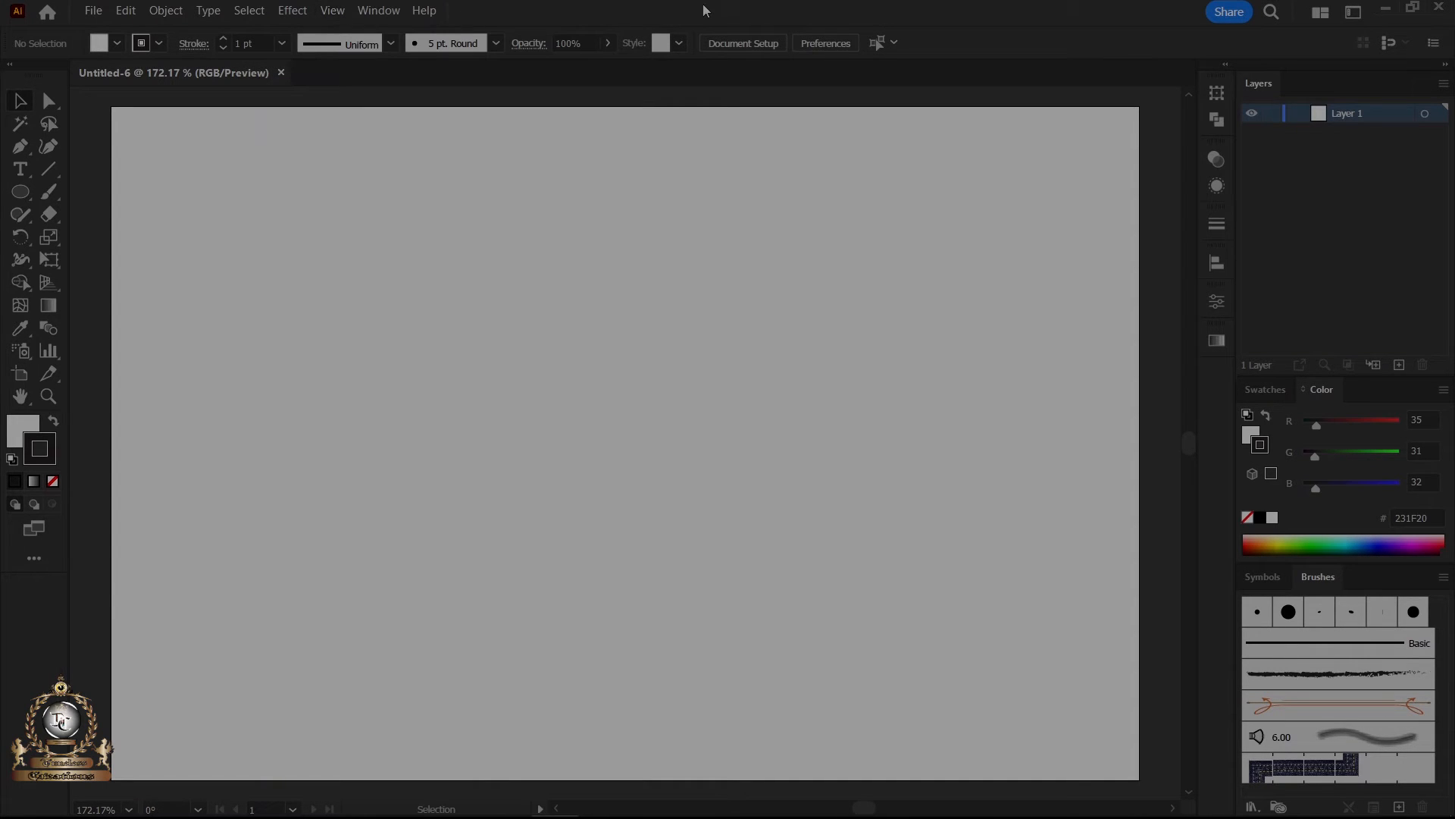
Draw a circle with no fill and a dark stroke from the artboard's center, about three quarters of the artboard's height.
{"action": "left_click", "coordinate": [20, 437]}
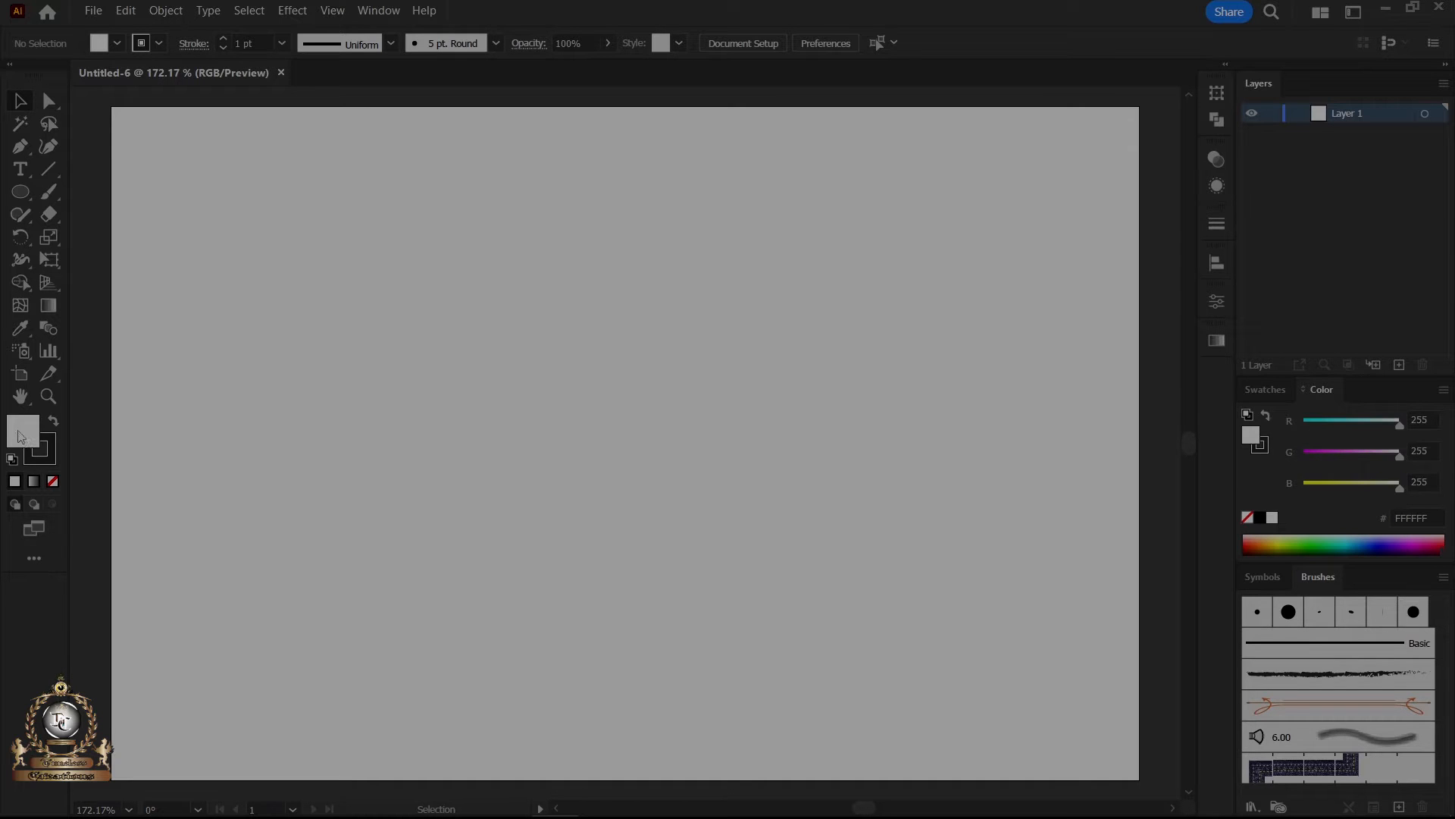
{"action": "left_click", "coordinate": [52, 480]}
{"action": "left_click", "coordinate": [53, 453]}
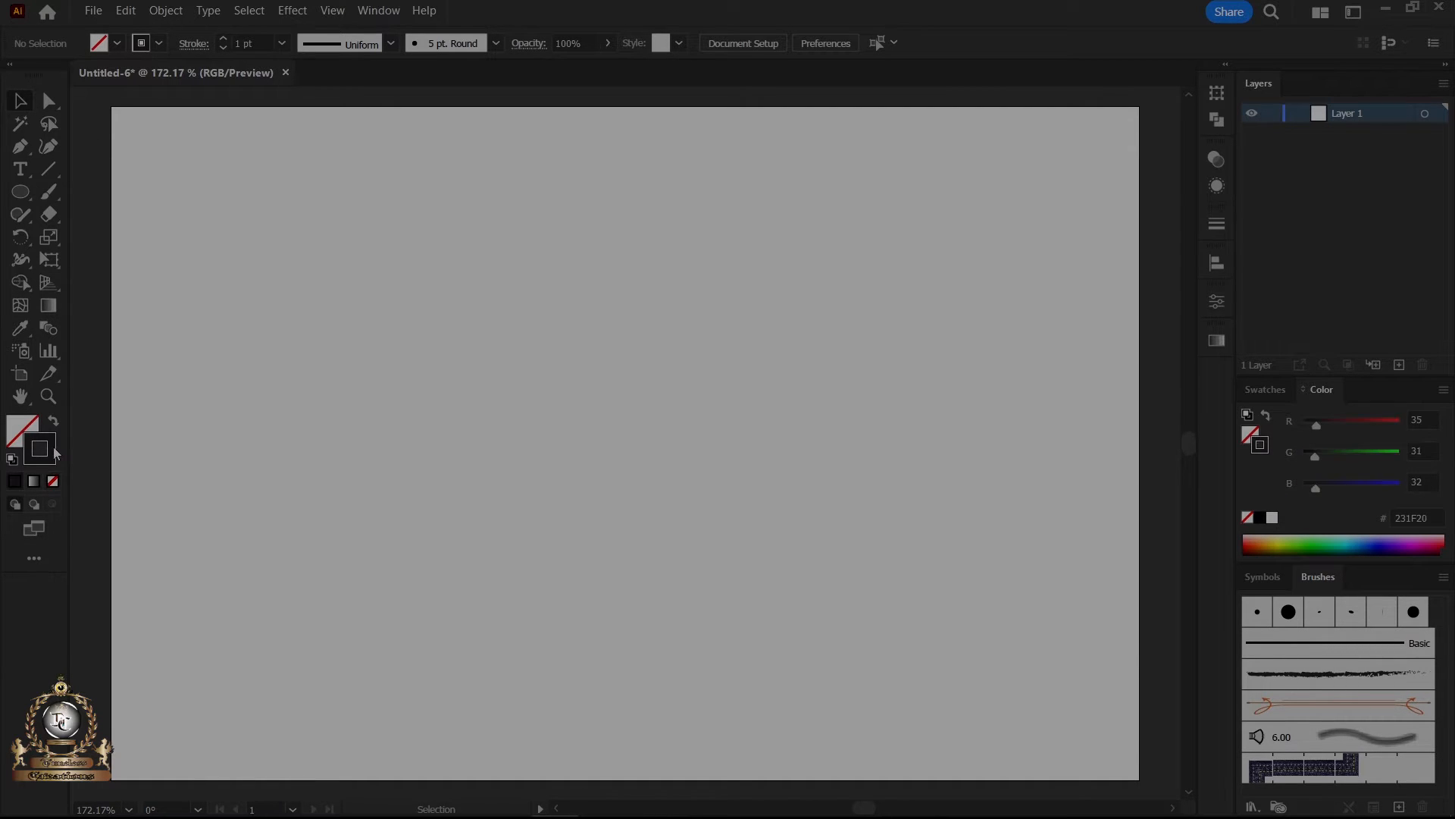
{"action": "left_click", "coordinate": [28, 201]}
{"action": "left_click", "coordinate": [99, 237]}
{"action": "left_click_drag", "start_coordinate": [625, 442], "coordinate": [807, 689]}
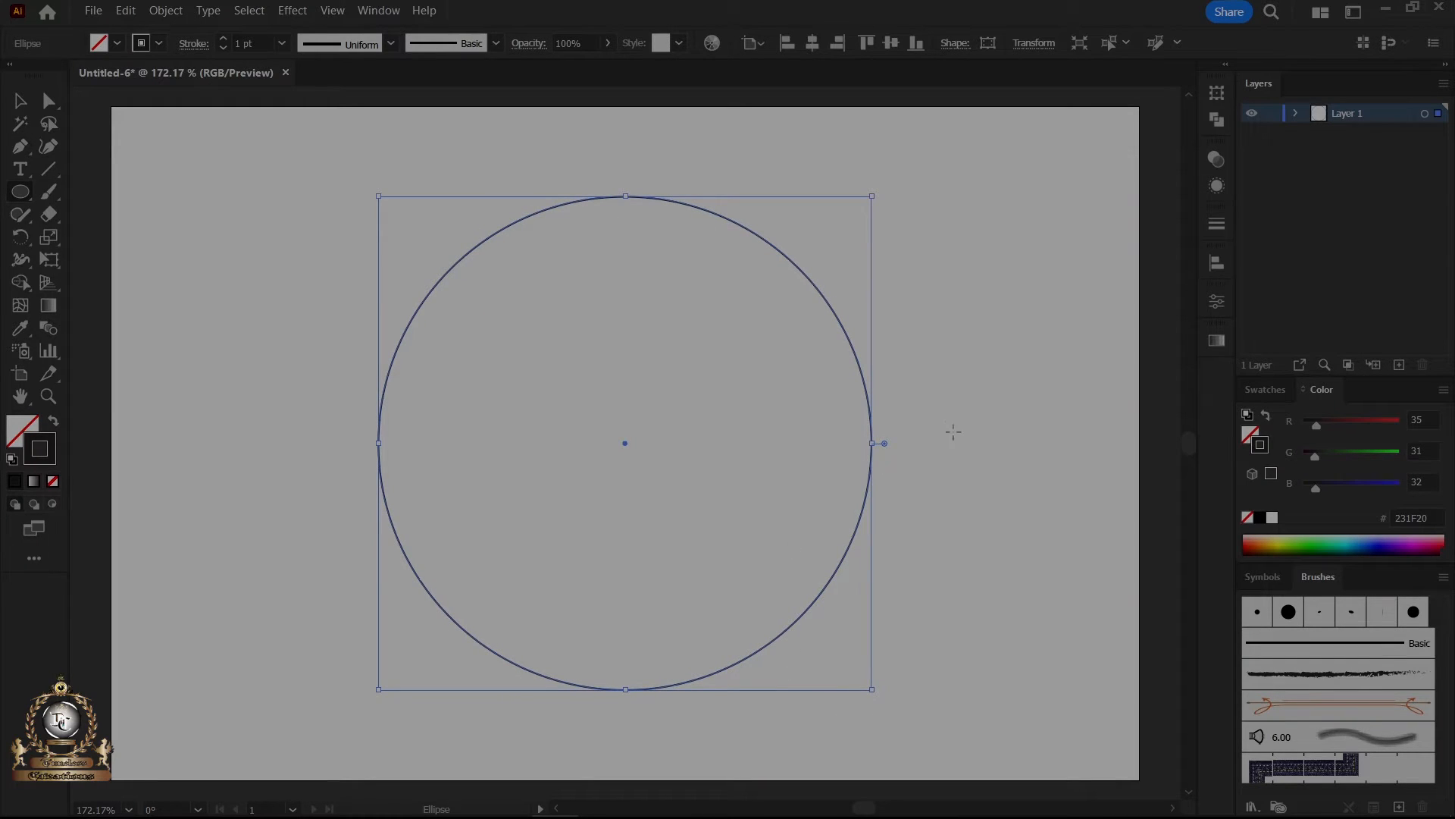
Start a Distort & Transform > Transform effect on the circle and set the number of copies to 4.
{"action": "left_click", "coordinate": [293, 10]}
{"action": "mouse_move", "coordinate": [347, 186]}
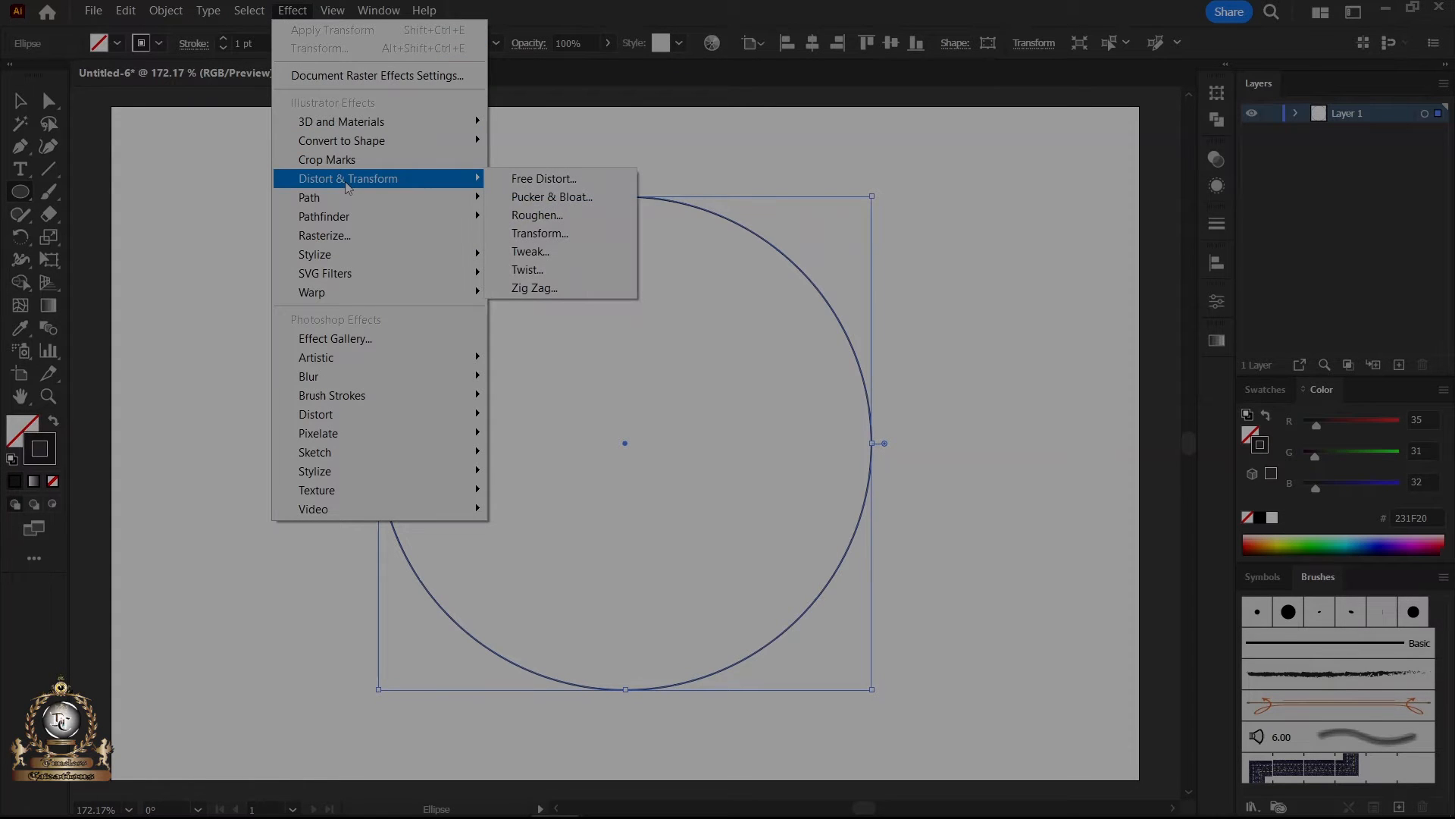
{"action": "left_click", "coordinate": [540, 233]}
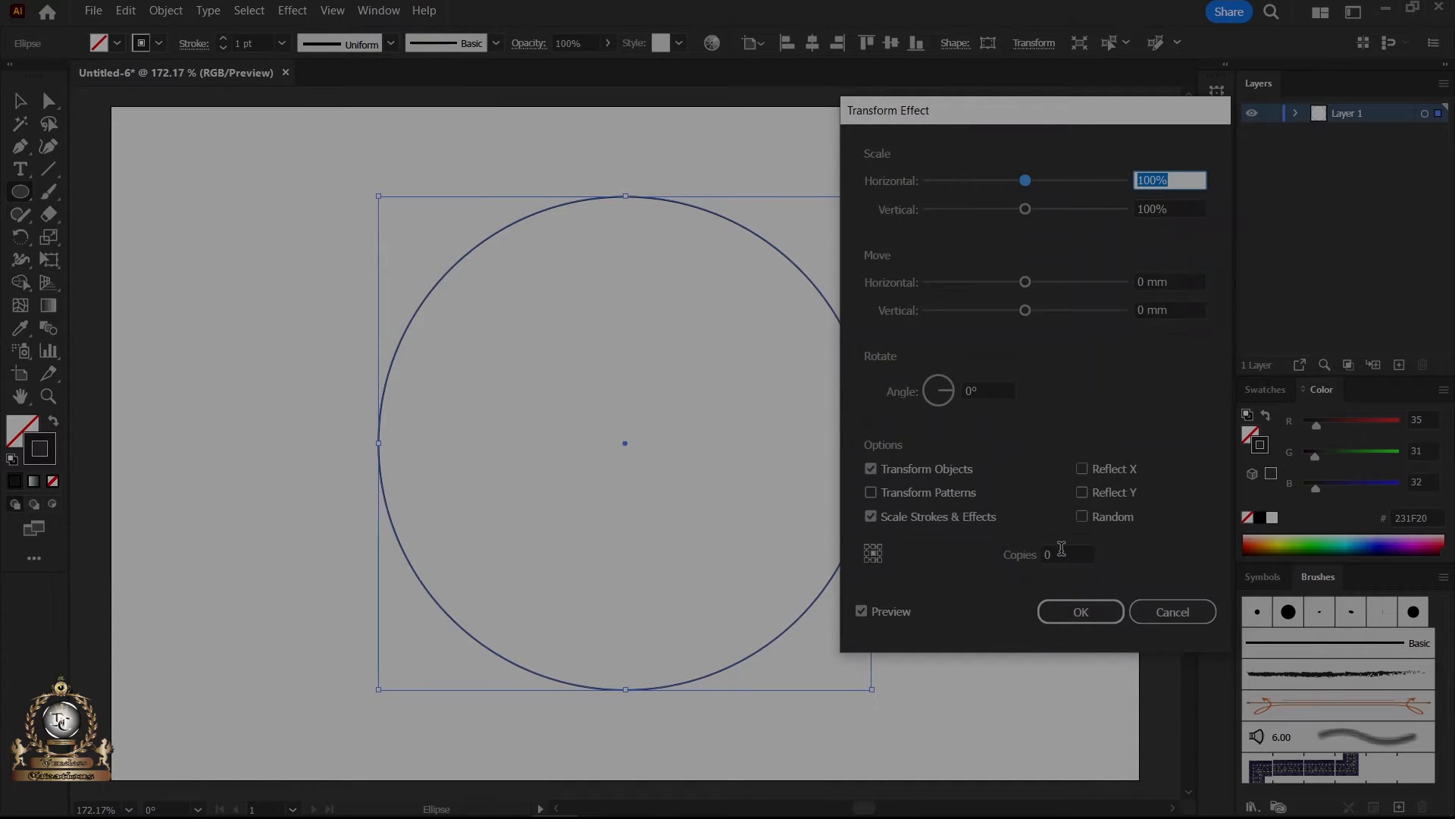
{"action": "left_click", "coordinate": [1068, 554]}
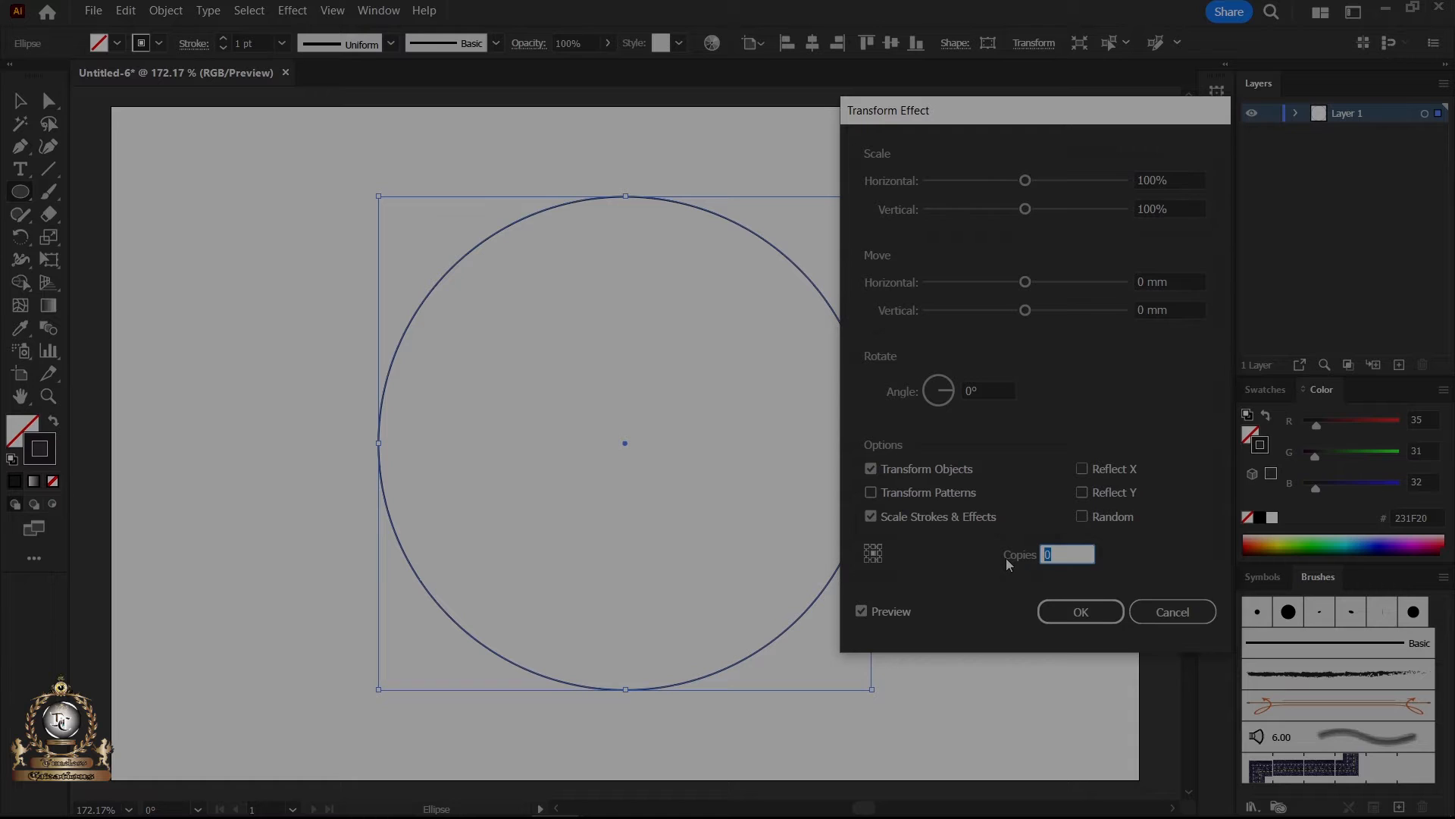
{"action": "key", "text": "Up"}
{"action": "left_click_drag", "start_coordinate": [930, 129], "coordinate": [985, 172]}
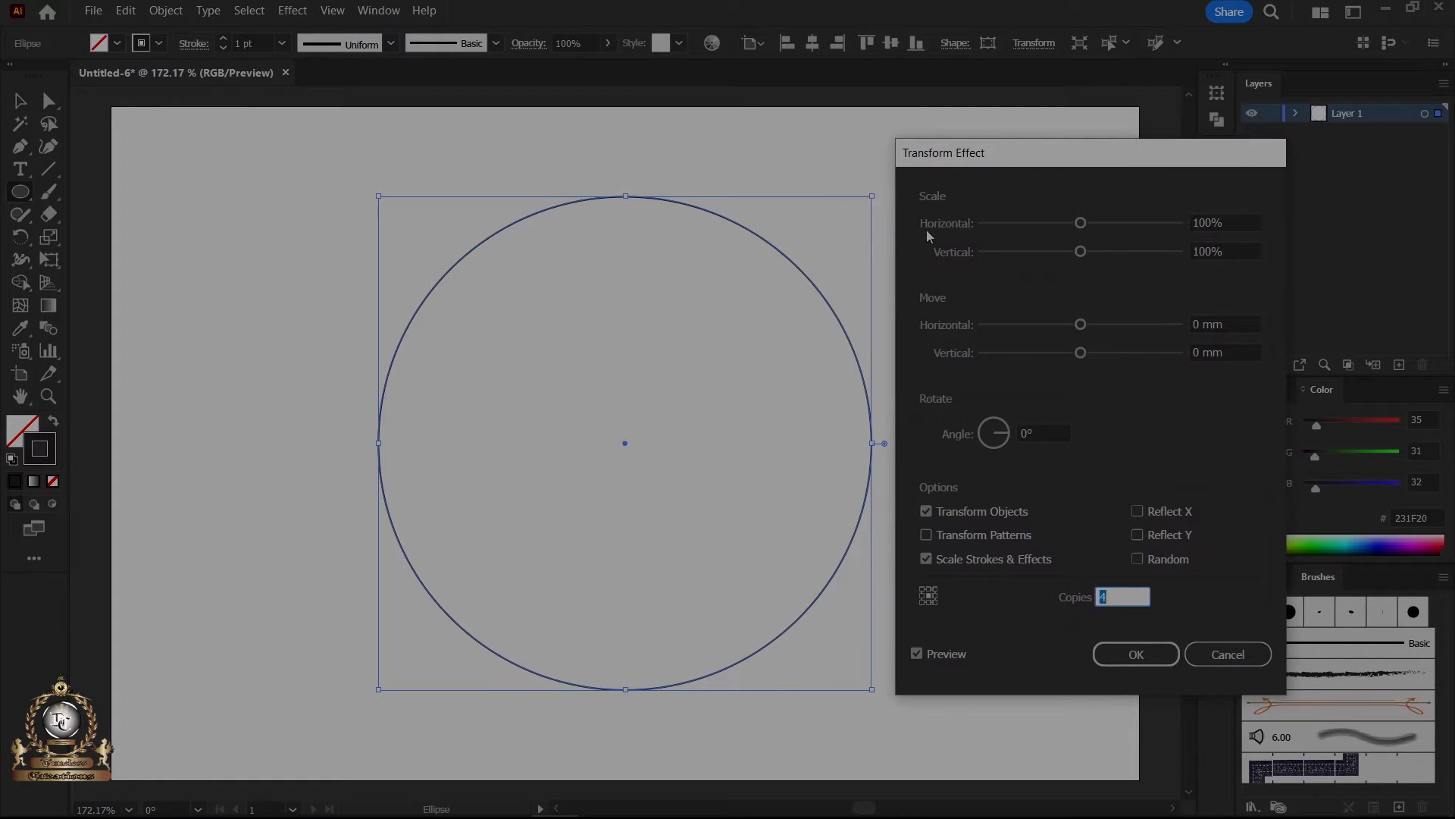
Scale the circle's copies to 90% horizontally and 90% vertically and apply the Transform effect.
{"action": "left_click", "coordinate": [1232, 222]}
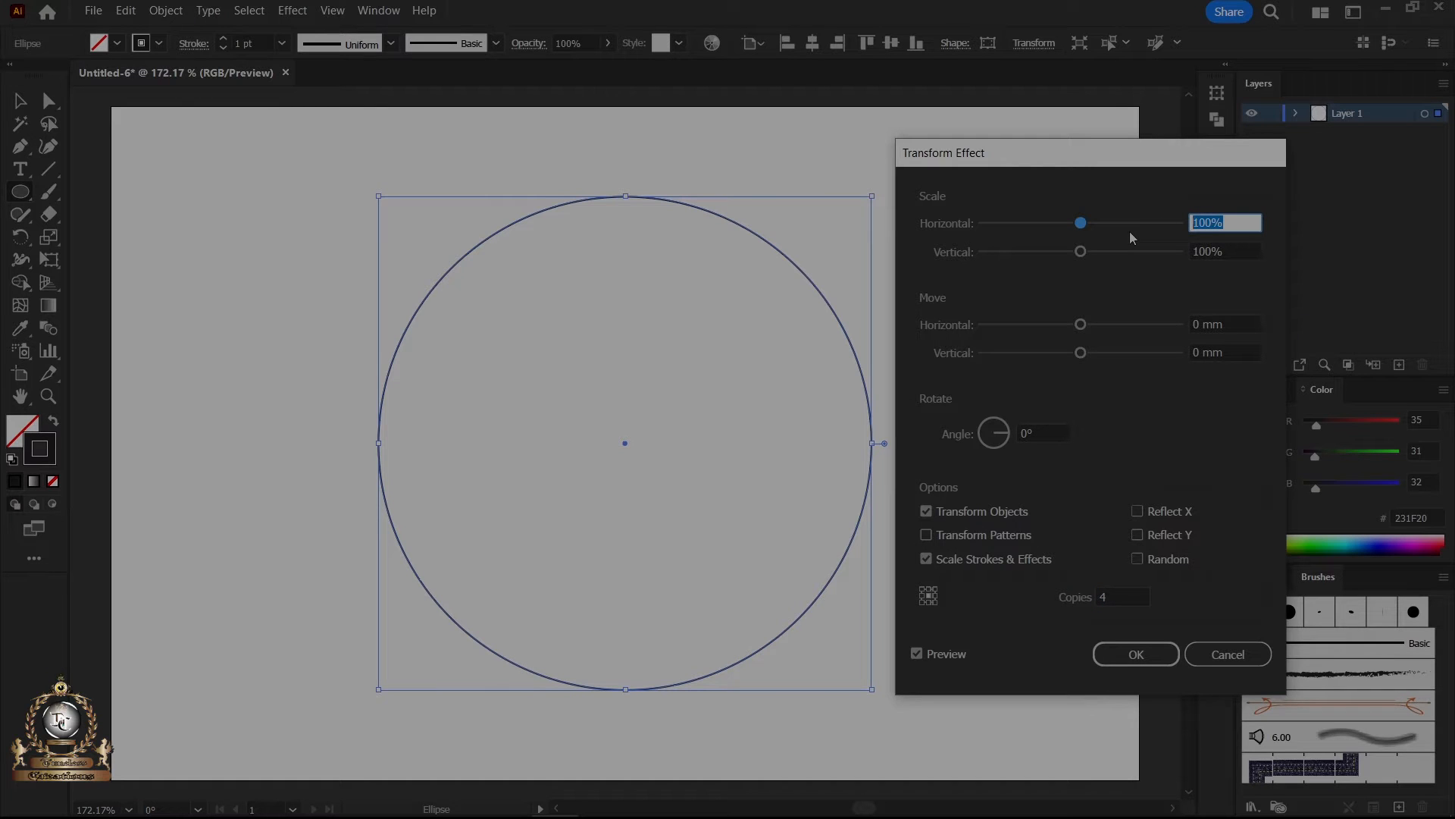
{"action": "type", "text": "90"}
{"action": "key", "text": "Tab"}
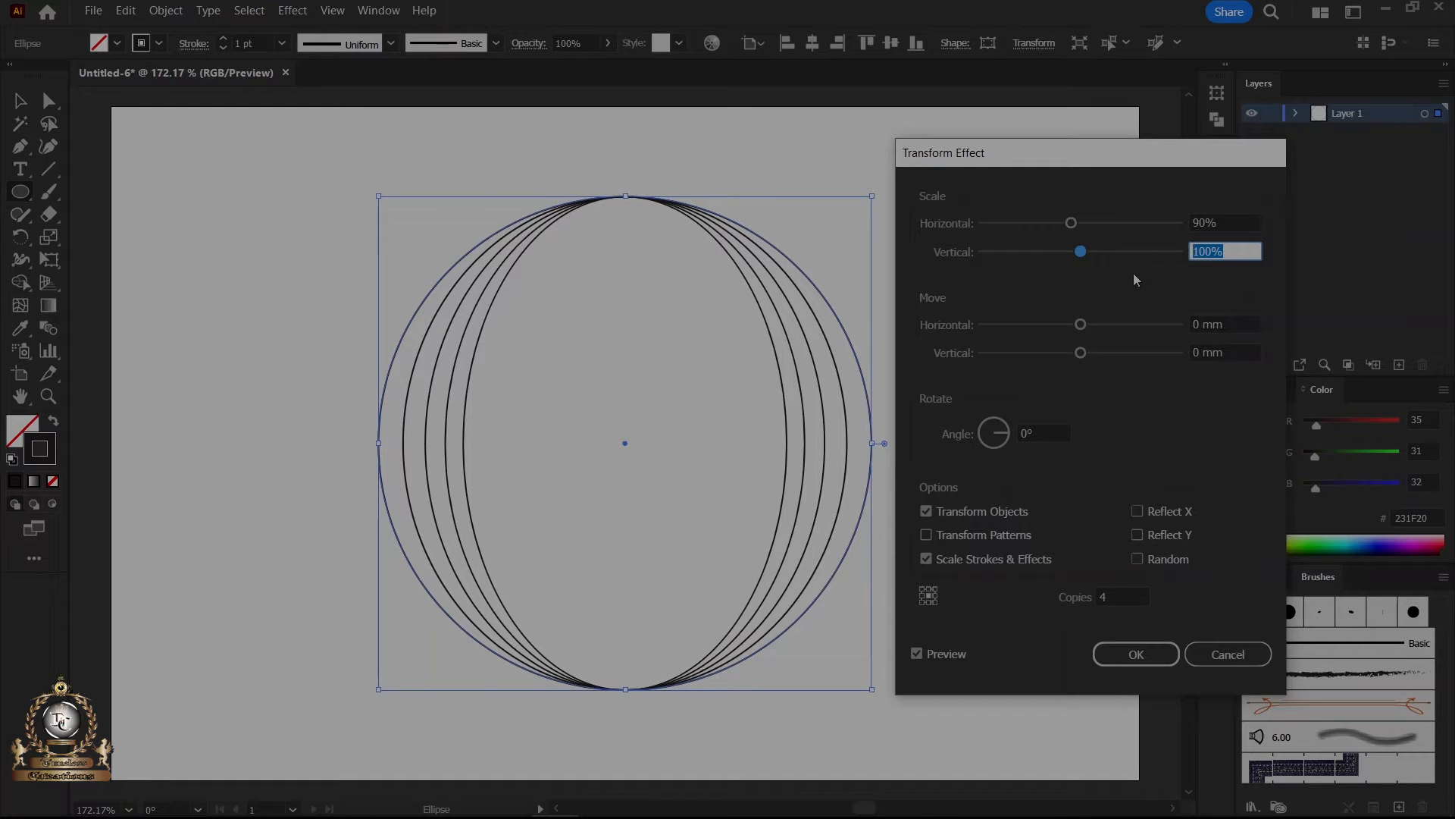
{"action": "key", "text": "Down"}
{"action": "key", "text": "Down"}
{"action": "key", "text": "Down"}
{"action": "key", "text": "Down"}
{"action": "key", "text": "Down"}
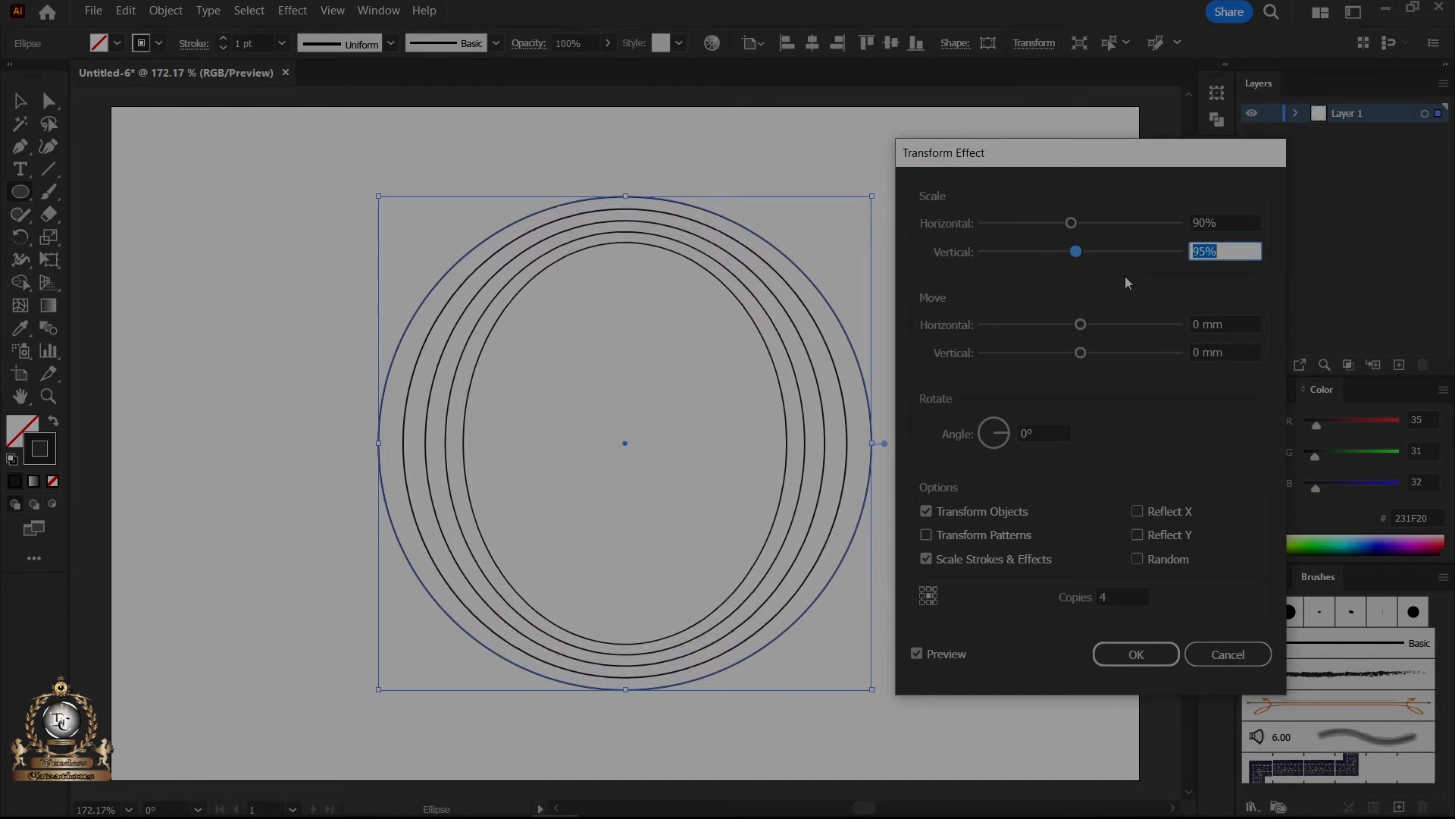
{"action": "key", "text": "Down"}
{"action": "key", "text": "Down"}
{"action": "key", "text": "Down"}
{"action": "key", "text": "Down"}
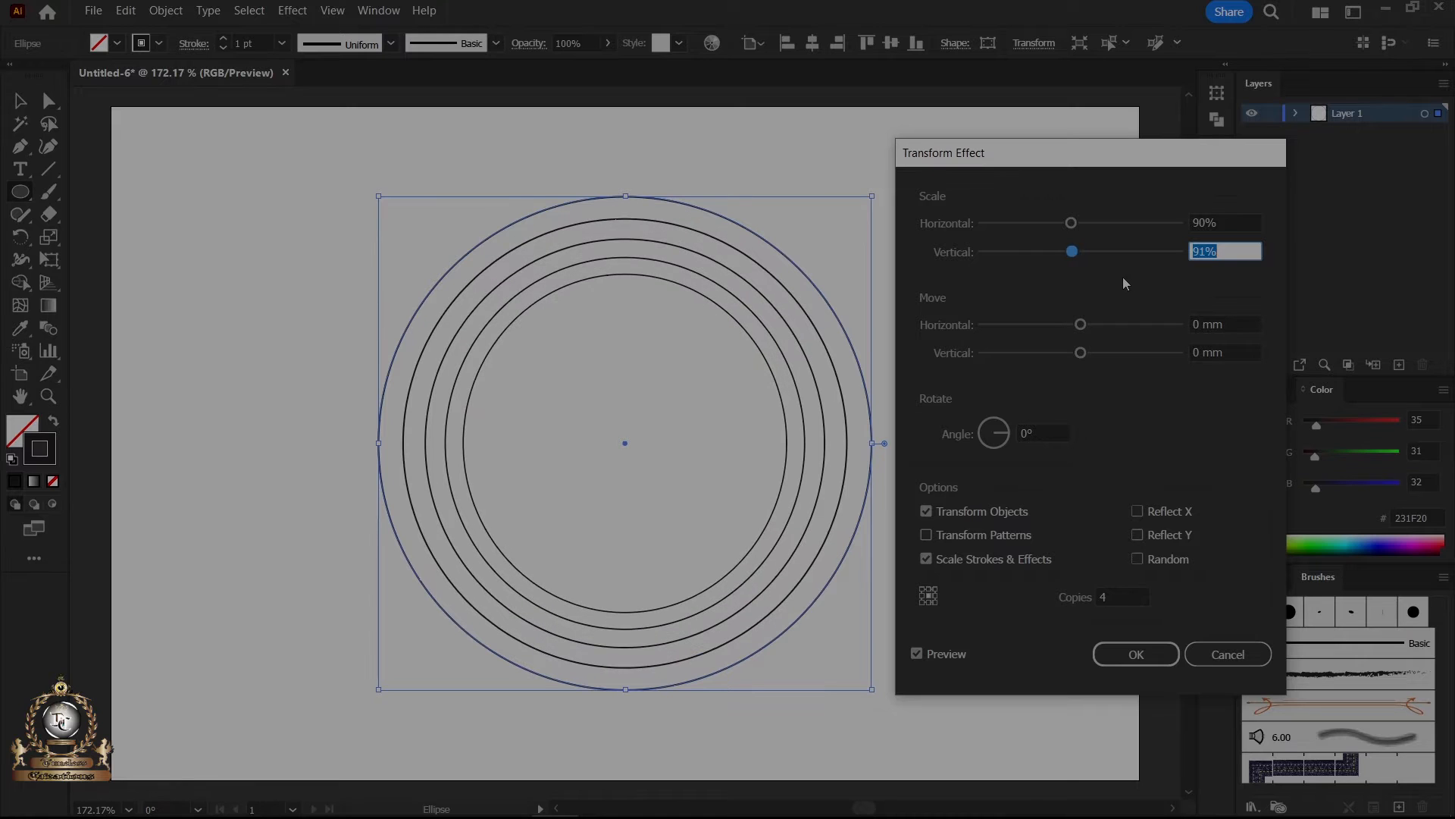
{"action": "key", "text": "Down"}
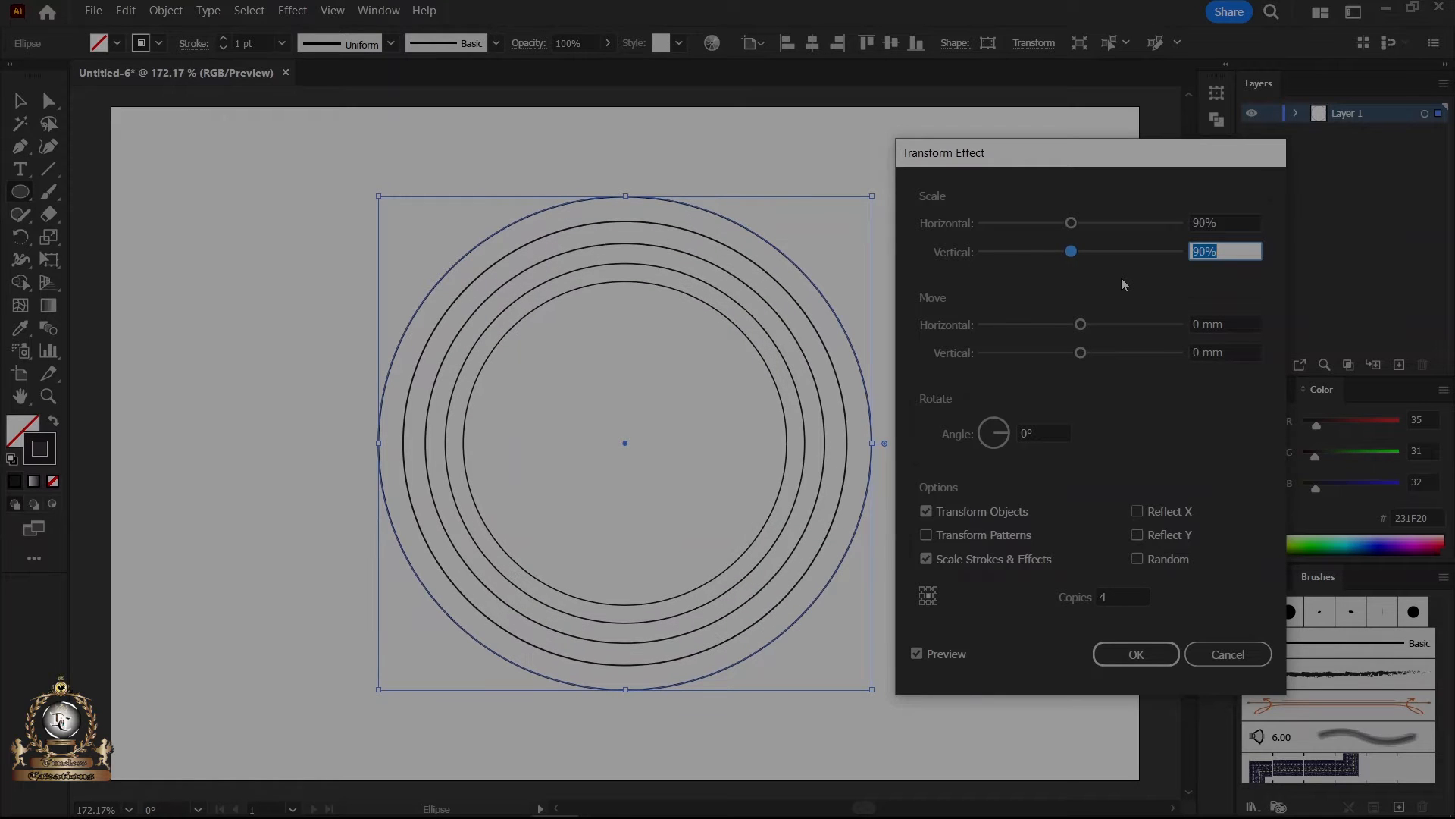
{"action": "left_click", "coordinate": [1137, 655]}
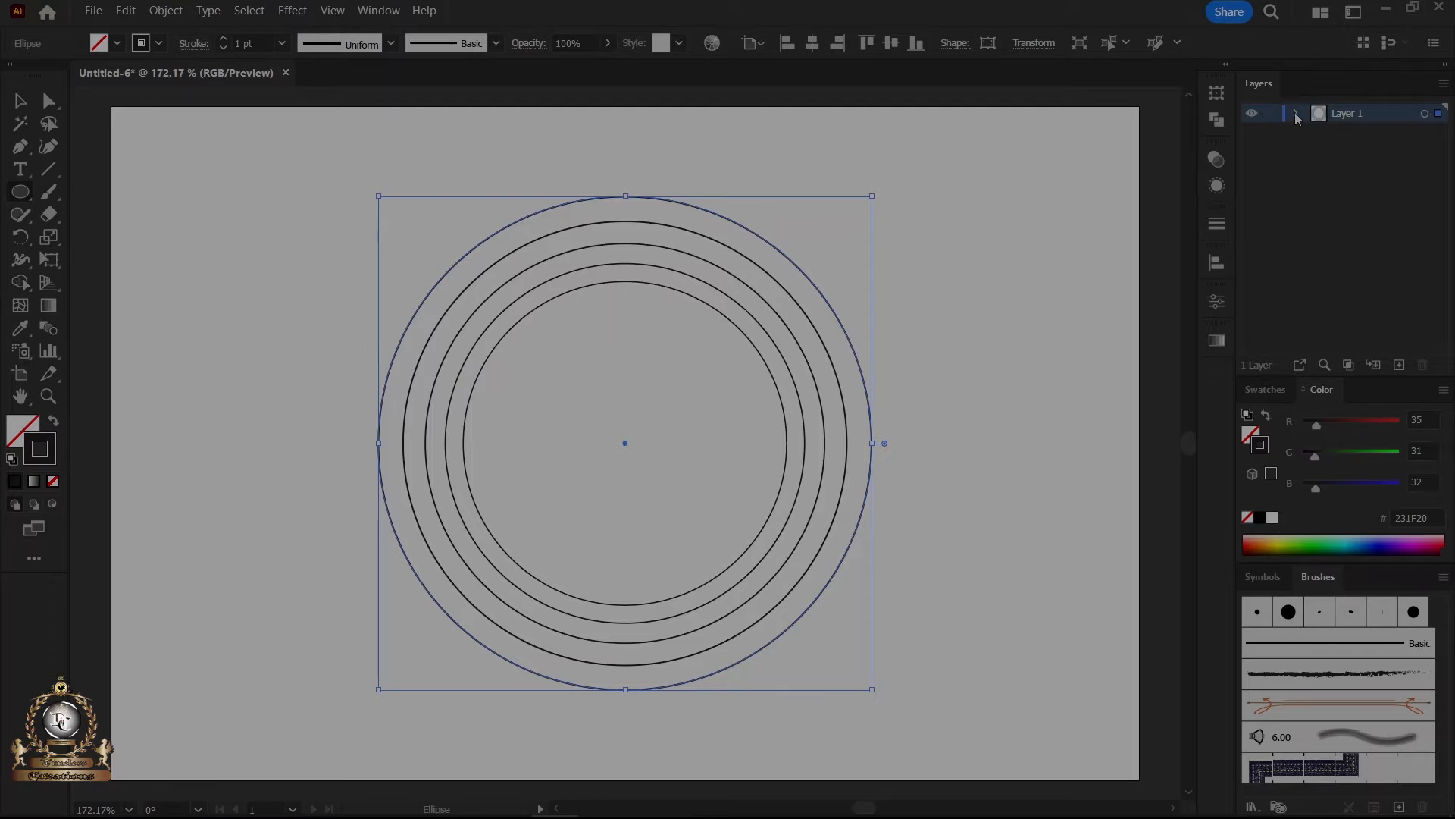
Expand the appearance of the transformed circle and ungroup the concentric circles in Layer 1.
{"action": "left_click", "coordinate": [1296, 115]}
{"action": "left_click", "coordinate": [1295, 116]}
{"action": "left_click", "coordinate": [1295, 116]}
{"action": "left_click", "coordinate": [164, 11]}
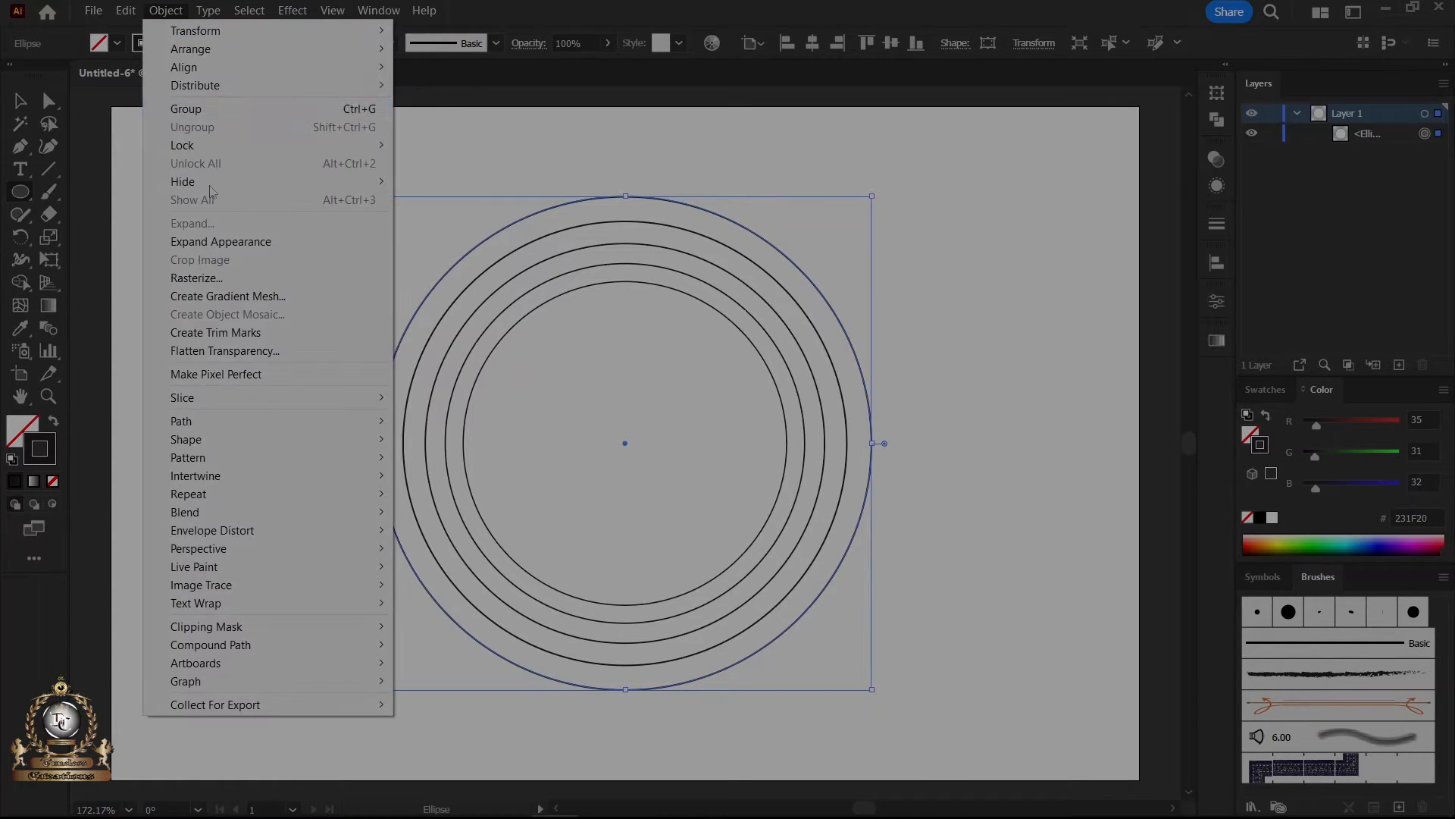
{"action": "left_click", "coordinate": [248, 250]}
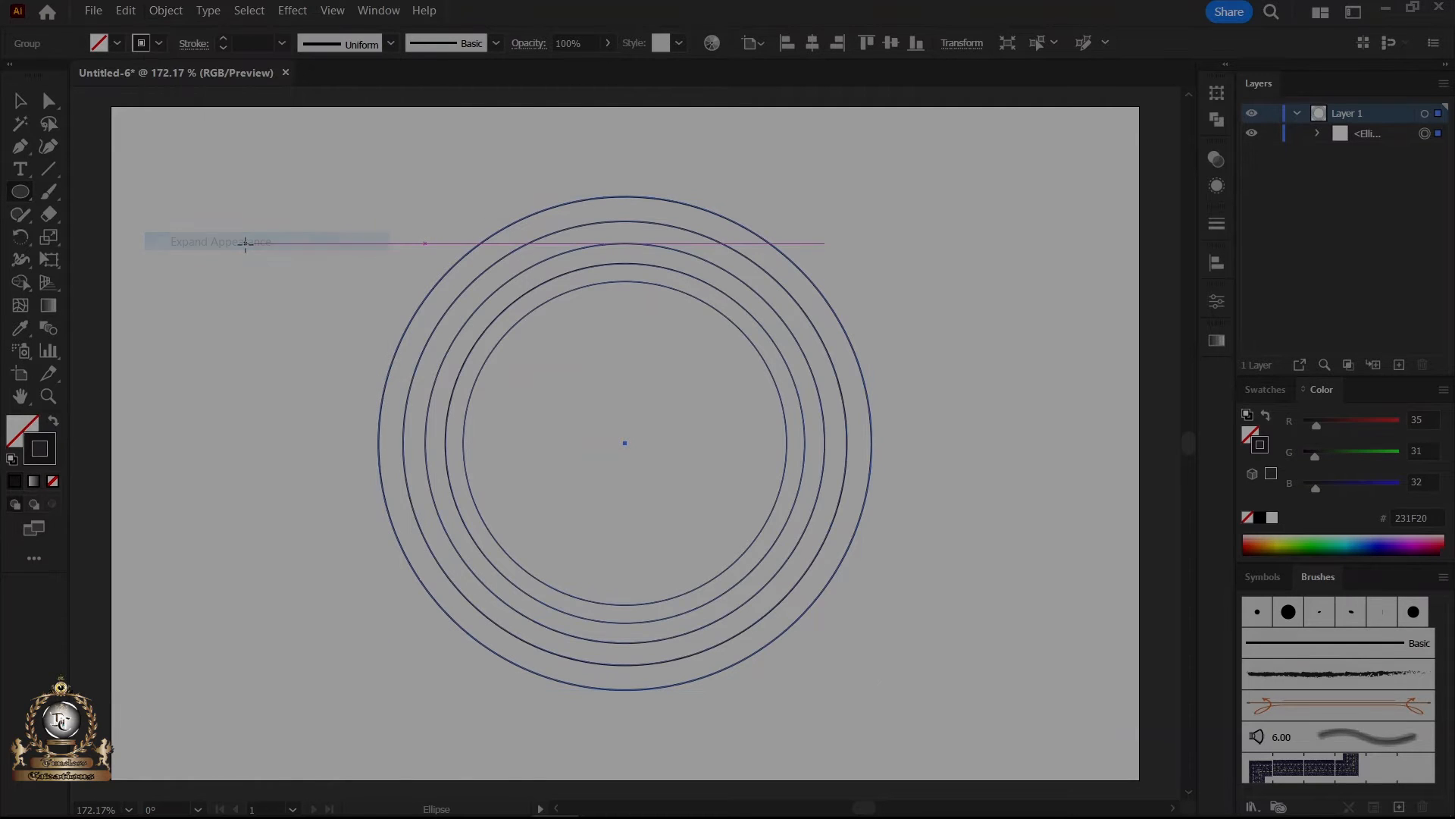
{"action": "right_click", "coordinate": [638, 434]}
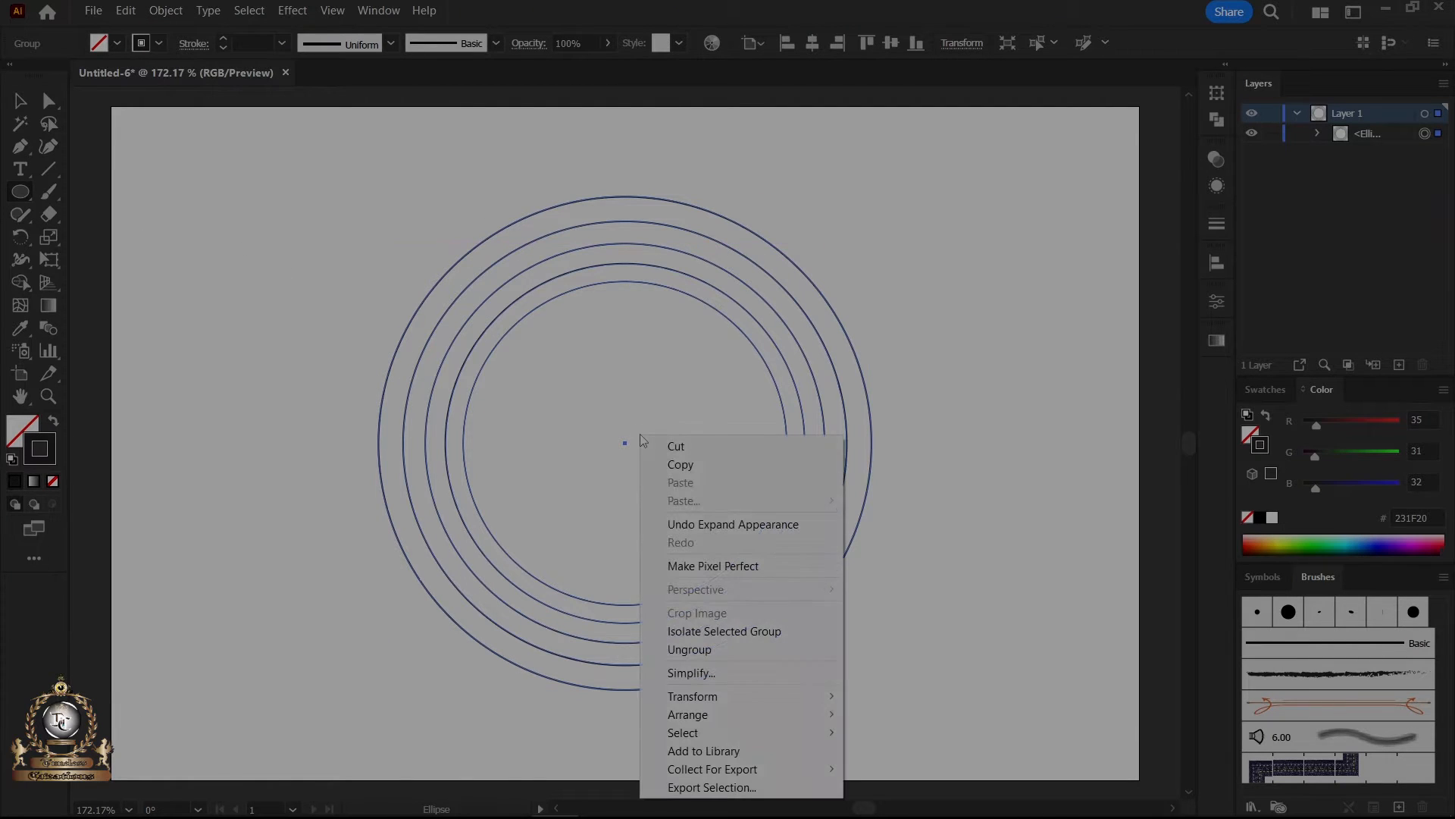
{"action": "left_click", "coordinate": [698, 650]}
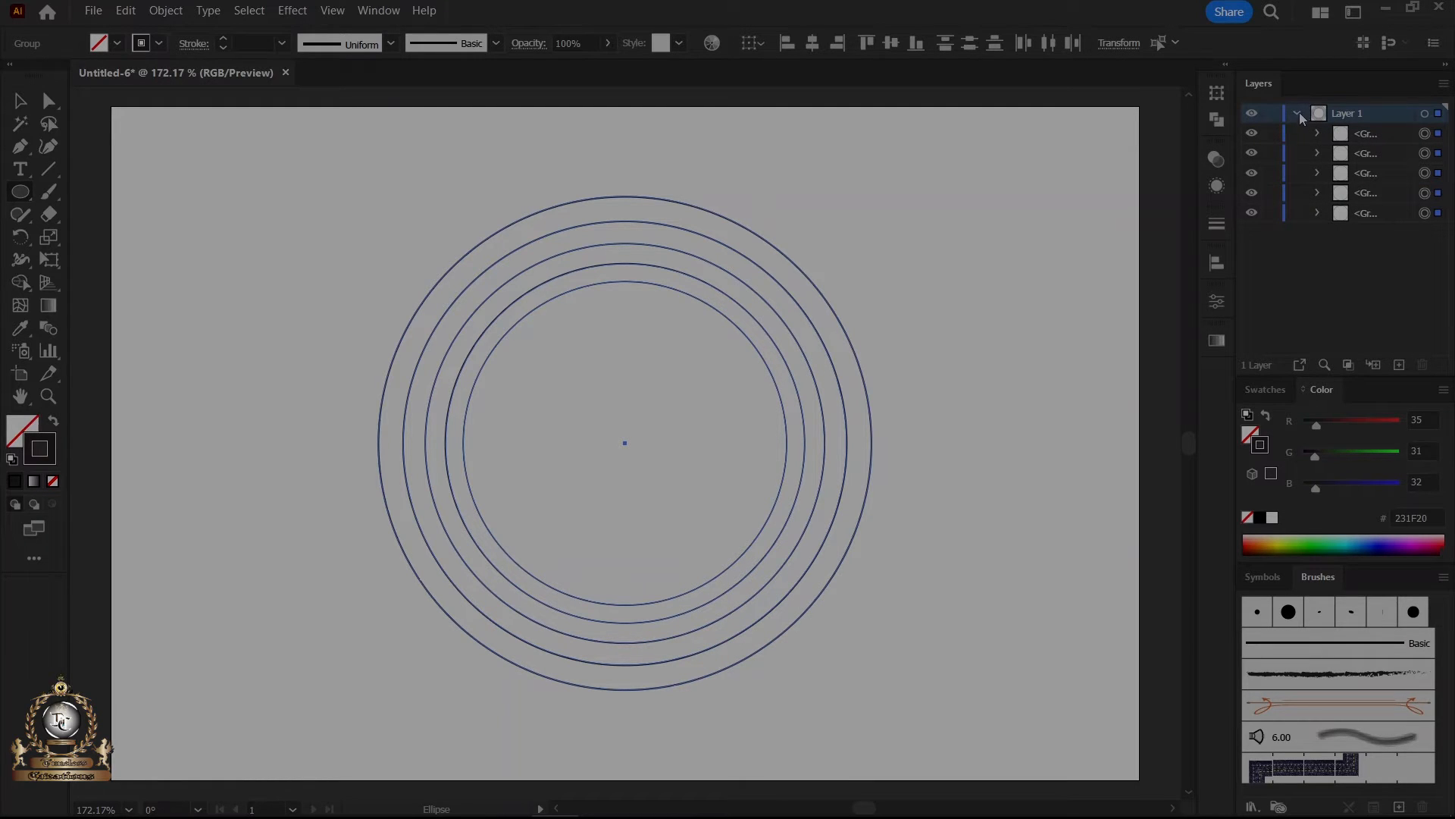
{"action": "left_click", "coordinate": [1296, 113]}
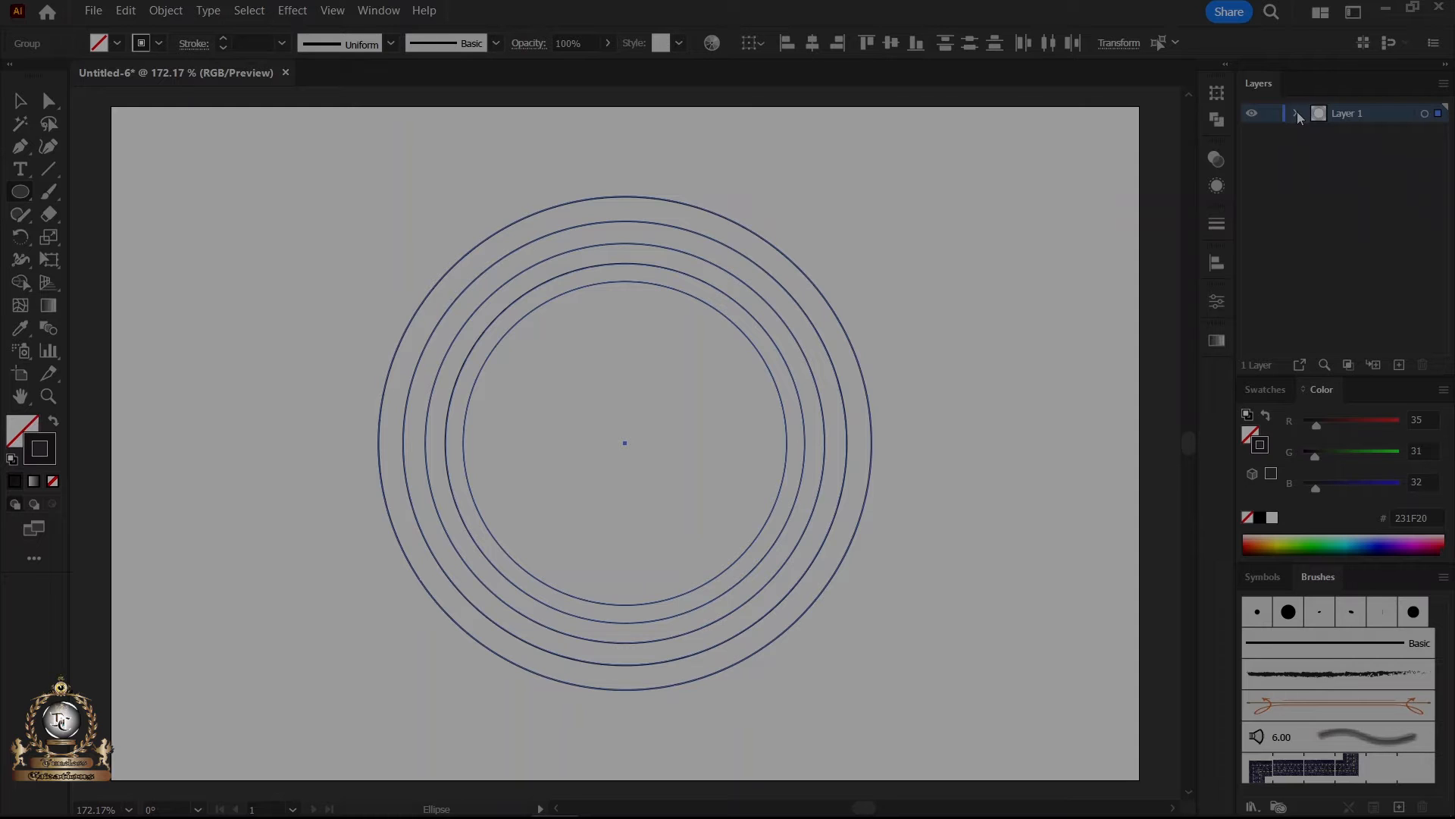
Add a new layer above Layer 1 and draw a small square from the common center of the circles.
{"action": "left_click", "coordinate": [1400, 365]}
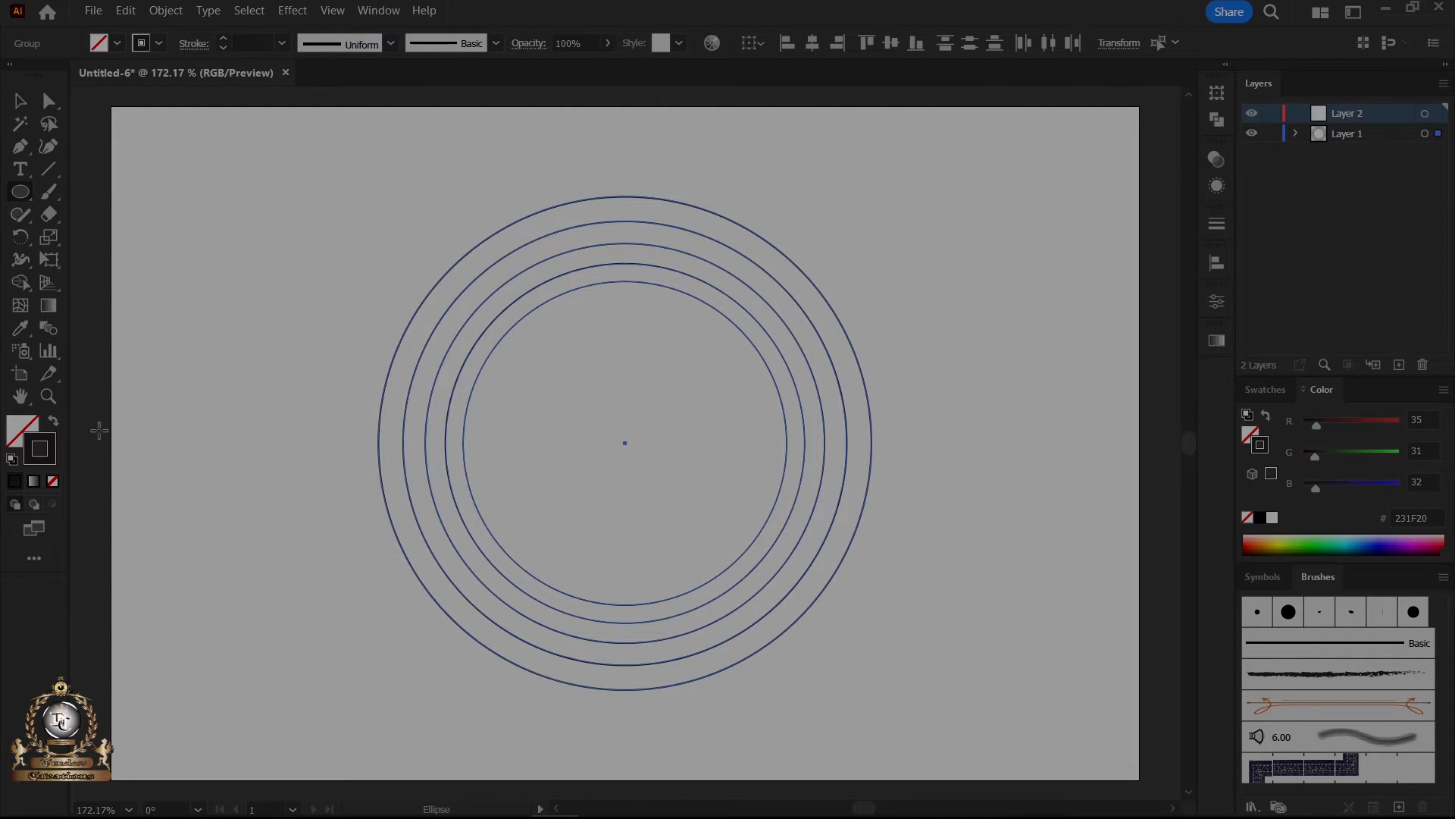
{"action": "left_click", "coordinate": [34, 202]}
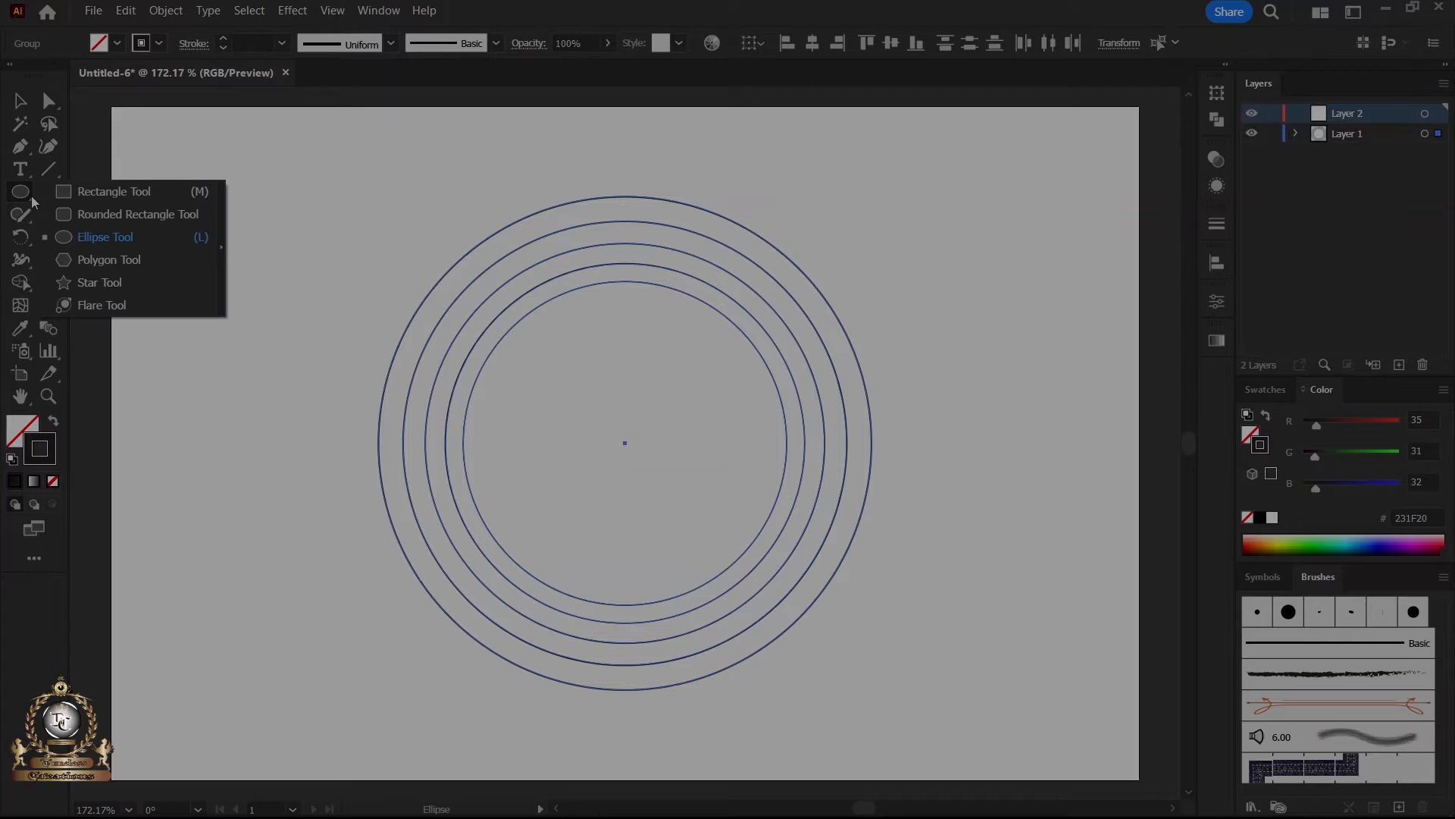
{"action": "left_click", "coordinate": [96, 192]}
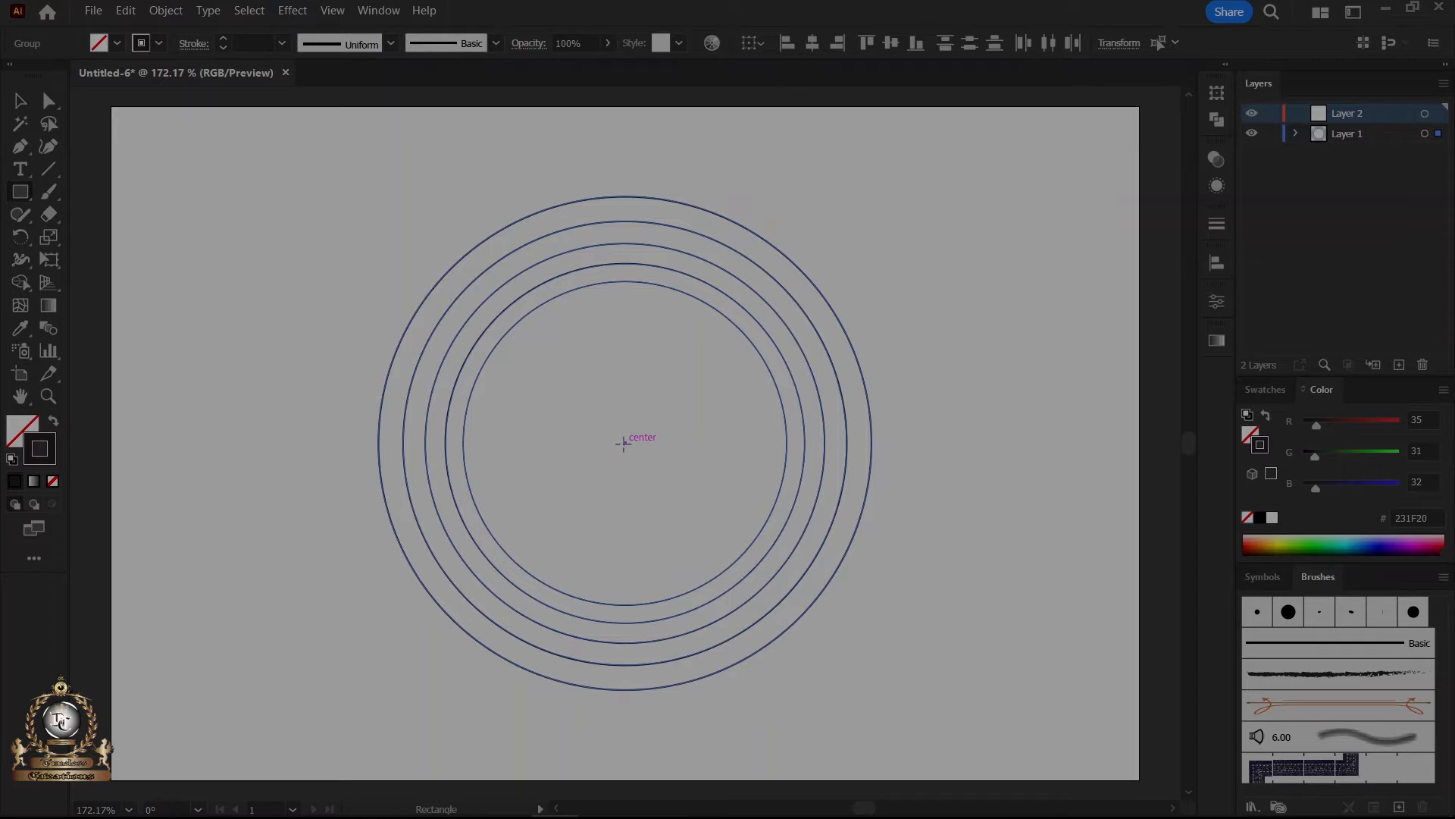
{"action": "left_click_drag", "start_coordinate": [624, 444], "coordinate": [653, 470]}
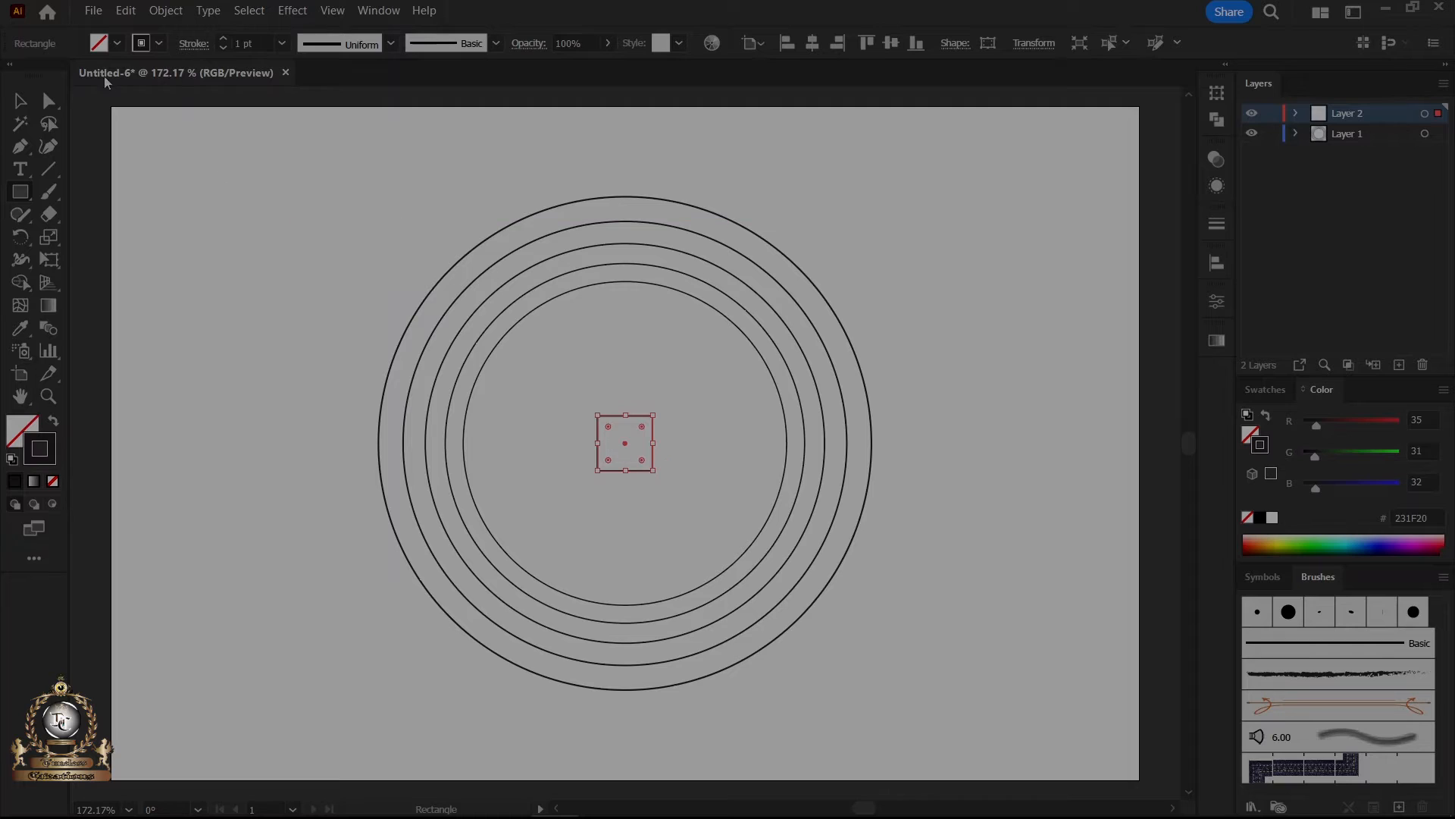
Rotate the small central square 45° into a diamond and align its stroke to the inside.
{"action": "left_click", "coordinate": [24, 103]}
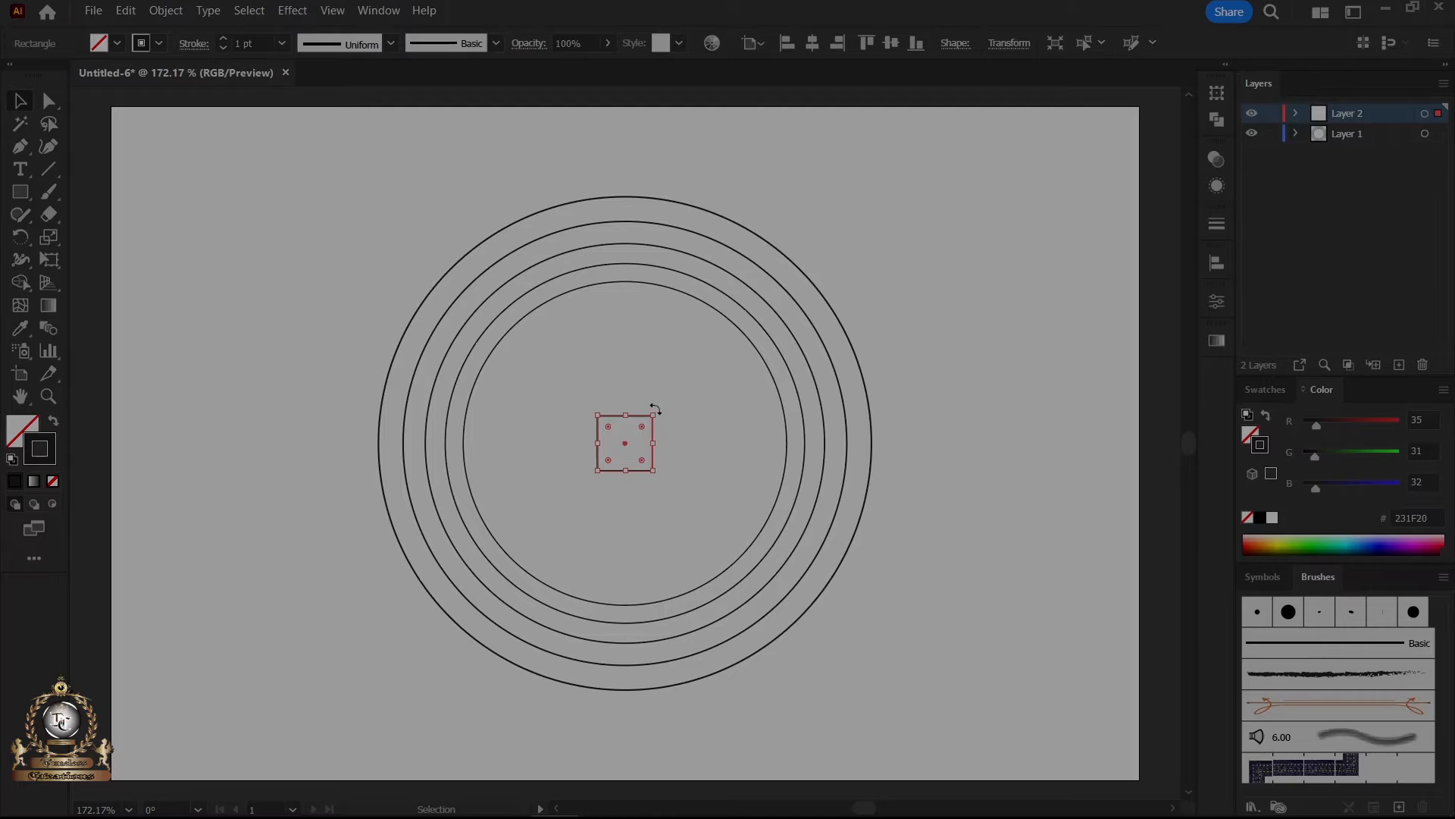
{"action": "left_click_drag", "start_coordinate": [655, 409], "coordinate": [636, 402]}
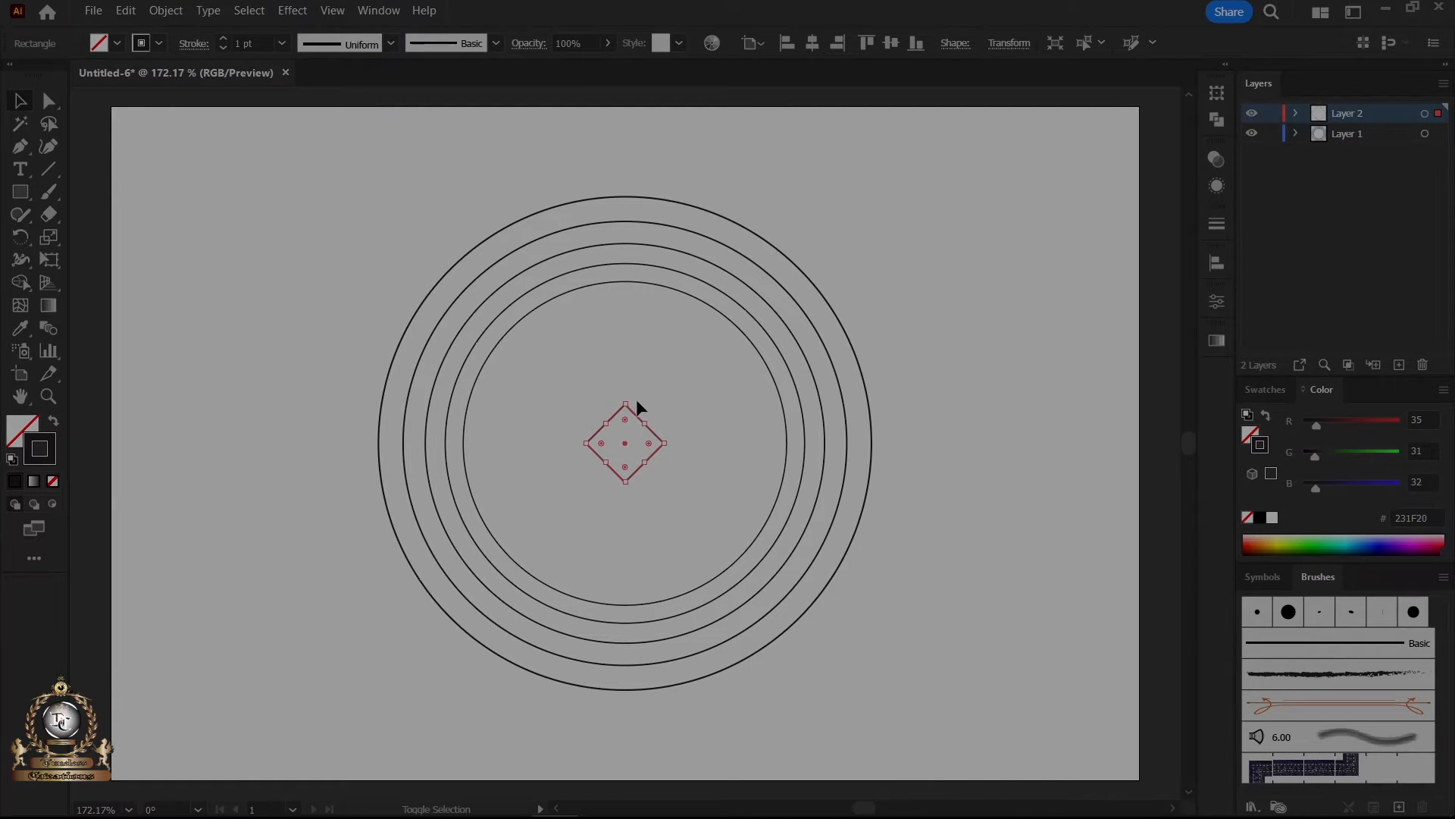
{"action": "left_click", "coordinate": [191, 43]}
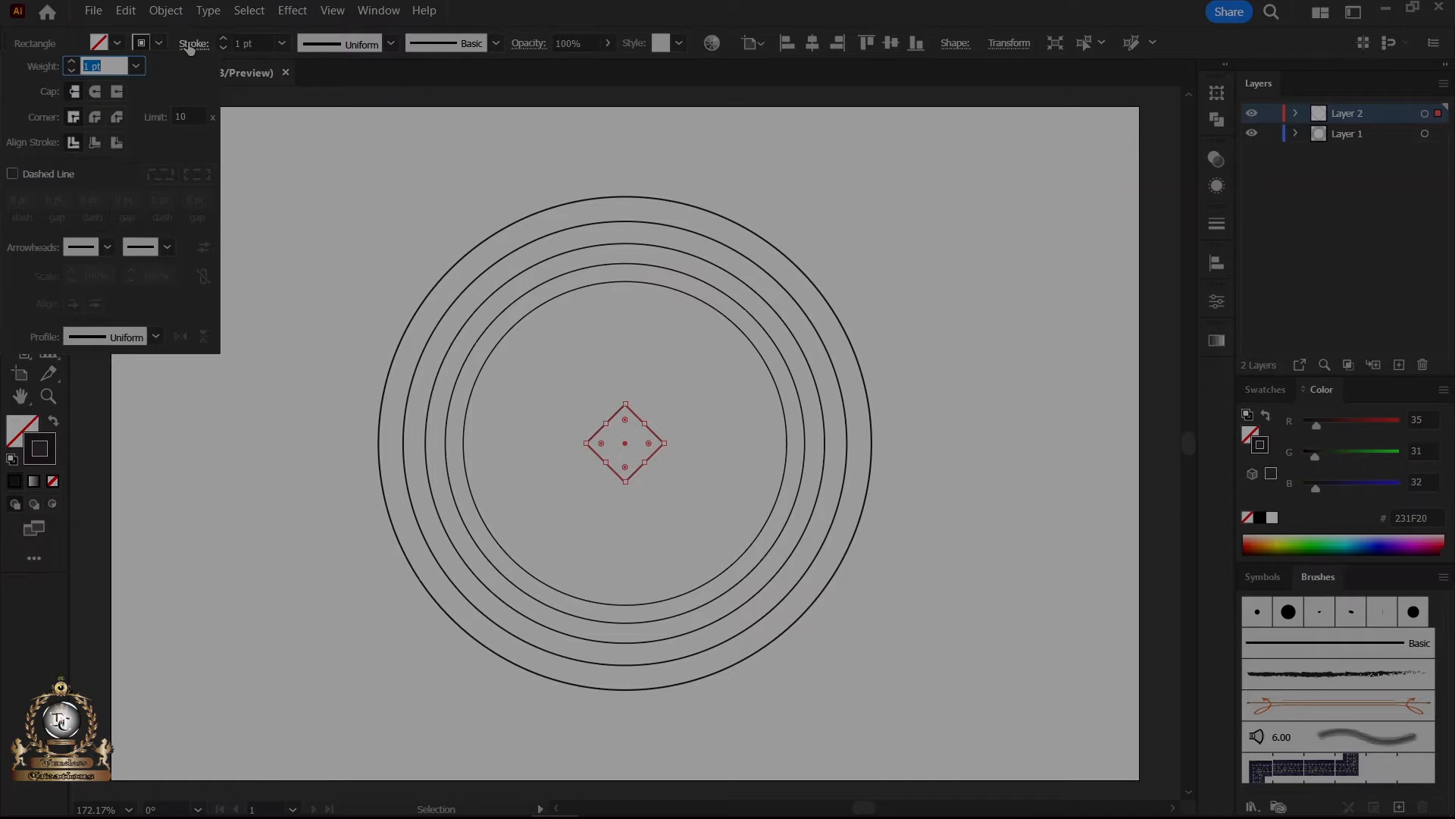
{"action": "left_click", "coordinate": [93, 147]}
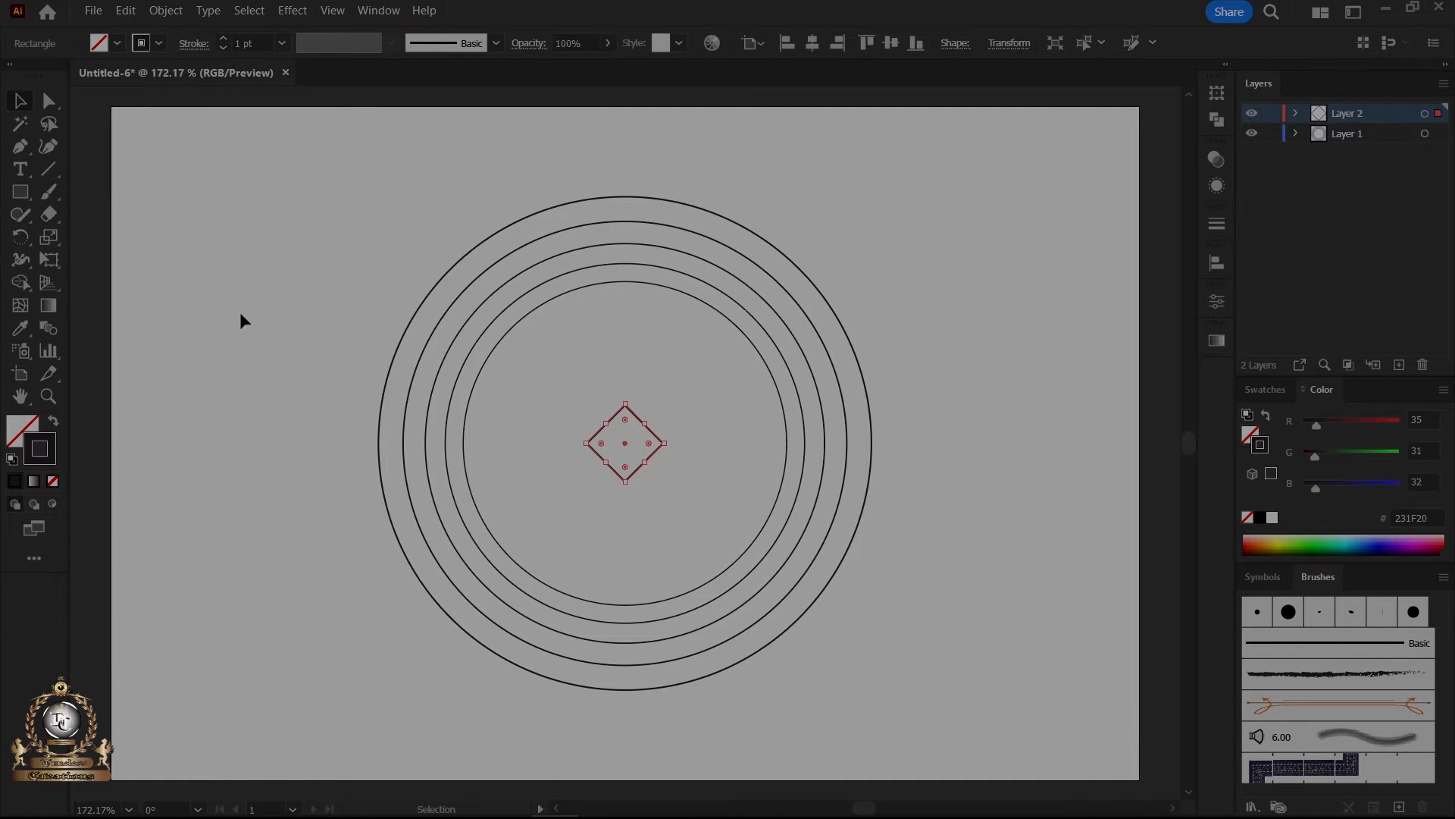
Move the diamond straight up about 10.97 mm so its lowest corner sits on the circles' common center.
{"action": "left_click", "coordinate": [50, 104]}
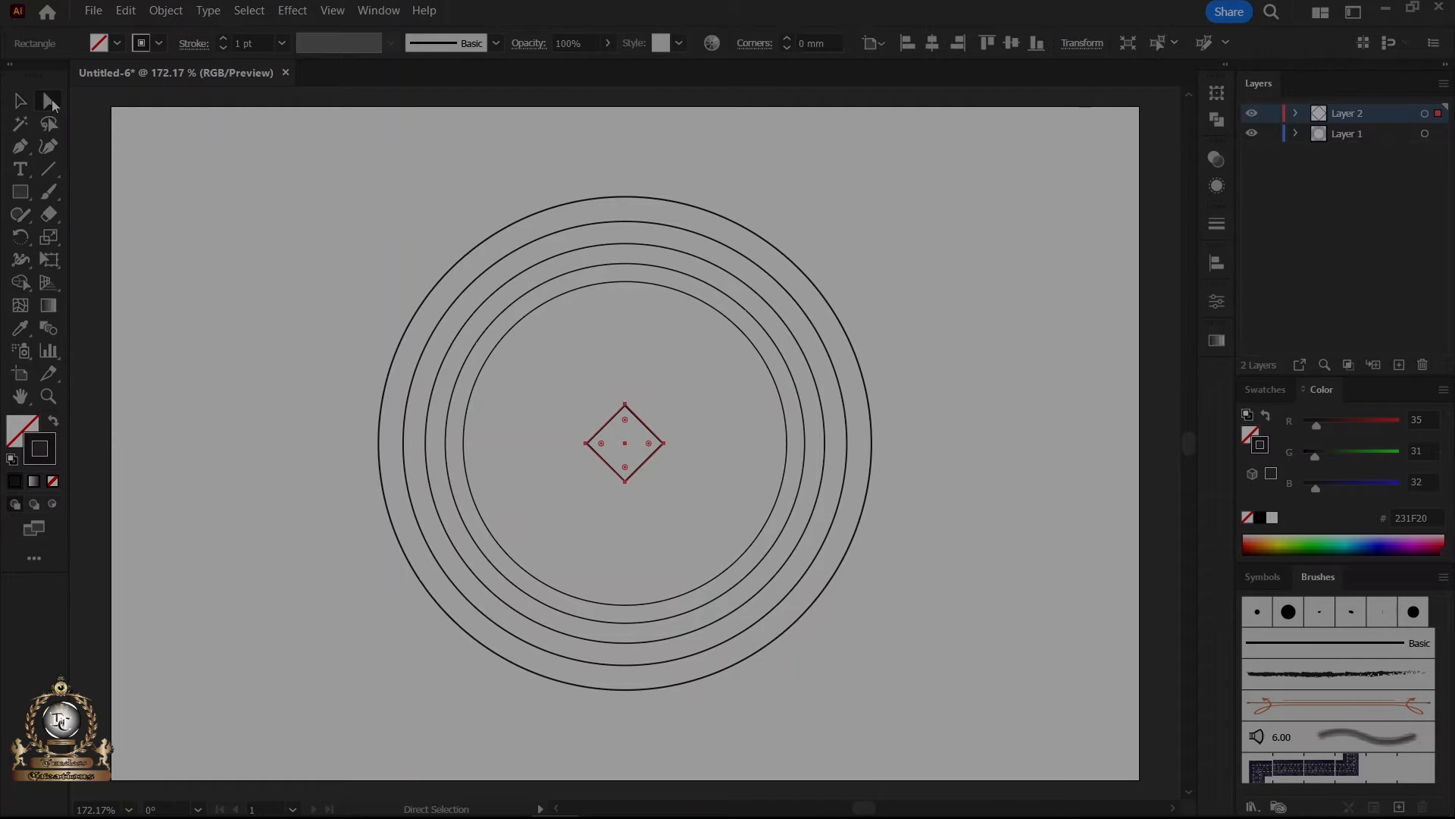
{"action": "right_click", "coordinate": [52, 104]}
{"action": "left_click", "coordinate": [189, 102]}
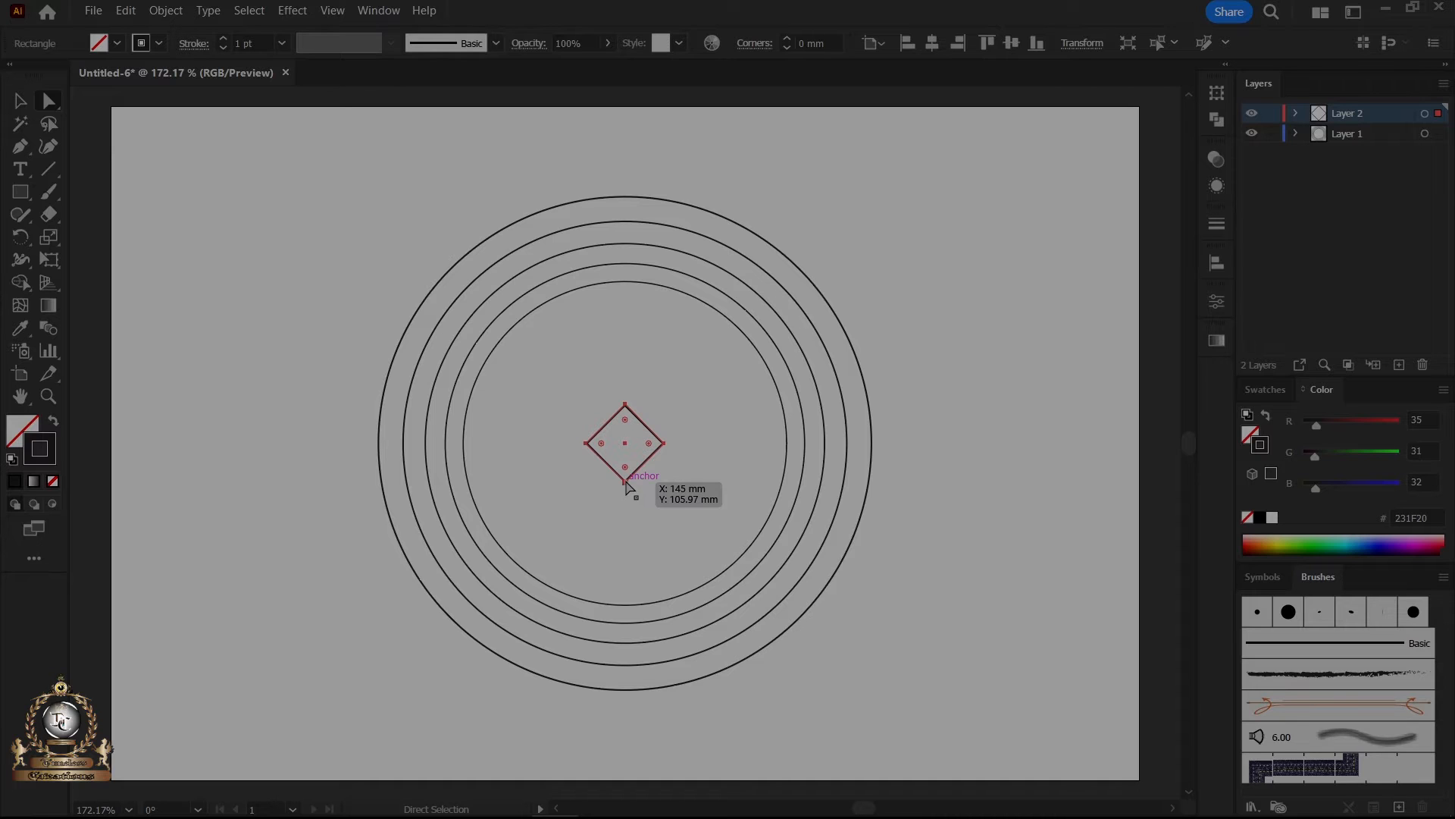
{"action": "left_click_drag", "start_coordinate": [625, 479], "coordinate": [626, 450]}
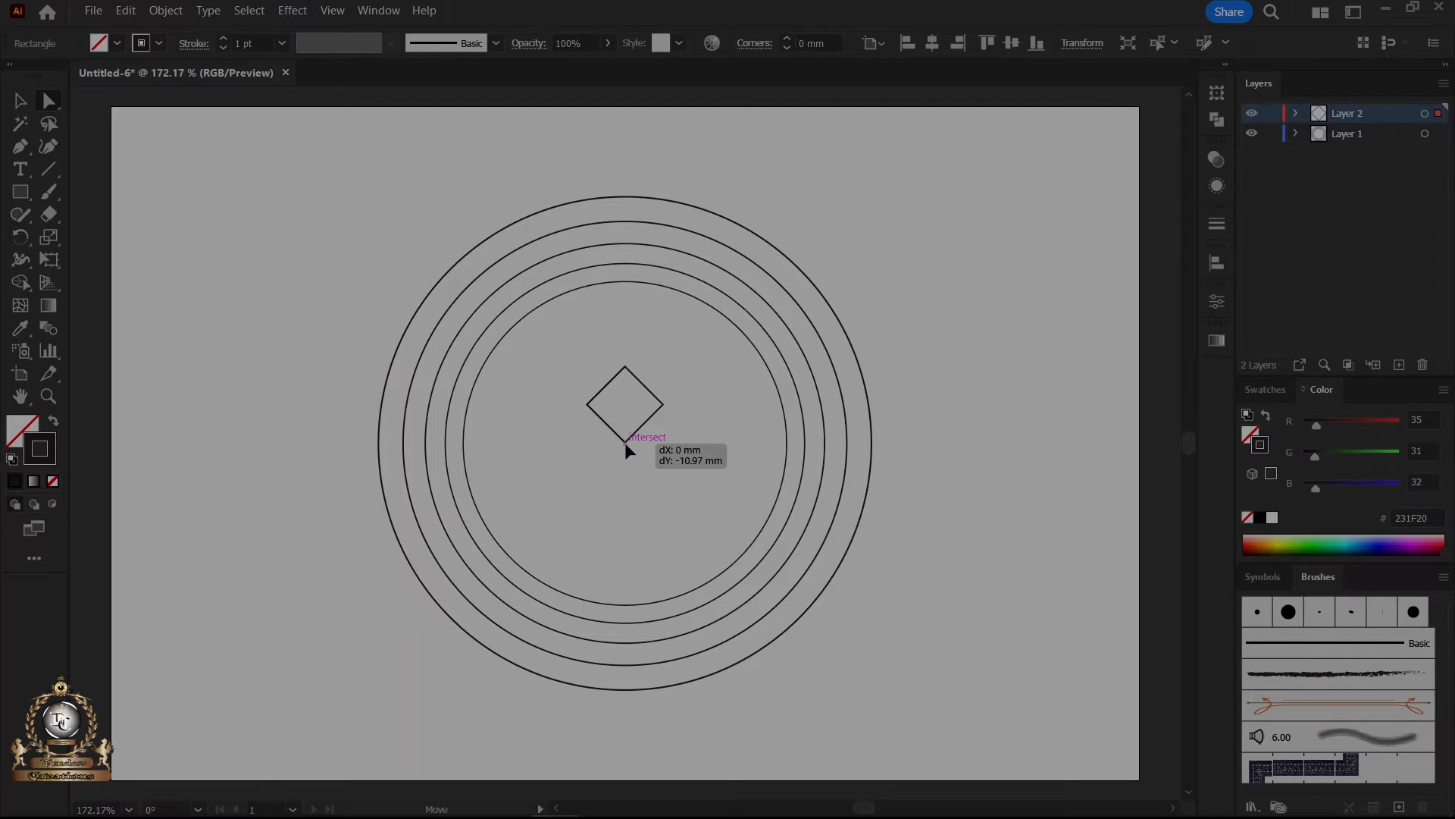
{"action": "left_click_drag", "start_coordinate": [626, 444], "coordinate": [626, 446]}
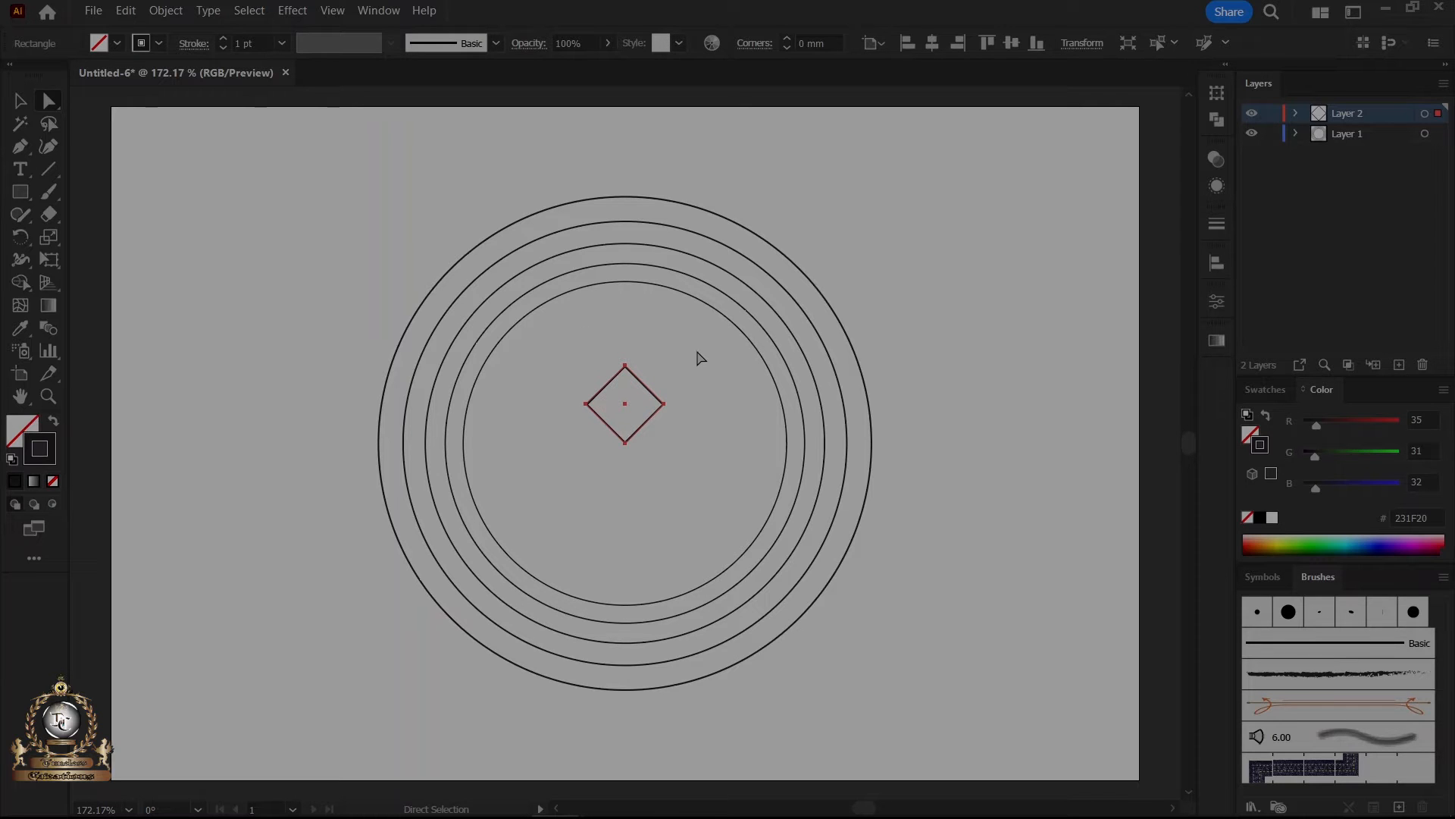
Move only the diamond's top anchor straight up to the outermost circle, stretching the shape into a tall compass point.
{"action": "left_click_drag", "start_coordinate": [672, 350], "coordinate": [585, 381]}
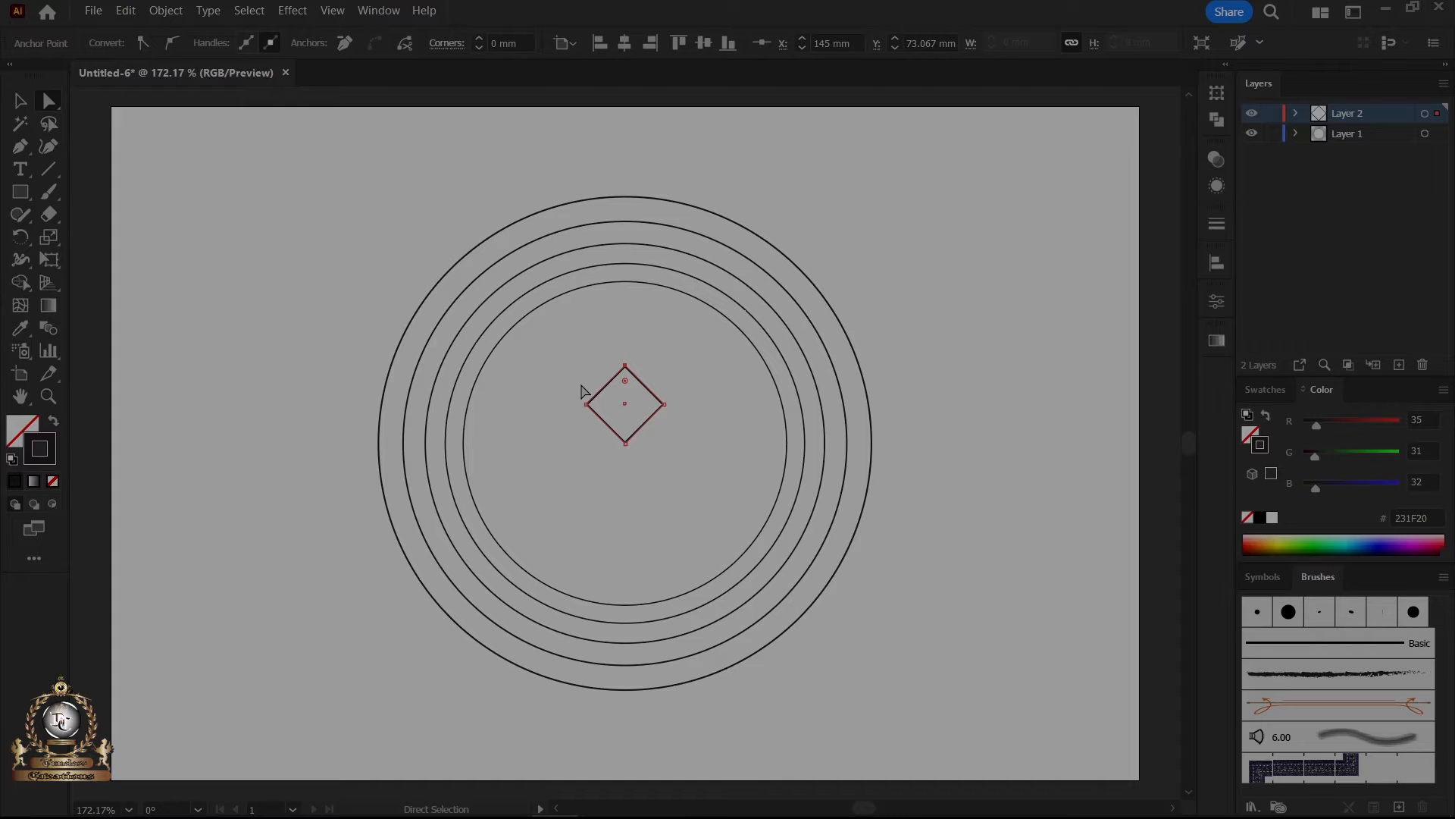
{"action": "key", "text": "Up"}
{"action": "key", "text": "Up"}
{"action": "key", "text": "Up"}
{"action": "key", "text": "Up"}
{"action": "key", "text": "Up"}
{"action": "key", "text": "Up"}
{"action": "key", "text": "Up"}
{"action": "key", "text": "Up"}
{"action": "key", "text": "Up"}
{"action": "key", "text": "Up"}
{"action": "key", "text": "Up"}
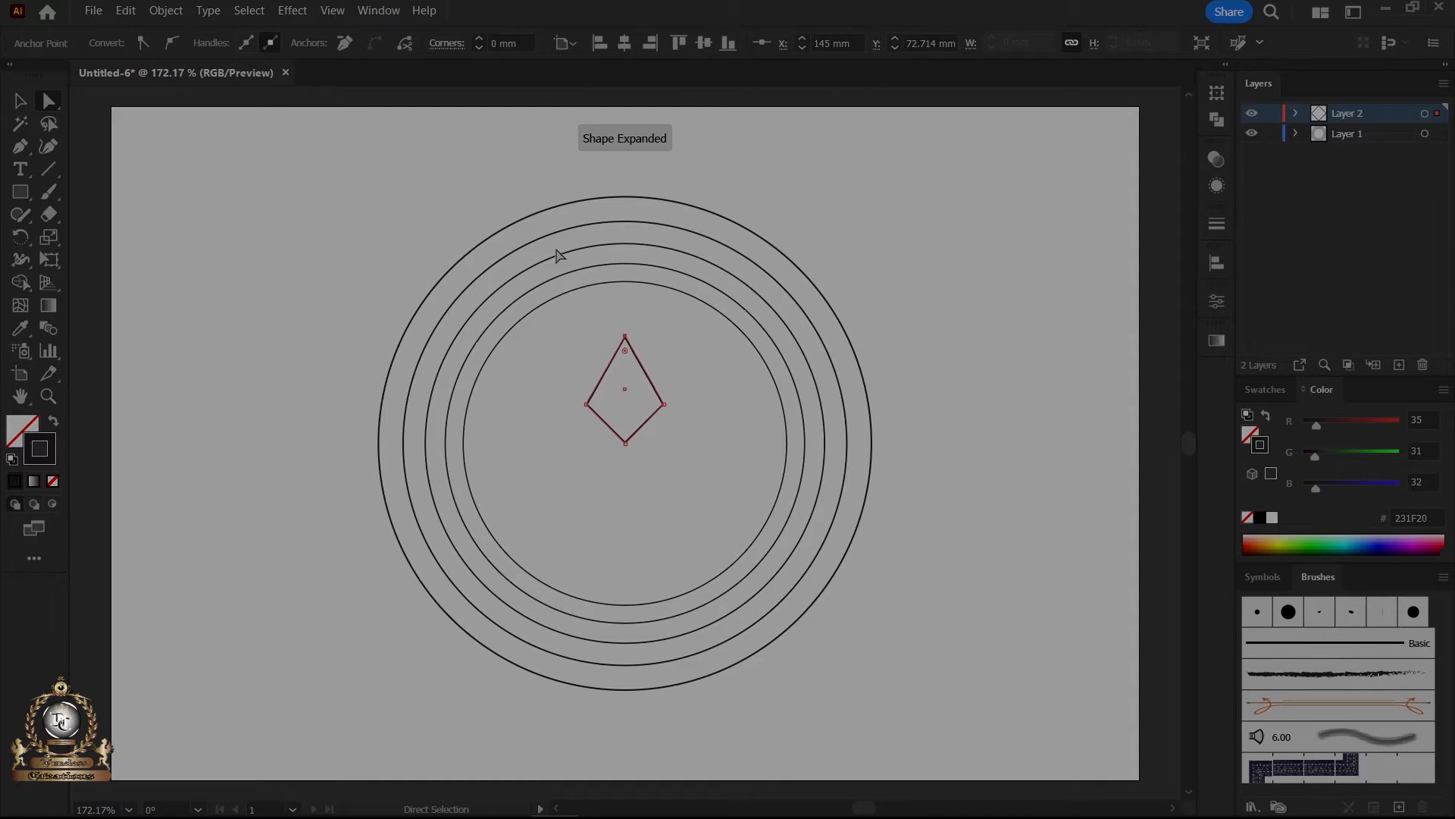
{"action": "key", "text": "Up"}
{"action": "key", "text": "Up"}
{"action": "key", "text": "Up"}
{"action": "key", "text": "Up"}
{"action": "key", "text": "Up"}
{"action": "key", "text": "Up"}
{"action": "key", "text": "Up"}
{"action": "key", "text": "Up"}
{"action": "key", "text": "Up"}
{"action": "key", "text": "Up"}
{"action": "key", "text": "Up"}
{"action": "key", "text": "Up"}
{"action": "key", "text": "Up"}
{"action": "key", "text": "Up"}
{"action": "key", "text": "Up"}
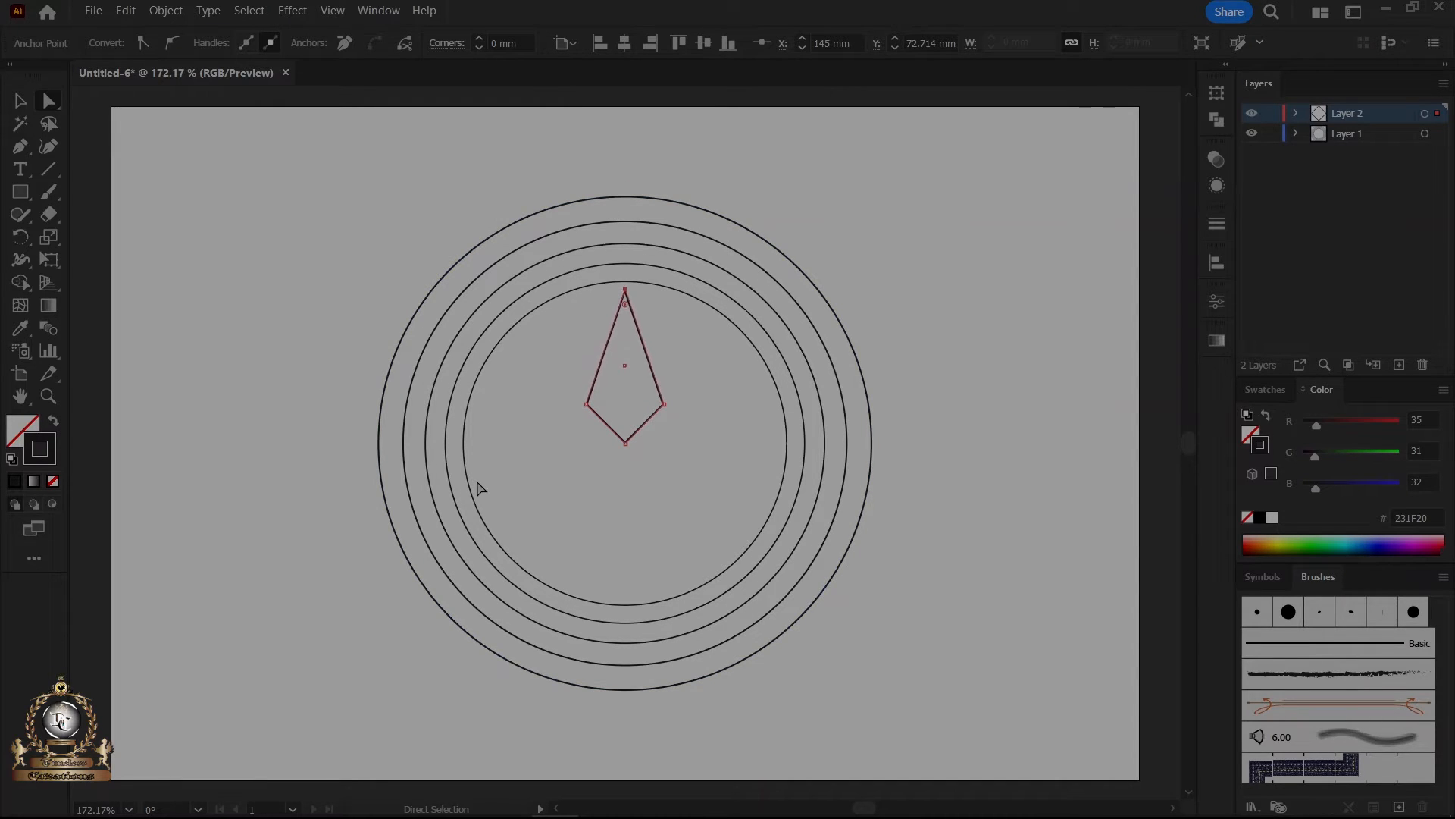
{"action": "key", "text": "Up"}
{"action": "key", "text": "Up"}
{"action": "key", "text": "Up"}
{"action": "key", "text": "Up"}
{"action": "key", "text": "Up"}
{"action": "key", "text": "Up"}
{"action": "key", "text": "Up"}
{"action": "key", "text": "Up"}
{"action": "key", "text": "Up"}
{"action": "key", "text": "Up"}
{"action": "key", "text": "Up"}
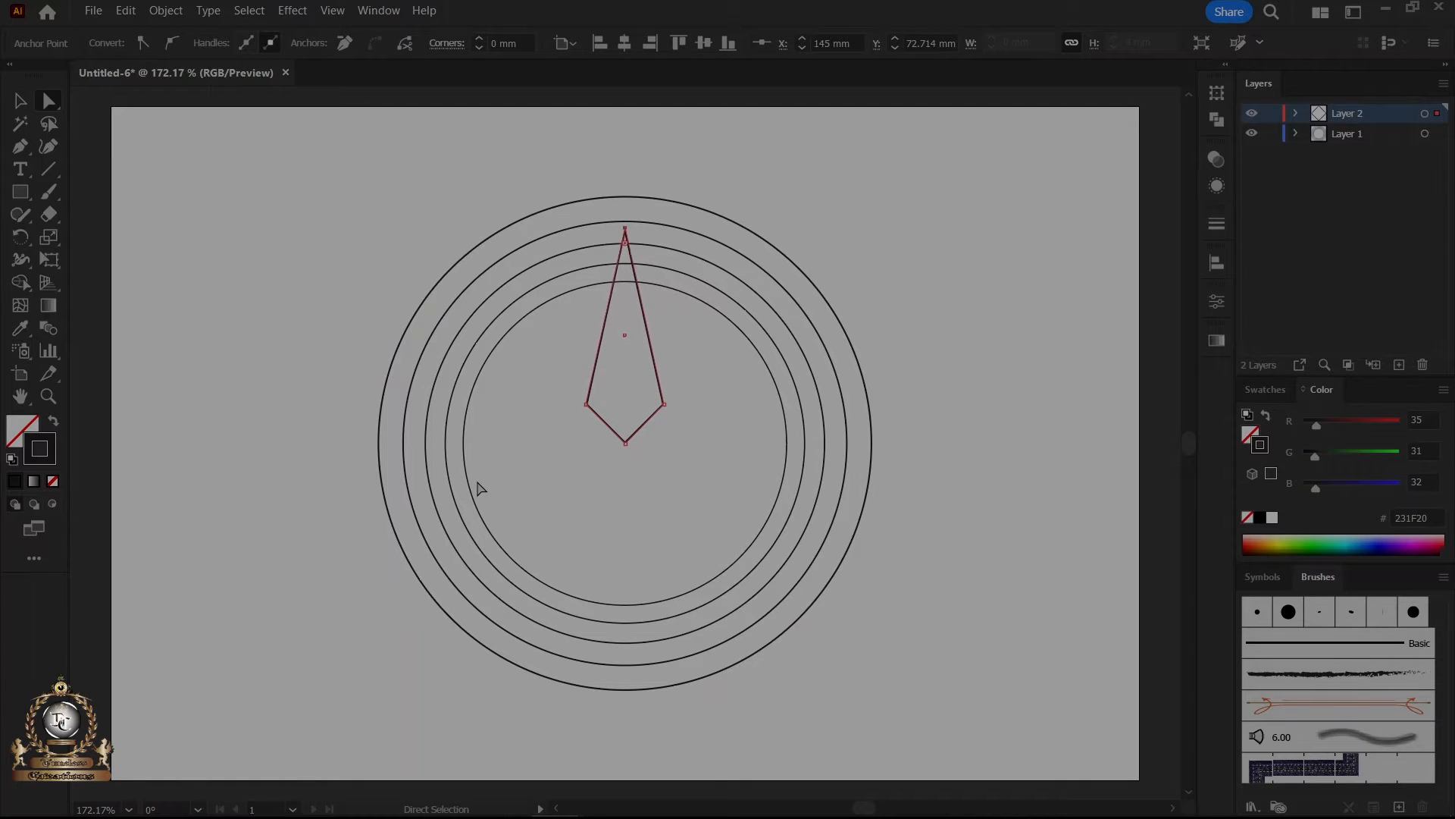
{"action": "key", "text": "Up"}
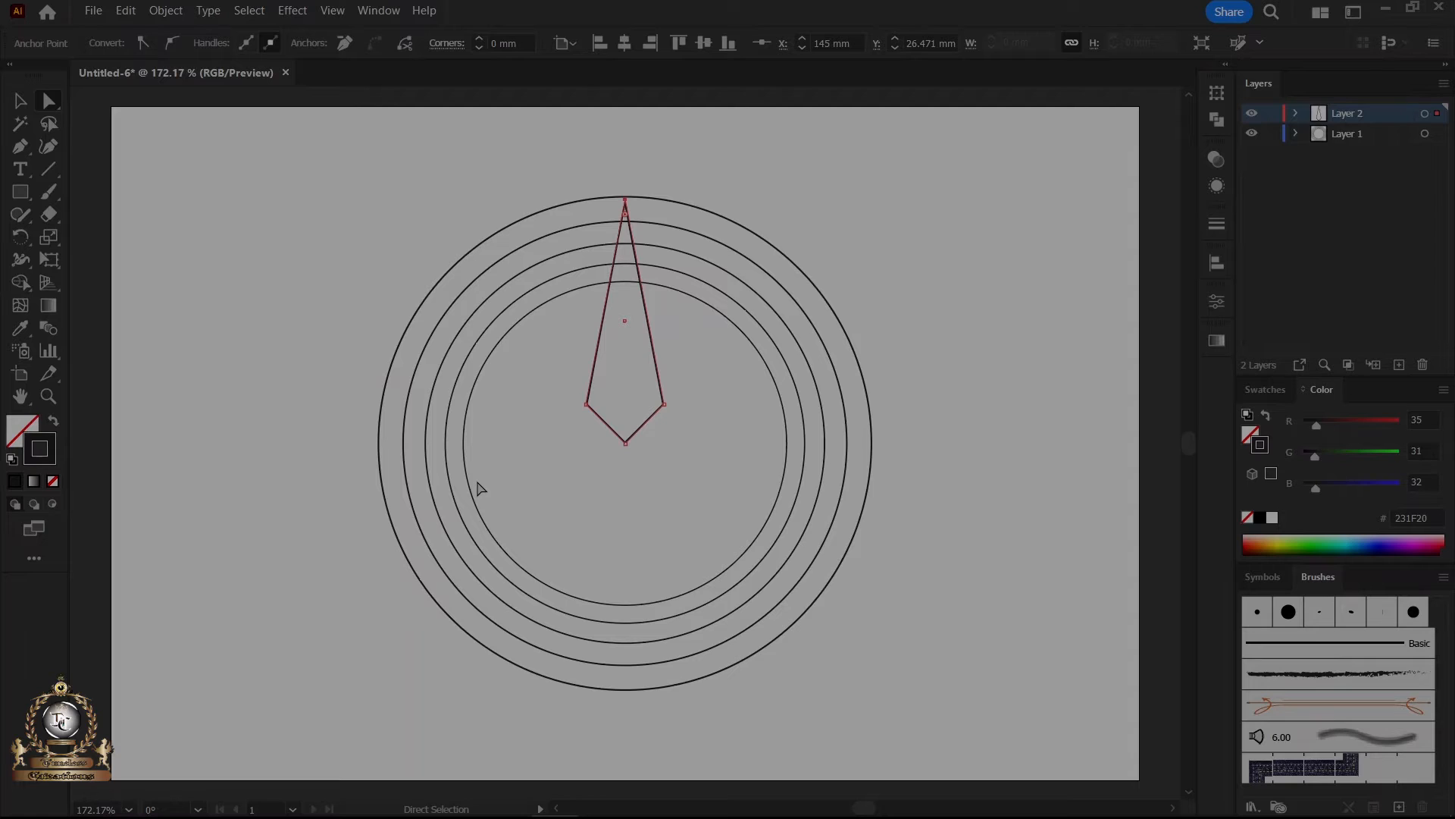
{"action": "key", "text": "Up"}
{"action": "left_click", "coordinate": [531, 472]}
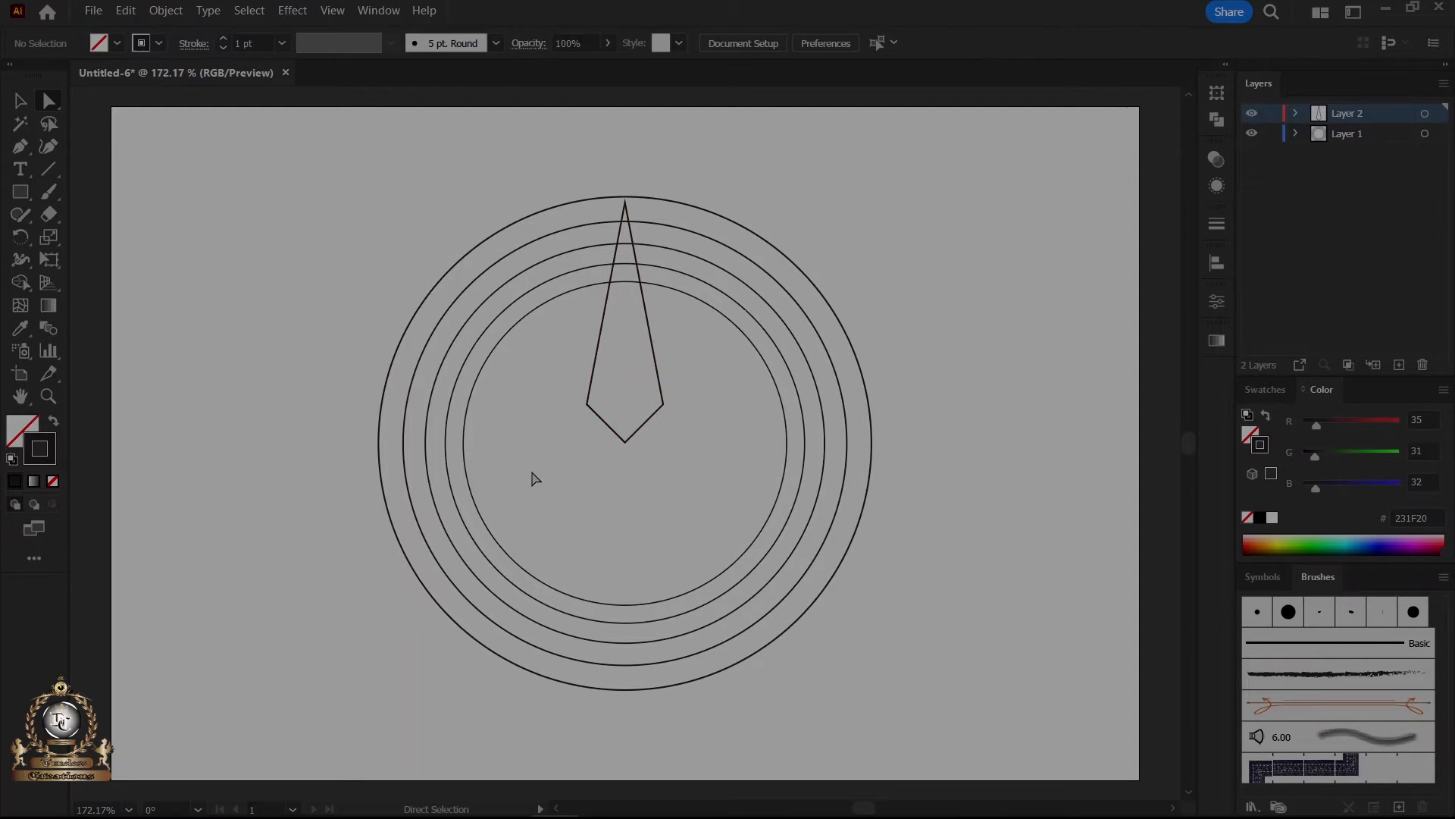
Select the whole compass point and fill it with white.
{"action": "left_click", "coordinate": [25, 430]}
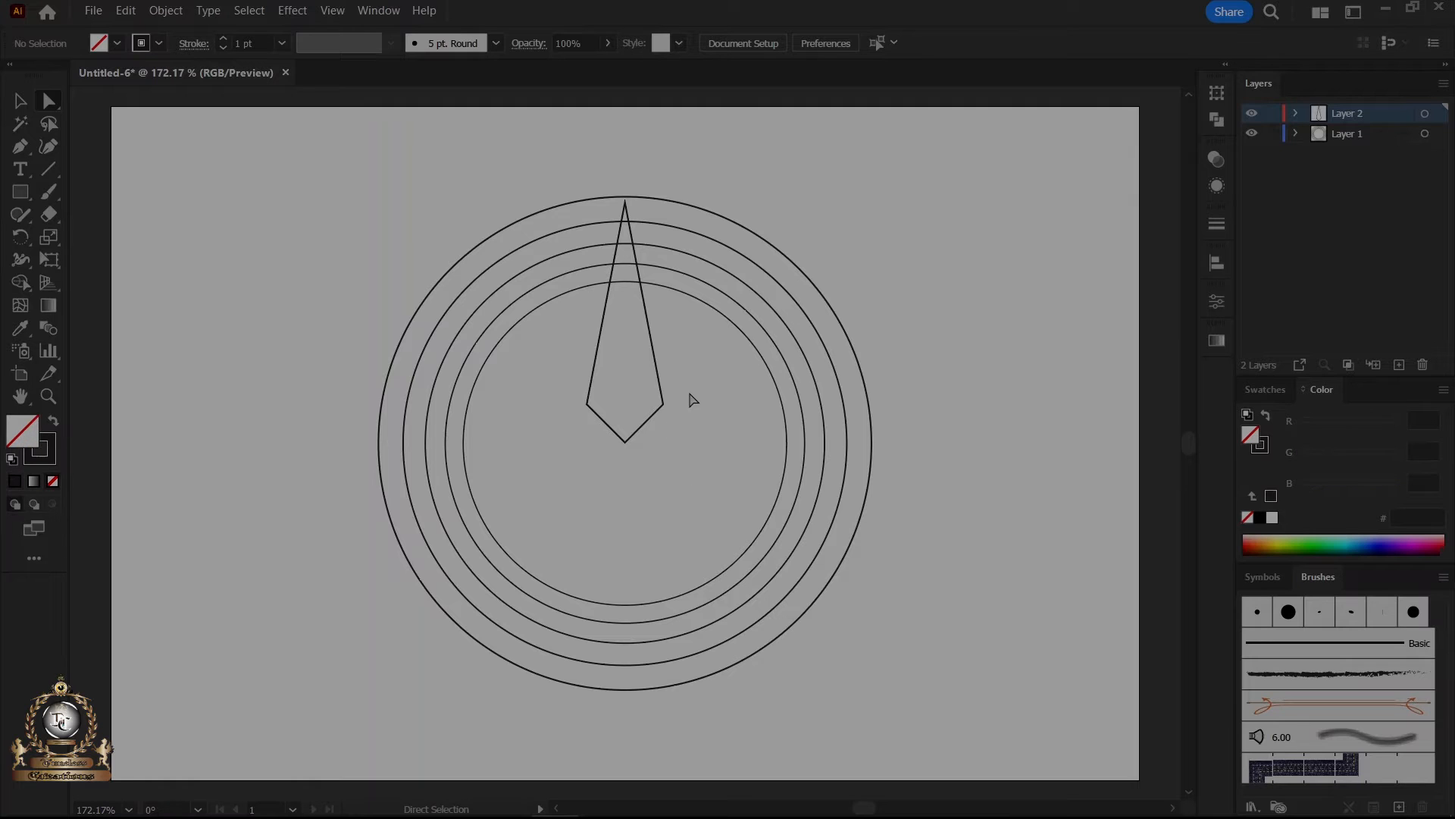
{"action": "left_click_drag", "start_coordinate": [716, 368], "coordinate": [418, 598]}
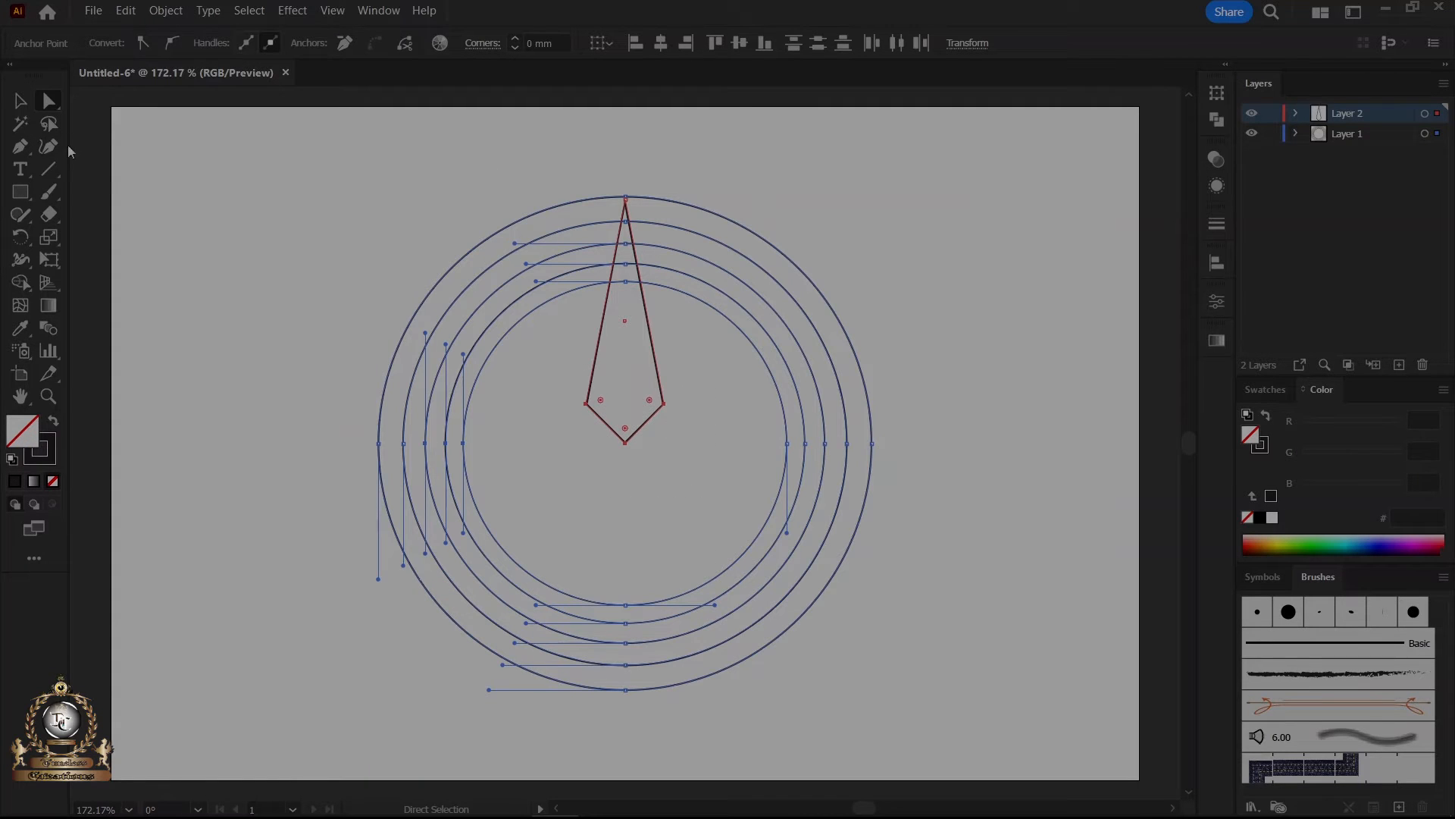
{"action": "left_click", "coordinate": [20, 101]}
{"action": "left_click", "coordinate": [705, 366]}
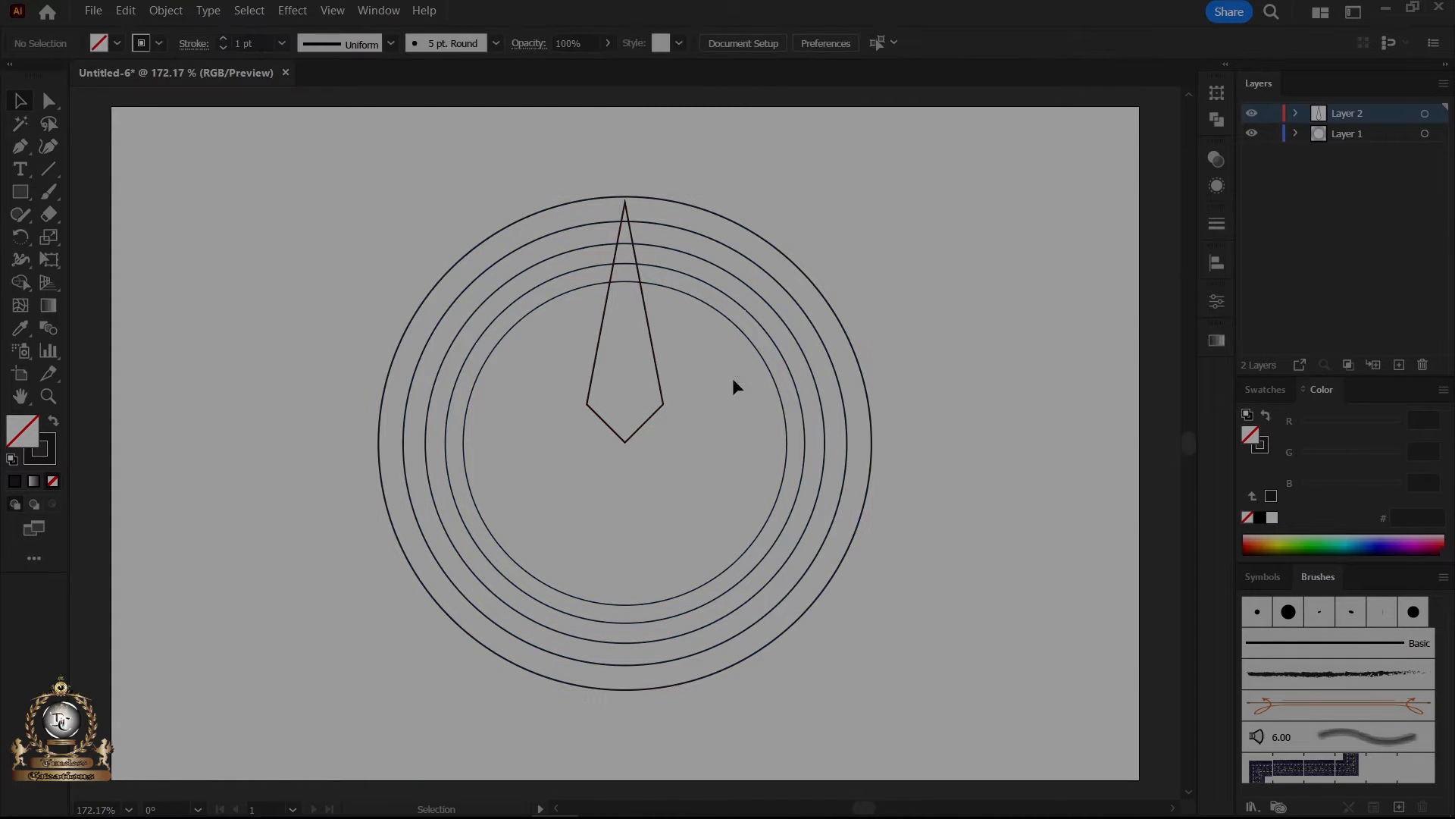
{"action": "left_click_drag", "start_coordinate": [620, 439], "coordinate": [620, 442]}
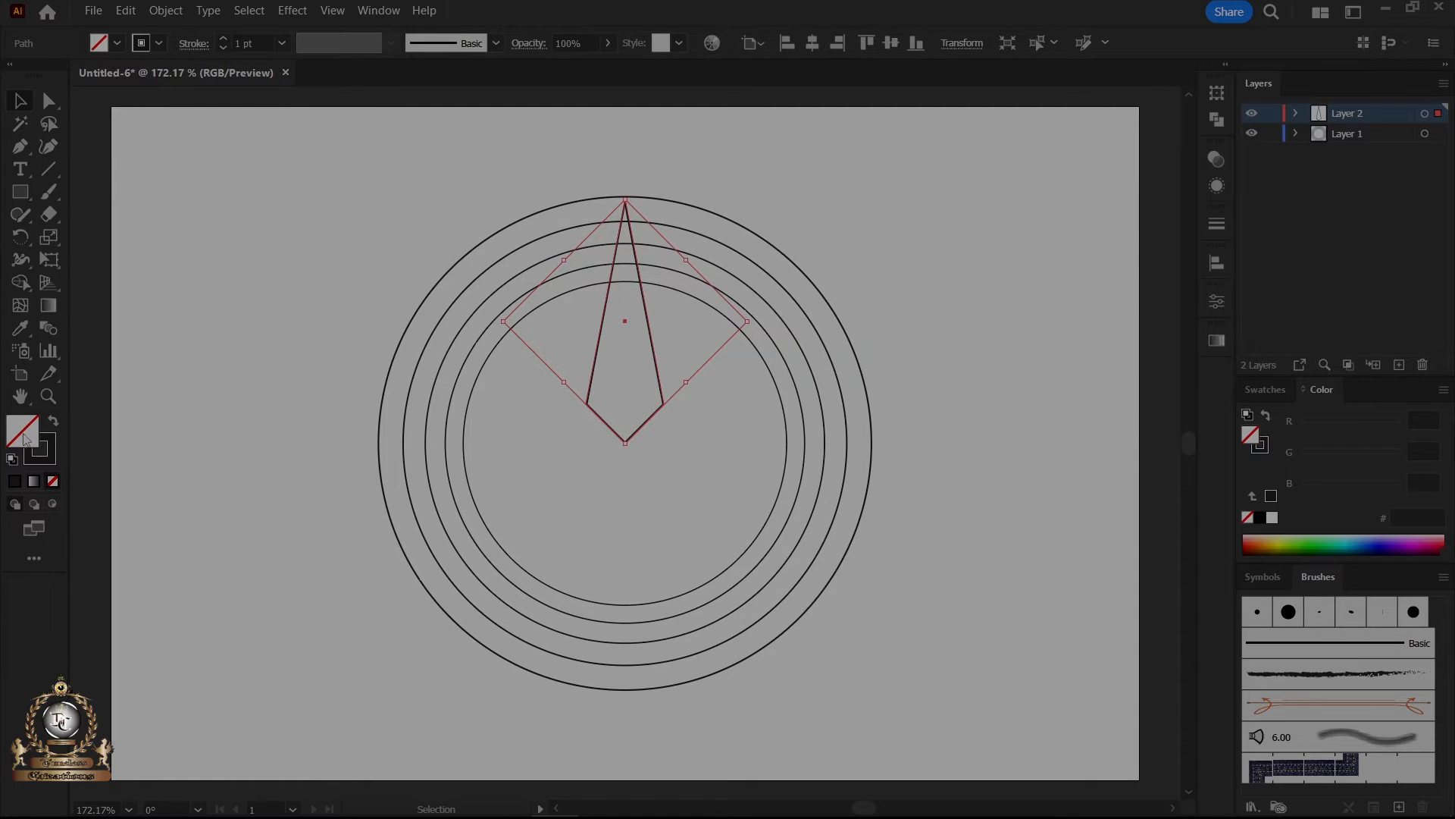
{"action": "left_click", "coordinate": [1271, 517]}
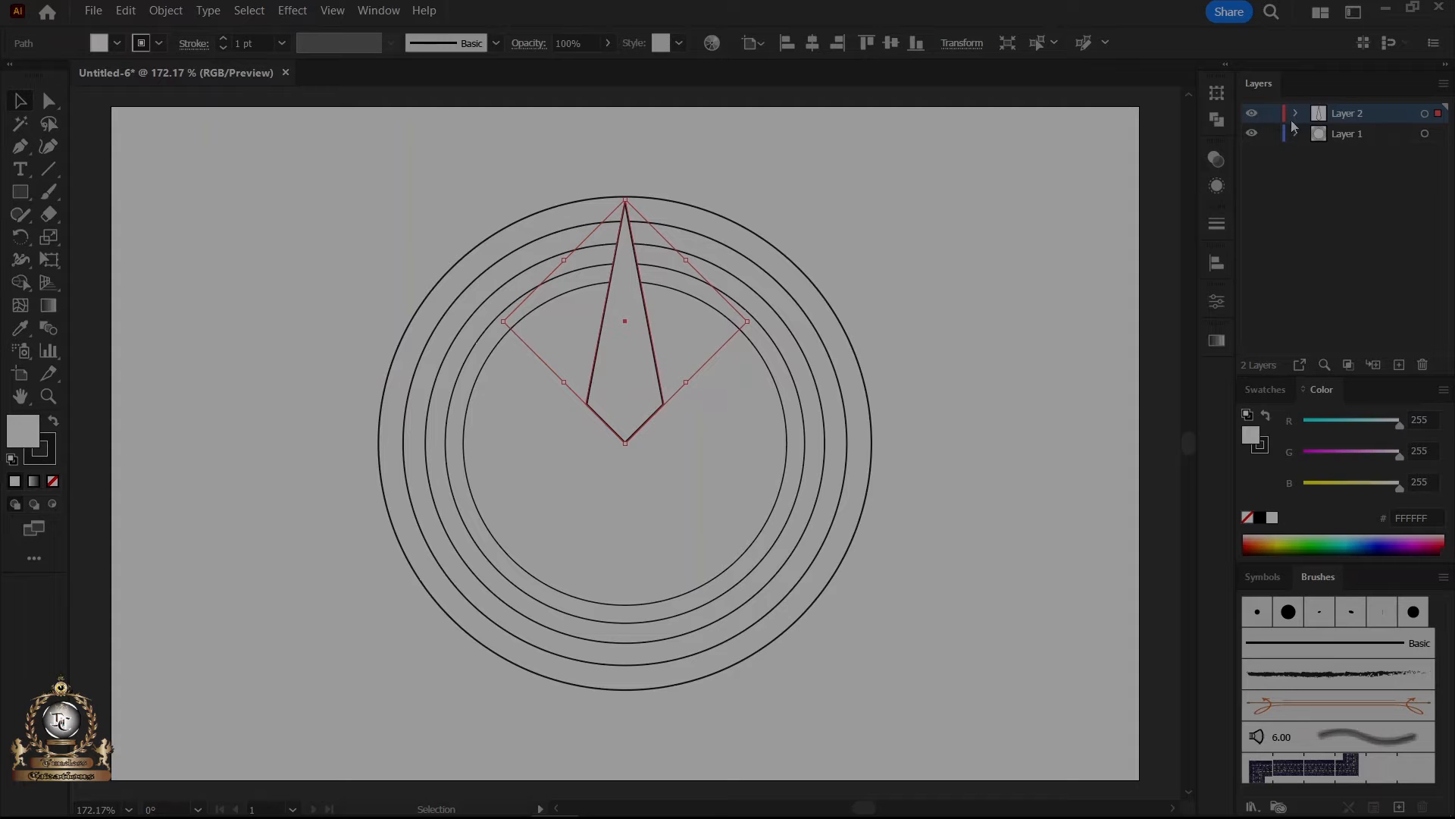
Duplicate the compass point's path within Layer 2.
{"action": "left_click", "coordinate": [1295, 113]}
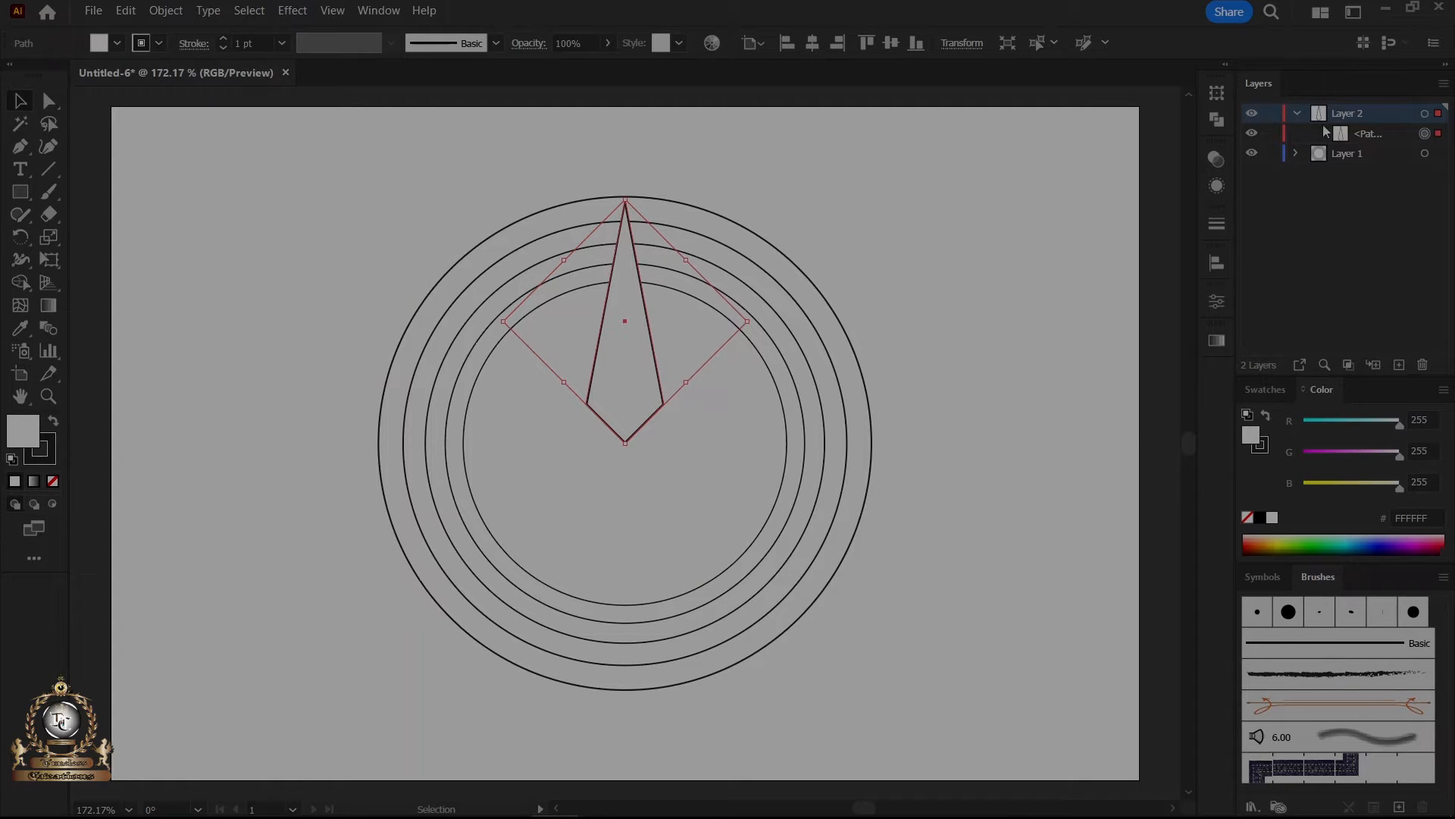
{"action": "left_click", "coordinate": [1370, 135]}
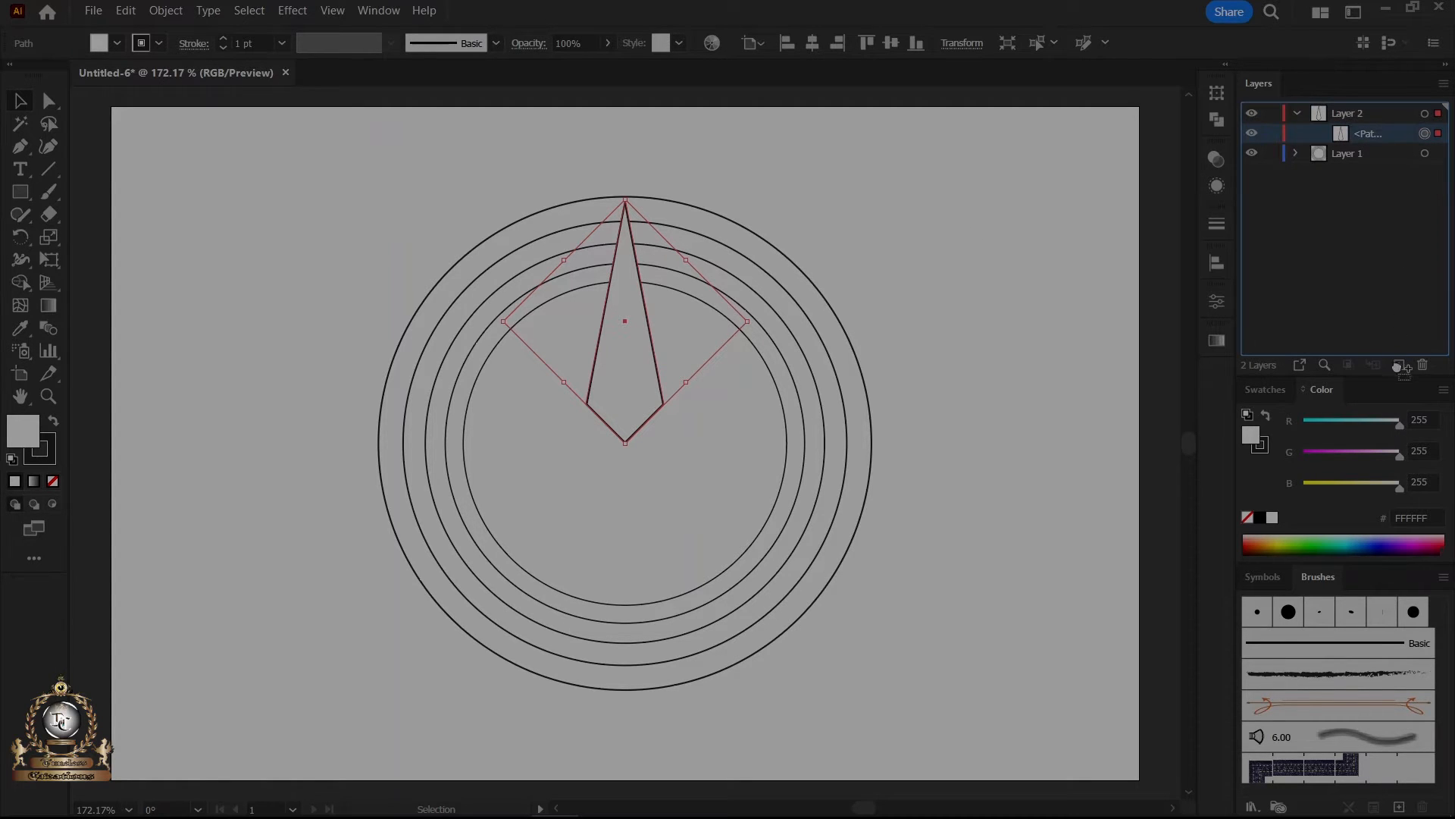
{"action": "left_click_drag", "start_coordinate": [1403, 367], "coordinate": [1399, 366]}
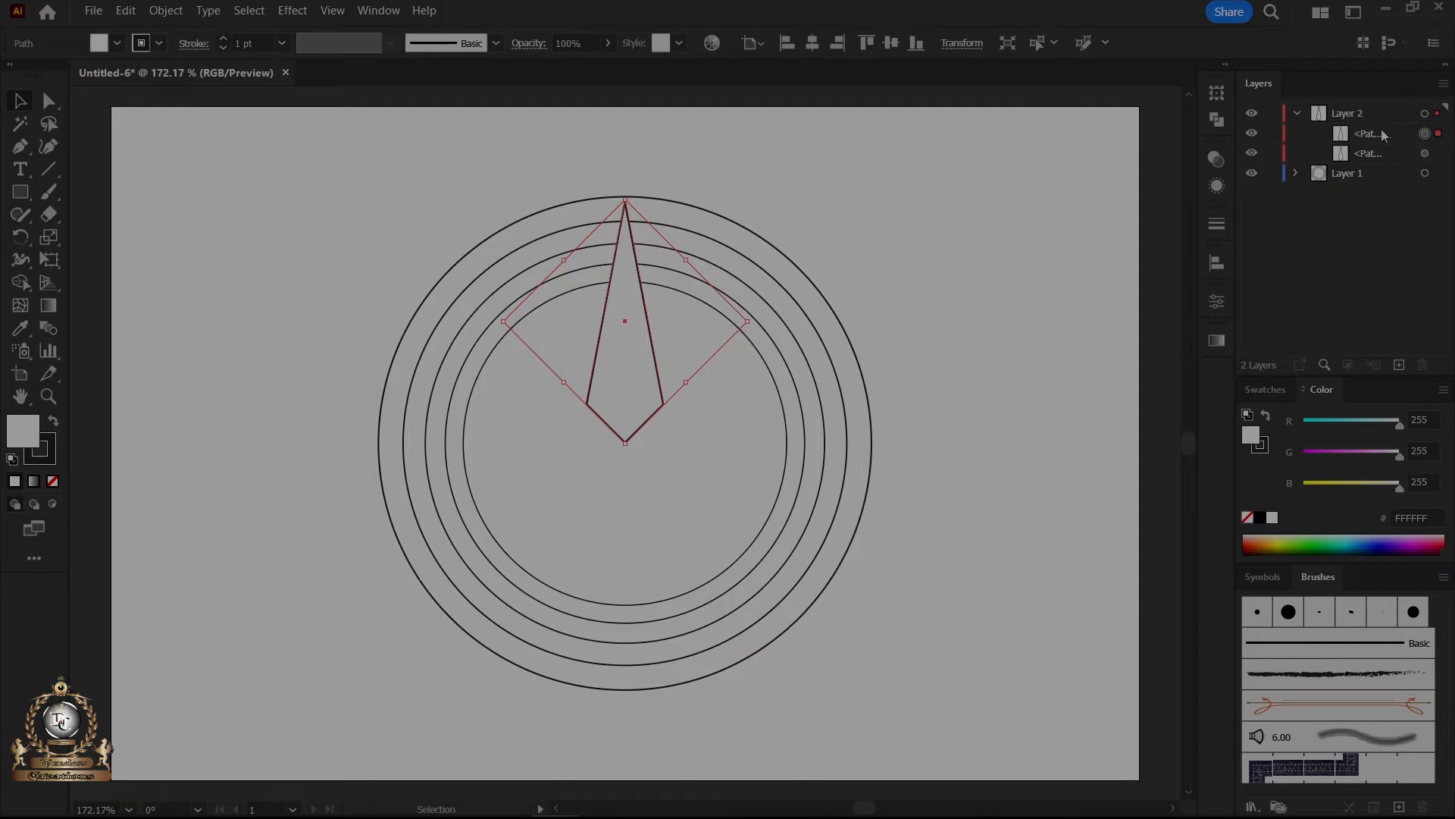
Give the upper copy of the compass point a black fill and no stroke.
{"action": "left_click", "coordinate": [1259, 517]}
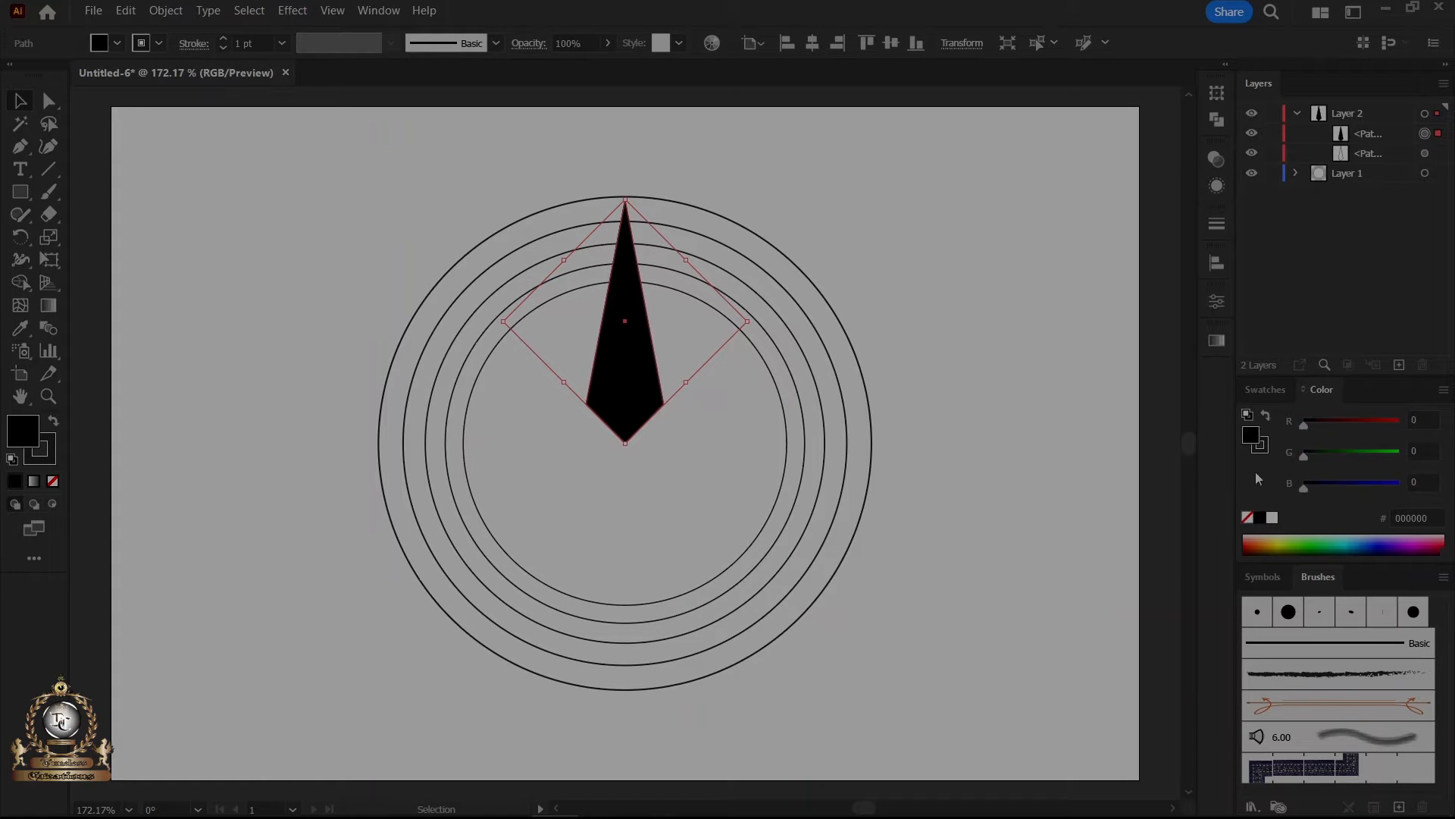
{"action": "left_click", "coordinate": [1262, 446]}
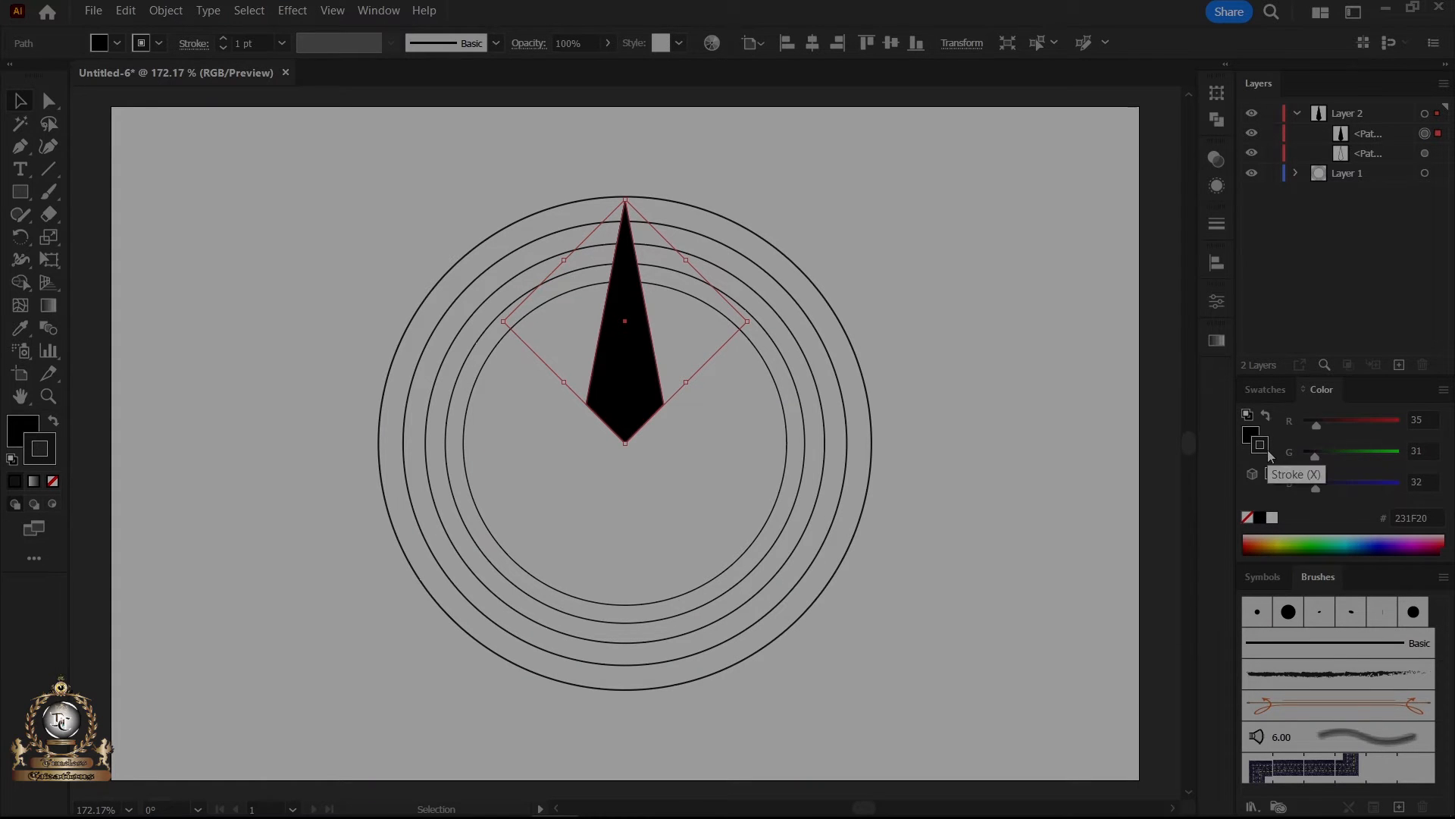
{"action": "left_click", "coordinate": [1273, 519]}
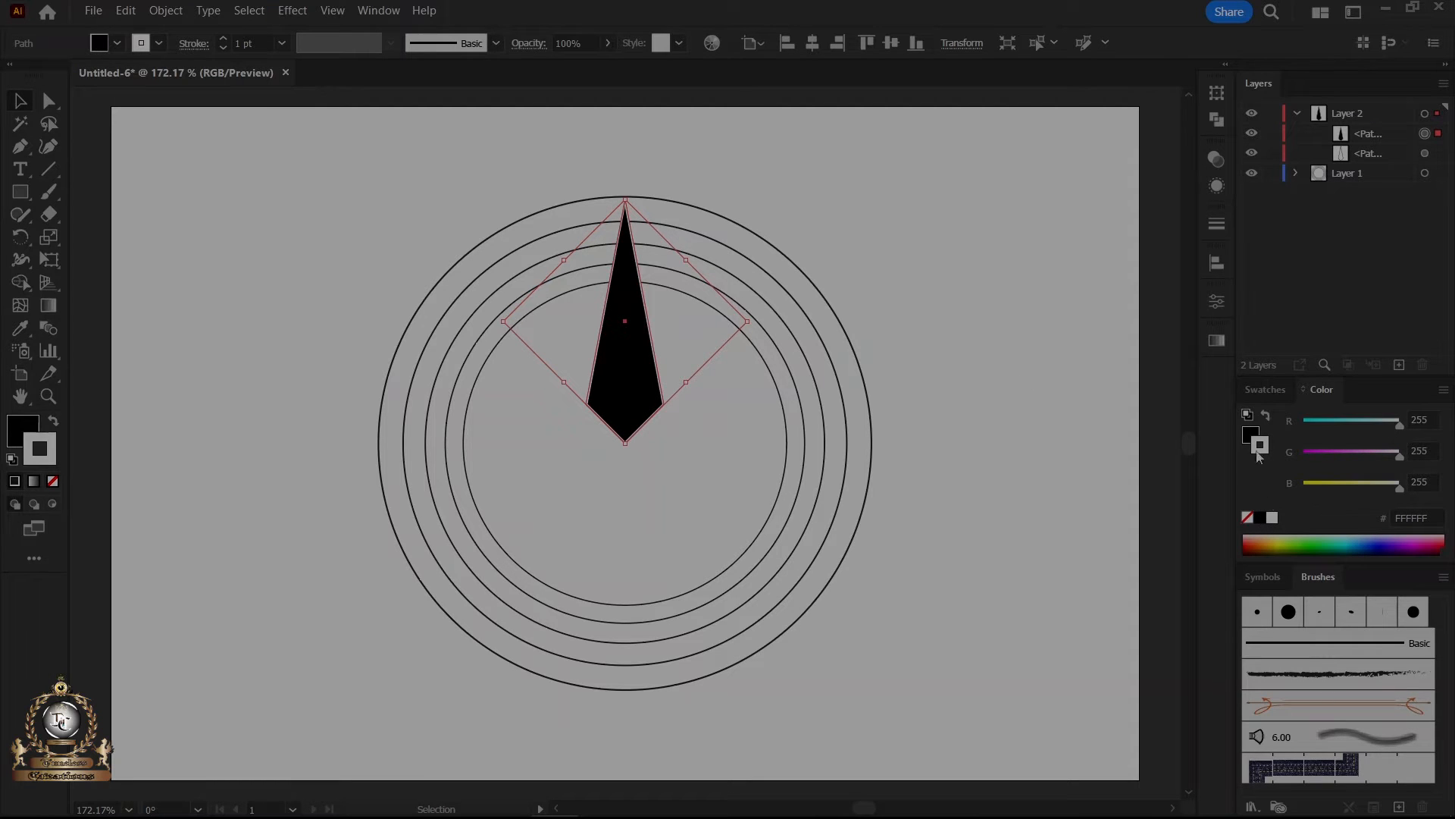
{"action": "left_click", "coordinate": [1247, 518]}
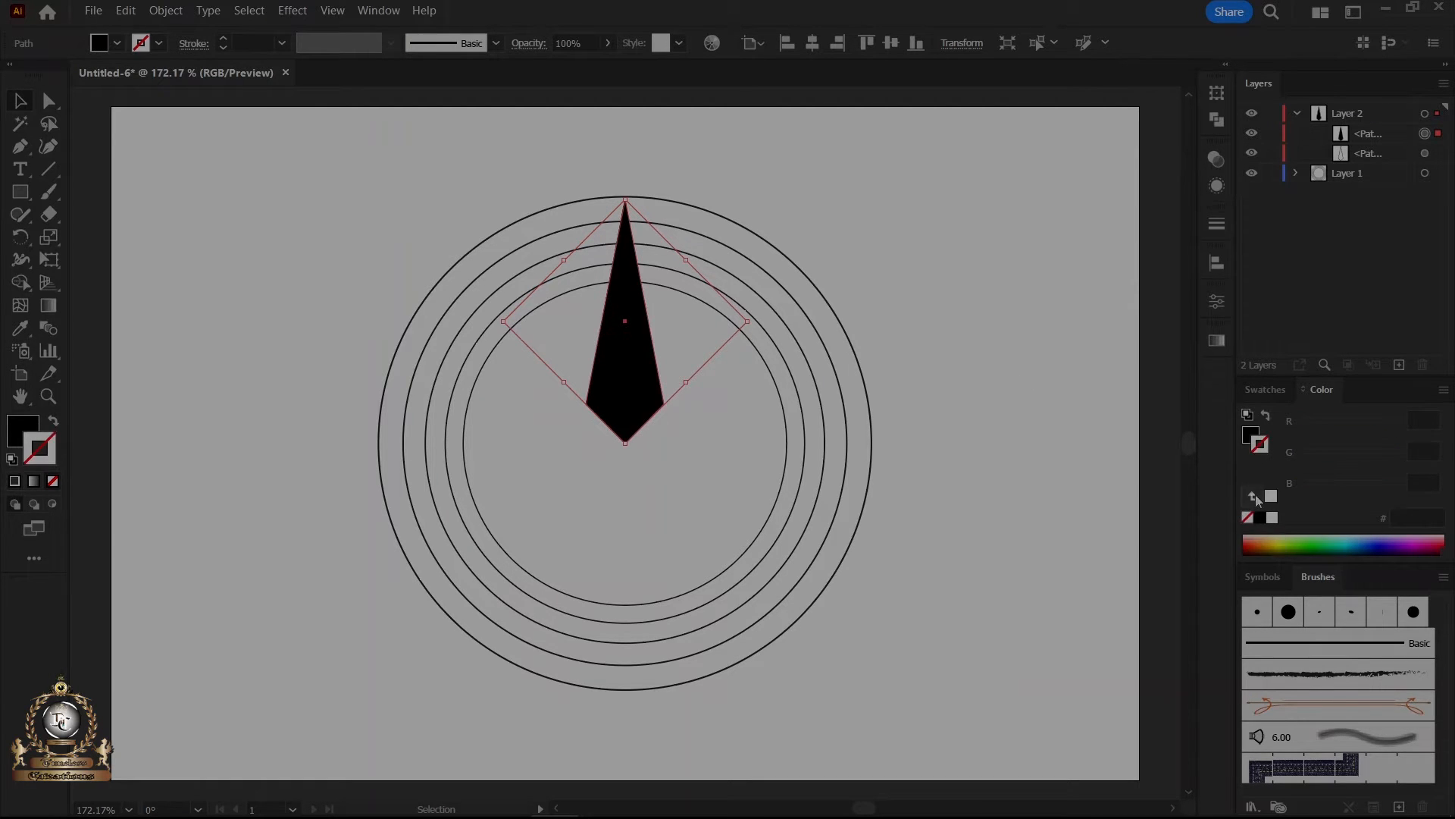
{"action": "left_click", "coordinate": [1249, 437]}
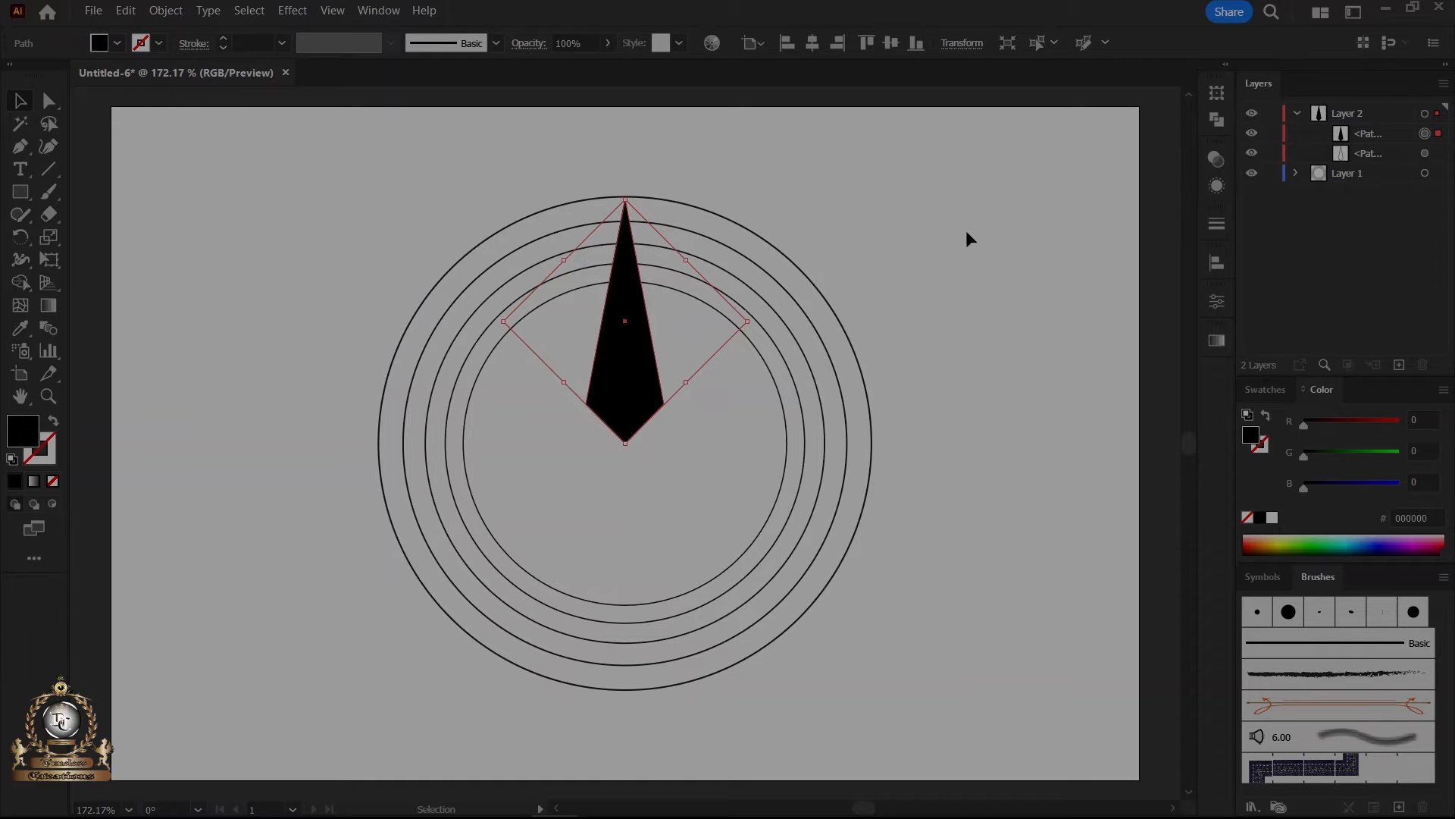
Delete the right-hand corner anchor of the black copy so it covers only the left half of the compass point.
{"action": "left_click", "coordinate": [48, 103]}
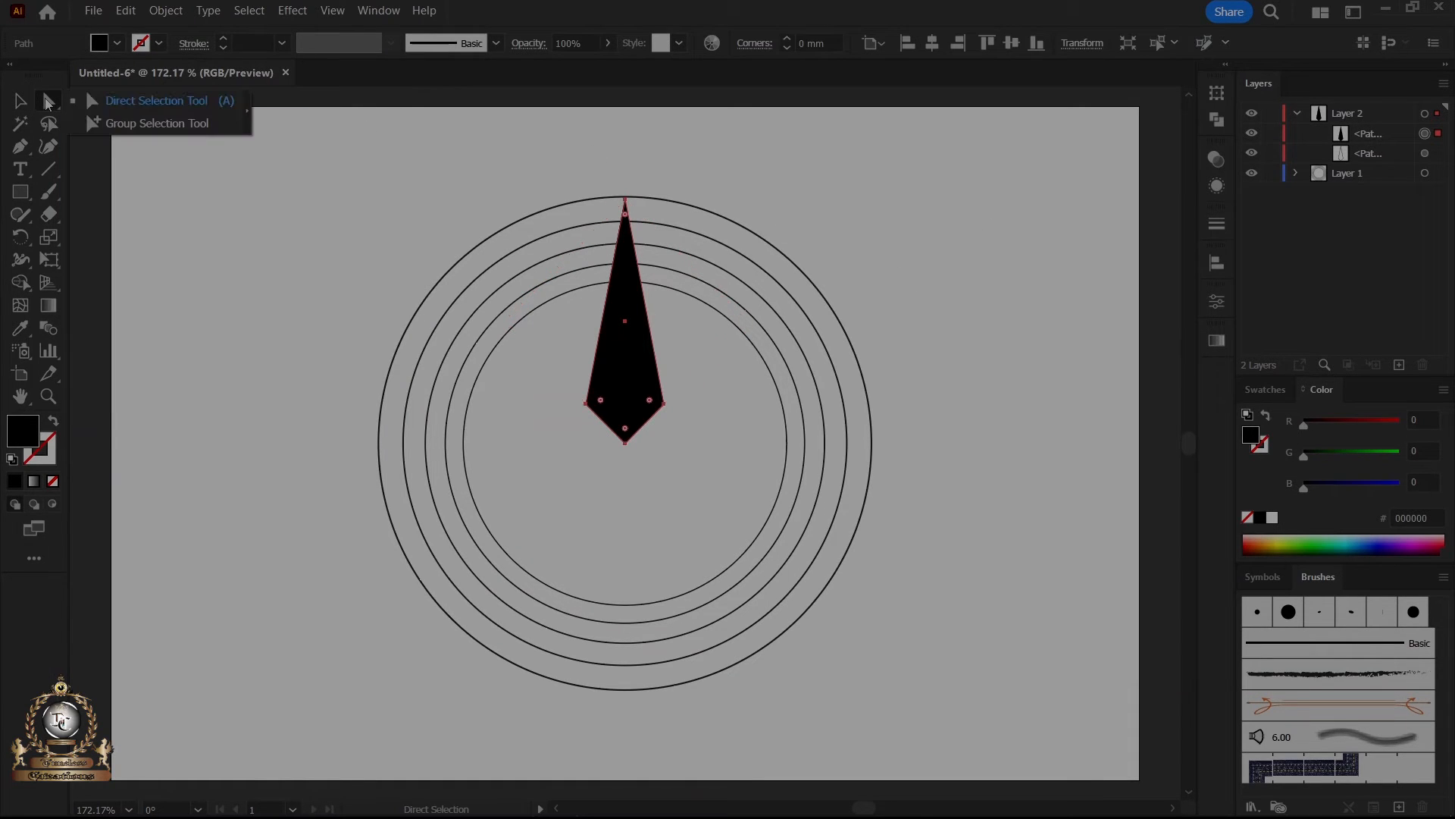
{"action": "left_click", "coordinate": [129, 103]}
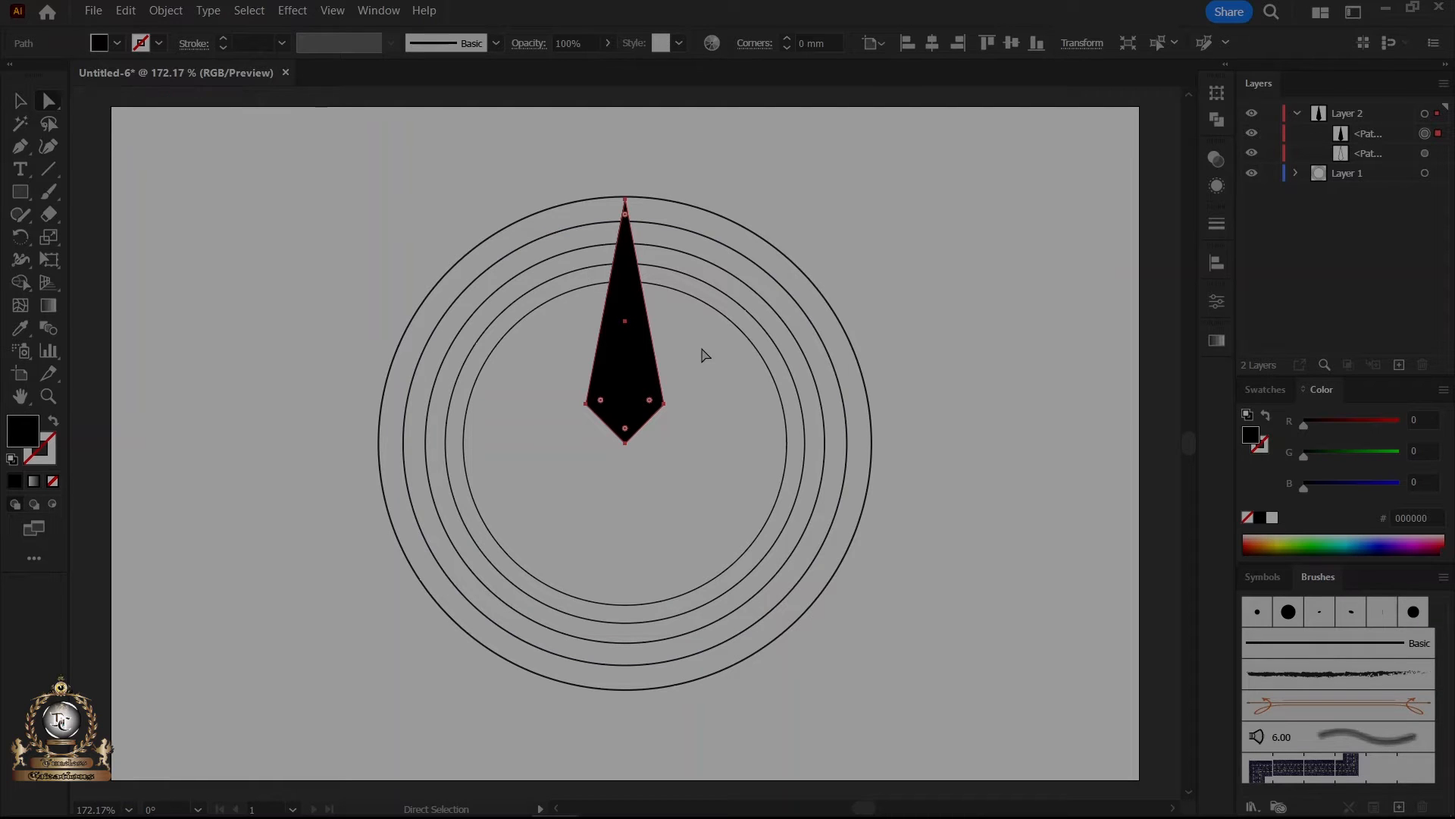
{"action": "left_click", "coordinate": [664, 403]}
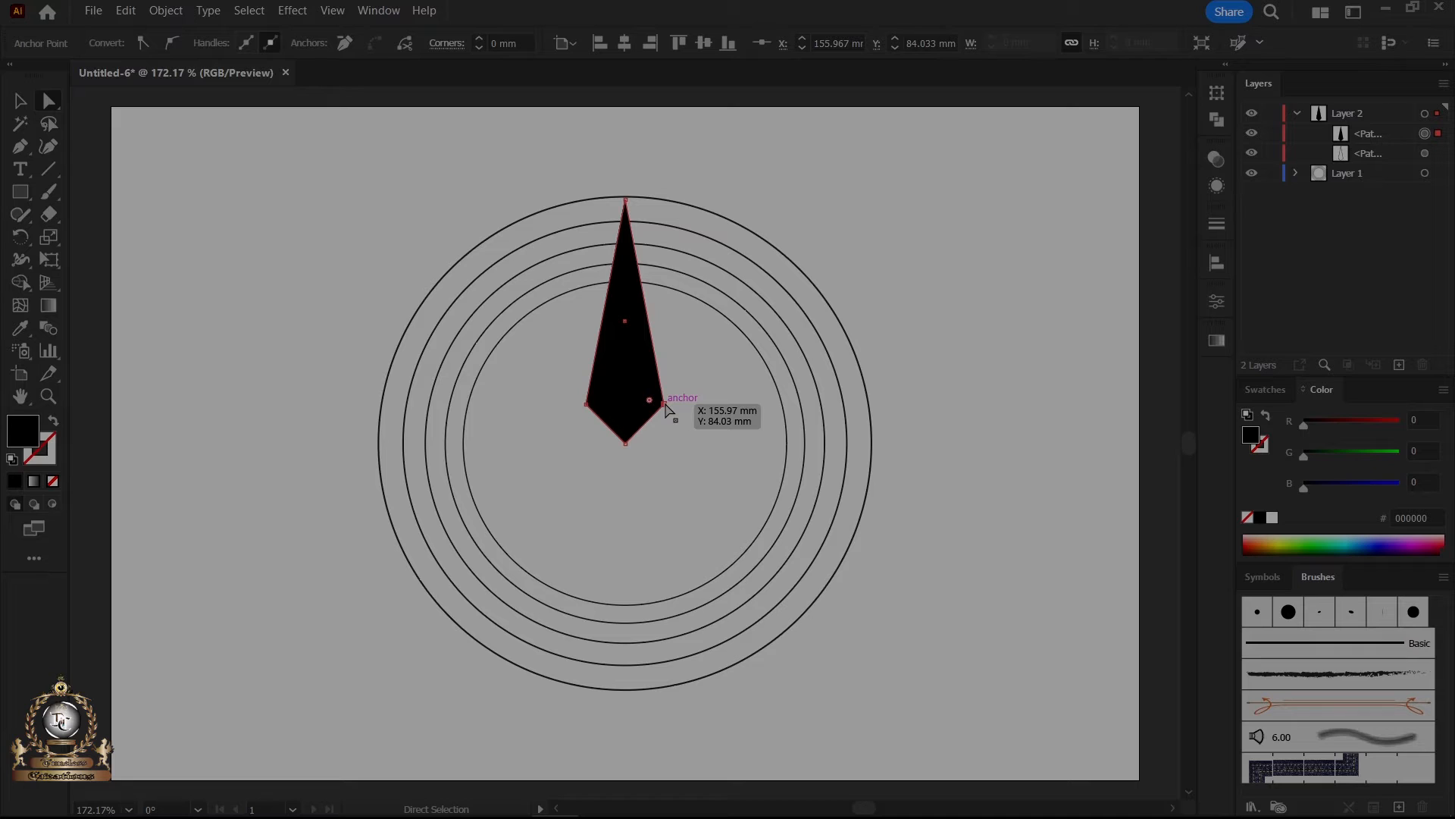
{"action": "left_click", "coordinate": [344, 45]}
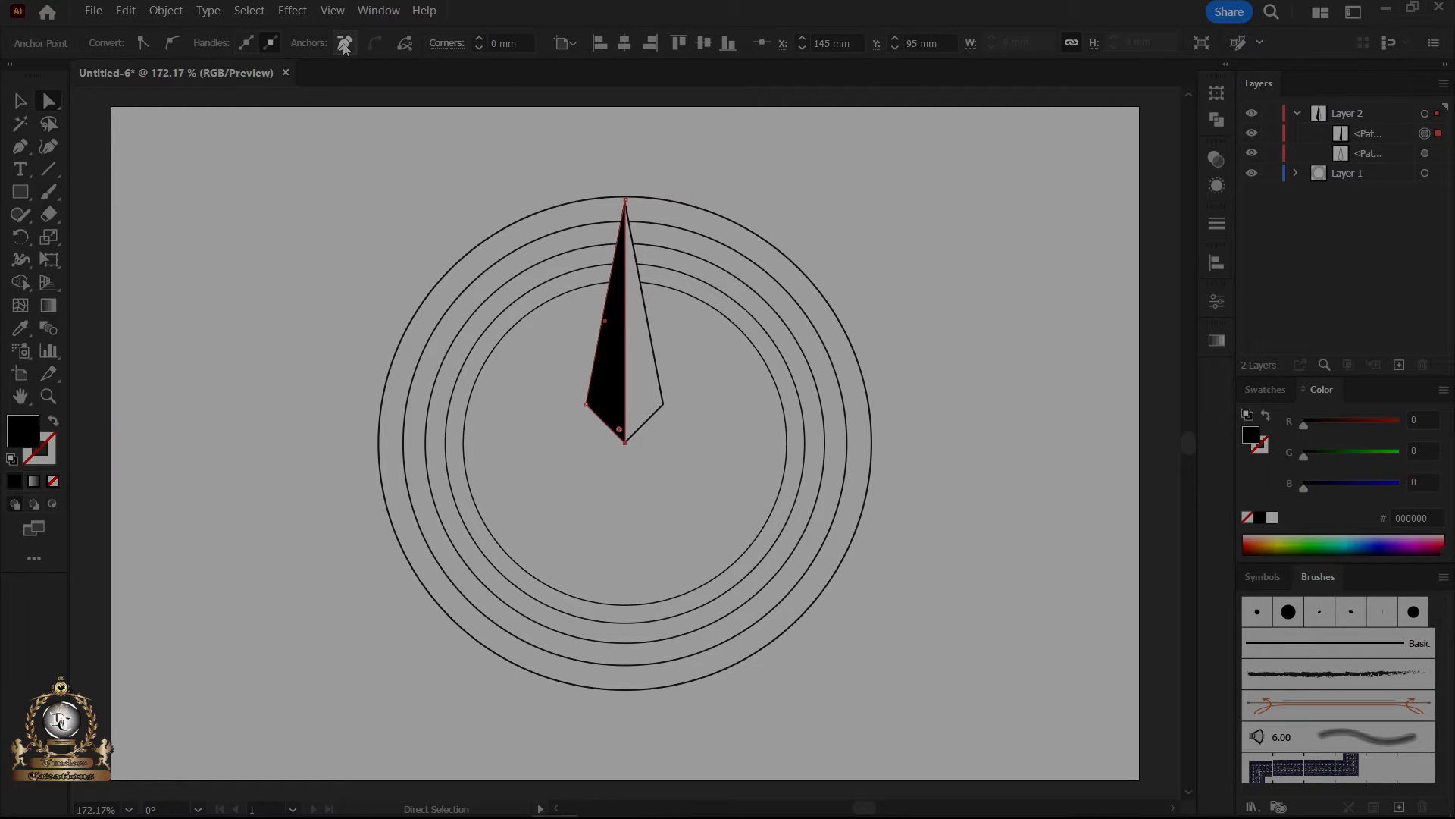
Group the black half of the compass point in Layer 2 and collapse the layer's contents.
{"action": "left_click", "coordinate": [1380, 133]}
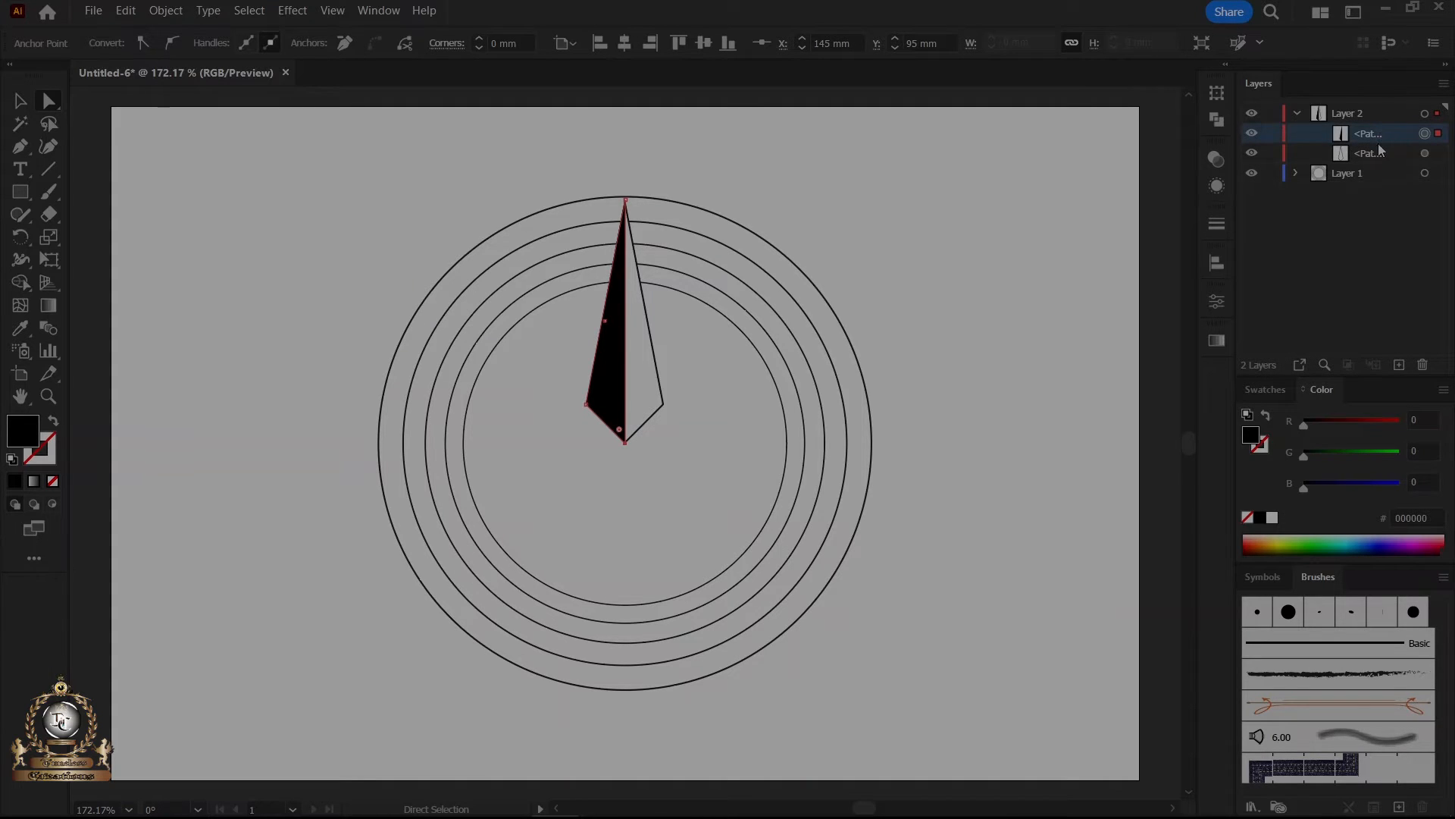
{"action": "left_click", "coordinate": [1380, 153], "text": "shift"}
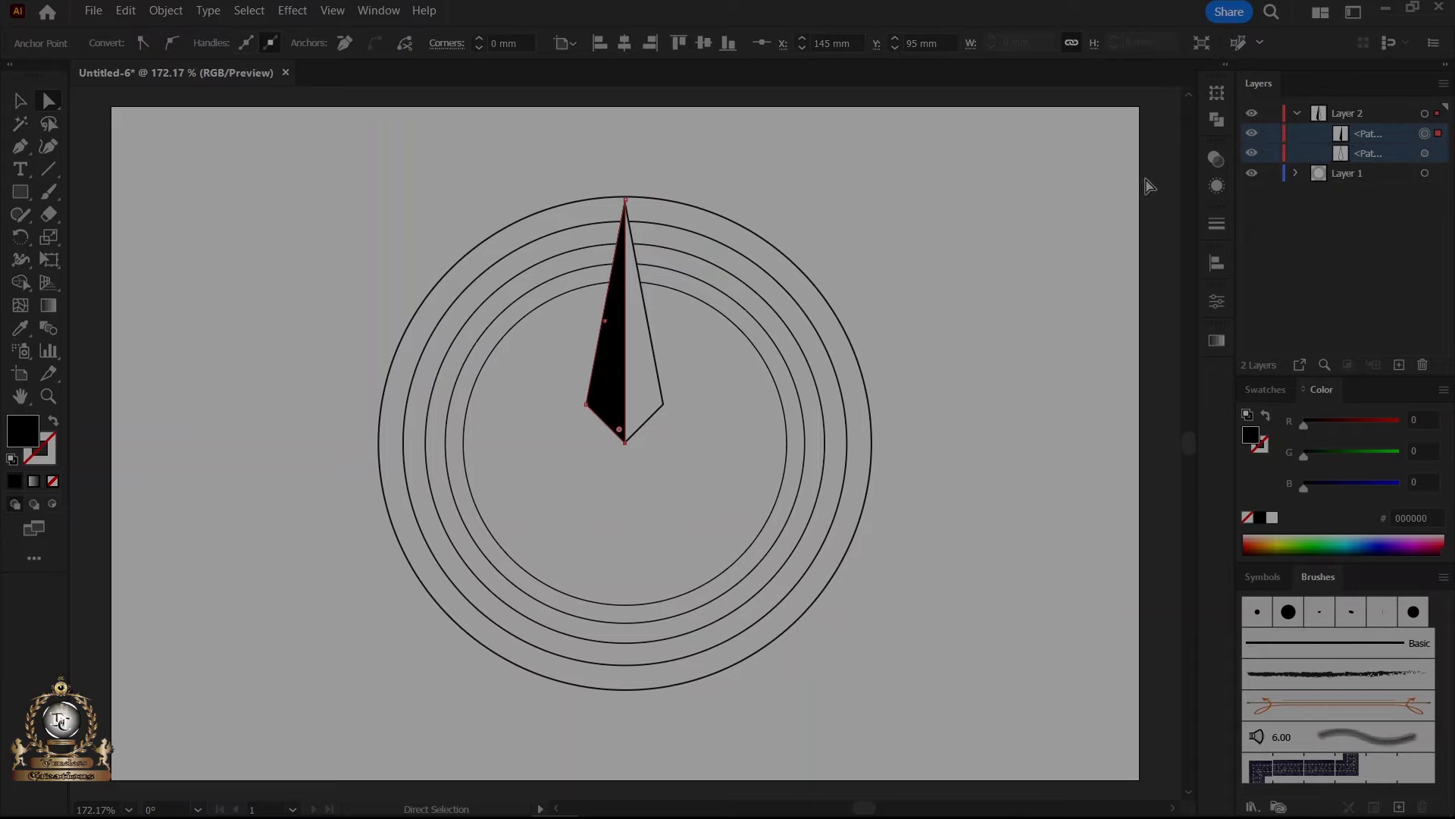
{"action": "right_click", "coordinate": [652, 387]}
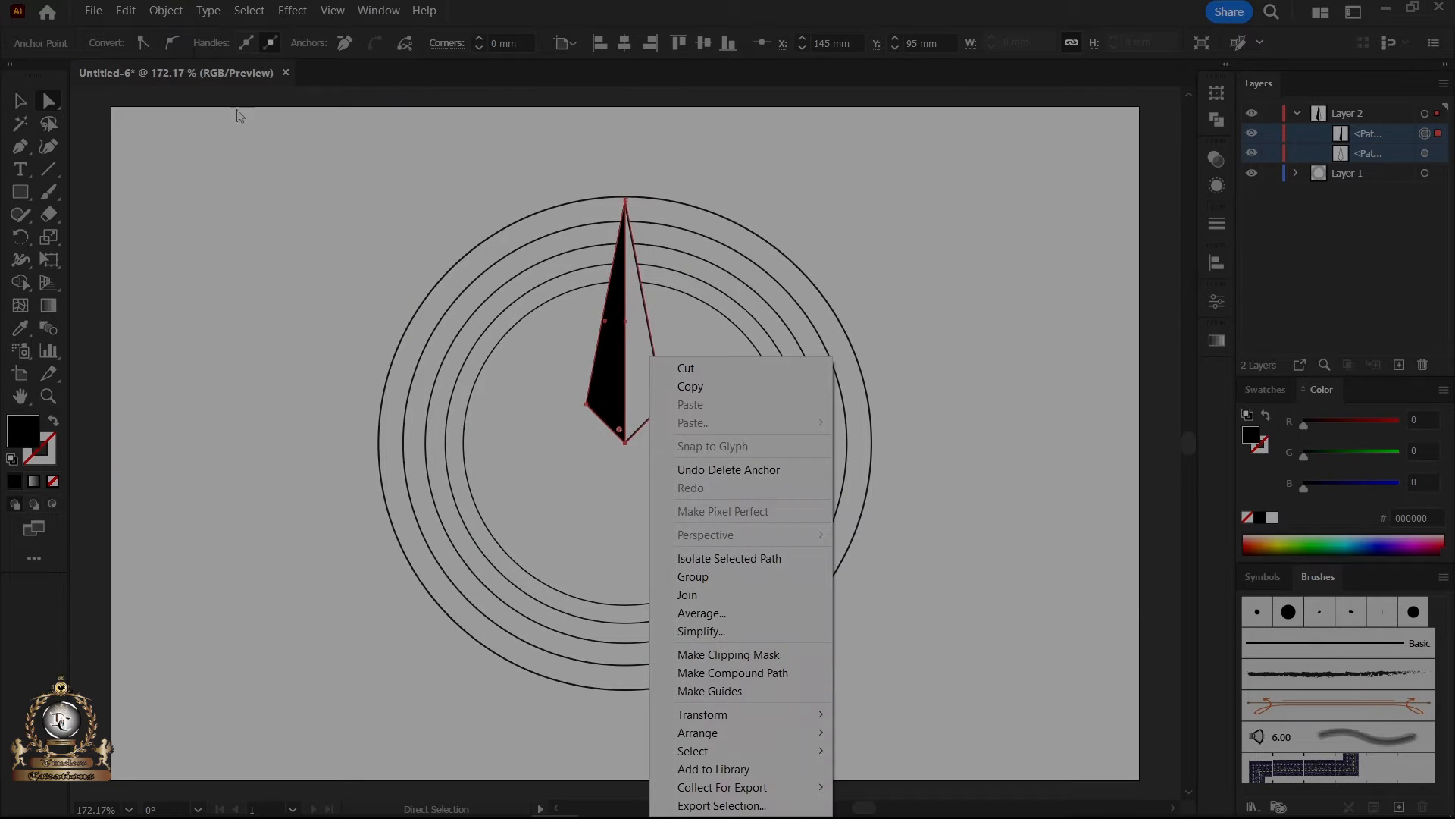
{"action": "left_click", "coordinate": [172, 11]}
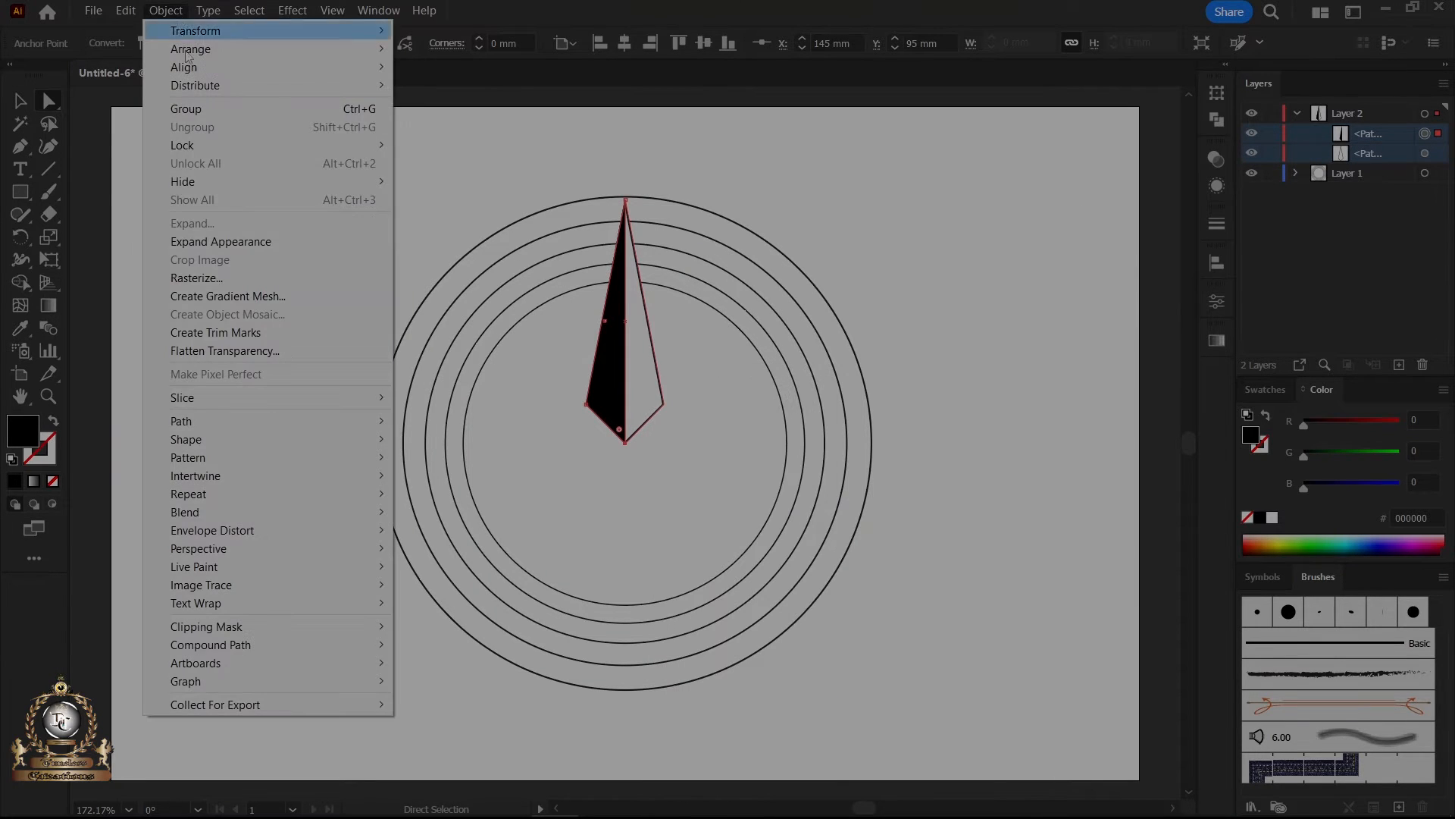
{"action": "left_click", "coordinate": [215, 114]}
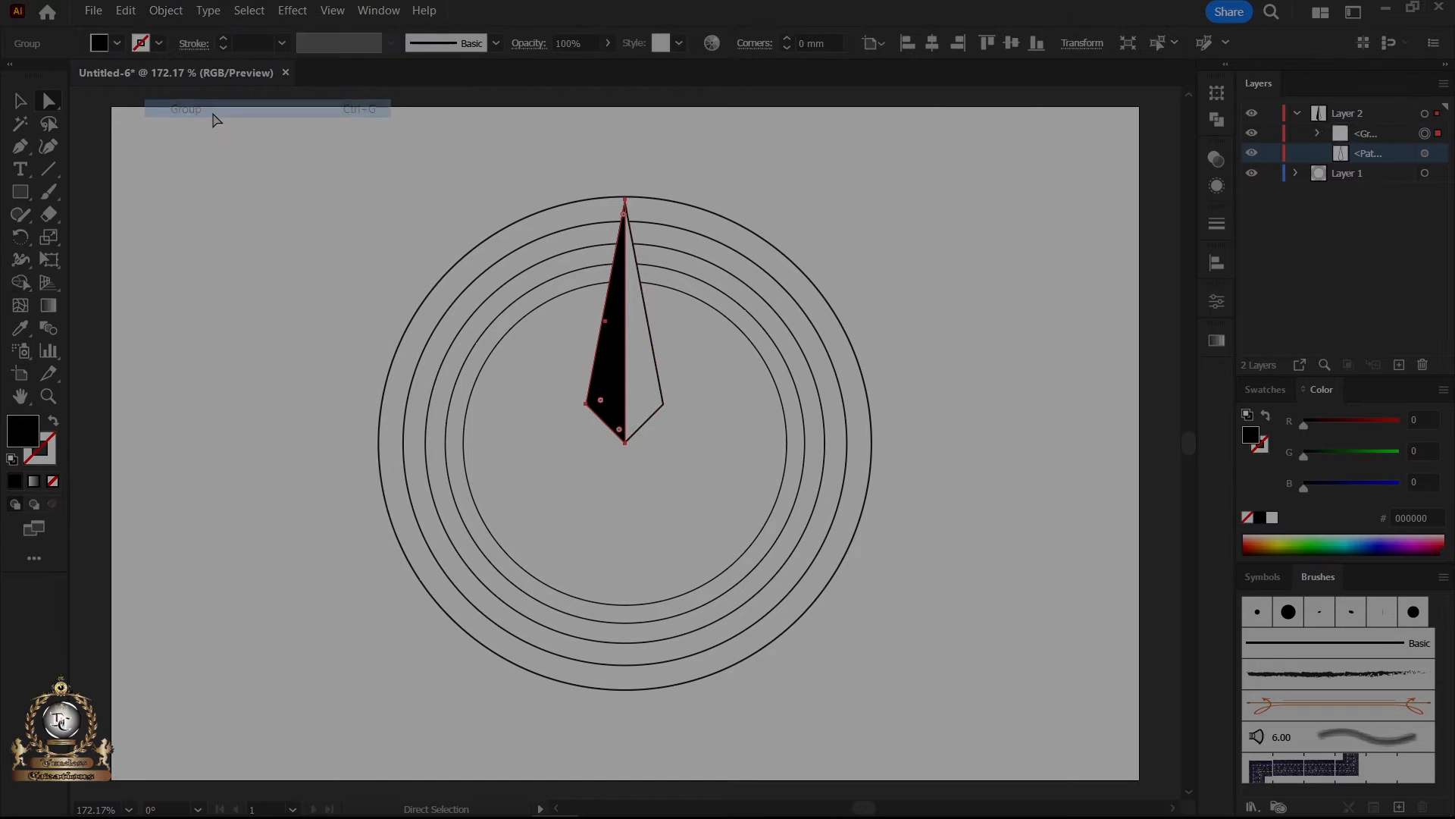
{"action": "left_click", "coordinate": [1297, 114]}
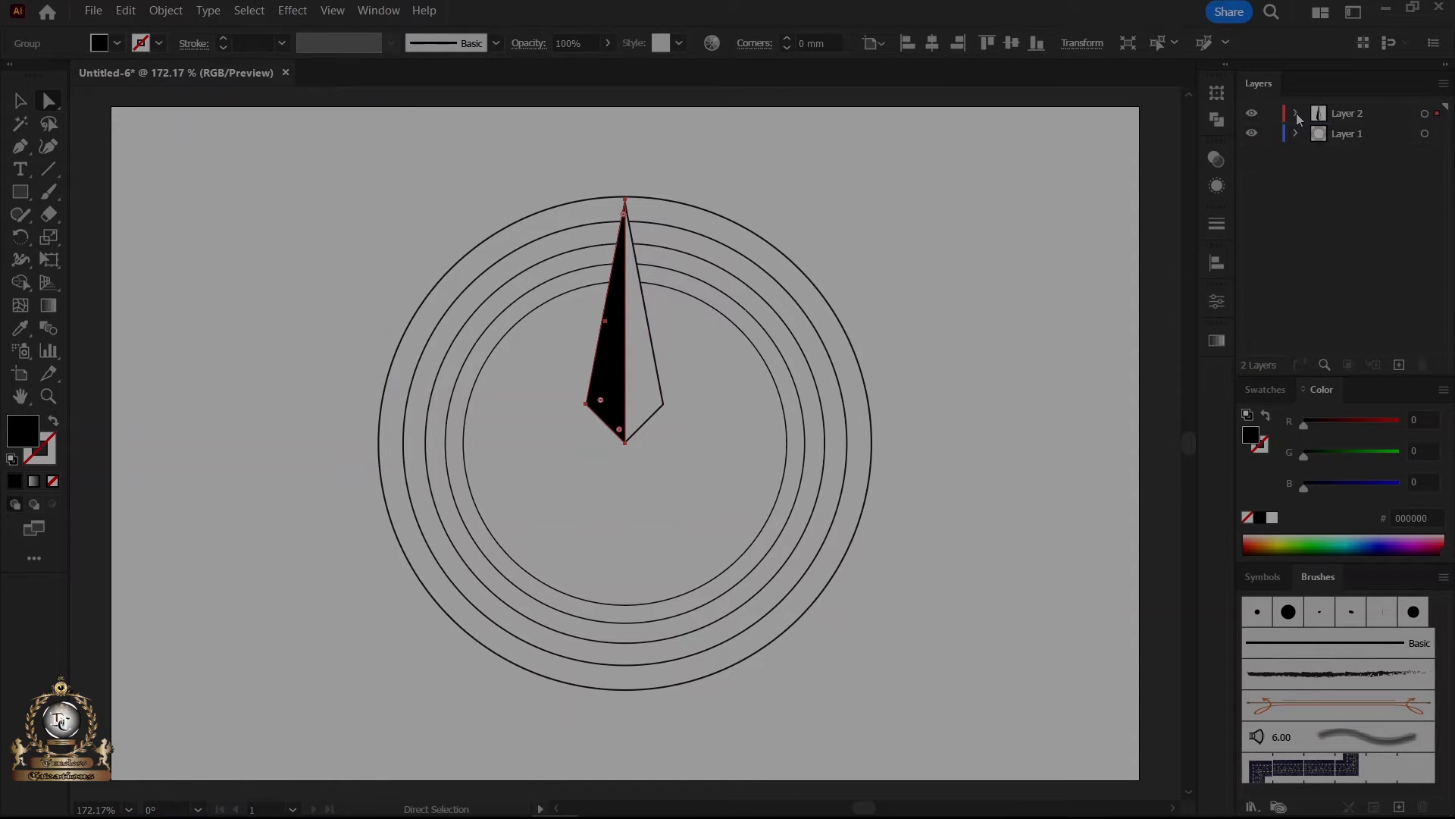
Add a Distort & Transform > Transform effect to all of Layer 2 and set its number of copies to 3.
{"action": "left_click", "coordinate": [1426, 115]}
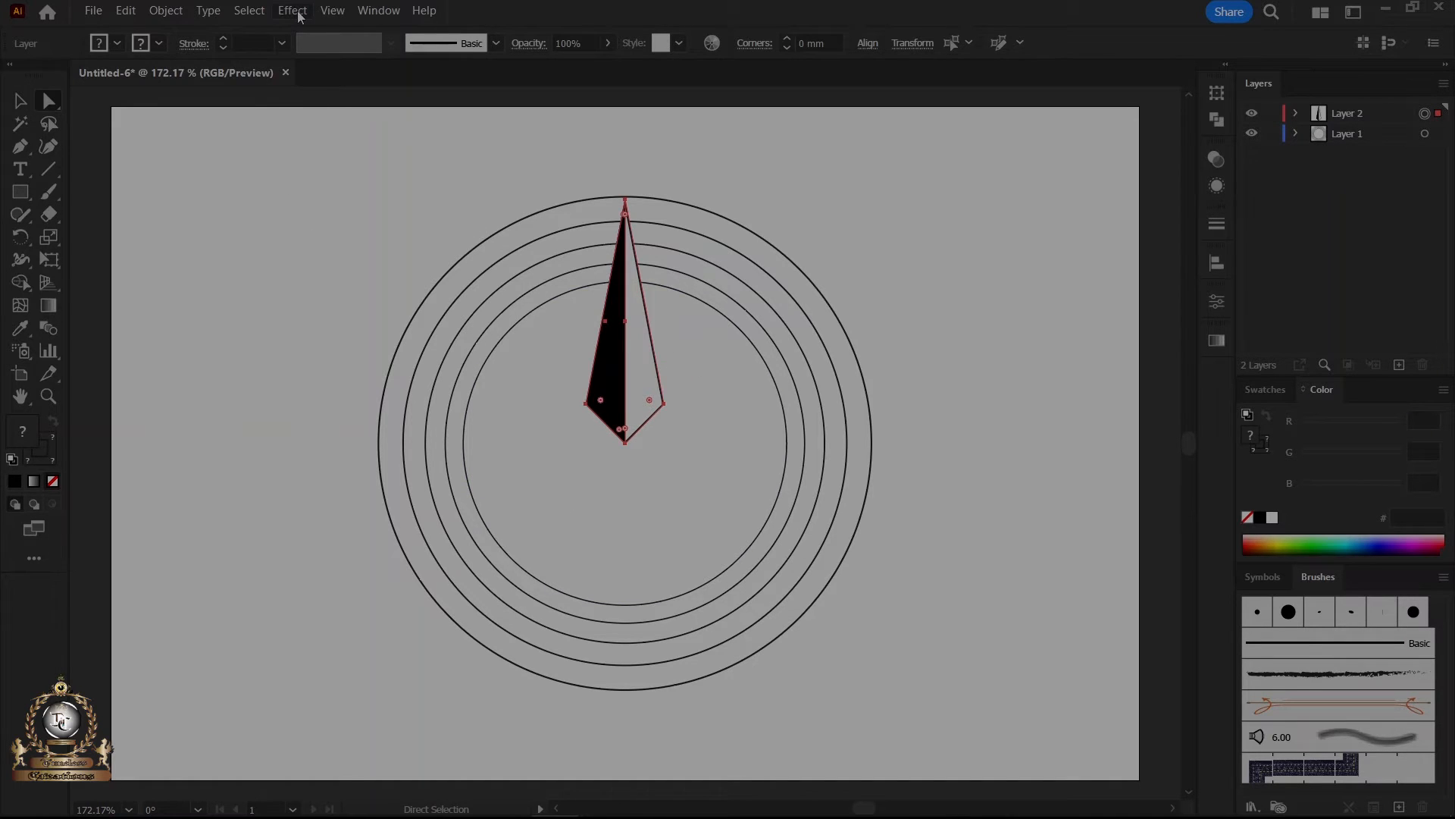
{"action": "left_click", "coordinate": [295, 12]}
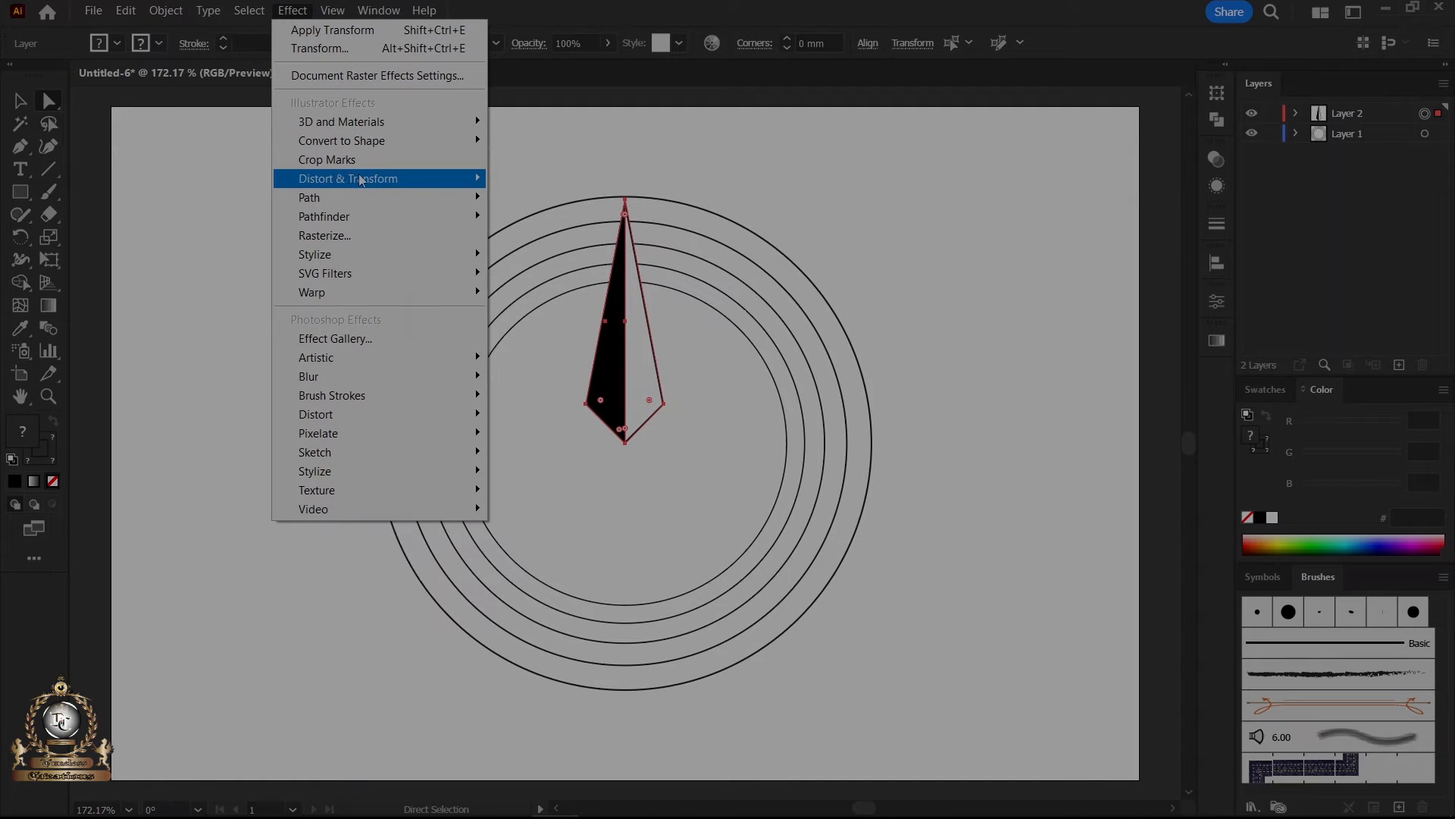
{"action": "mouse_move", "coordinate": [361, 181]}
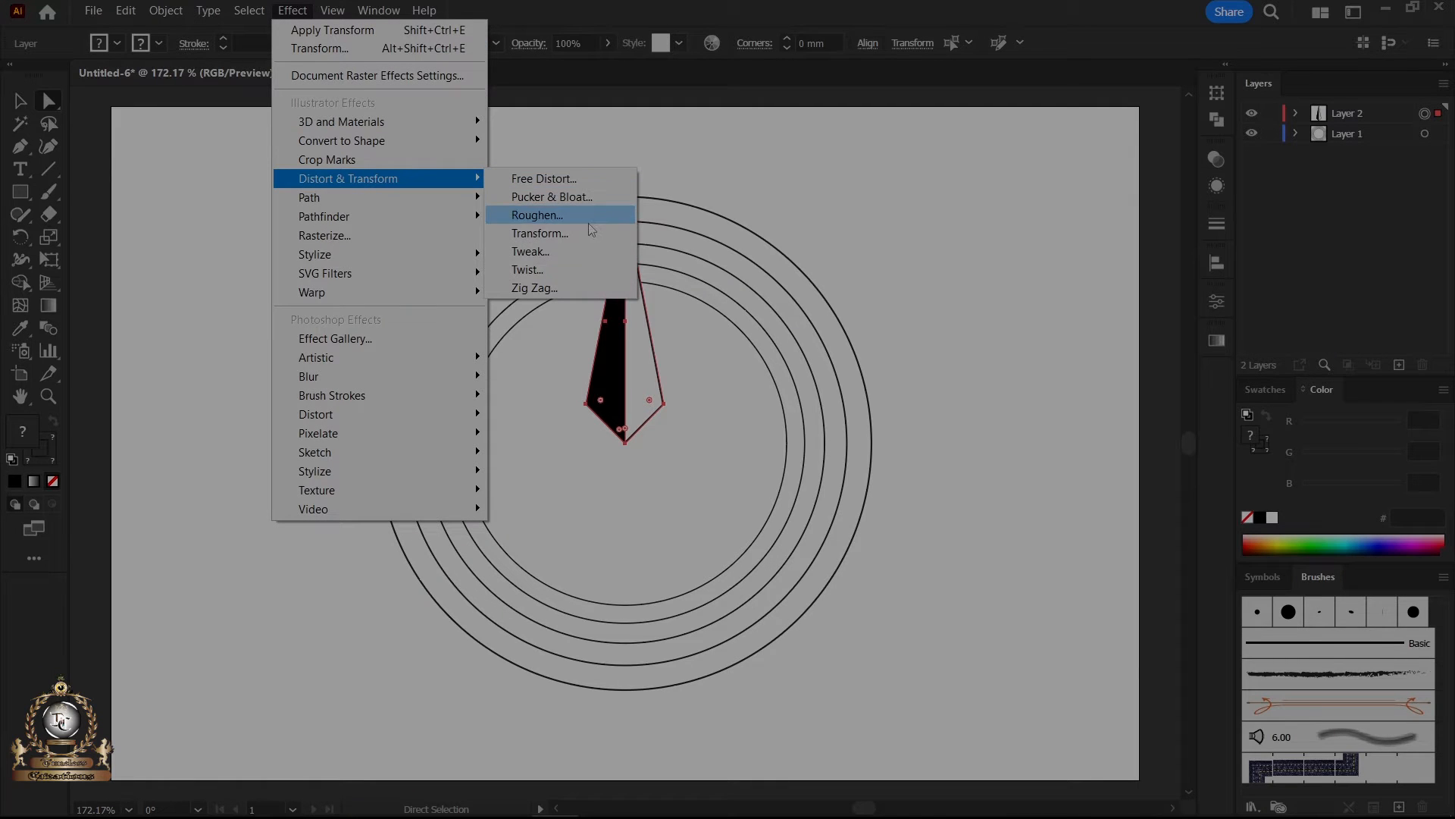
{"action": "left_click", "coordinate": [553, 233]}
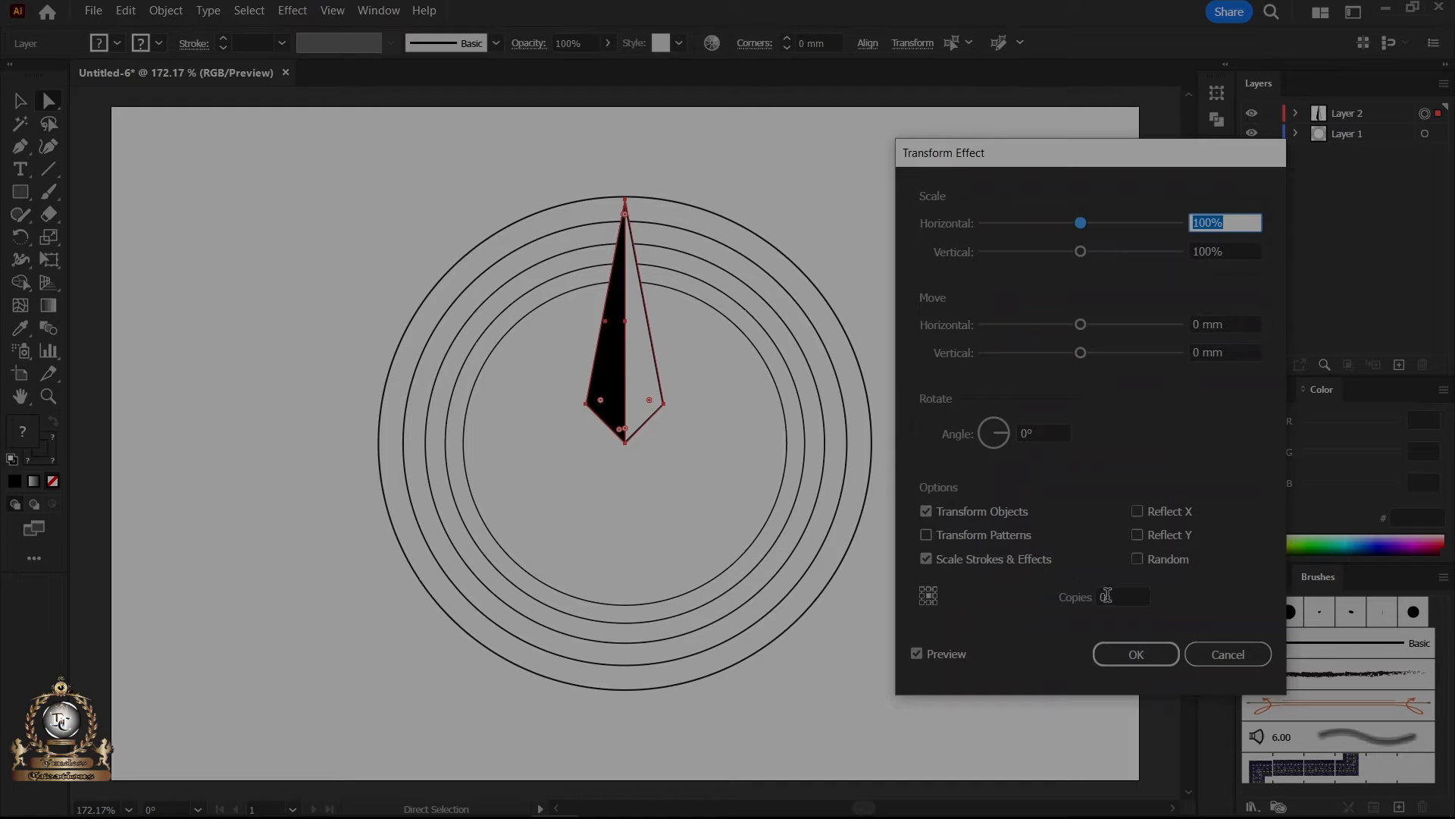
{"action": "left_click", "coordinate": [1113, 596]}
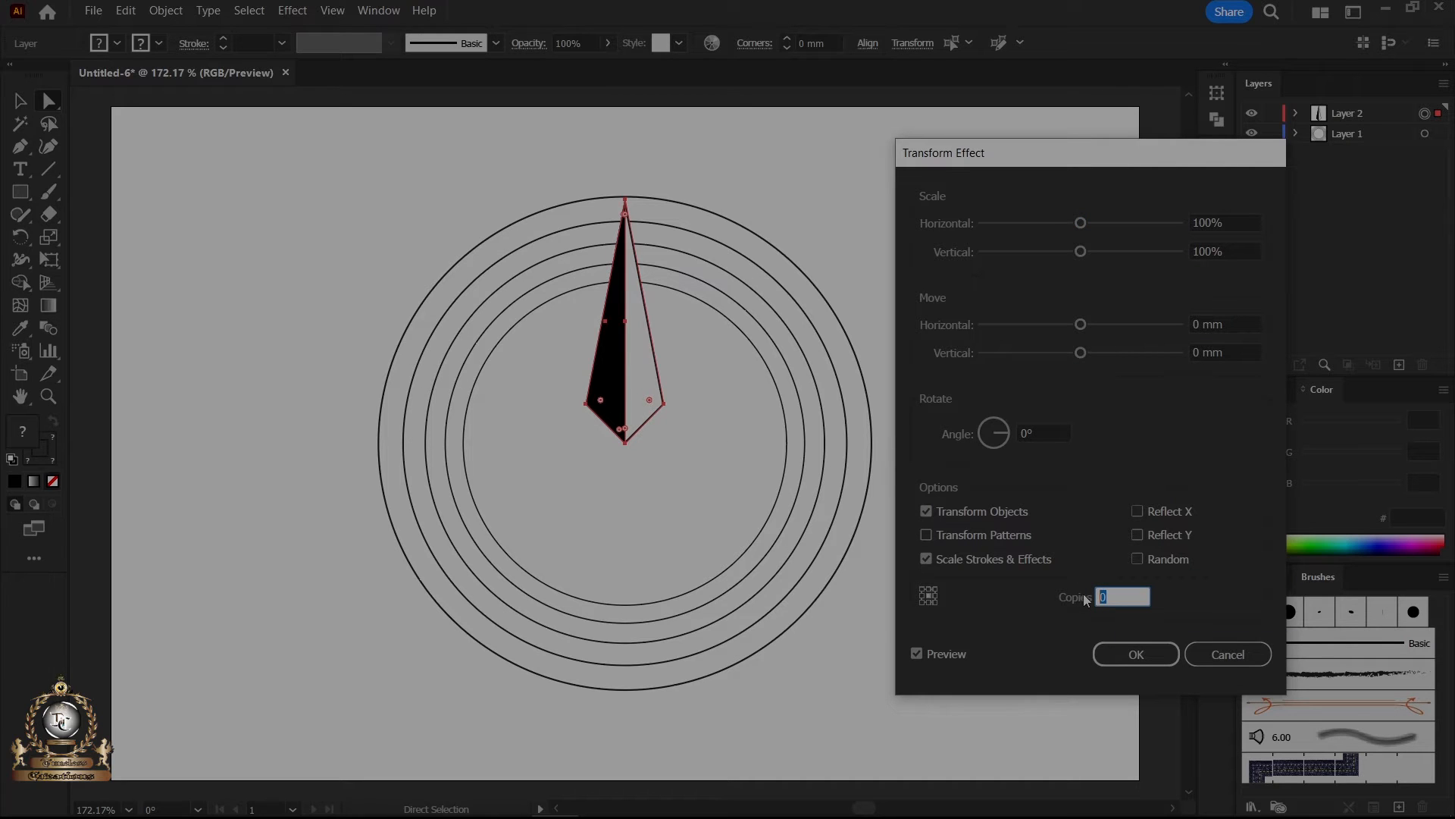
{"action": "key", "text": "Up"}
{"action": "key", "text": "Up"}
Set the effect's rotation angle to 90° about the bottom-centre reference point and apply it.
{"action": "left_click", "coordinate": [1064, 435]}
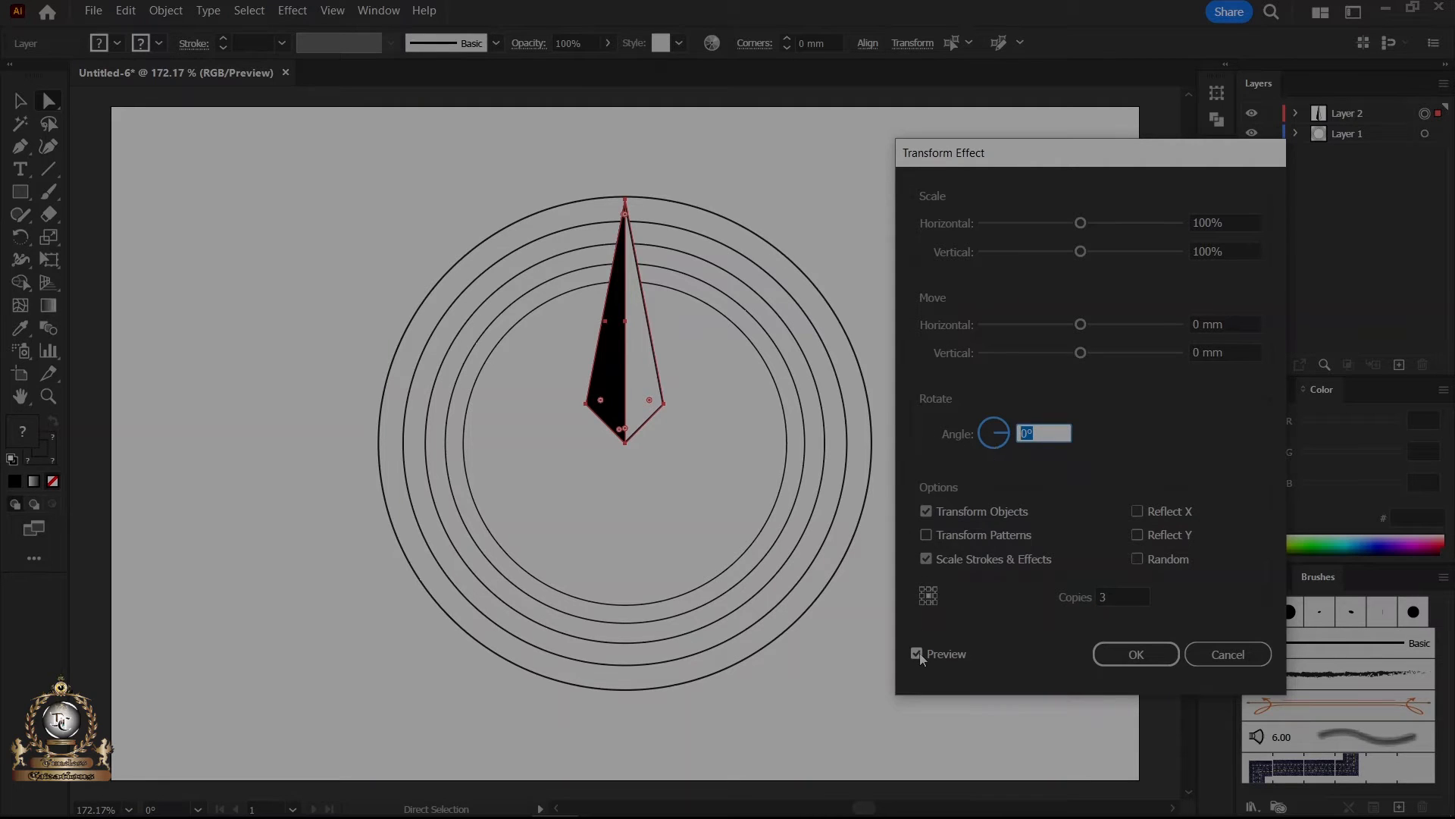
{"action": "left_click", "coordinate": [920, 654]}
{"action": "left_click", "coordinate": [1064, 439]}
{"action": "type", "text": "90"}
{"action": "left_click", "coordinate": [917, 652]}
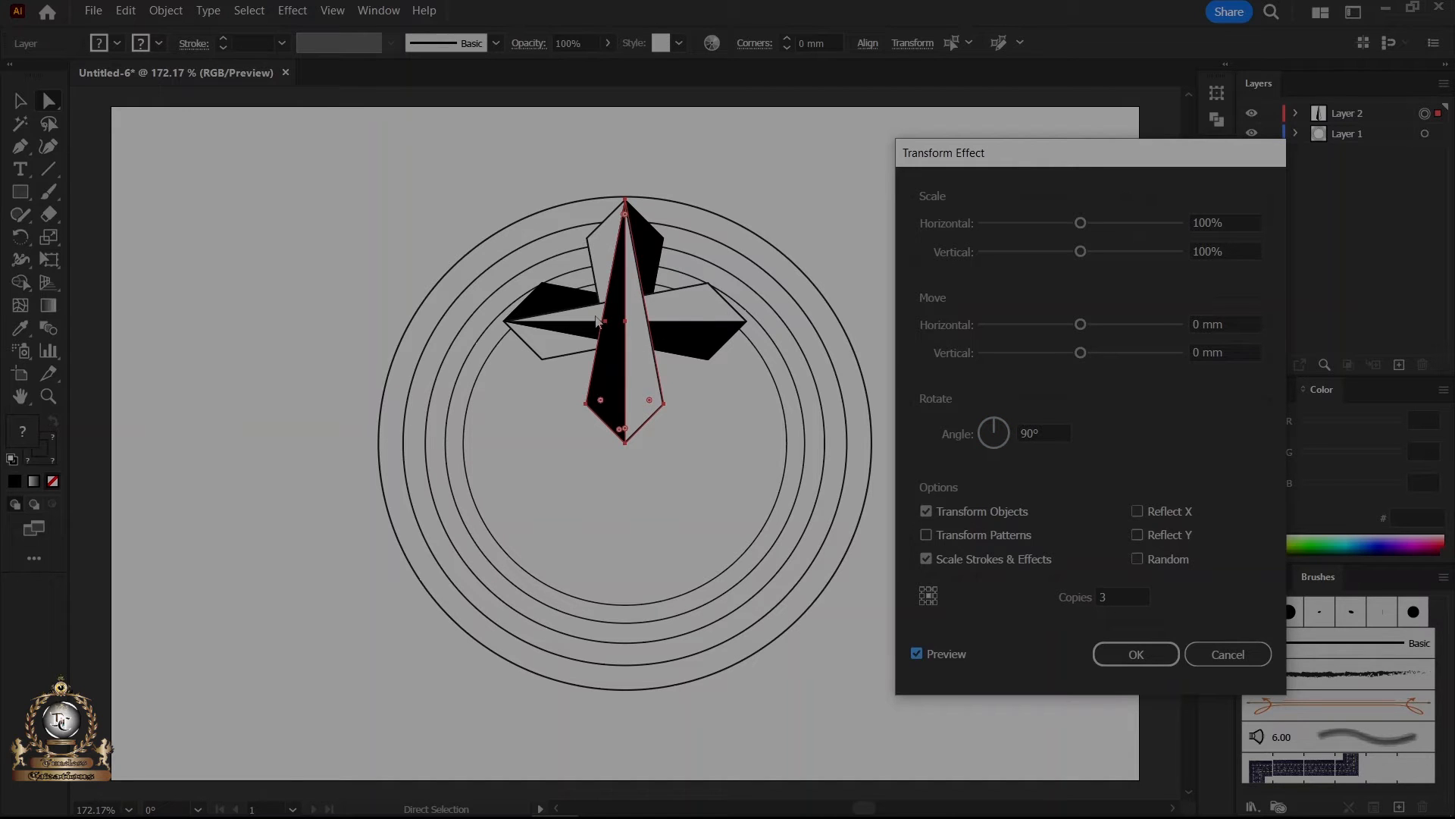
{"action": "left_click", "coordinate": [928, 602]}
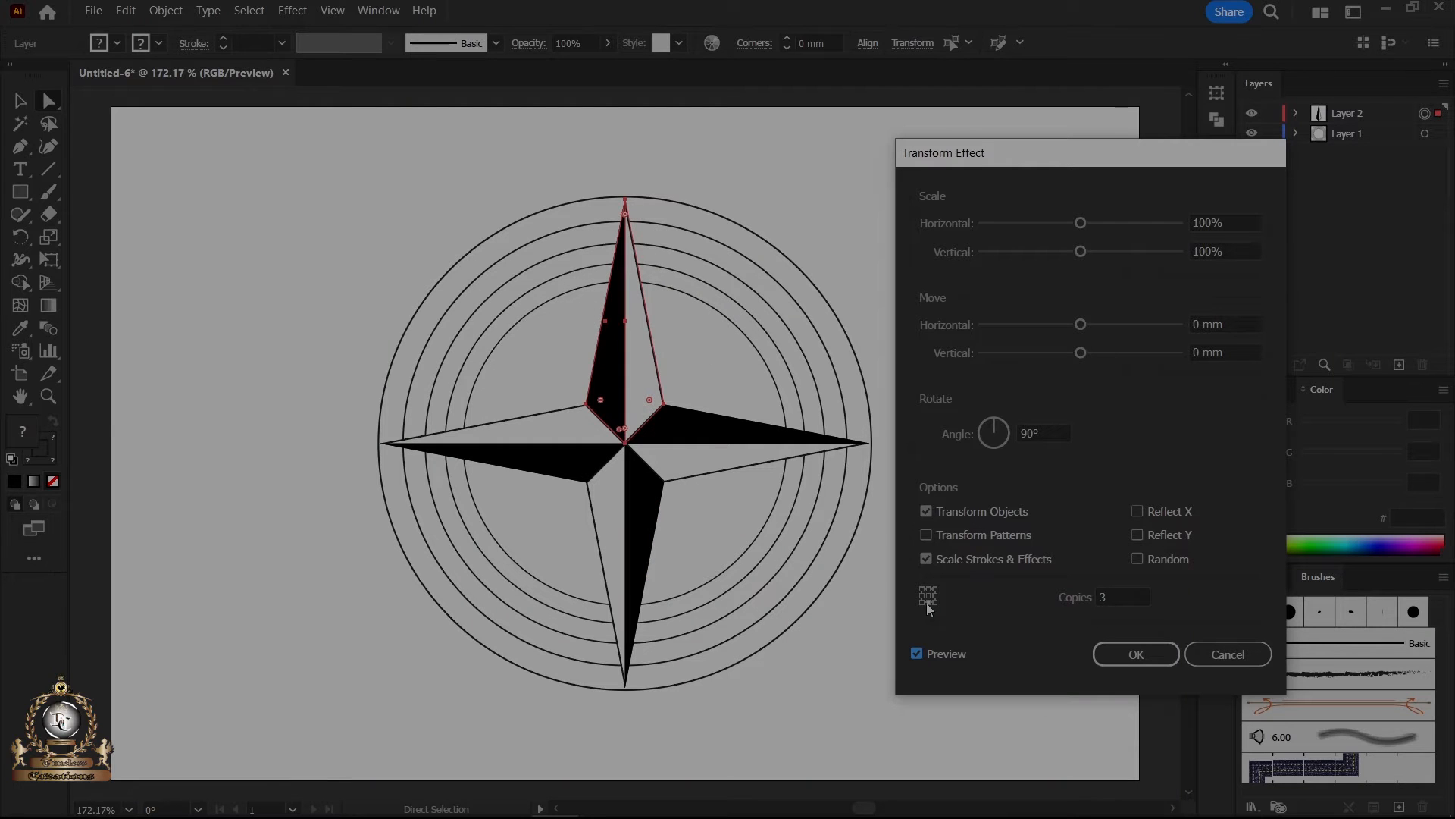
{"action": "left_click", "coordinate": [1150, 654]}
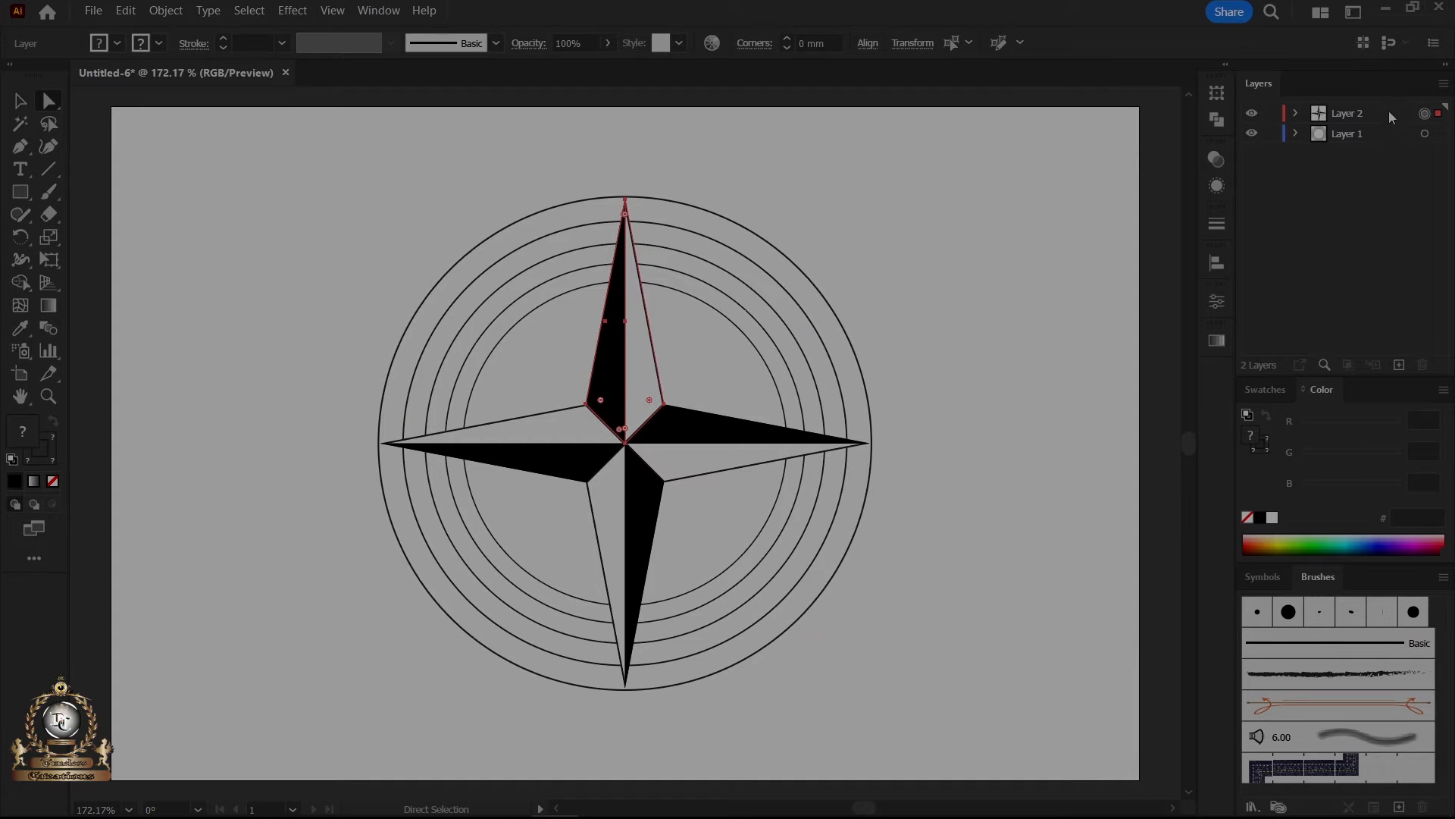
Duplicate Layer 2 and expand the appearance of the copied four-point star.
{"action": "left_click_drag", "start_coordinate": [1388, 114], "coordinate": [1399, 367]}
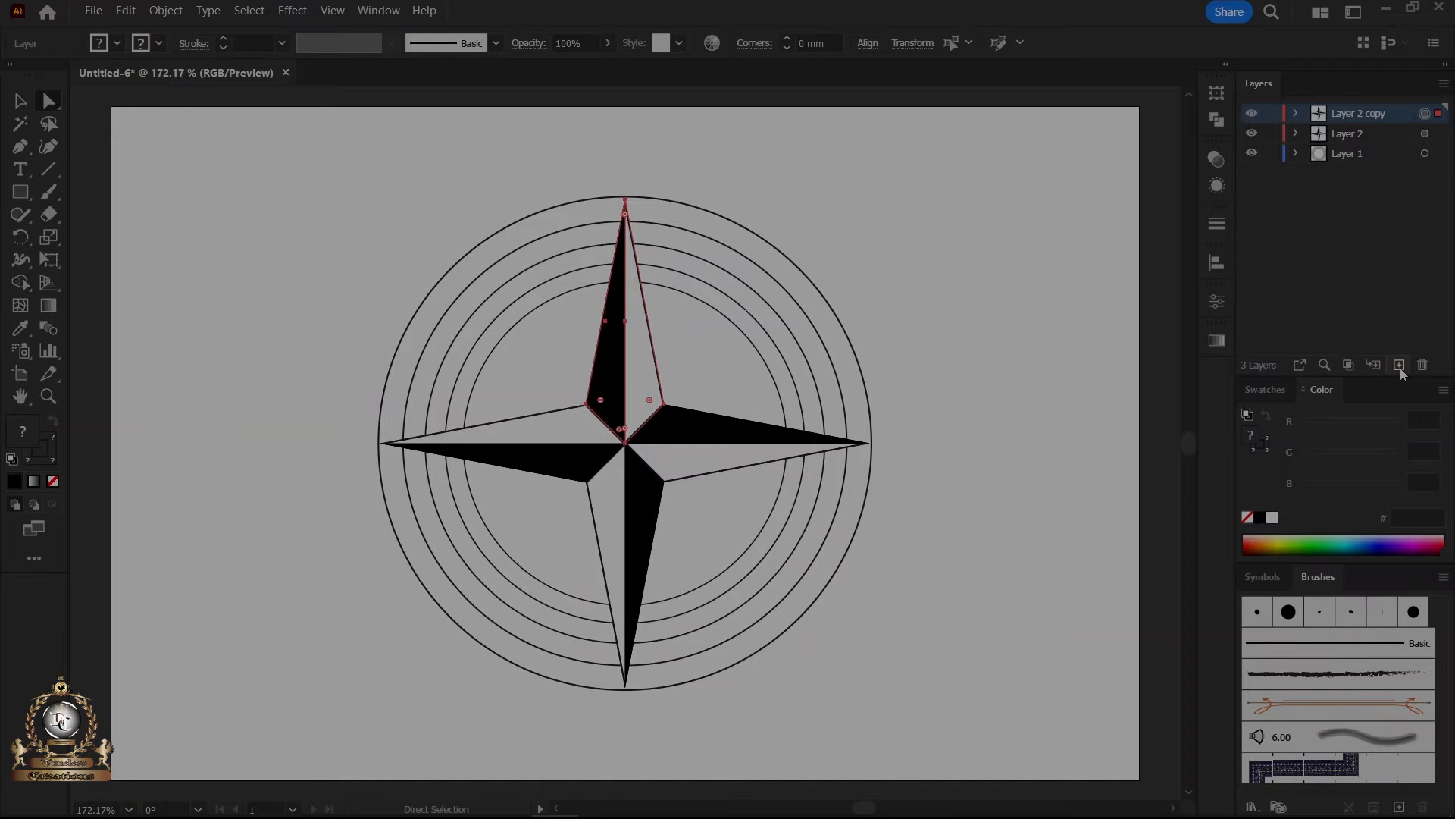
{"action": "left_click", "coordinate": [170, 12]}
{"action": "left_click", "coordinate": [256, 241]}
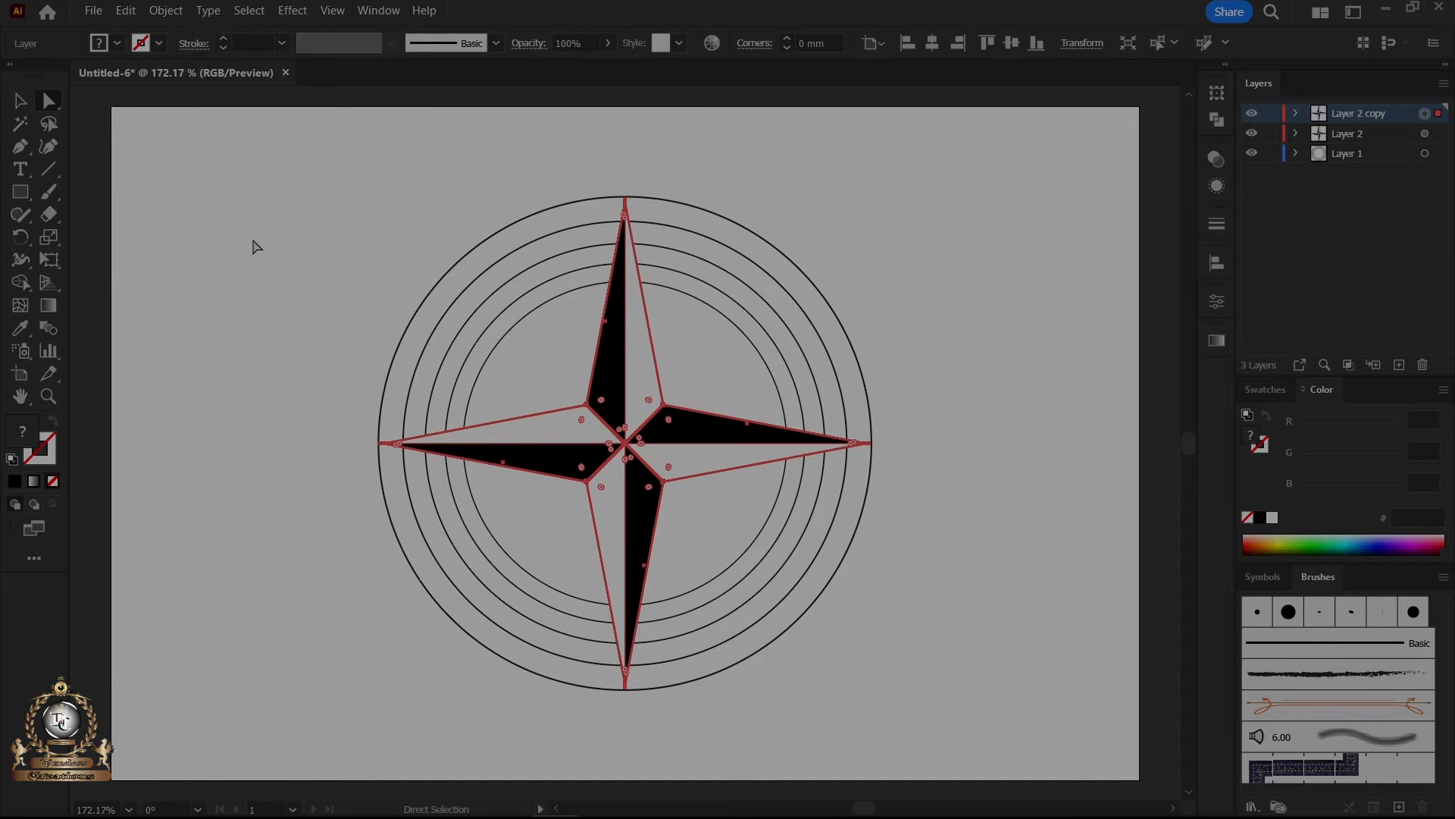
Rotate the copied star 45° about its centre with Free Transform.
{"action": "left_click", "coordinate": [18, 102]}
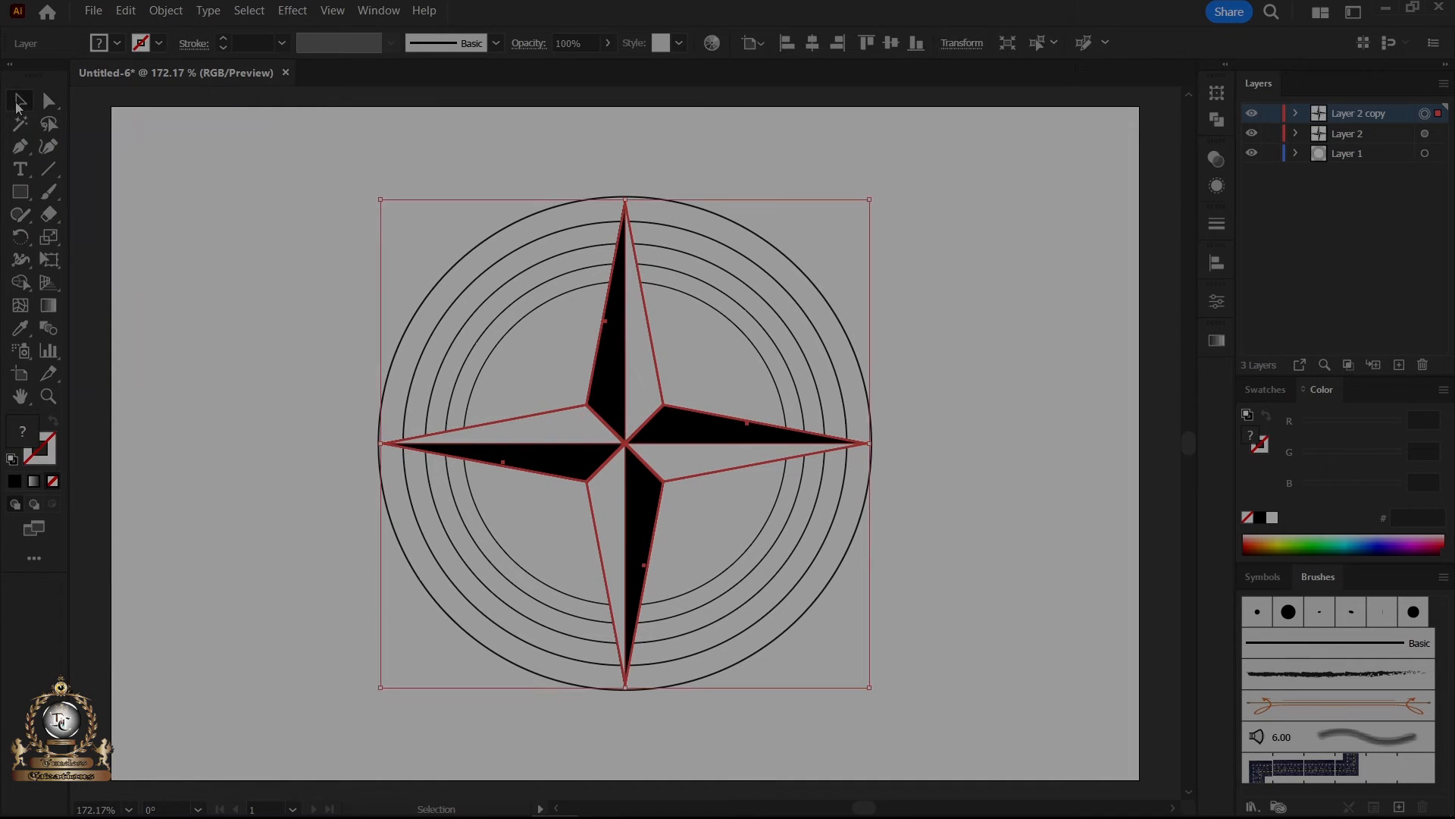
{"action": "left_click", "coordinate": [57, 261]}
{"action": "left_click", "coordinate": [152, 259]}
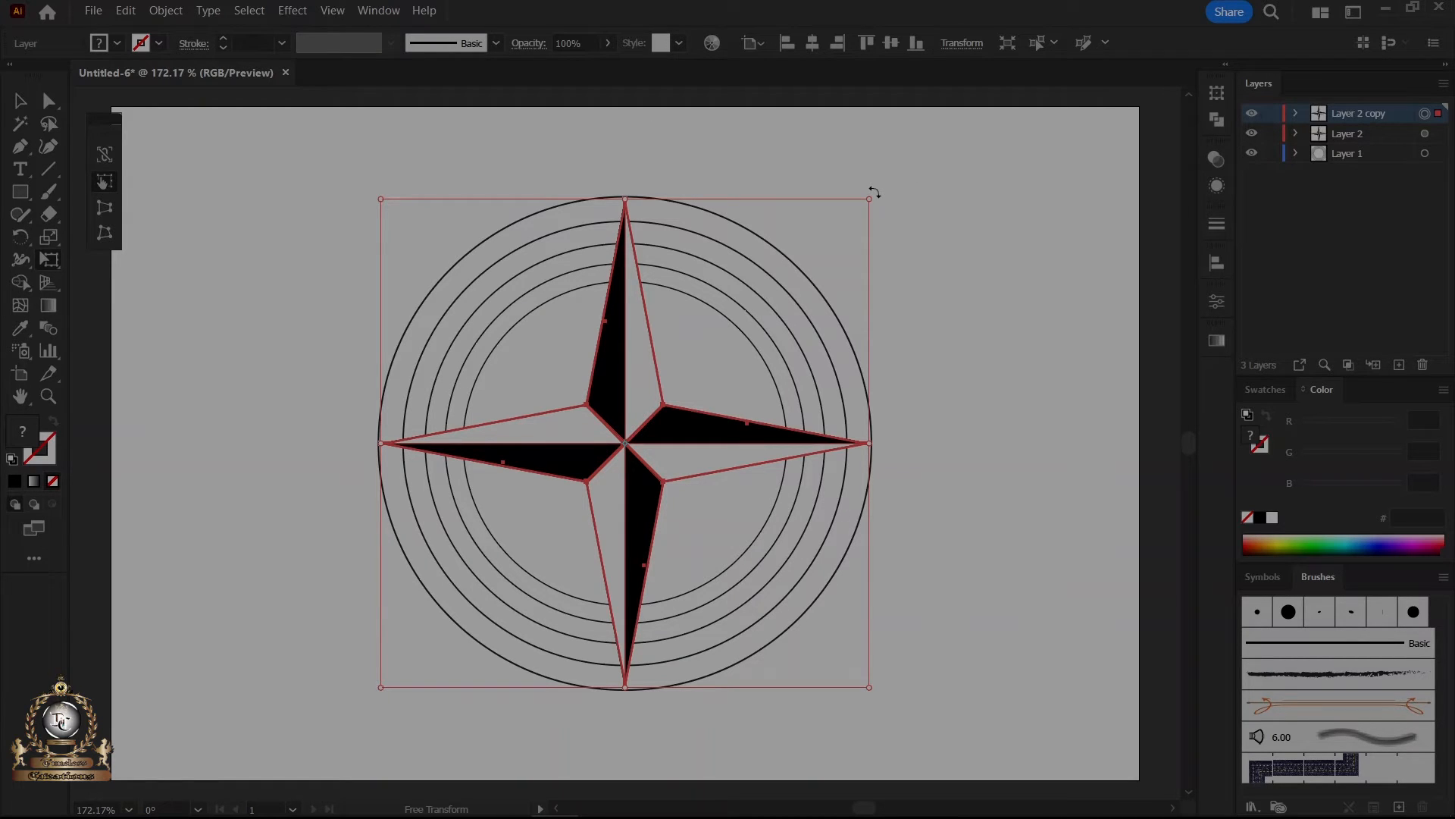
{"action": "left_click_drag", "start_coordinate": [875, 192], "coordinate": [712, 132]}
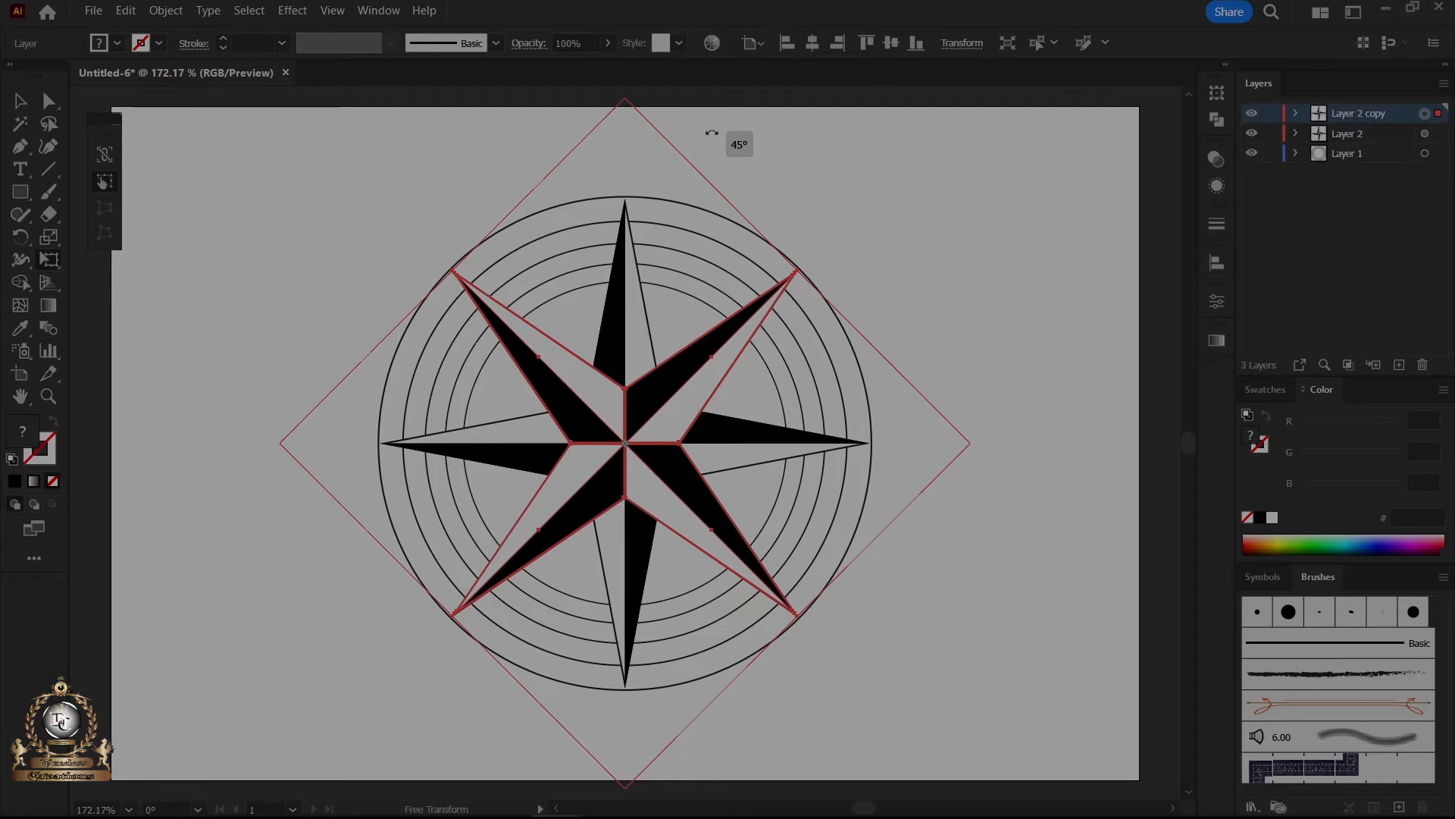
{"action": "left_click_drag", "start_coordinate": [712, 133], "coordinate": [712, 133]}
Scale the rotated star down about its centre so its tips fall inside the innermost circle, and deselect it.
{"action": "left_click_drag", "start_coordinate": [967, 447], "coordinate": [838, 436]}
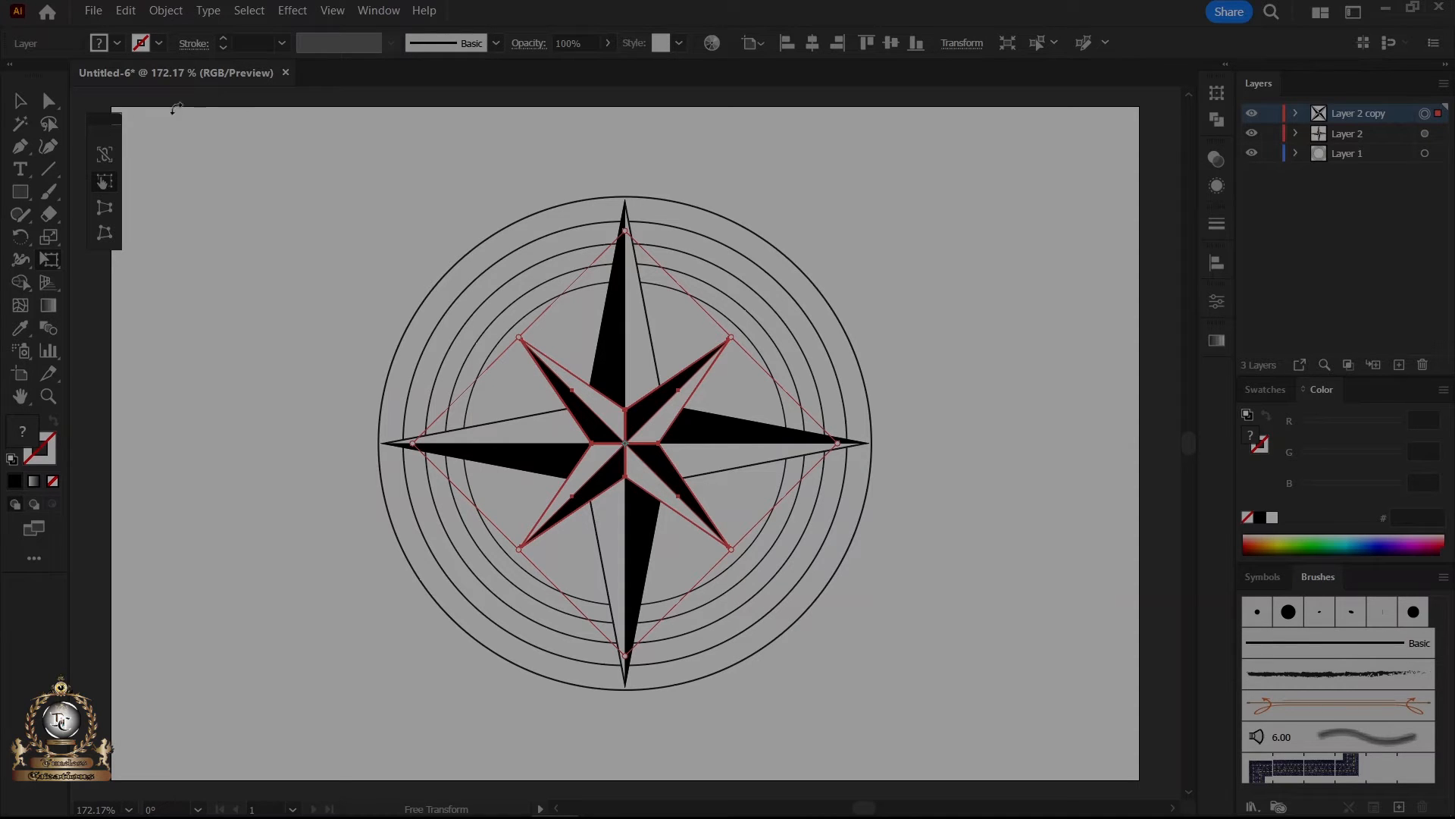
{"action": "left_click", "coordinate": [20, 102]}
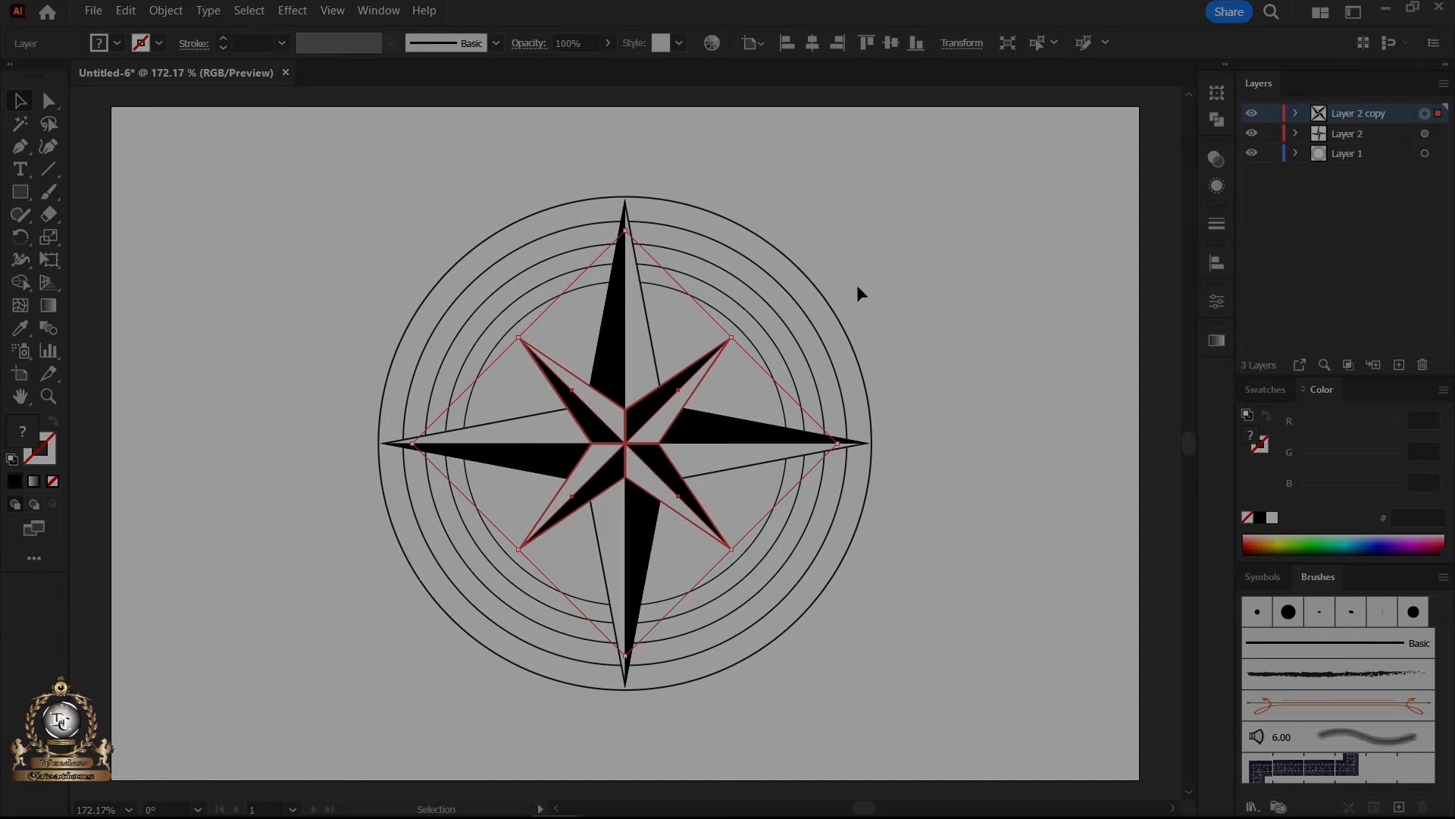
{"action": "left_click", "coordinate": [879, 291]}
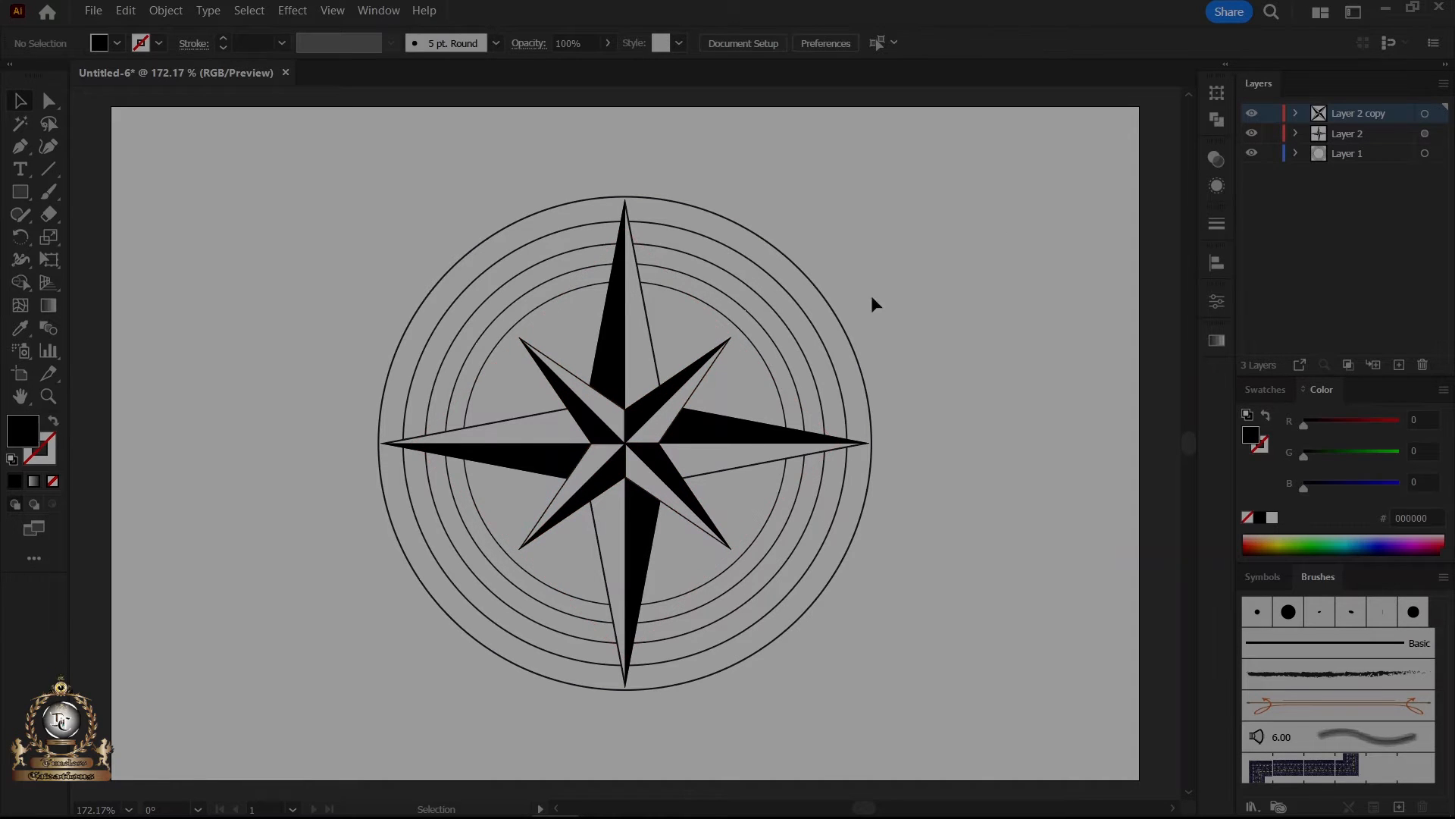
Shrink the innermost circle about its centre to the width of the small star and set its stroke to 3 pt.
{"action": "left_click", "coordinate": [767, 367]}
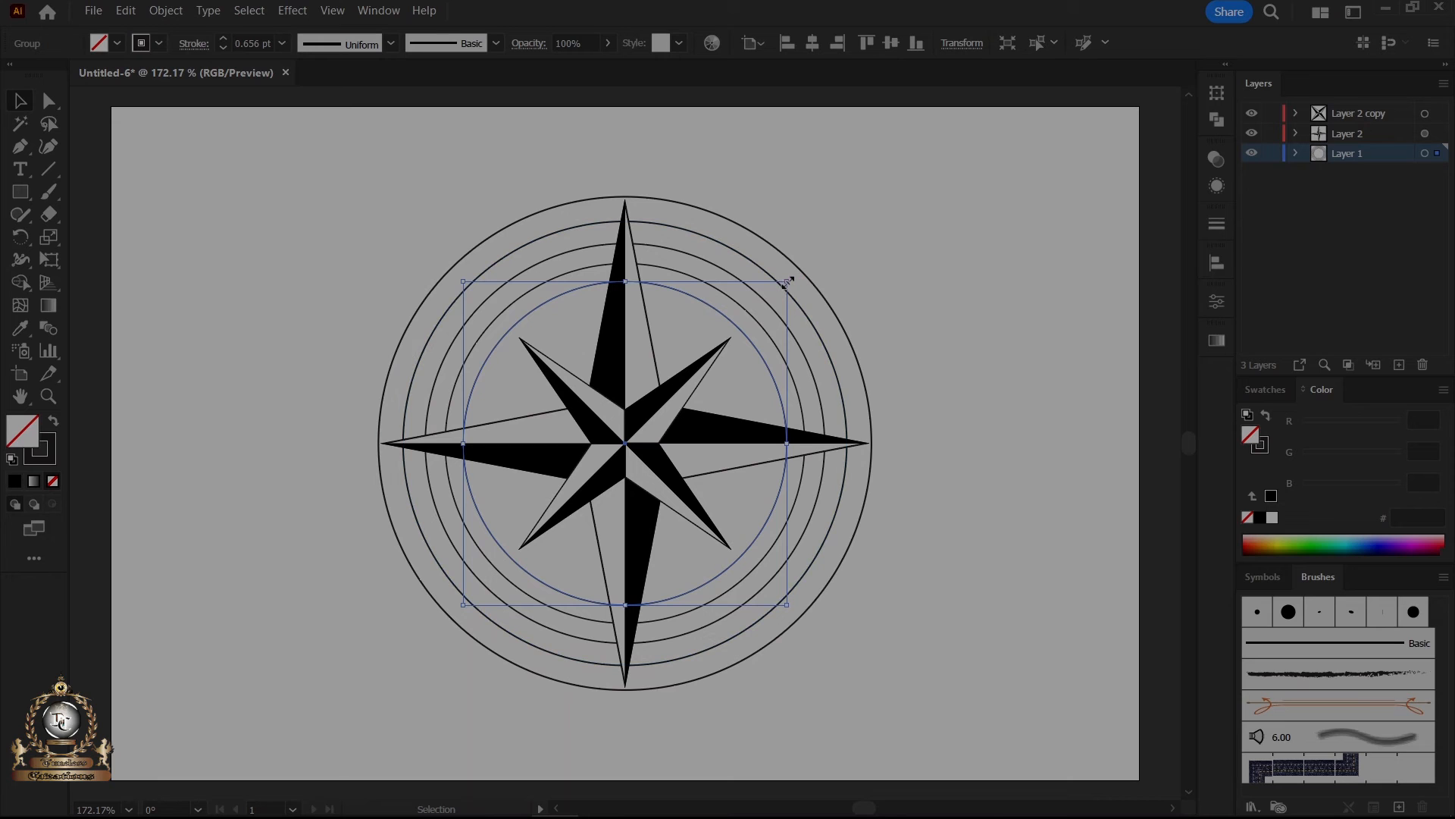
{"action": "left_click_drag", "start_coordinate": [786, 282], "coordinate": [734, 323]}
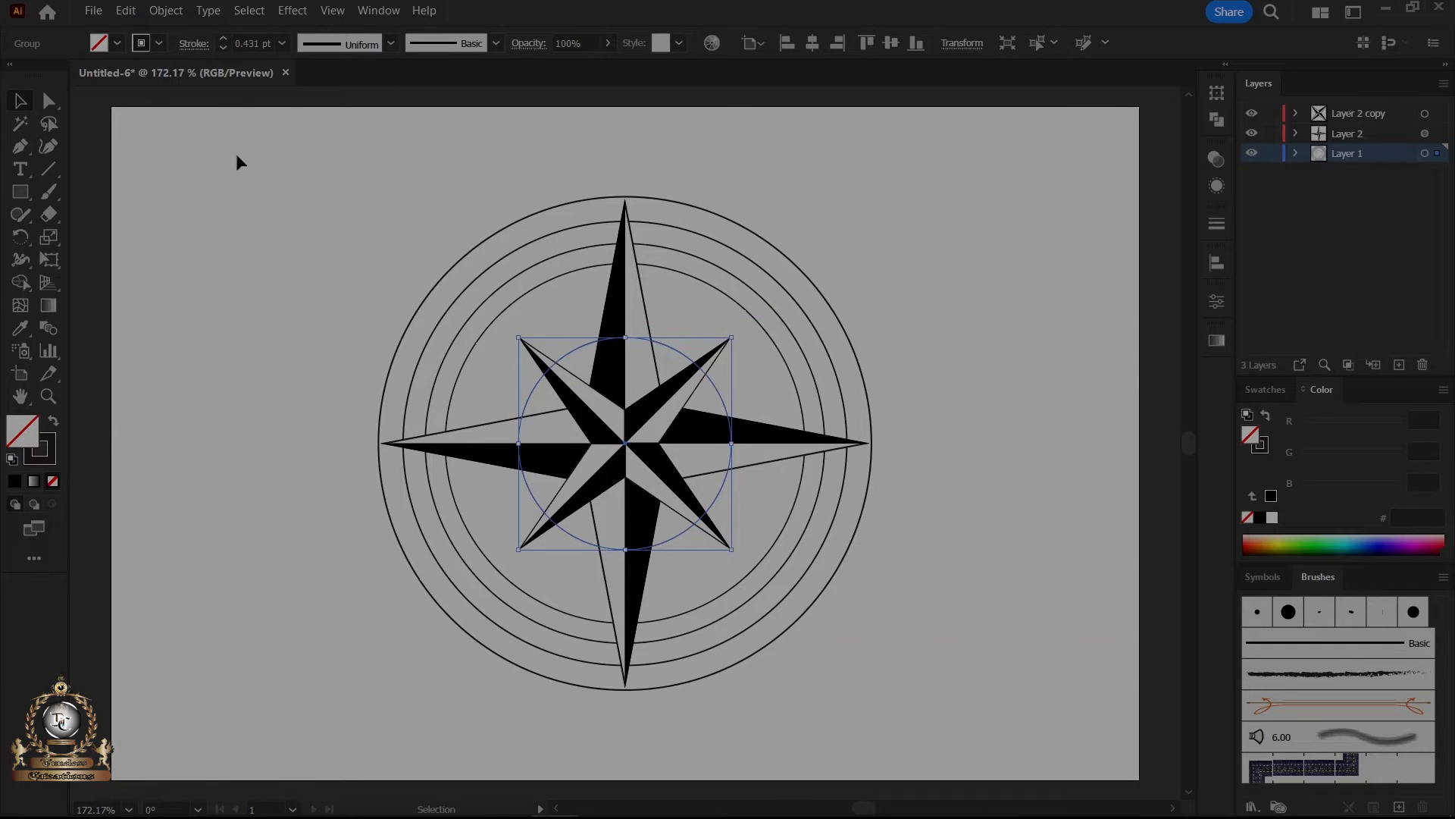
{"action": "left_click", "coordinate": [223, 39]}
{"action": "left_click", "coordinate": [223, 39]}
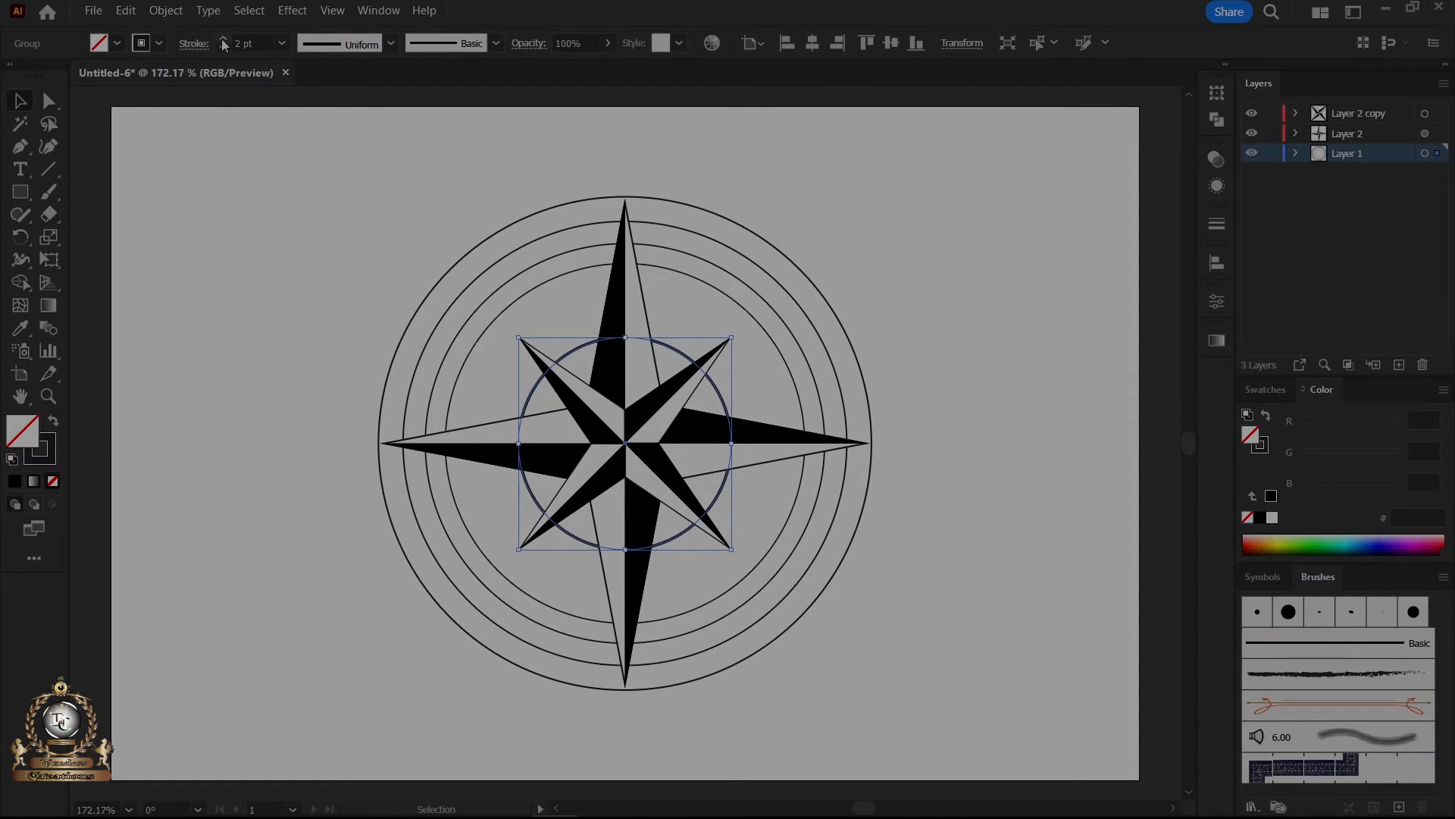
{"action": "left_click", "coordinate": [222, 39]}
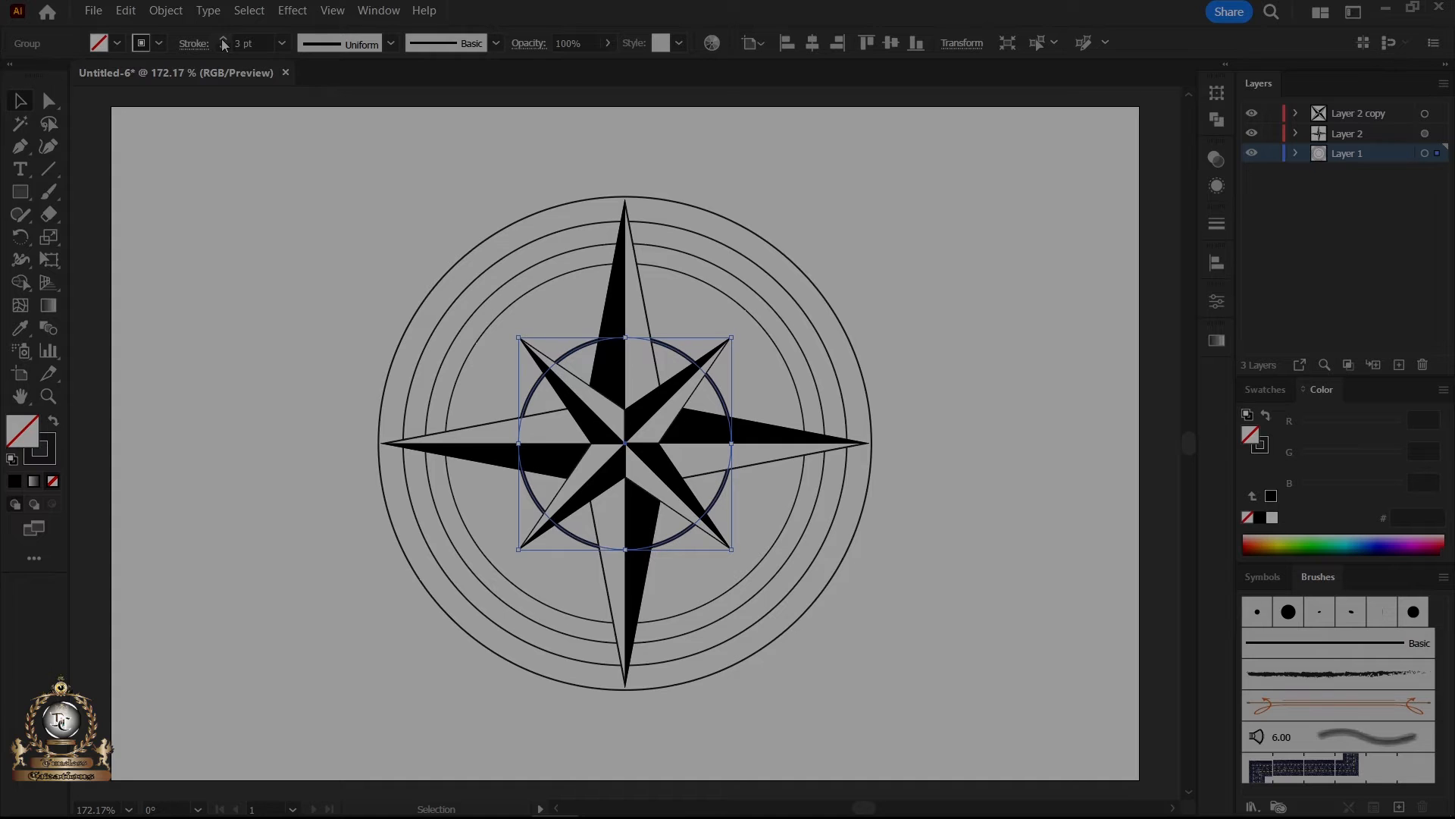
Shrink the next two circles about their centre into closely spaced rings just outside the small star.
{"action": "left_click", "coordinate": [790, 371]}
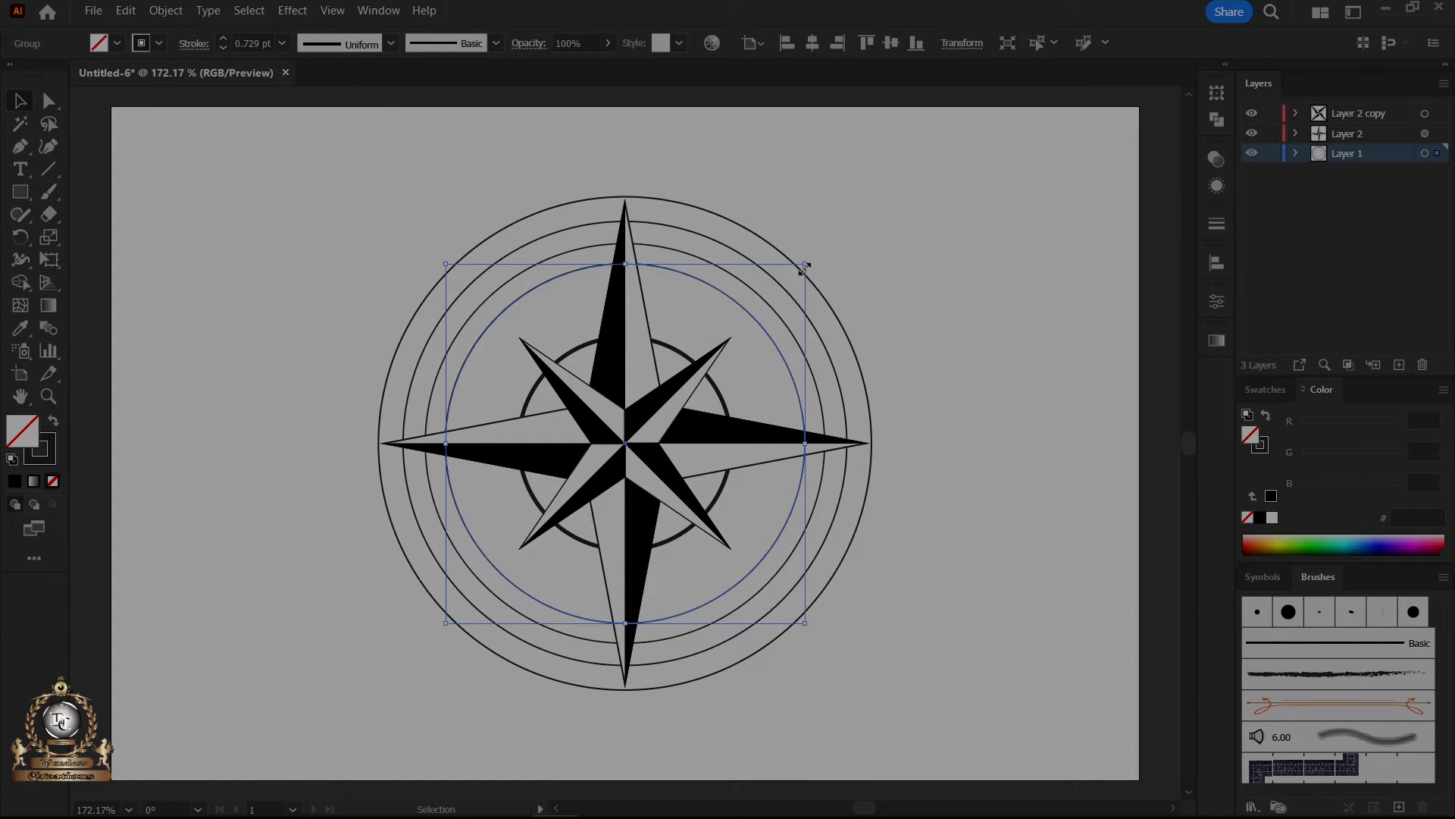
{"action": "left_click_drag", "start_coordinate": [805, 266], "coordinate": [783, 288]}
{"action": "left_click_drag", "start_coordinate": [777, 296], "coordinate": [796, 299]}
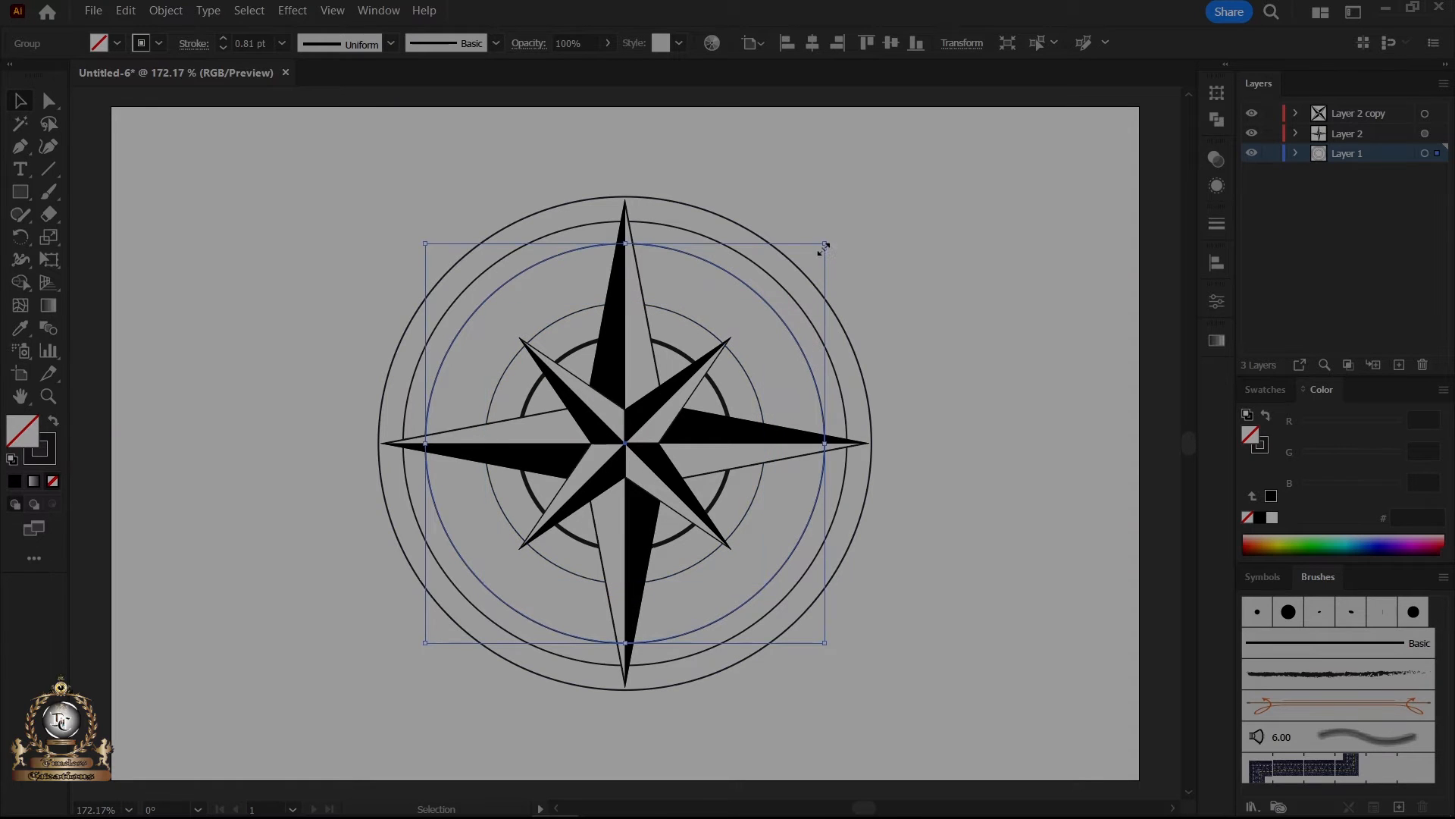
{"action": "left_click_drag", "start_coordinate": [824, 243], "coordinate": [785, 277]}
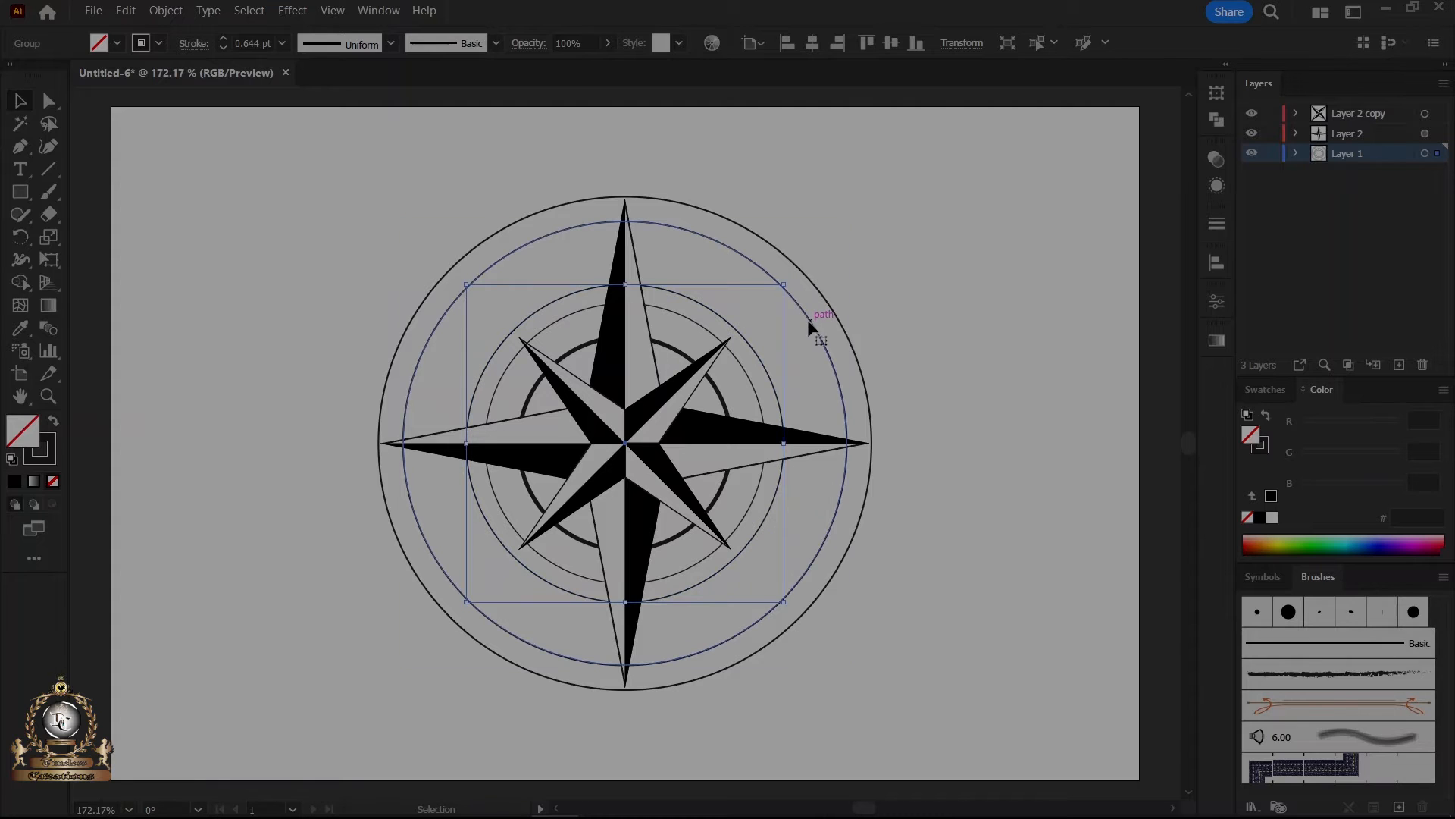
Enlarge the second-largest circle to sit just inside the outermost one and set its stroke to 4 pt.
{"action": "left_click", "coordinate": [808, 320]}
{"action": "left_click_drag", "start_coordinate": [851, 220], "coordinate": [865, 213]}
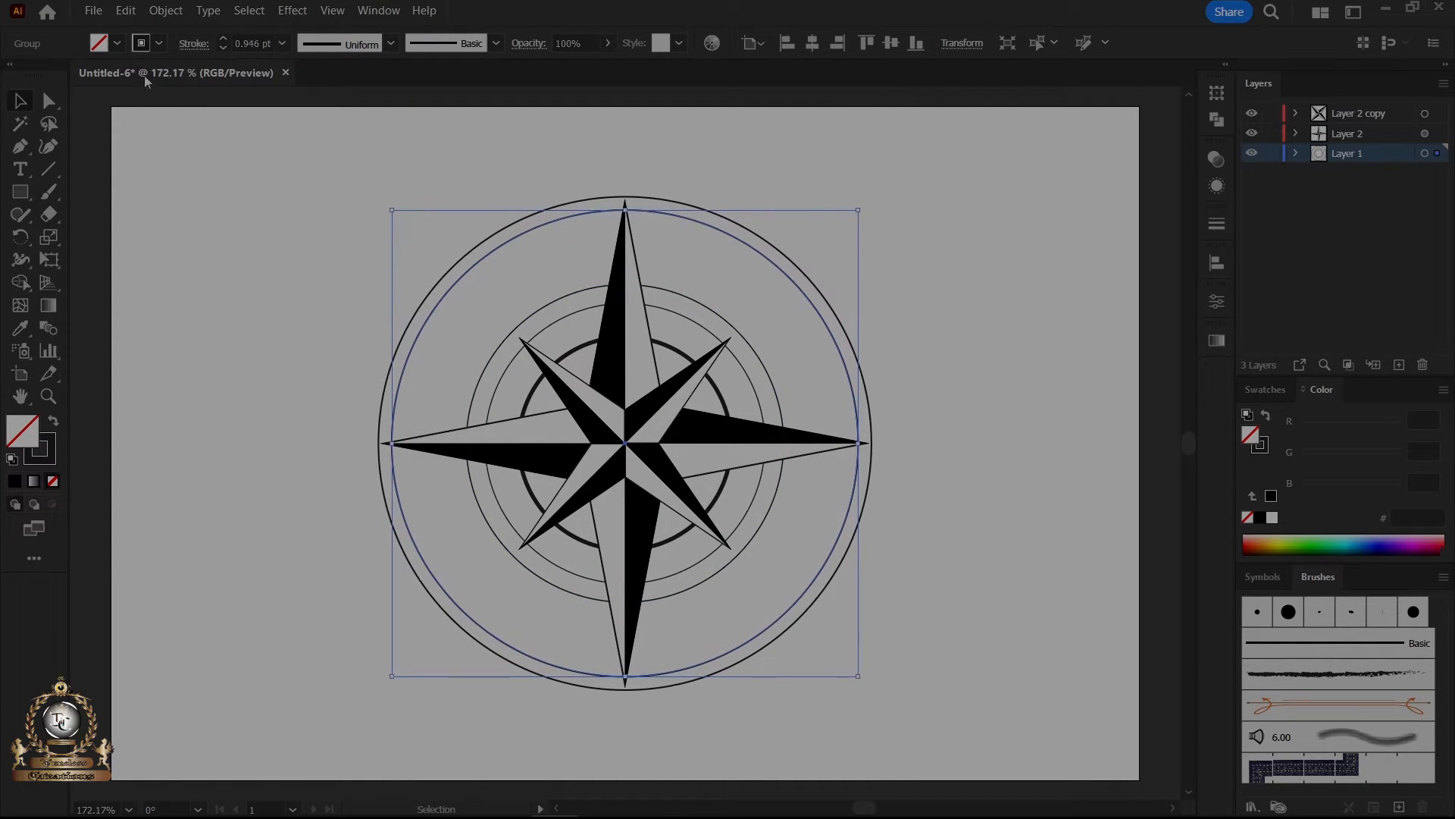
{"action": "left_click", "coordinate": [224, 38]}
{"action": "left_click", "coordinate": [224, 38]}
{"action": "left_click", "coordinate": [224, 38]}
{"action": "left_click", "coordinate": [224, 38]}
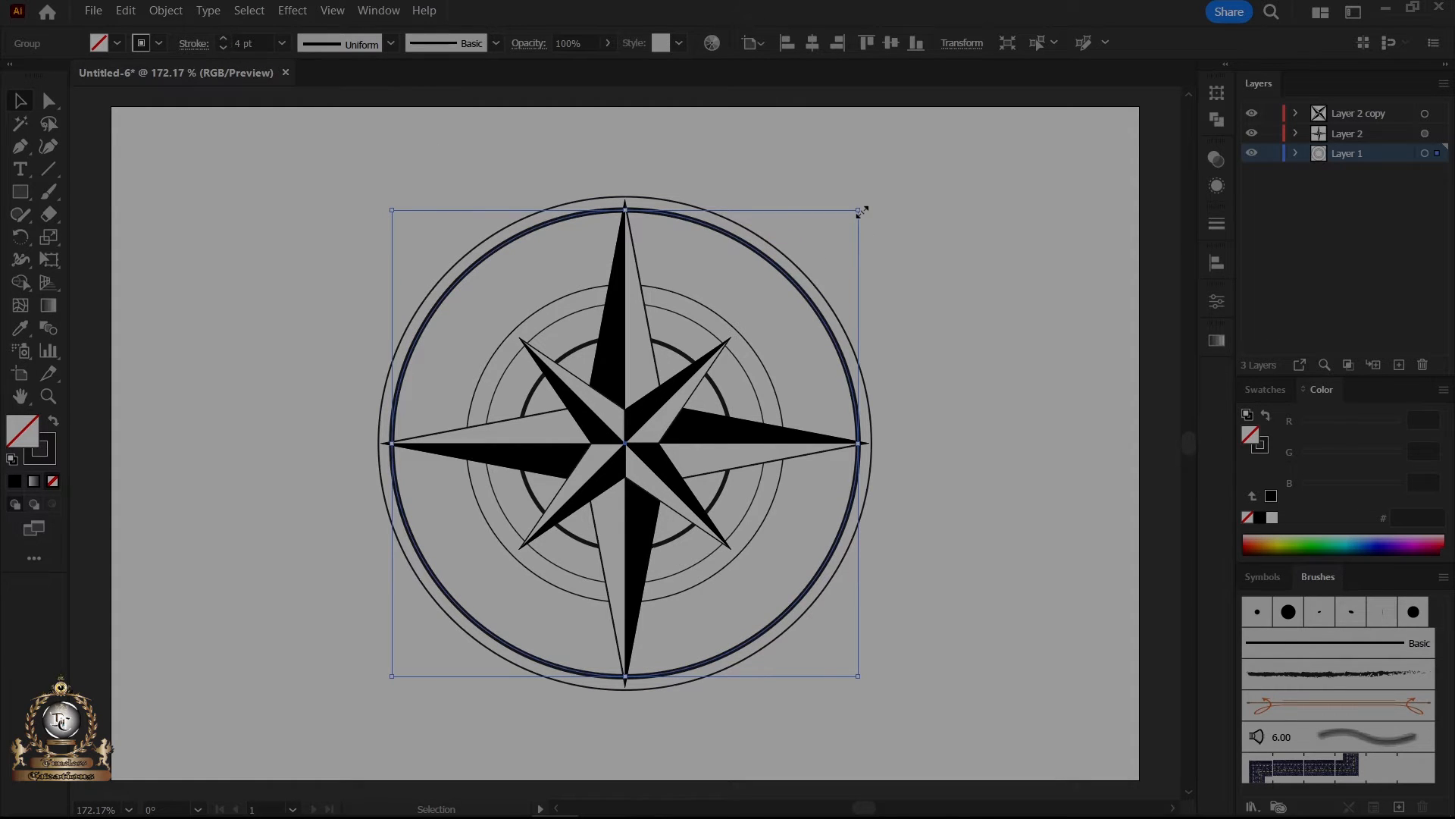
{"action": "left_click_drag", "start_coordinate": [860, 212], "coordinate": [862, 209]}
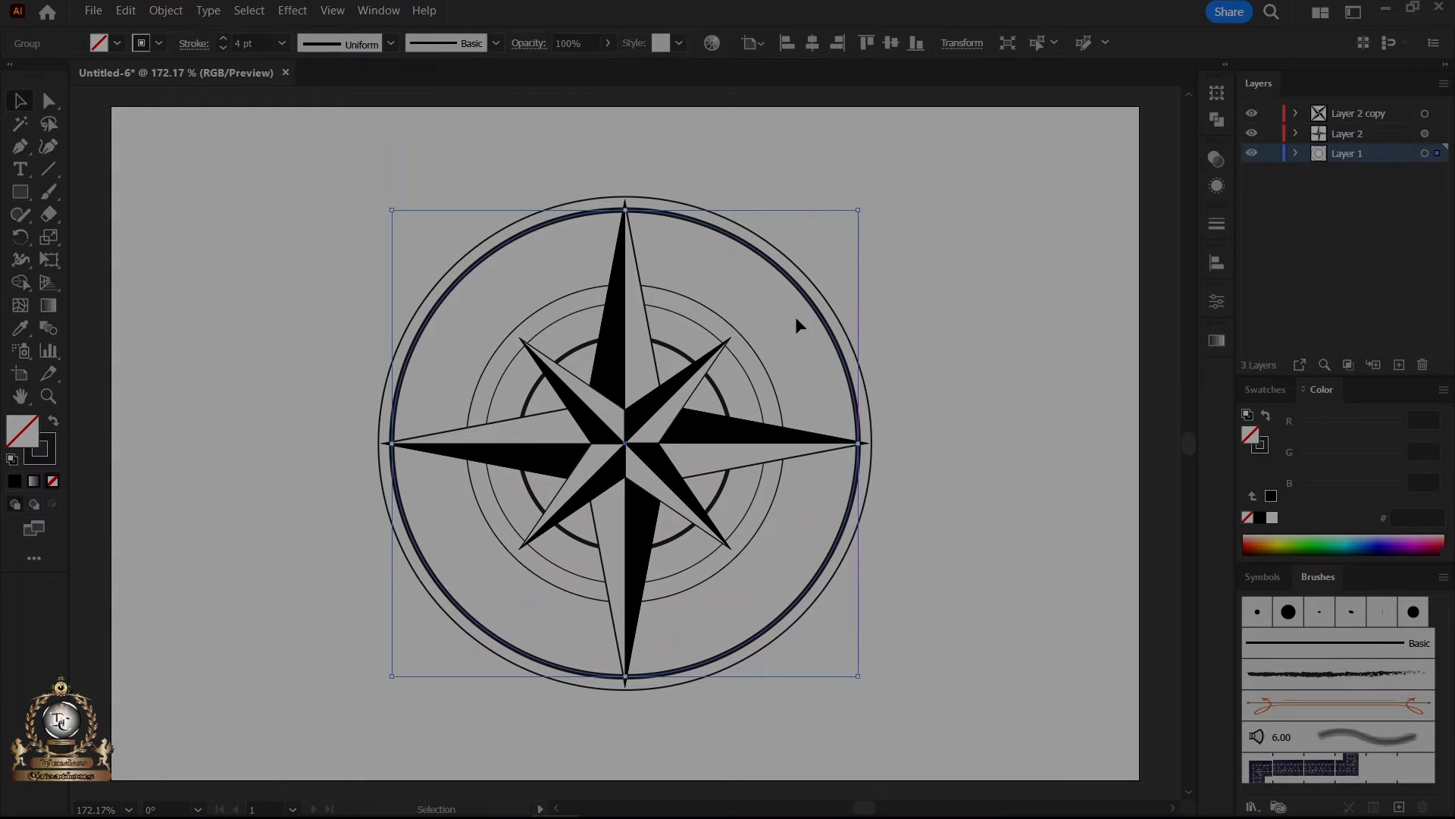
Resize the two thin circles about their centre so they spread out between the 3 pt and 4 pt rings.
{"action": "left_click", "coordinate": [770, 378]}
{"action": "left_click_drag", "start_coordinate": [783, 284], "coordinate": [800, 270]}
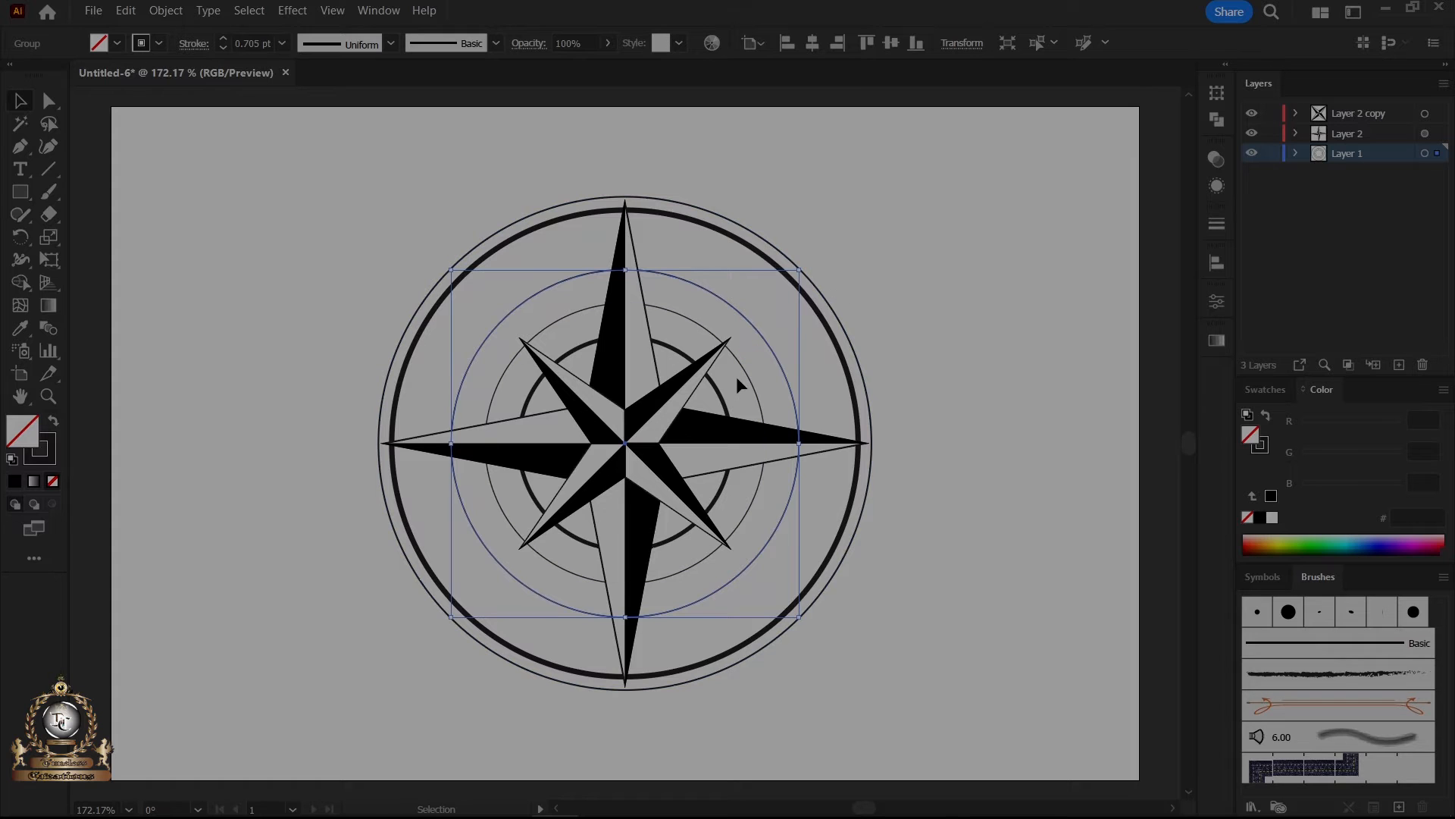
{"action": "left_click", "coordinate": [751, 373]}
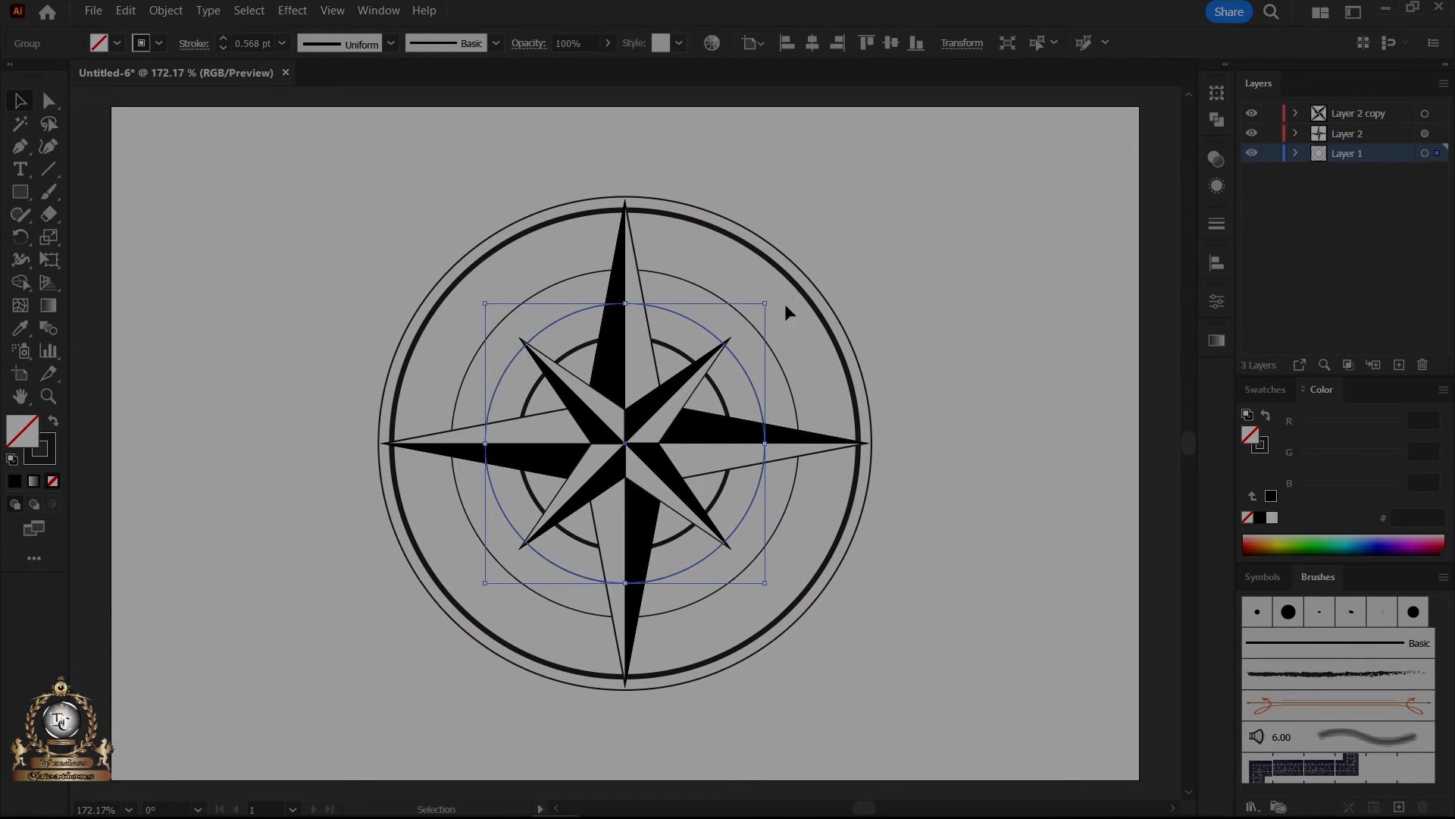
{"action": "left_click_drag", "start_coordinate": [765, 305], "coordinate": [811, 257]}
{"action": "left_click", "coordinate": [779, 344]}
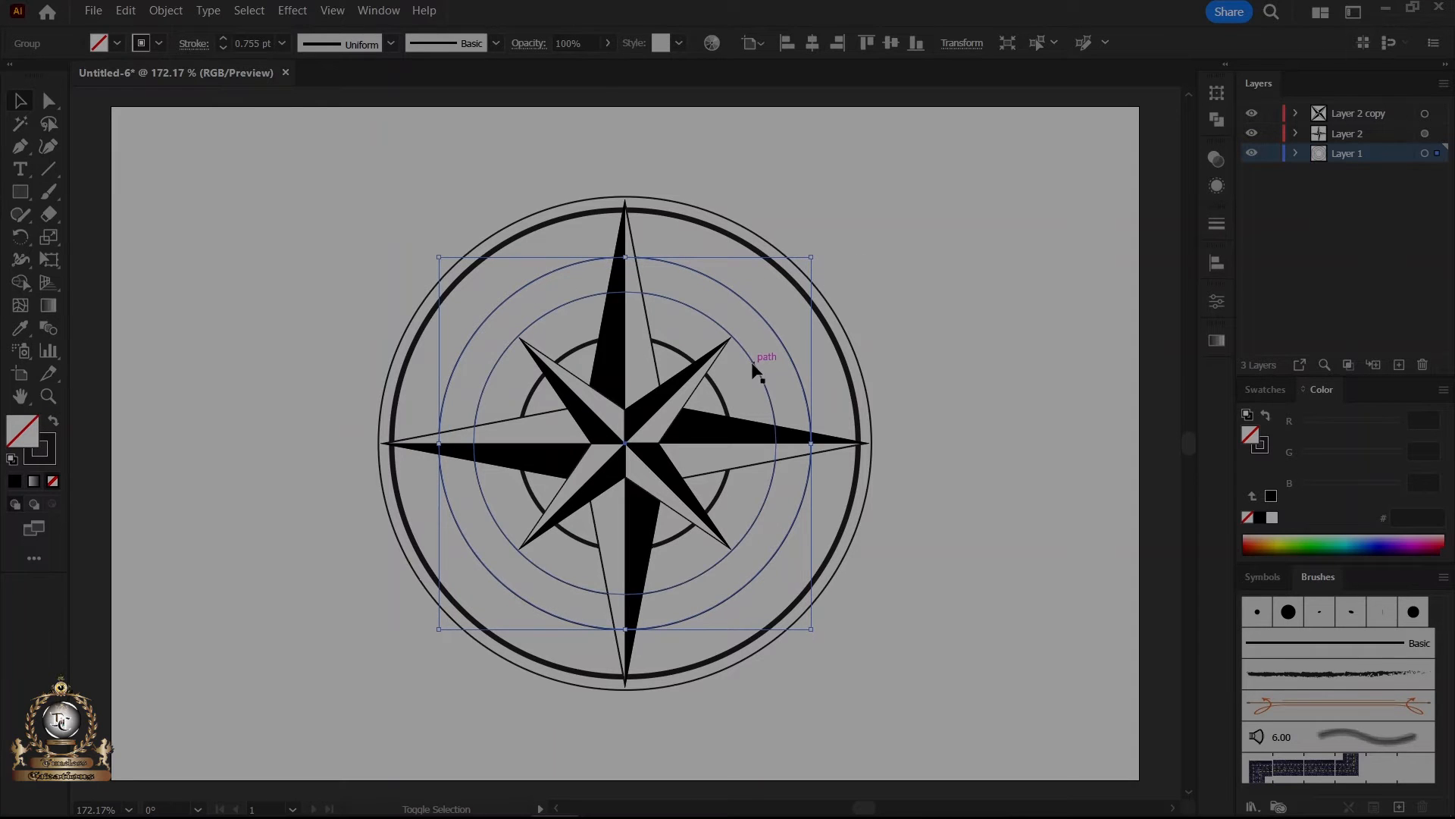
{"action": "left_click", "coordinate": [878, 237]}
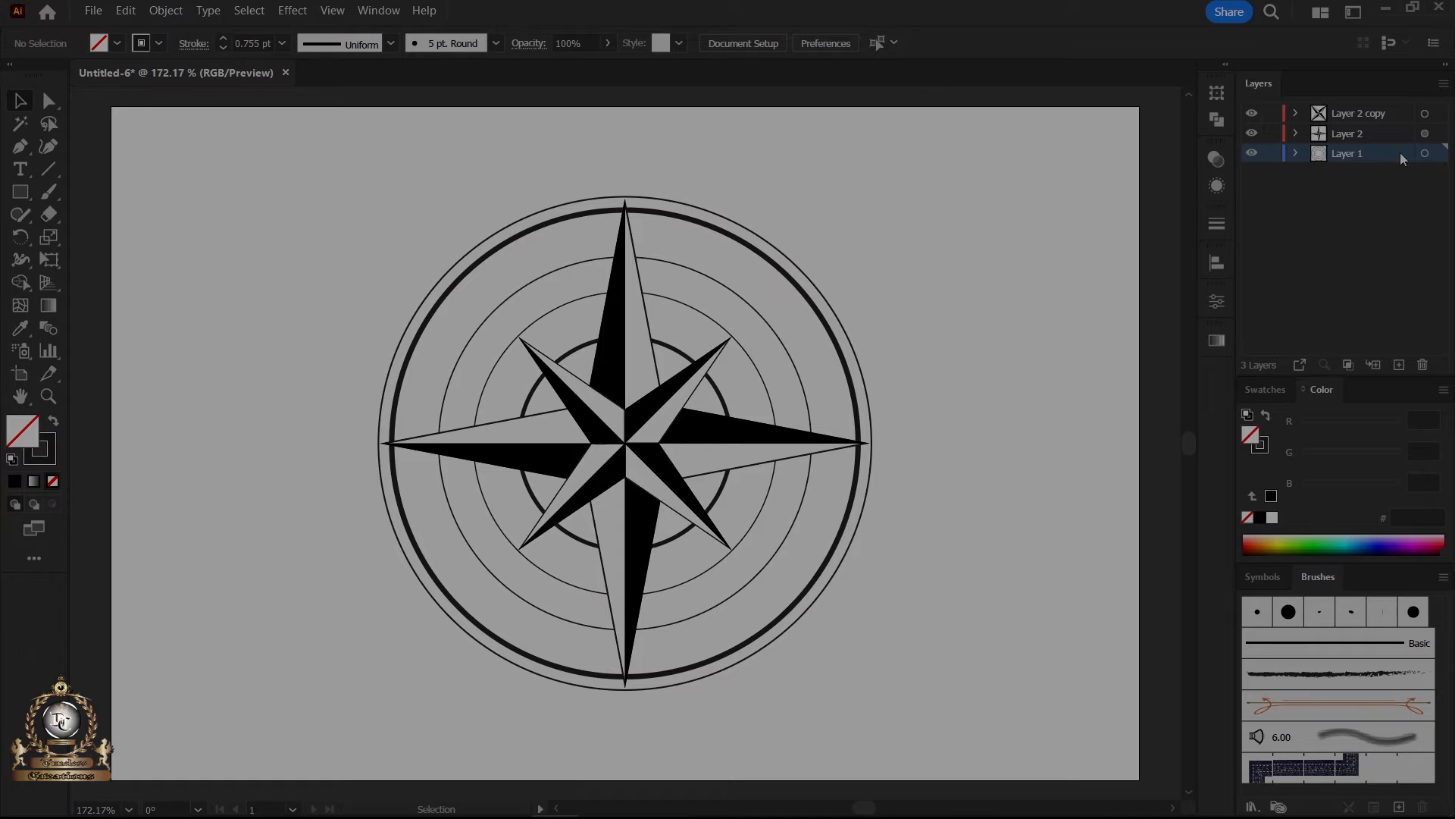
Create a new layer above Layer 1 and hide Layer 2 and Layer 2 copy.
{"action": "left_click", "coordinate": [1399, 366]}
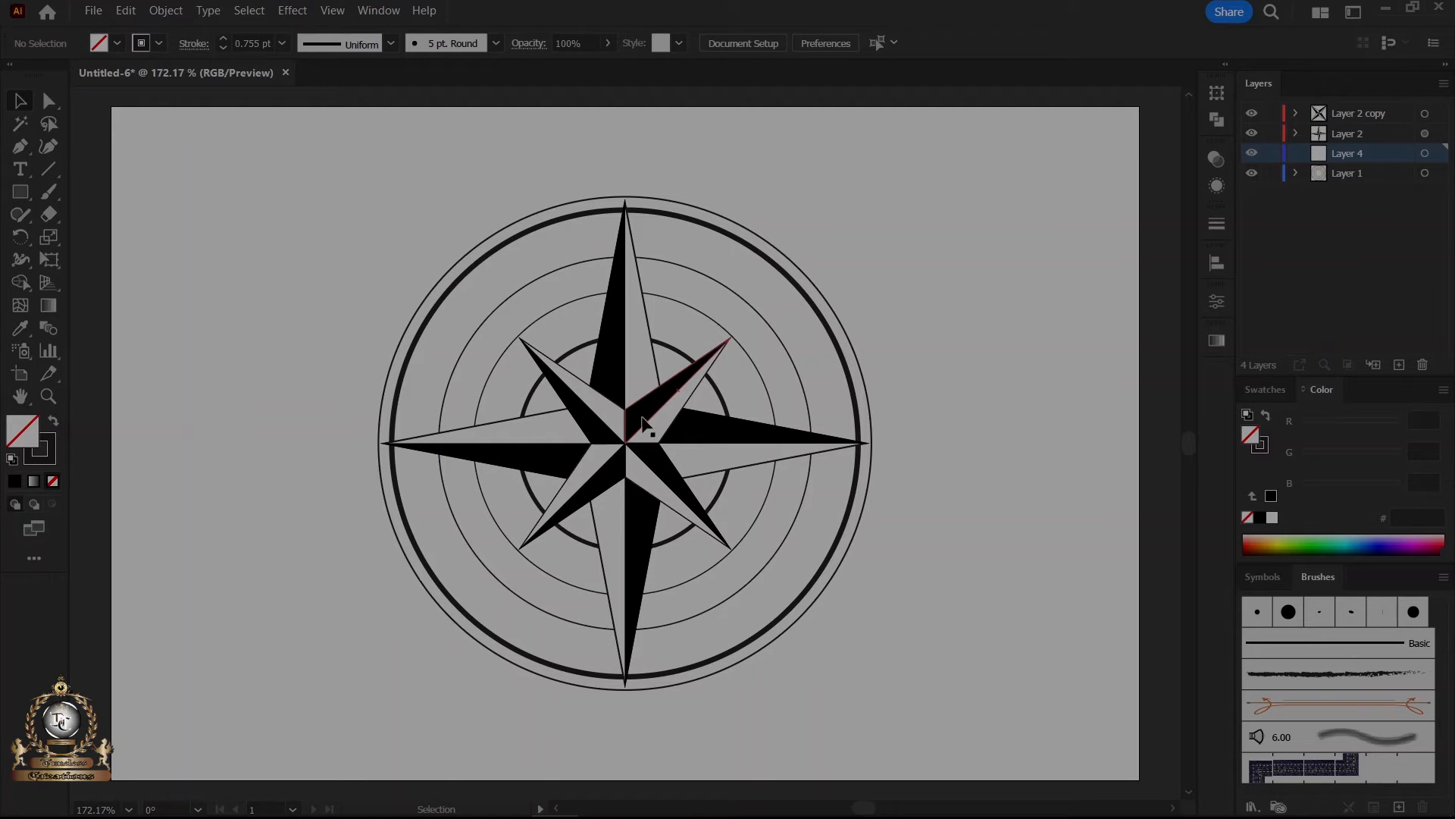
{"action": "left_click", "coordinate": [1251, 135]}
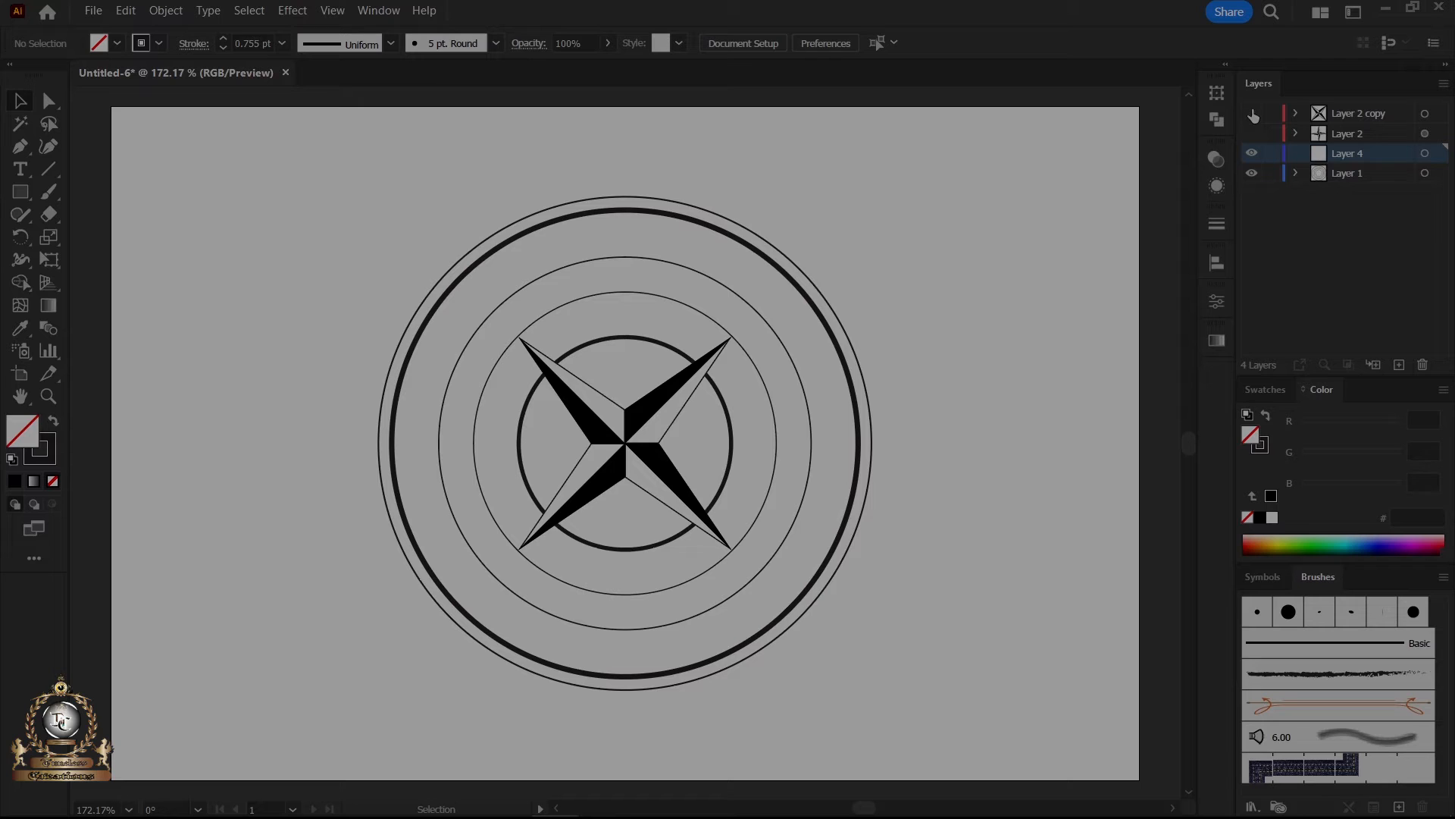
{"action": "left_click", "coordinate": [1253, 113]}
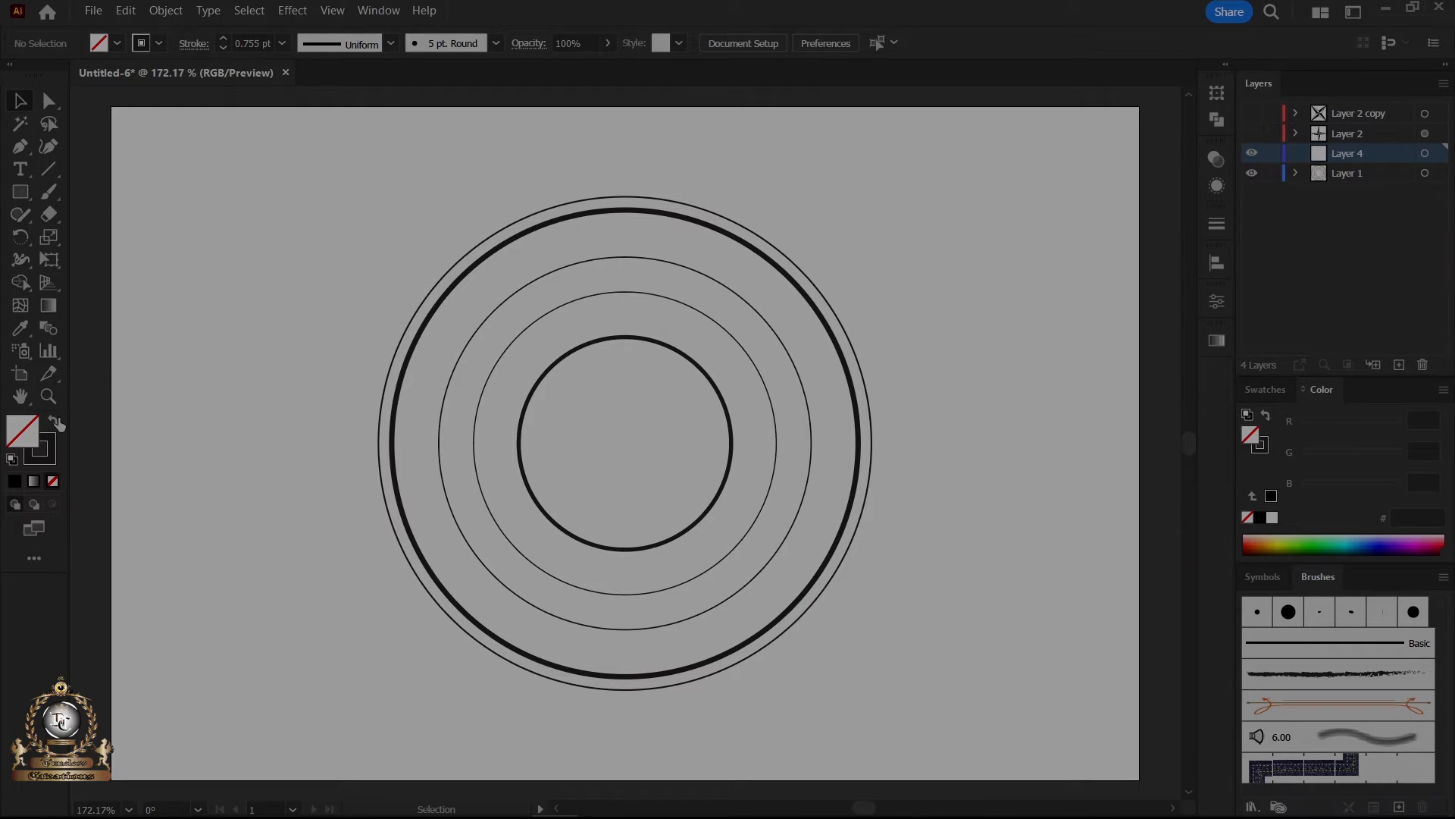
Draw a black-filled square without a stroke, about 11 mm wide, centred on the rings on Layer 4.
{"action": "left_click_drag", "start_coordinate": [24, 198], "coordinate": [58, 196]}
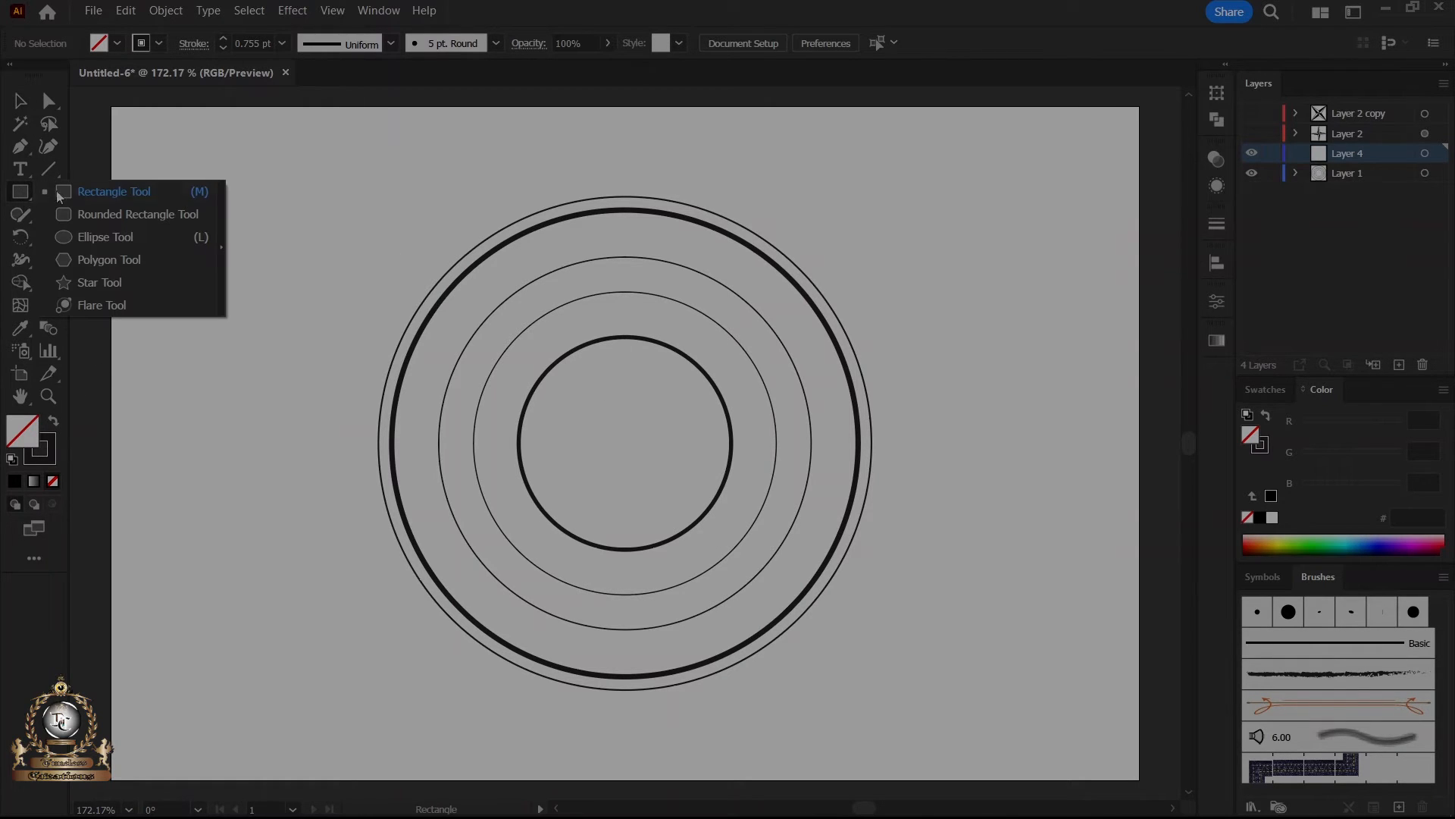
{"action": "left_click_drag", "start_coordinate": [146, 195], "coordinate": [146, 195]}
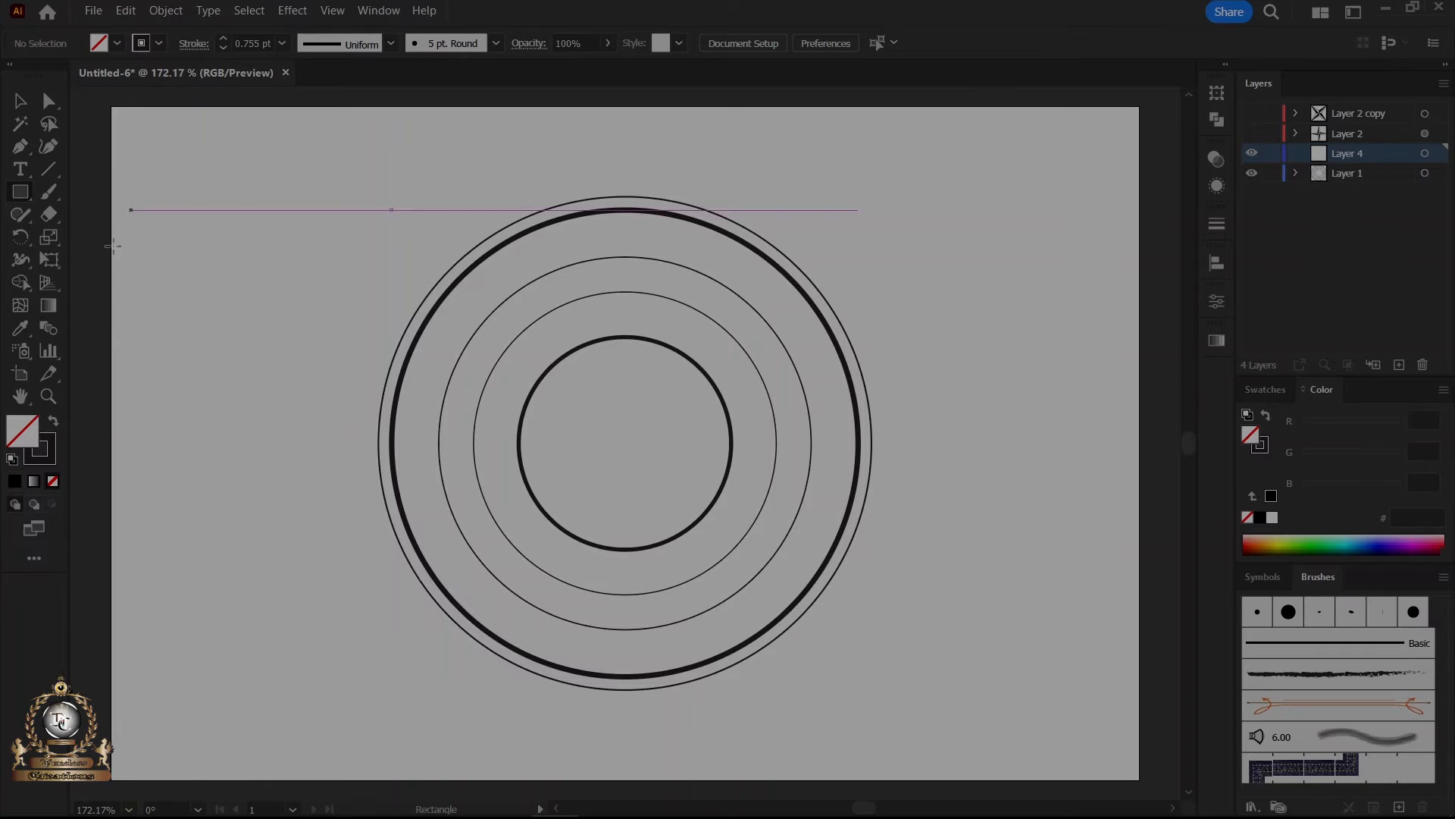
{"action": "left_click", "coordinate": [53, 446]}
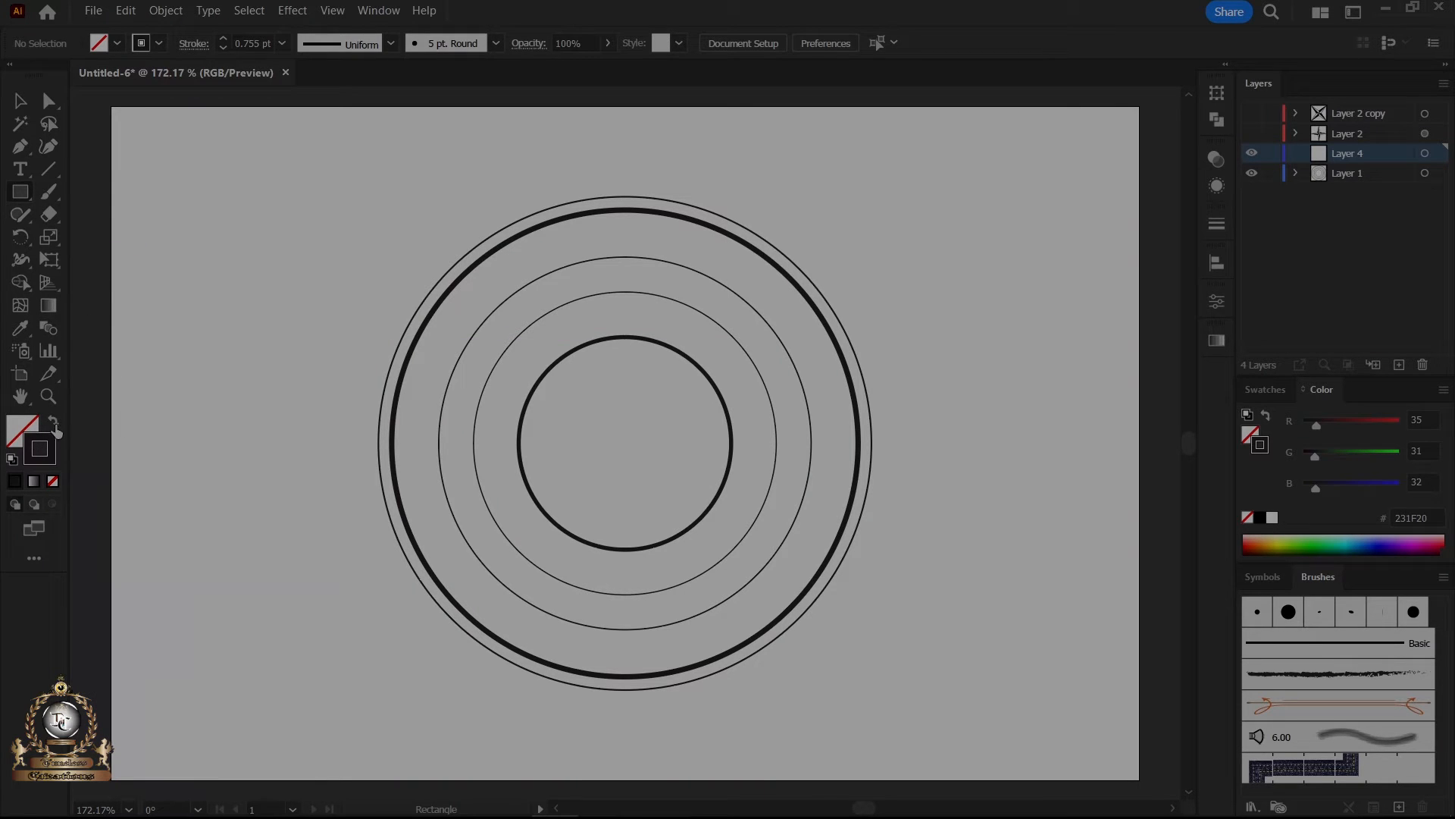
{"action": "left_click", "coordinate": [53, 420]}
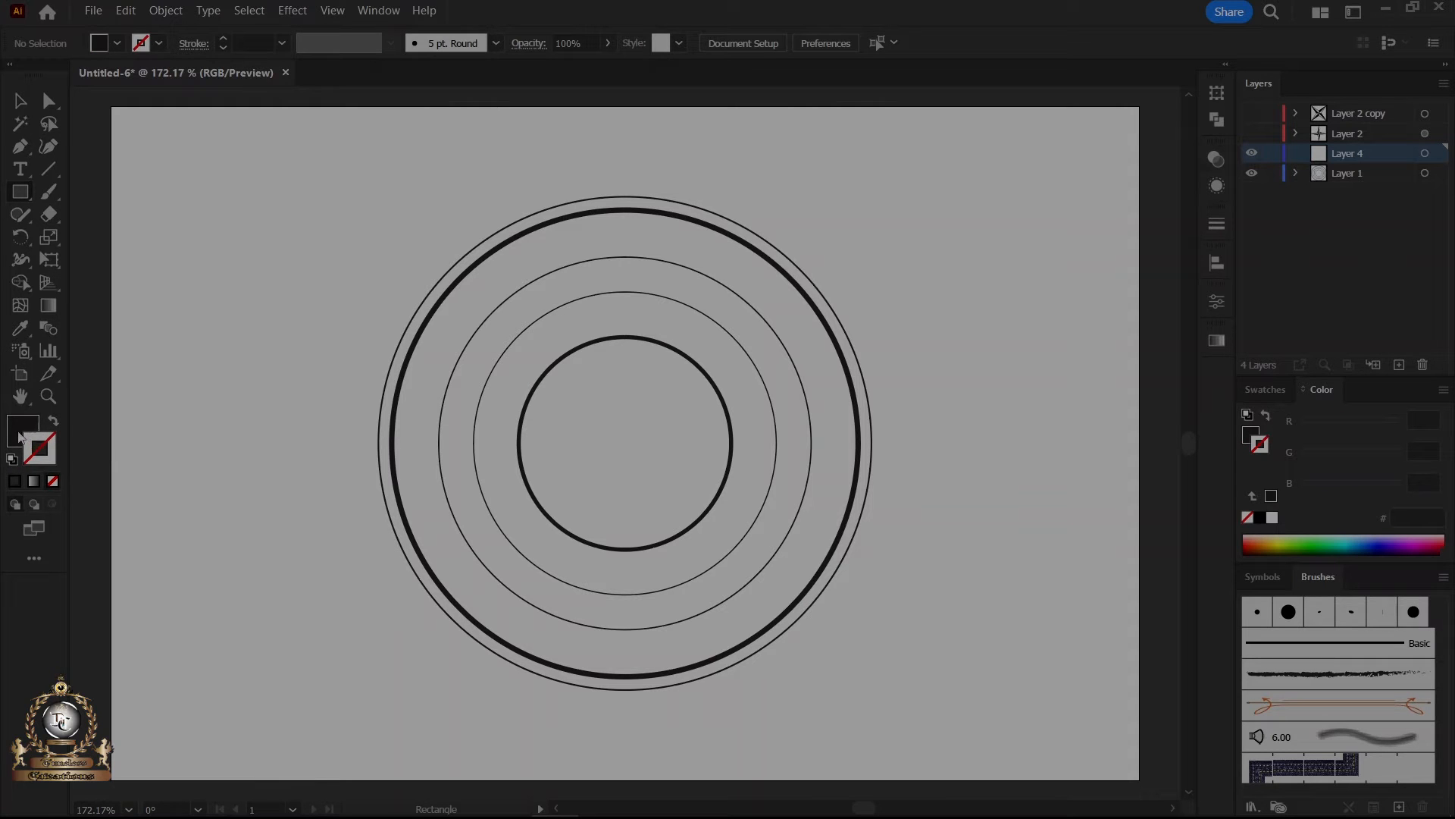
{"action": "left_click", "coordinate": [25, 429]}
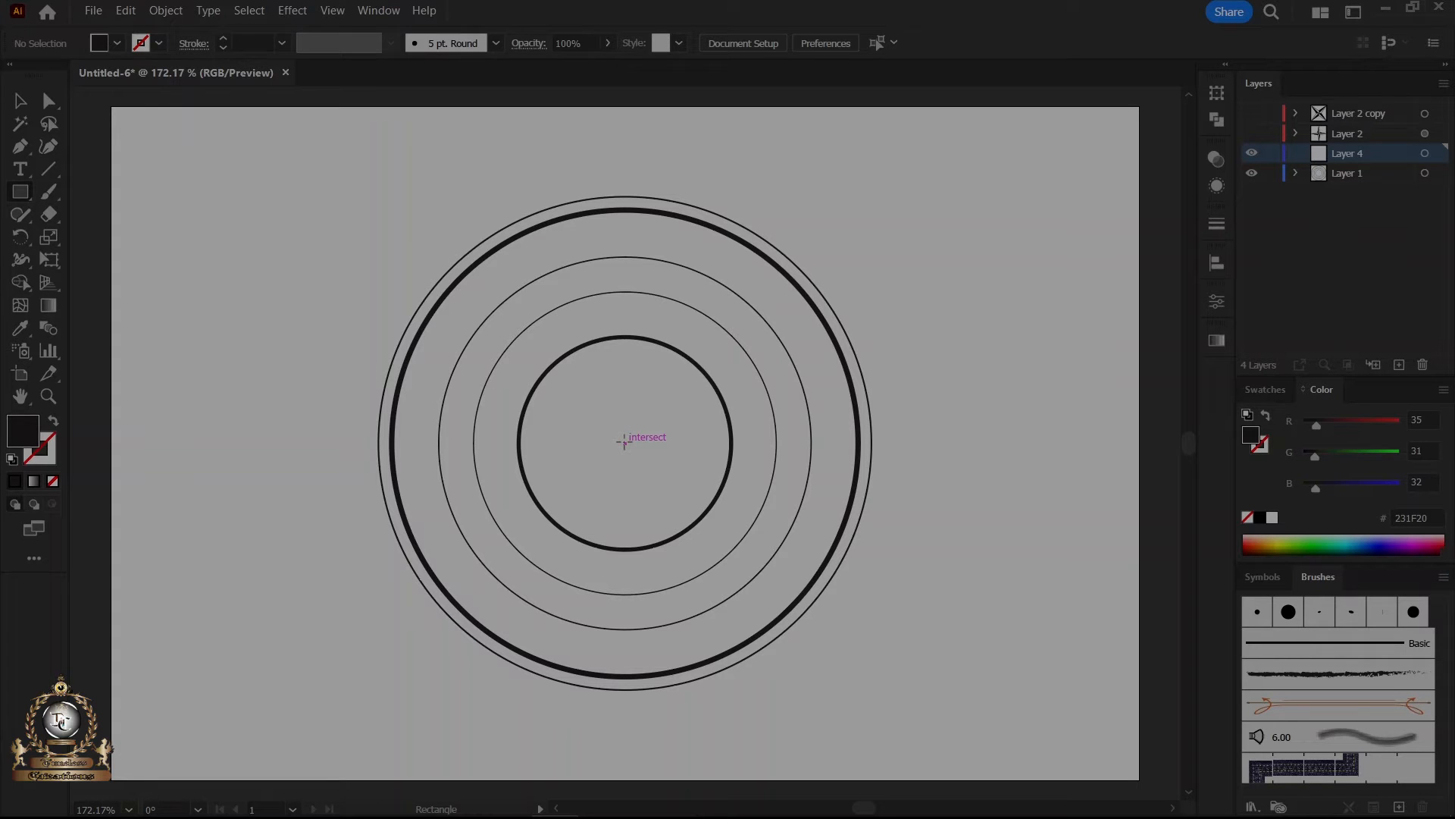
{"action": "left_click_drag", "start_coordinate": [625, 441], "coordinate": [643, 453]}
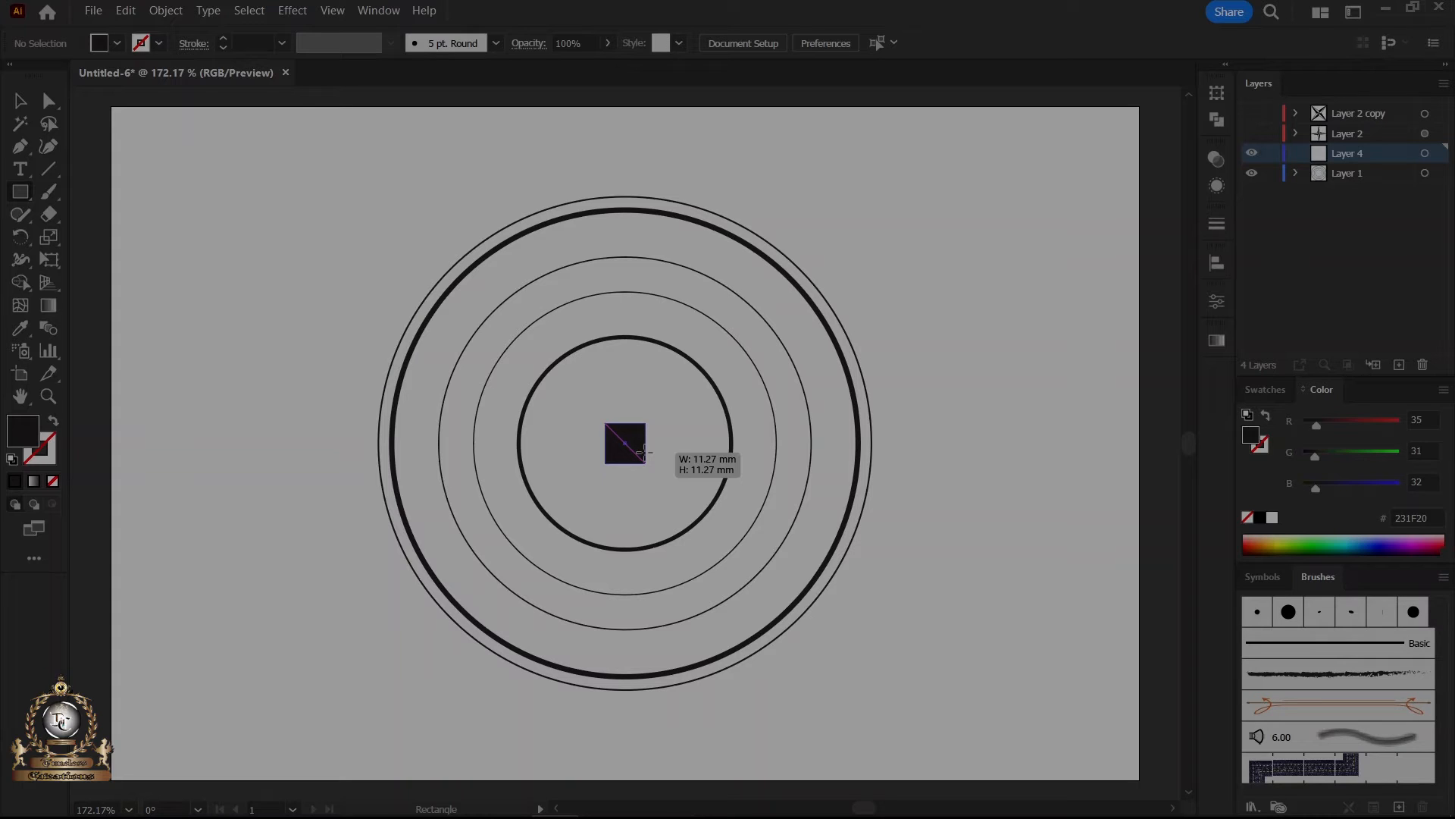
{"action": "left_click_drag", "start_coordinate": [645, 451], "coordinate": [643, 450]}
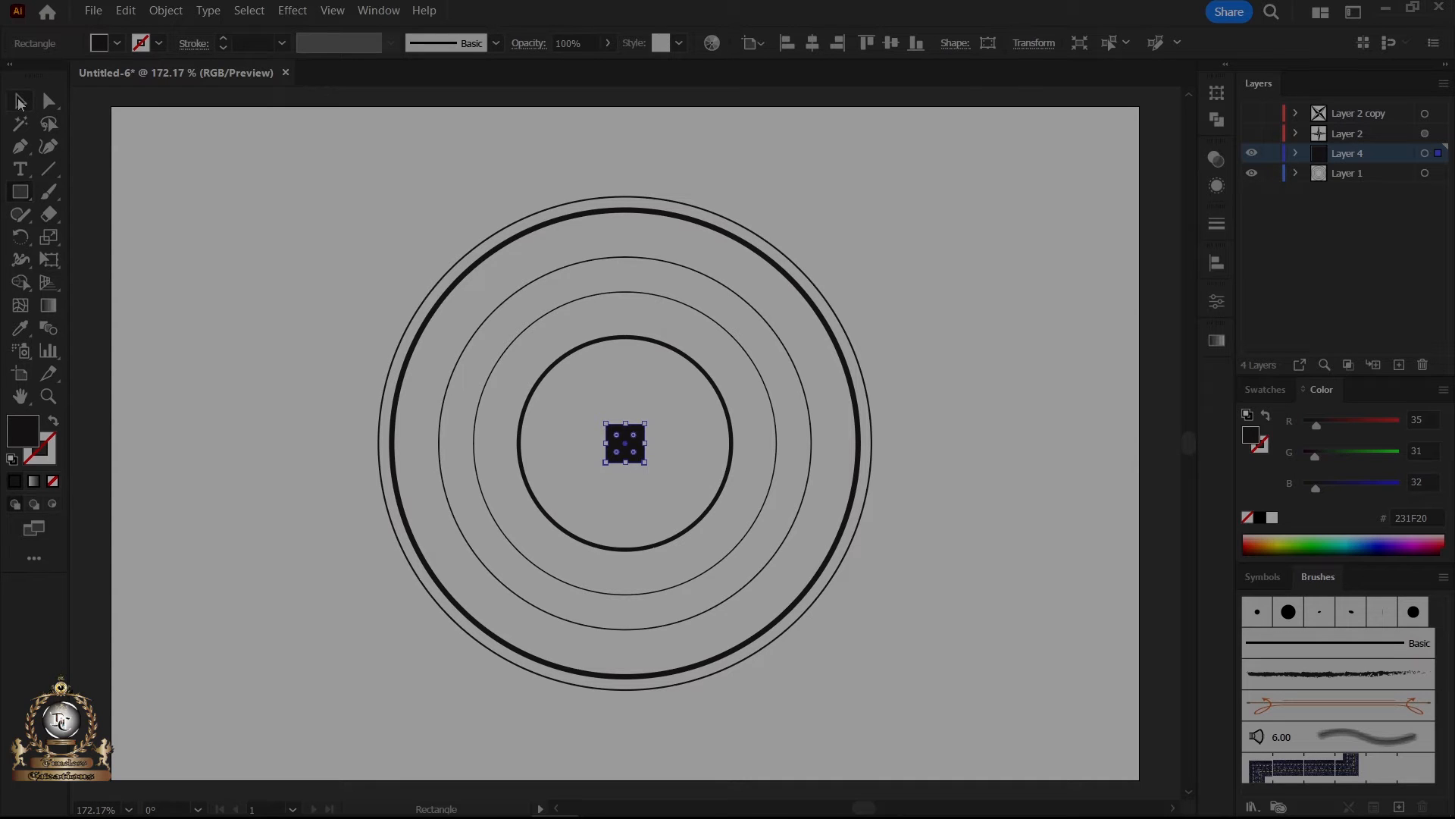
Copy the central square straight up so it sits between the two thin rings.
{"action": "left_click", "coordinate": [21, 103]}
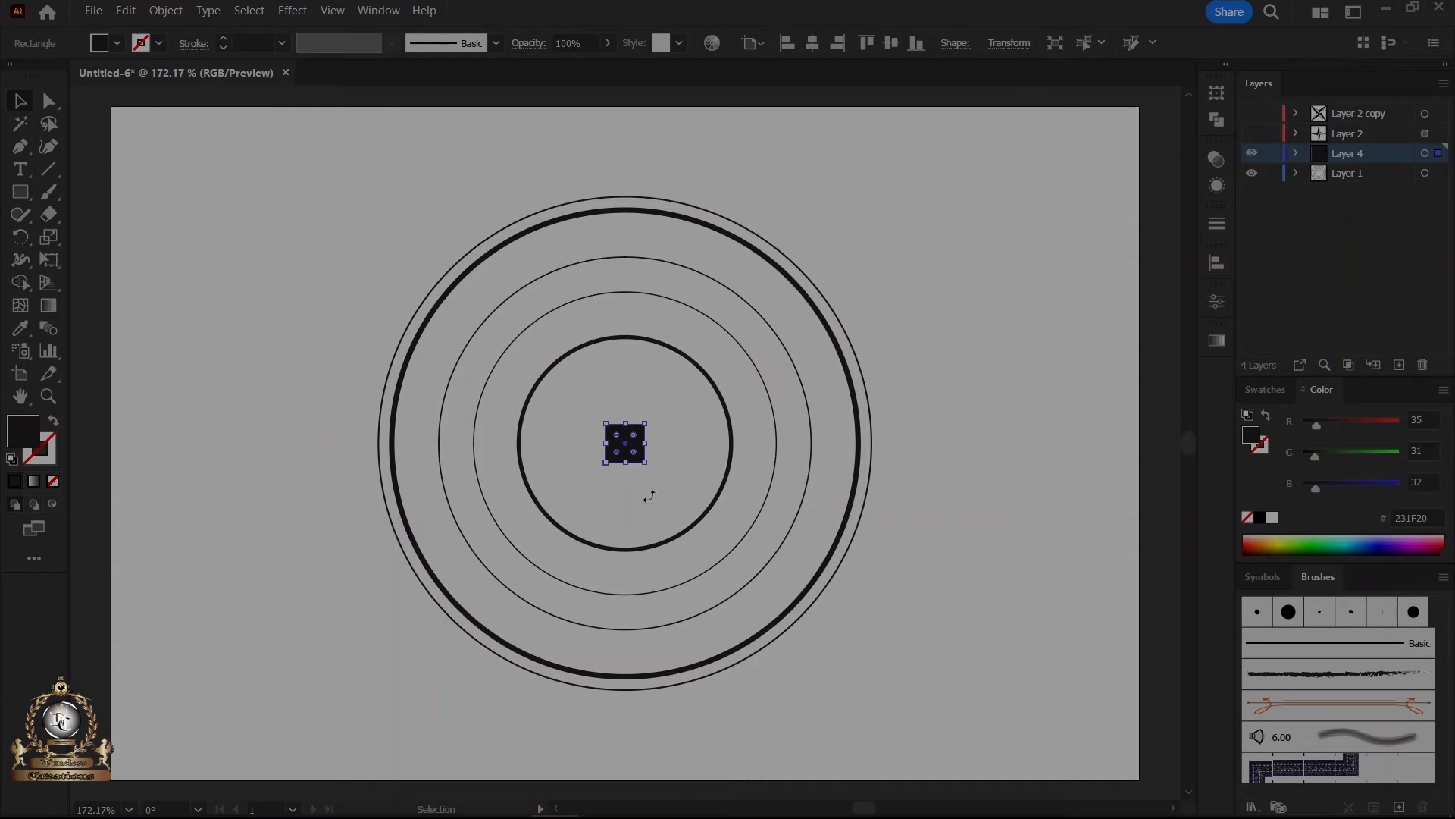
{"action": "left_click", "coordinate": [1035, 435]}
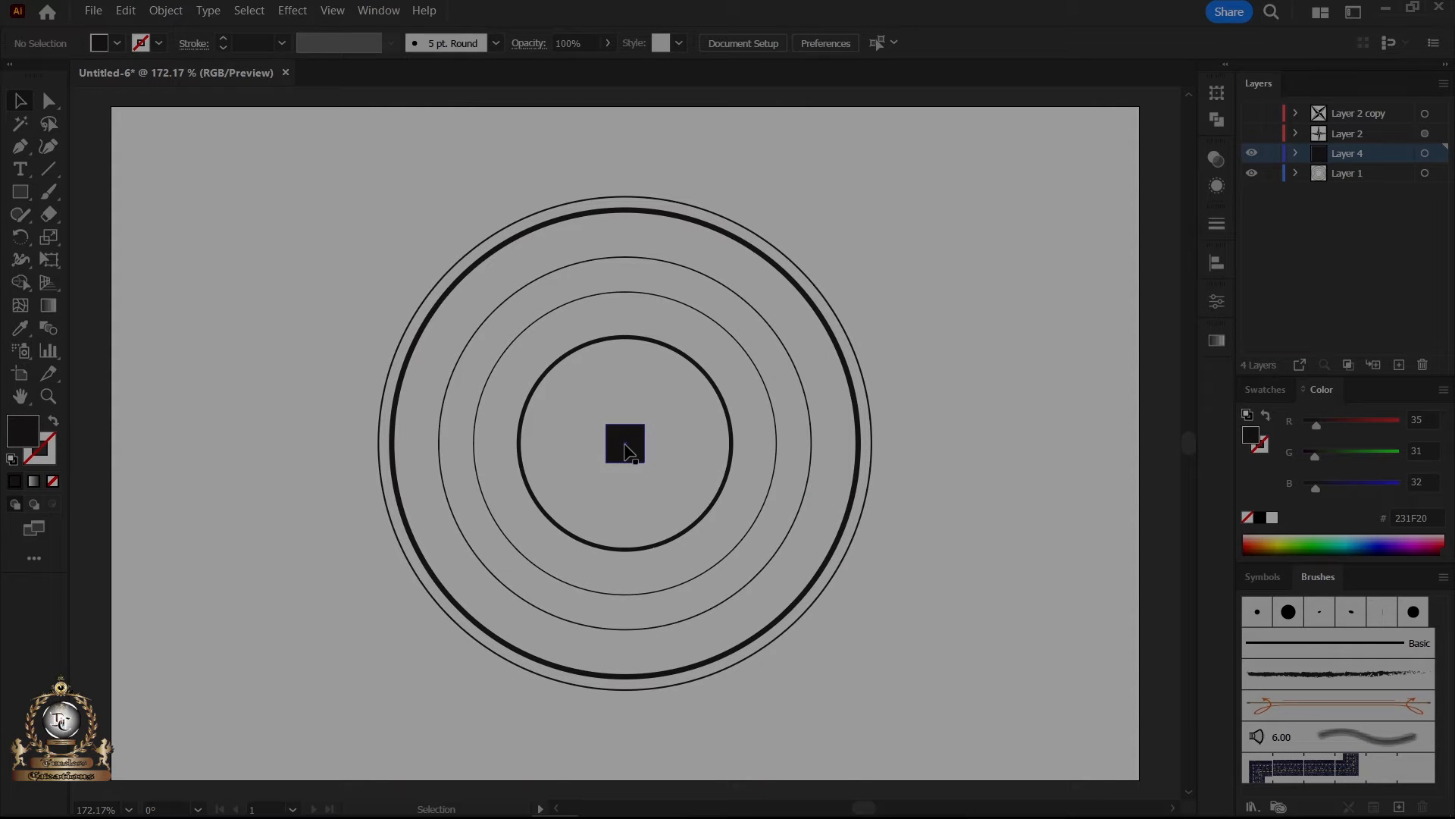
{"action": "left_click_drag", "start_coordinate": [626, 450], "coordinate": [637, 285]}
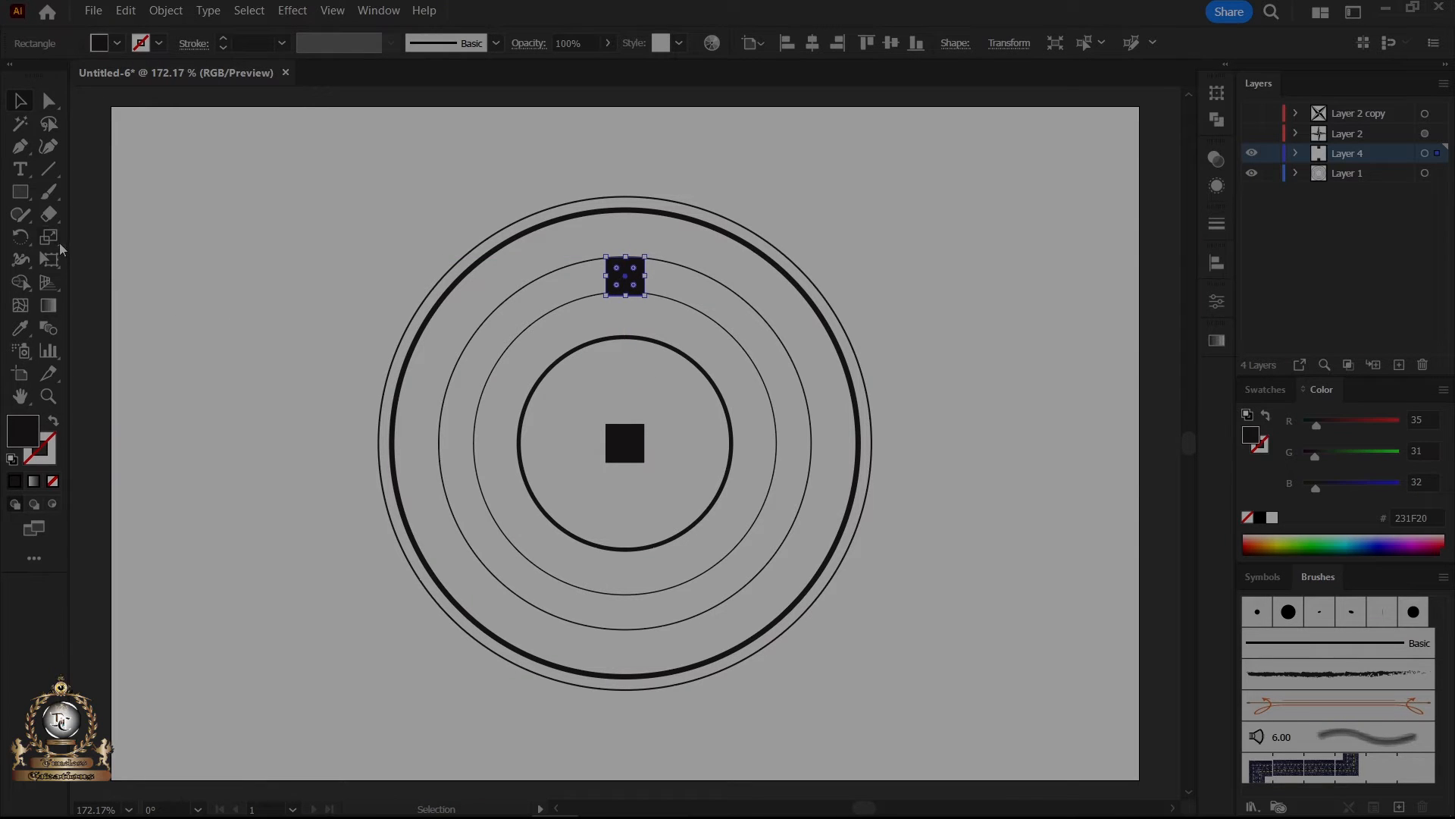
Scale the copied square horizontally about its centre into a narrow vertical bar about 1.1 mm wide.
{"action": "left_click_drag", "start_coordinate": [49, 241], "coordinate": [131, 245]}
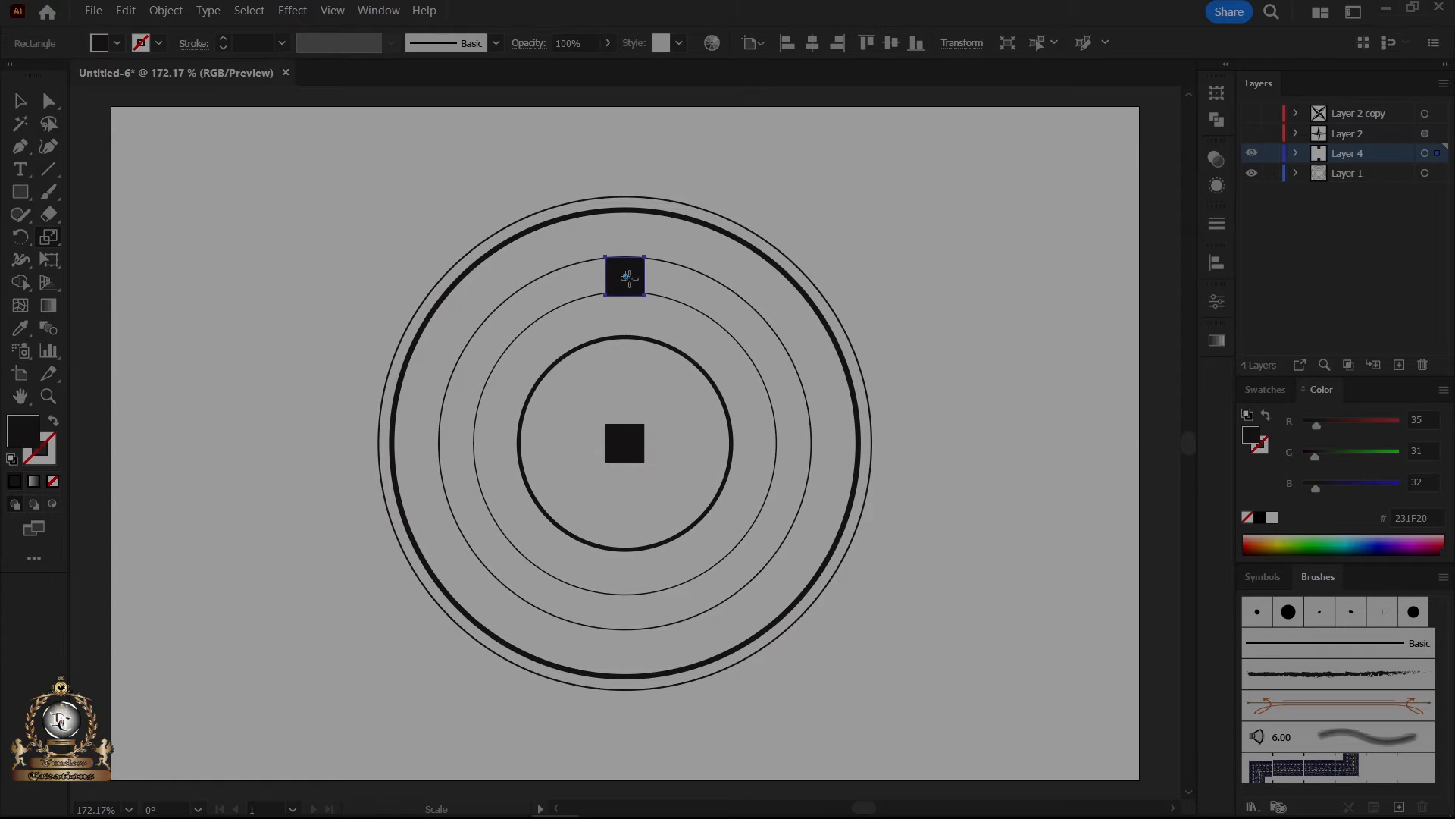
{"action": "scroll", "coordinate": [633, 286], "scroll_direction": "up", "scroll_amount": 5}
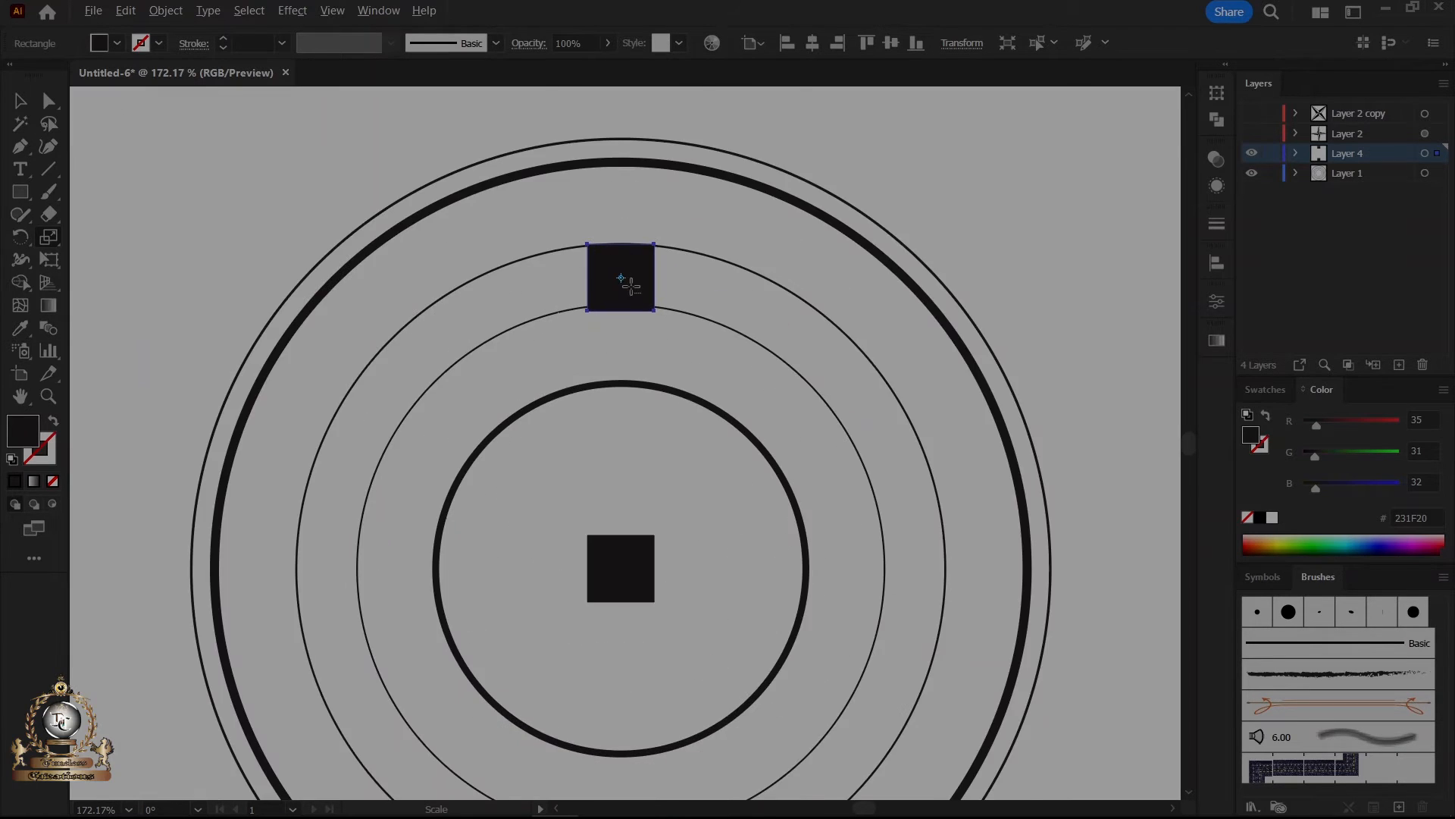
{"action": "scroll", "coordinate": [624, 282], "scroll_direction": "up", "scroll_amount": 5}
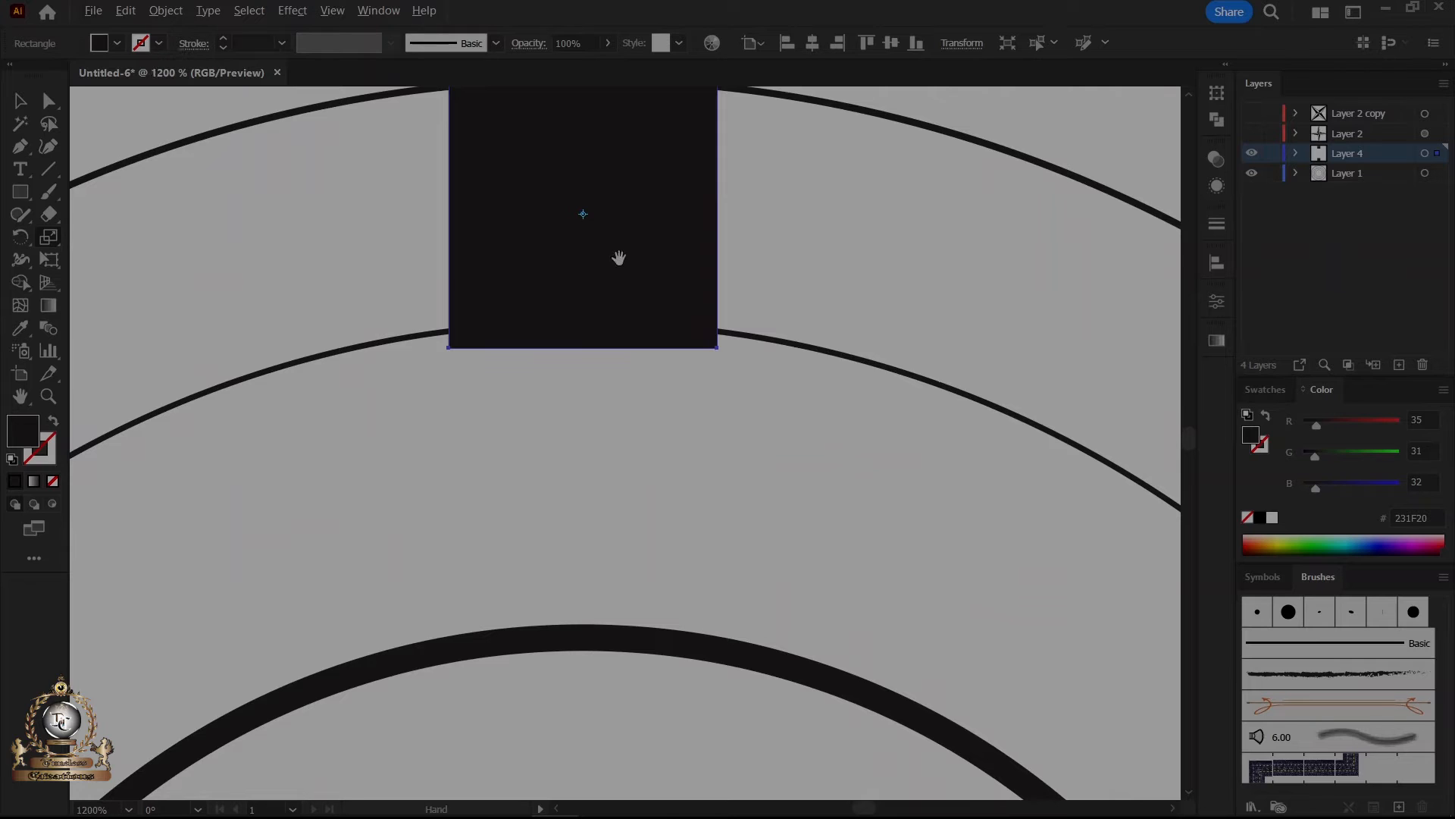
{"action": "left_click_drag", "start_coordinate": [617, 253], "coordinate": [621, 376]}
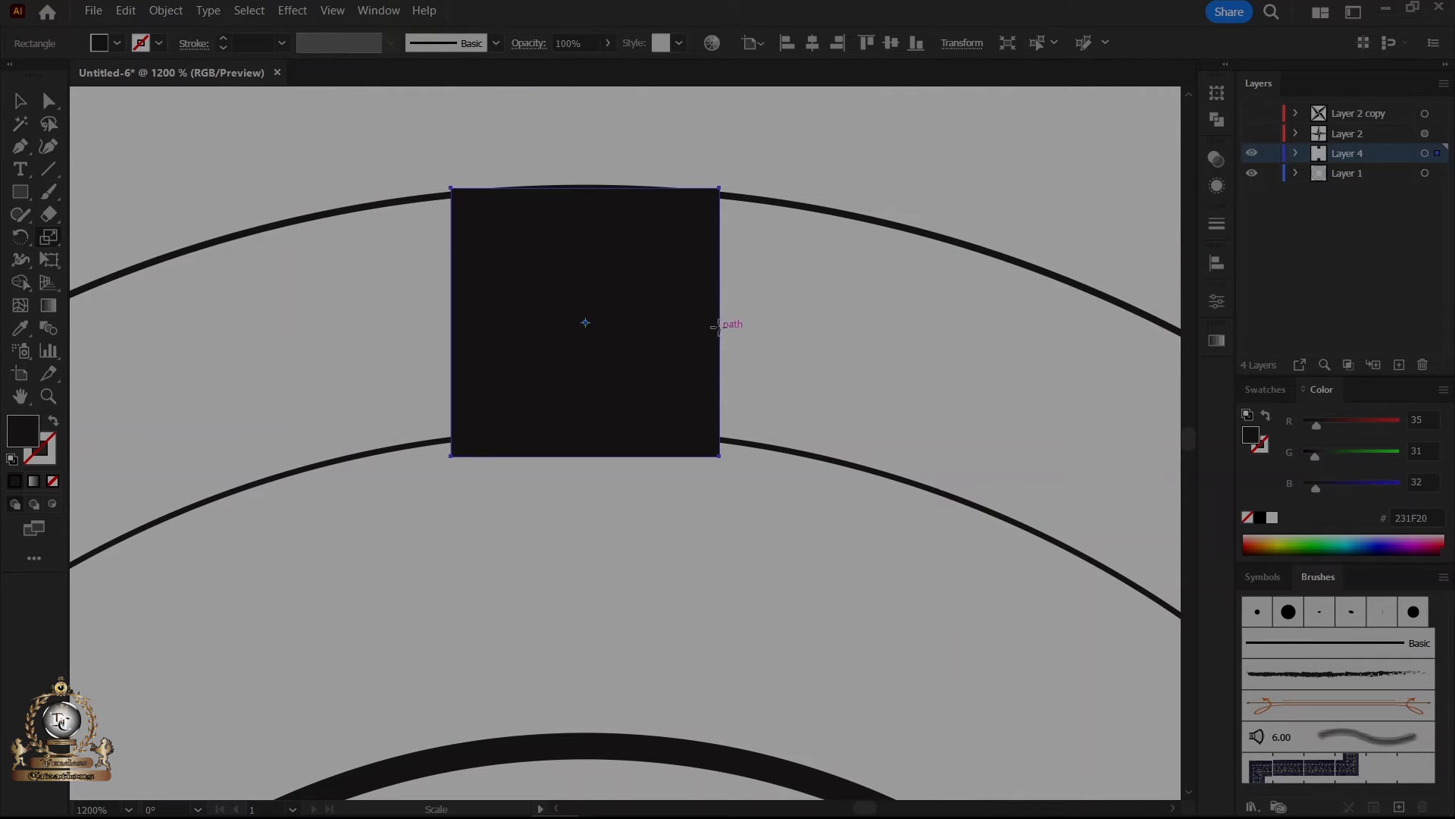
{"action": "left_click_drag", "start_coordinate": [718, 322], "coordinate": [598, 320]}
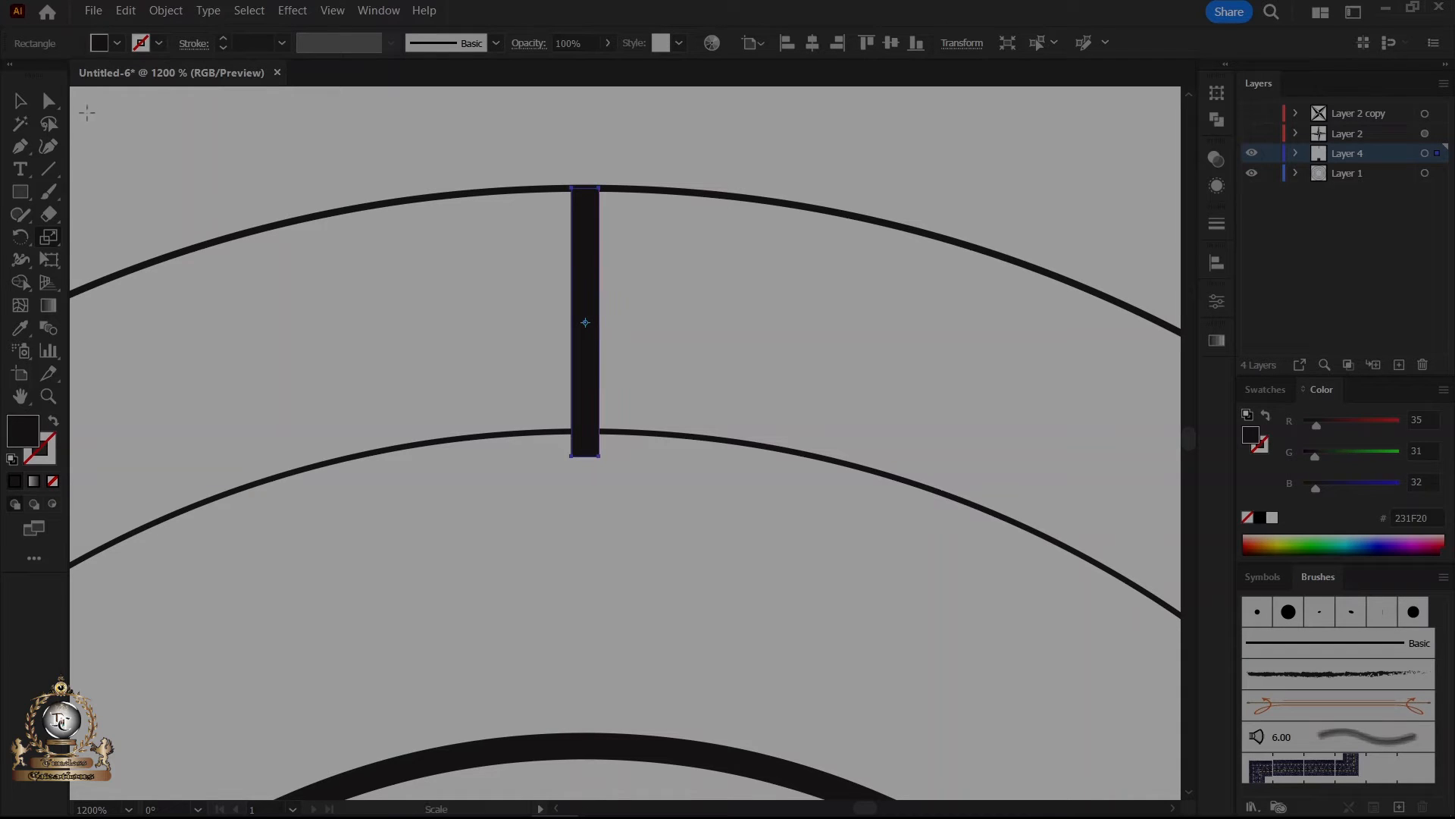
Raise the bar's bottom edge to the smaller thin ring, leaving the bar about 9.8 mm tall.
{"action": "left_click", "coordinate": [46, 102]}
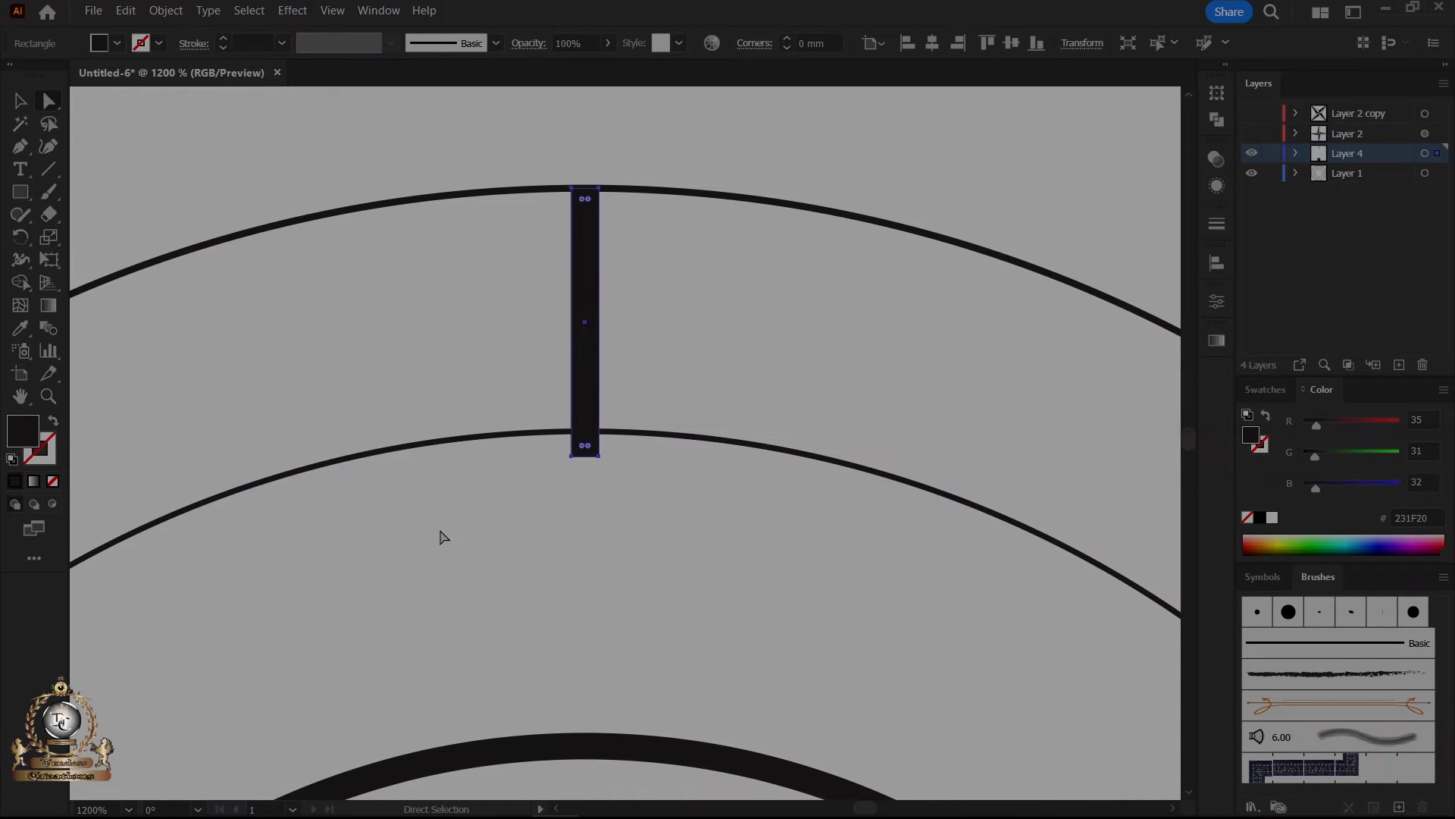
{"action": "left_click", "coordinate": [646, 520]}
{"action": "left_click_drag", "start_coordinate": [611, 451], "coordinate": [543, 476]}
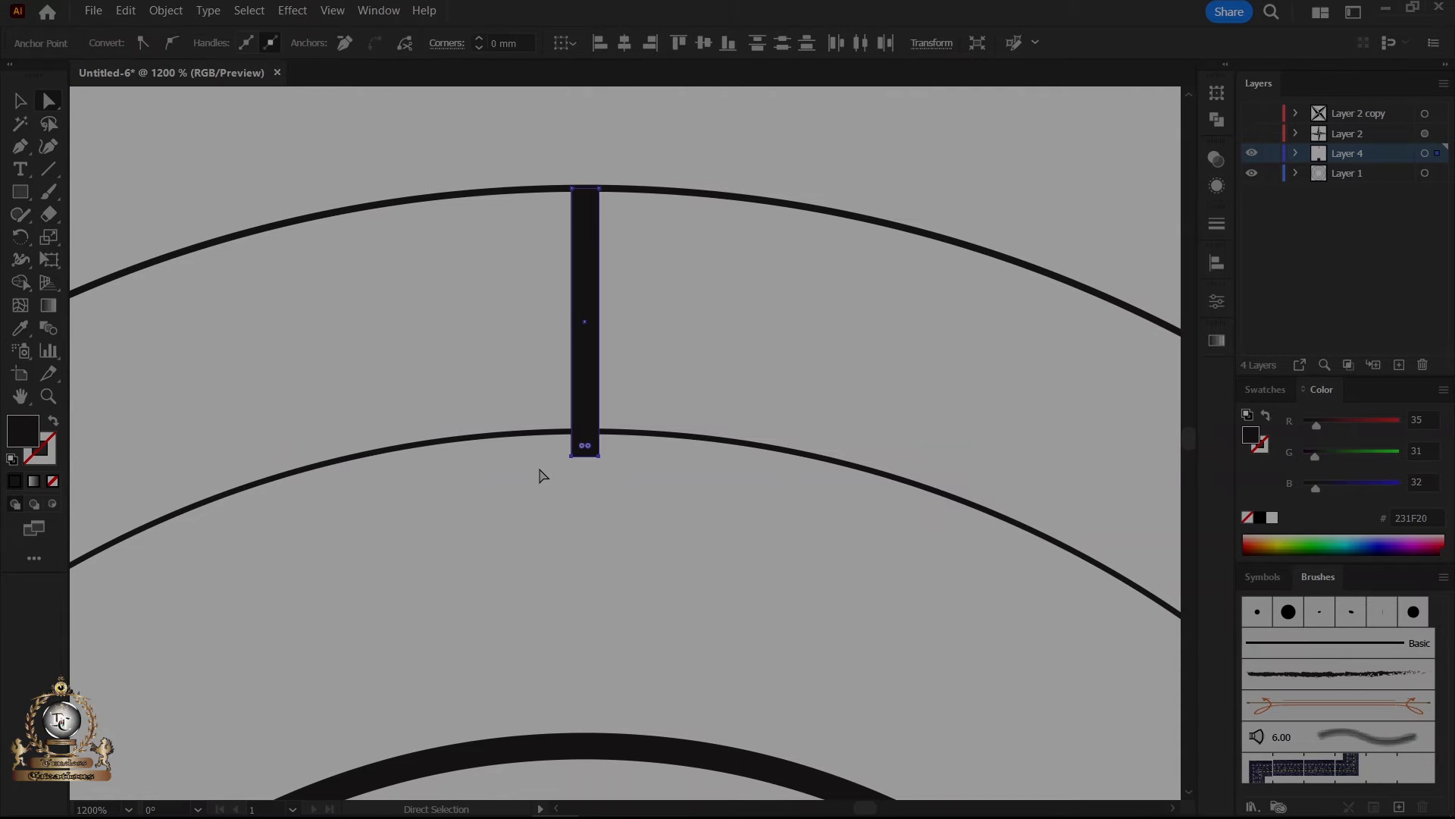
{"action": "key", "text": "Up"}
{"action": "key", "text": "Up"}
{"action": "key", "text": "Up"}
{"action": "scroll", "coordinate": [647, 530], "scroll_direction": "down", "scroll_amount": 4}
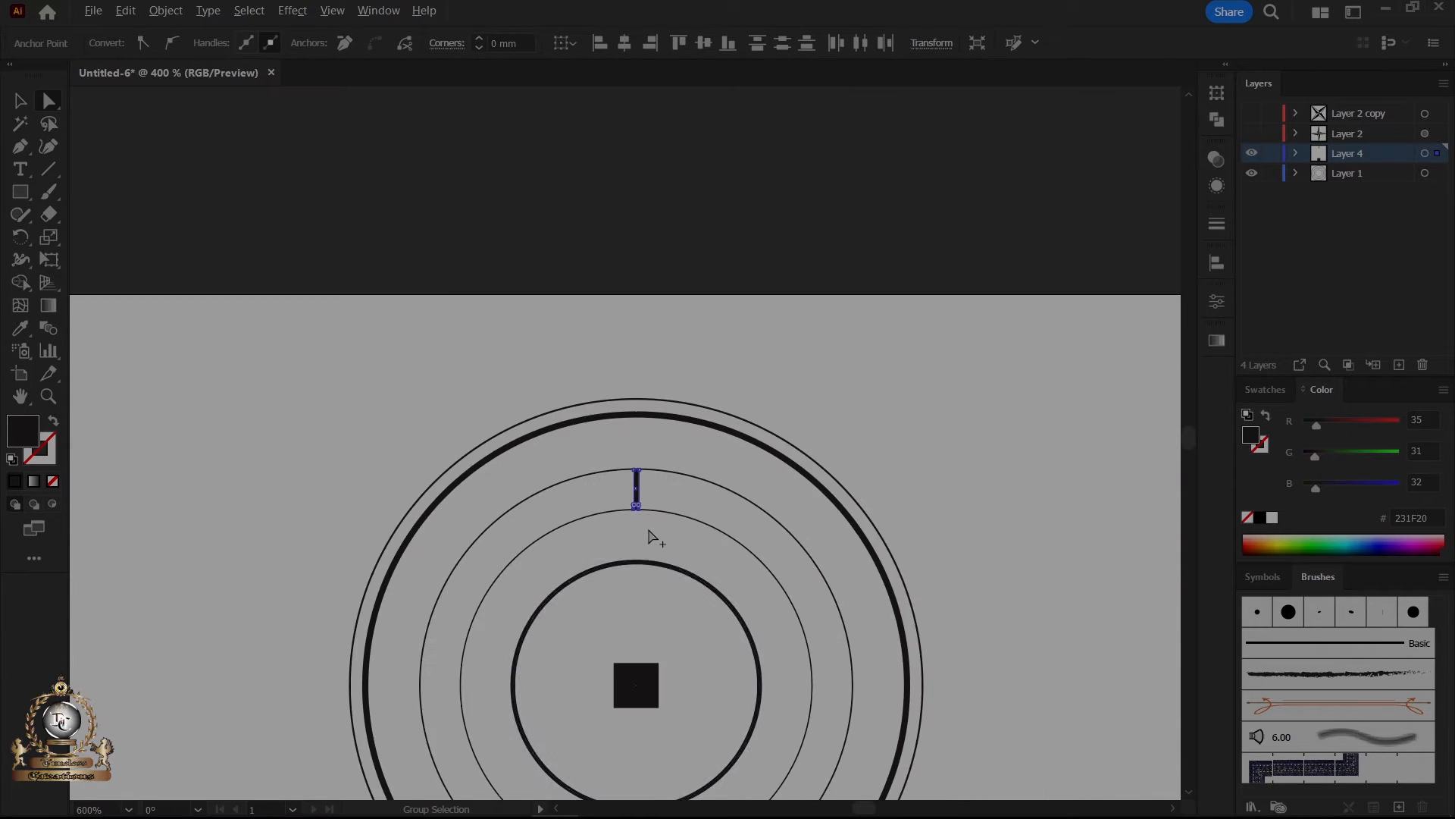
{"action": "left_click_drag", "start_coordinate": [640, 631], "coordinate": [621, 390]}
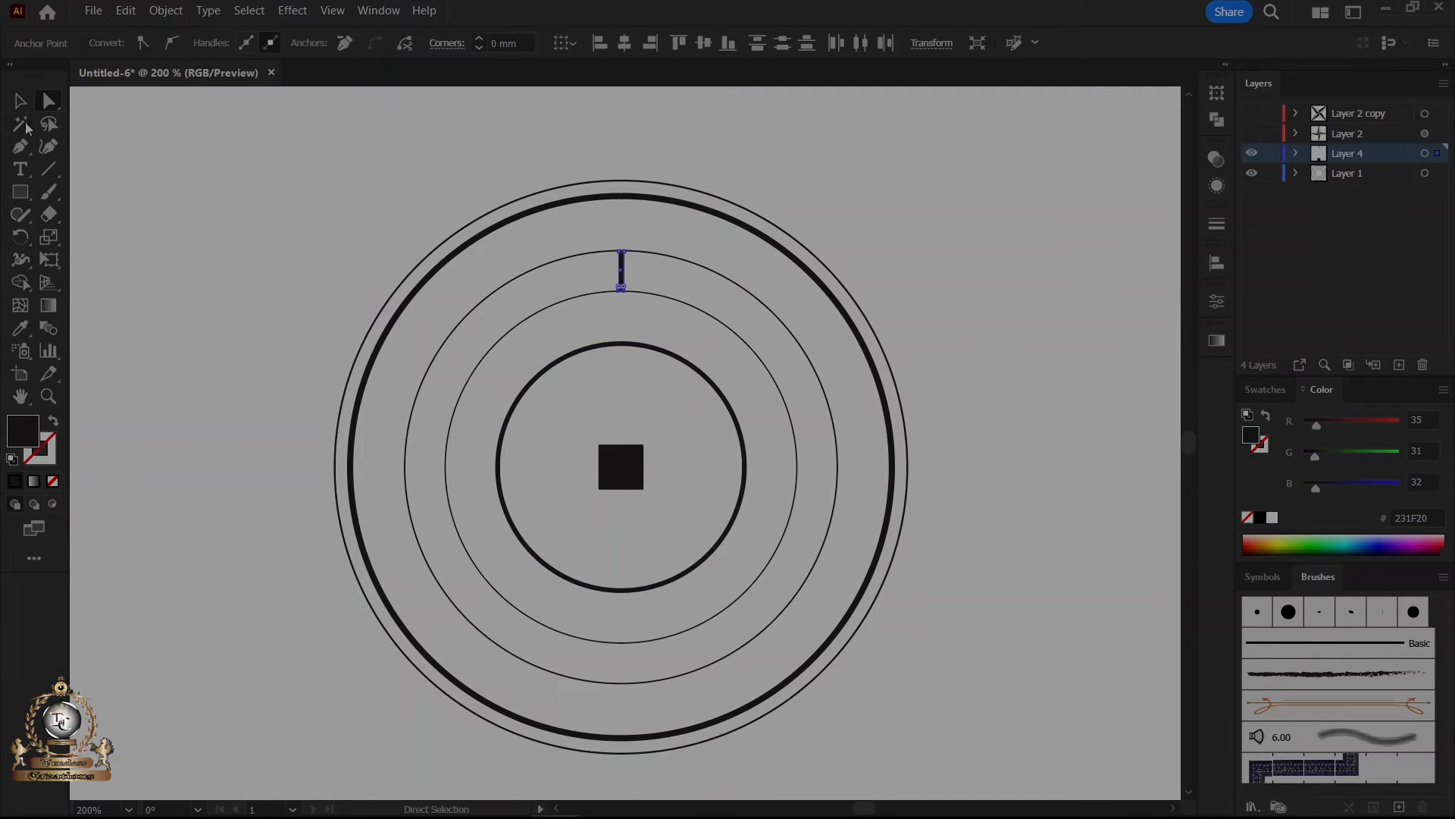
Rotate the central square by 45° about its centre so that it stands on a corner as a diamond.
{"action": "left_click", "coordinate": [21, 102]}
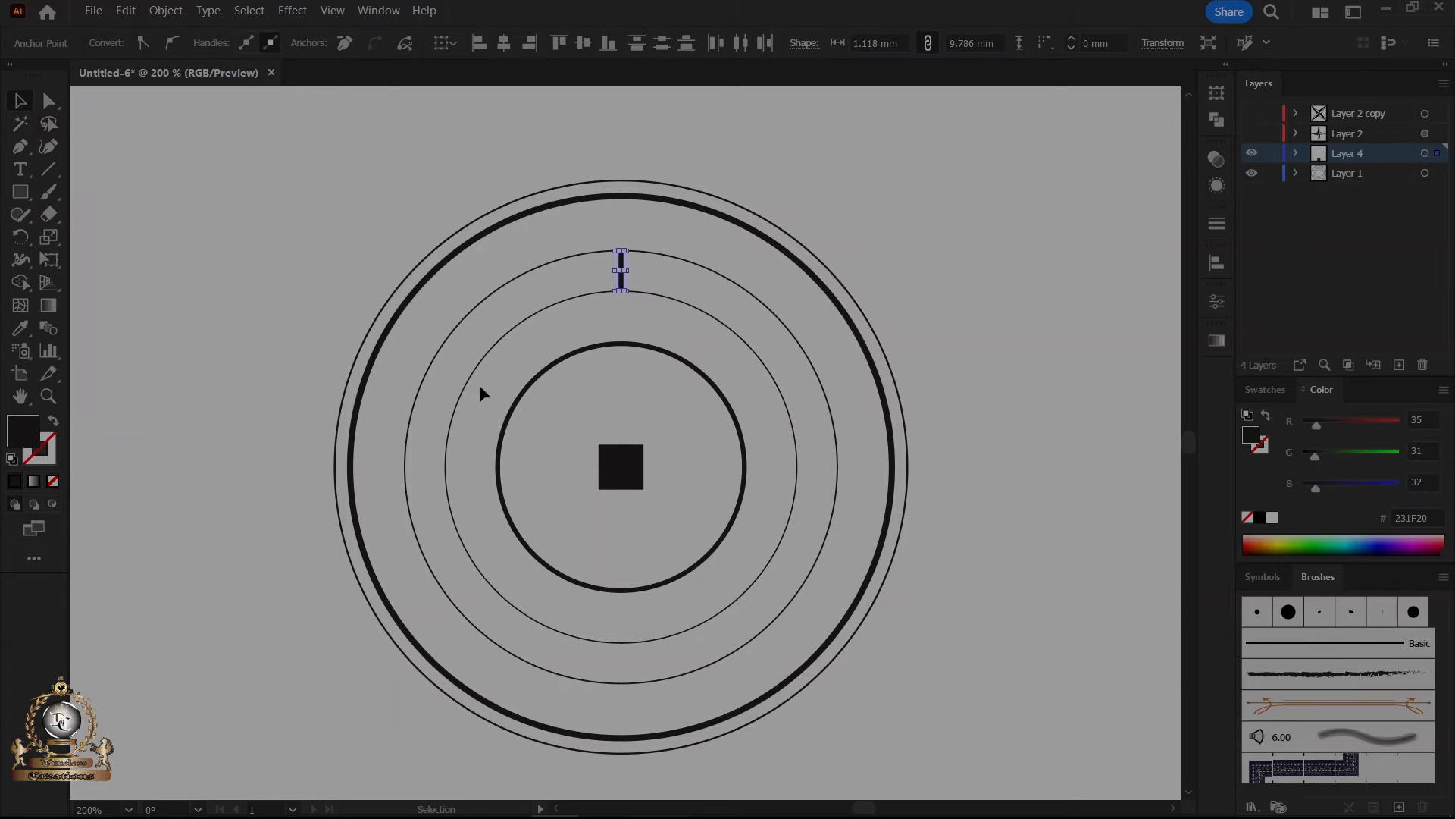
{"action": "left_click", "coordinate": [634, 479]}
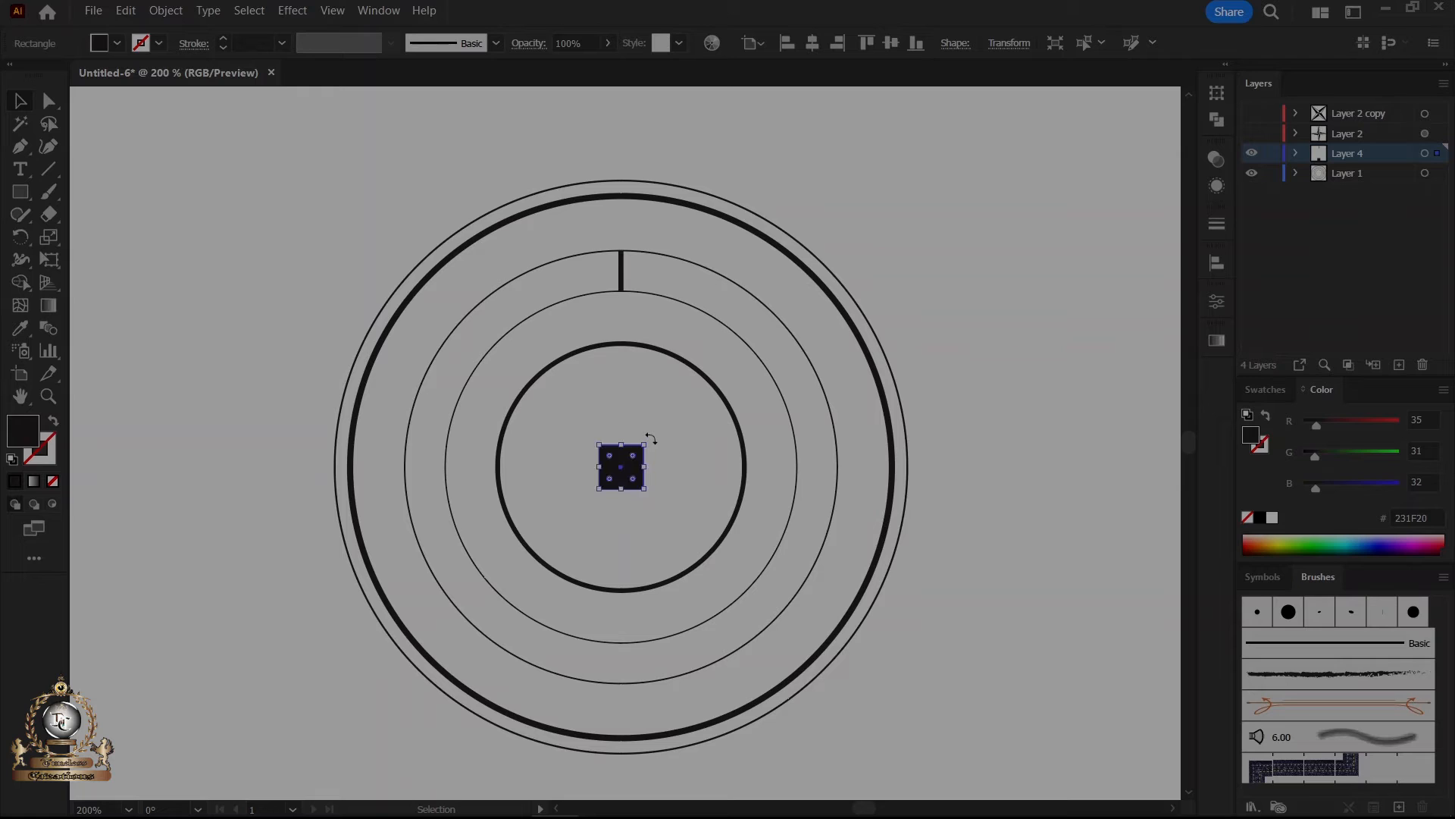
{"action": "left_click_drag", "start_coordinate": [650, 438], "coordinate": [633, 430]}
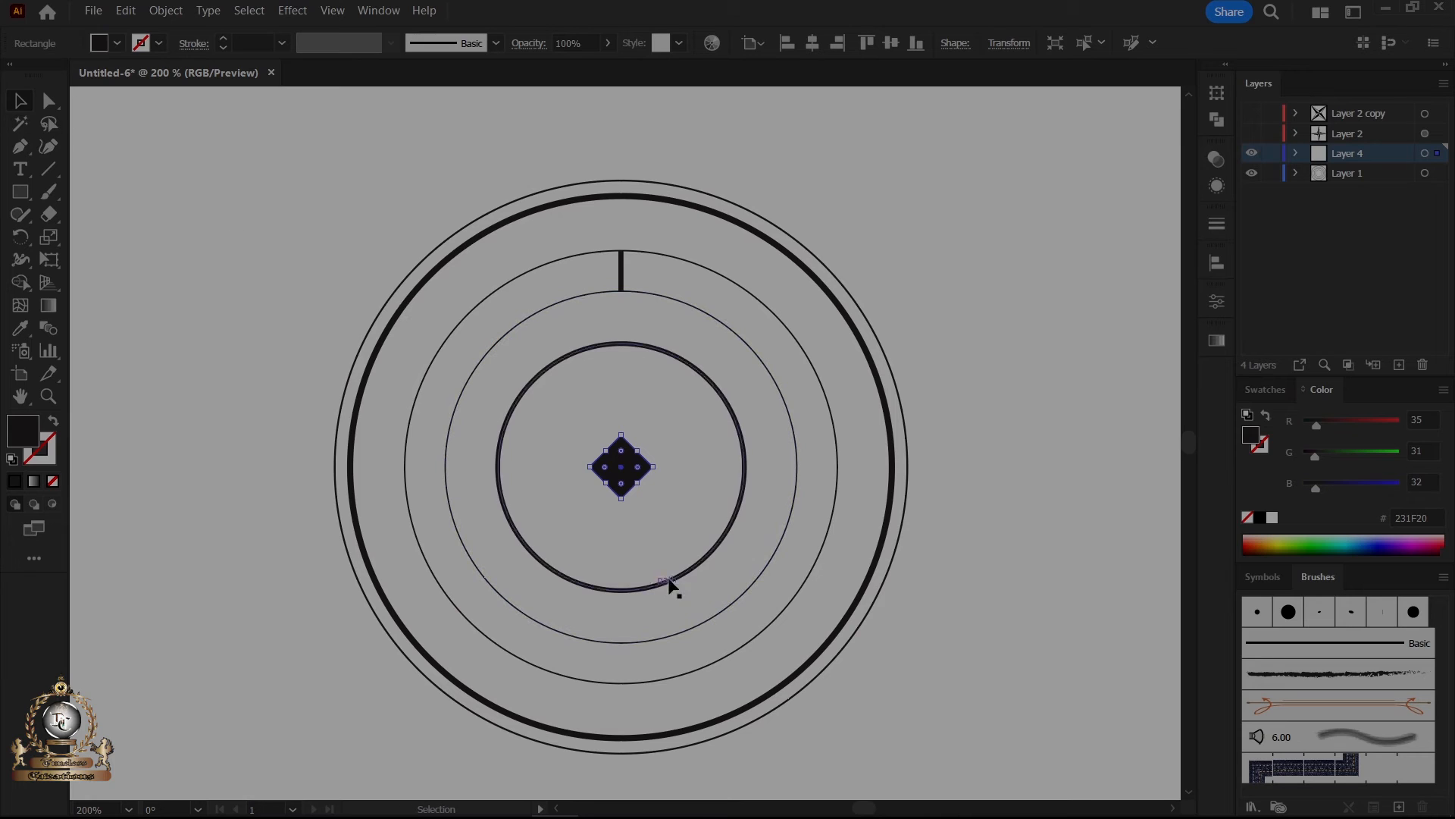
{"action": "left_click", "coordinate": [625, 508]}
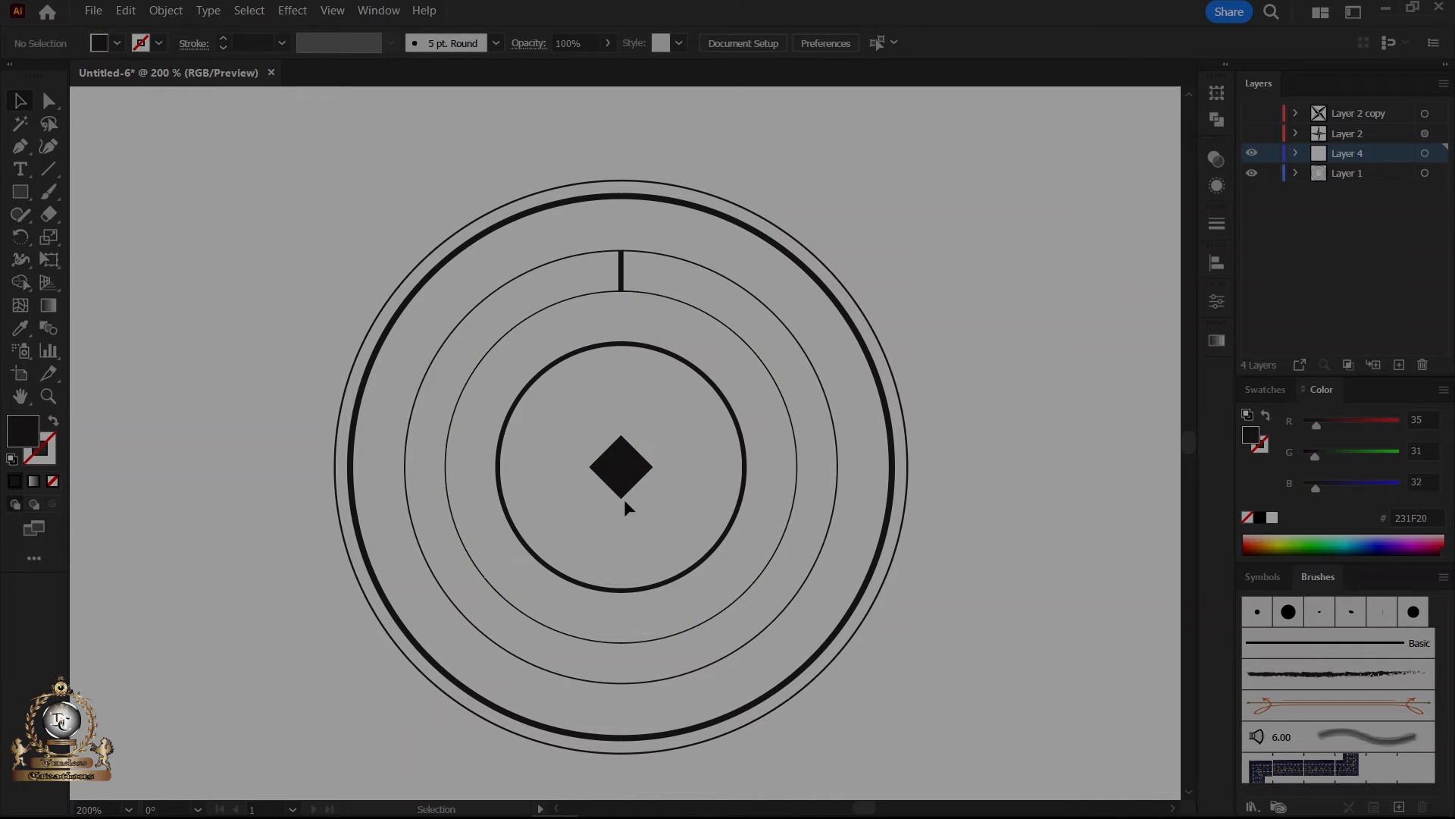
Move the central diamond straight up 7.67 mm so its bottom corner sits on the rings' centre.
{"action": "left_click_drag", "start_coordinate": [622, 500], "coordinate": [621, 469]}
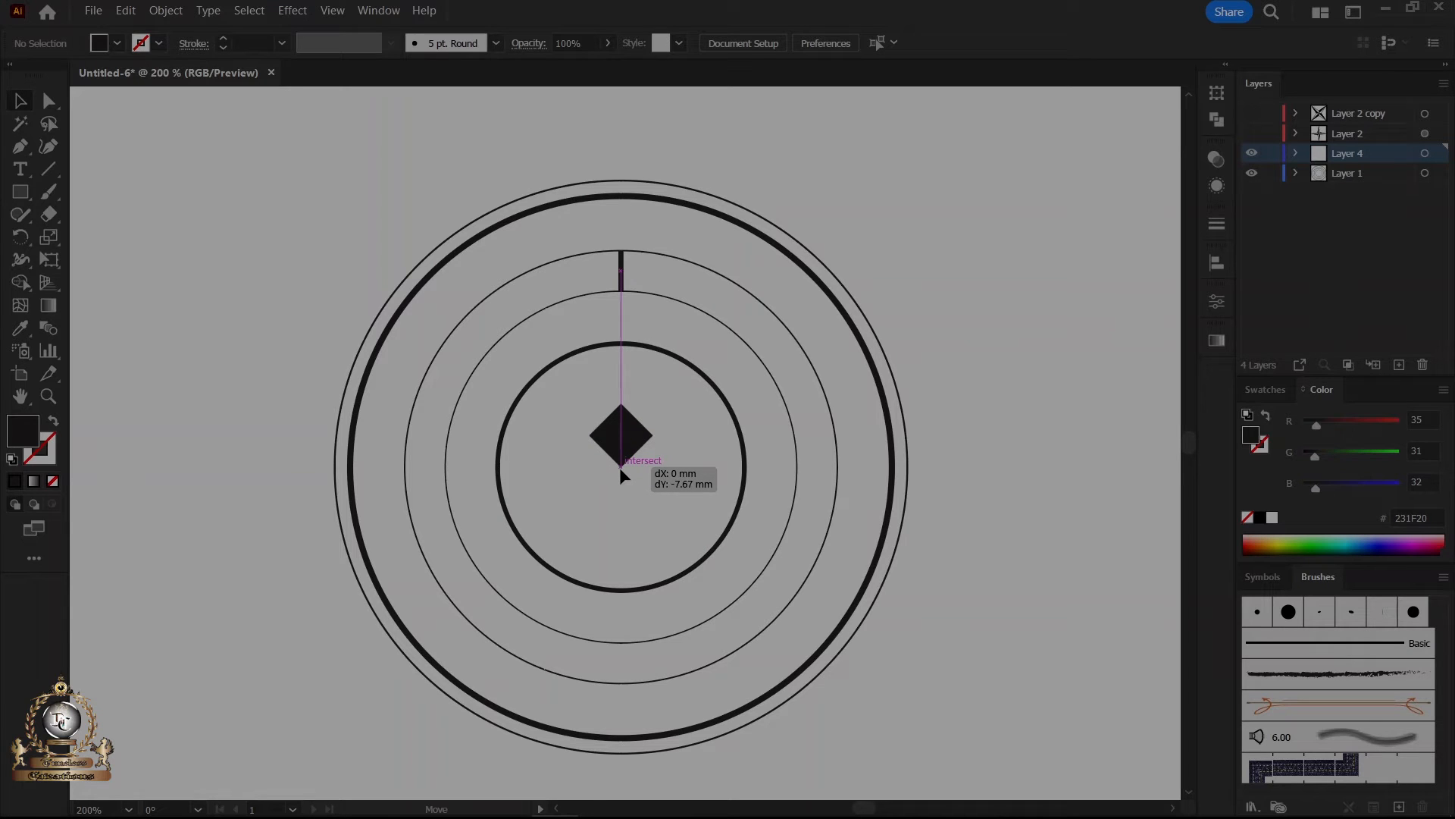
{"action": "left_click_drag", "start_coordinate": [620, 467], "coordinate": [620, 467]}
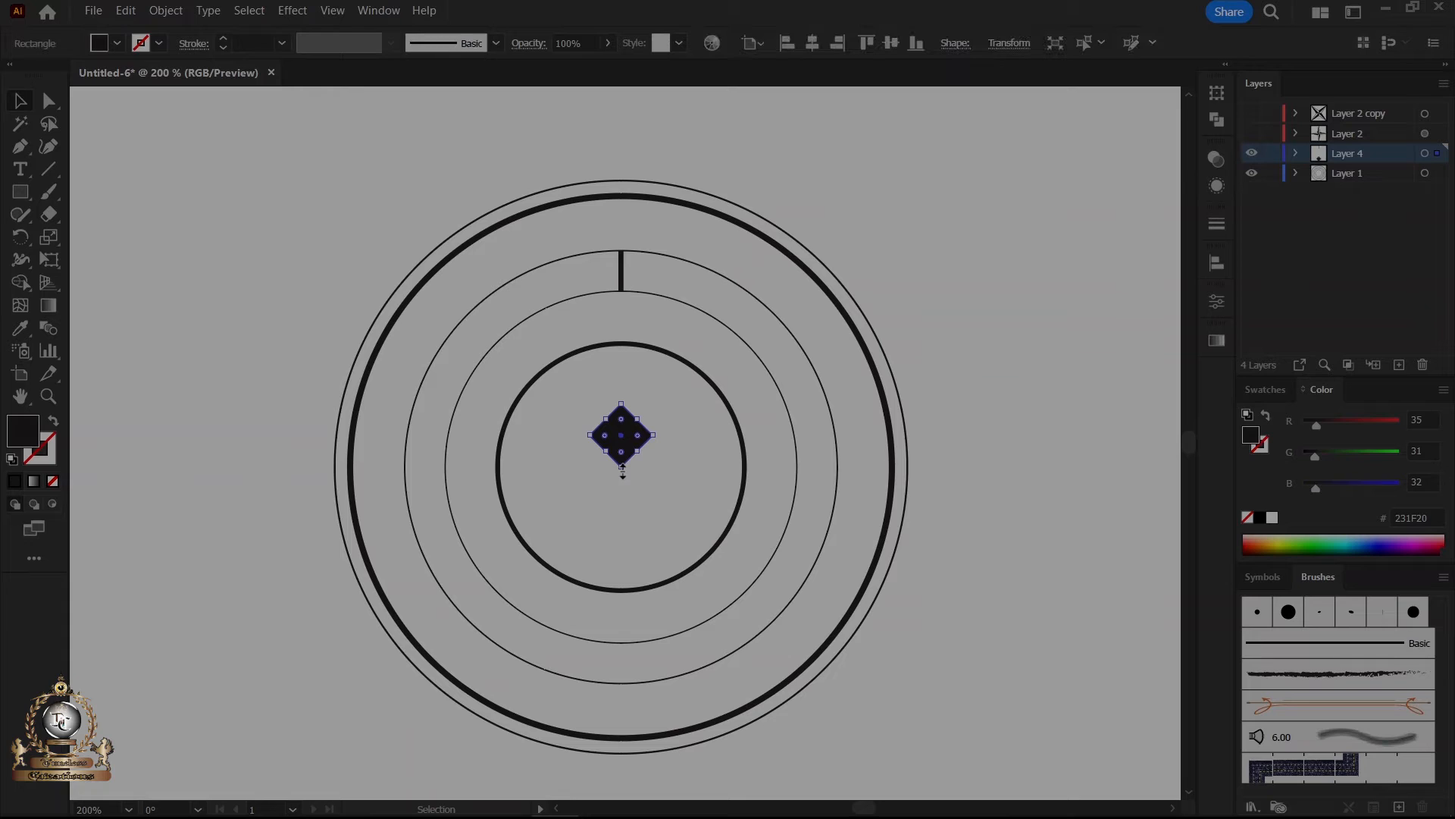
{"action": "left_click", "coordinate": [664, 460]}
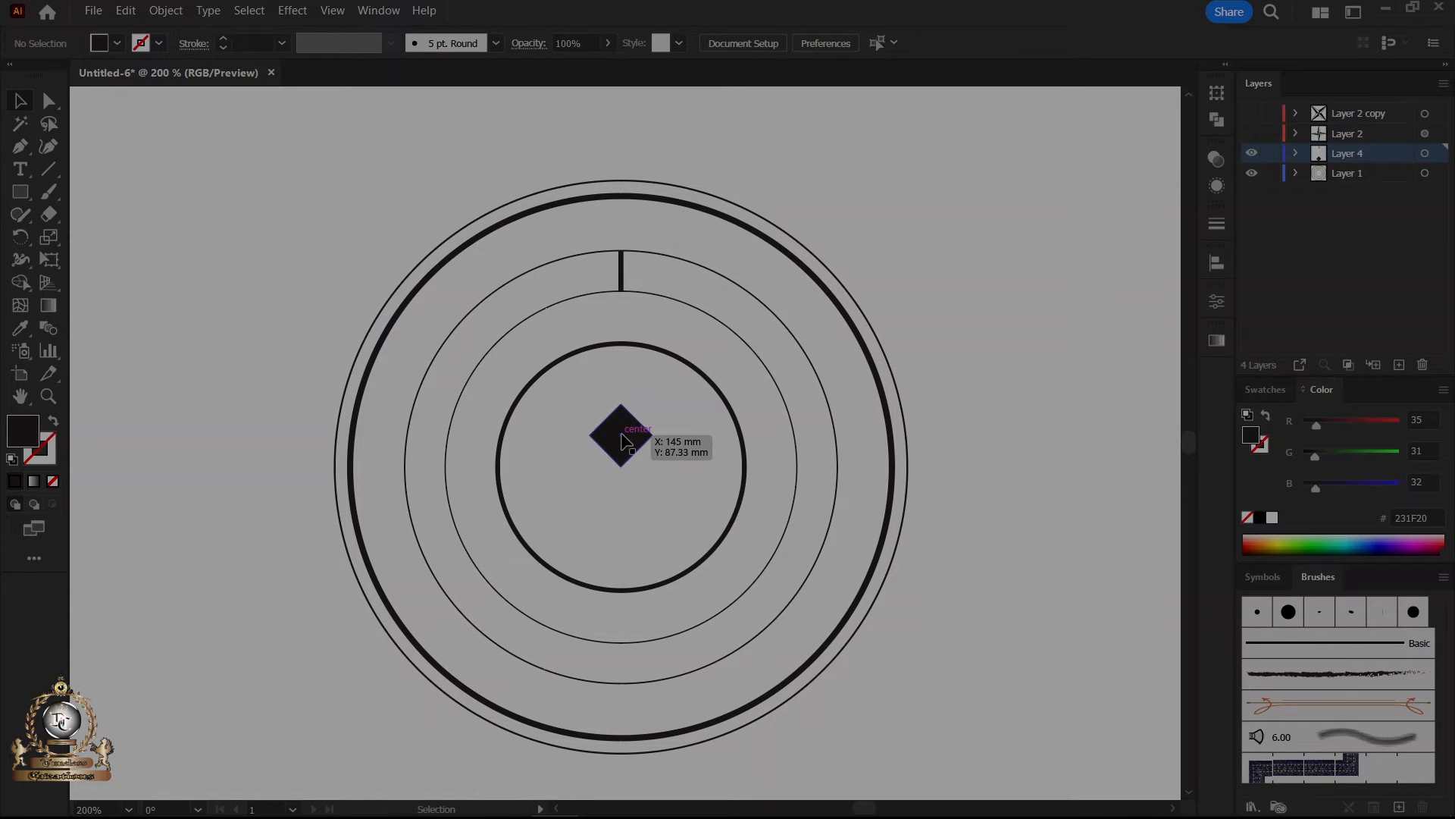
Copy the diamond up to the top of the bar, centred on the larger thin ring, and narrow it horizontally about its centre.
{"action": "left_click_drag", "start_coordinate": [622, 439], "coordinate": [626, 259]}
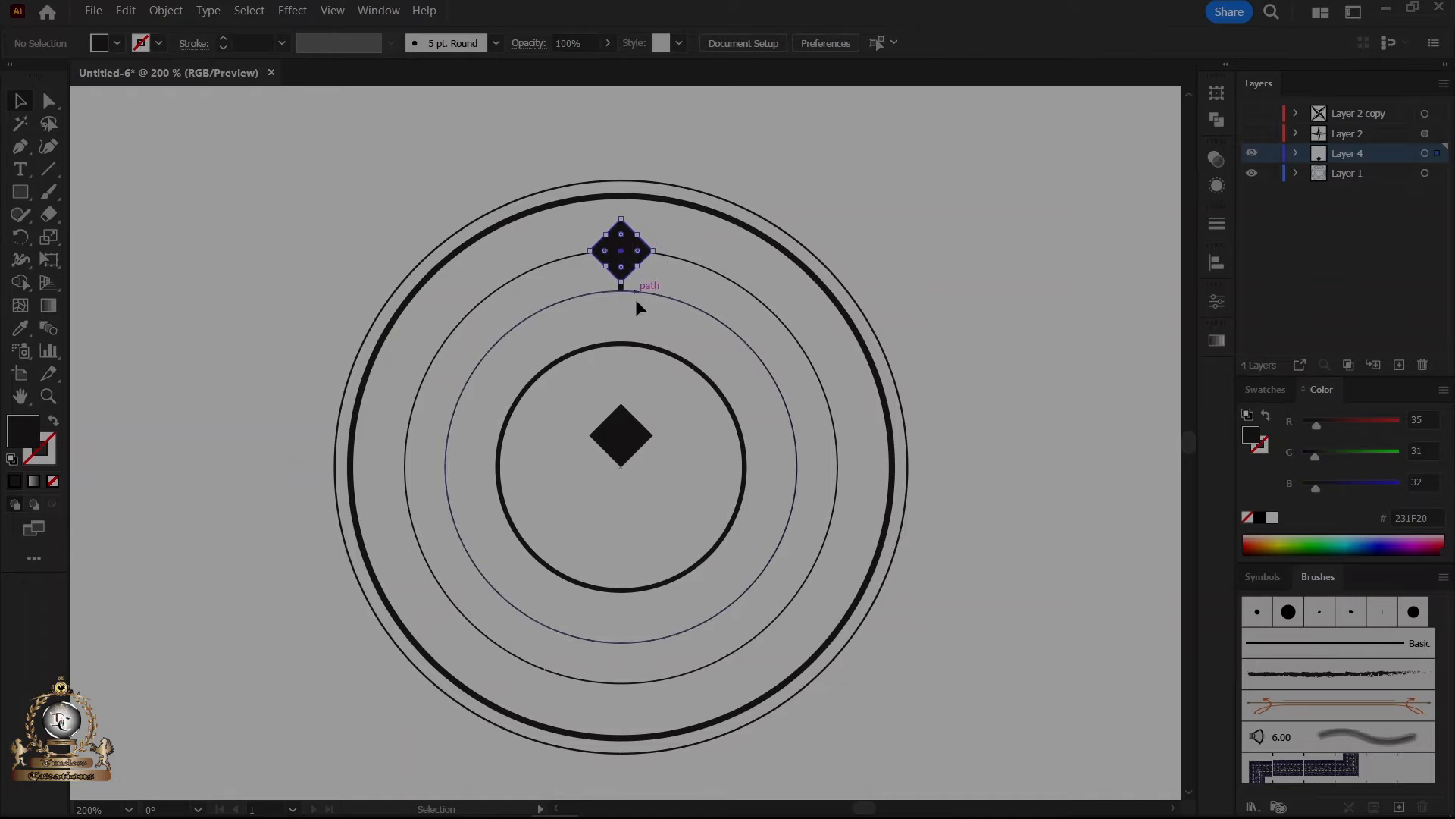
{"action": "left_click", "coordinate": [52, 241]}
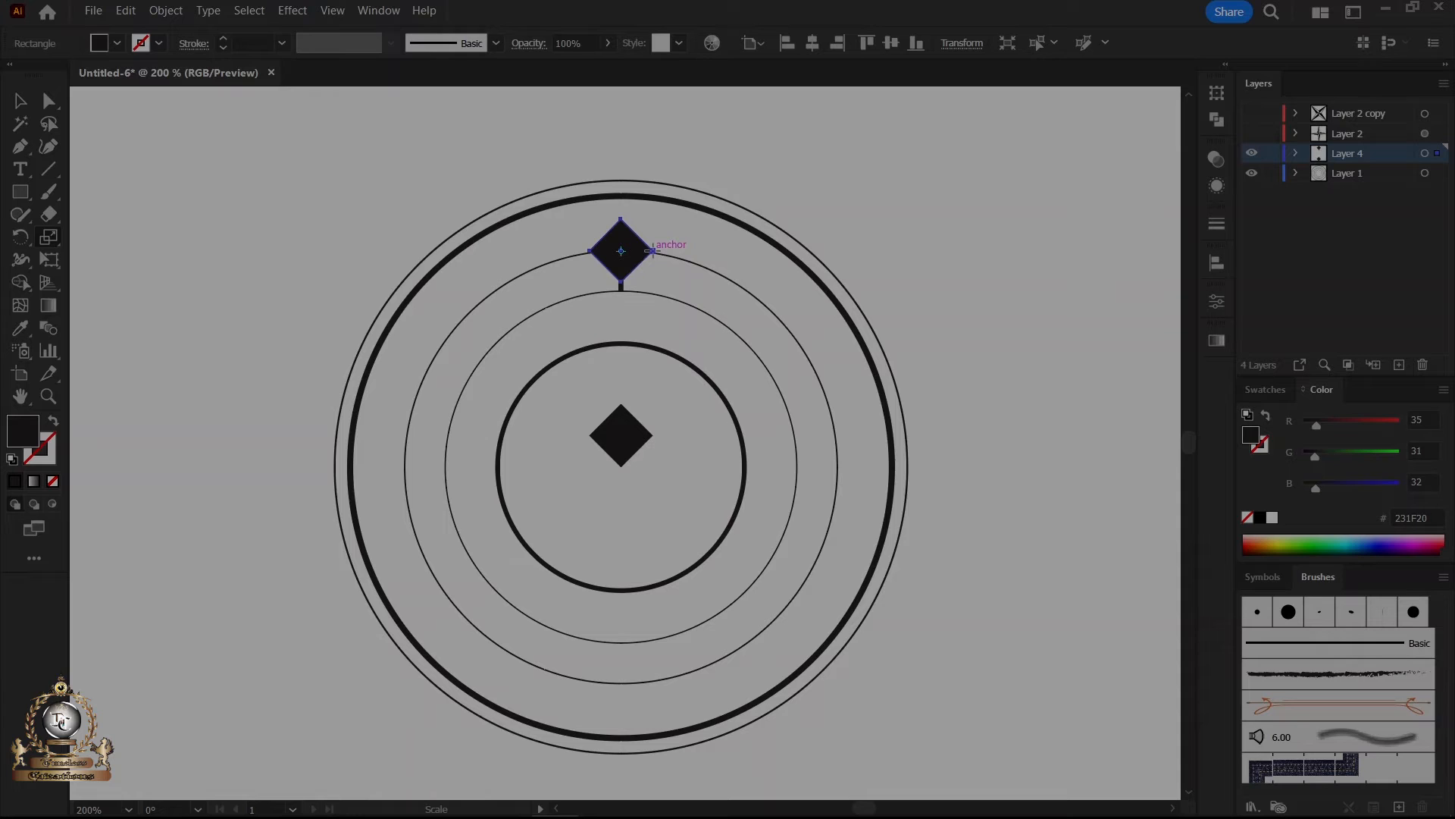
{"action": "left_click_drag", "start_coordinate": [652, 251], "coordinate": [640, 255]}
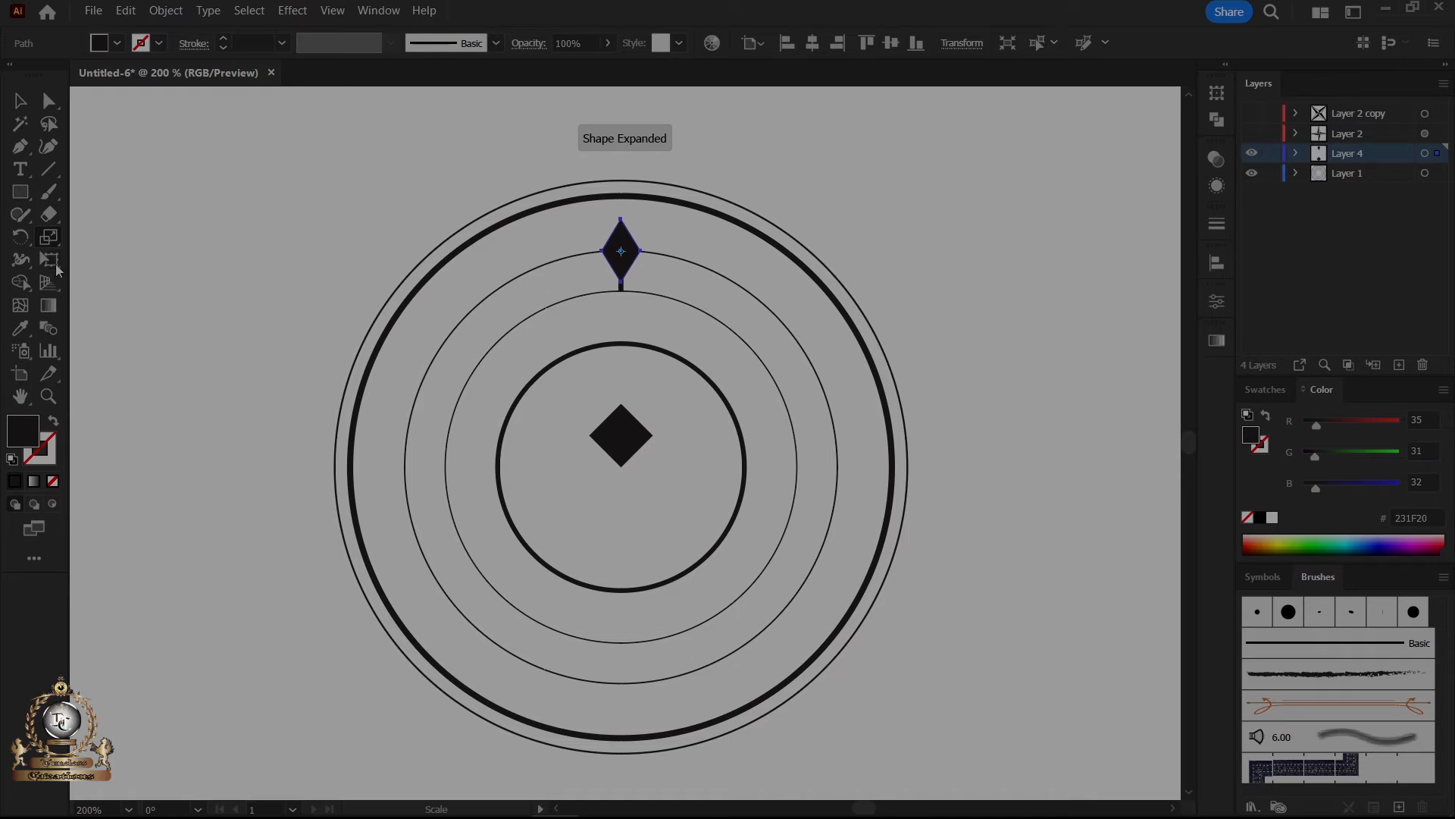
Shrink the narrow diamond proportionally about its centre with Free Transform.
{"action": "left_click", "coordinate": [51, 262]}
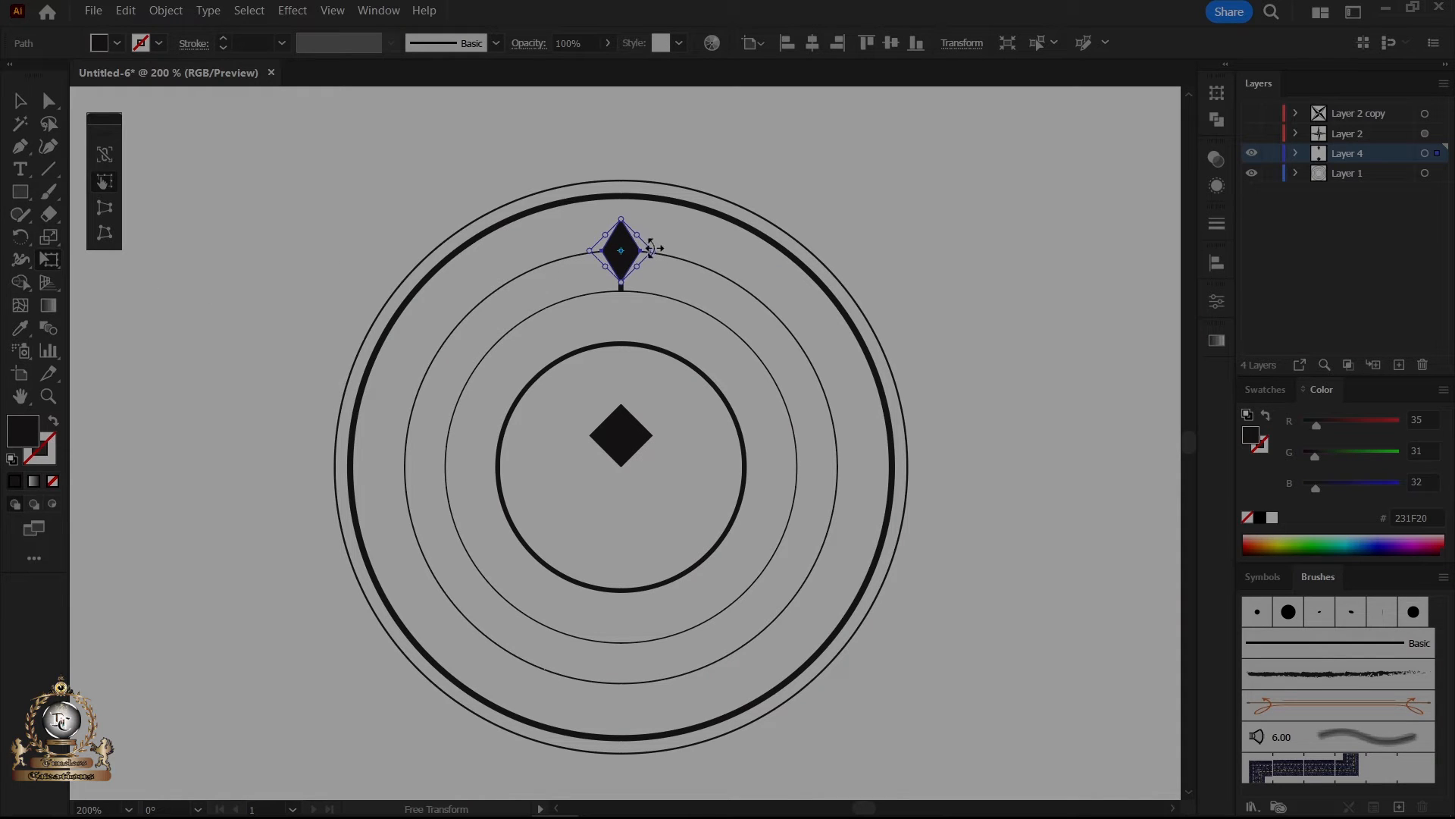
{"action": "left_click_drag", "start_coordinate": [651, 251], "coordinate": [651, 251]}
{"action": "left_click_drag", "start_coordinate": [651, 250], "coordinate": [642, 250]}
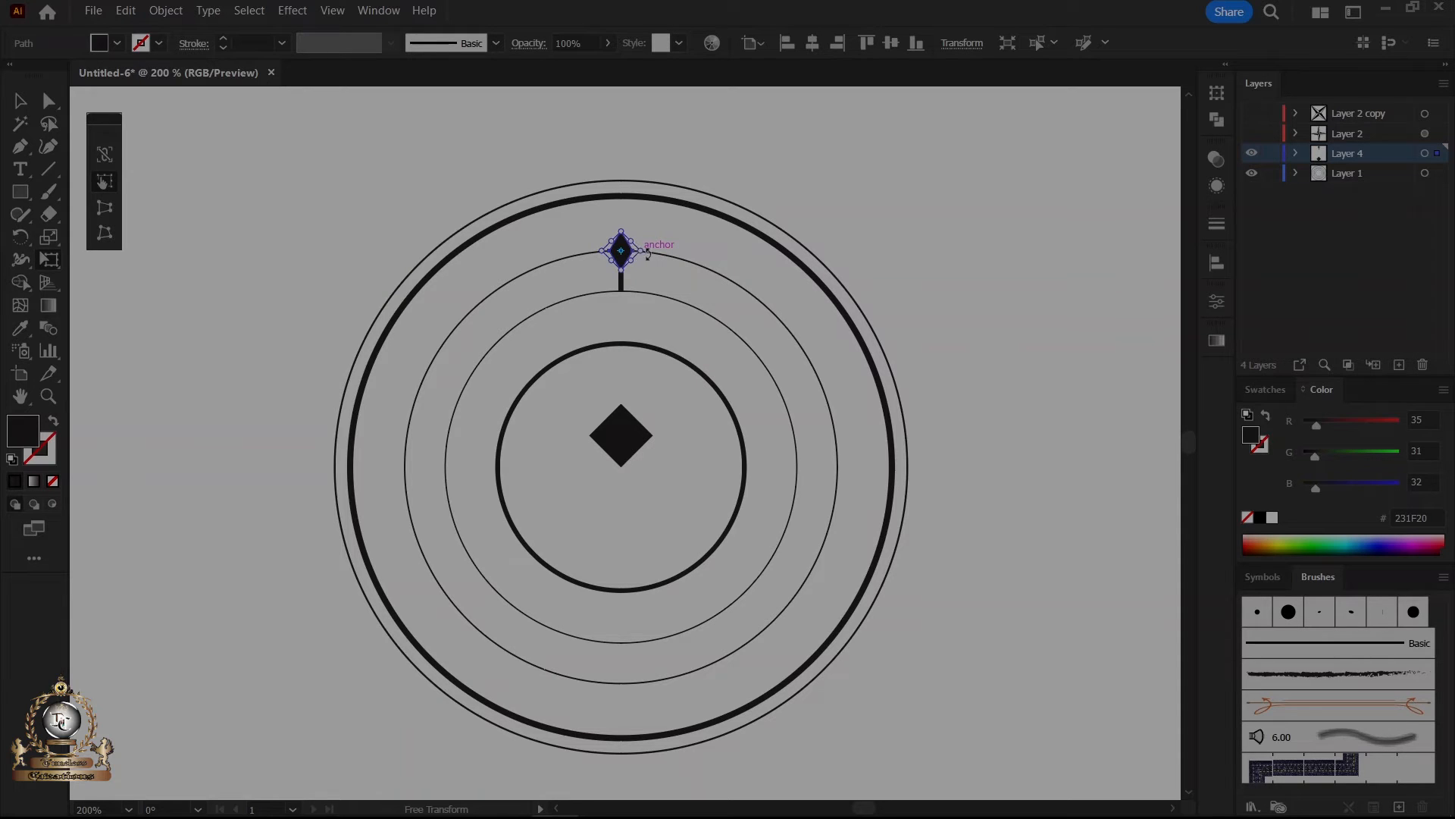
Apply a Pucker & Bloat effect of -52% to the small narrow diamond at the top of the bar.
{"action": "left_click", "coordinate": [168, 11]}
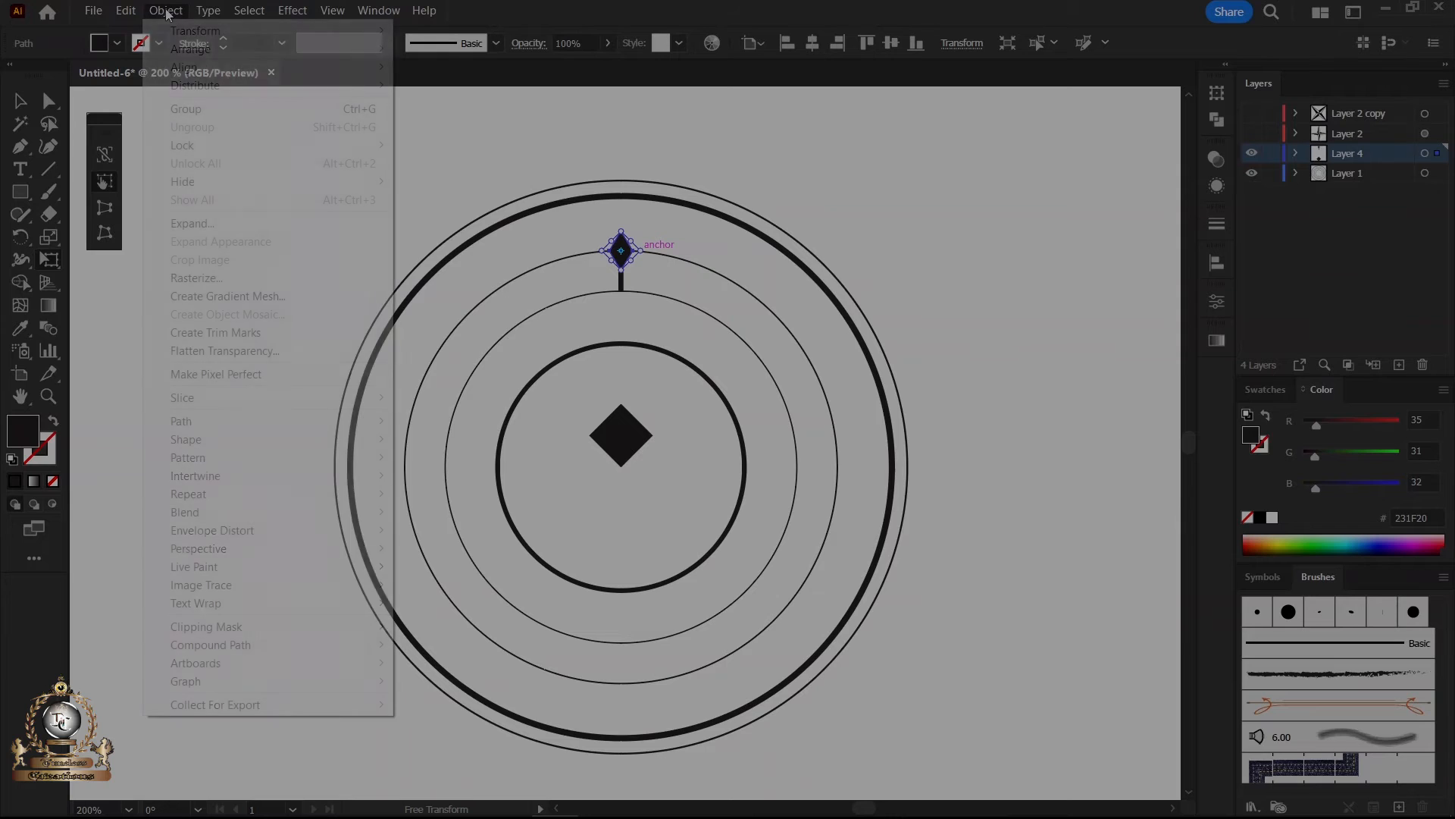
{"action": "left_click", "coordinate": [225, 224]}
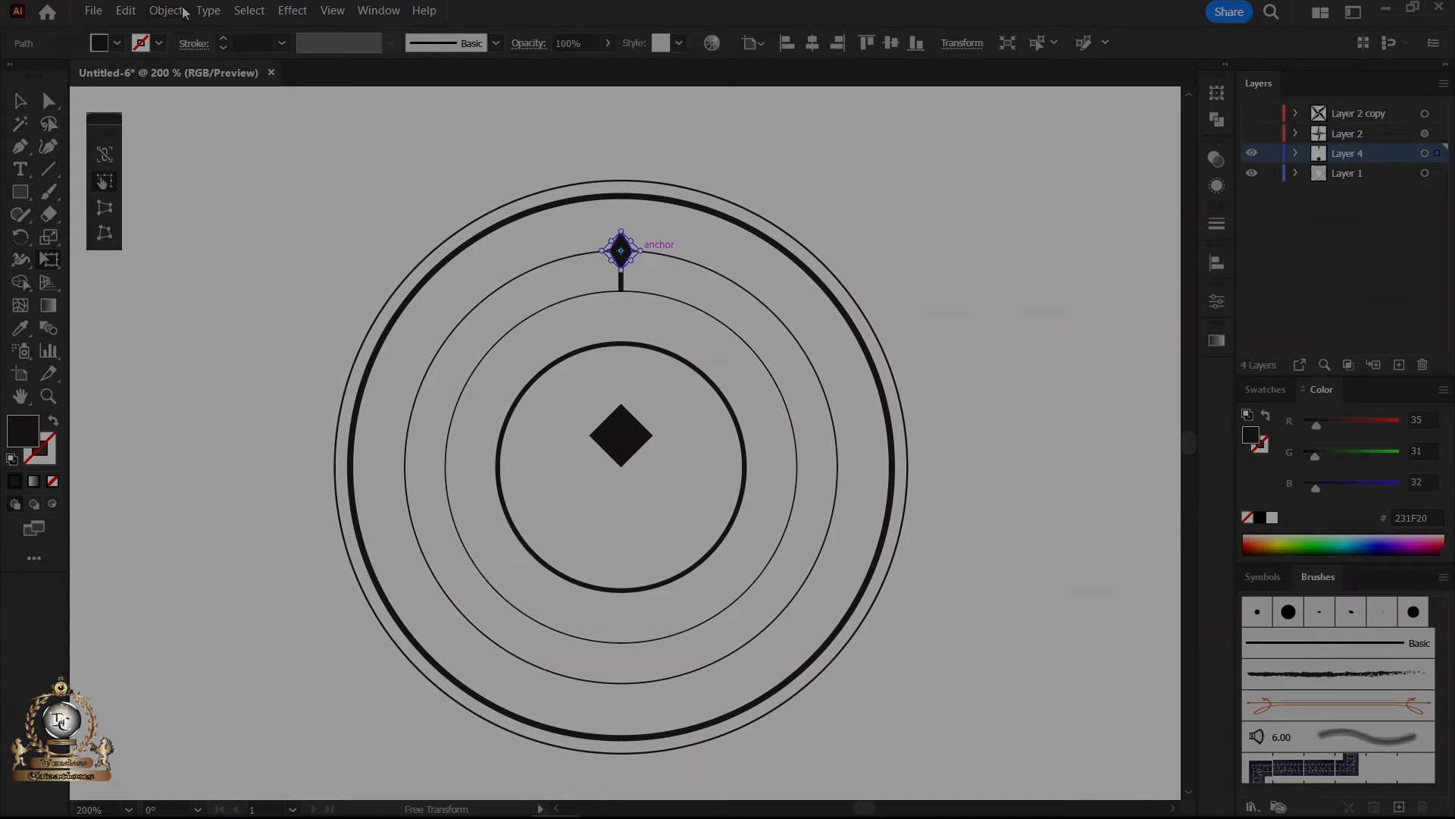
{"action": "left_click", "coordinate": [293, 9]}
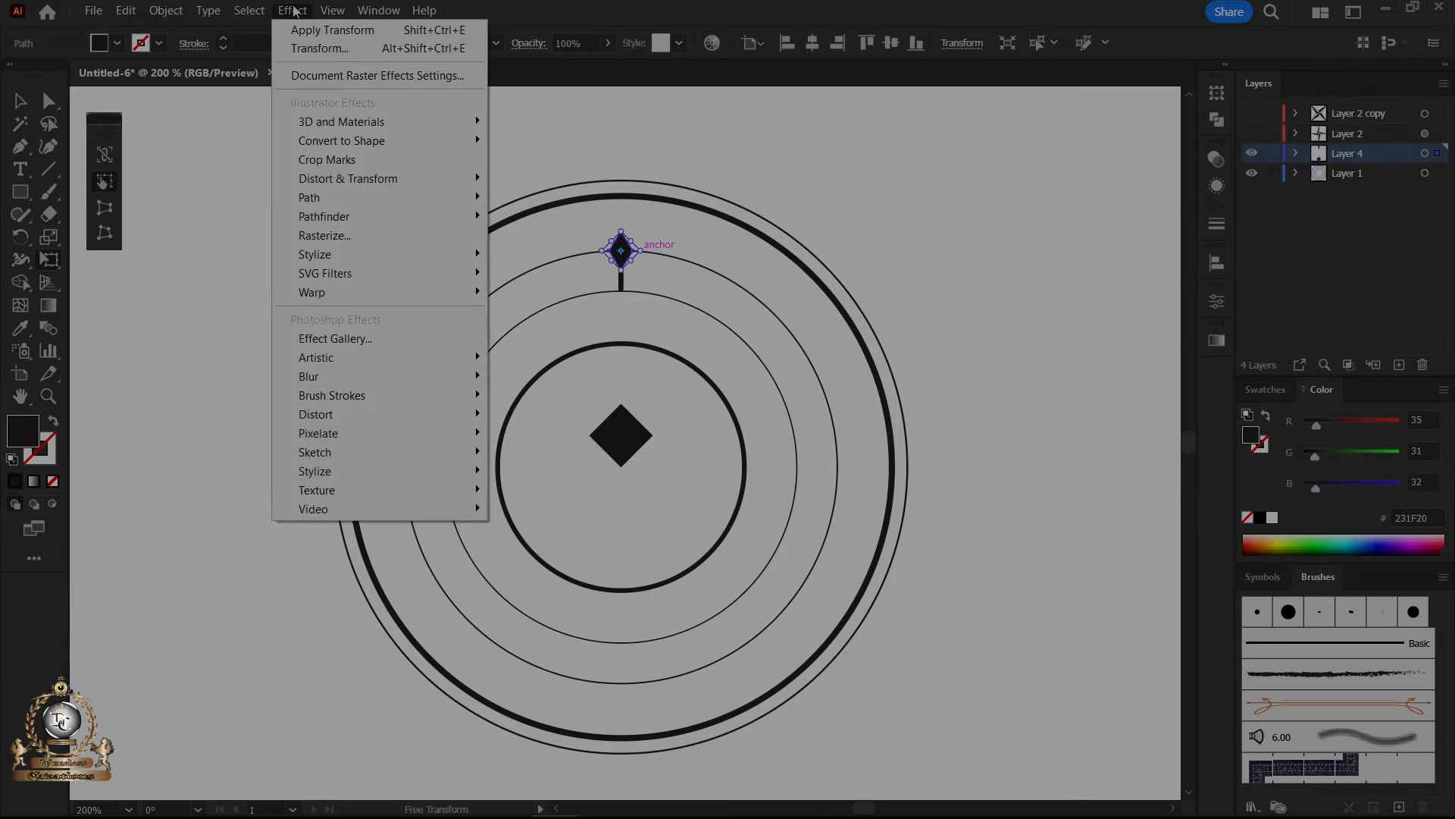
{"action": "mouse_move", "coordinate": [365, 180]}
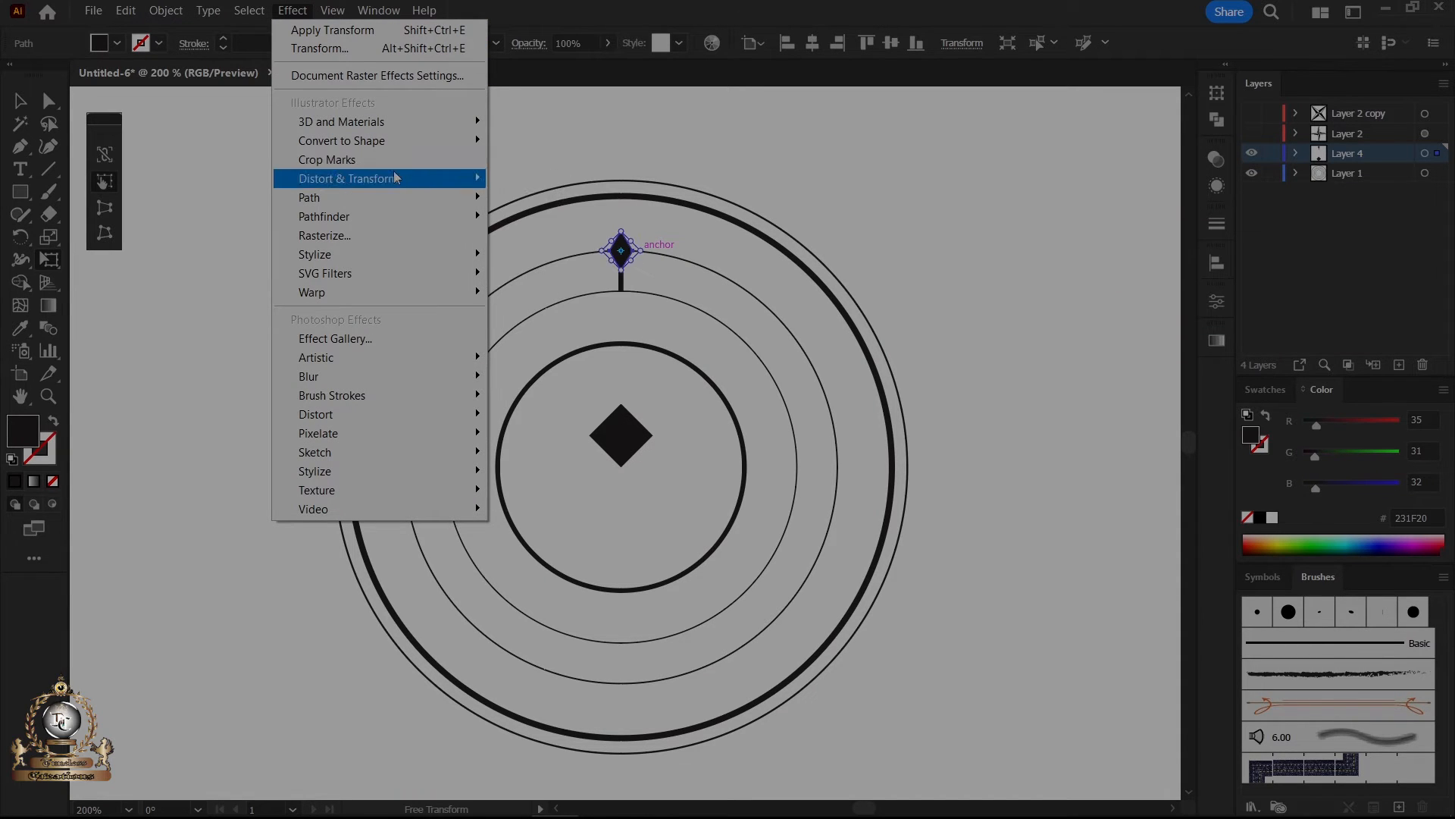
{"action": "left_click", "coordinate": [551, 199]}
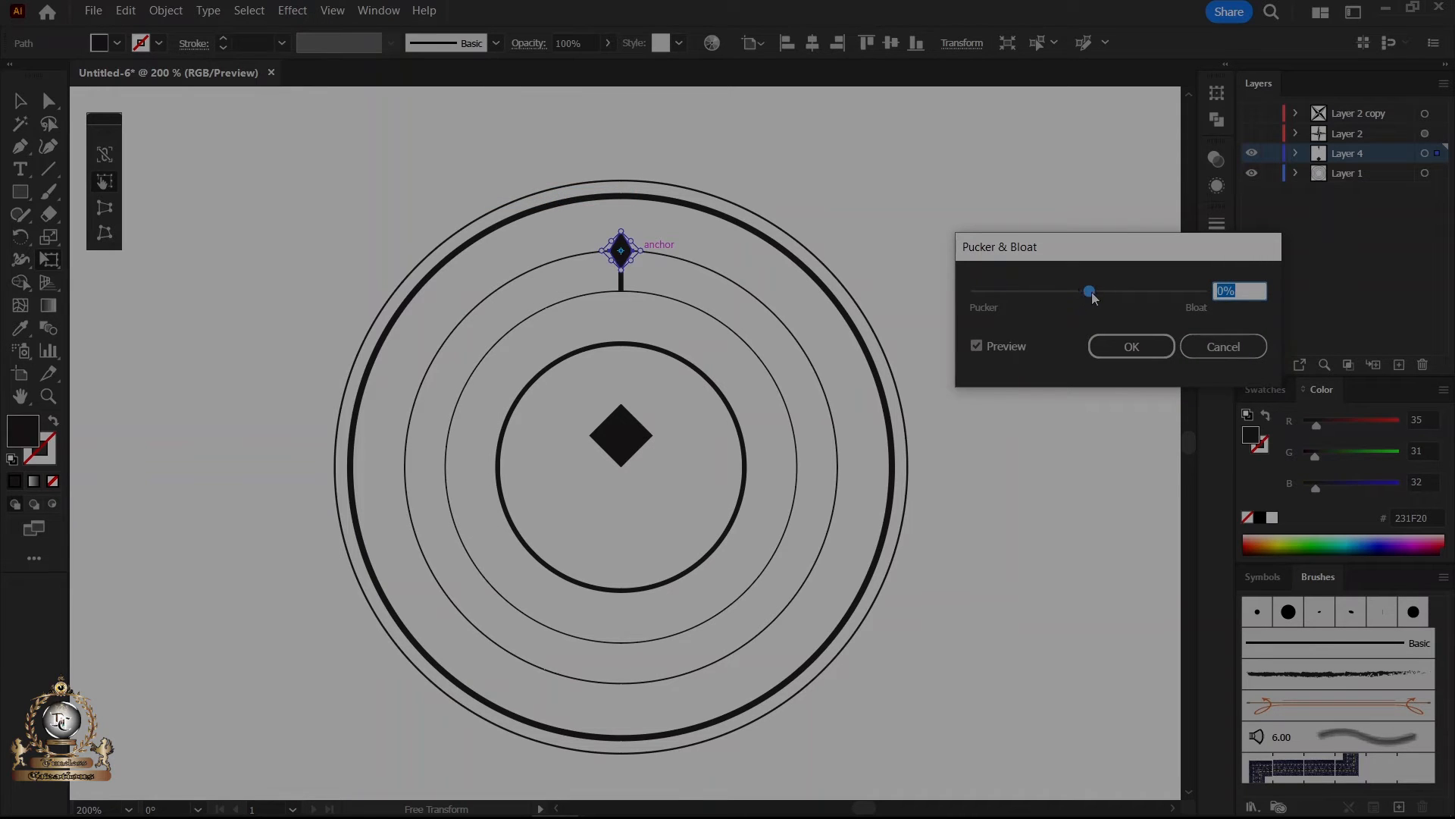
{"action": "left_click_drag", "start_coordinate": [1093, 297], "coordinate": [1062, 291]}
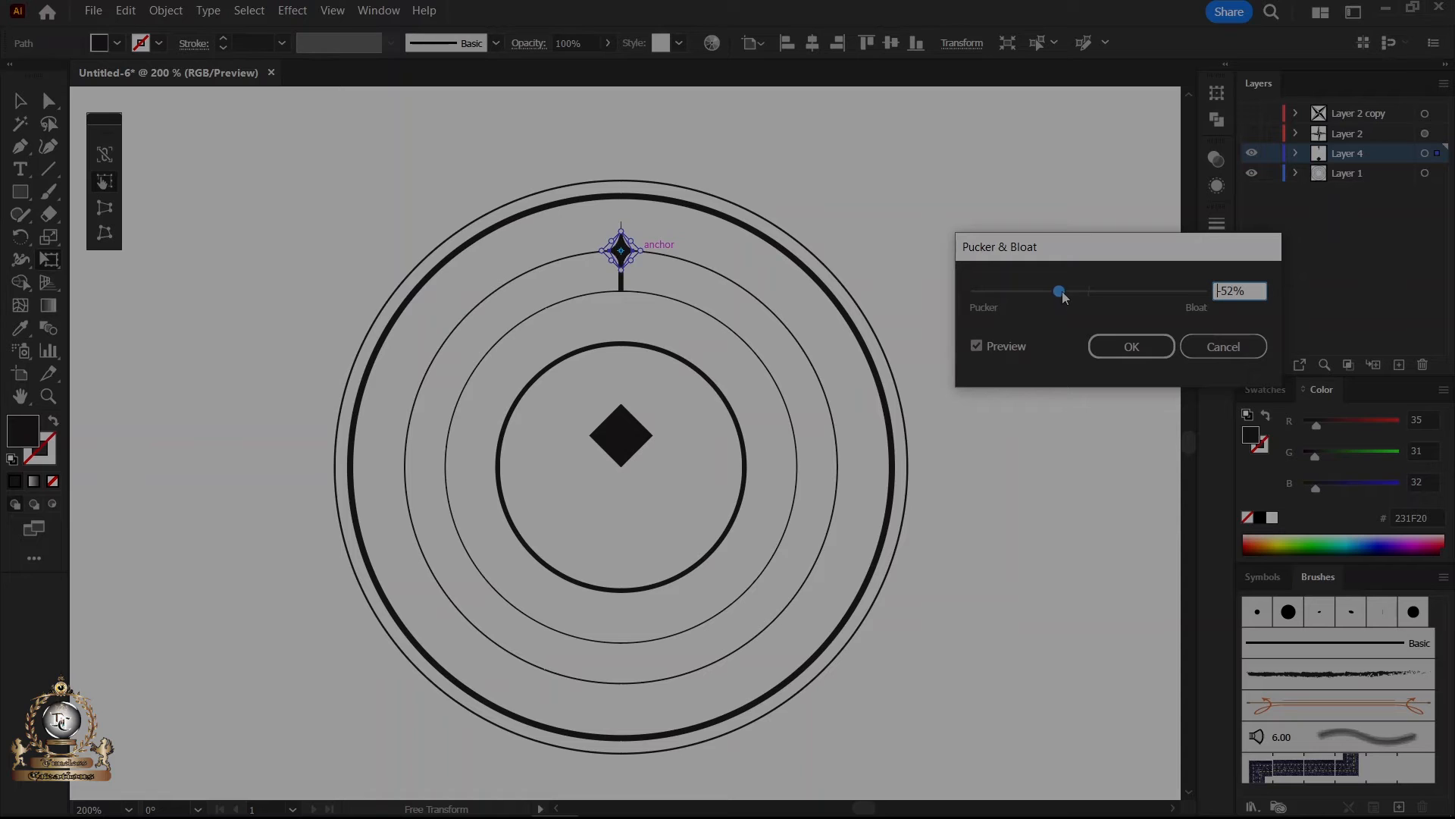
{"action": "left_click", "coordinate": [1132, 348]}
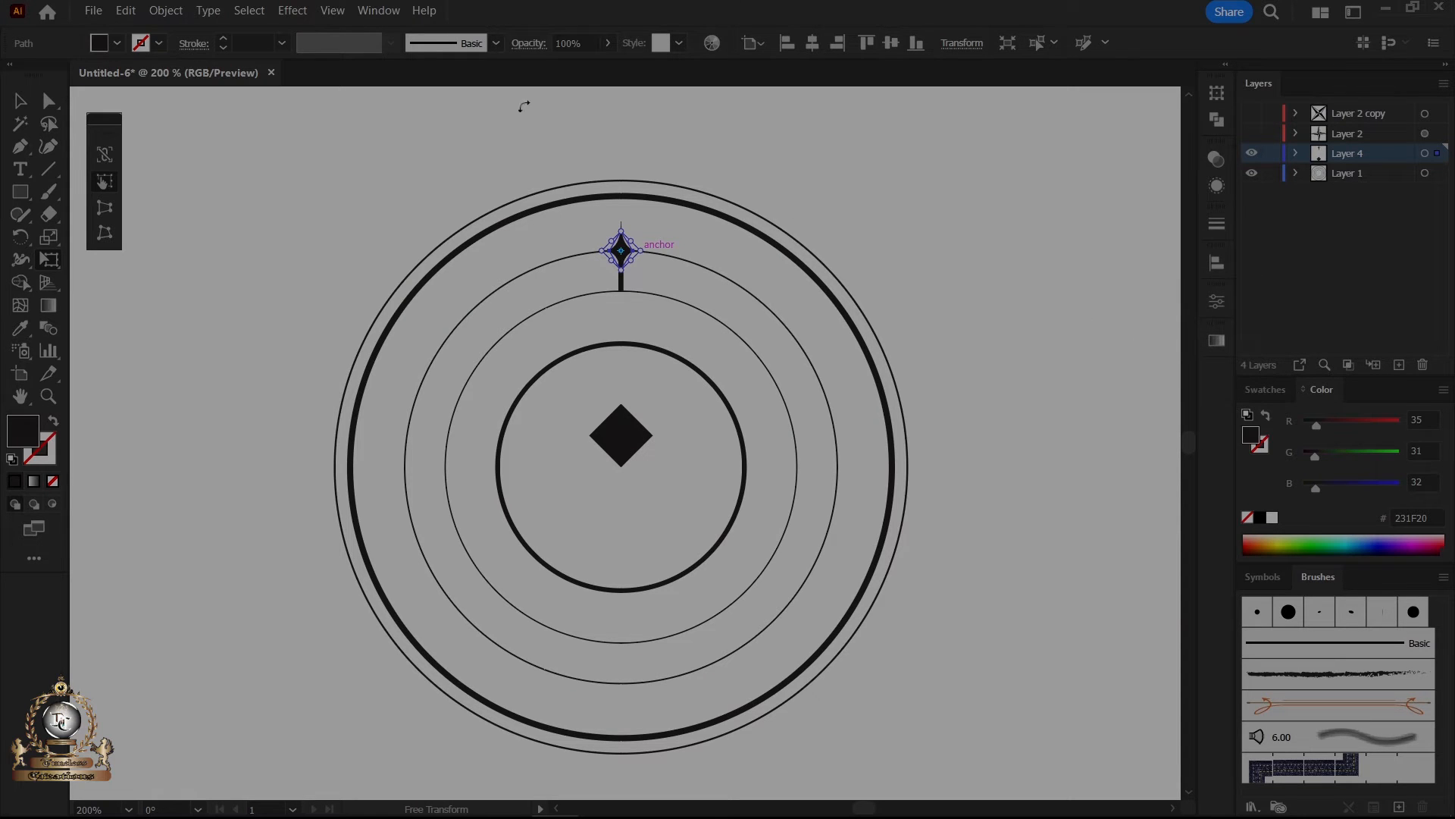
Expand the appearance of the puckered diamond at the top of the bar.
{"action": "left_click", "coordinate": [158, 11]}
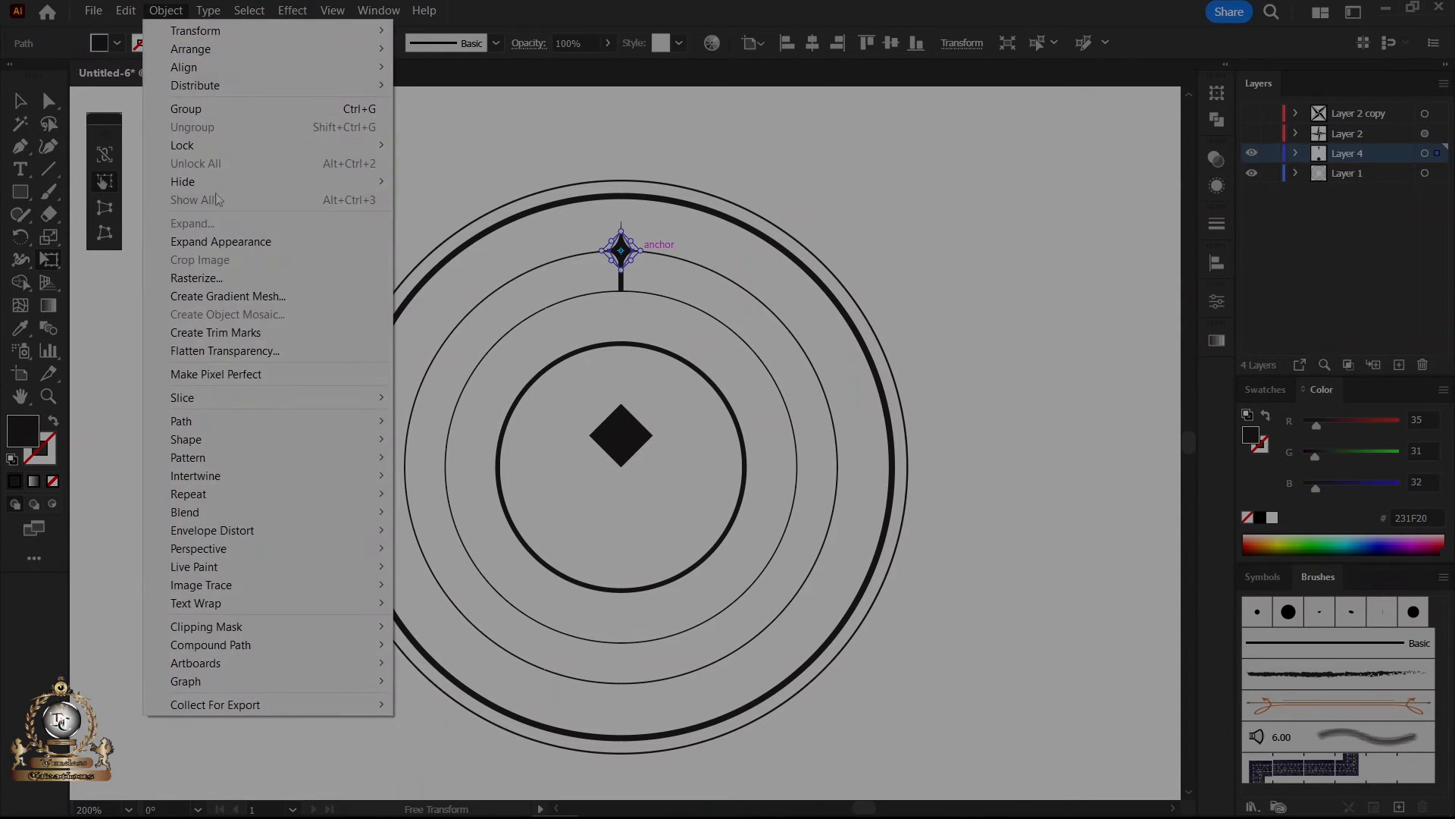
{"action": "left_click", "coordinate": [241, 243]}
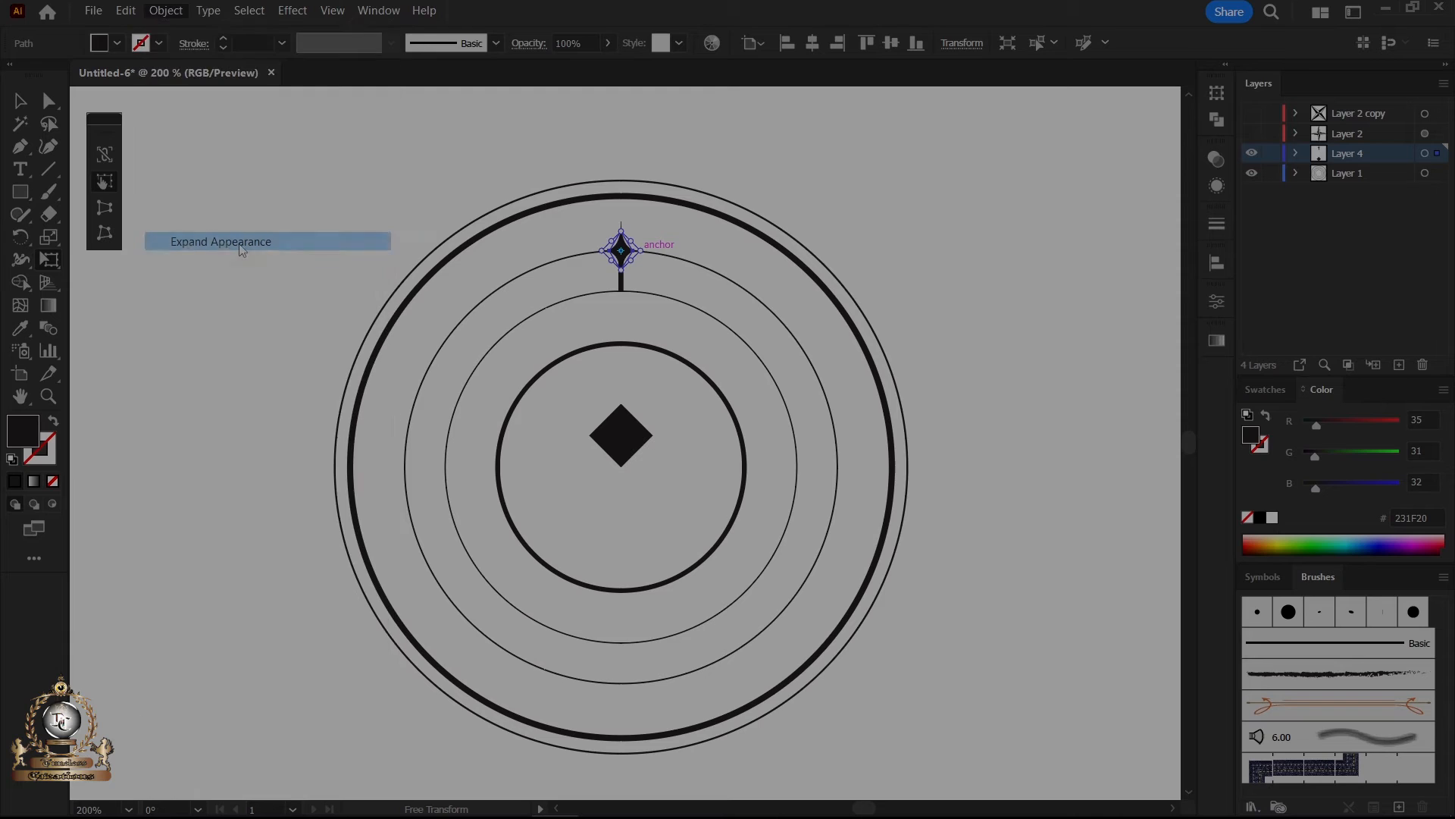
{"action": "left_click", "coordinate": [20, 100]}
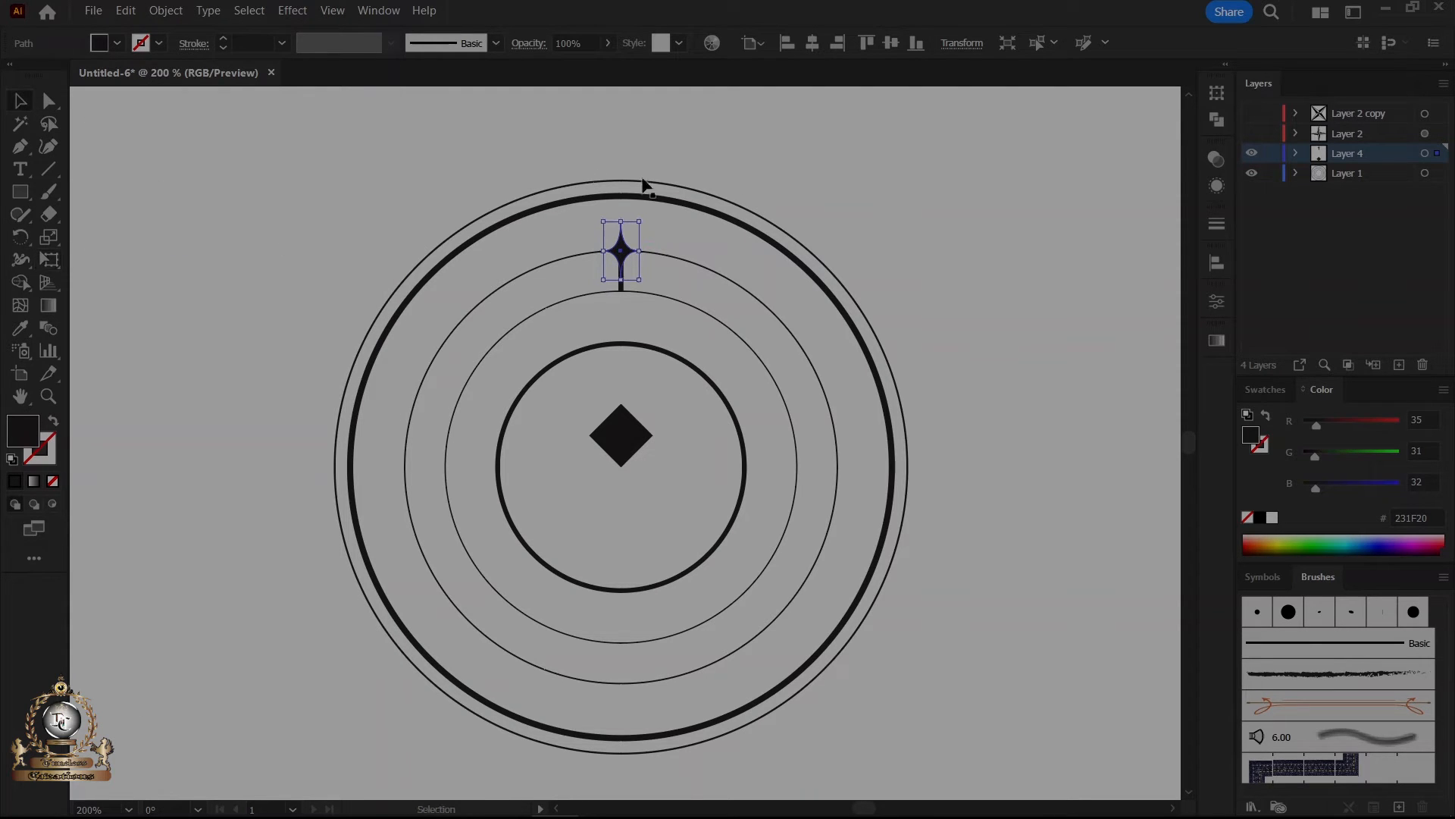
Apply a Transform effect to all of Layer 4 with a 15° rotation, 27 copies and the bottom-centre reference point.
{"action": "left_click", "coordinate": [1425, 155]}
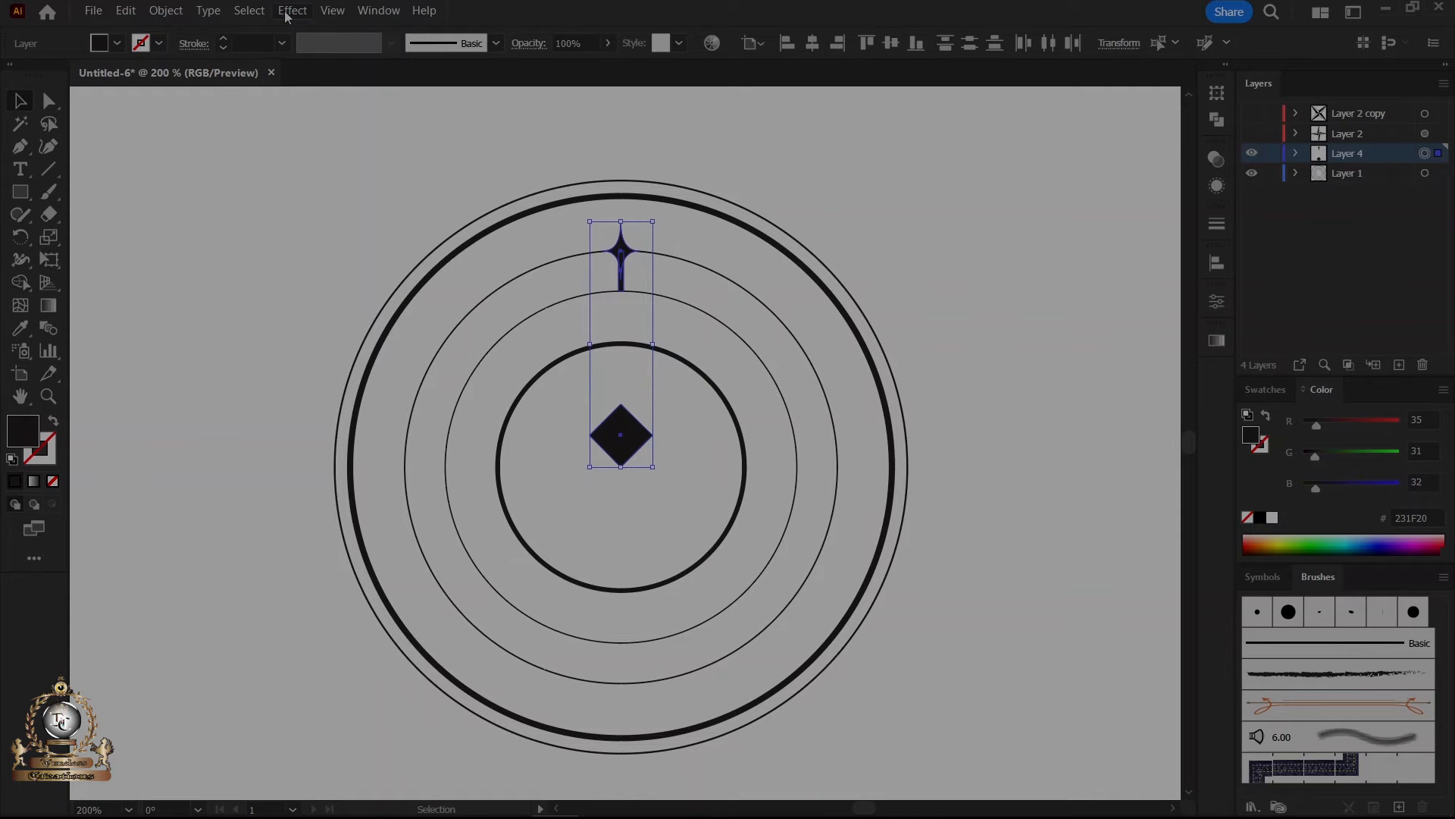
{"action": "left_click", "coordinate": [287, 13]}
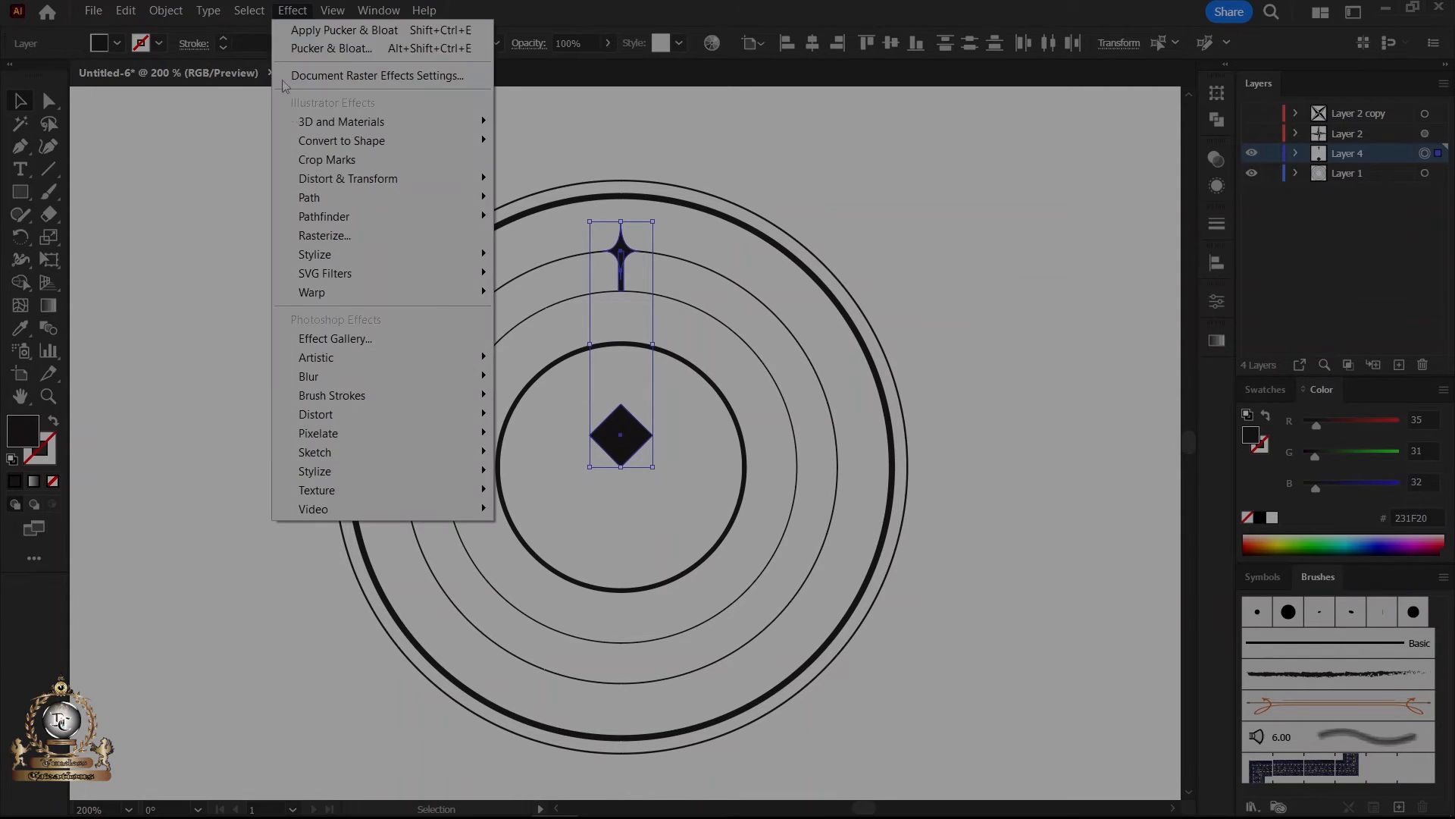
{"action": "mouse_move", "coordinate": [338, 182]}
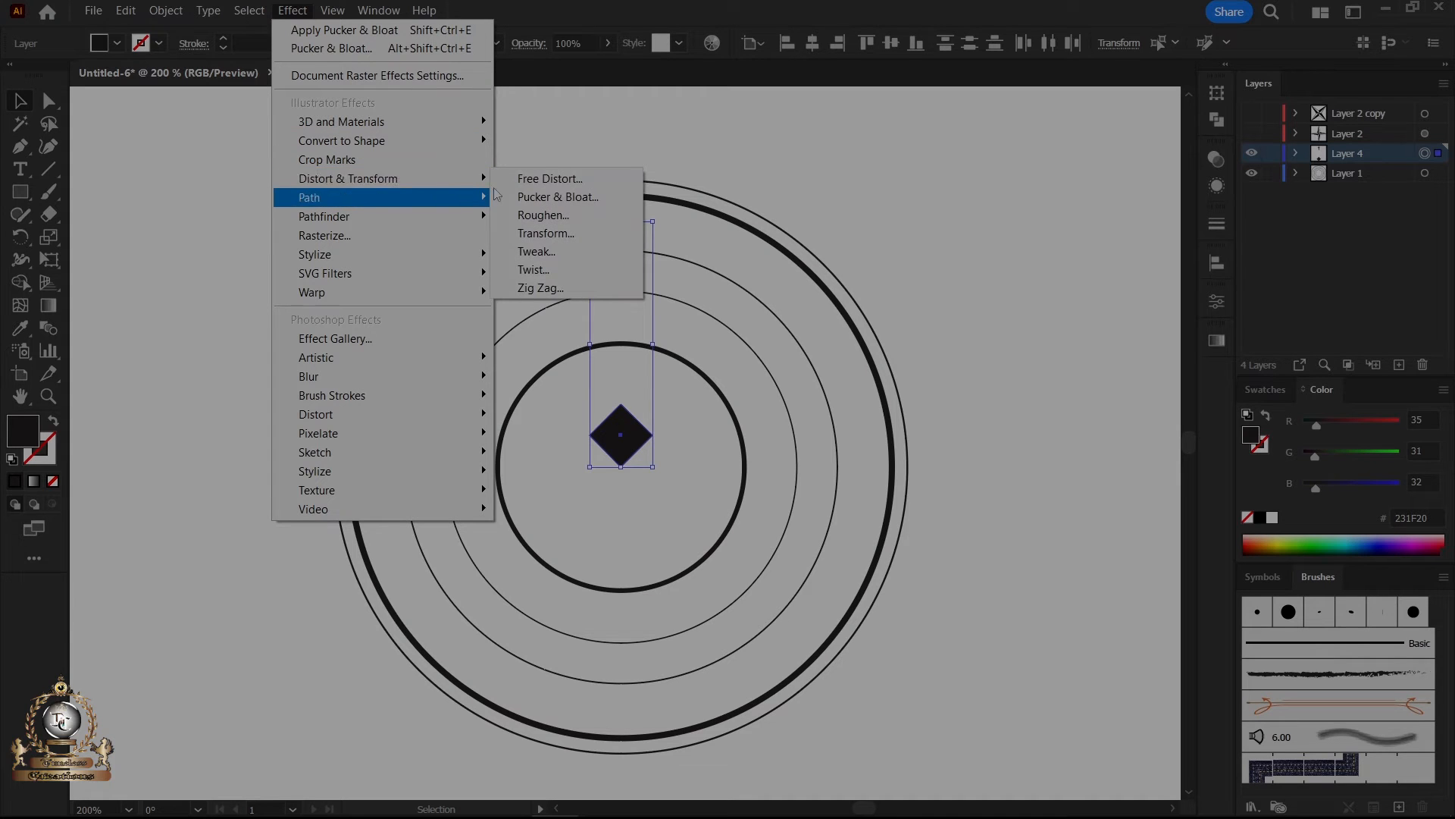
{"action": "left_click", "coordinate": [552, 233]}
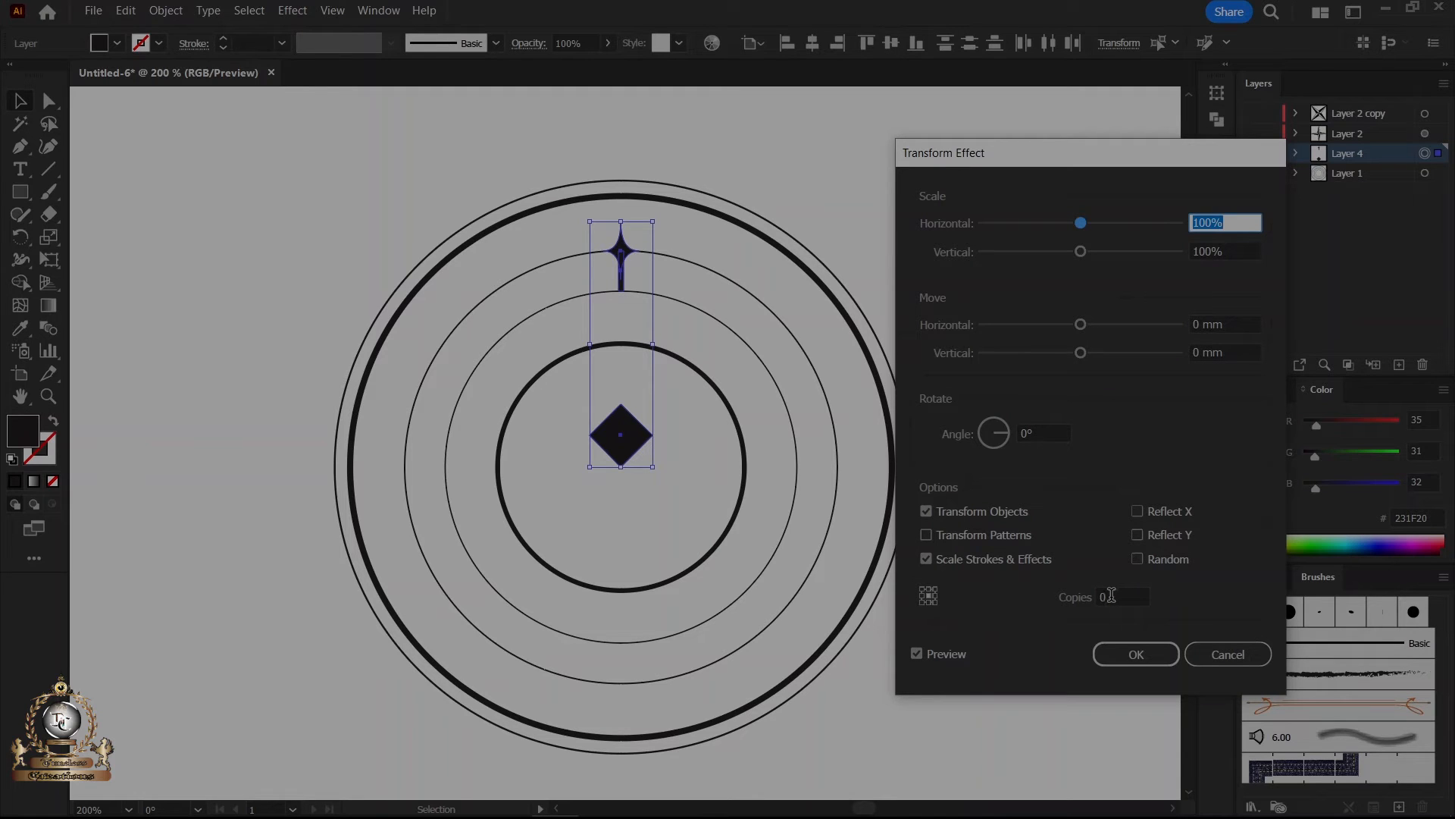
{"action": "left_click", "coordinate": [1059, 430]}
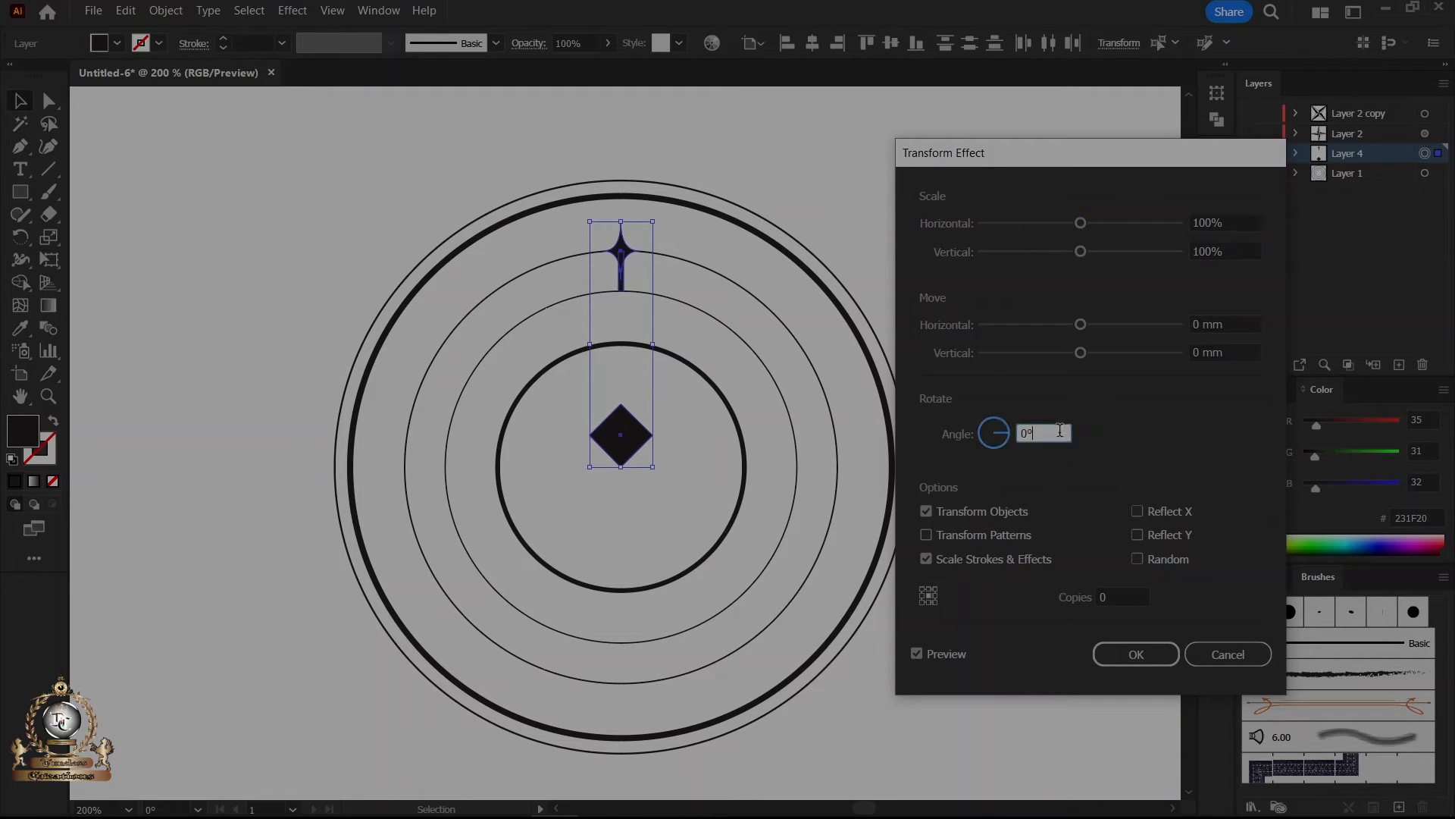
{"action": "left_click_drag", "start_coordinate": [1050, 431], "coordinate": [1010, 438]}
{"action": "type", "text": "15"}
{"action": "left_click", "coordinate": [917, 654]}
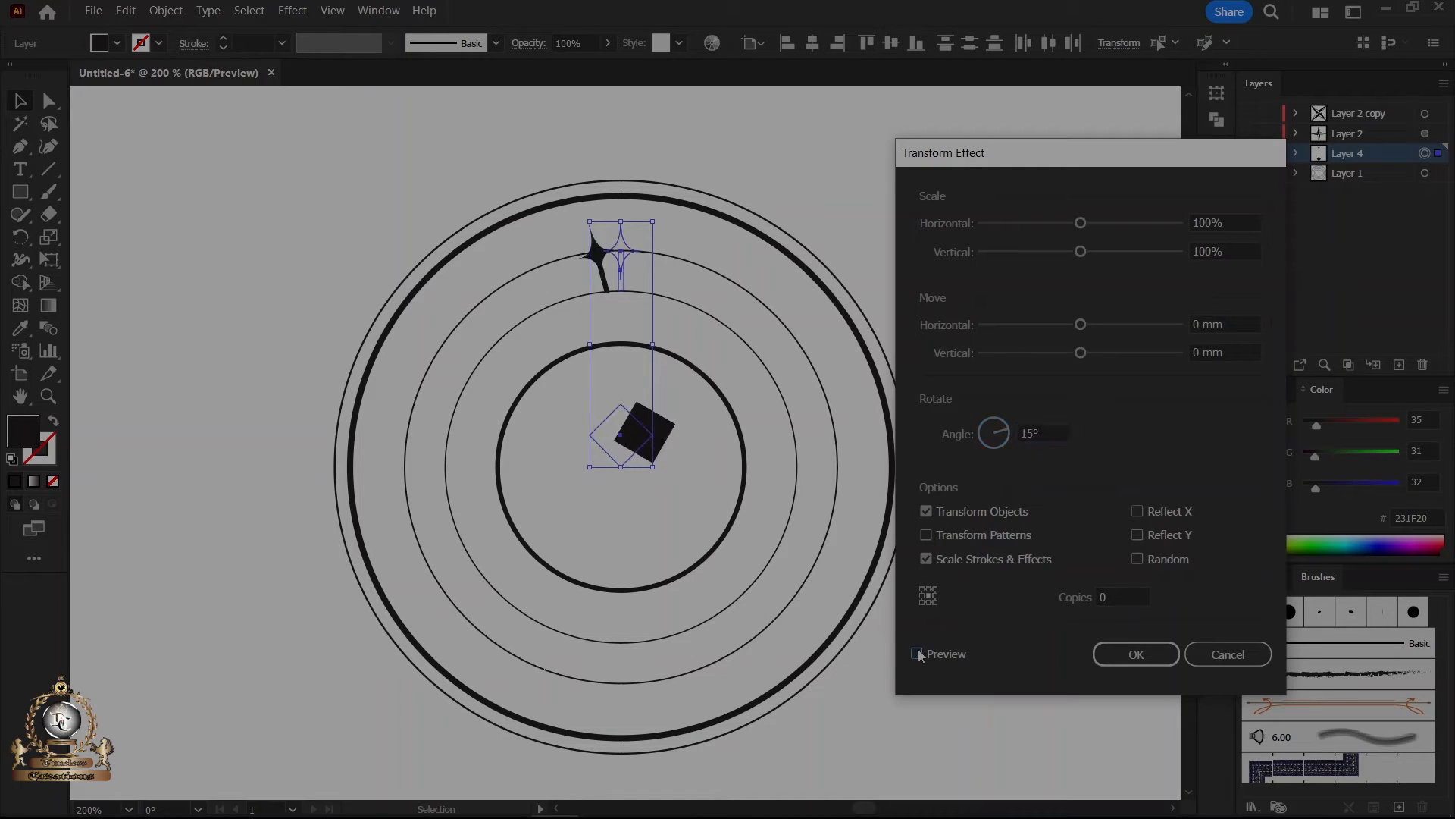
{"action": "left_click_drag", "start_coordinate": [1128, 595], "coordinate": [1068, 601]}
{"action": "left_click", "coordinate": [917, 655]}
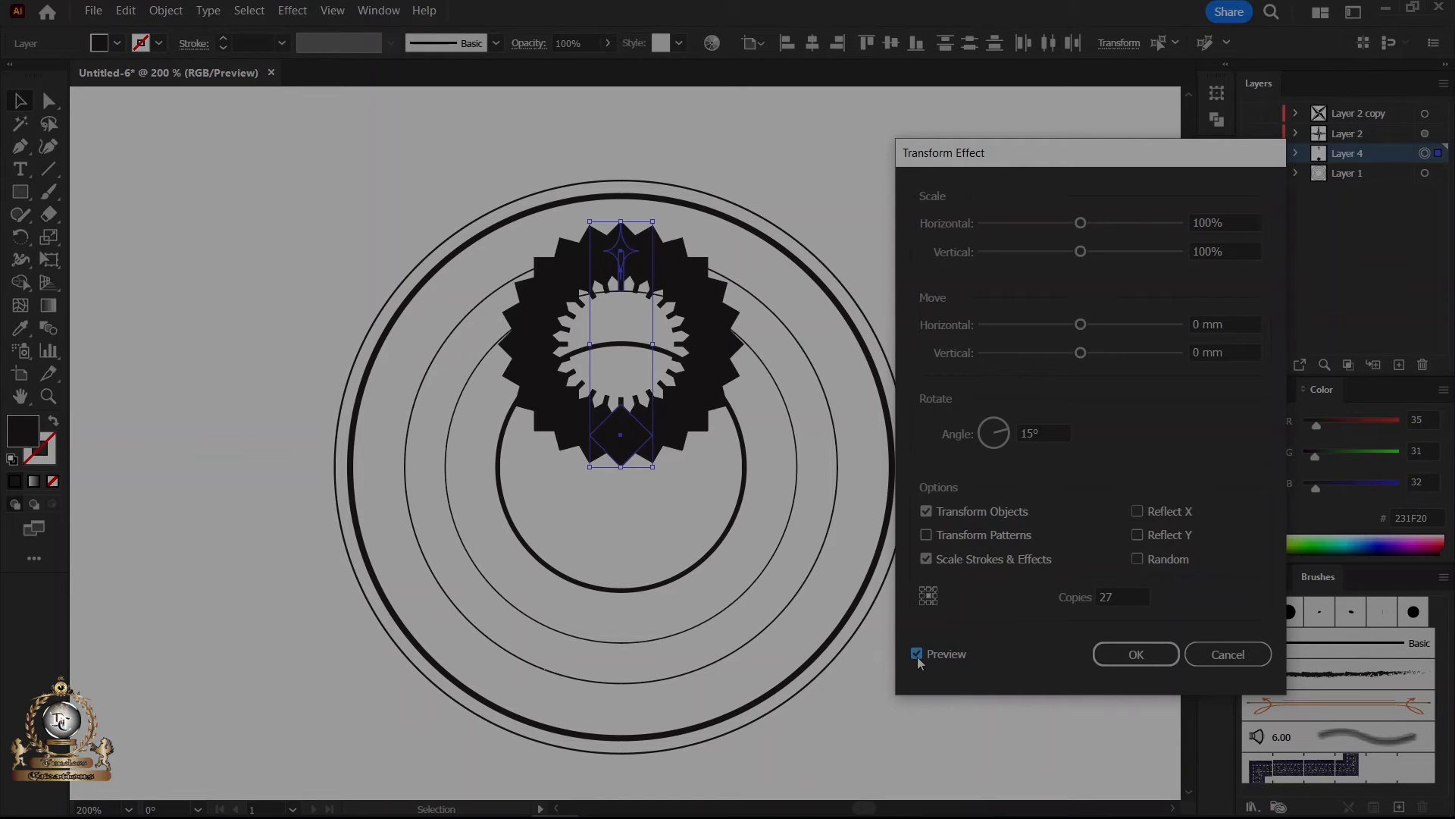
{"action": "left_click", "coordinate": [929, 602]}
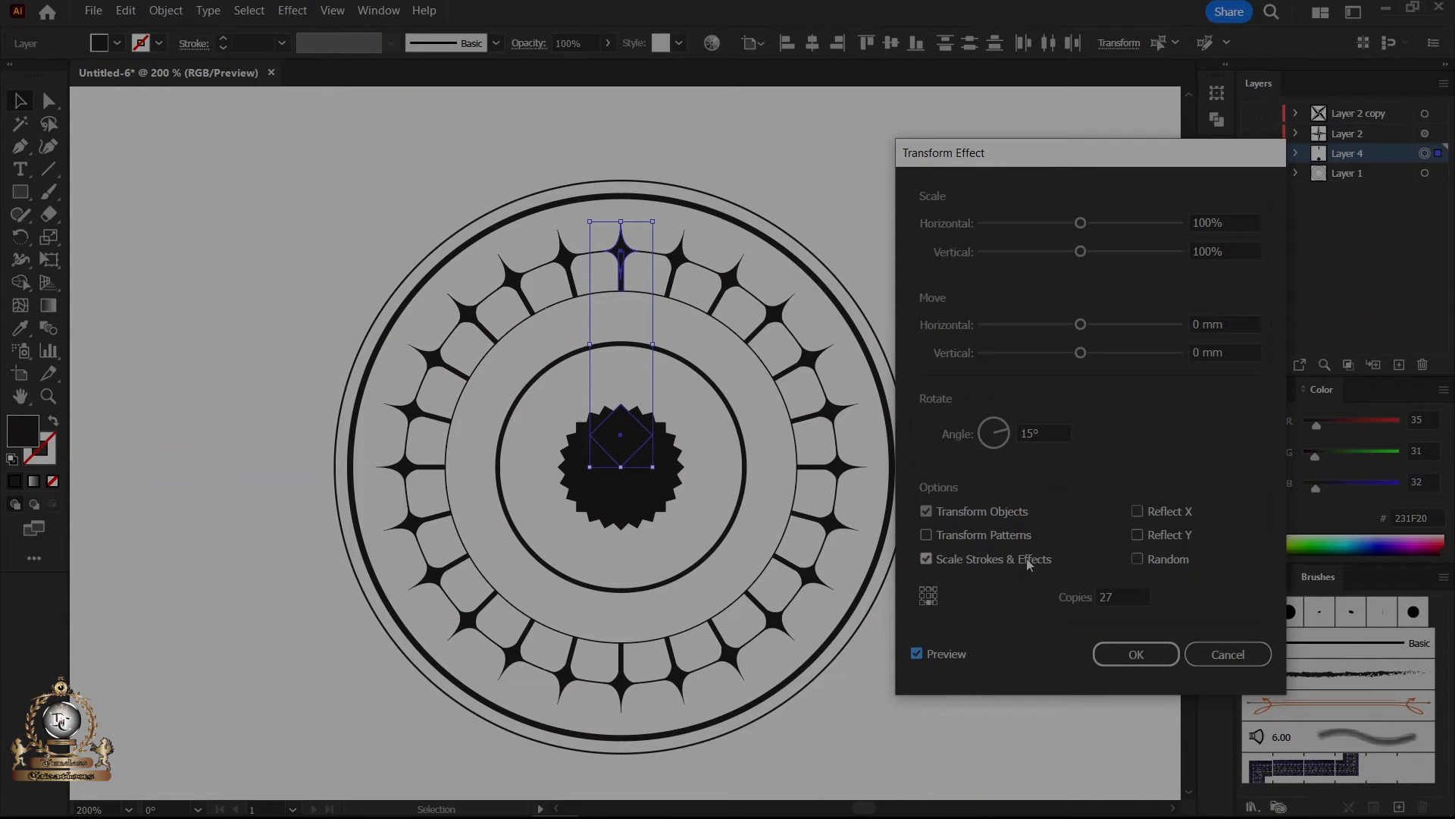
{"action": "left_click", "coordinate": [1137, 653]}
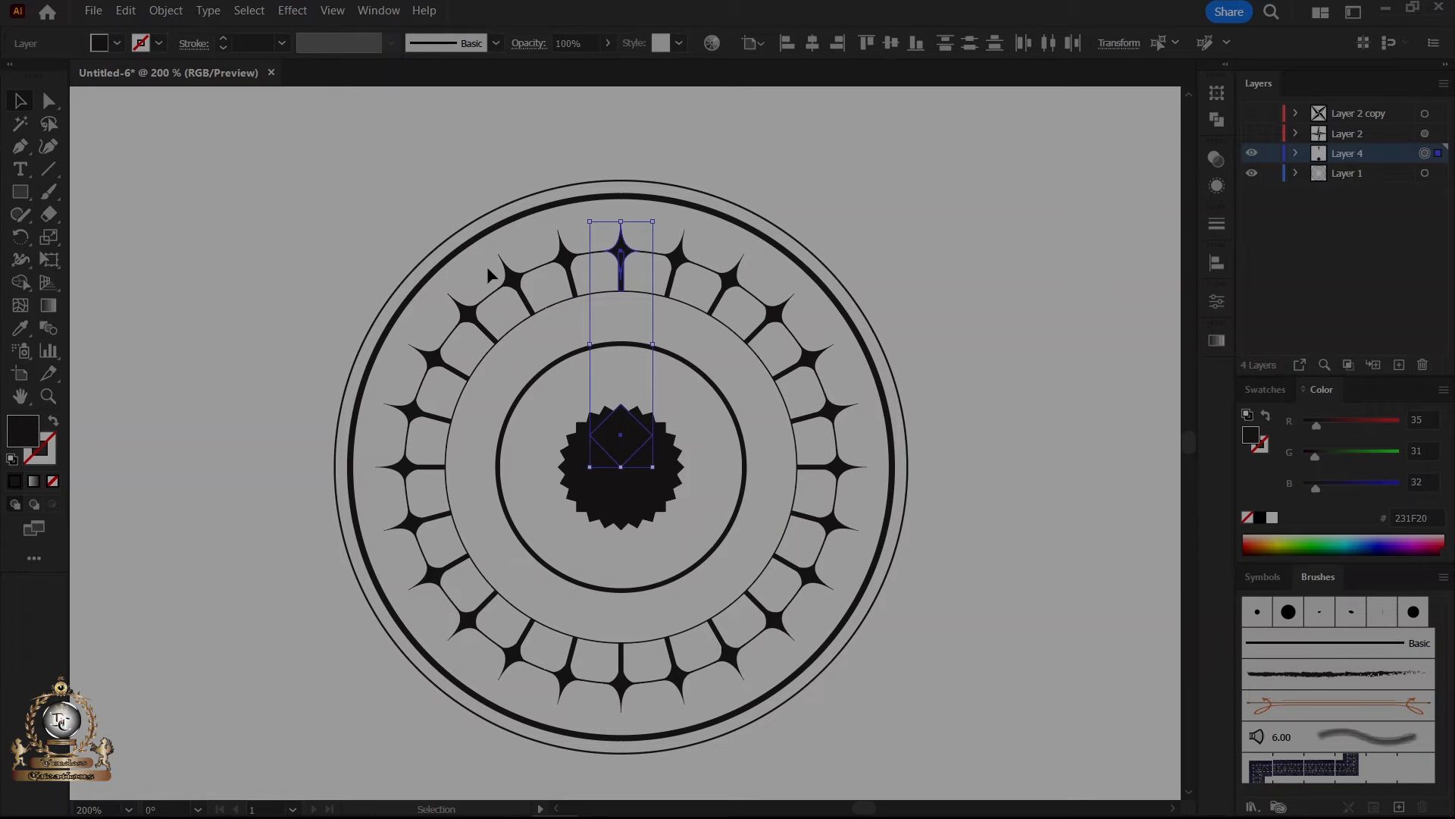
Show Layer 2 and Layer 2 copy to check the stars against the tick marks, and hide both layers again.
{"action": "left_click", "coordinate": [1253, 134]}
{"action": "left_click", "coordinate": [1252, 114]}
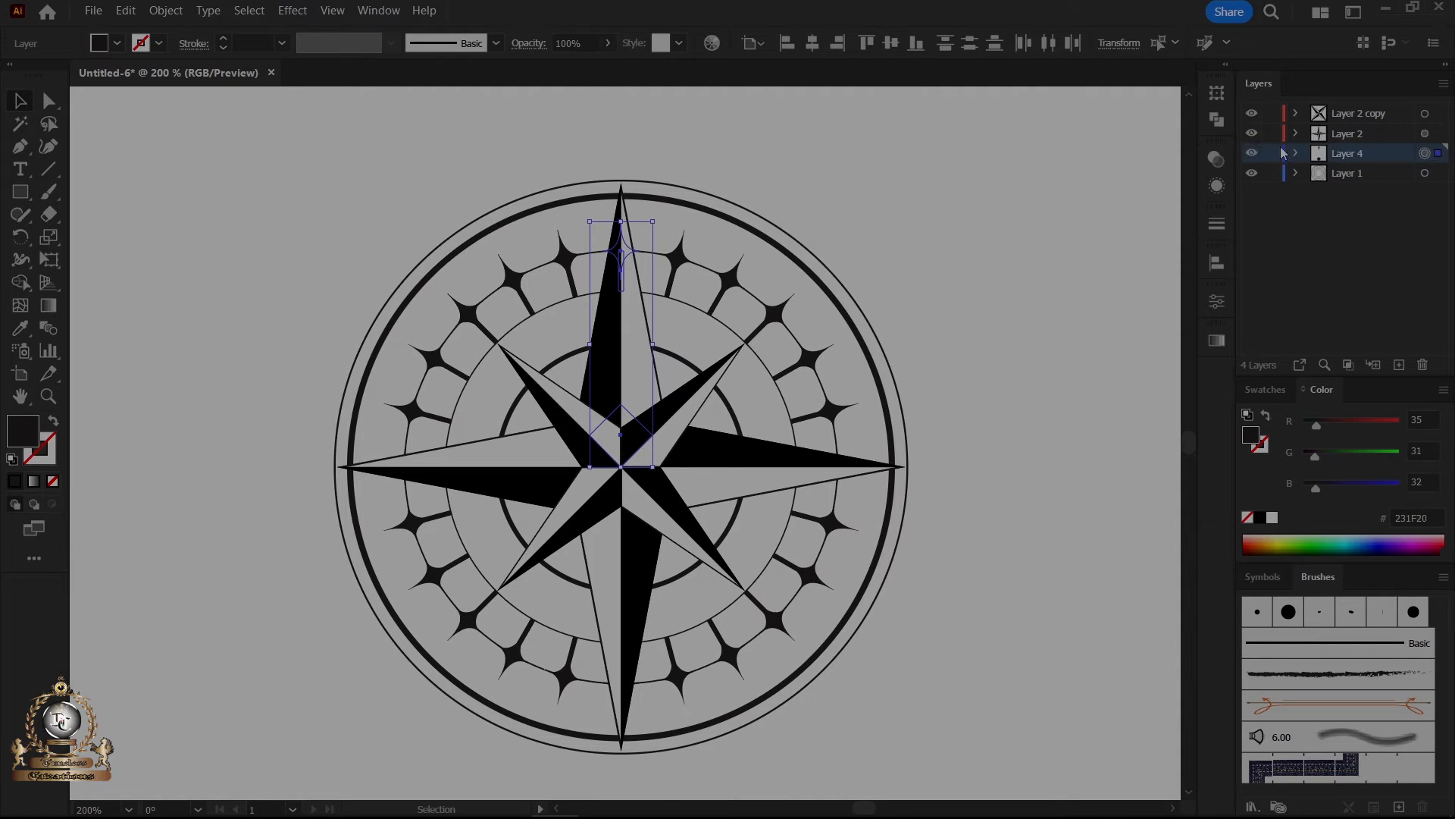
{"action": "left_click", "coordinate": [1252, 133]}
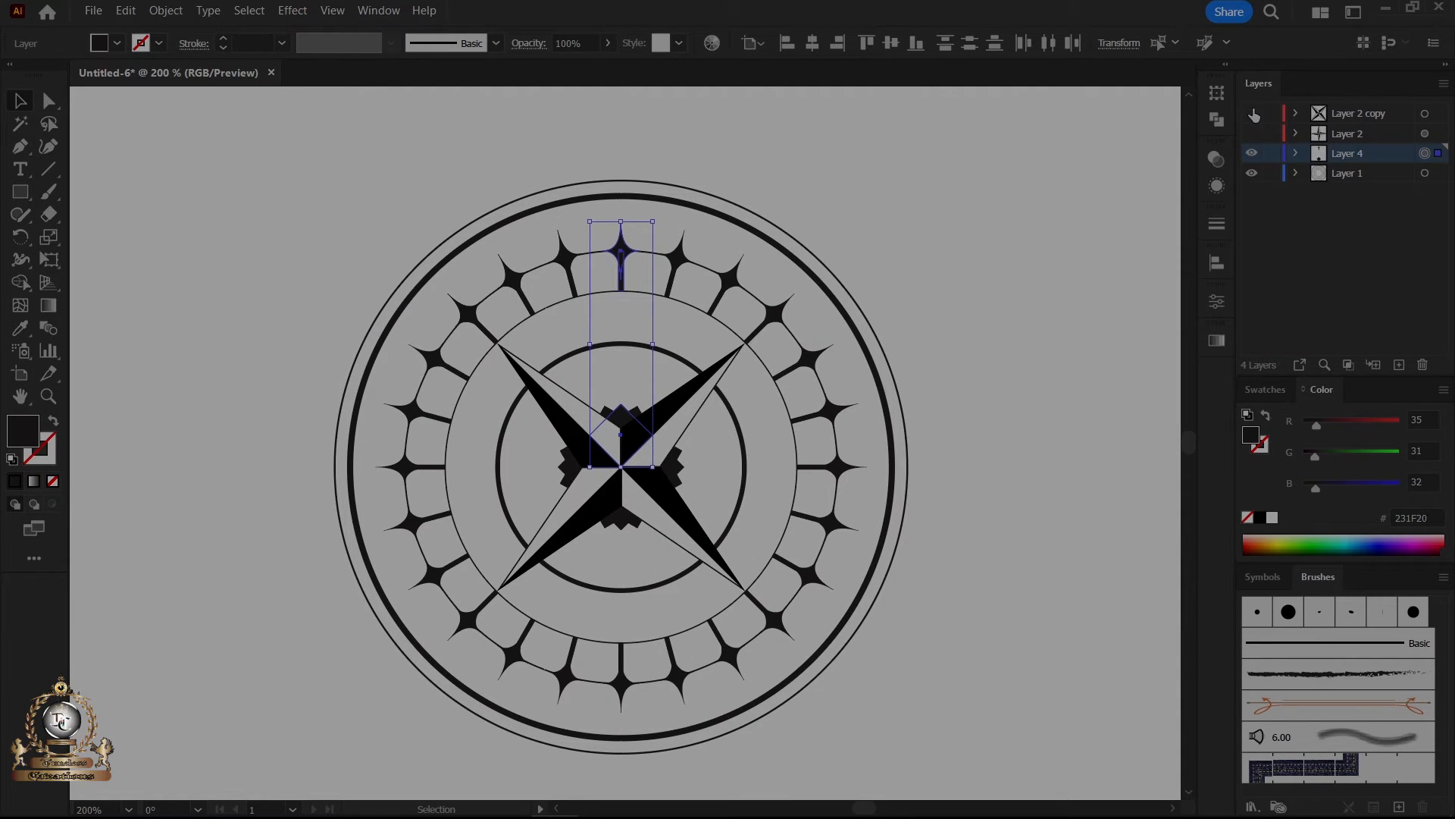
{"action": "left_click", "coordinate": [1252, 113]}
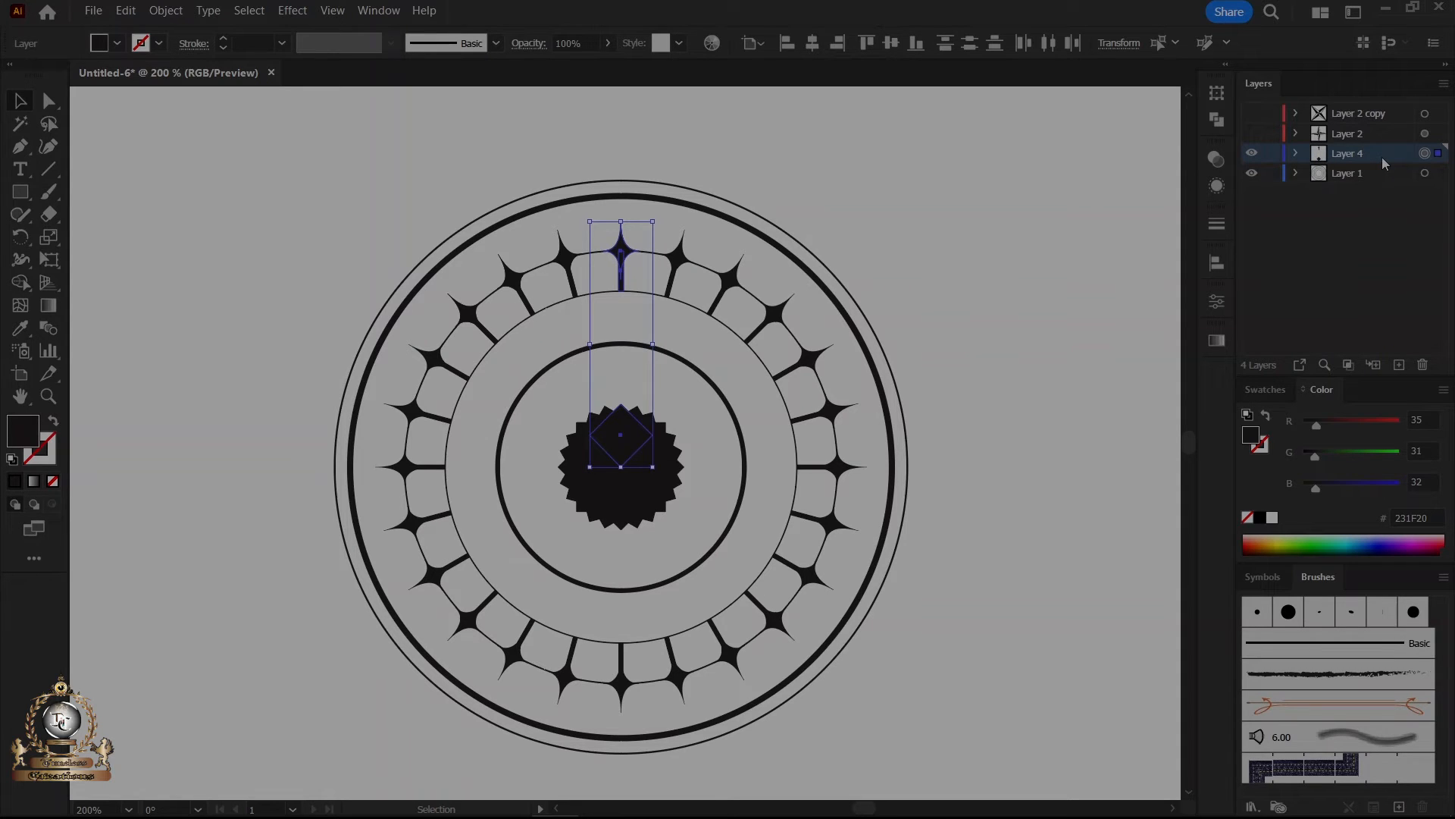
Duplicate Layer 4 and delete the small puckered star path from the copy.
{"action": "left_click_drag", "start_coordinate": [1381, 157], "coordinate": [1403, 371]}
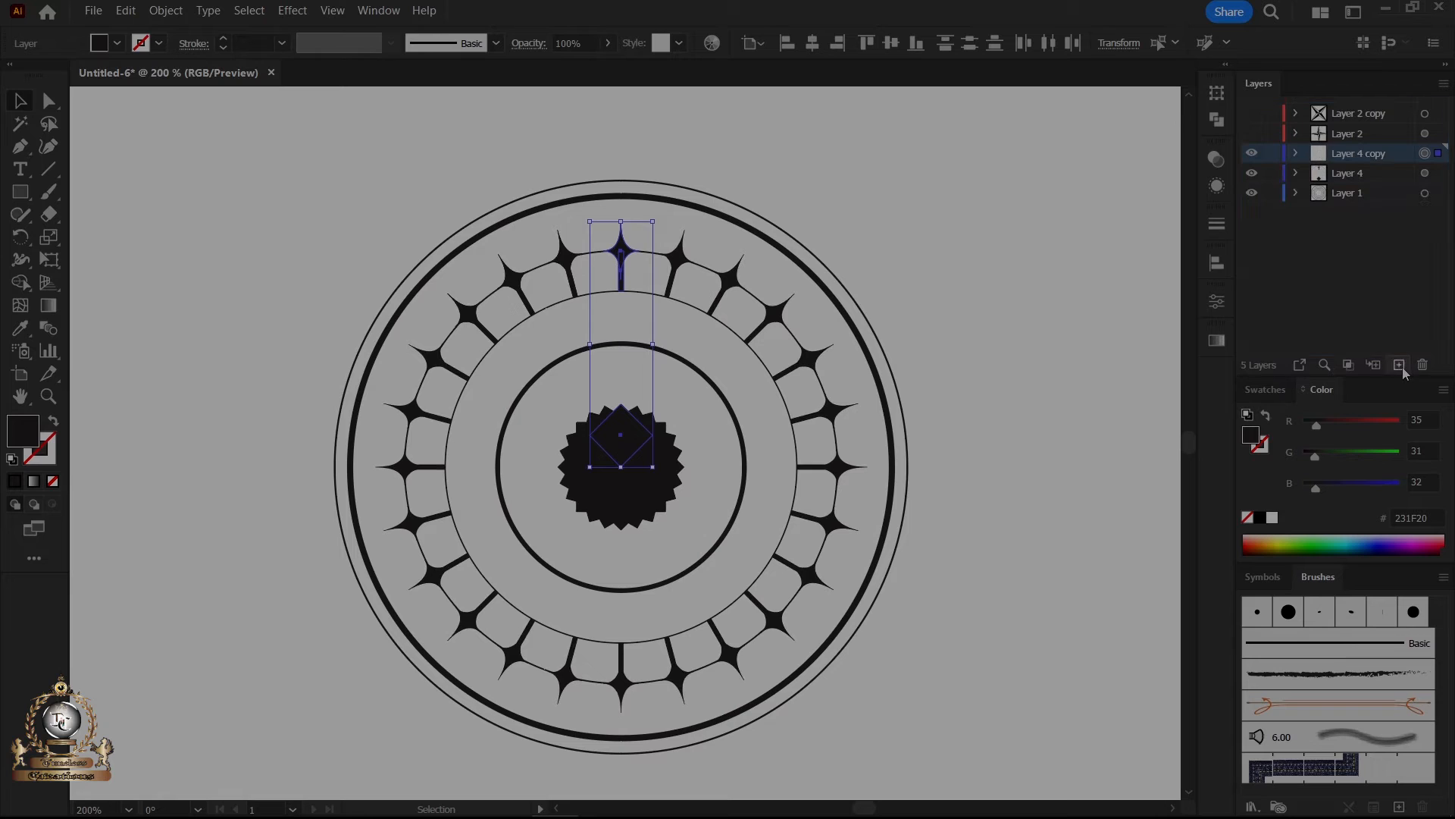
{"action": "left_click", "coordinate": [1296, 153]}
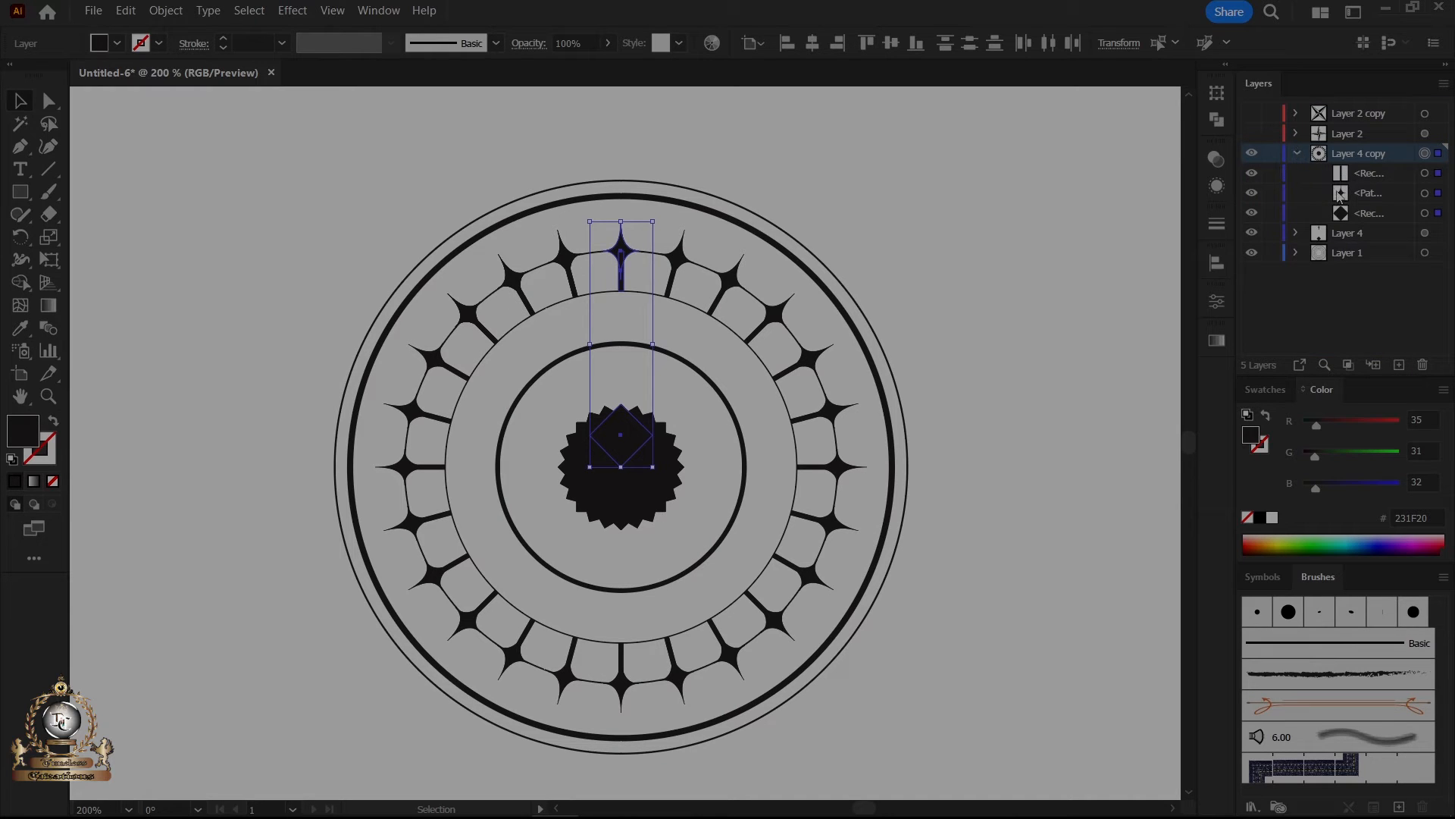
{"action": "left_click", "coordinate": [1377, 195]}
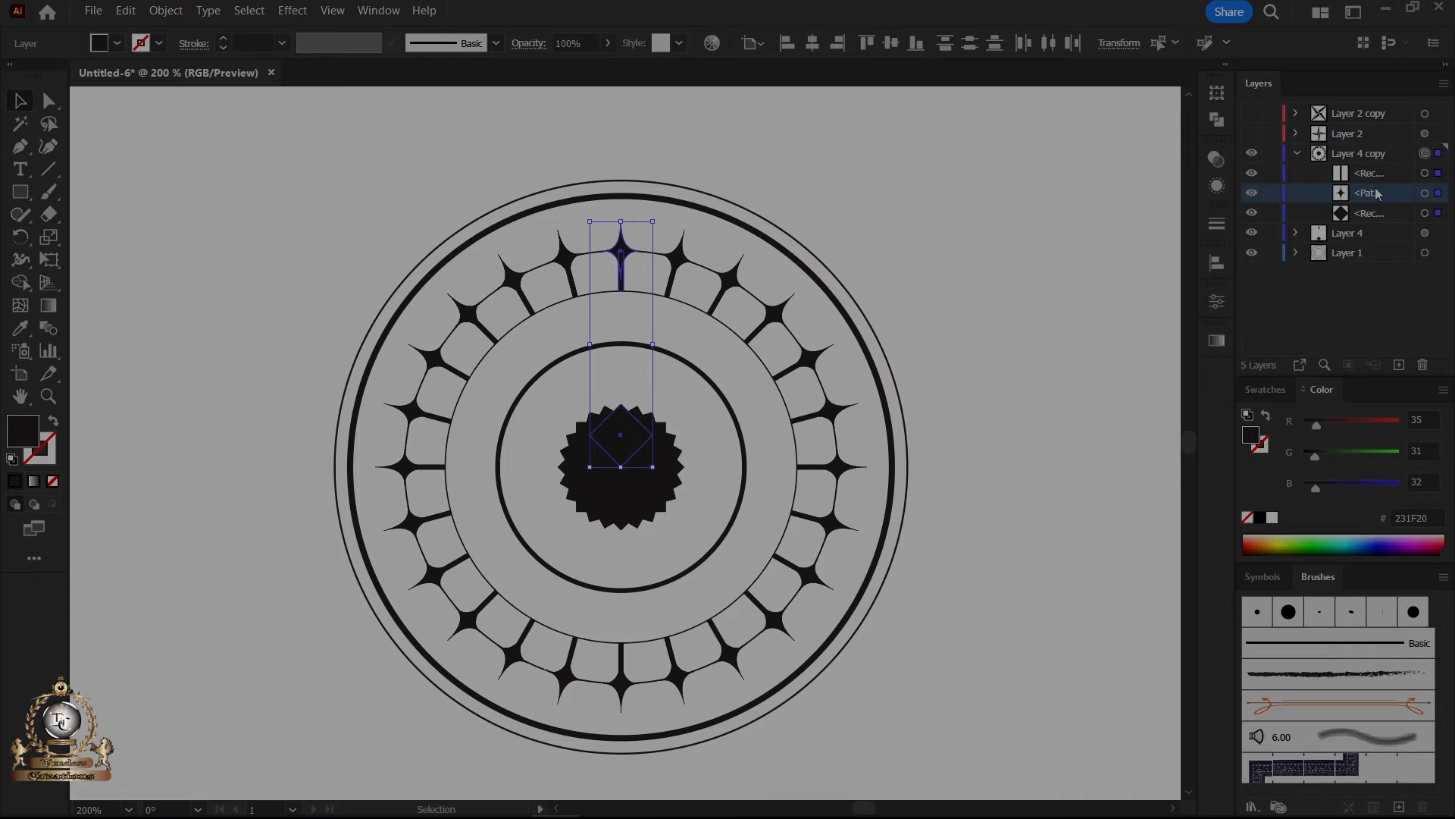
{"action": "left_click_drag", "start_coordinate": [1376, 192], "coordinate": [1422, 365]}
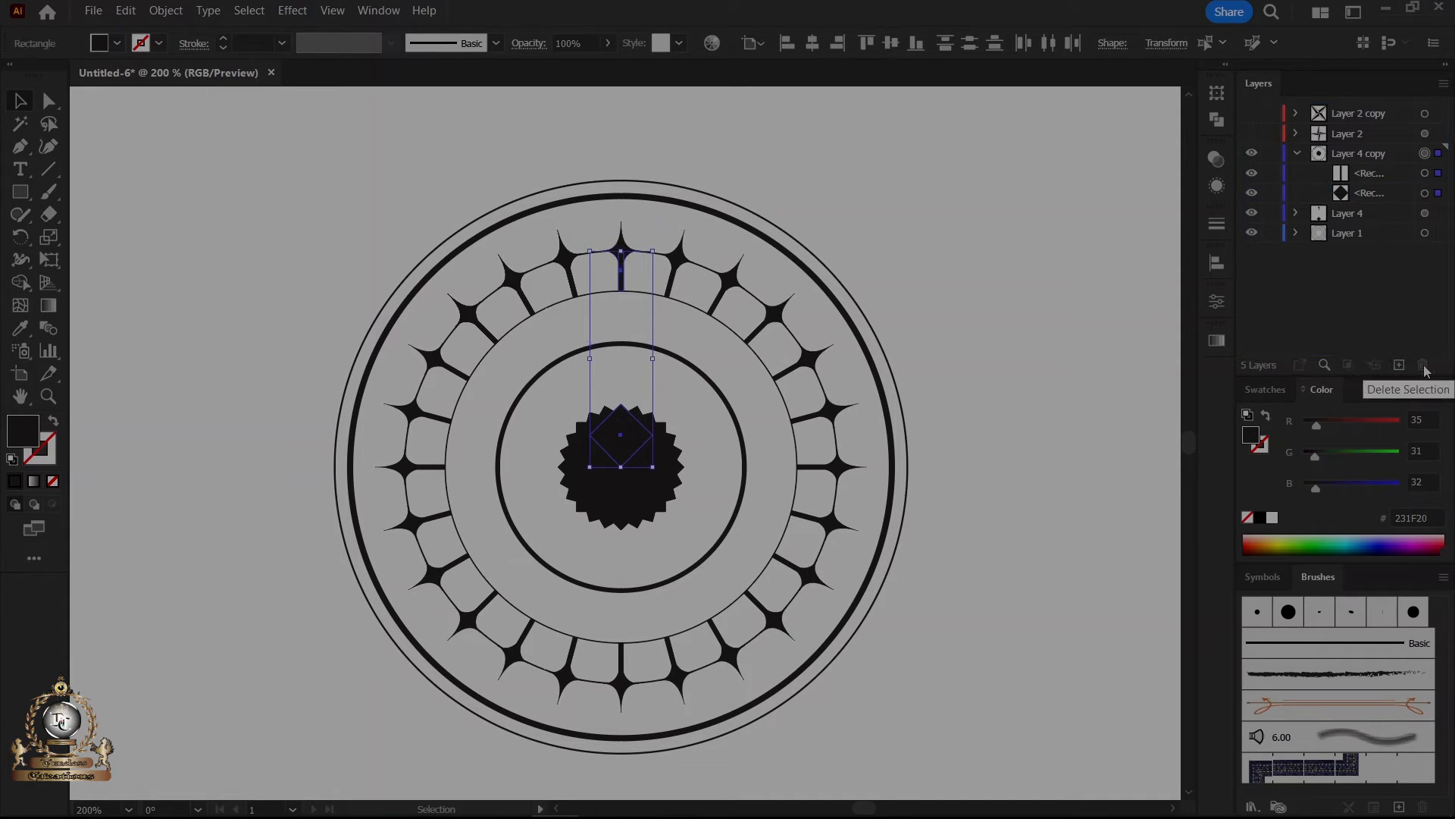
Move the bar in Layer 4 copy straight up until its top end meets the outermost ring.
{"action": "left_click", "coordinate": [1297, 154]}
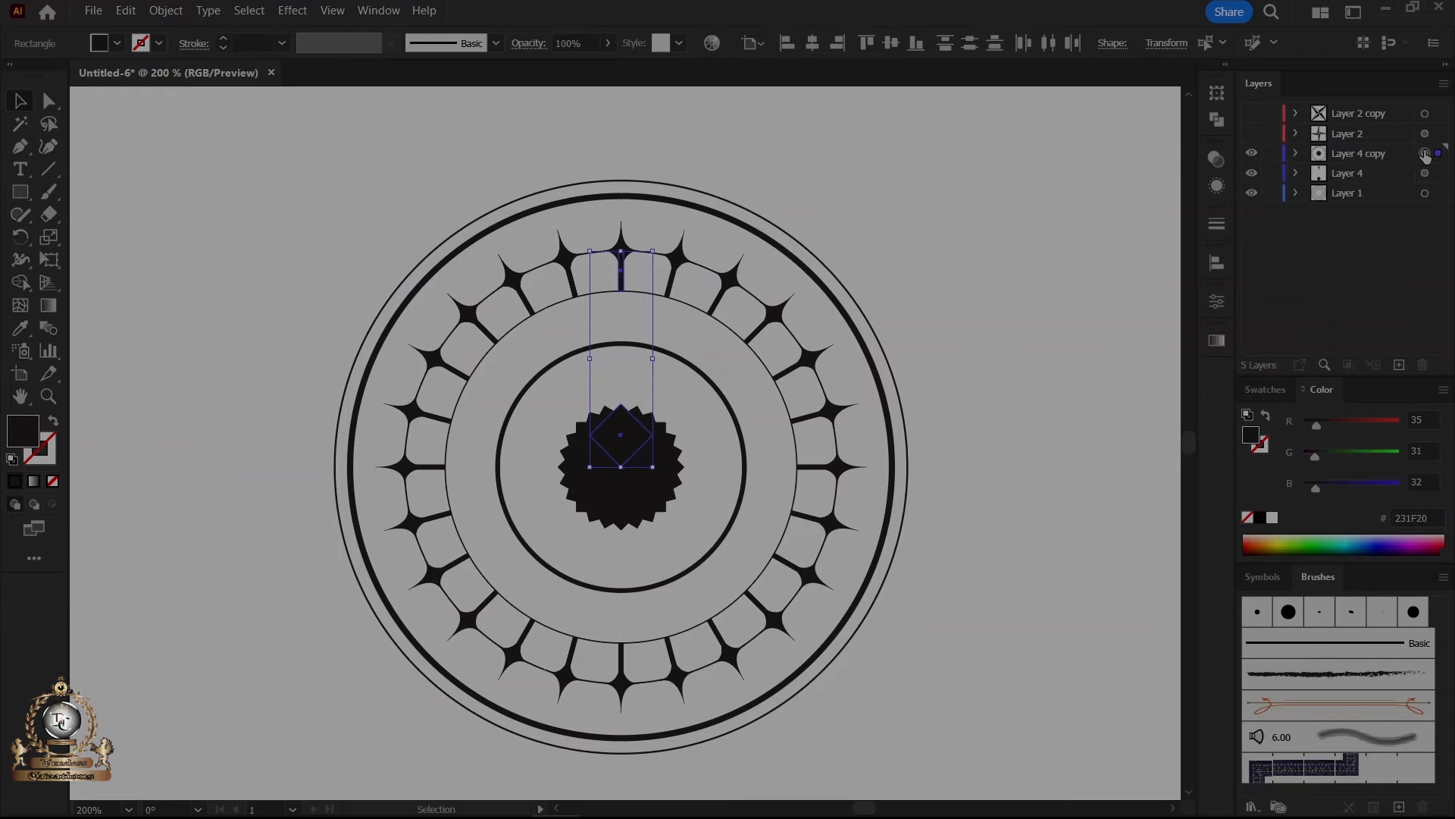
{"action": "left_click", "coordinate": [1297, 154]}
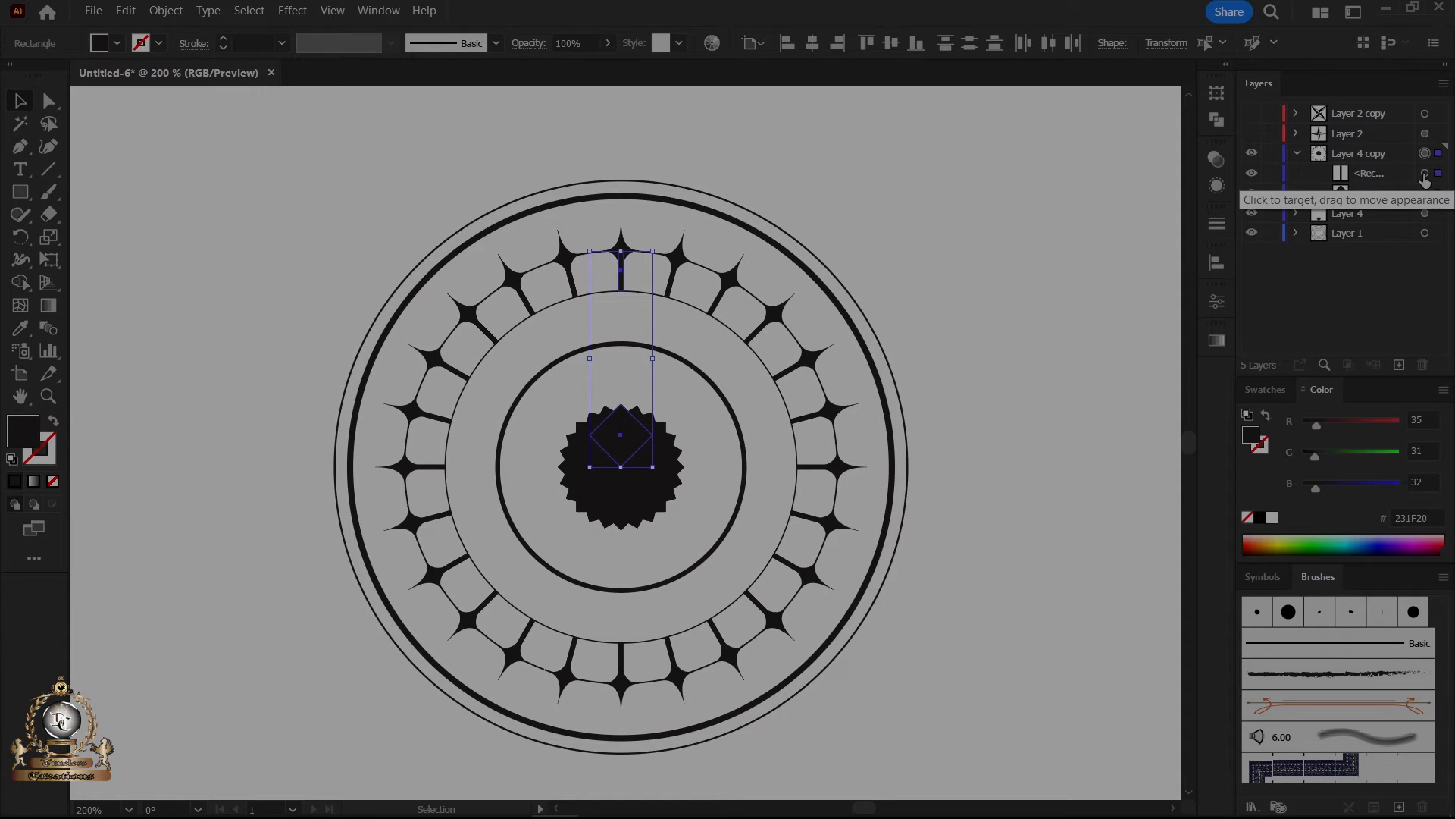
{"action": "left_click", "coordinate": [1424, 174]}
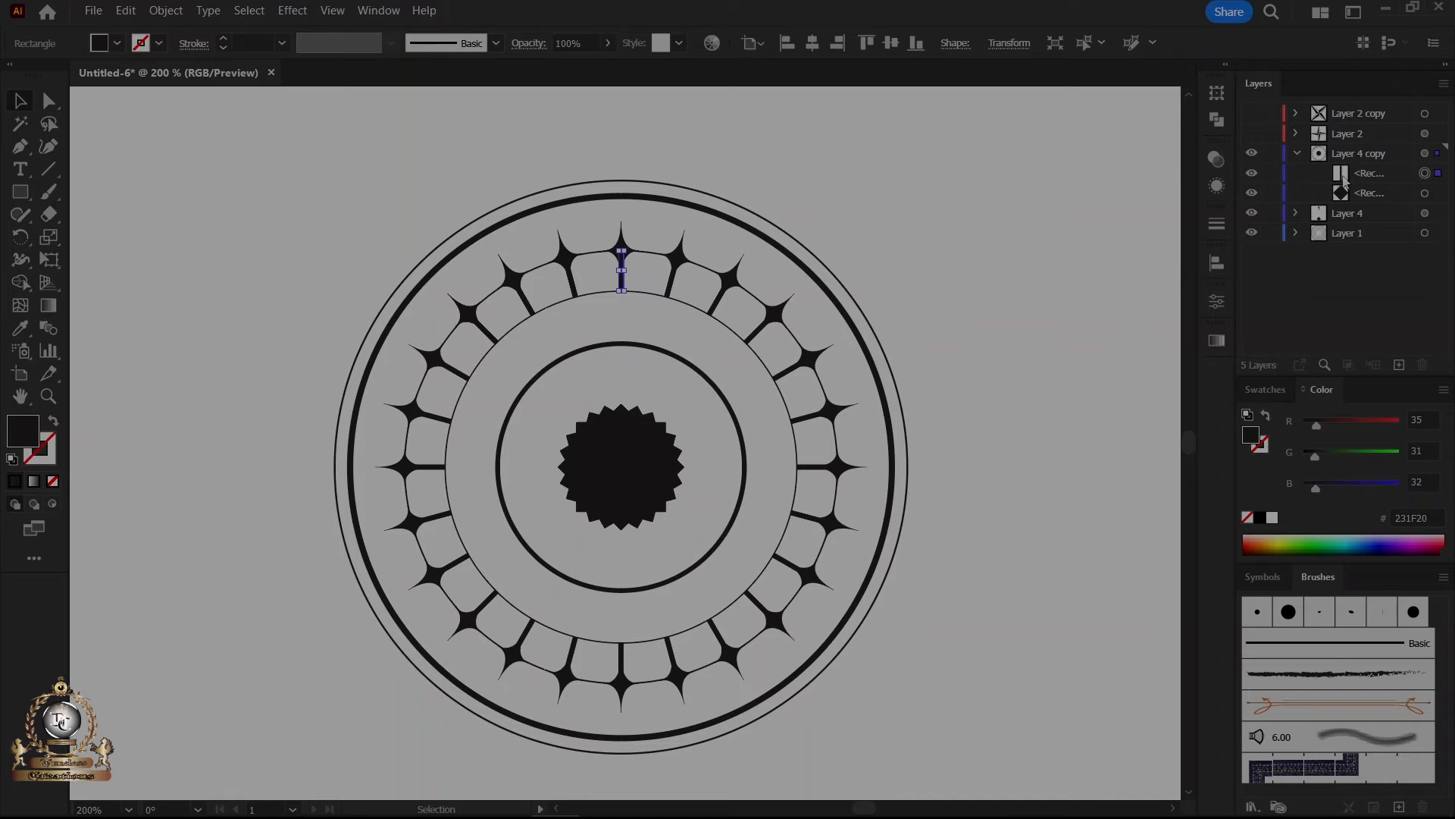
{"action": "left_click", "coordinate": [1376, 181]}
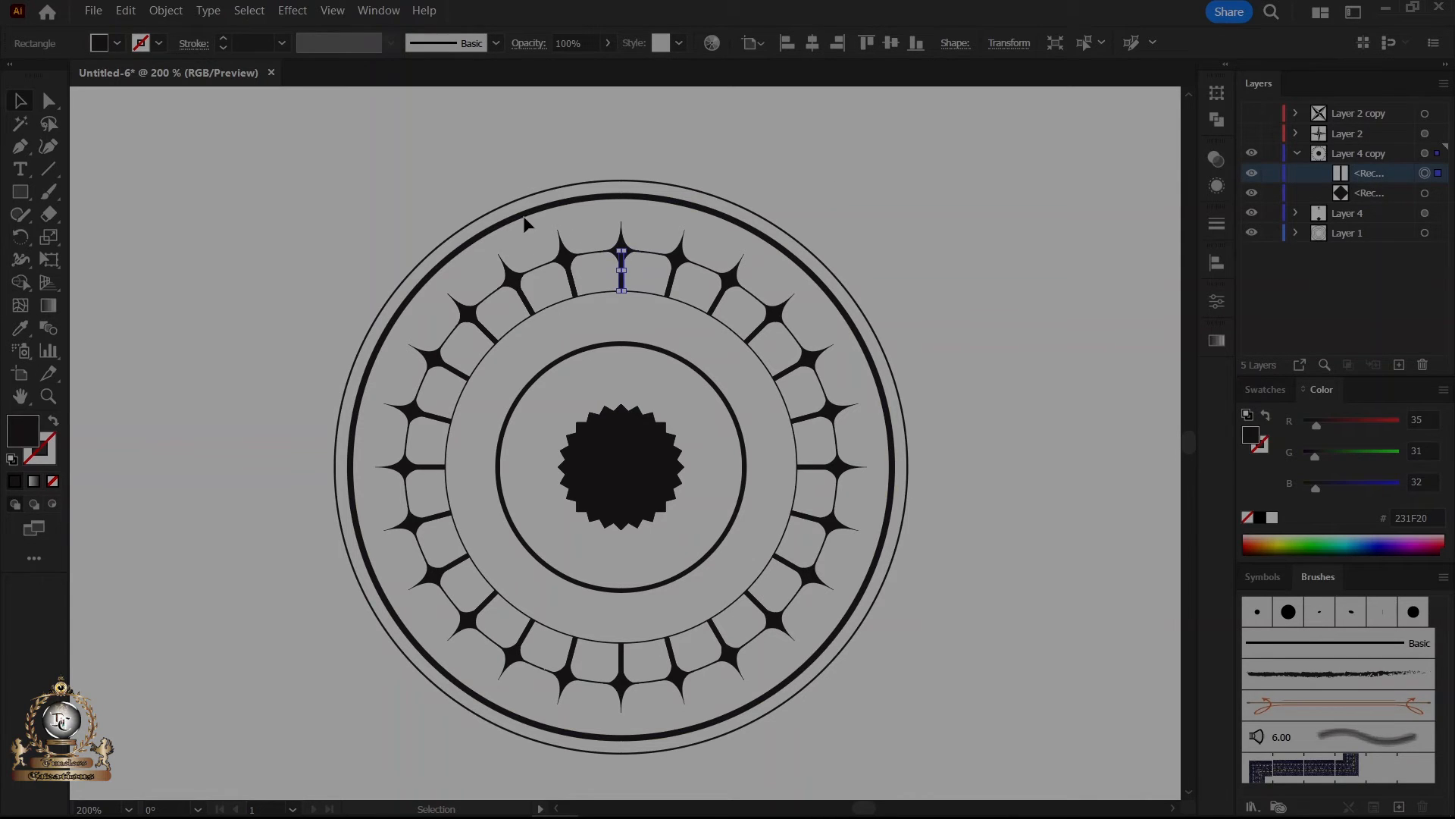
{"action": "key", "text": "Up"}
{"action": "key", "text": "Up"}
{"action": "key", "text": "Up"}
{"action": "key", "text": "Up"}
{"action": "key", "text": "Up"}
{"action": "key", "text": "Up"}
{"action": "key", "text": "Up"}
{"action": "key", "text": "Up"}
{"action": "key", "text": "Up"}
{"action": "key", "text": "Up"}
{"action": "key", "text": "Up"}
{"action": "key", "text": "Up"}
{"action": "key", "text": "Up"}
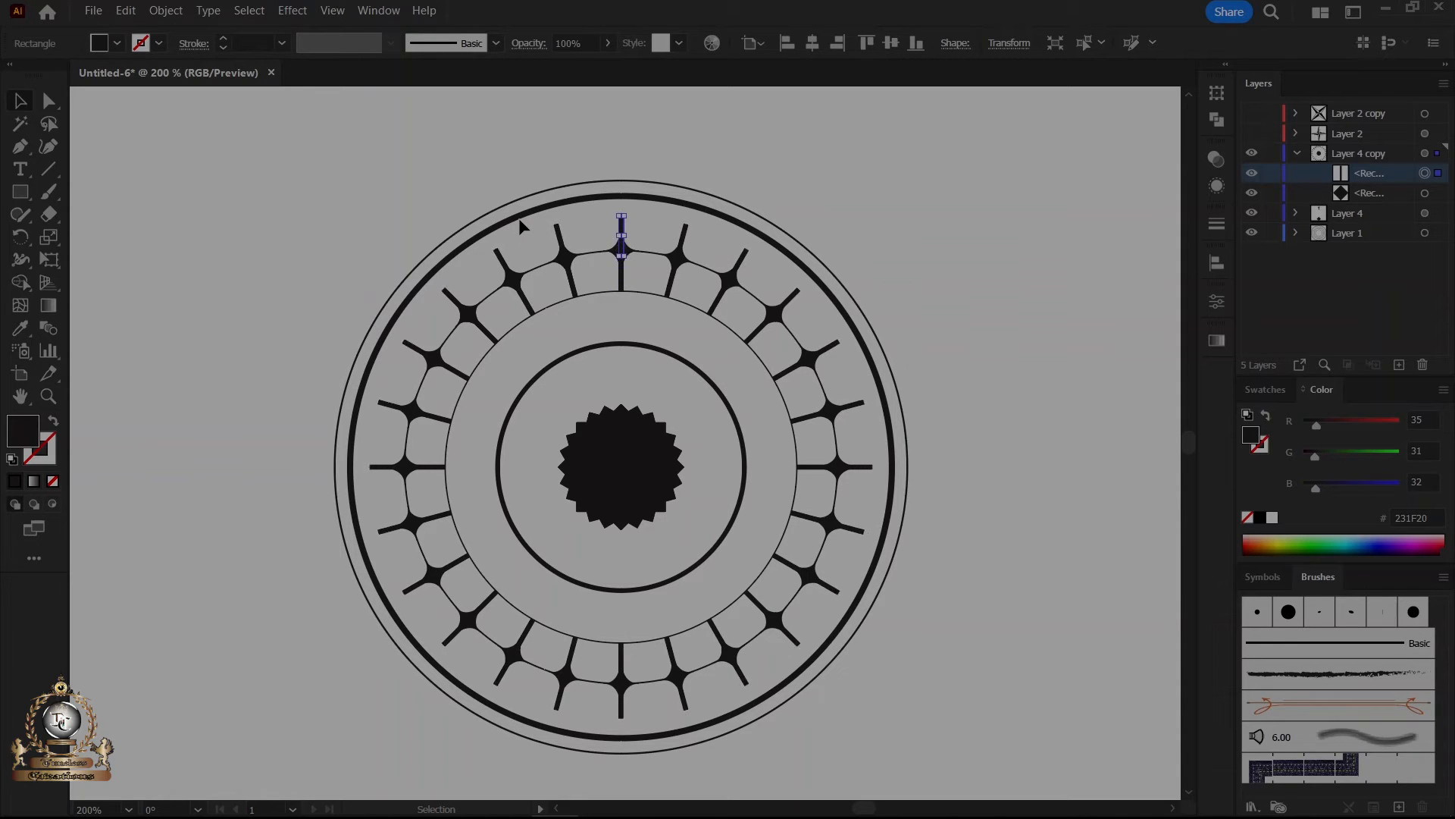
{"action": "key", "text": "Up"}
{"action": "key", "text": "Up"}
{"action": "key", "text": "Up"}
{"action": "key", "text": "Up"}
{"action": "key", "text": "Up"}
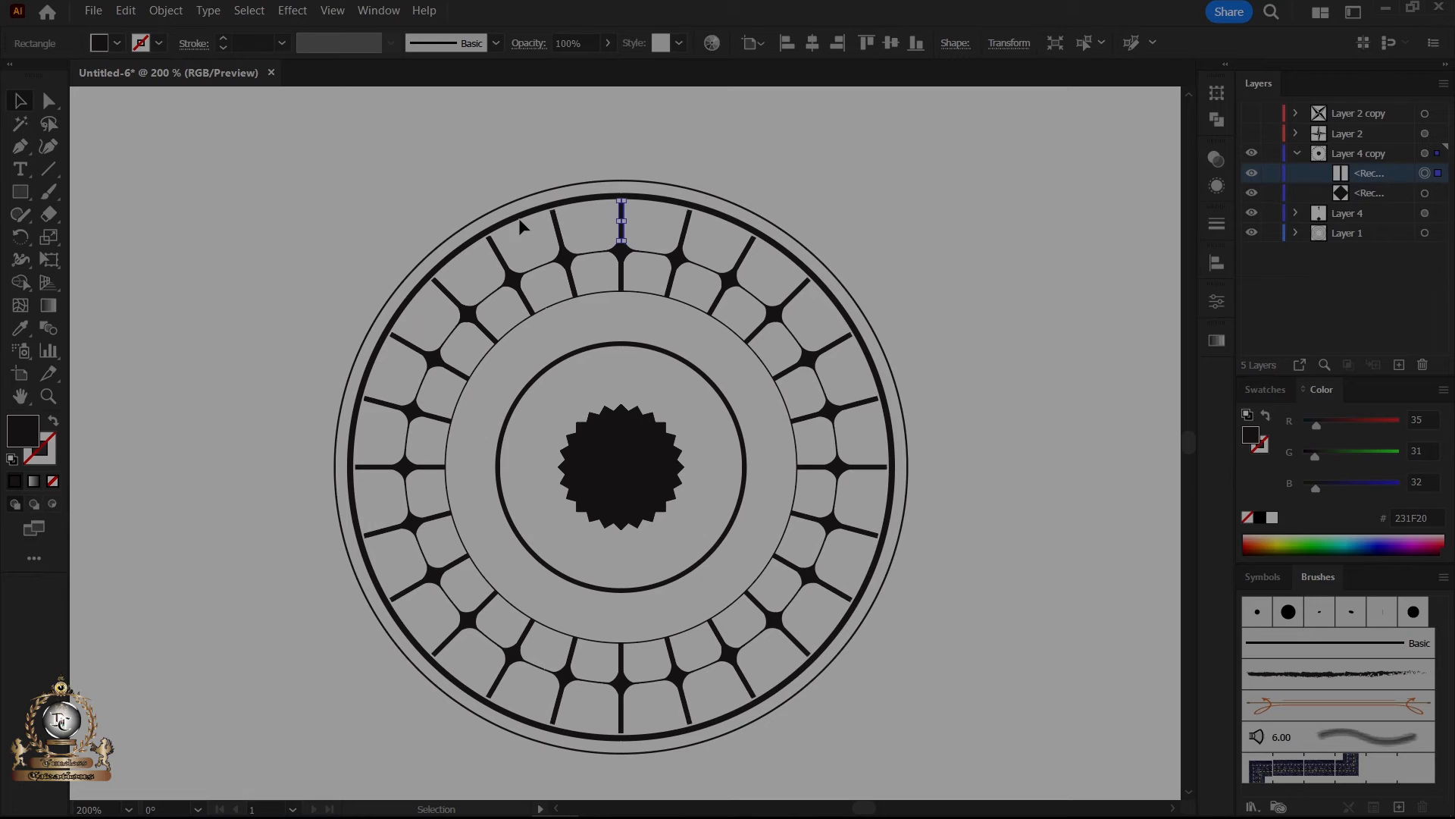
{"action": "key", "text": "Up"}
{"action": "key", "text": "Up"}
{"action": "key", "text": "Up"}
{"action": "key", "text": "Up"}
{"action": "key", "text": "Up"}
{"action": "key", "text": "Up"}
{"action": "key", "text": "Up"}
{"action": "key", "text": "Up"}
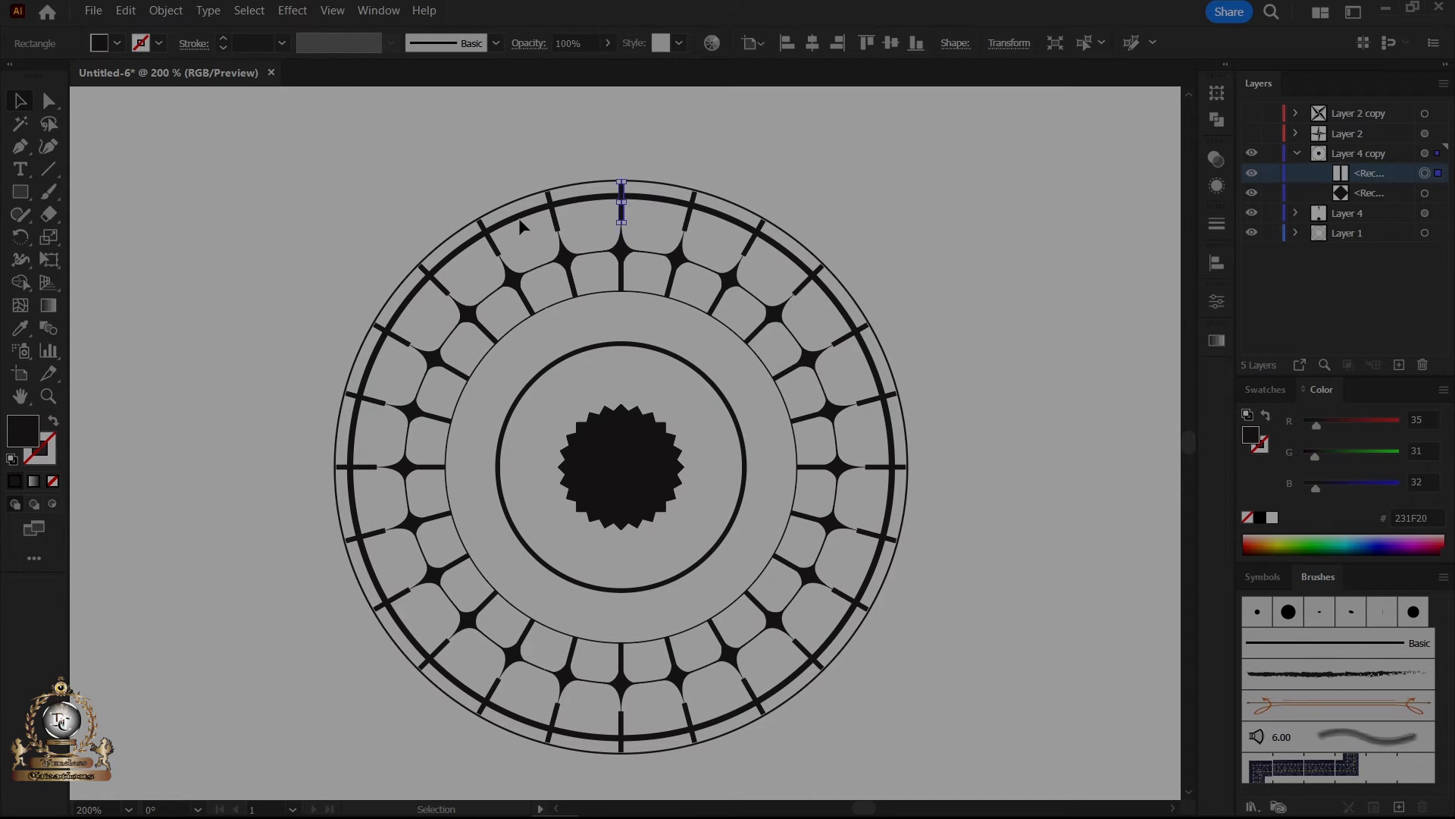
{"action": "key", "text": "Up"}
Try to lengthen the bar in Layer 4 copy by nudging one of its anchor points upward.
{"action": "left_click", "coordinate": [48, 105]}
{"action": "left_click", "coordinate": [649, 224]}
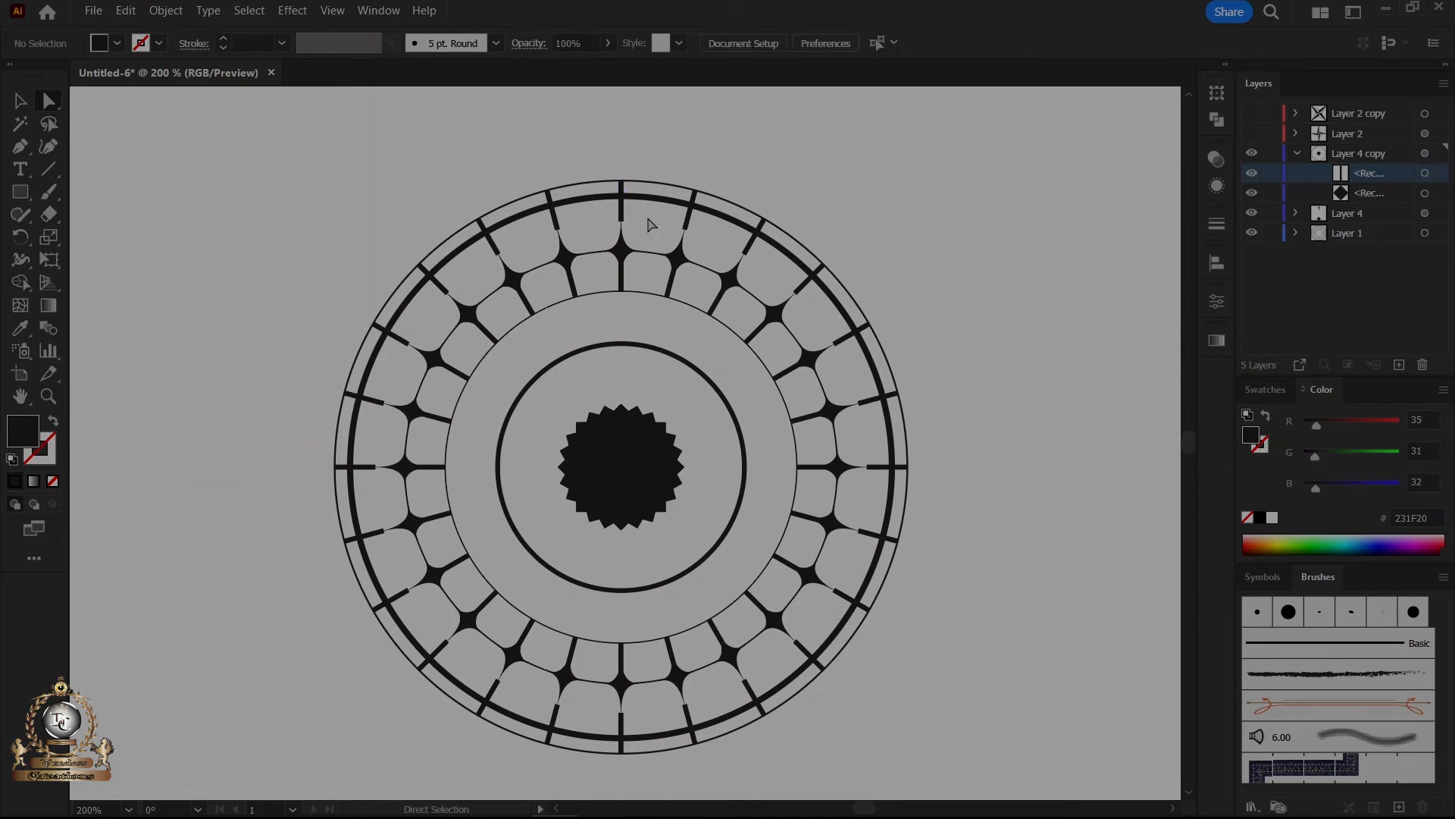
{"action": "left_click_drag", "start_coordinate": [640, 211], "coordinate": [618, 235]}
{"action": "left_click", "coordinate": [649, 229]}
{"action": "left_click", "coordinate": [623, 209]}
{"action": "key", "text": "Up"}
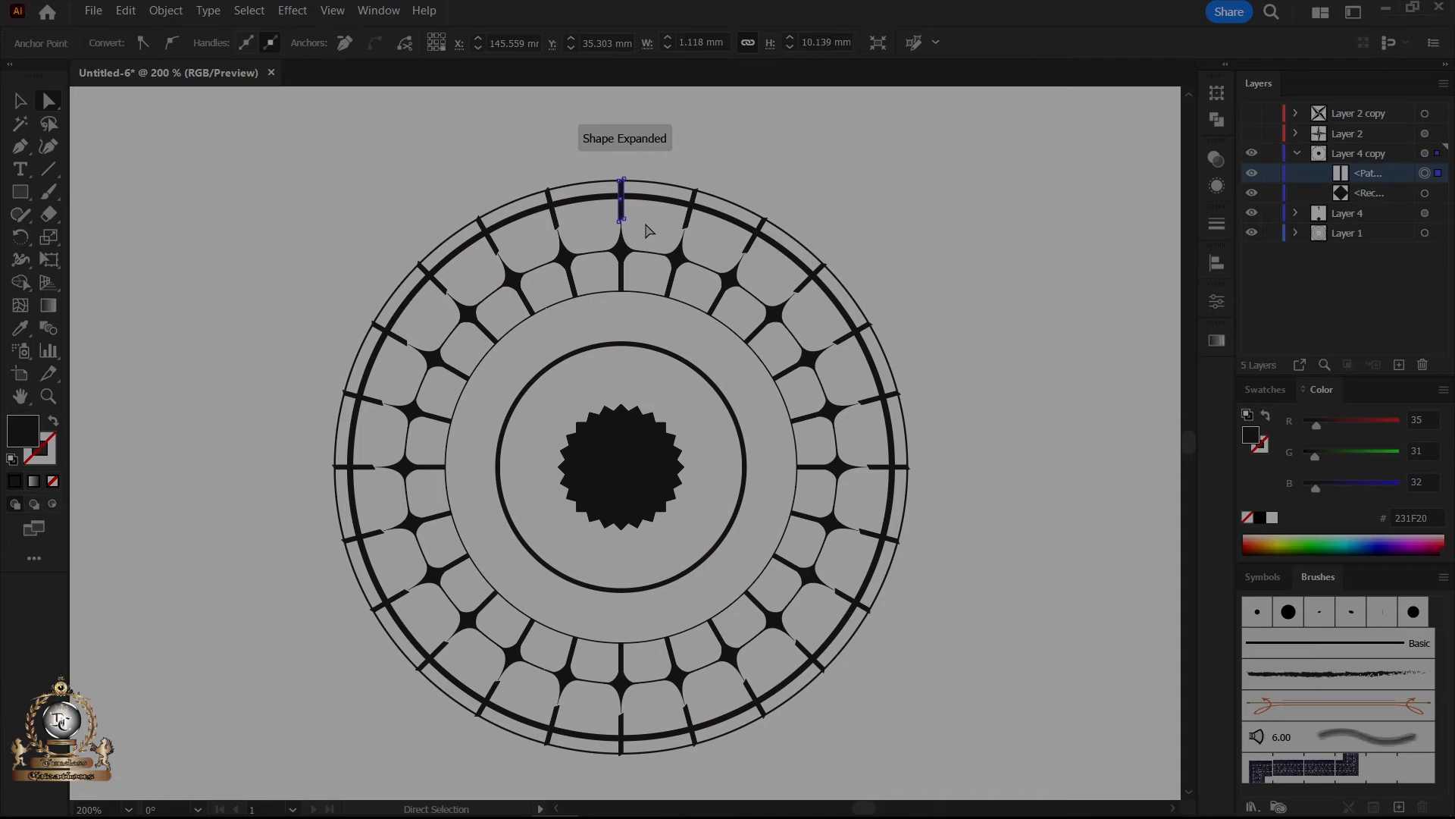
{"action": "key", "text": "Up"}
{"action": "key", "text": "Up"}
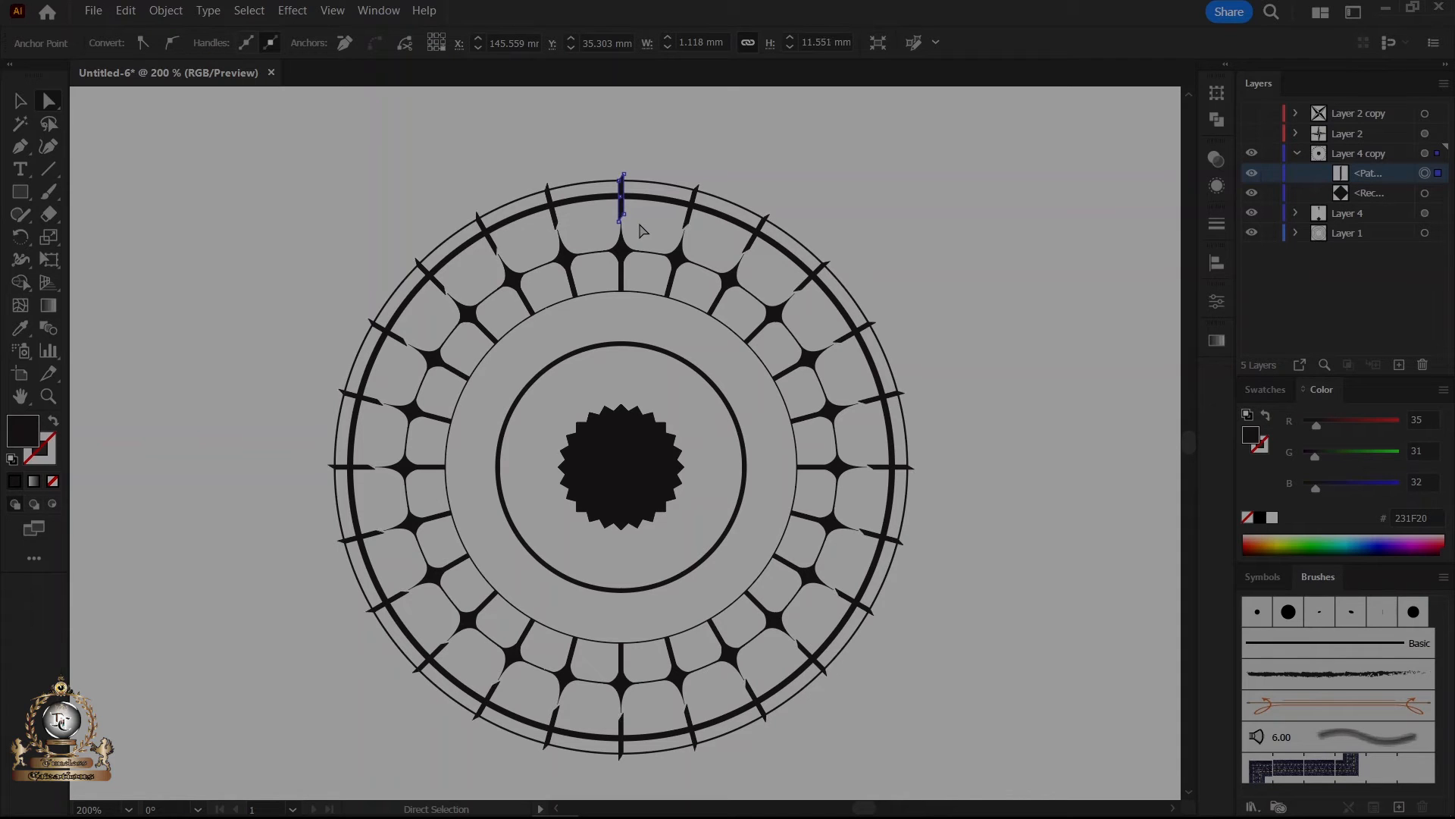
{"action": "key", "text": "ctrl+z"}
Move the bar in Layer 4 copy straight up until its bottom end rests on the thick outer ring.
{"action": "key", "text": "Down"}
{"action": "key", "text": "Down"}
{"action": "key", "text": "Down"}
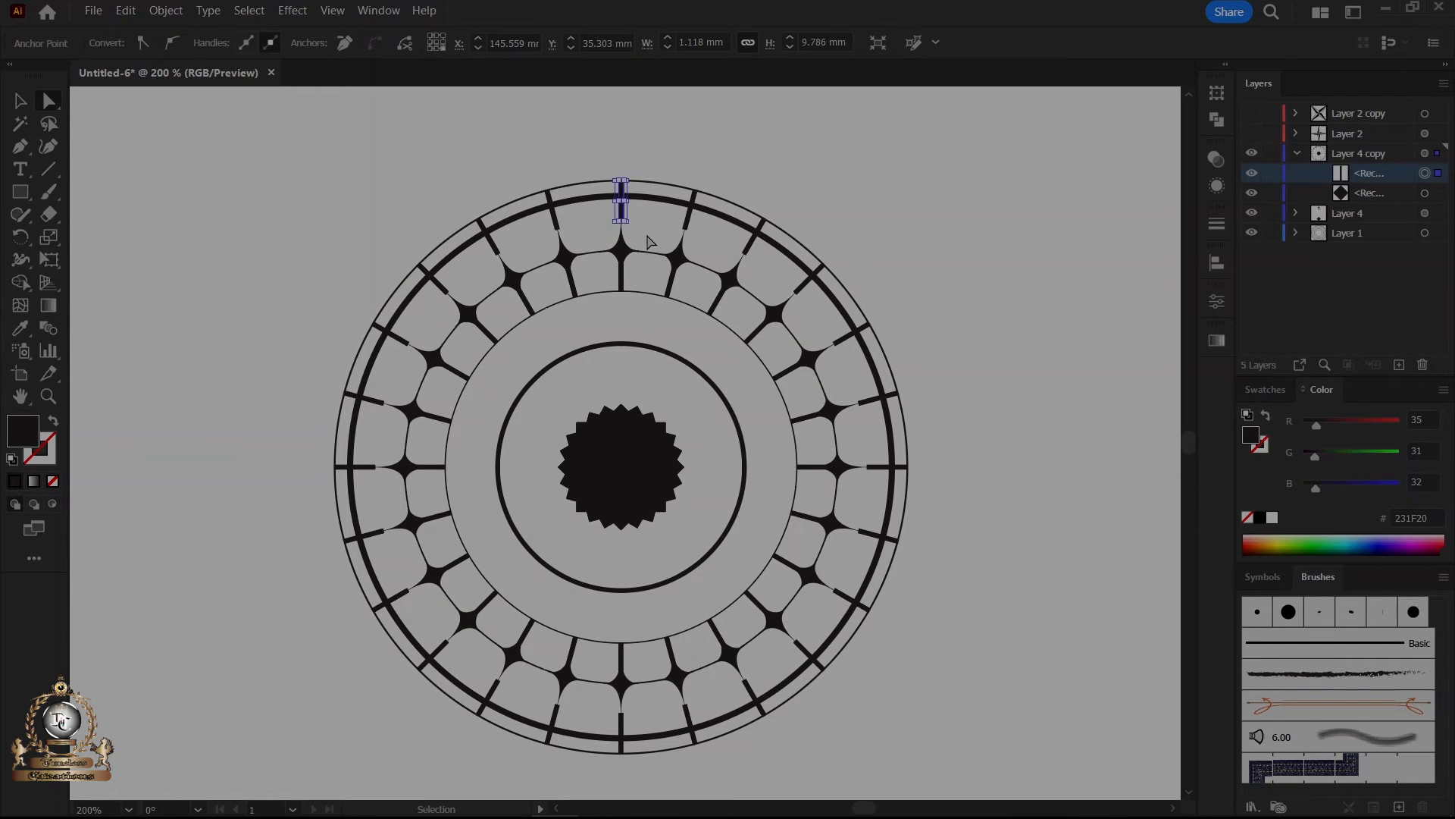
{"action": "key", "text": "Down"}
{"action": "key", "text": "Down"}
{"action": "key", "text": "Down"}
{"action": "key", "text": "Down"}
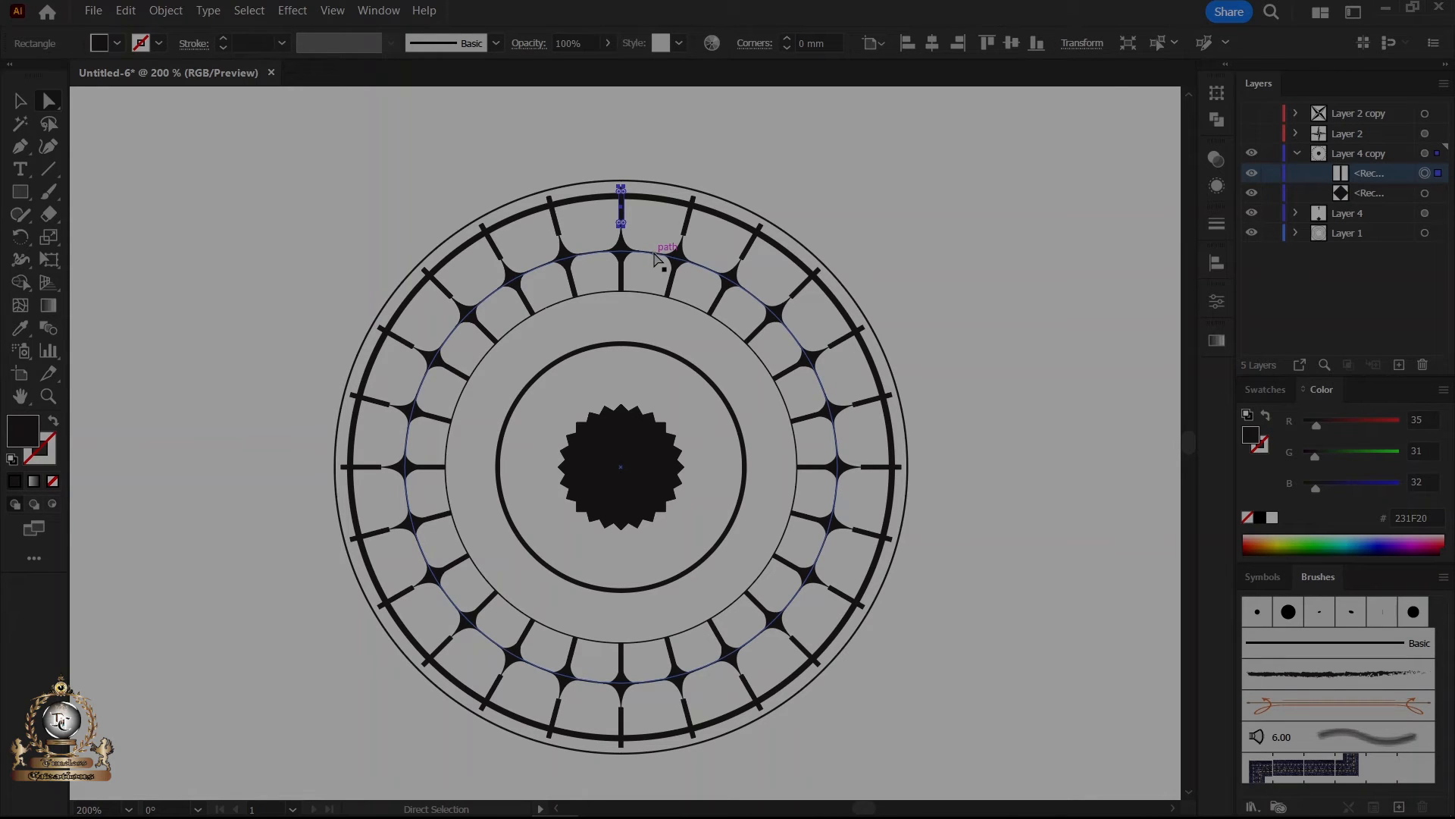
{"action": "key", "text": "Up"}
{"action": "key", "text": "Up"}
{"action": "key", "text": "Up"}
{"action": "key", "text": "Up"}
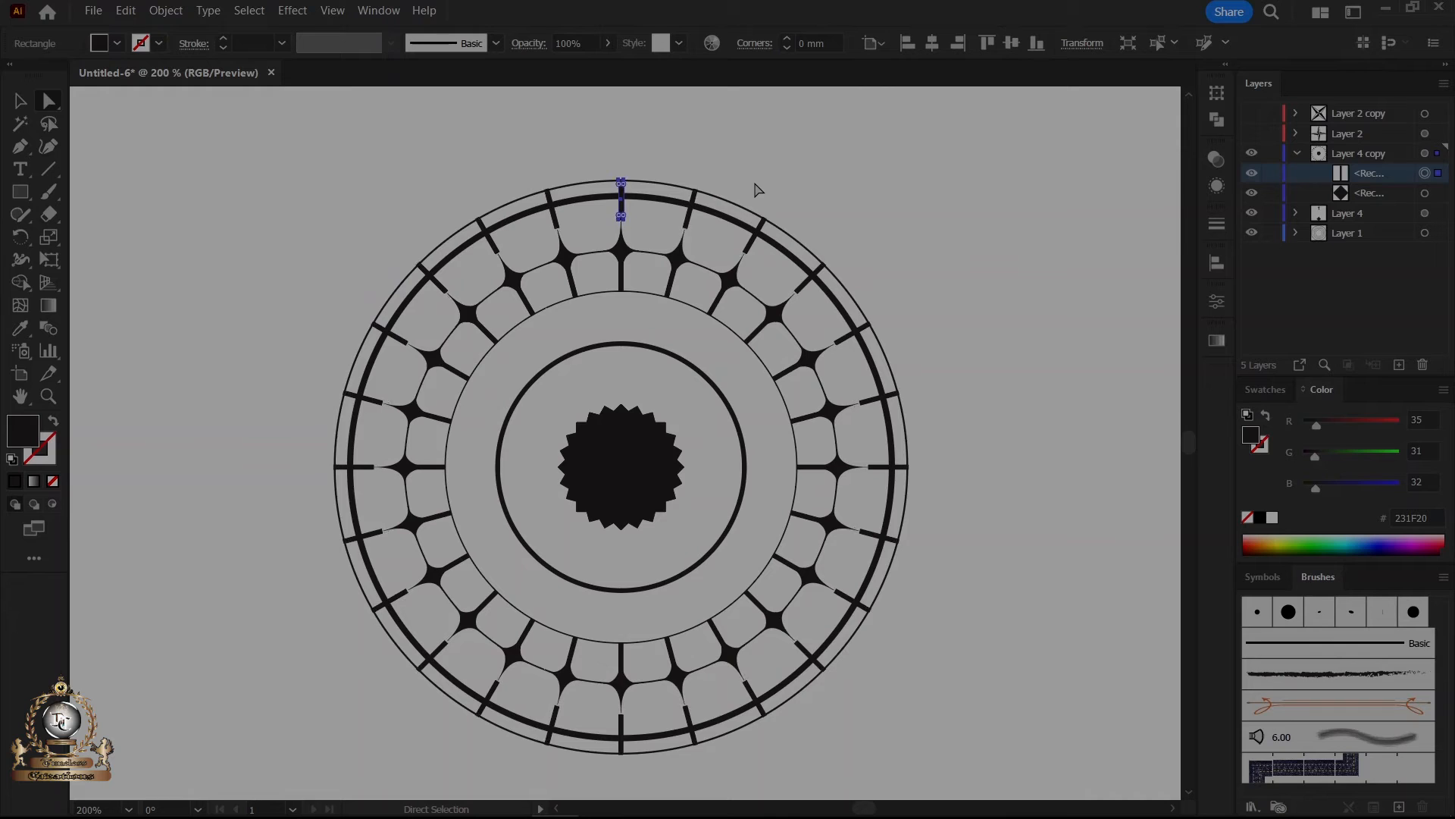
{"action": "key", "text": "Up"}
{"action": "key", "text": "Up"}
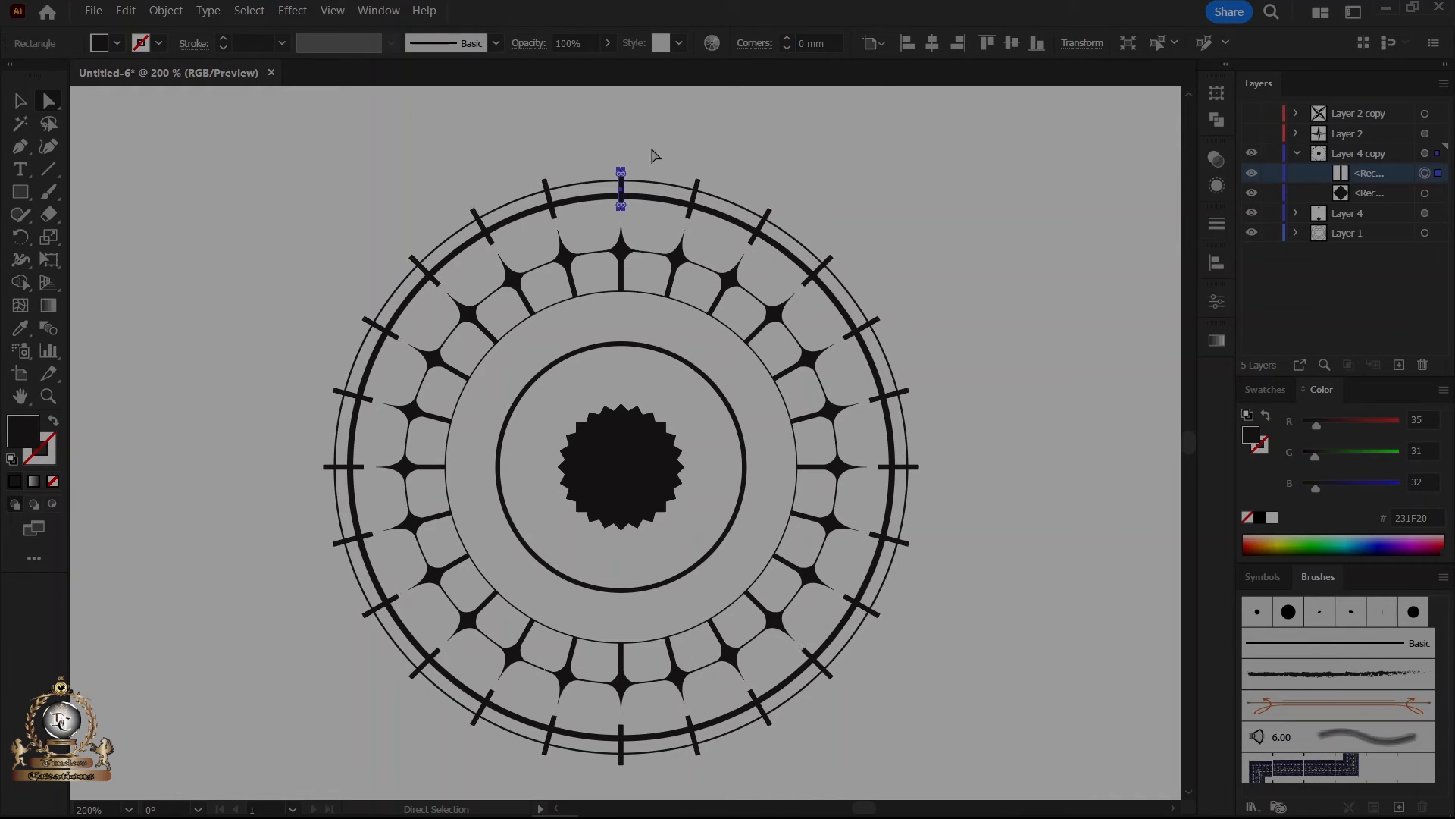
{"action": "key", "text": "Up"}
{"action": "key", "text": "Up"}
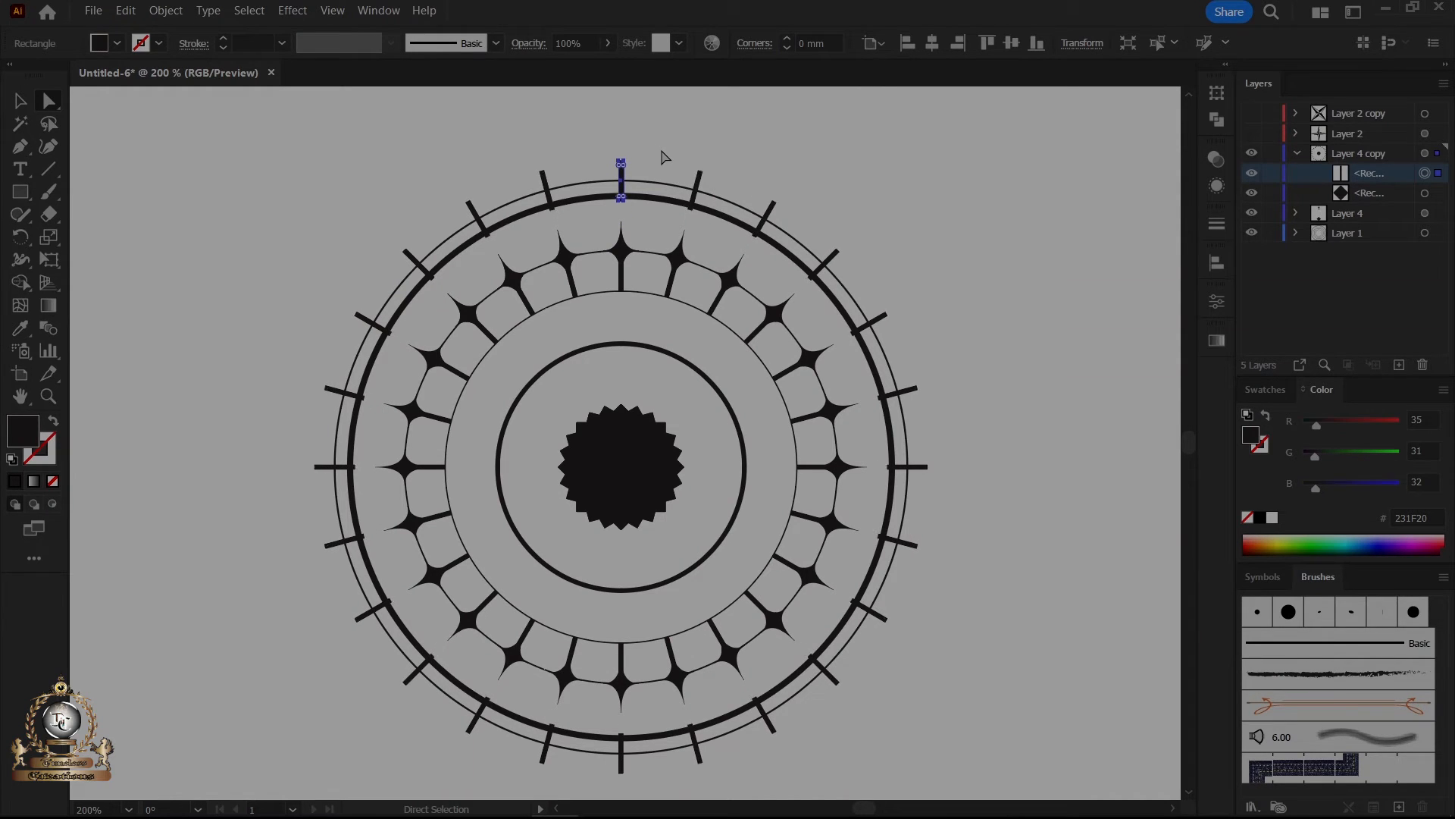
{"action": "key", "text": "Up"}
{"action": "key", "text": "Up"}
{"action": "left_click", "coordinate": [656, 152]}
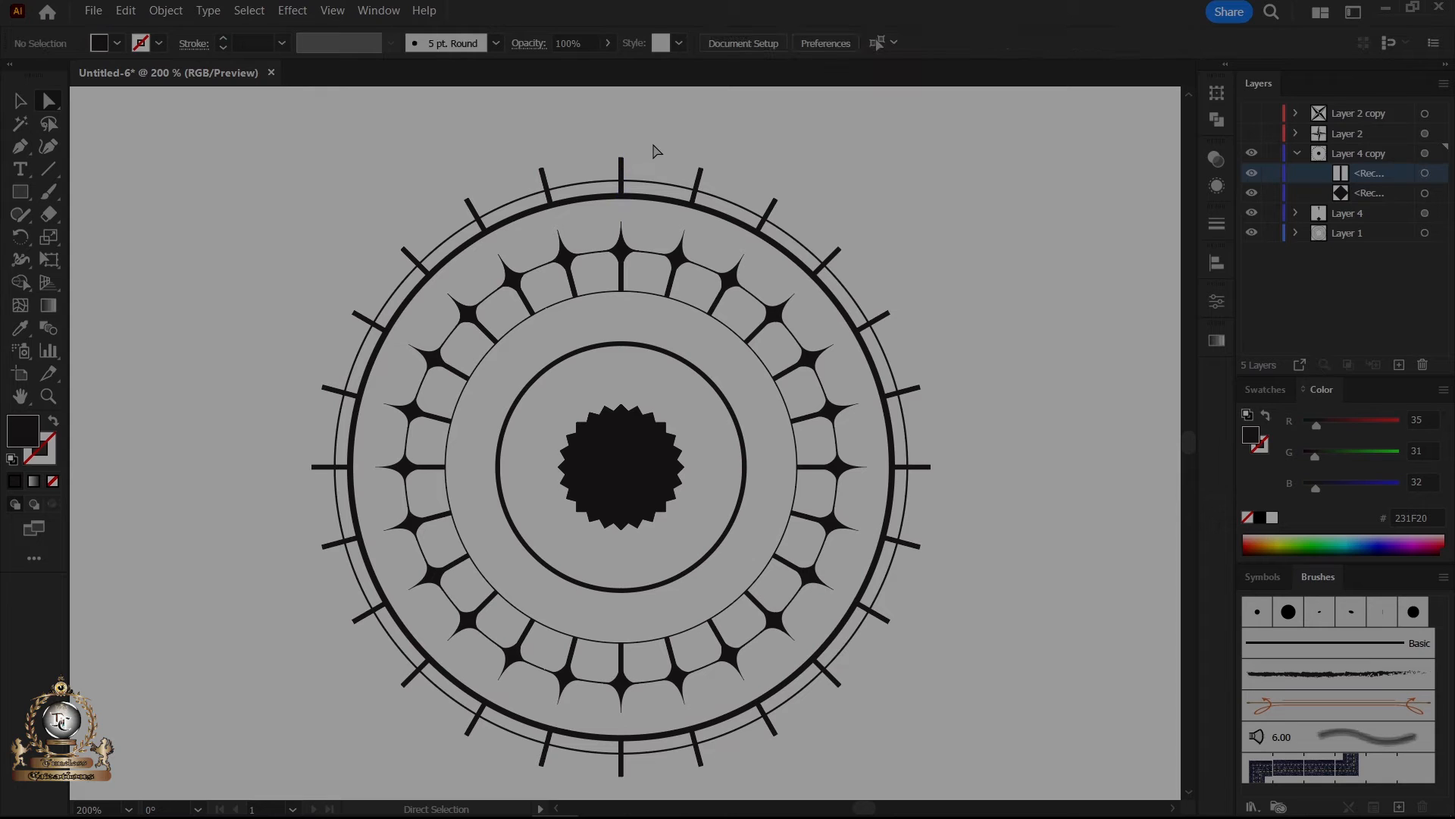
Shorten the bar by moving its two top anchor points down until it only spans the gap between the thick ring and outermost ring.
{"action": "left_click_drag", "start_coordinate": [654, 145], "coordinate": [597, 162]}
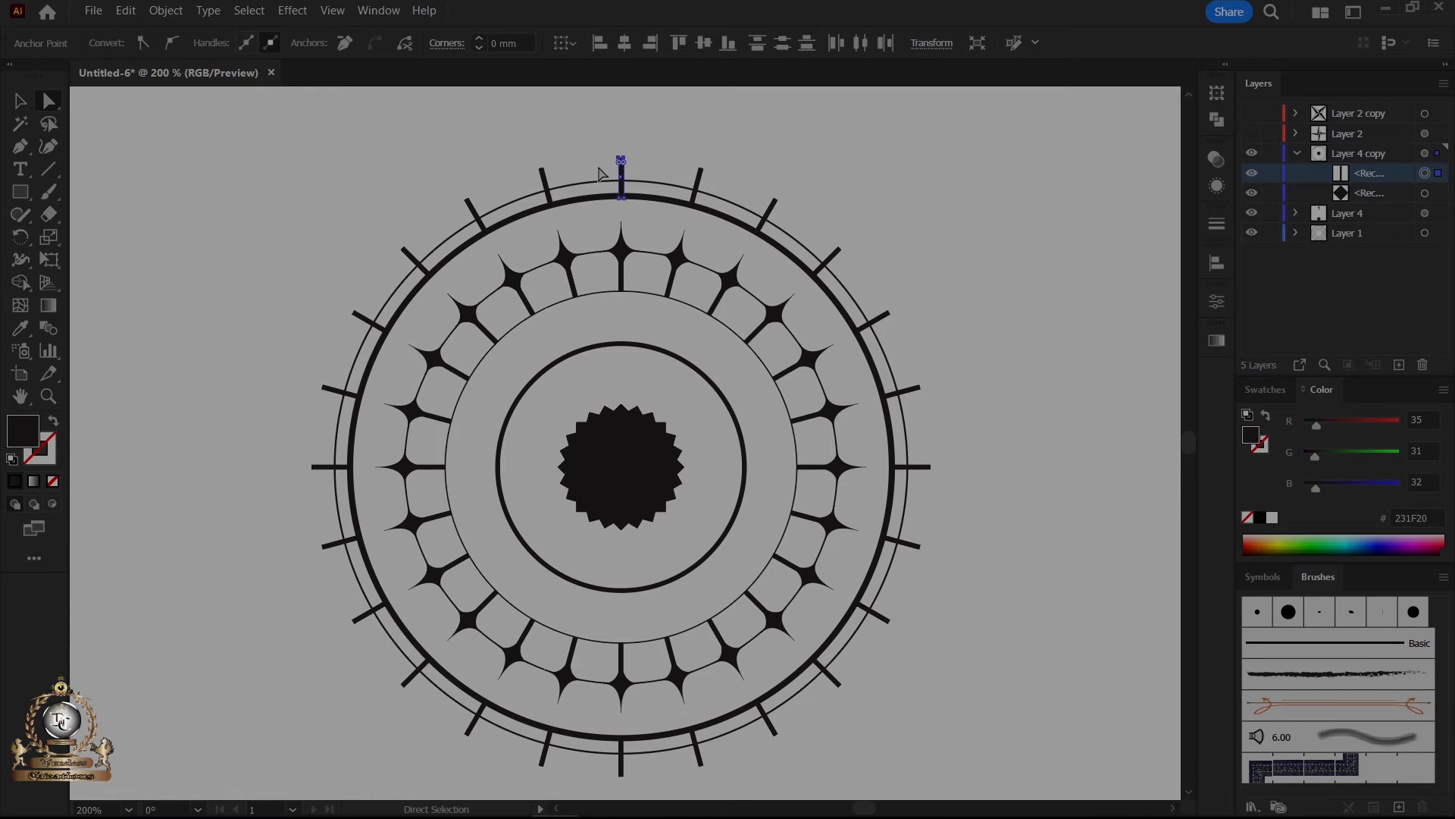
{"action": "key", "text": "Down"}
{"action": "key", "text": "Down"}
{"action": "key", "text": "Down"}
{"action": "key", "text": "Down"}
{"action": "key", "text": "Down"}
{"action": "key", "text": "Down"}
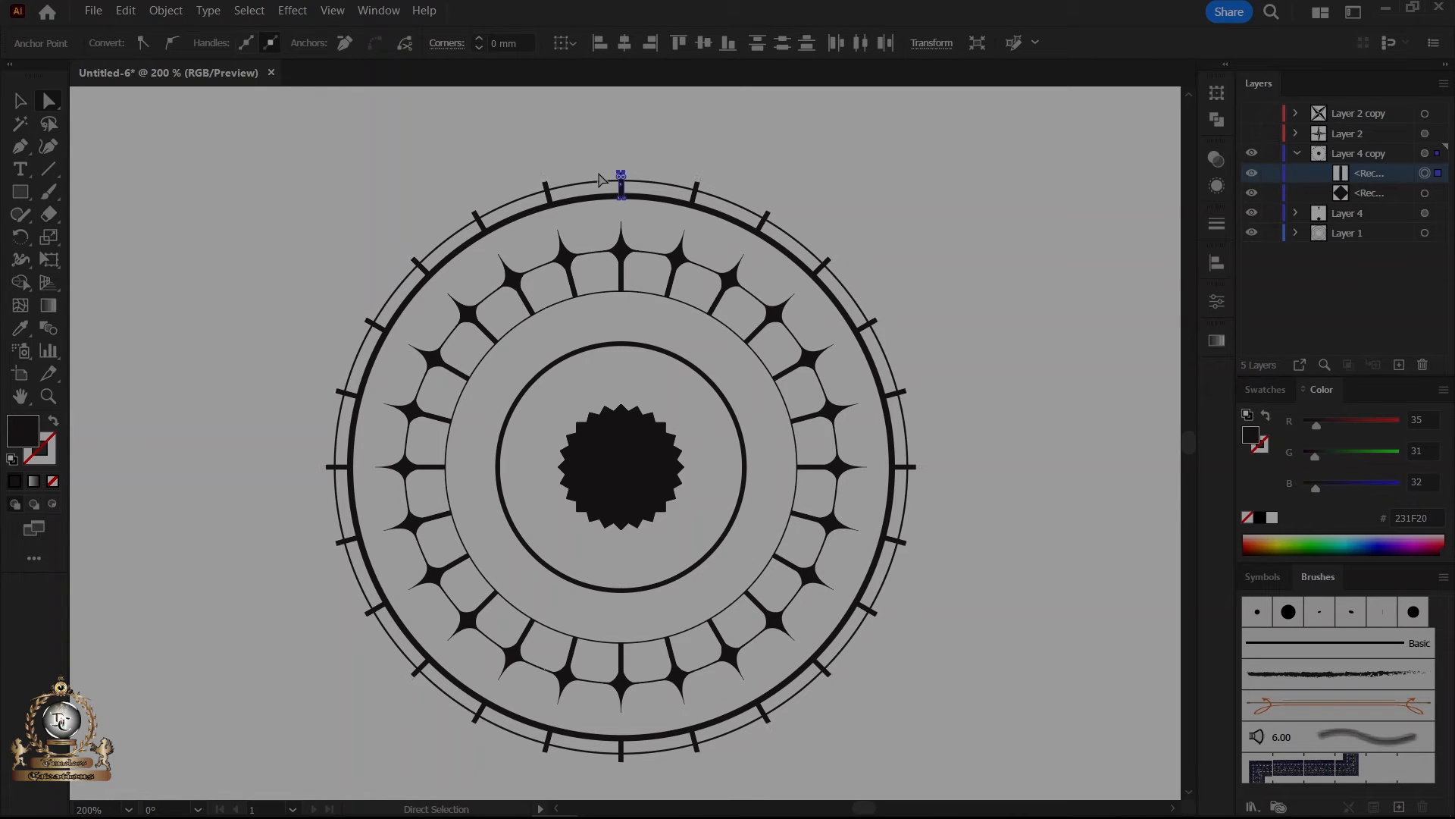
{"action": "key", "text": "Down"}
{"action": "key", "text": "Down"}
{"action": "key", "text": "Down"}
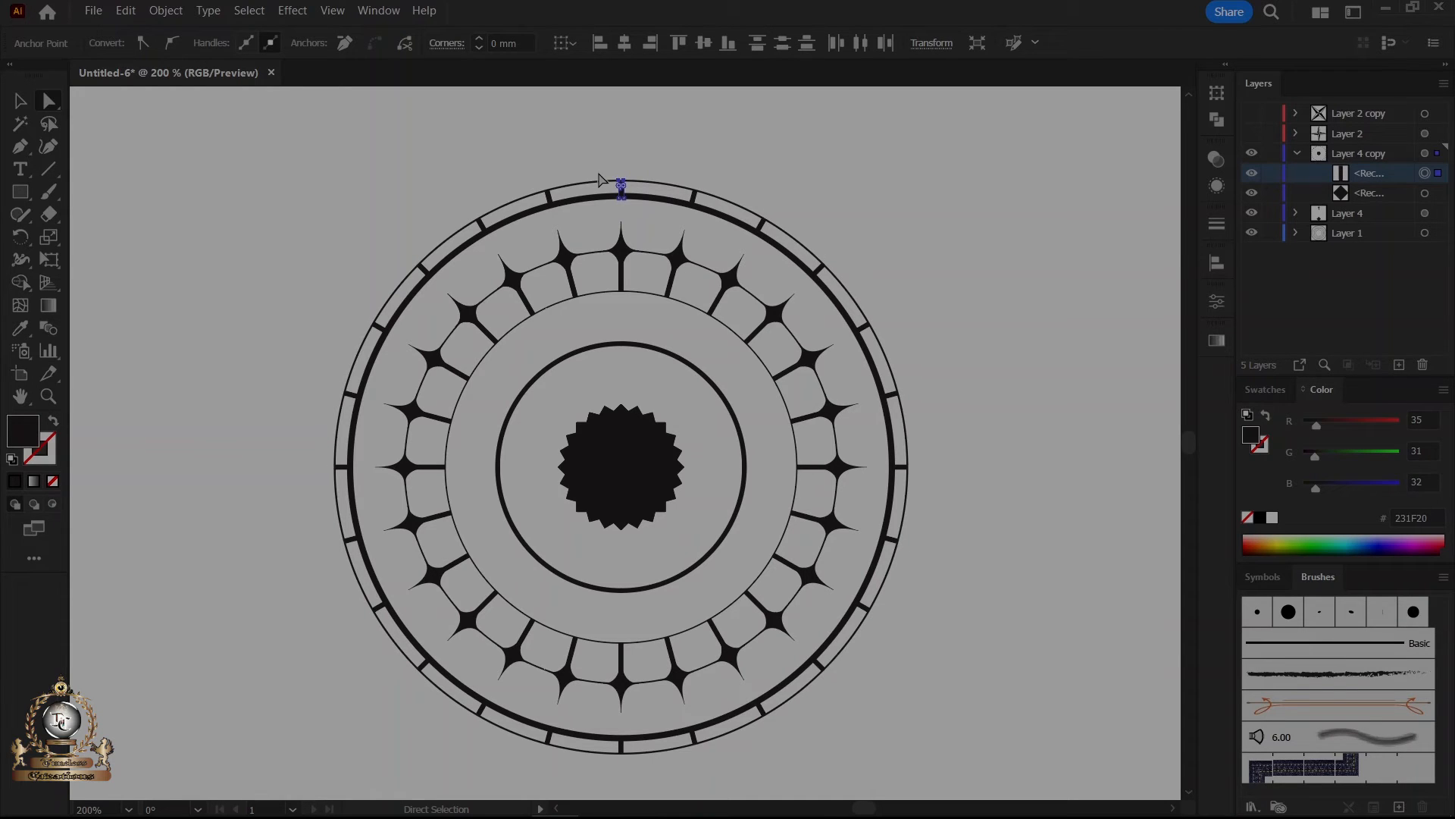
{"action": "left_click", "coordinate": [565, 148]}
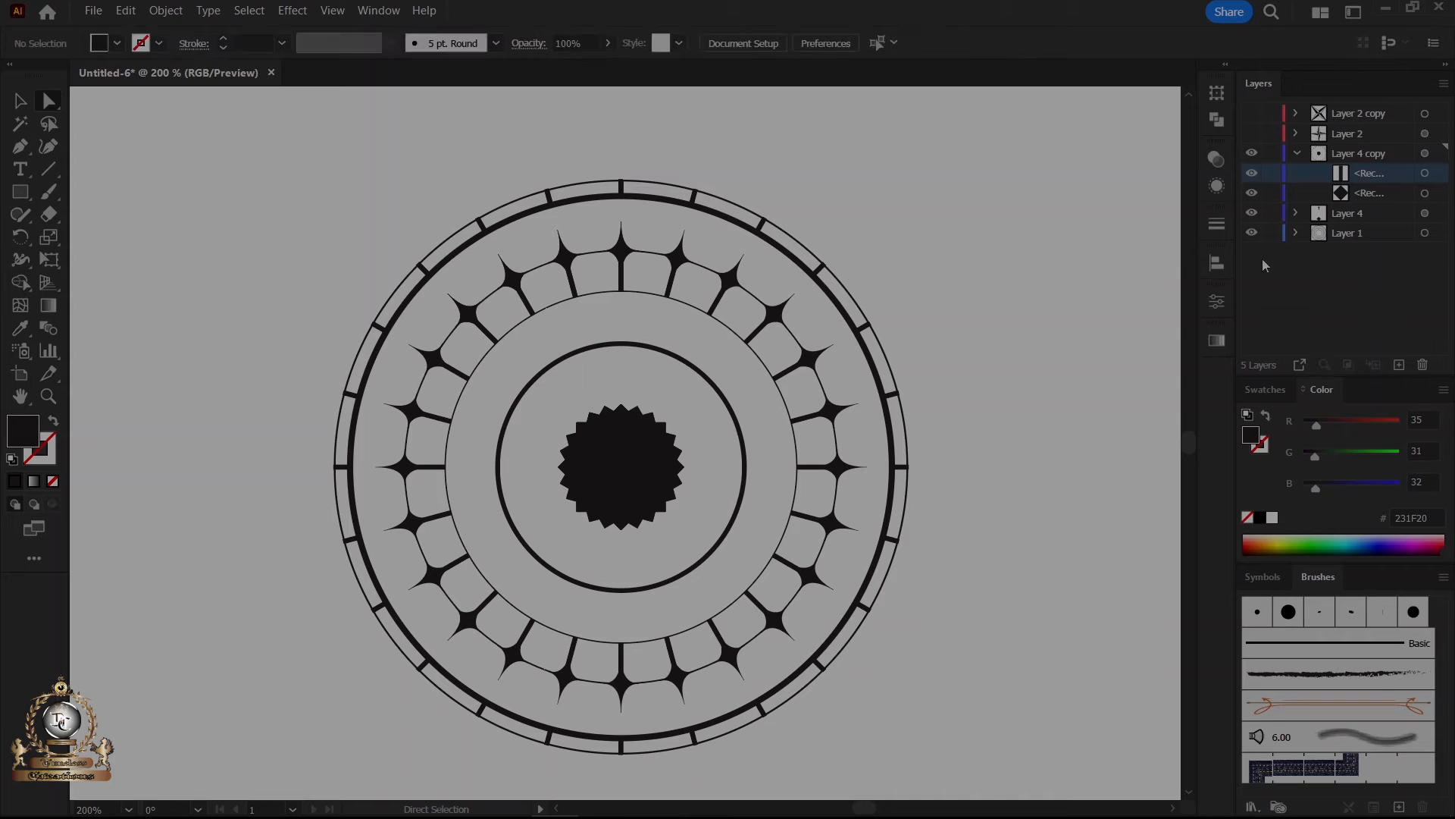
Show Layer 2 and Layer 2 copy so both stars appear over the rings, and view the whole artboard.
{"action": "left_click", "coordinate": [1251, 133]}
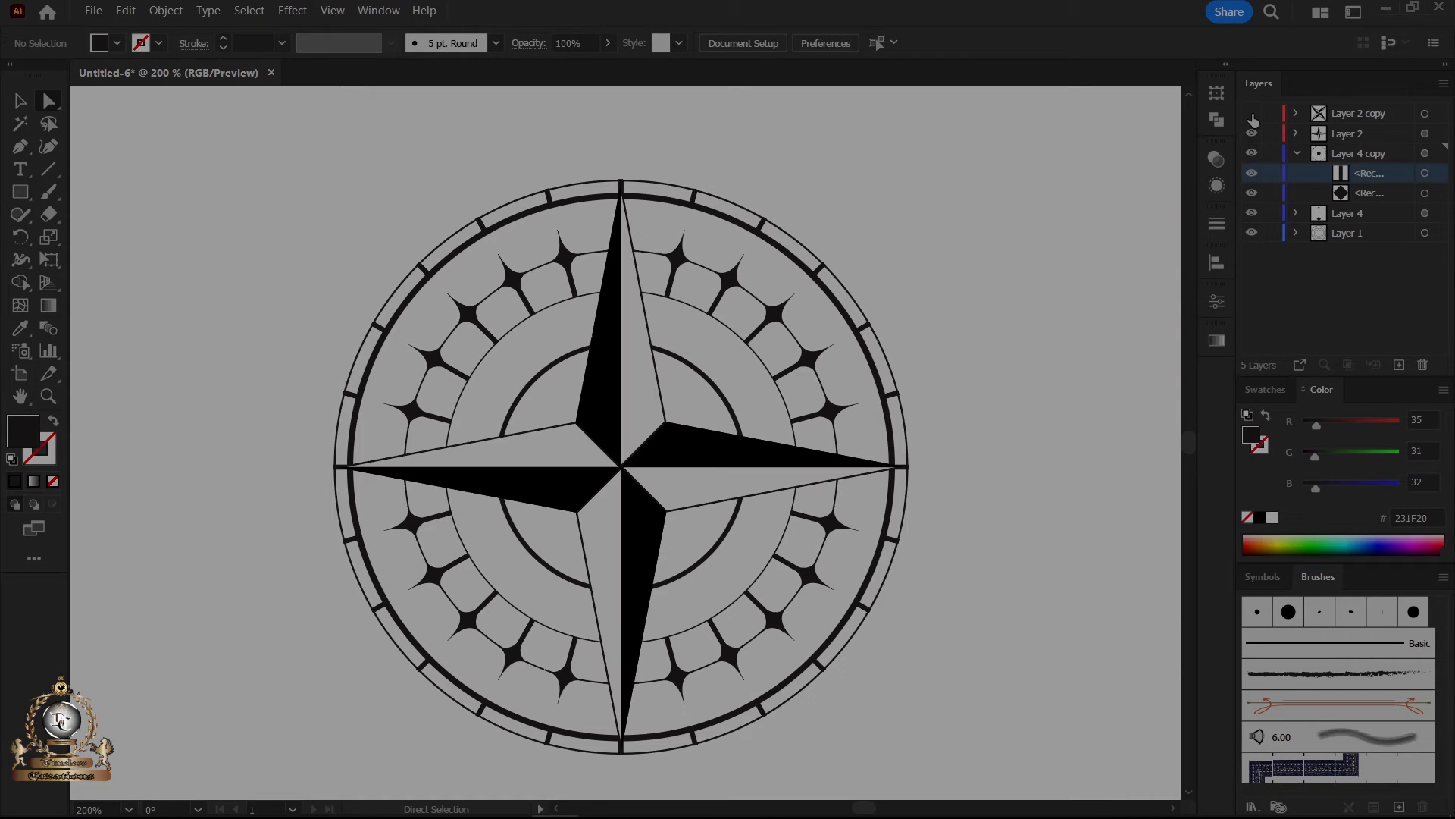
{"action": "left_click", "coordinate": [1251, 113]}
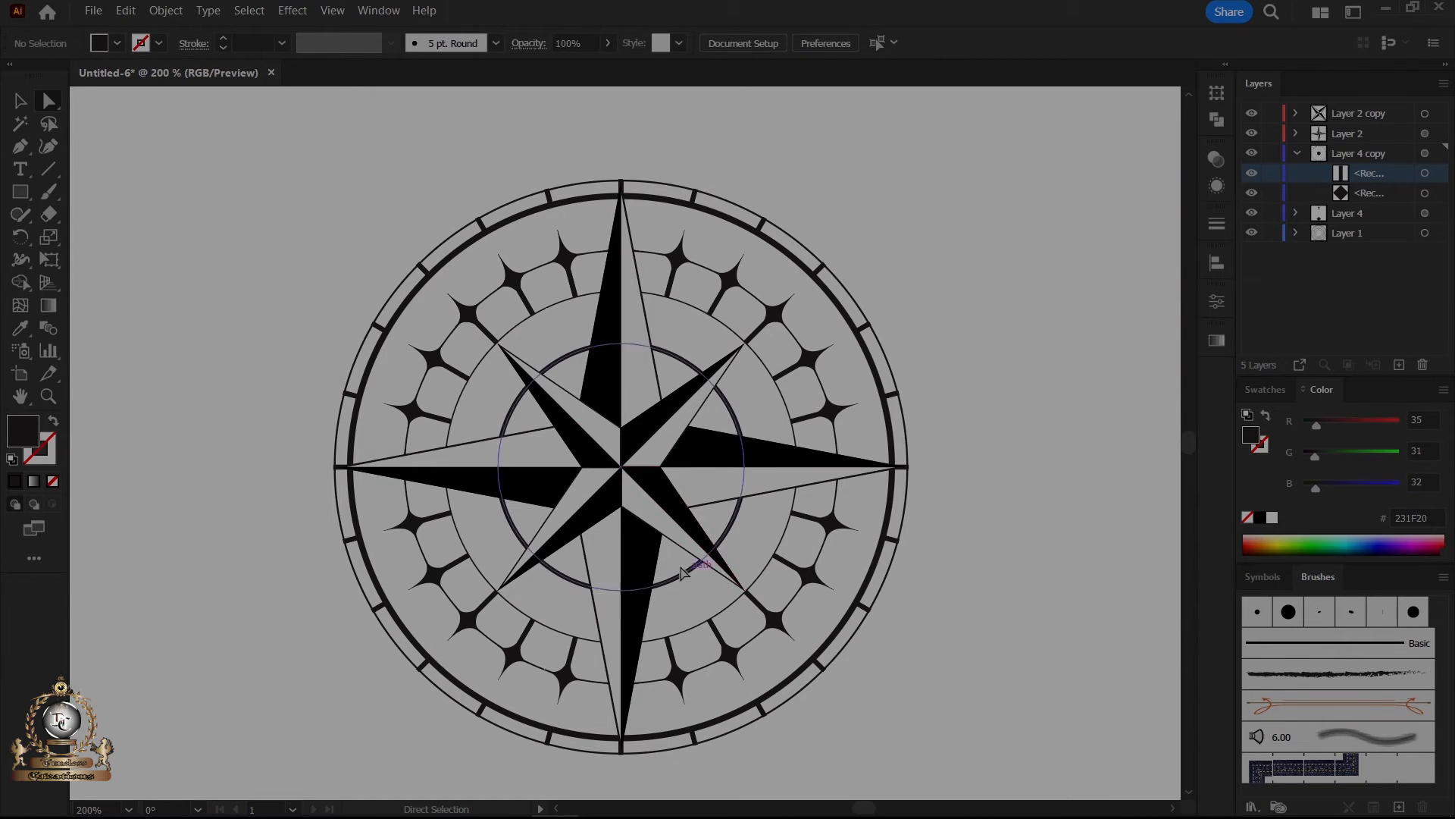
{"action": "scroll", "coordinate": [633, 493], "scroll_direction": "down", "scroll_amount": 2}
{"action": "scroll", "coordinate": [636, 493], "scroll_direction": "up", "scroll_amount": 1}
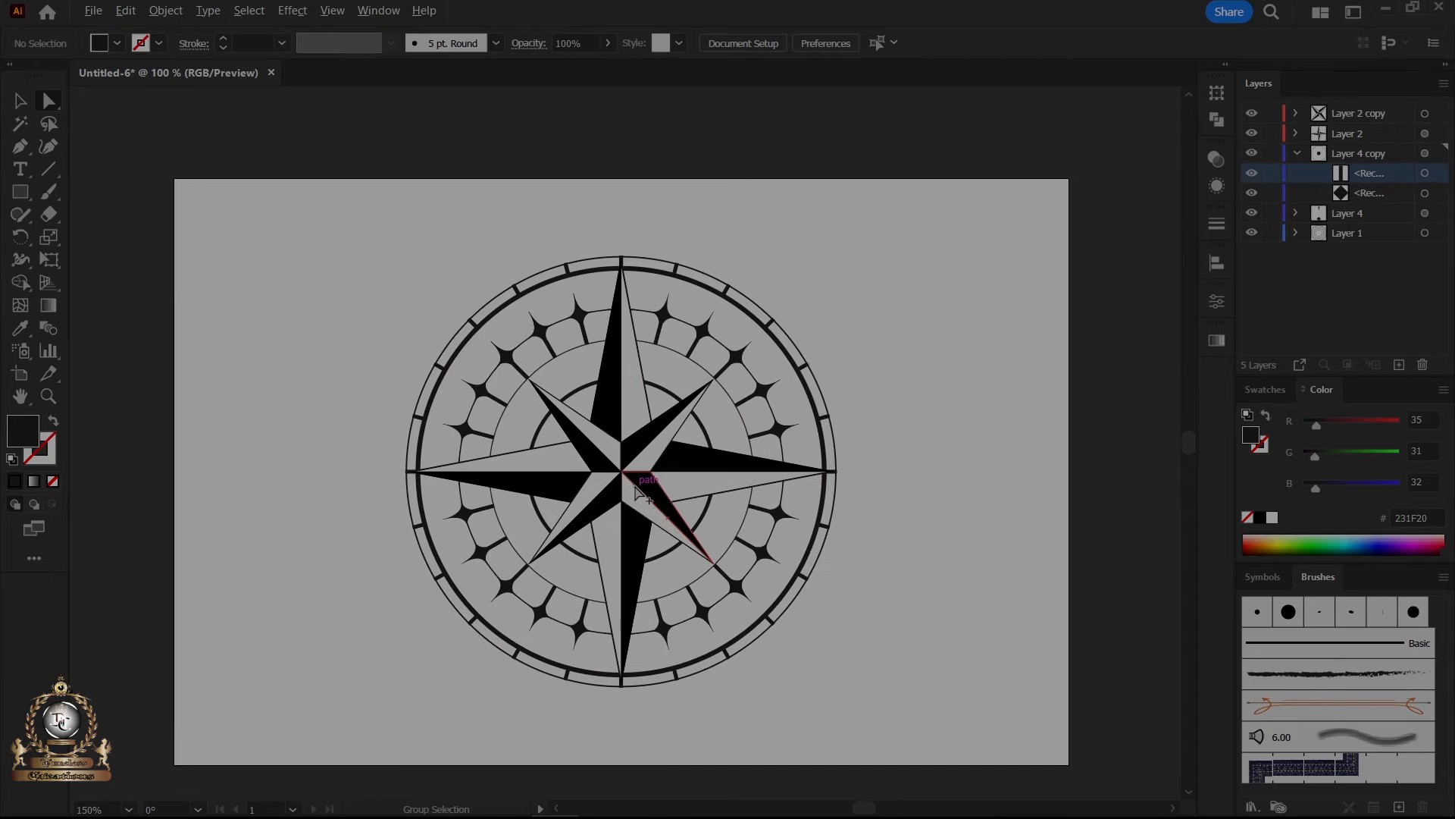
{"action": "scroll", "coordinate": [635, 493], "scroll_direction": "down", "scroll_amount": 1}
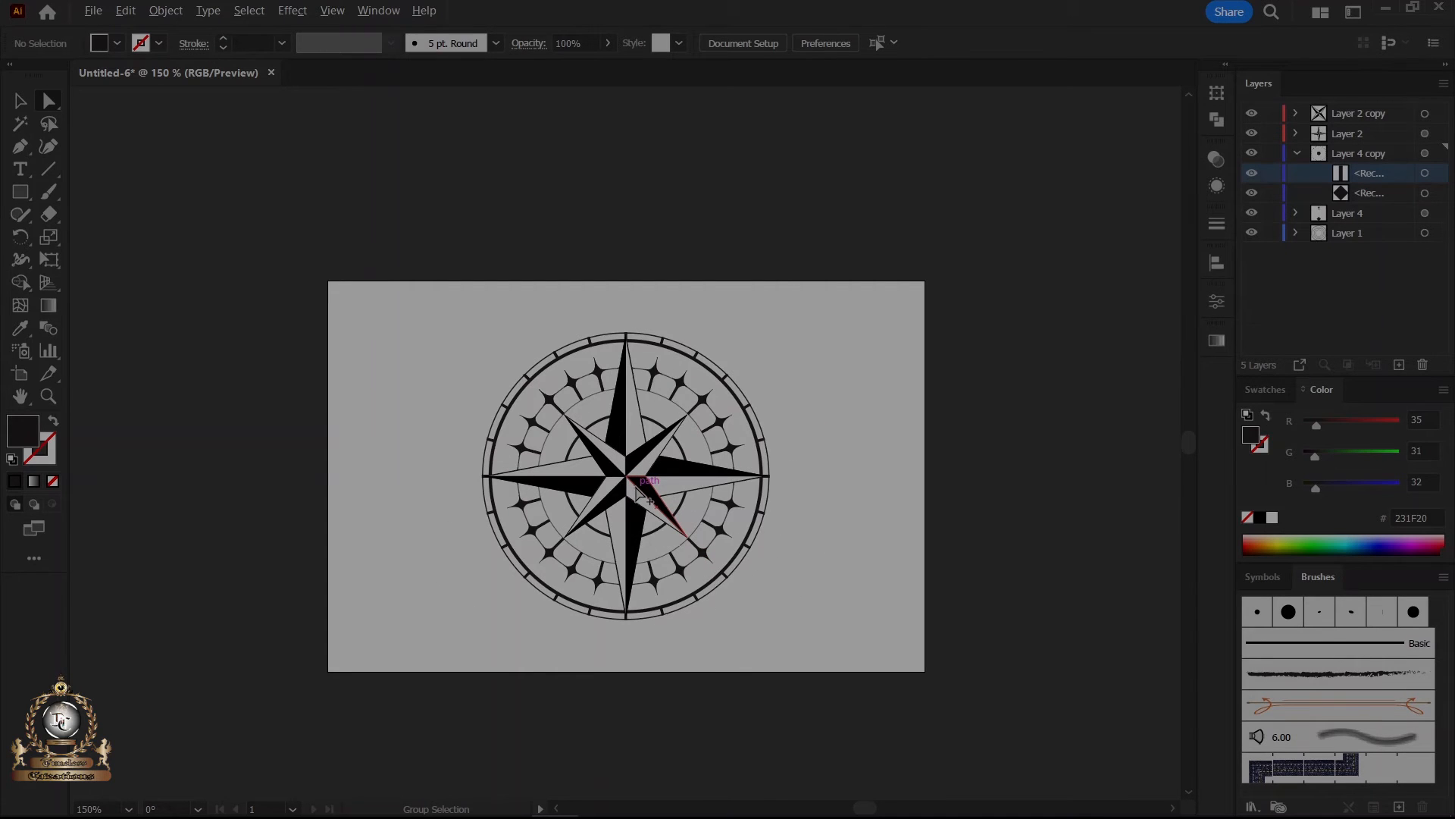
Collapse Layer 4 copy and add a new layer above Layer 2 copy.
{"action": "left_click", "coordinate": [1298, 154]}
{"action": "left_click", "coordinate": [1382, 114]}
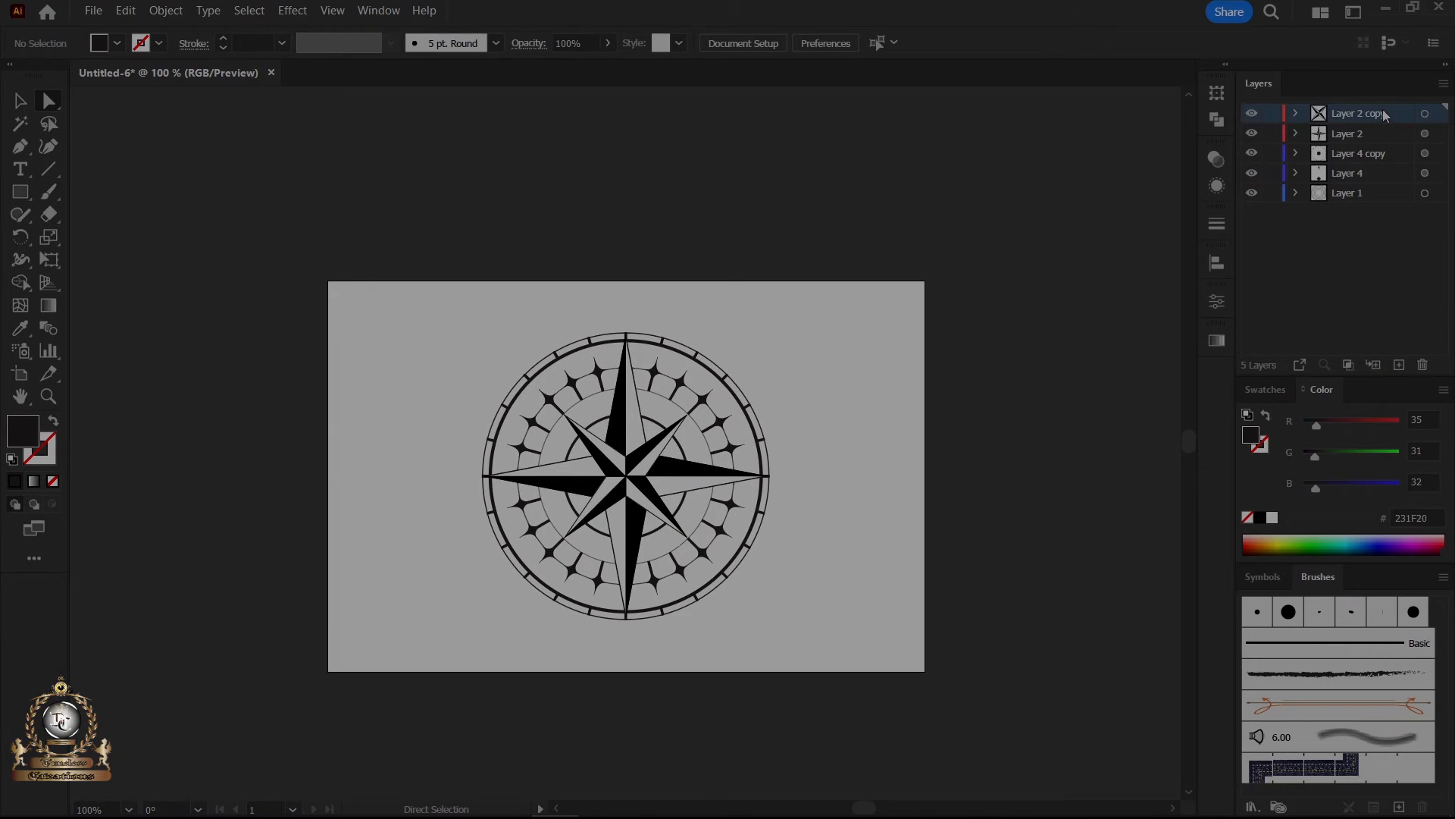
{"action": "left_click", "coordinate": [1398, 367]}
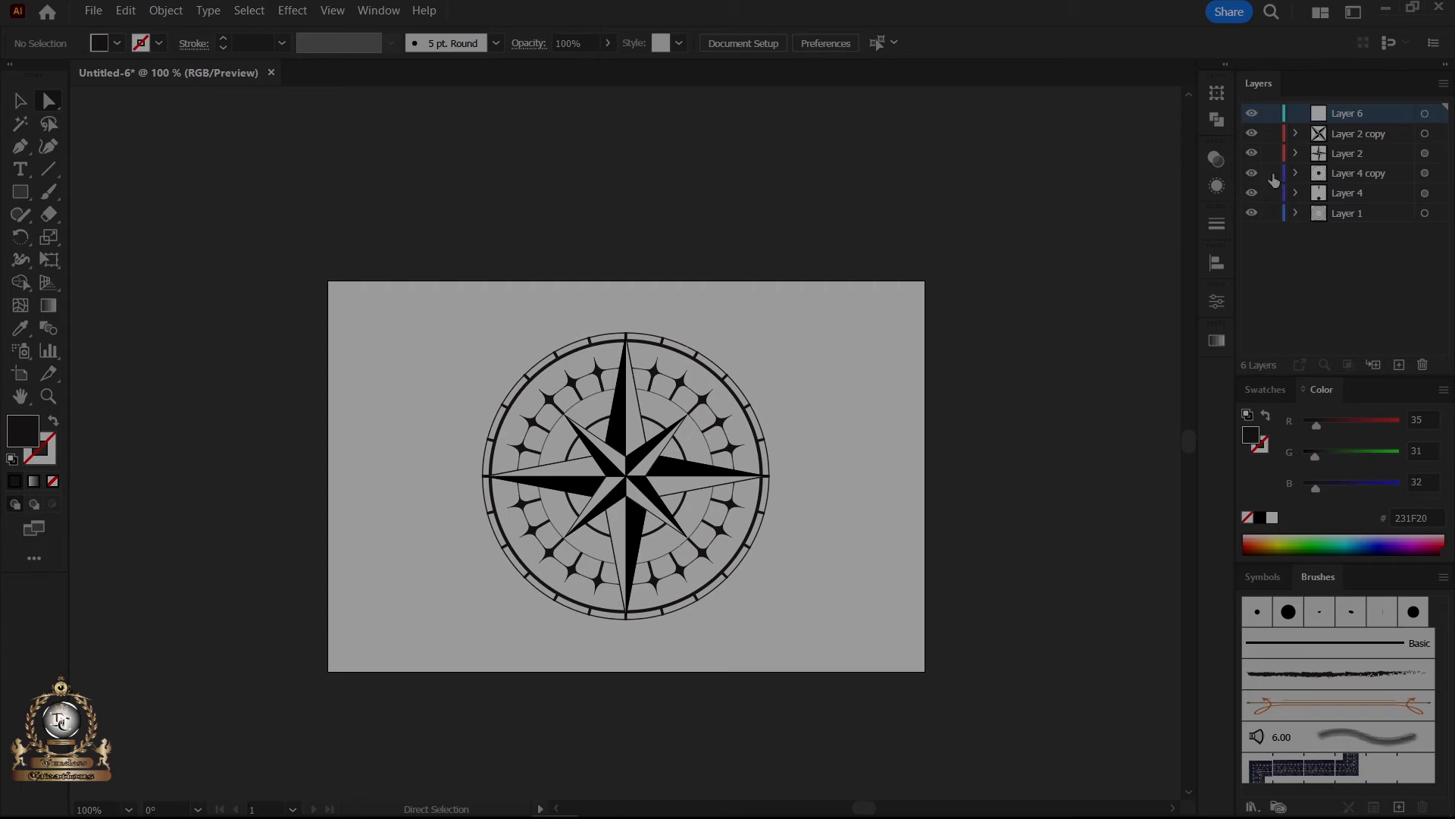
Add the text "N" at 35 pt above the compass on the new layer.
{"action": "left_click", "coordinate": [23, 169]}
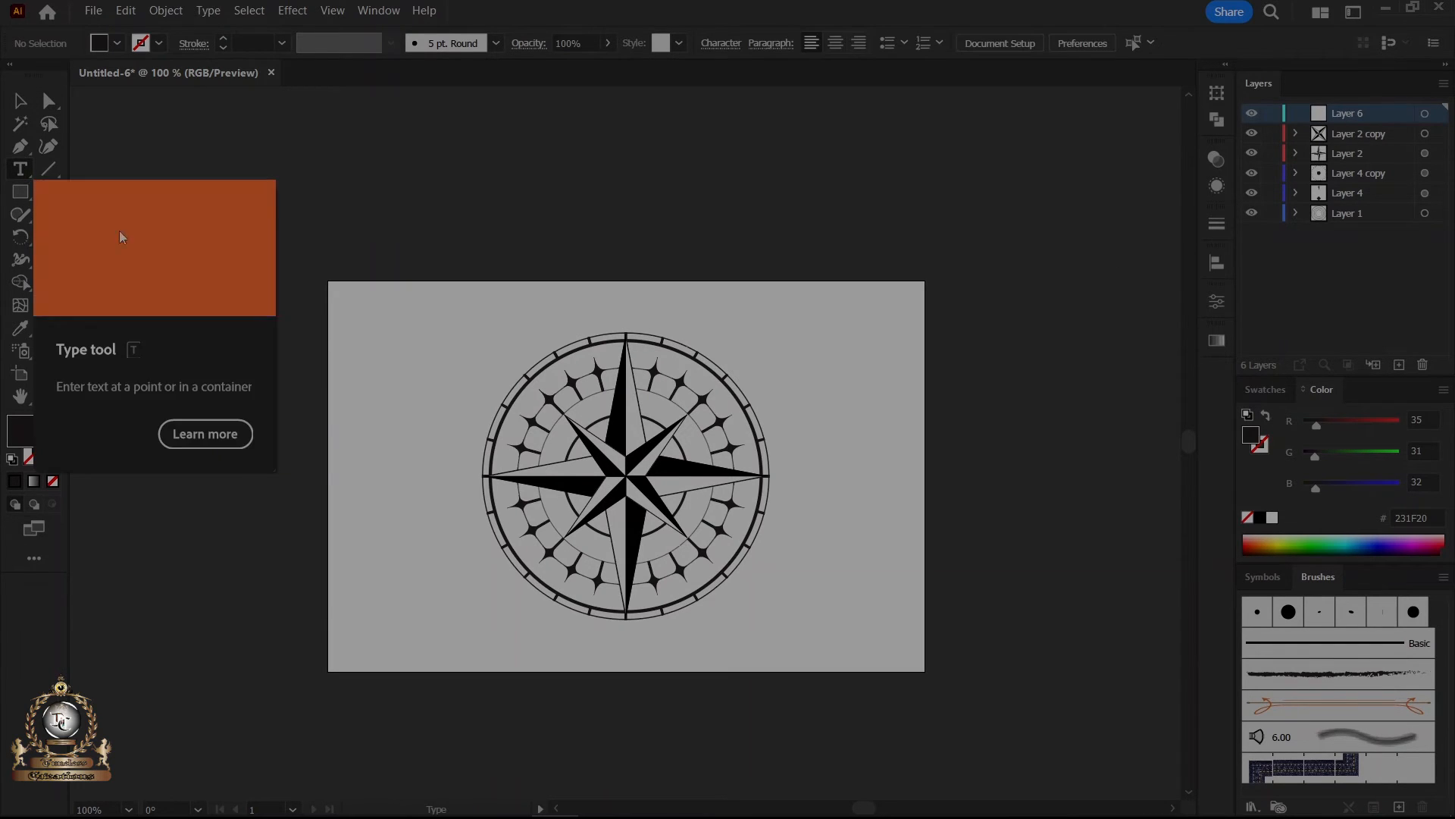
{"action": "left_click", "coordinate": [569, 303]}
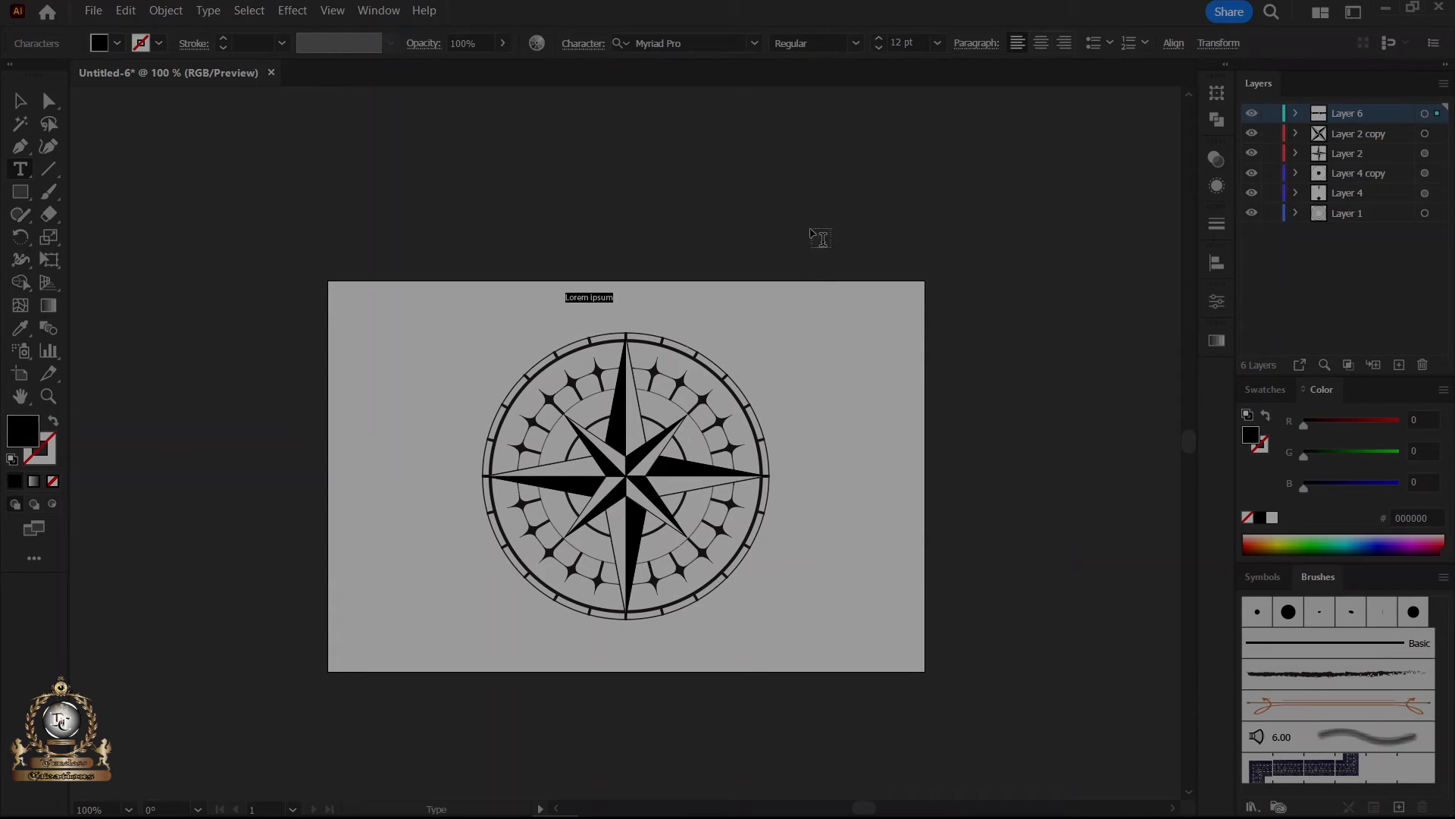
{"action": "left_click", "coordinate": [879, 39]}
{"action": "left_click", "coordinate": [878, 39]}
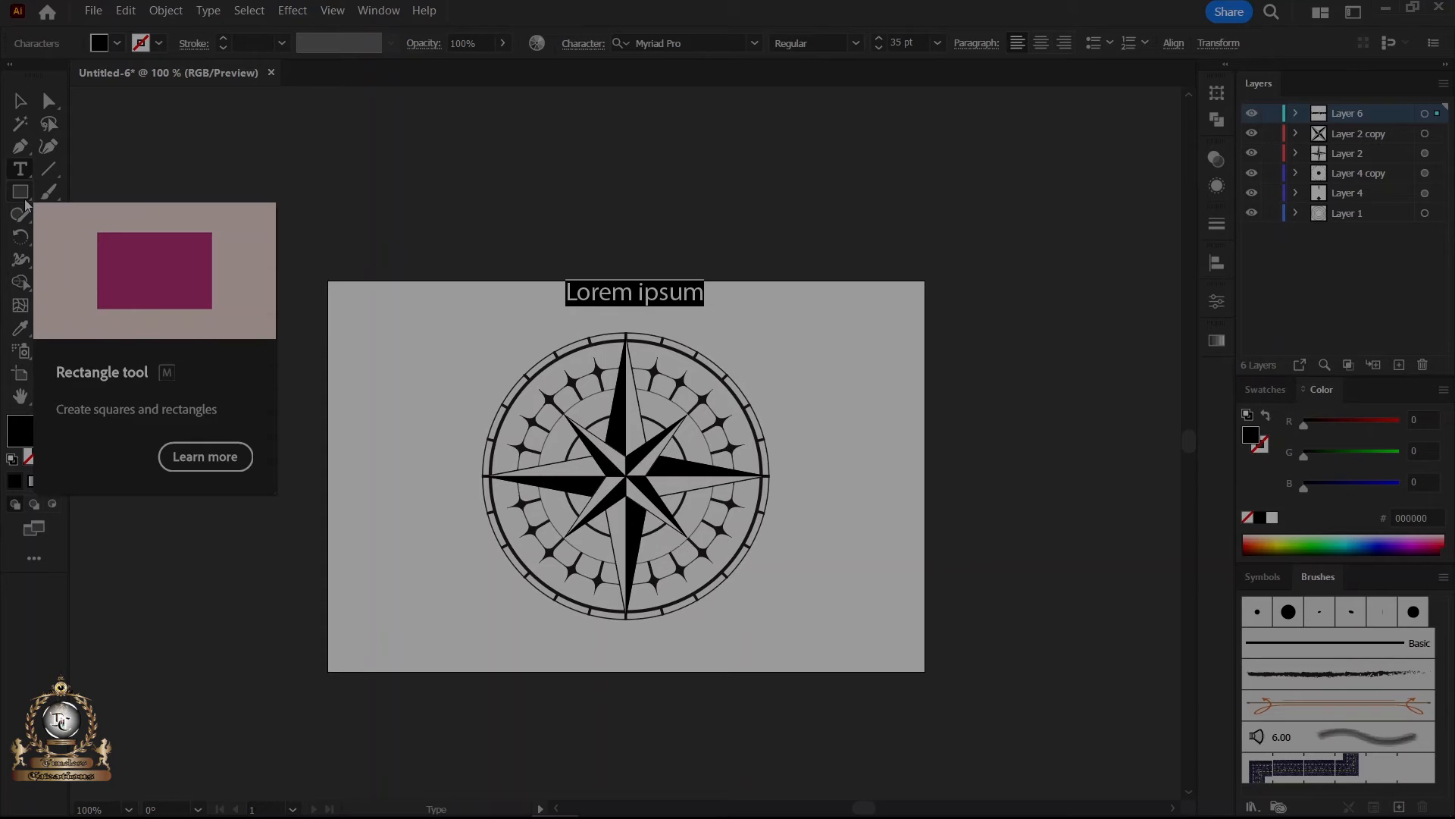
{"action": "type", "text": "N"}
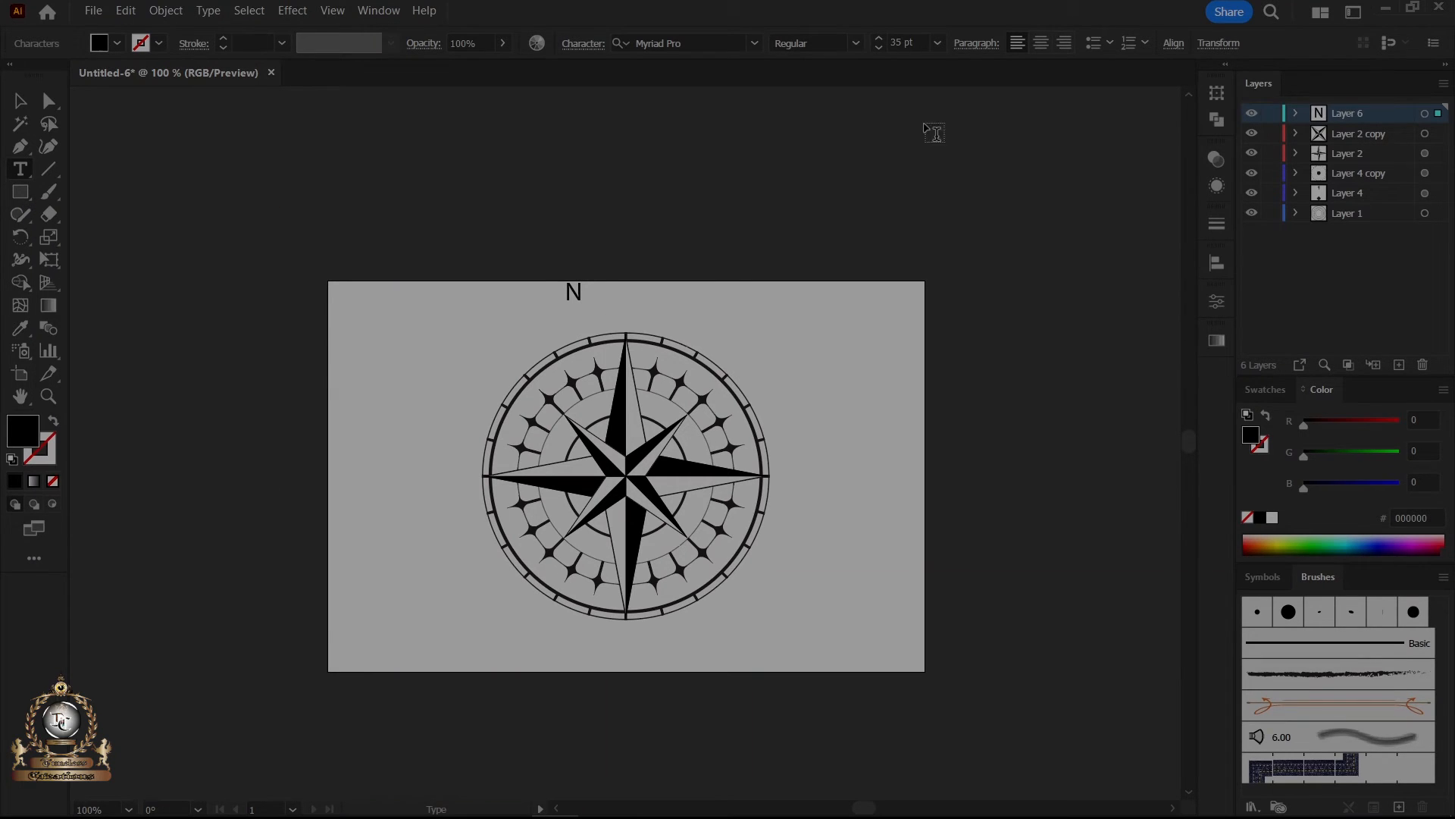
Move the letter N over the north tip of the large star, just above the outermost ring.
{"action": "left_click", "coordinate": [754, 44]}
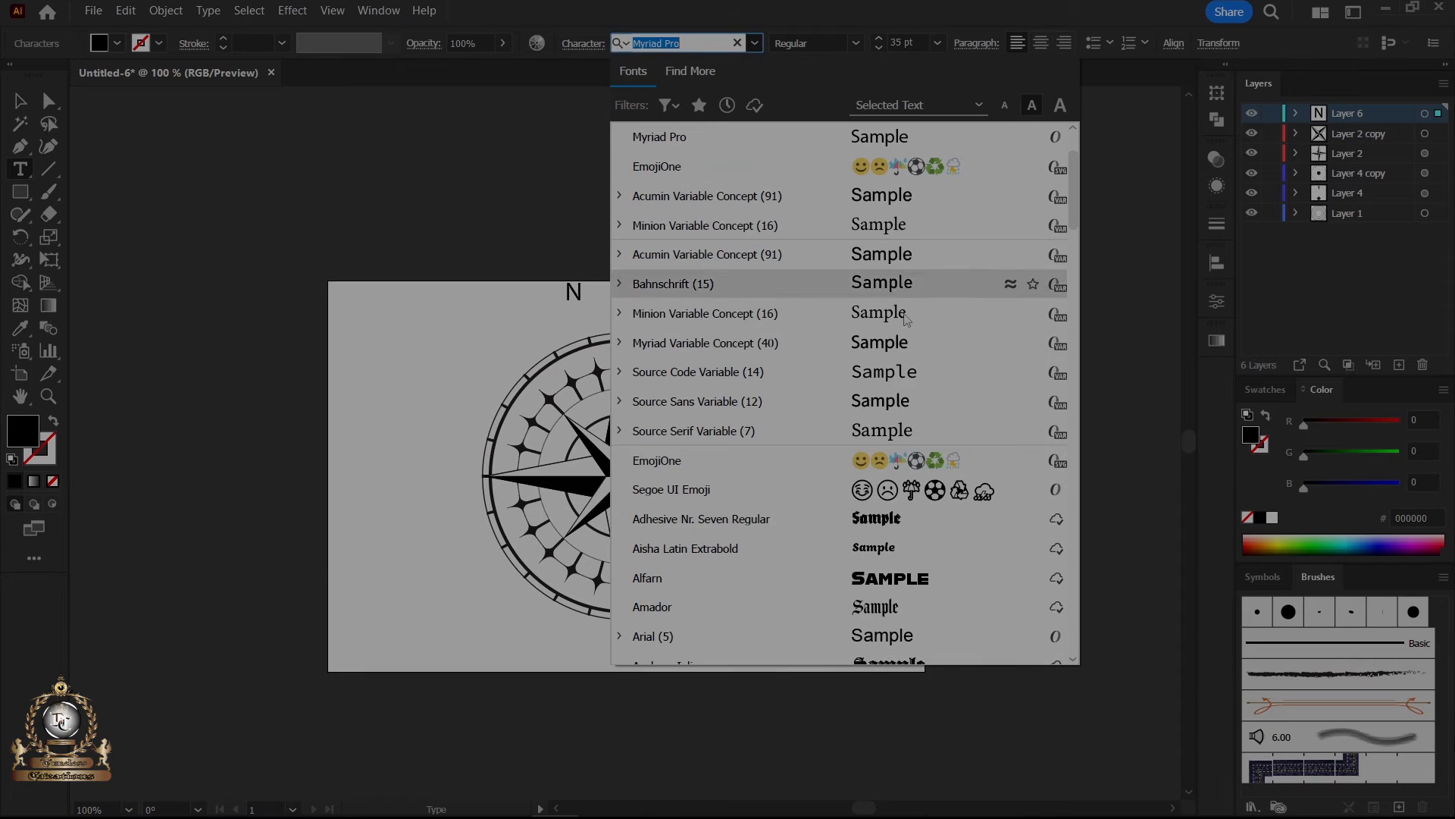
{"action": "key", "text": "Escape"}
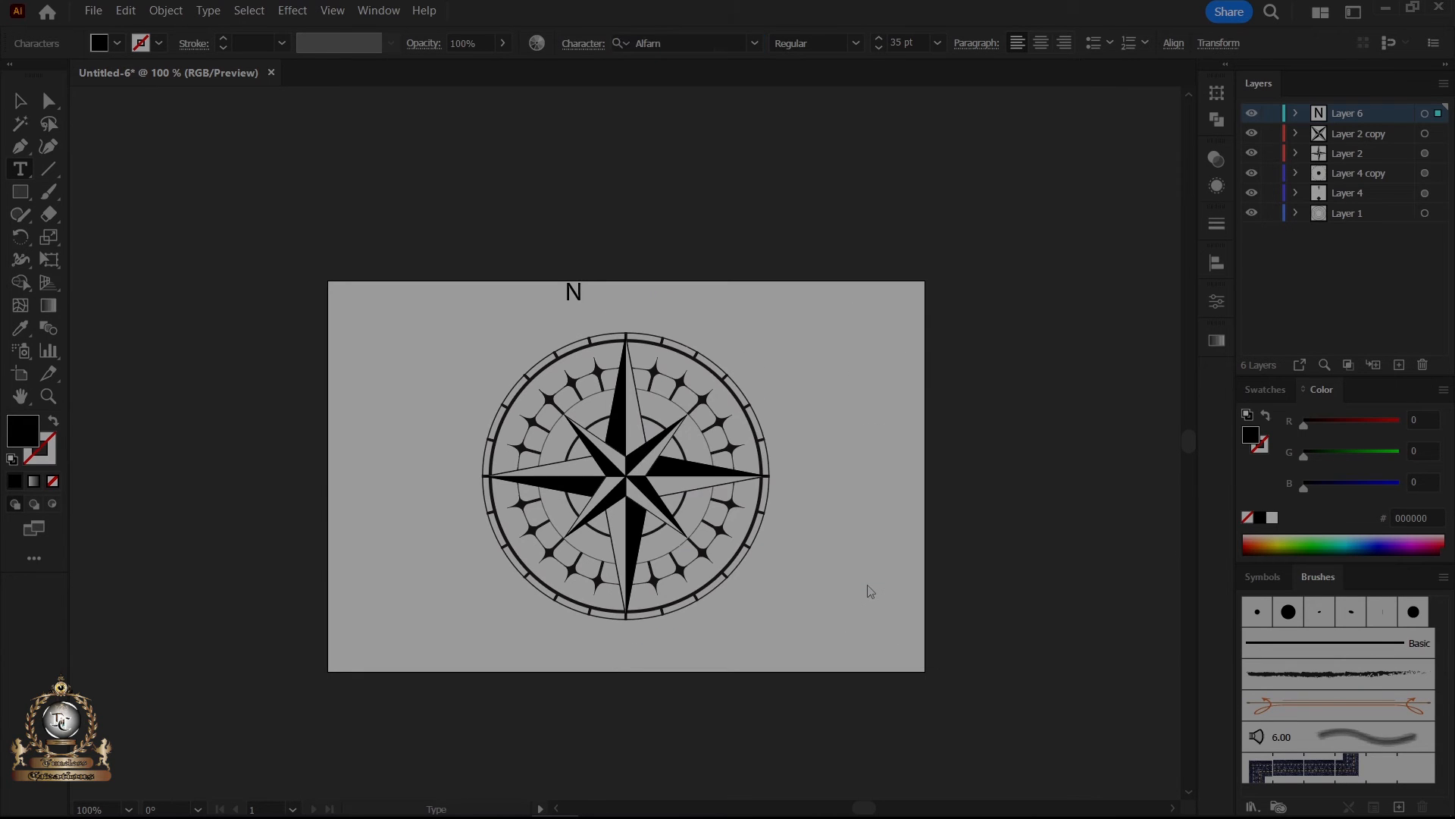
{"action": "left_click", "coordinate": [20, 100]}
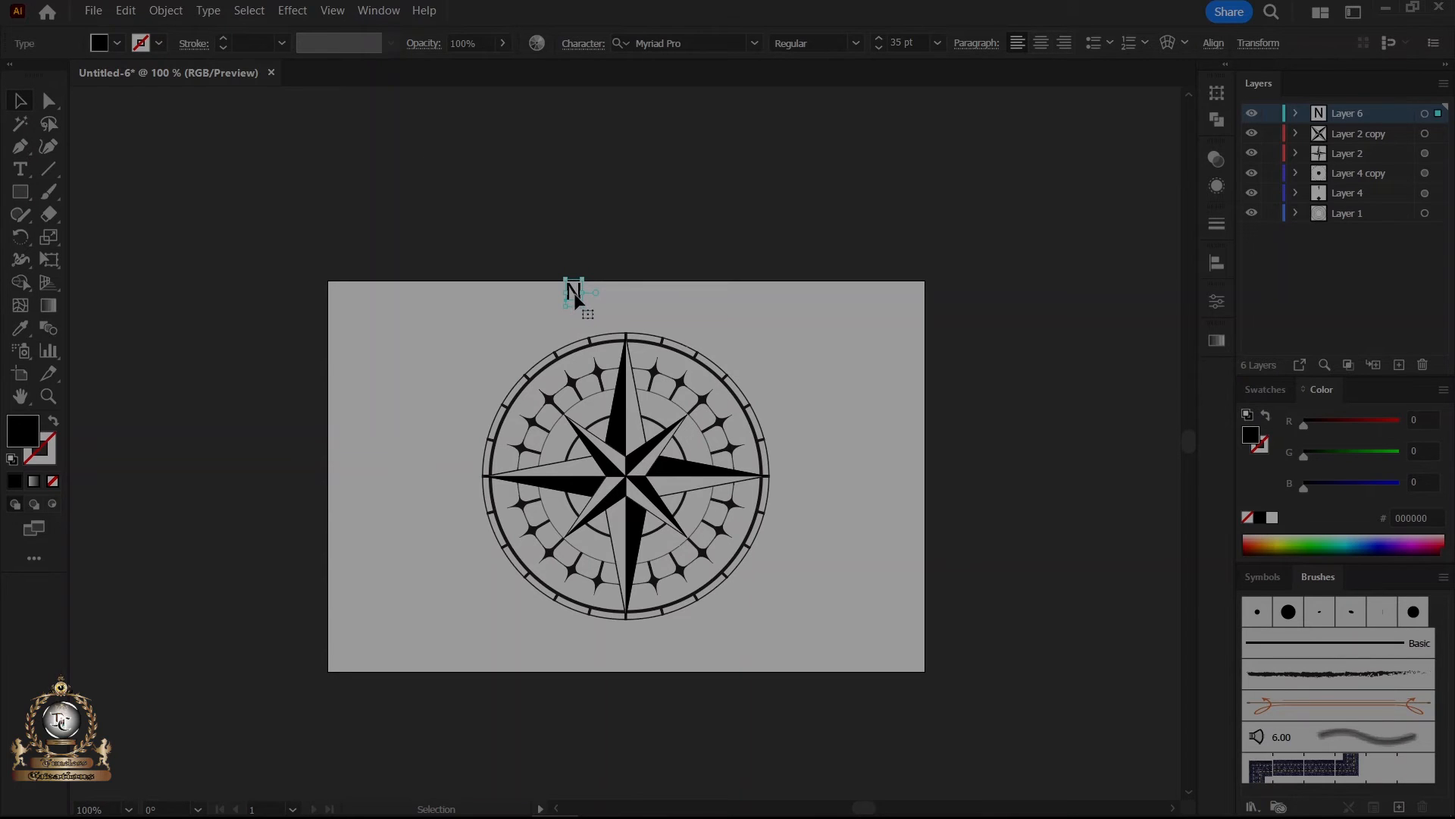
{"action": "left_click_drag", "start_coordinate": [572, 291], "coordinate": [629, 309]}
Change the N's font to Alfarn and center-align its paragraph.
{"action": "left_click", "coordinate": [755, 43]}
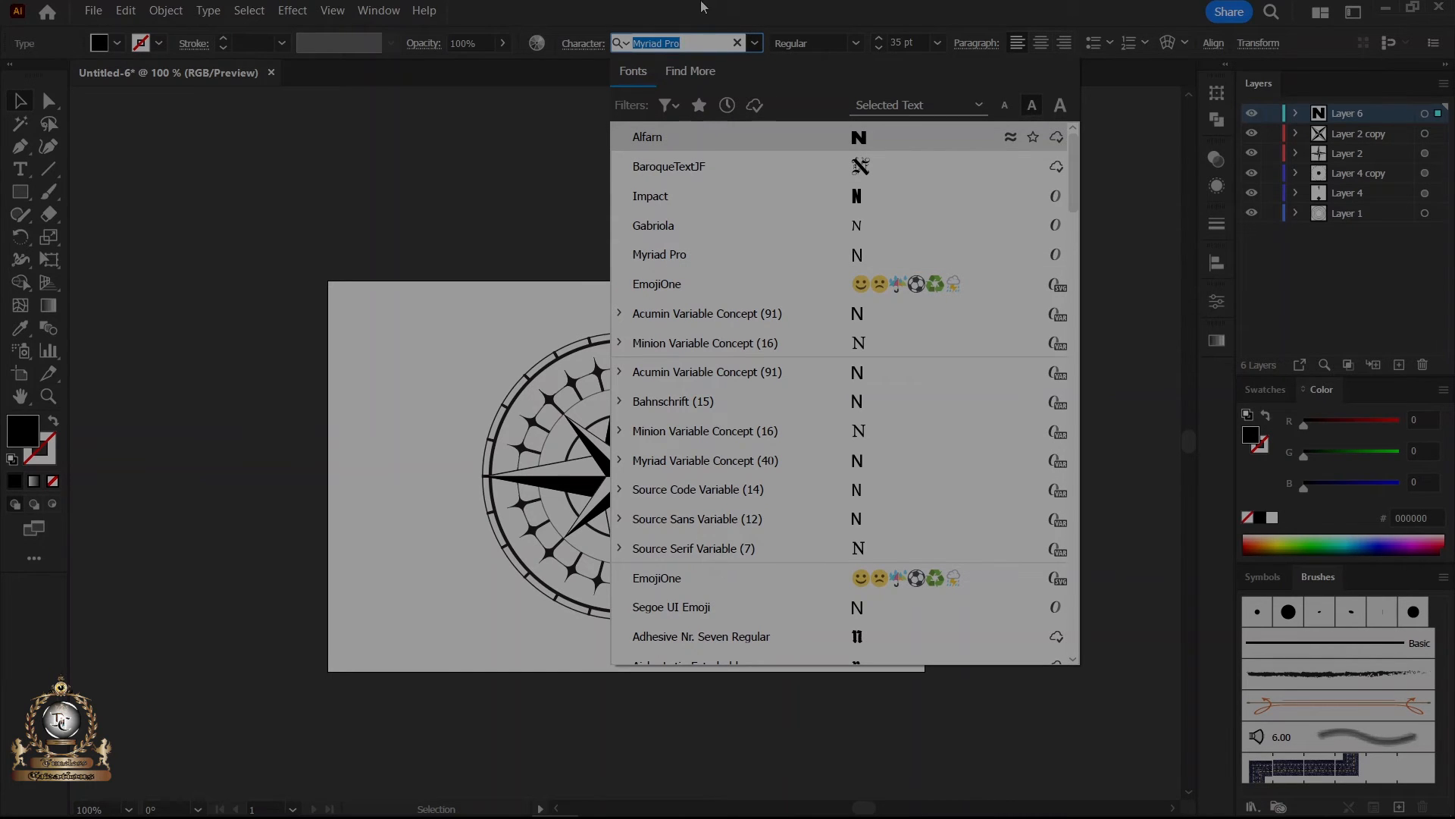
{"action": "left_click", "coordinate": [1125, 129]}
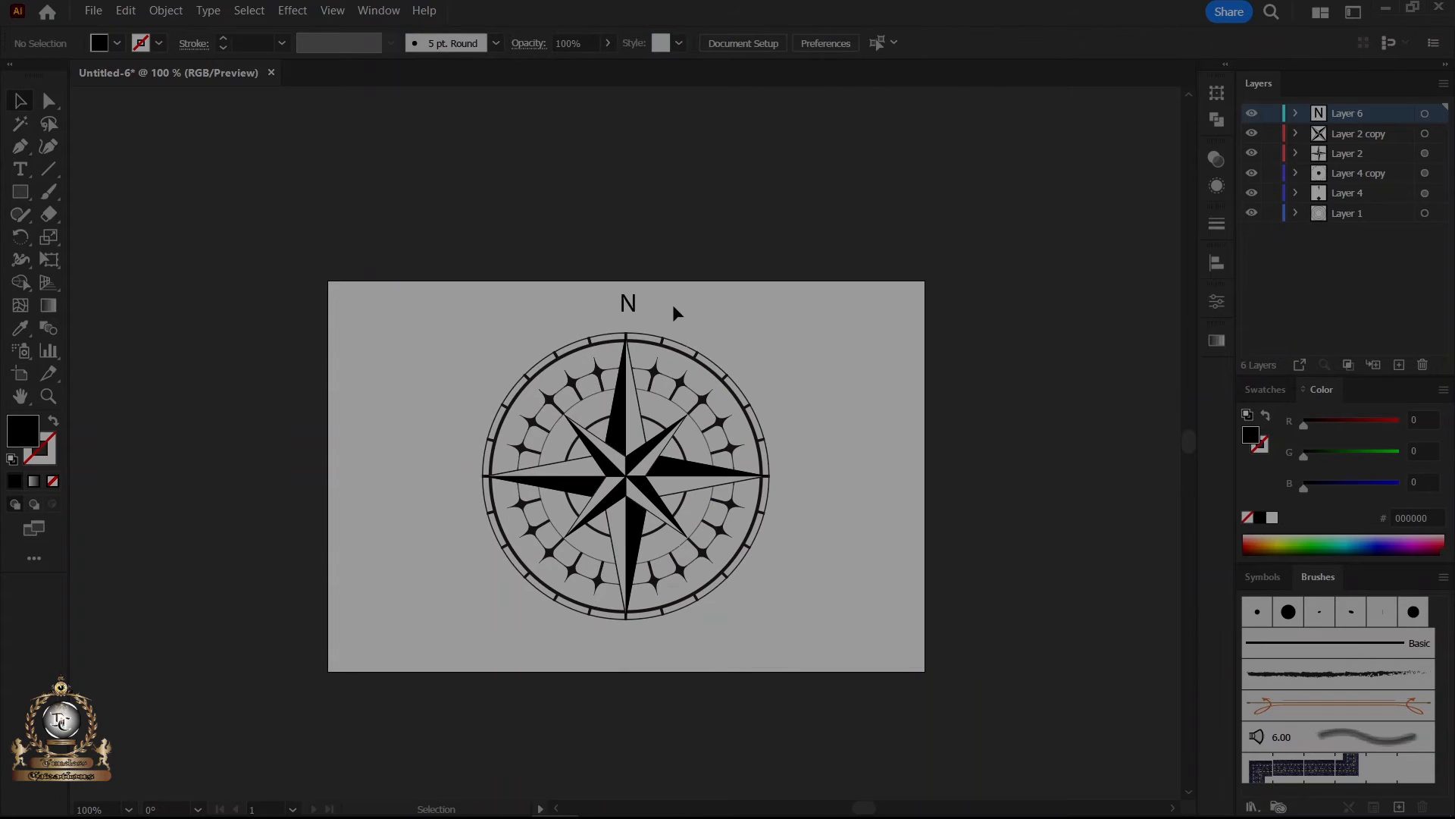
{"action": "left_click", "coordinate": [631, 311]}
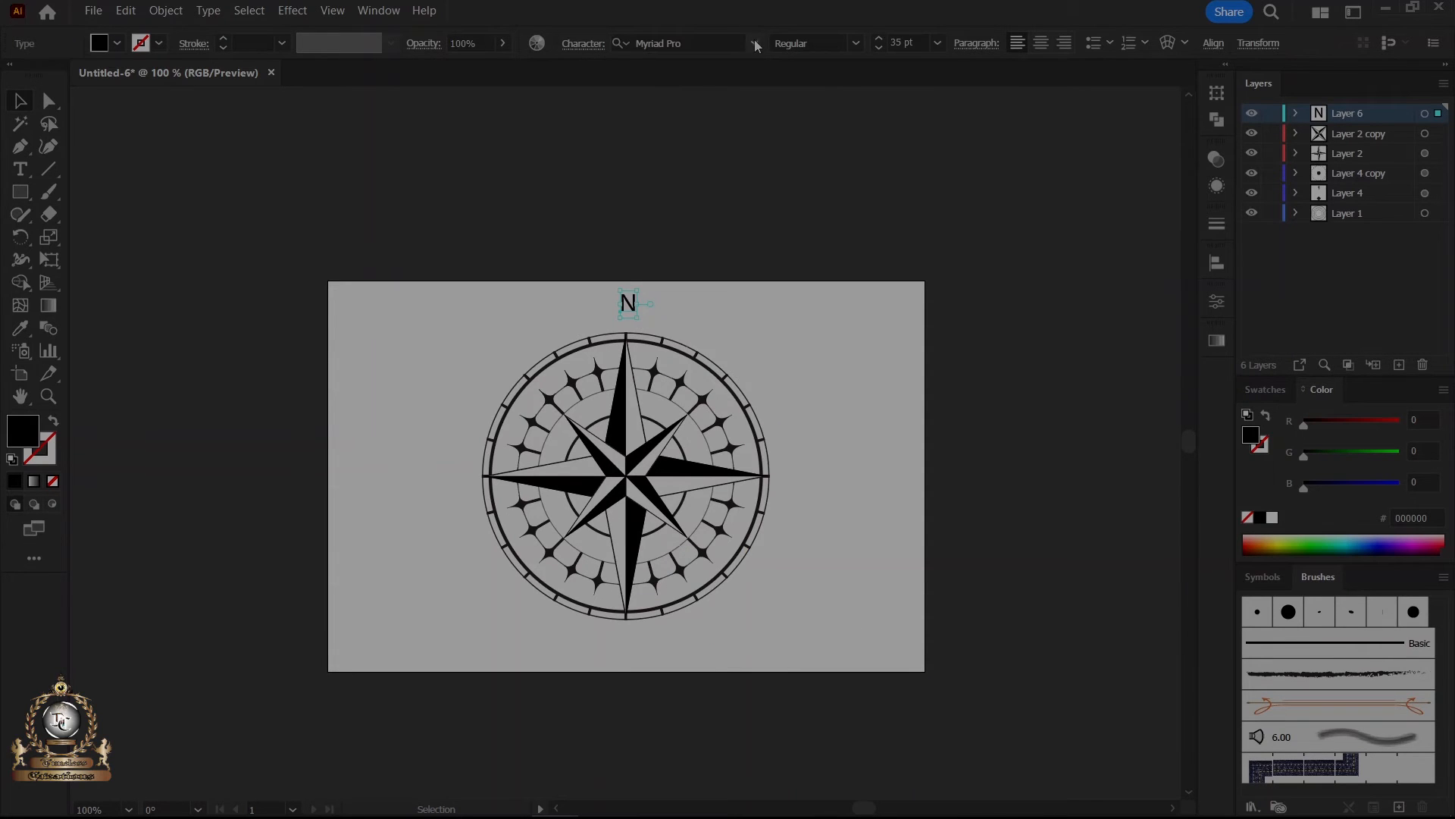
{"action": "left_click", "coordinate": [756, 43]}
{"action": "left_click", "coordinate": [872, 140]}
{"action": "left_click_drag", "start_coordinate": [636, 313], "coordinate": [631, 312]}
{"action": "left_click", "coordinate": [1040, 44]}
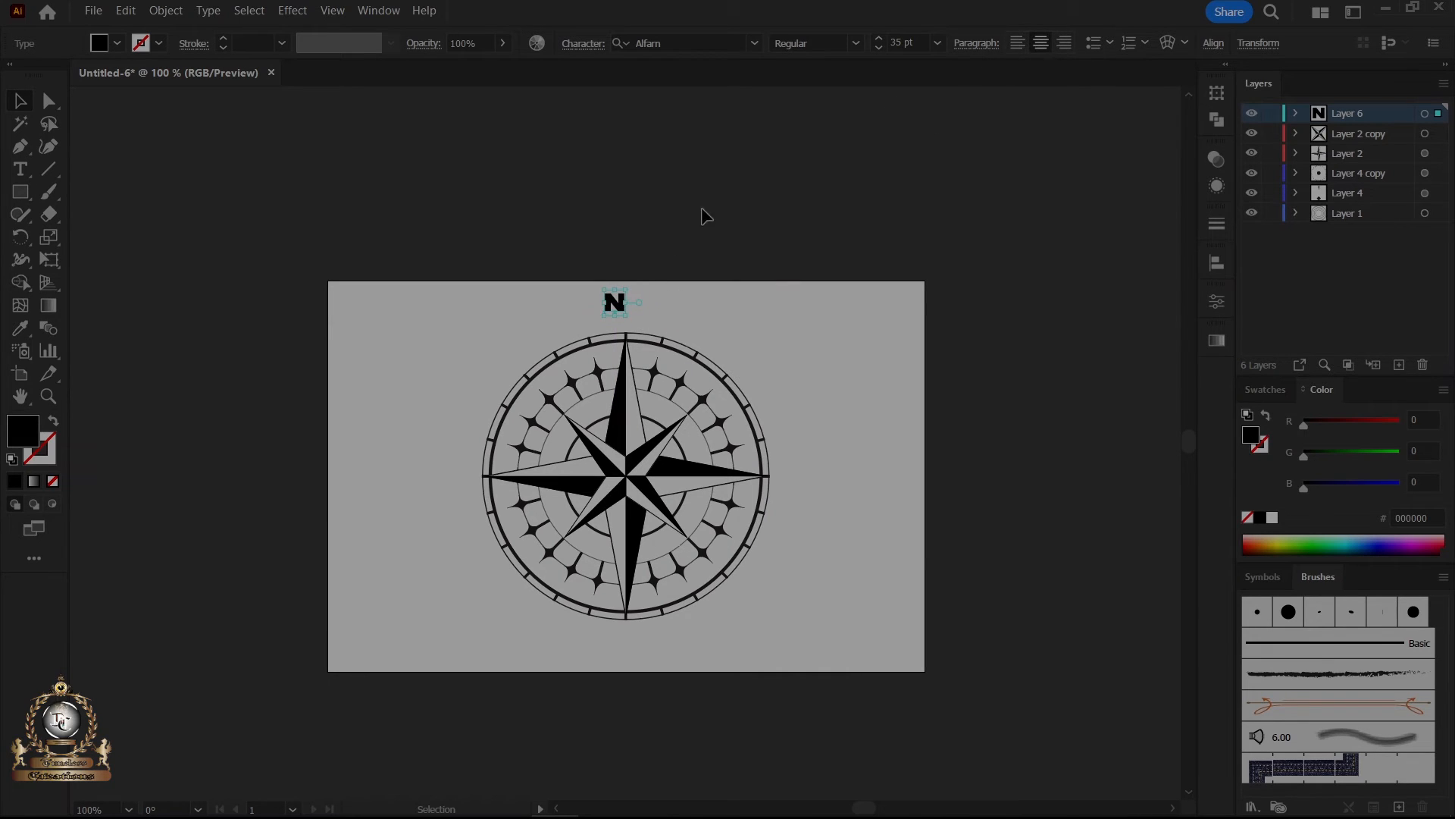
Center the N horizontally over the star's north tip and nudge it down closer to the outermost ring.
{"action": "left_click_drag", "start_coordinate": [614, 301], "coordinate": [626, 301]}
{"action": "key", "text": "Down"}
{"action": "key", "text": "Down"}
{"action": "key", "text": "Down"}
{"action": "key", "text": "Down"}
{"action": "key", "text": "Down"}
{"action": "key", "text": "Down"}
{"action": "key", "text": "Down"}
{"action": "key", "text": "Down"}
Make a copy of the N rotated by 360/8 (45°) about the center of the compass.
{"action": "left_click", "coordinate": [27, 240]}
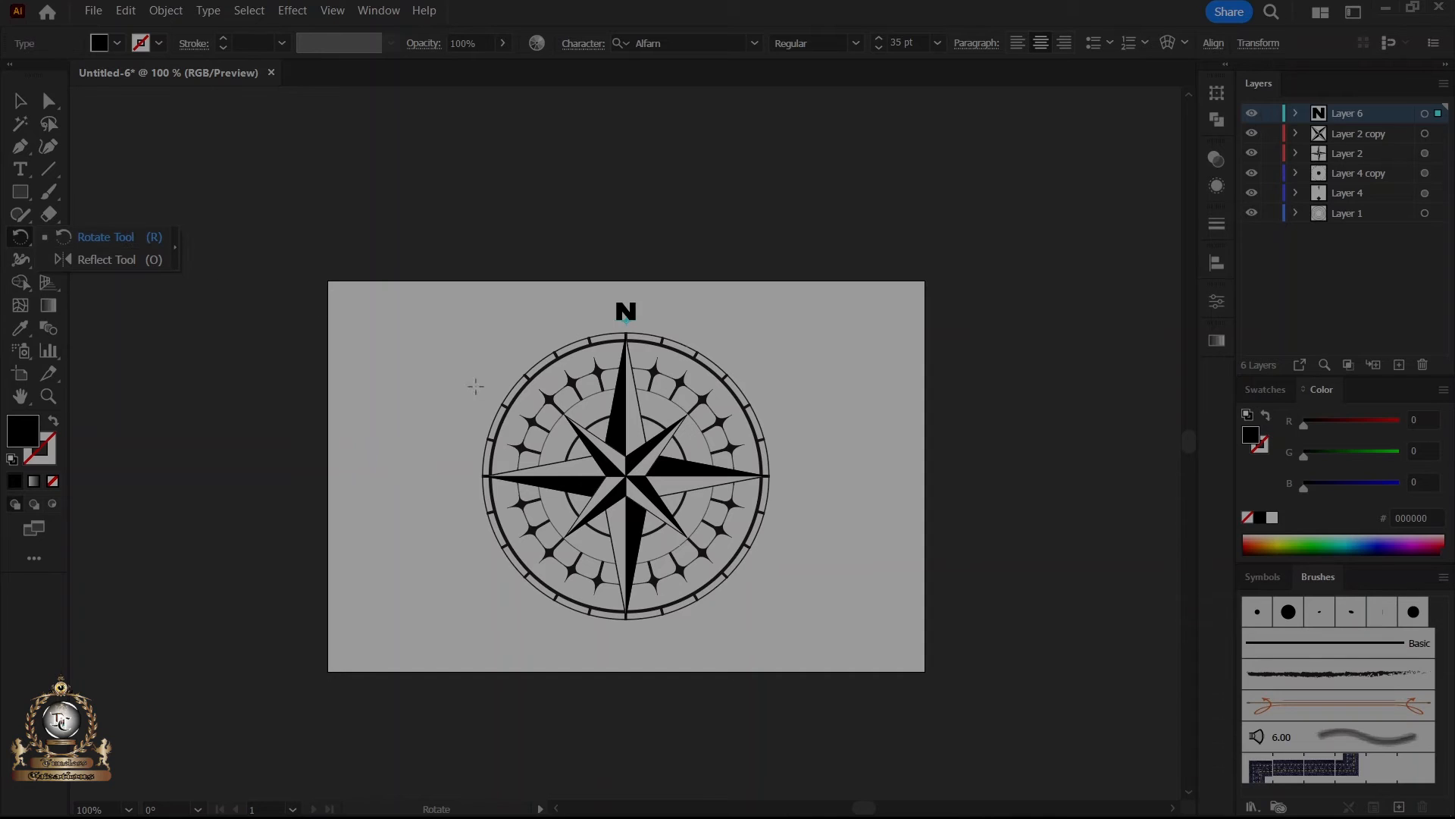
{"action": "left_click", "coordinate": [626, 476], "text": "alt"}
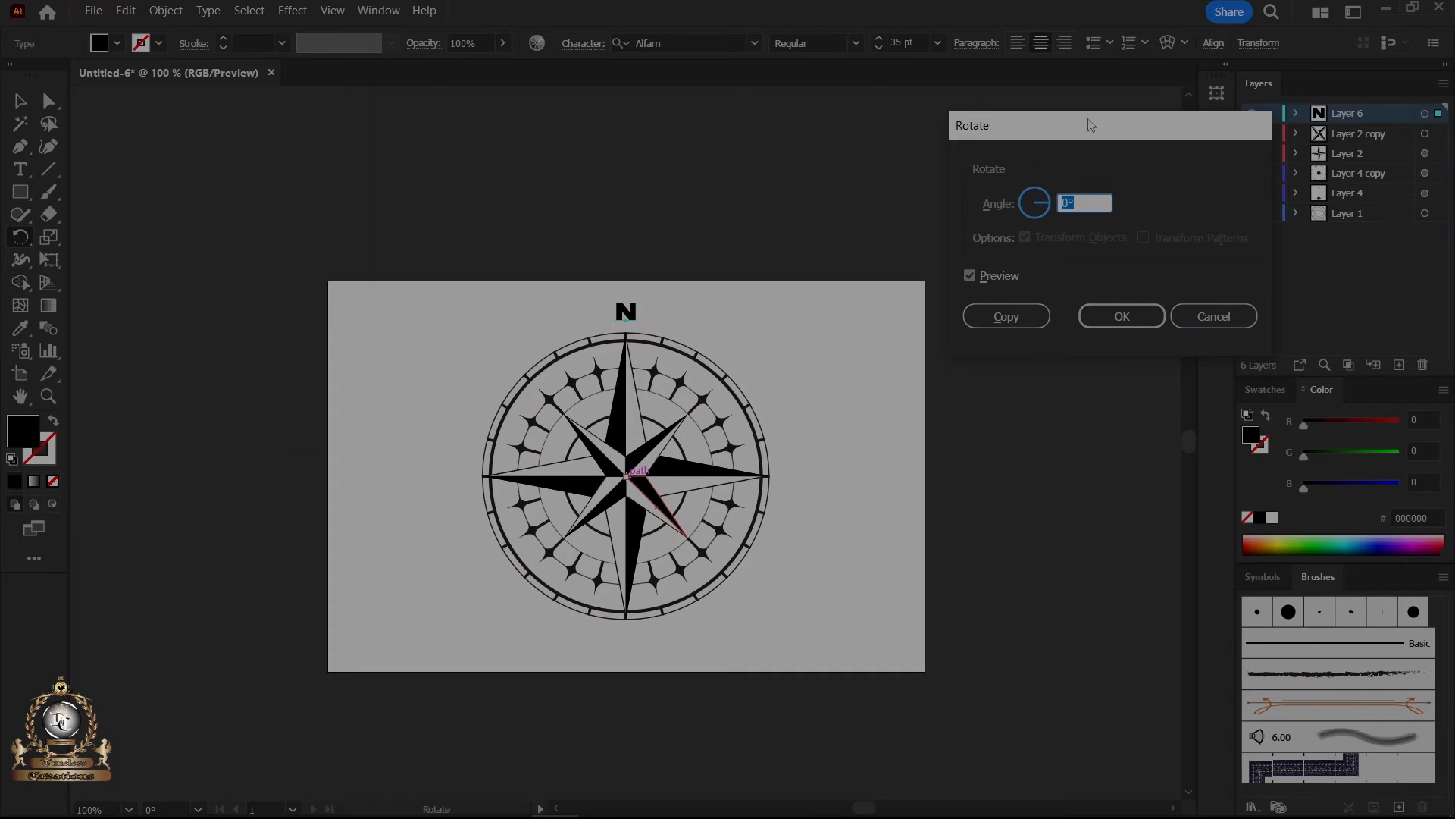
{"action": "left_click_drag", "start_coordinate": [1092, 123], "coordinate": [995, 226]}
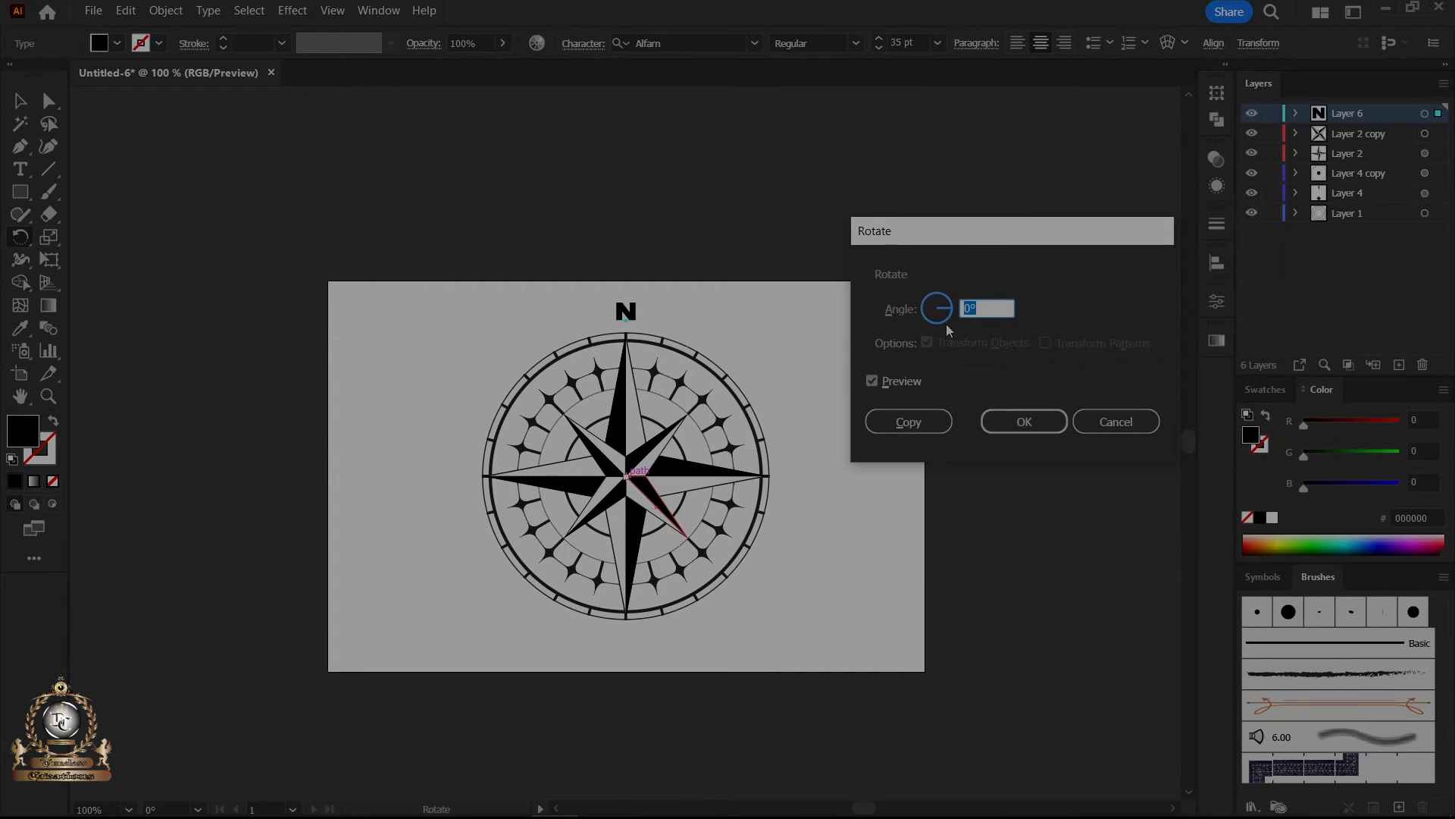
{"action": "type", "text": "360/8"}
{"action": "key", "text": "Tab"}
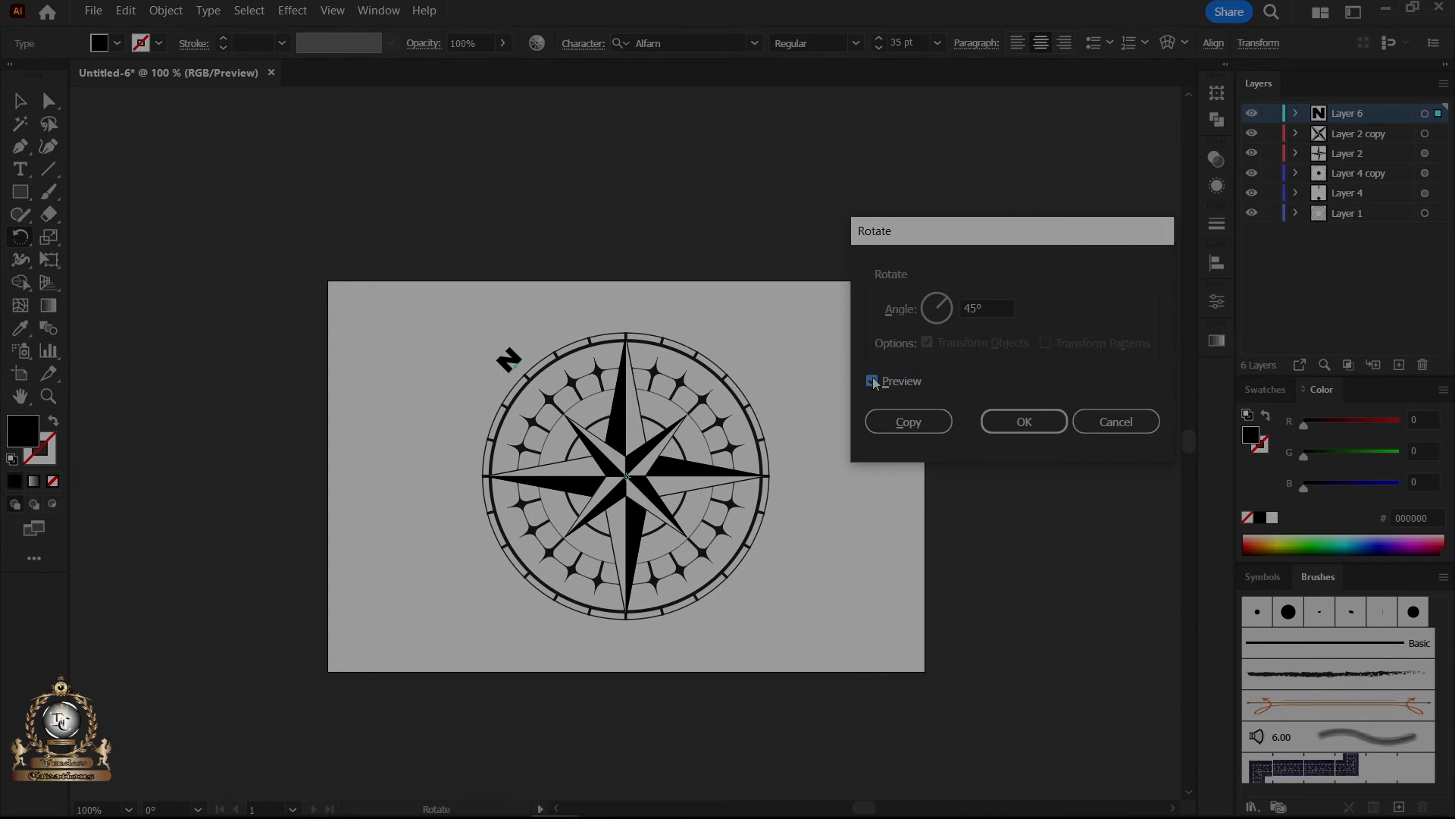
{"action": "left_click", "coordinate": [872, 381]}
{"action": "left_click", "coordinate": [896, 419]}
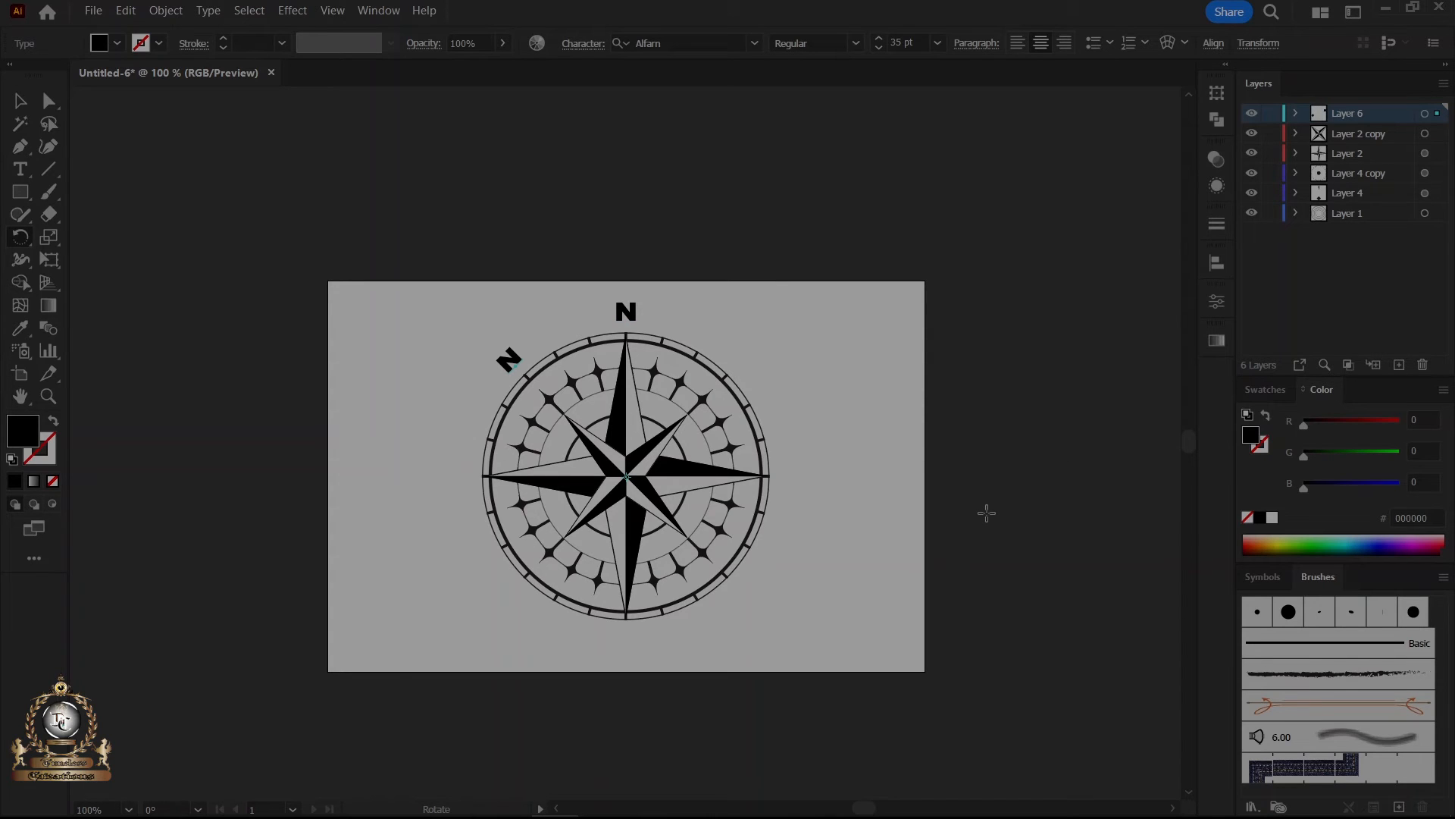
Repeat the 45° rotated copy of the N until eight letters surround the compass.
{"action": "key", "text": "v"}
{"action": "key", "text": "ctrl+d"}
{"action": "key", "text": "ctrl+d"}
{"action": "key", "text": "ctrl+d"}
{"action": "key", "text": "ctrl+d"}
{"action": "key", "text": "ctrl+d"}
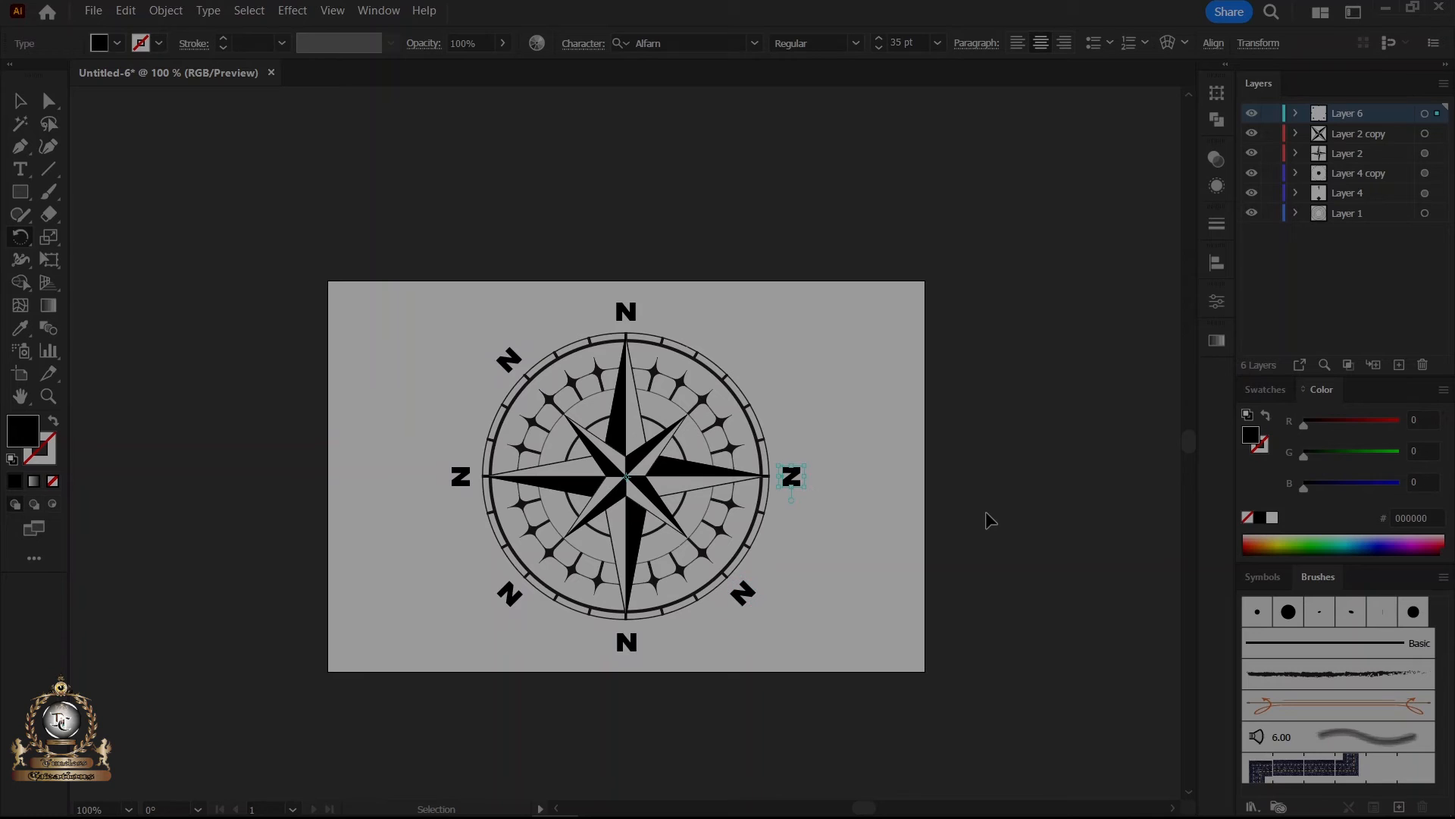
{"action": "key", "text": "ctrl+d"}
{"action": "key", "text": "r"}
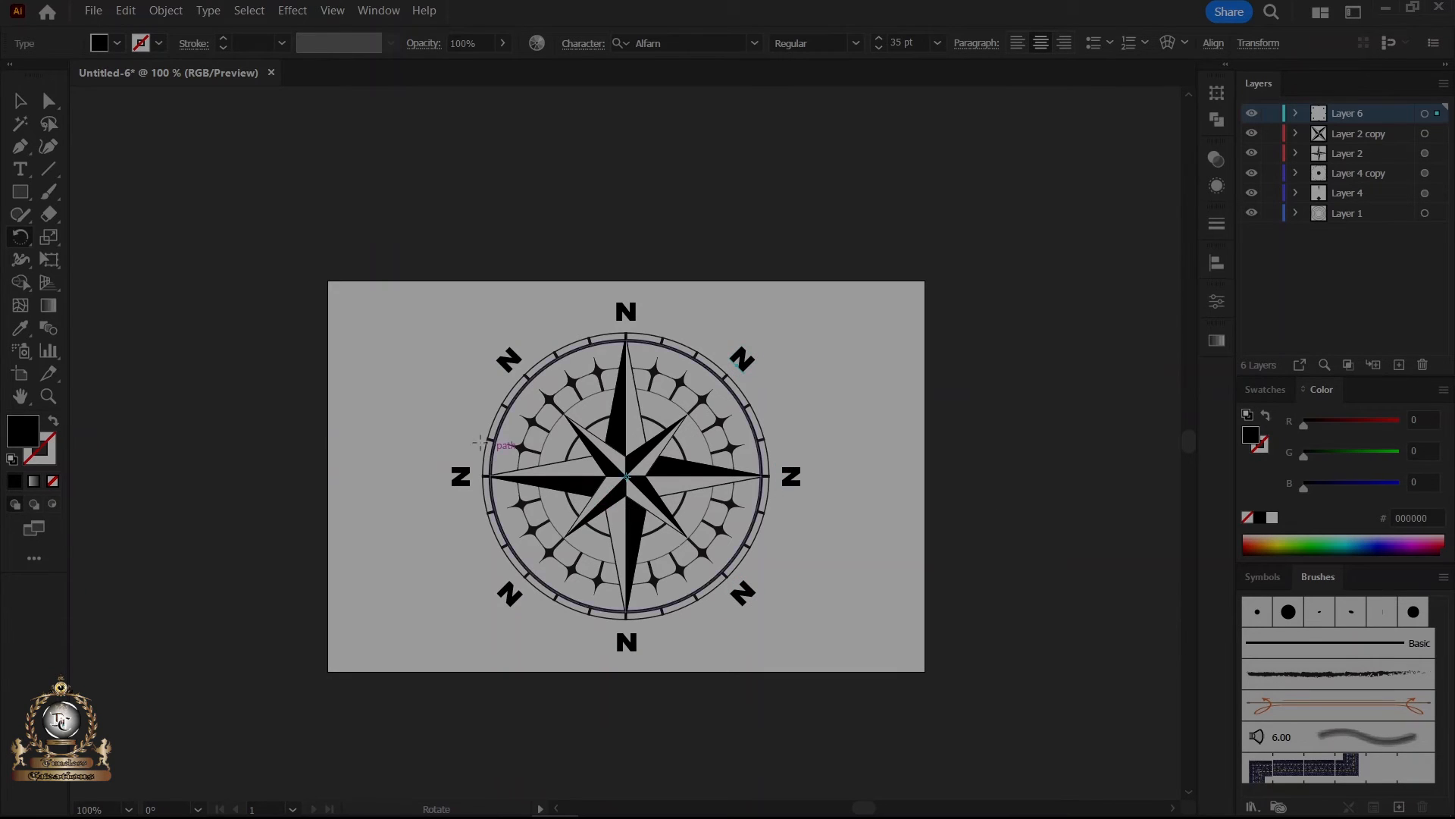
Replace the N at the northeast with NE and the N at the east with E.
{"action": "left_click", "coordinate": [21, 169]}
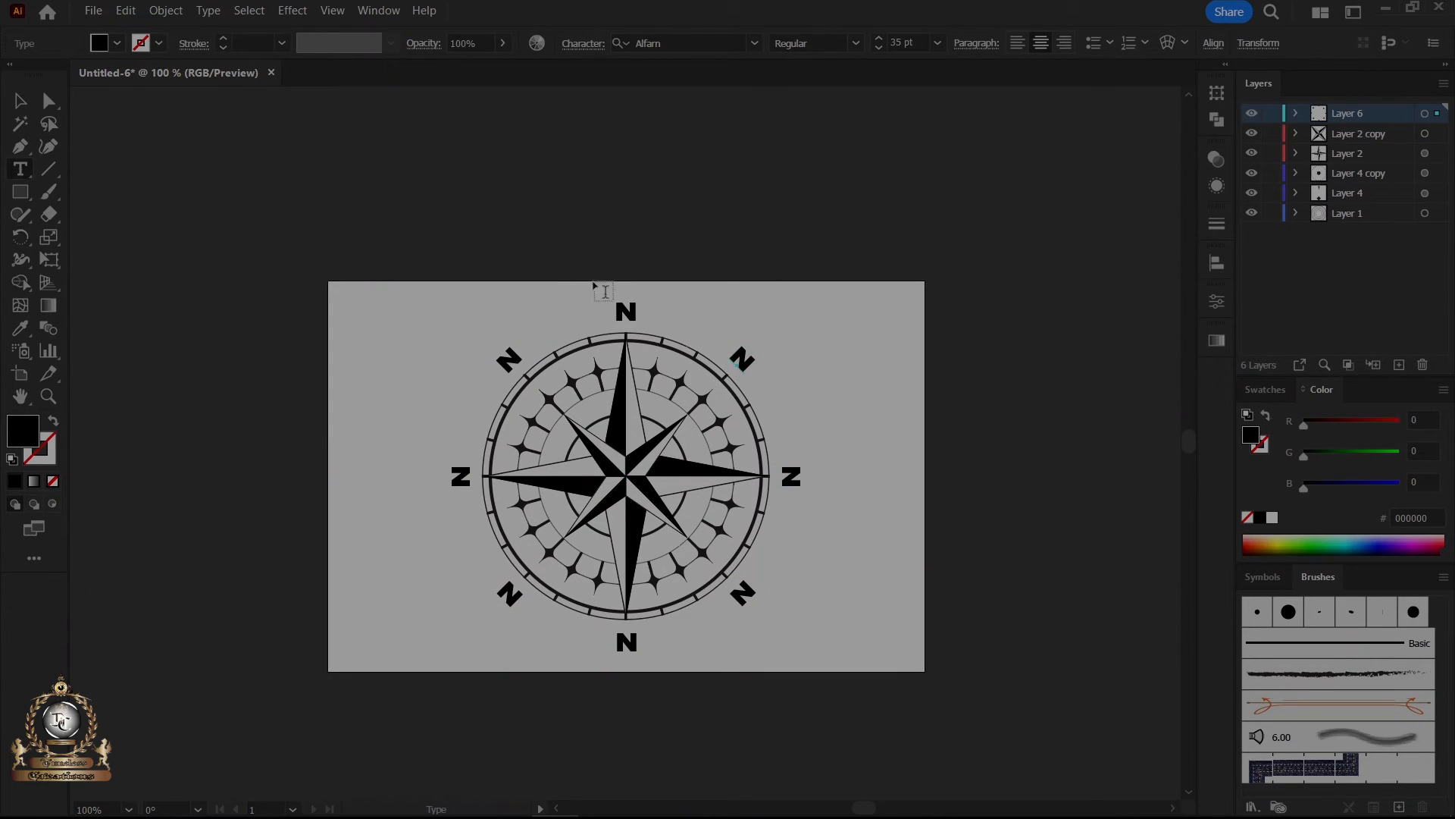
{"action": "double_click", "coordinate": [749, 359]}
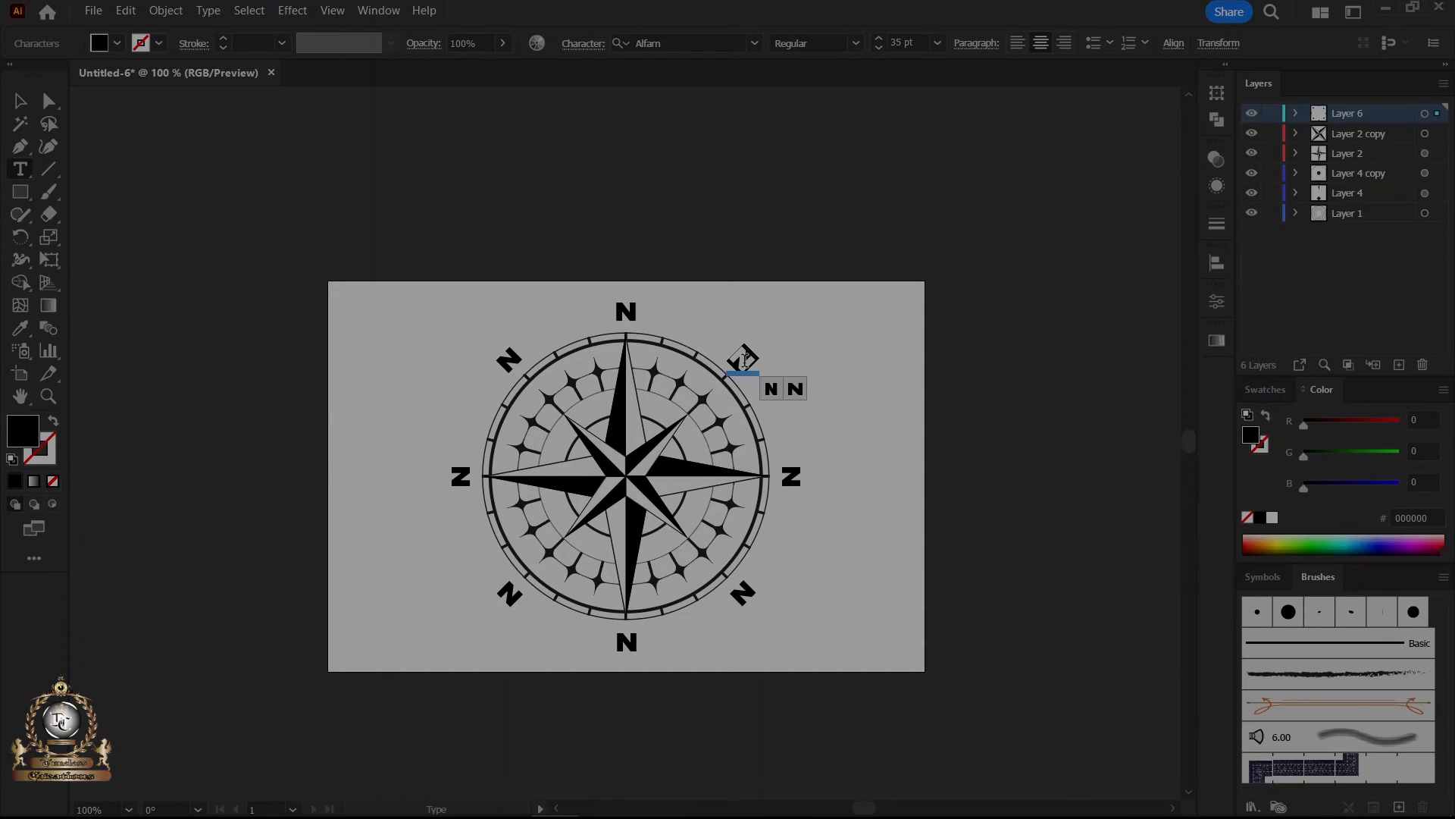
{"action": "type", "text": "NE"}
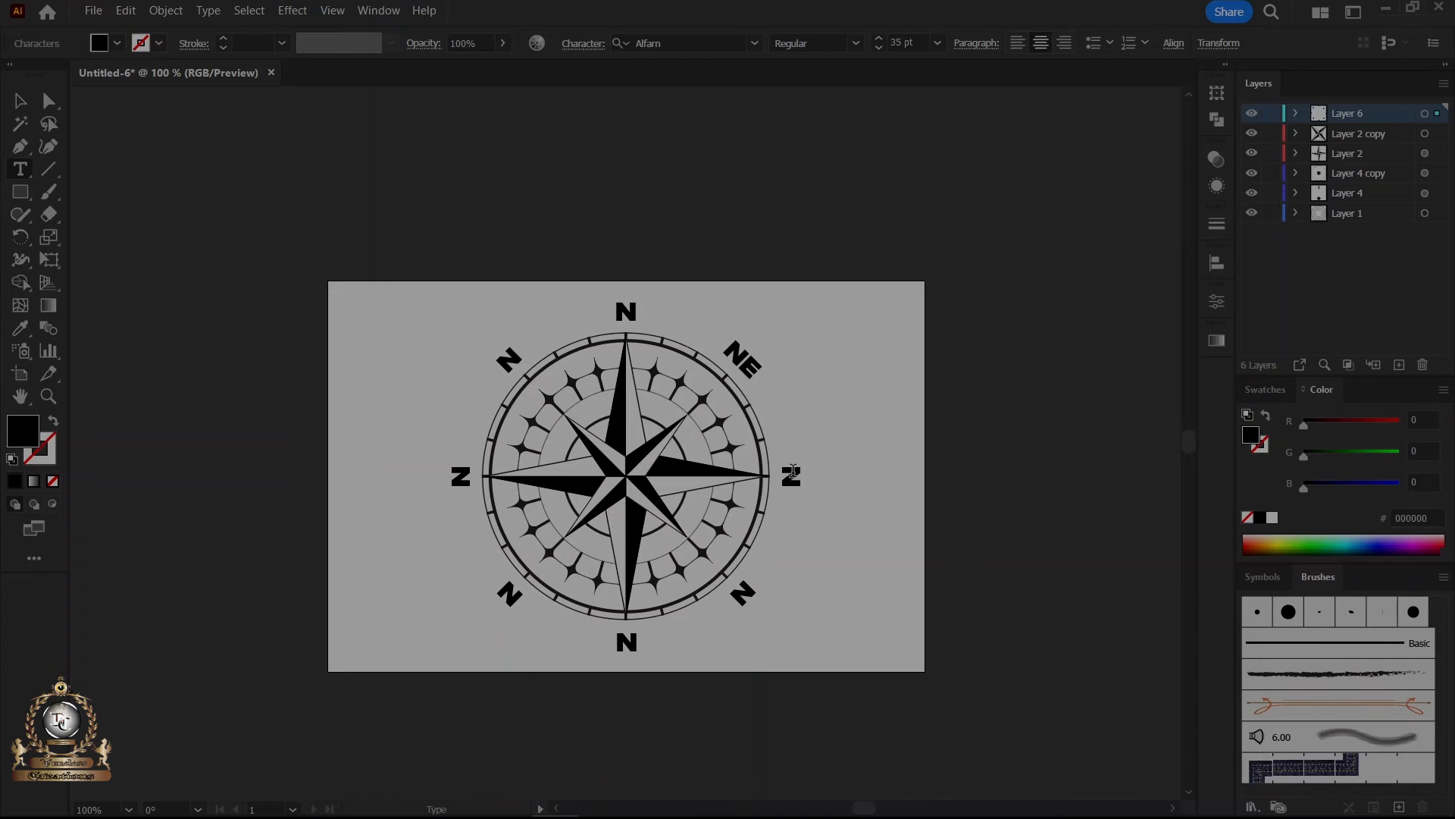
{"action": "left_click", "coordinate": [799, 473]}
{"action": "double_click", "coordinate": [799, 473]}
{"action": "type", "text": "E"}
{"action": "key", "text": "Escape"}
Replace the N at the southeast with SE and the N at the south with S.
{"action": "double_click", "coordinate": [749, 592]}
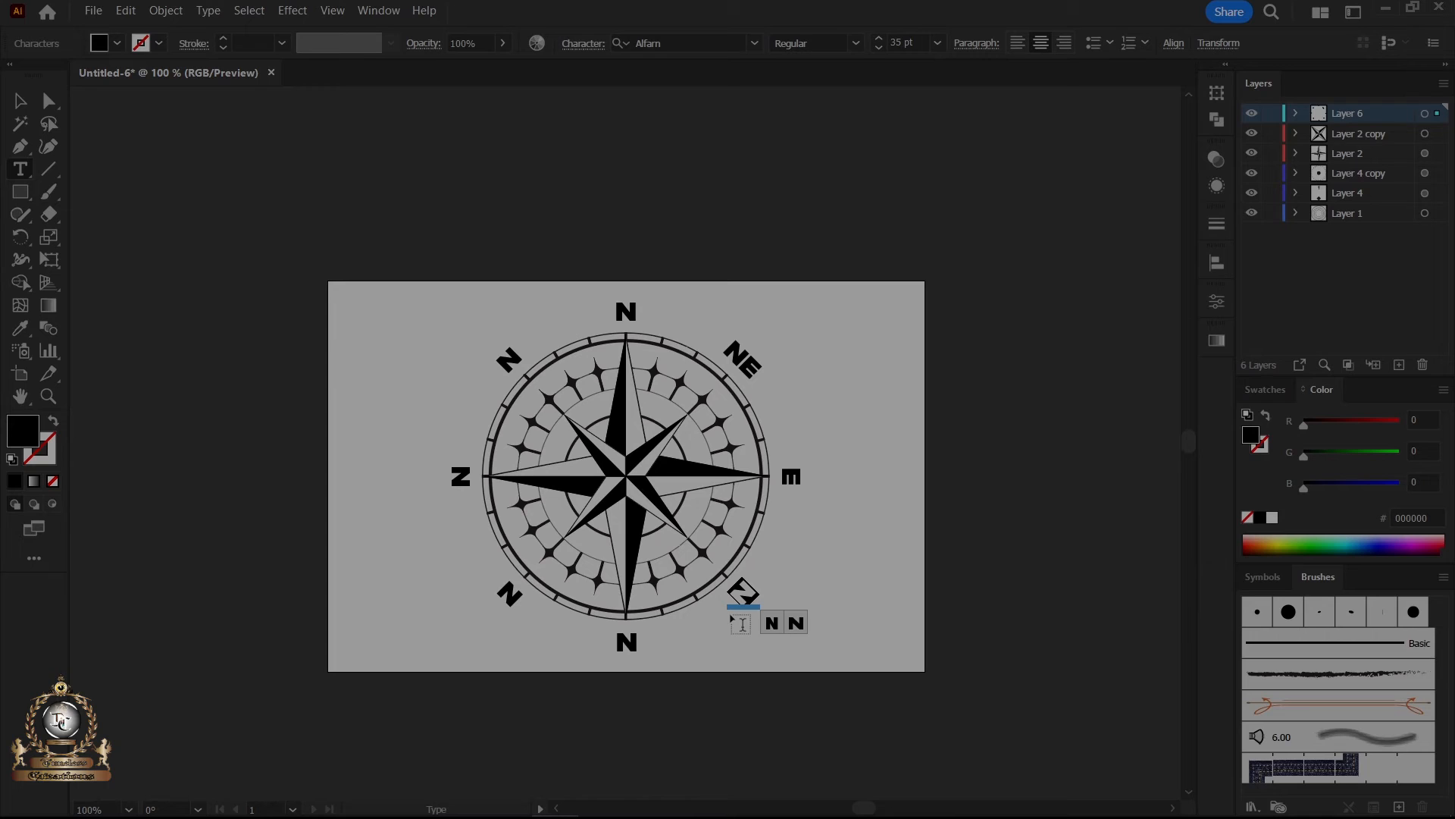
{"action": "type", "text": "SE"}
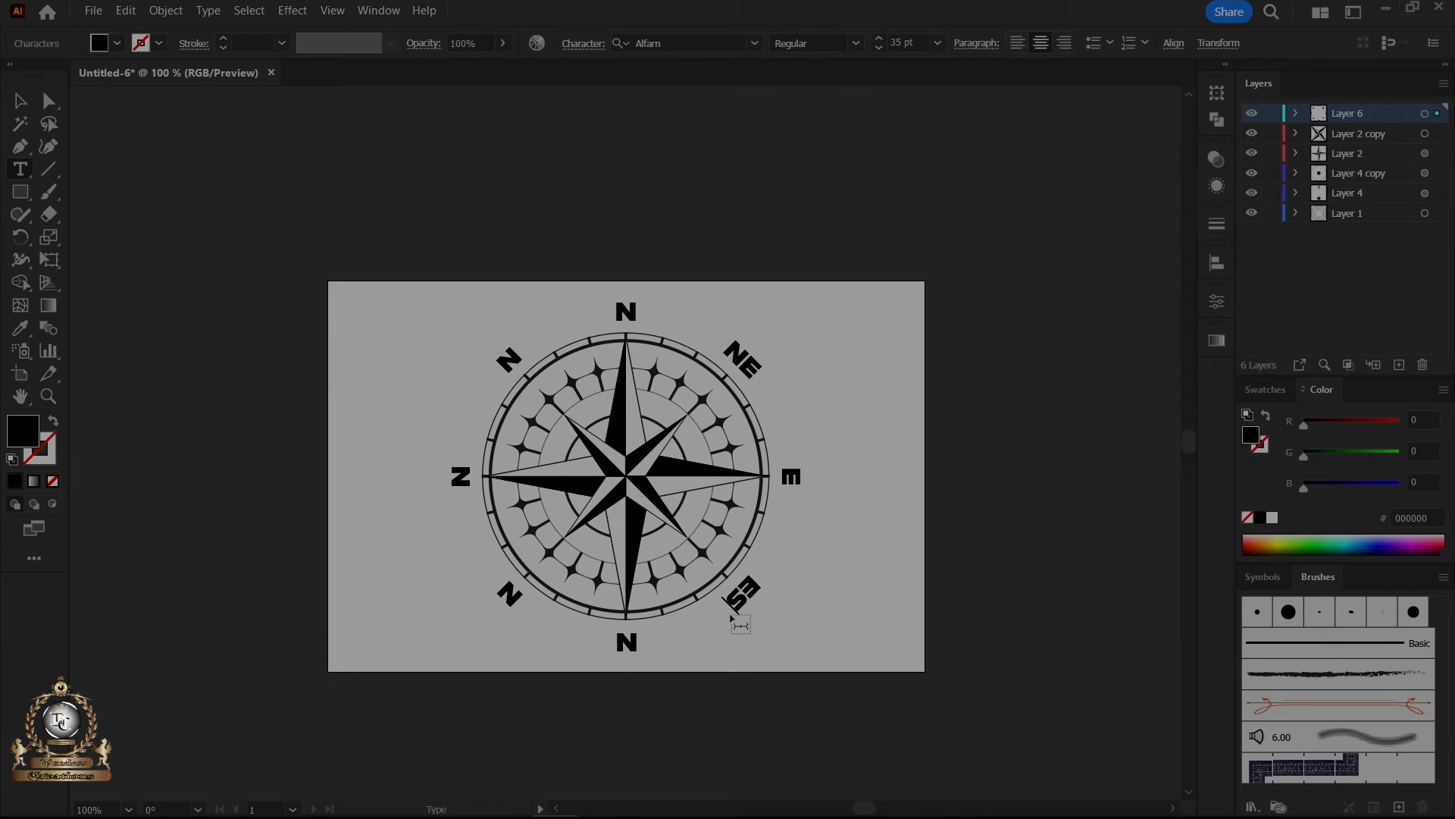
{"action": "double_click", "coordinate": [623, 644]}
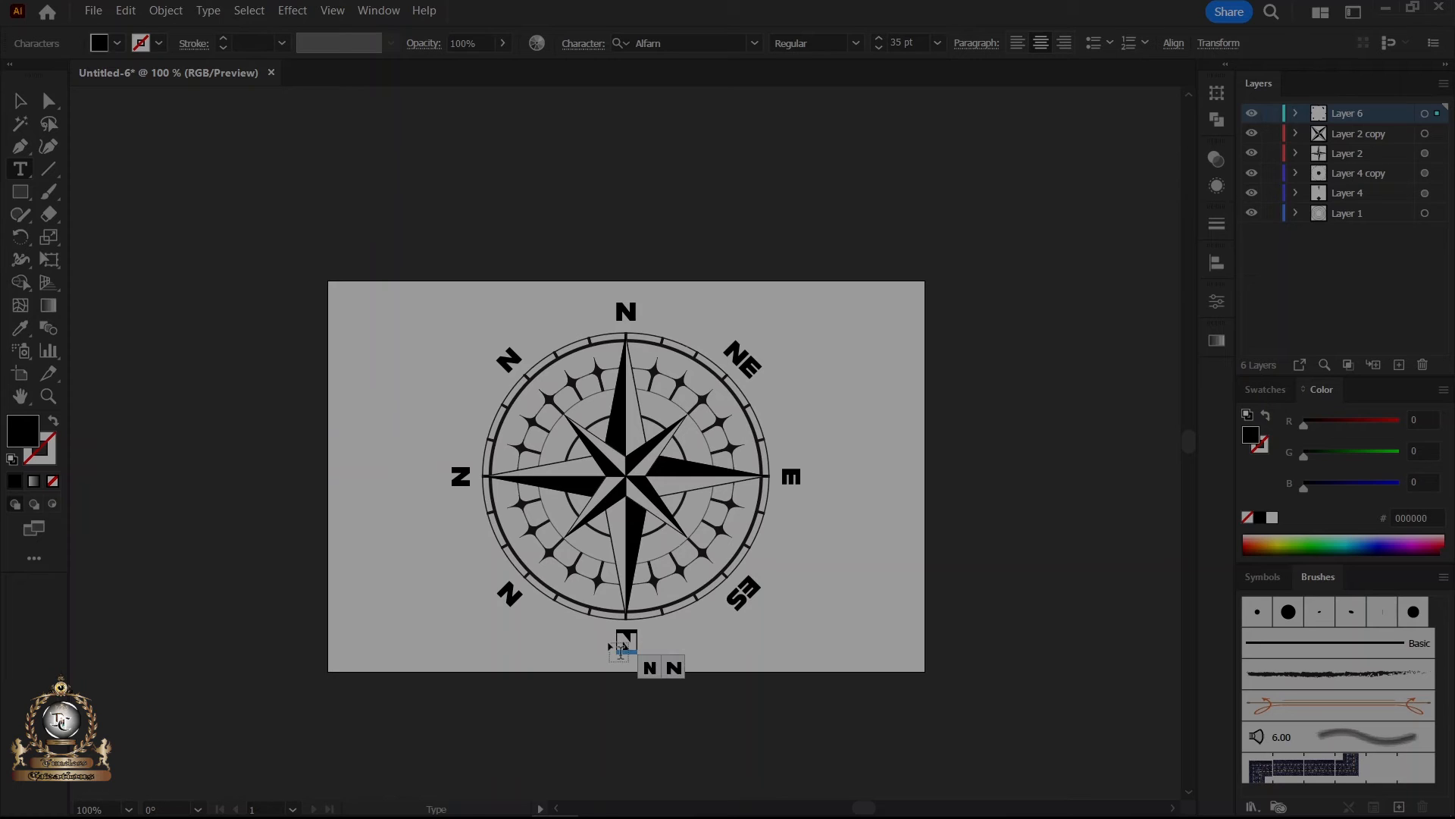
{"action": "type", "text": "S"}
{"action": "scroll", "coordinate": [601, 705], "scroll_direction": "up", "scroll_amount": 1}
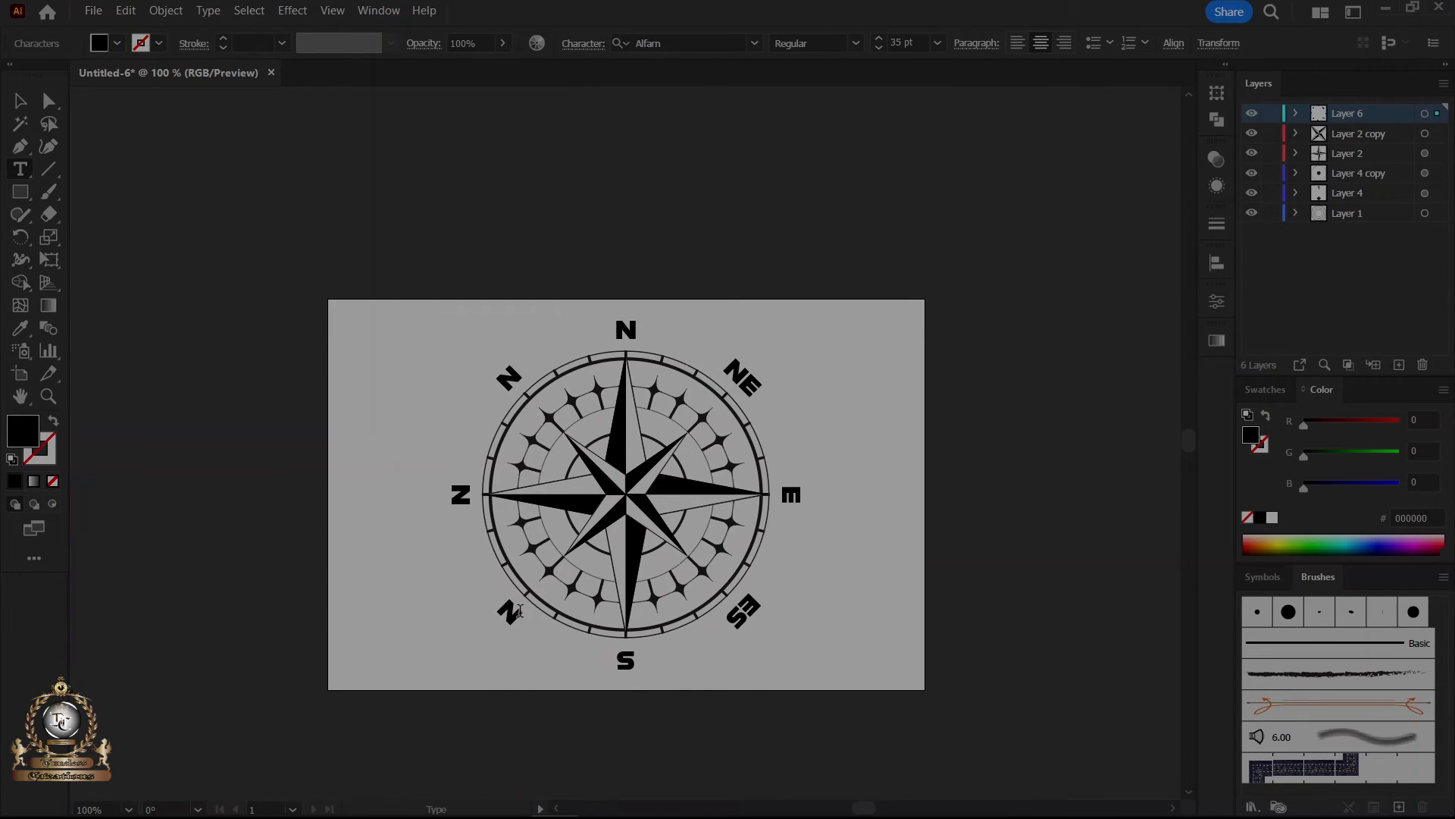
Replace the N at the southwest with SW and the N at the west with W.
{"action": "left_click_drag", "start_coordinate": [519, 611], "coordinate": [489, 623]}
{"action": "type", "text": "SW"}
{"action": "left_click", "coordinate": [459, 487]}
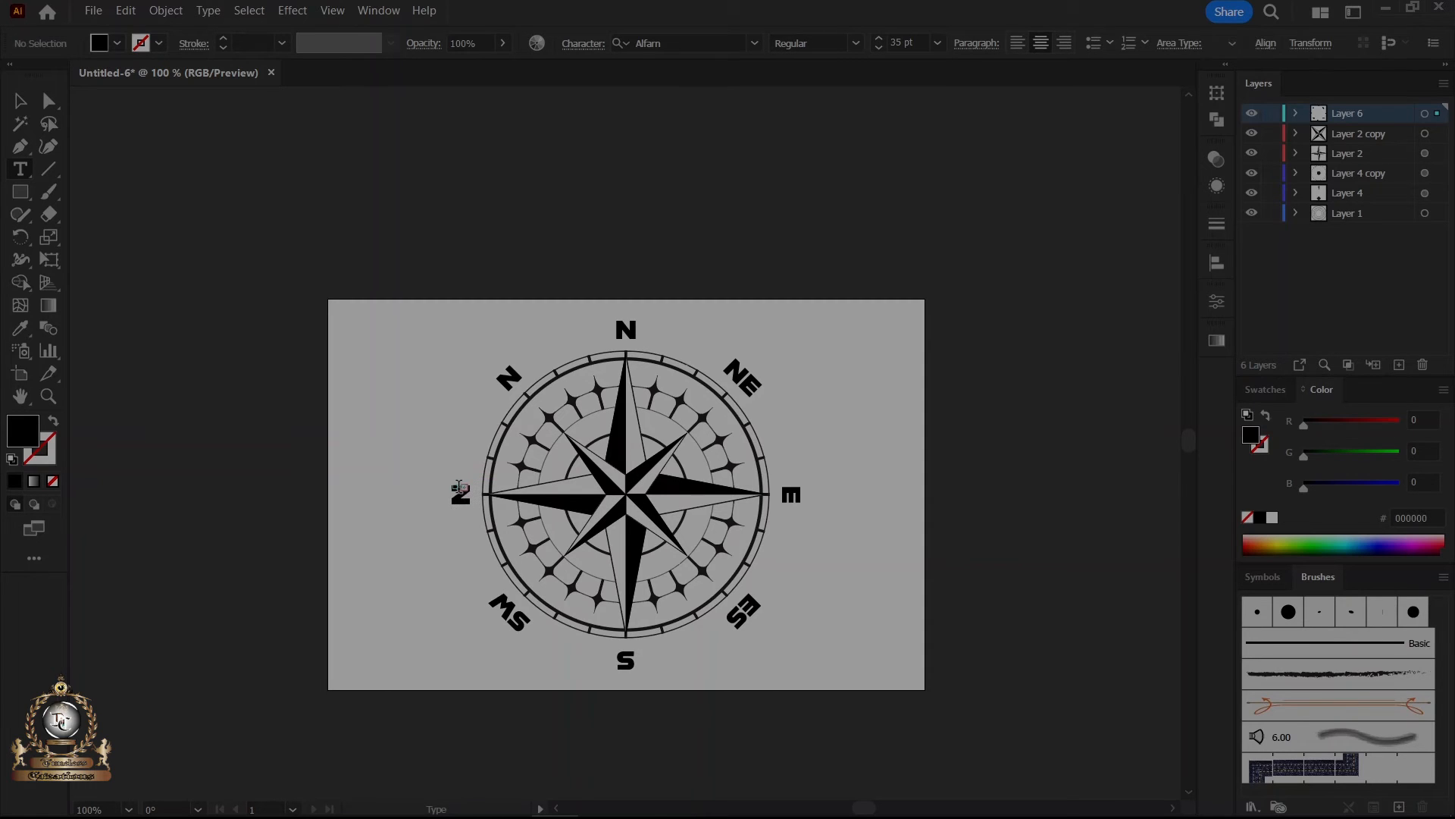
{"action": "left_click", "coordinate": [464, 493]}
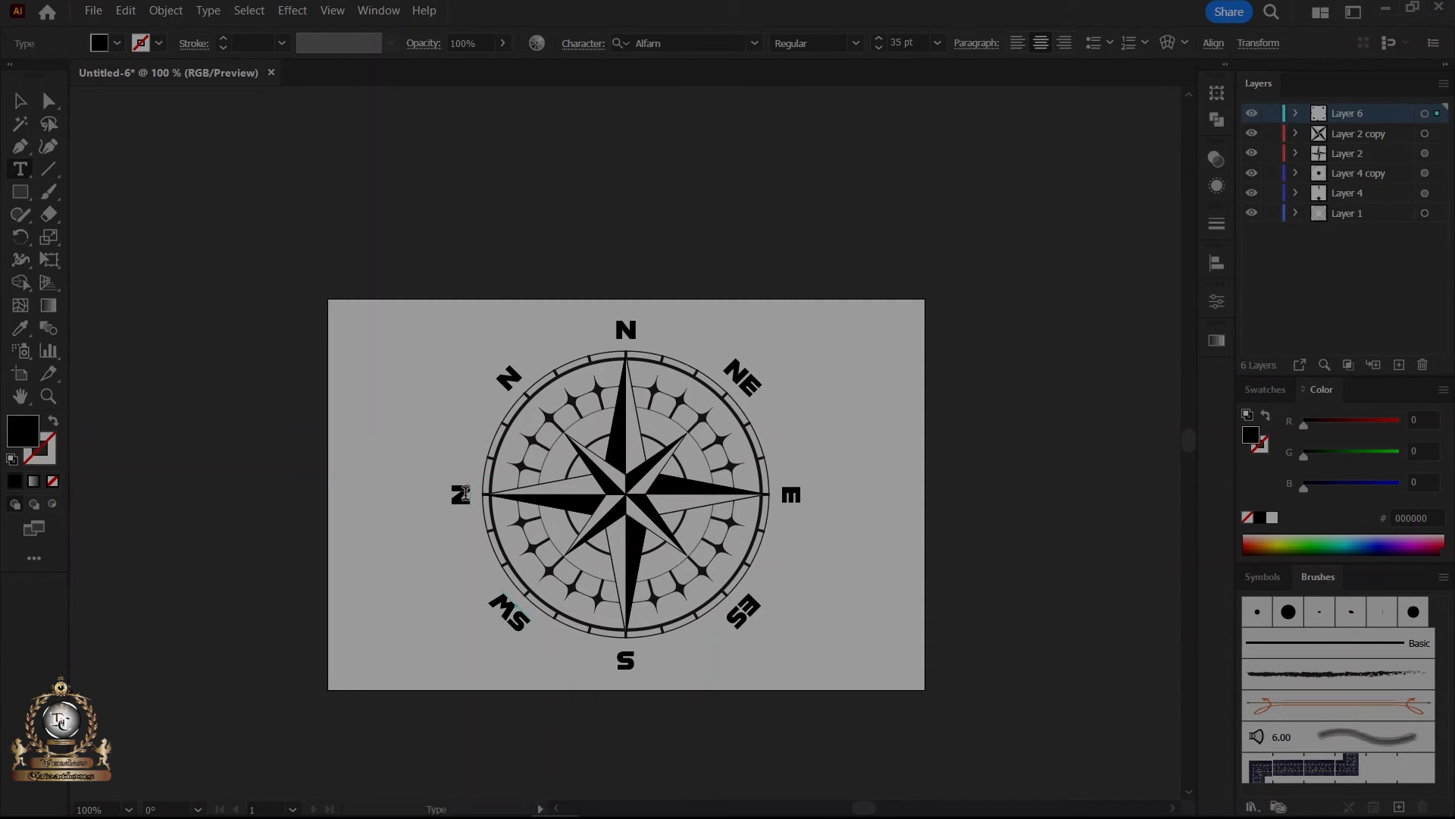
{"action": "double_click", "coordinate": [461, 494]}
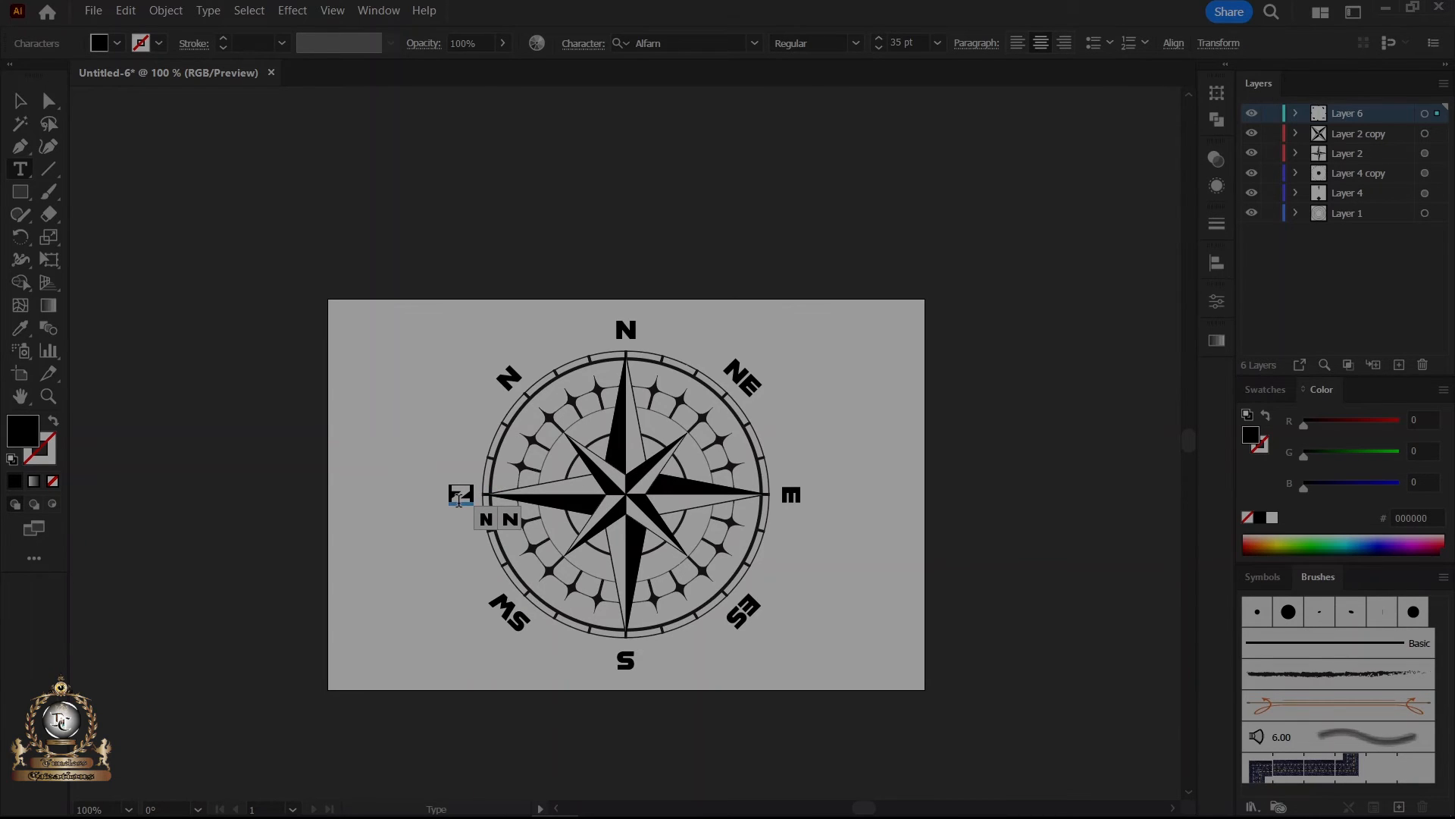
{"action": "type", "text": "W"}
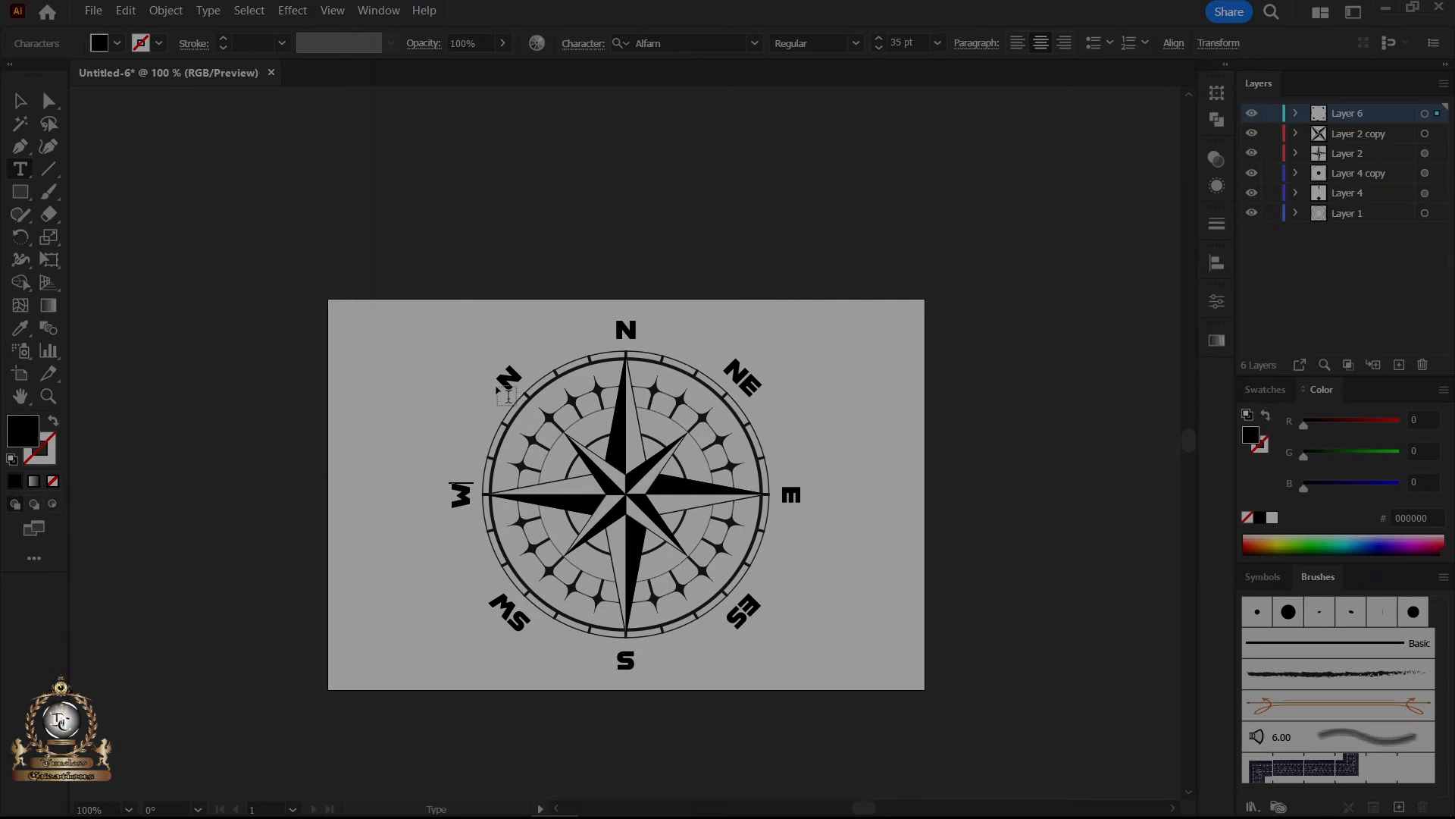
Insert a W before the N at the northwest so the label reads WN, and finish editing text.
{"action": "left_click", "coordinate": [504, 386]}
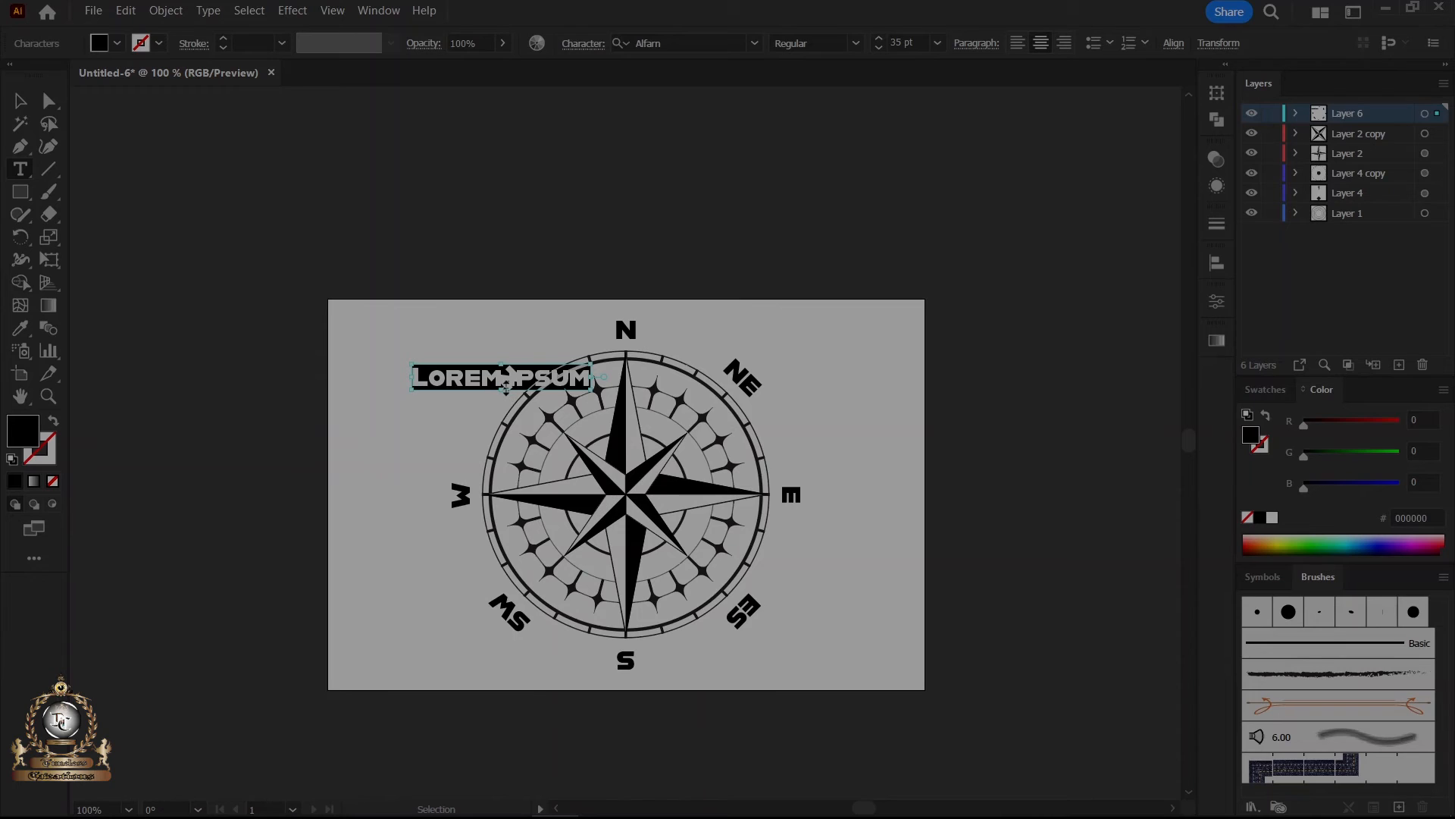
{"action": "key", "text": "ctrl+z"}
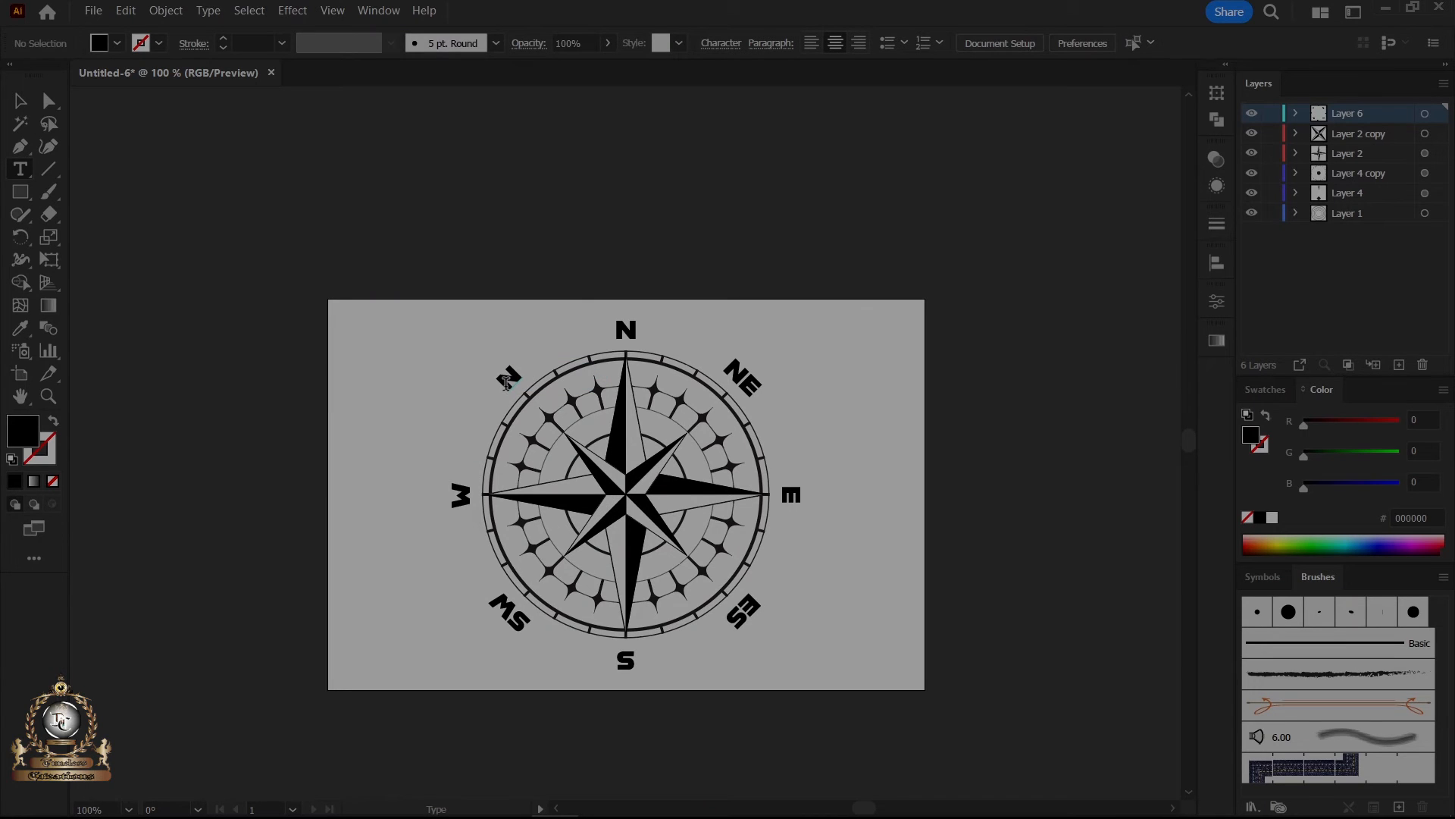
{"action": "left_click", "coordinate": [505, 381]}
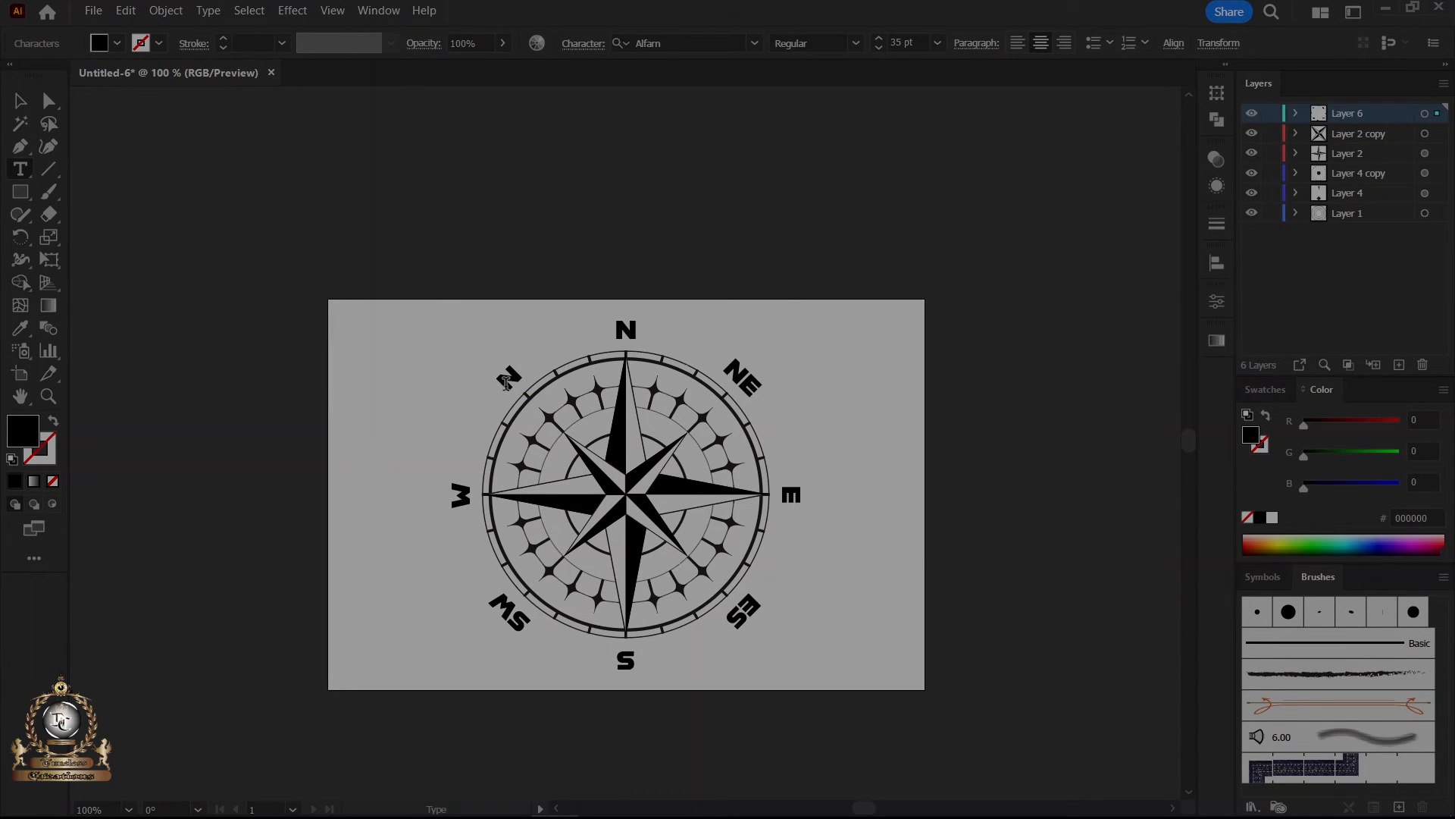
{"action": "type", "text": "W"}
{"action": "left_click", "coordinate": [16, 98]}
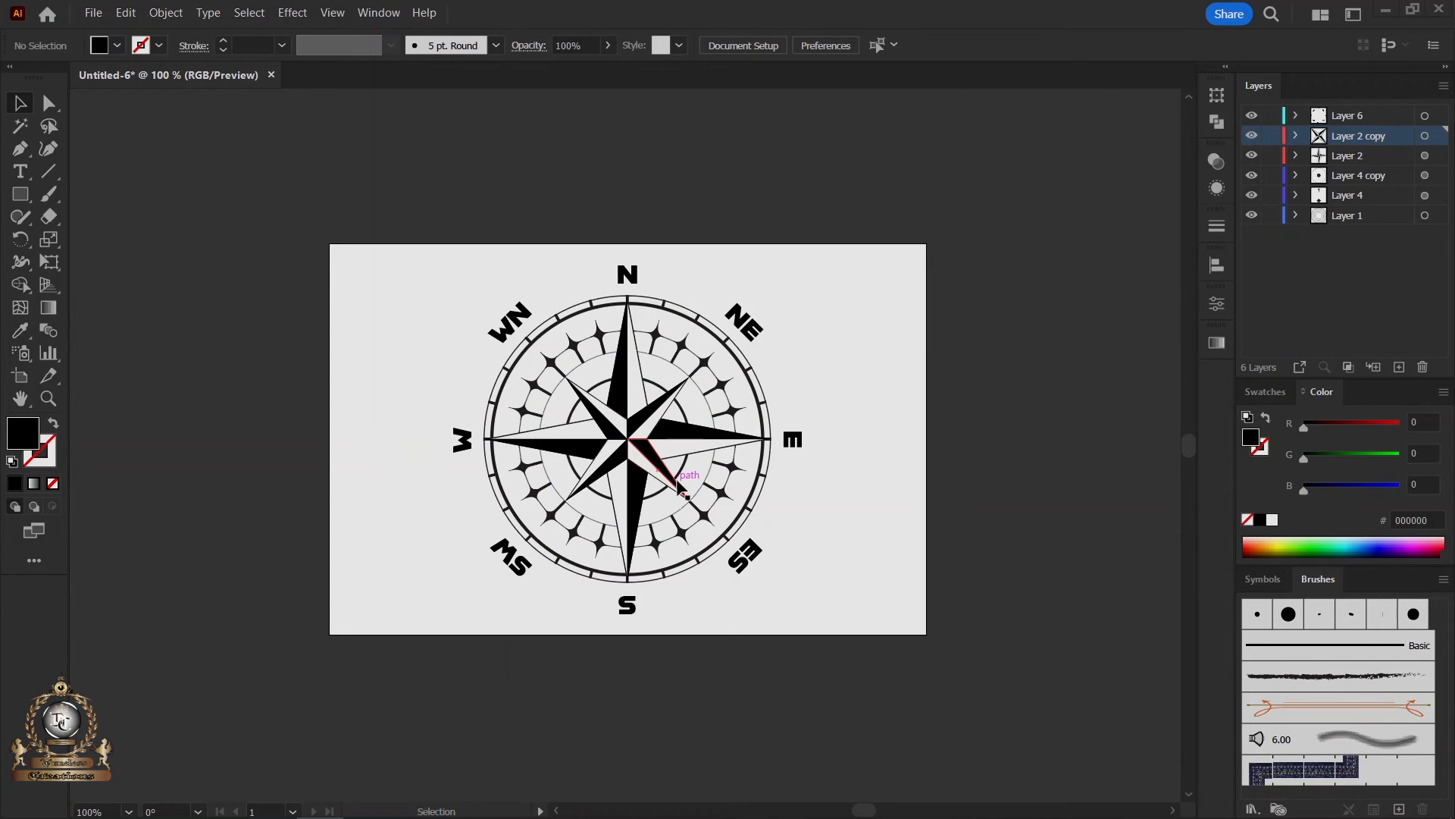
{"action": "scroll", "coordinate": [637, 458], "scroll_direction": "up", "scroll_amount": 1}
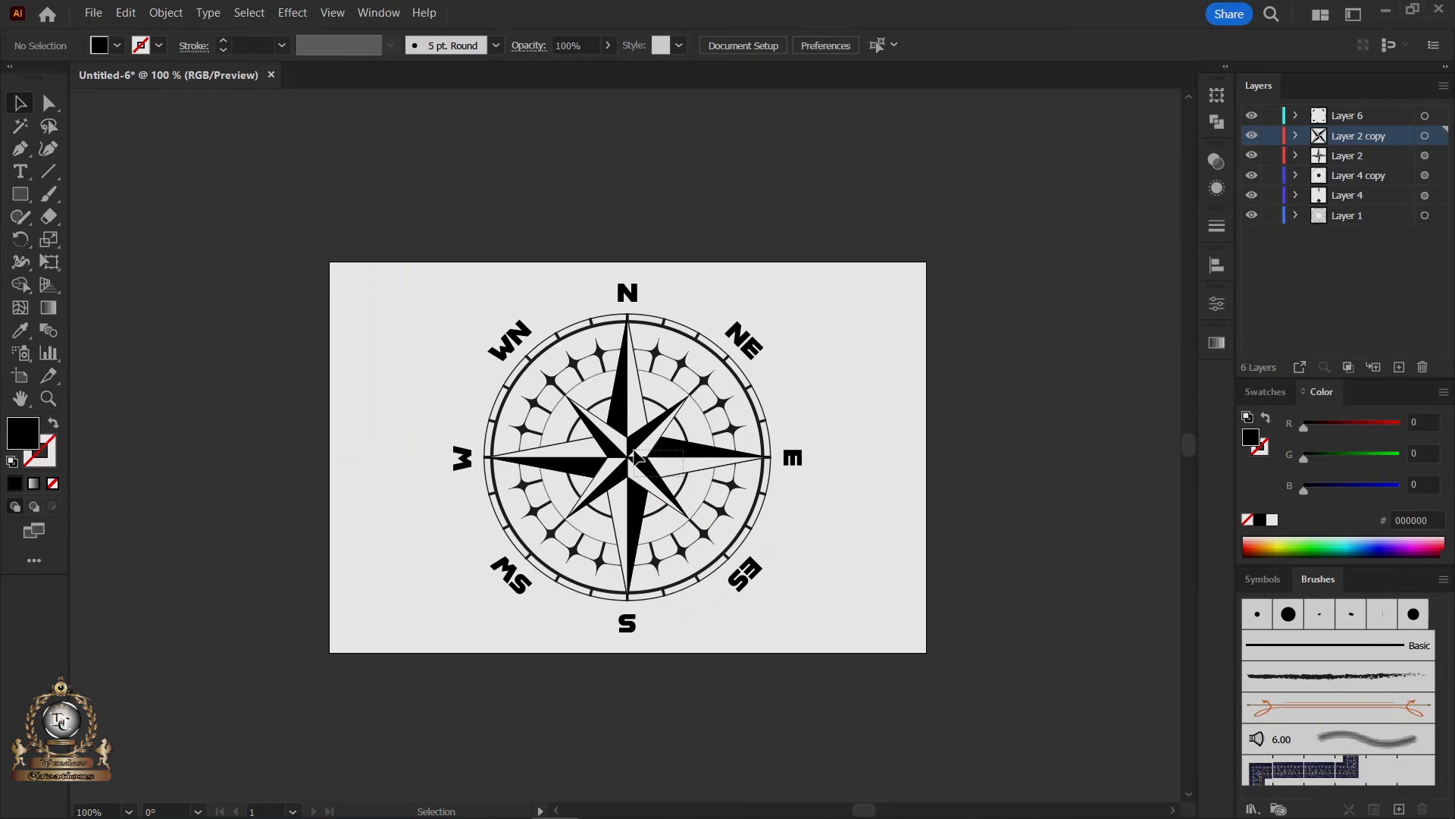
{"action": "left_click", "coordinate": [635, 459]}
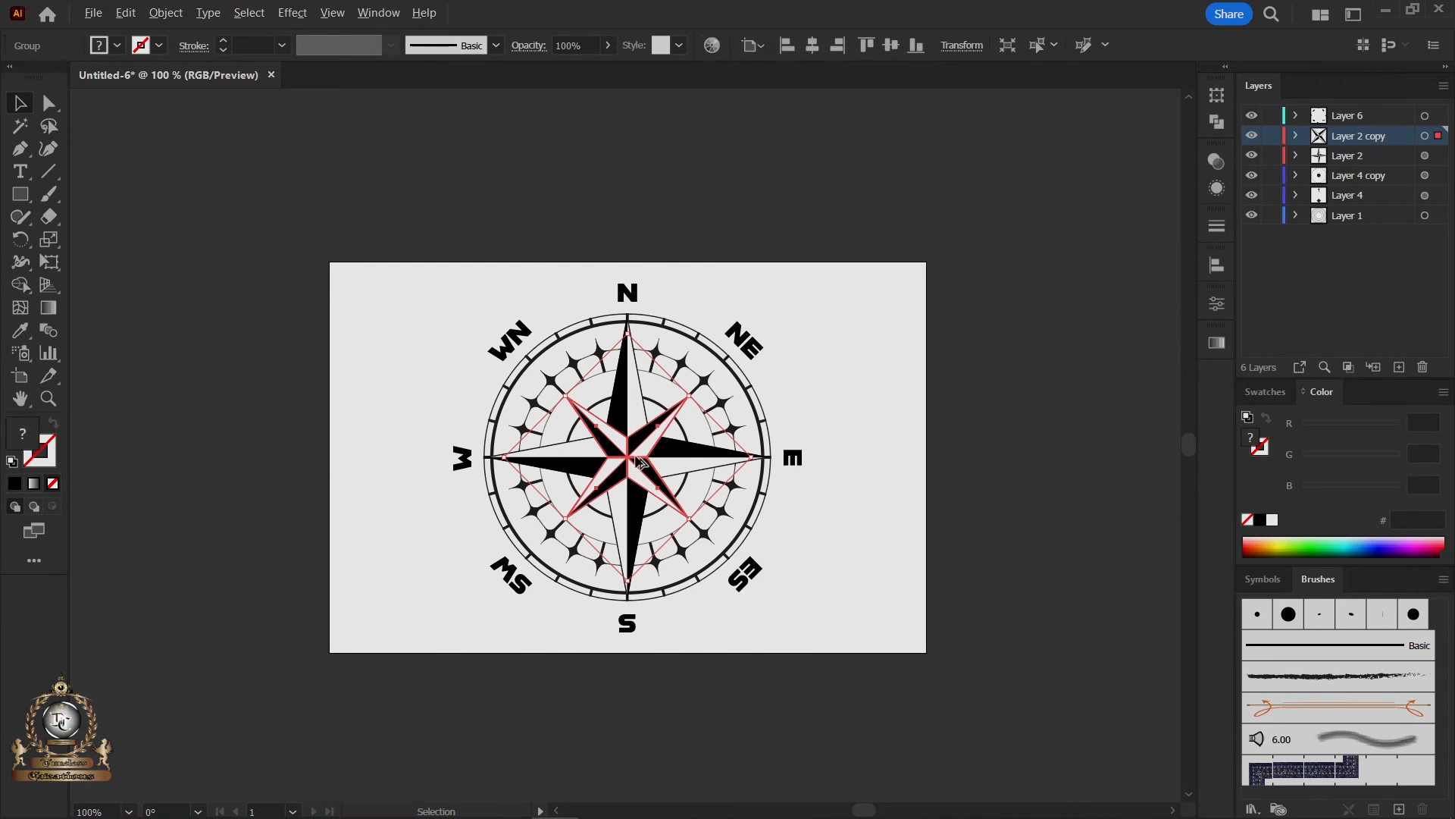
{"action": "scroll", "coordinate": [636, 461], "scroll_direction": "up", "scroll_amount": 1}
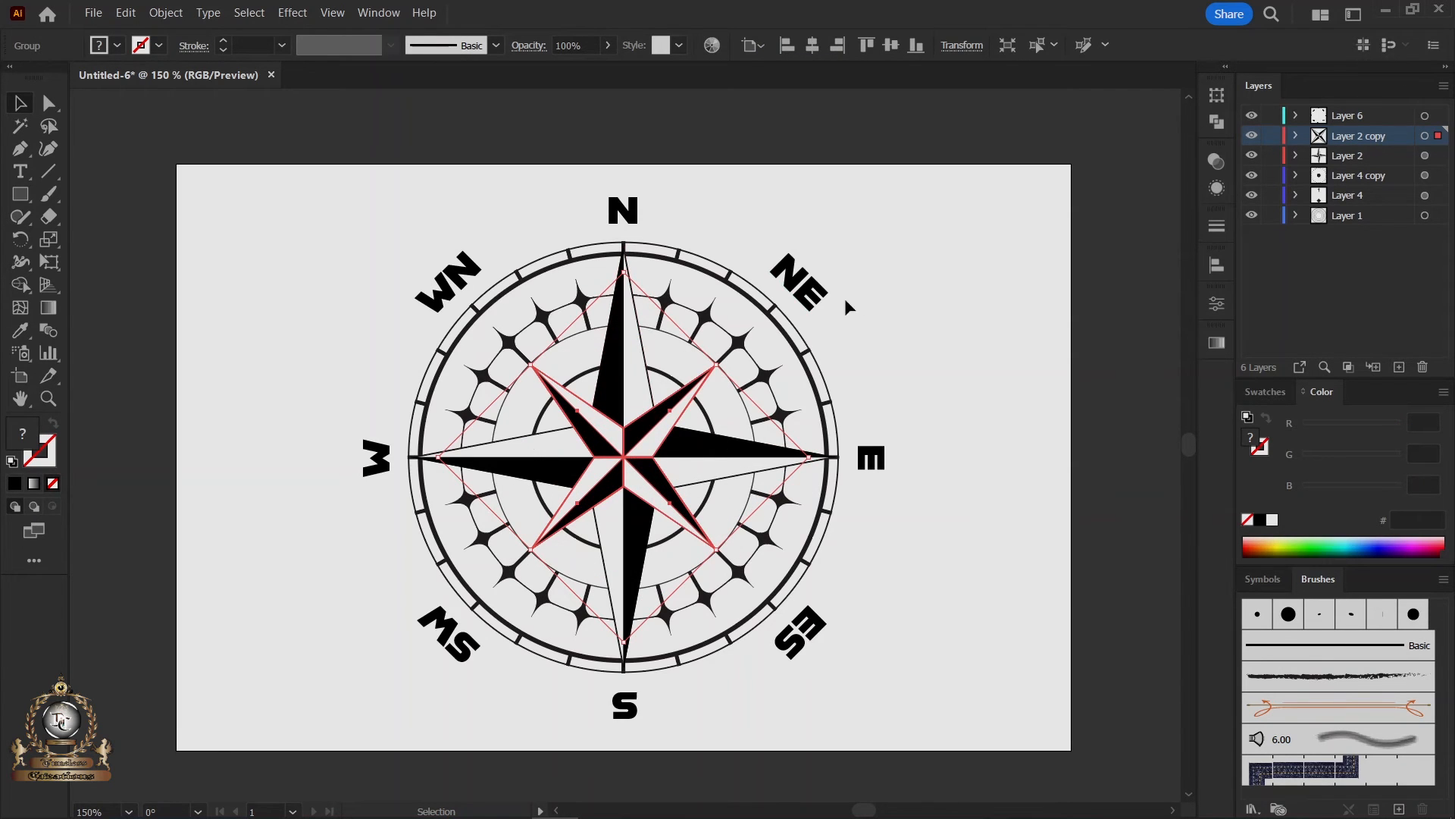
{"action": "left_click", "coordinate": [950, 389]}
{"action": "left_click", "coordinate": [654, 429]}
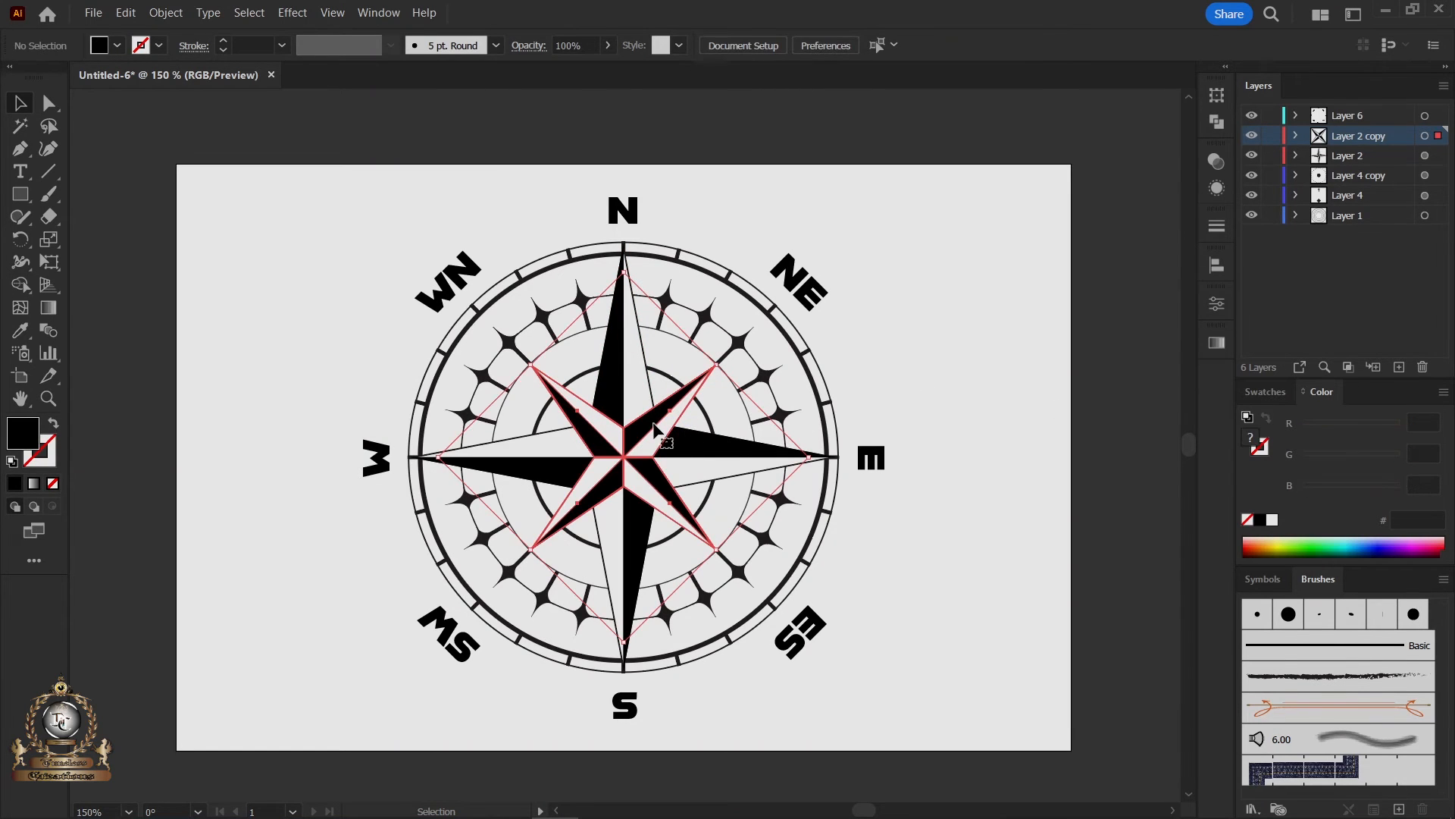
{"action": "left_click", "coordinate": [1295, 137]}
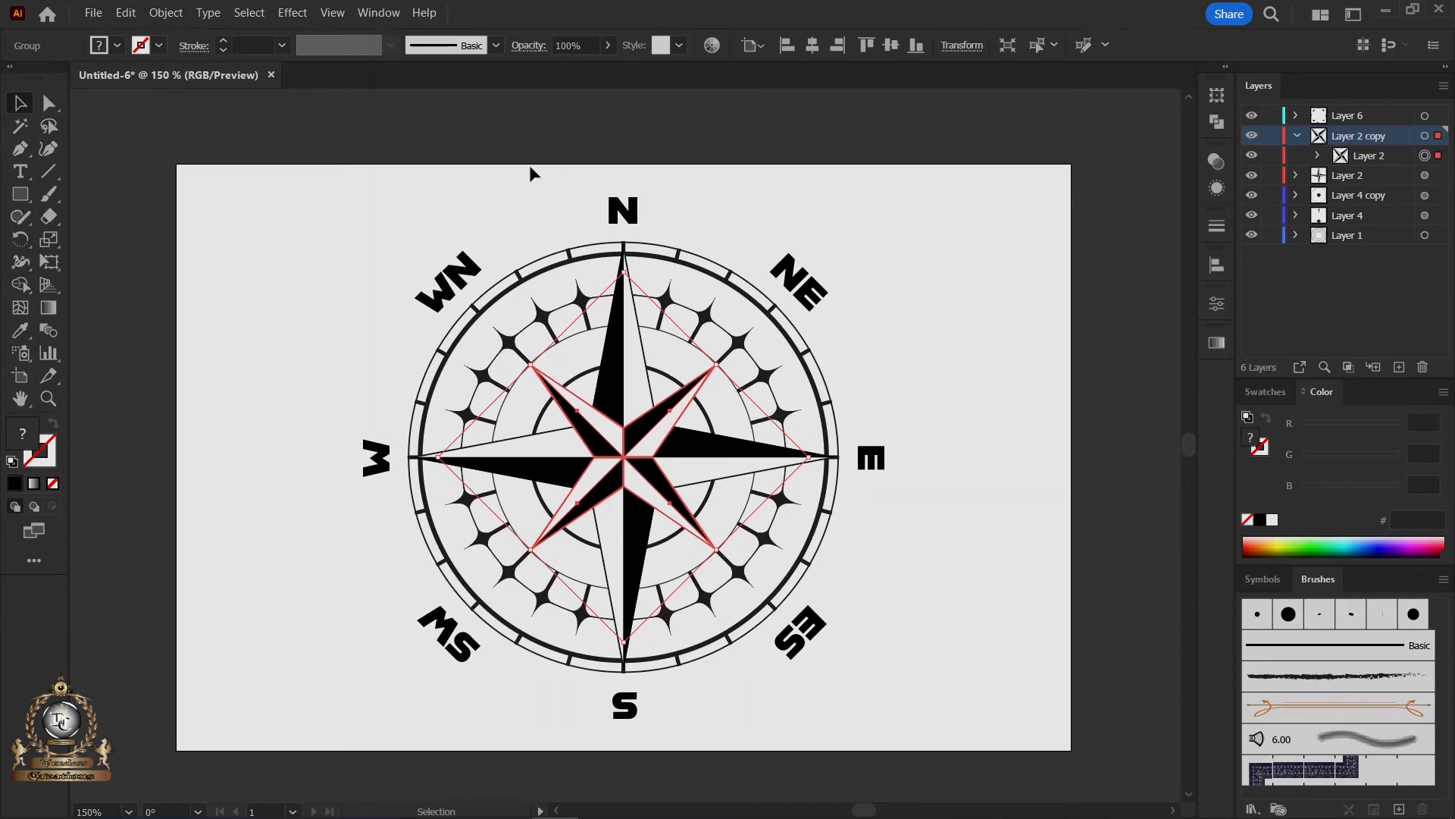
{"action": "left_click", "coordinate": [162, 13]}
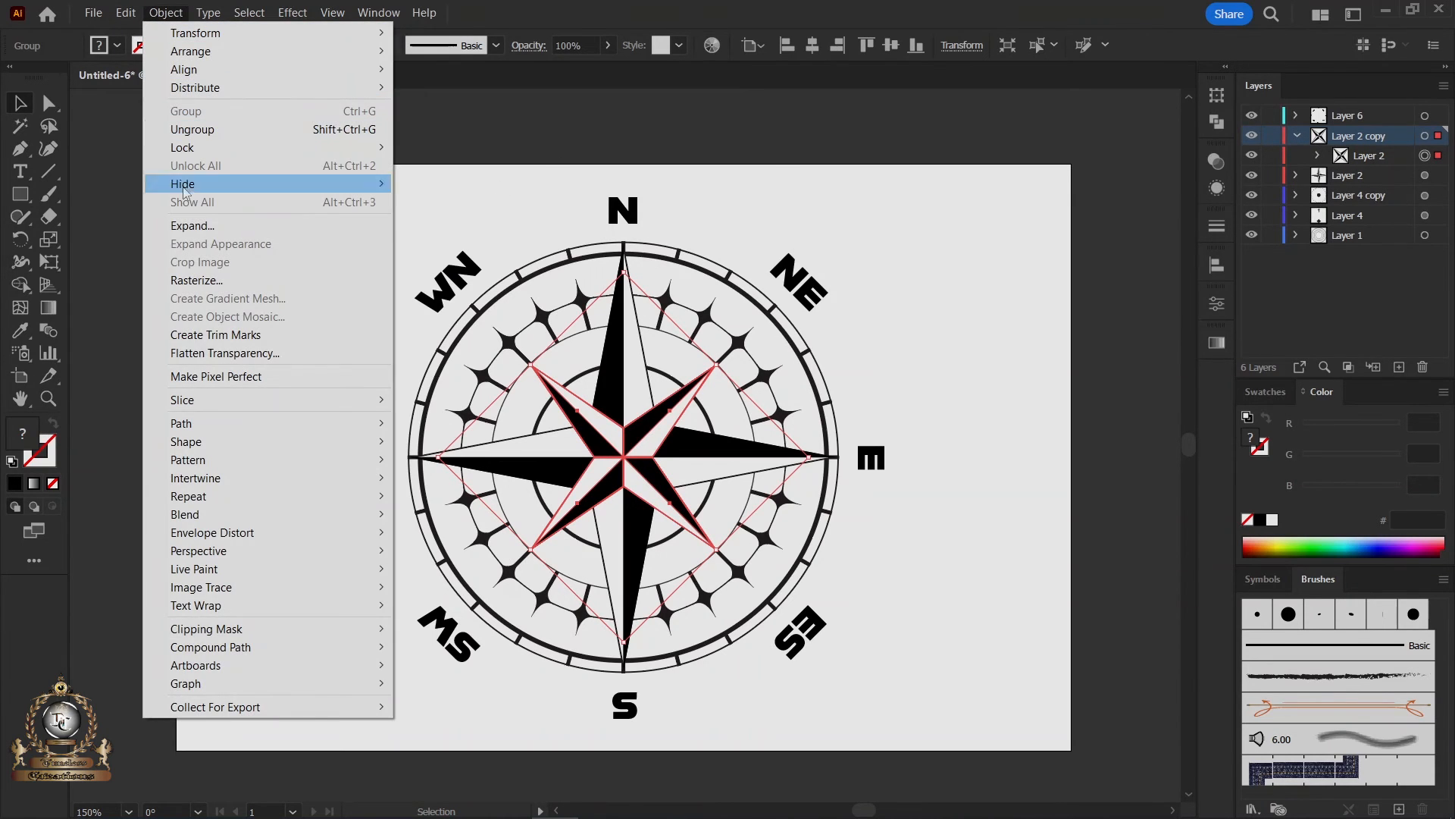
{"action": "left_click", "coordinate": [843, 112]}
{"action": "left_click", "coordinate": [840, 114]}
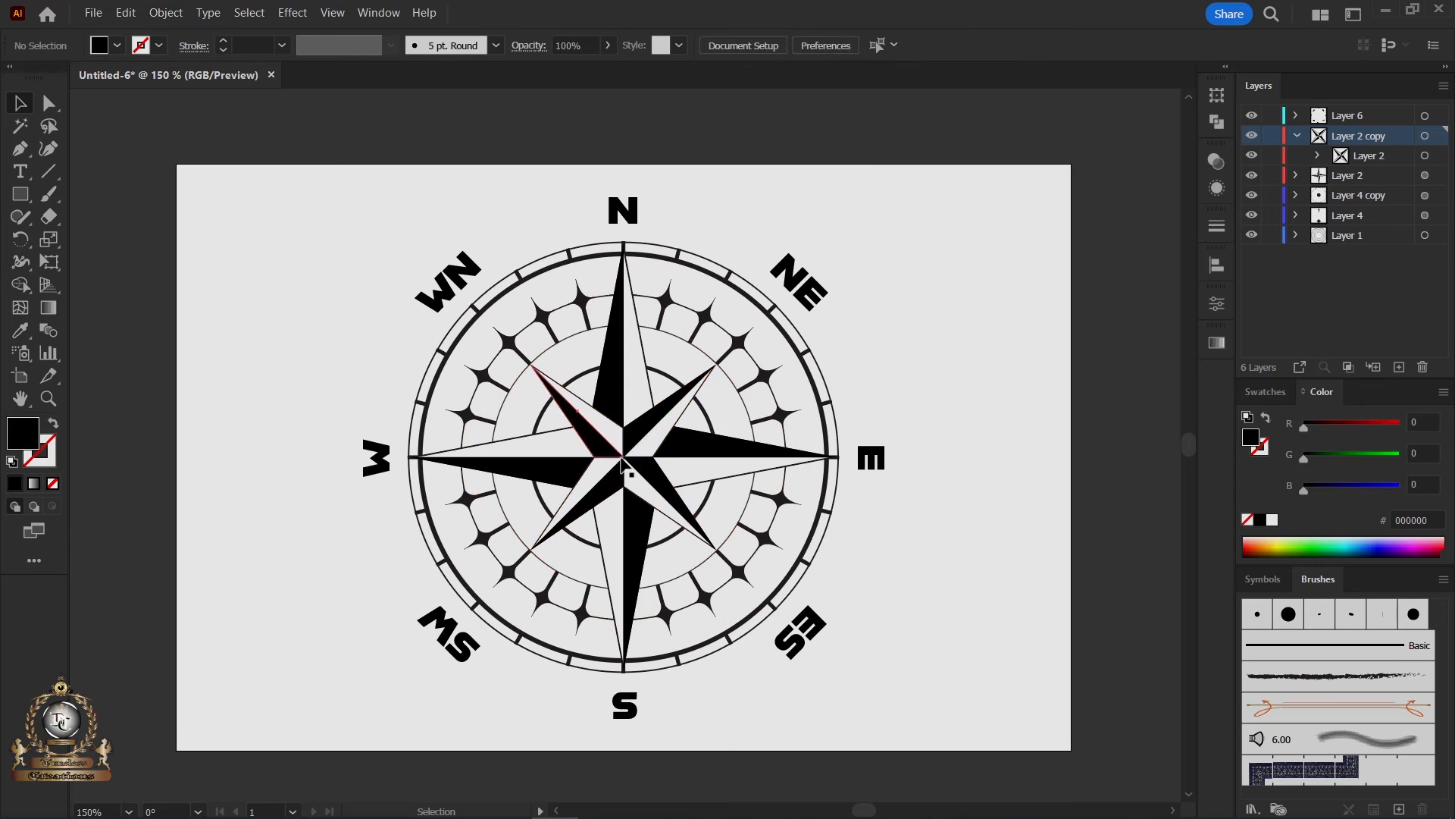
Expand the appearance of the large four-point star.
{"action": "left_click", "coordinate": [633, 440]}
{"action": "left_click", "coordinate": [620, 403], "text": "shift"}
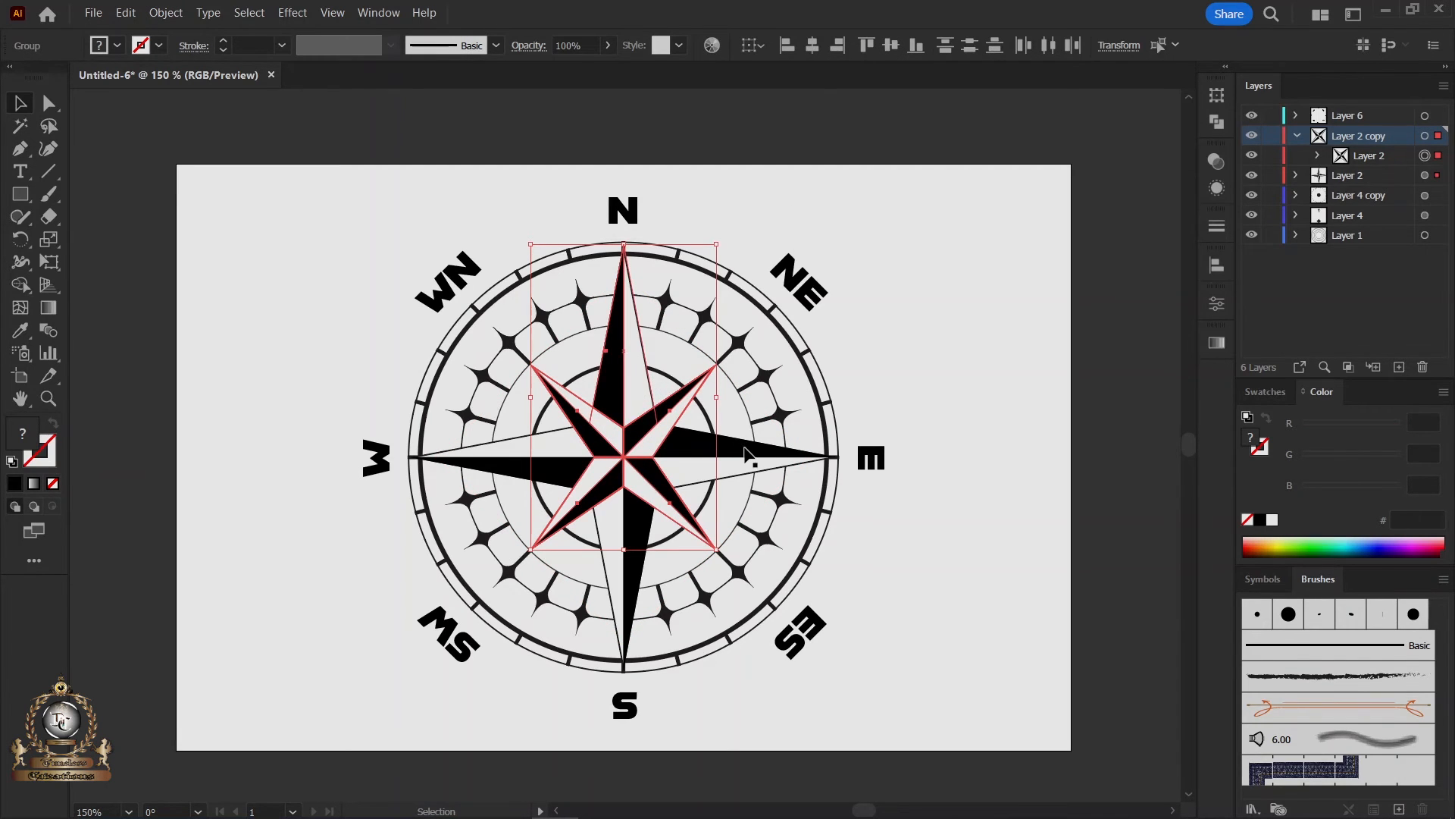
{"action": "key", "text": "ctrl+shift+a"}
{"action": "left_click", "coordinate": [166, 13]}
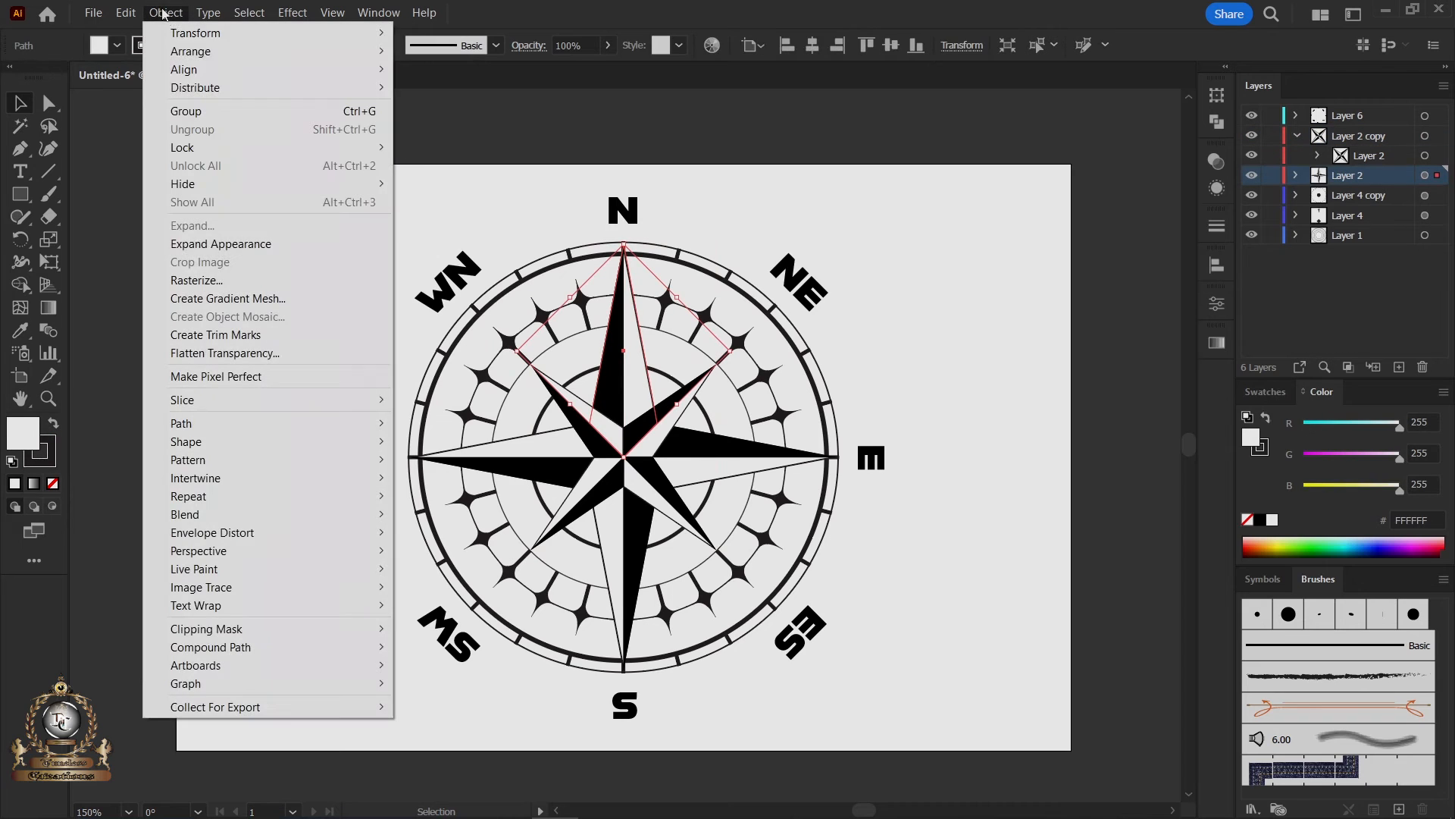
{"action": "left_click", "coordinate": [221, 242]}
{"action": "left_click", "coordinate": [224, 244]}
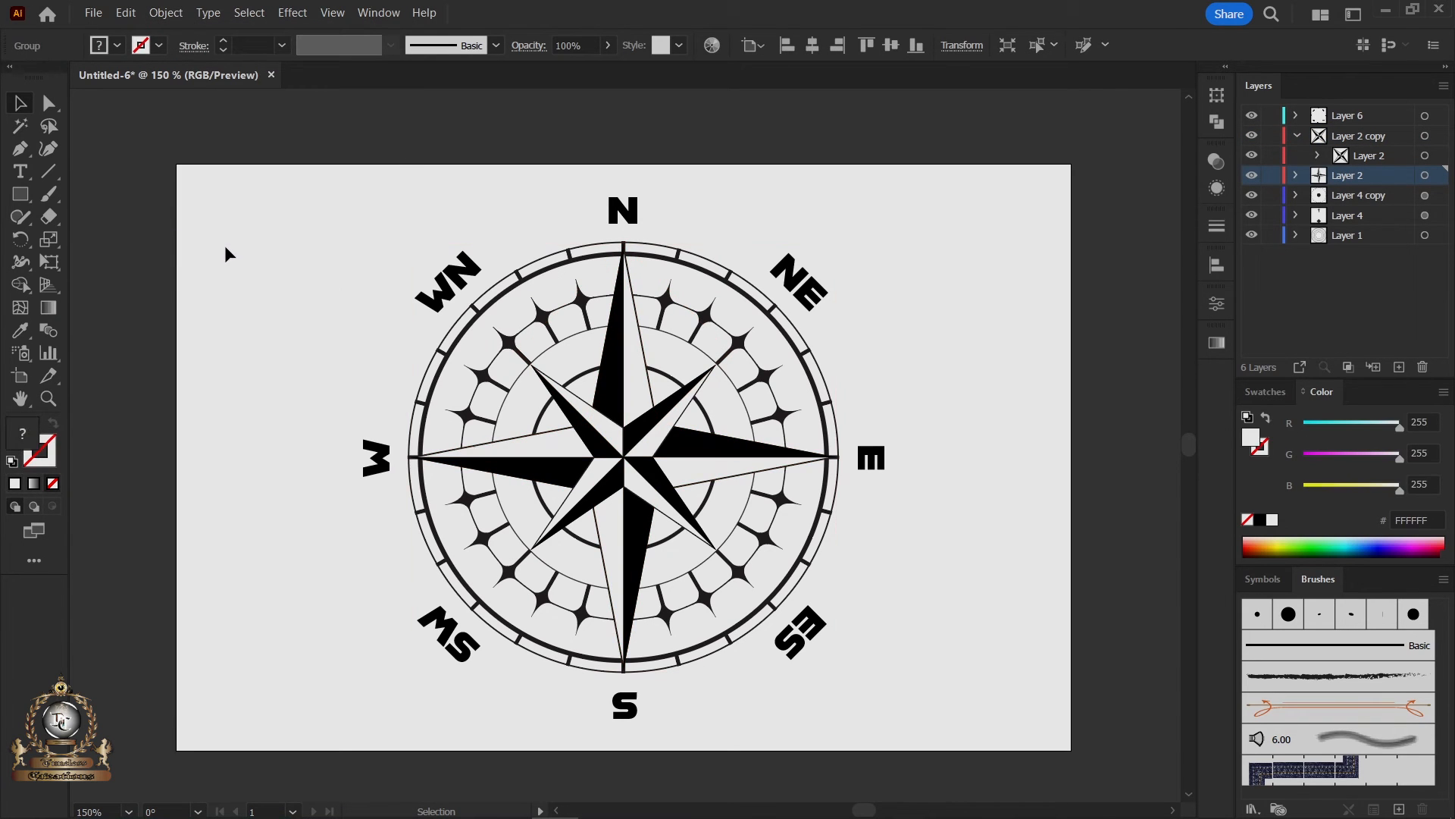
Group the large four-point star together with the small rotated star.
{"action": "left_click", "coordinate": [614, 376]}
{"action": "left_click", "coordinate": [675, 410], "text": "shift"}
{"action": "right_click", "coordinate": [682, 415]}
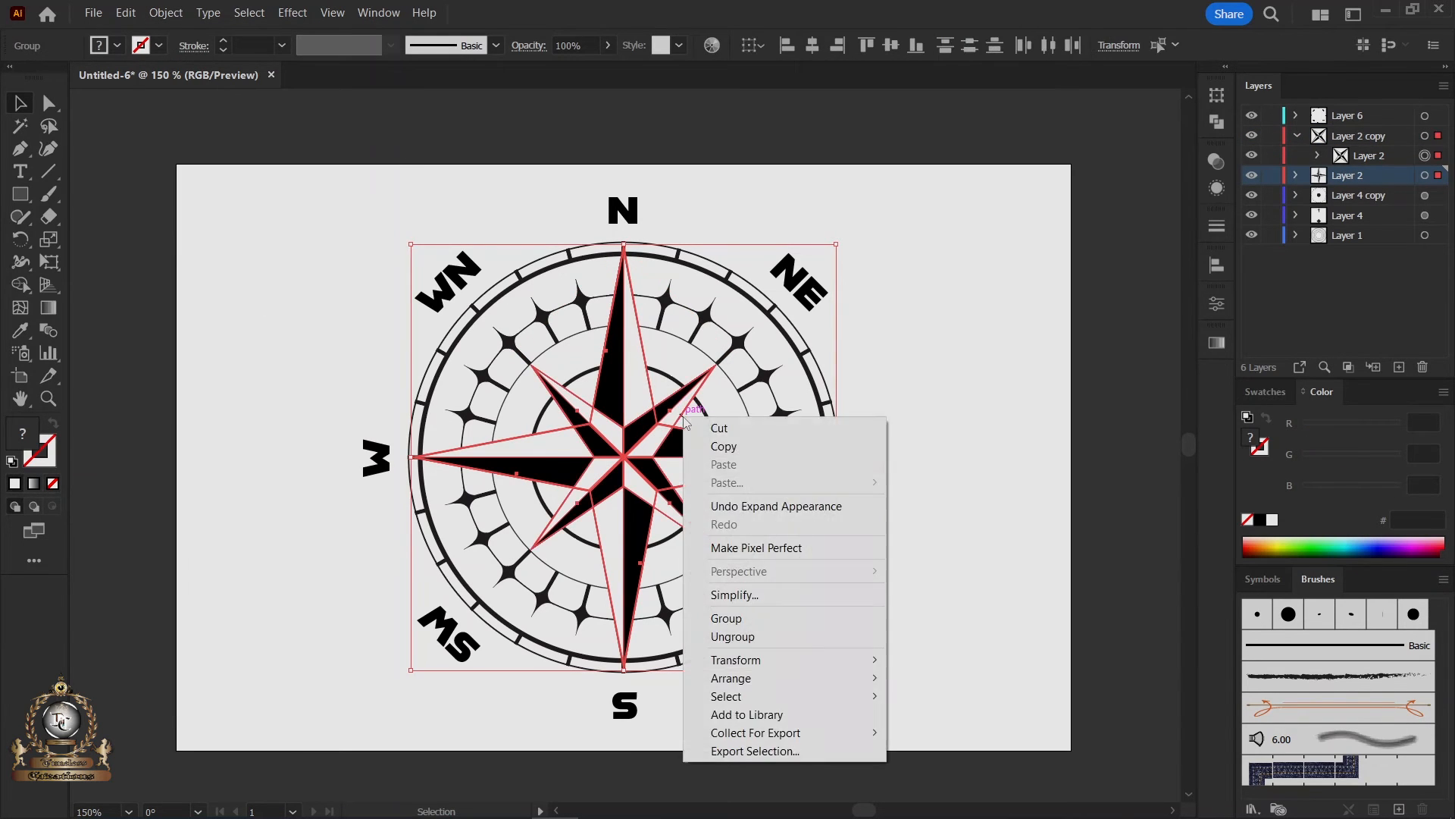
{"action": "left_click", "coordinate": [743, 617]}
{"action": "left_click", "coordinate": [934, 604]}
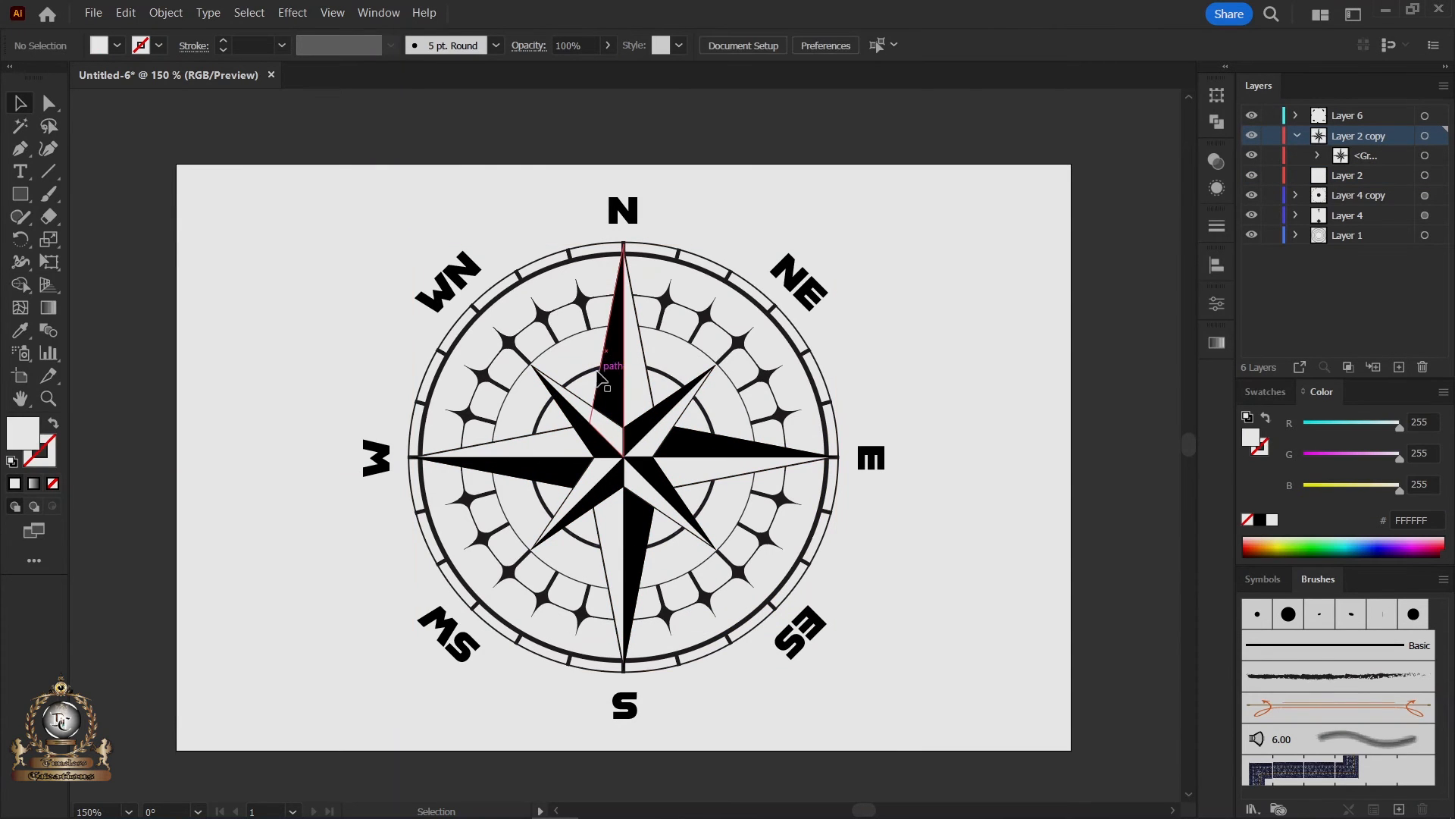
Ungroup the combined stars, and ungroup the large star into its four separate points.
{"action": "left_click", "coordinate": [614, 386]}
{"action": "right_click", "coordinate": [629, 439]}
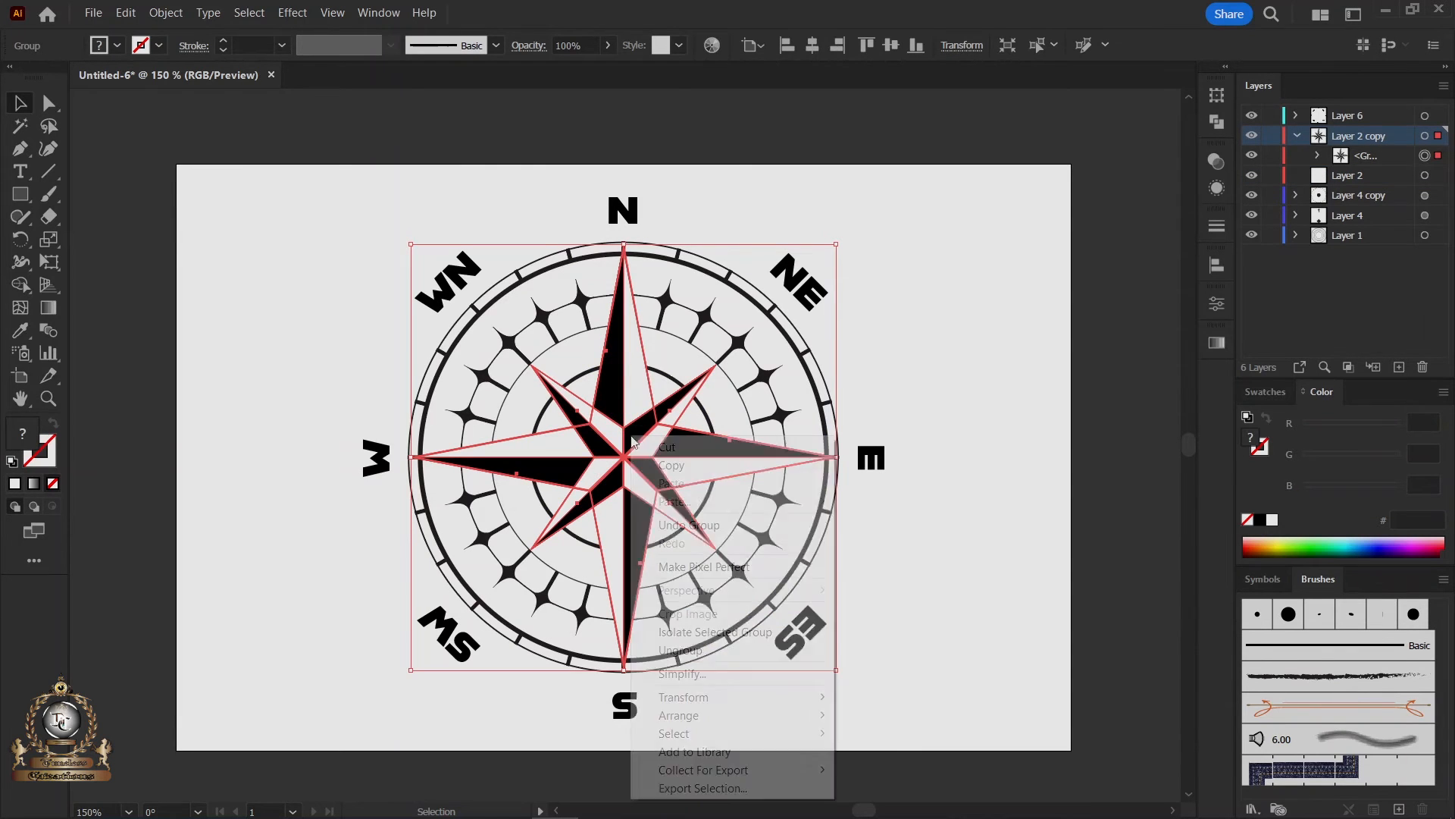
{"action": "left_click", "coordinate": [689, 651]}
{"action": "left_click", "coordinate": [839, 618]}
{"action": "left_click", "coordinate": [698, 447]}
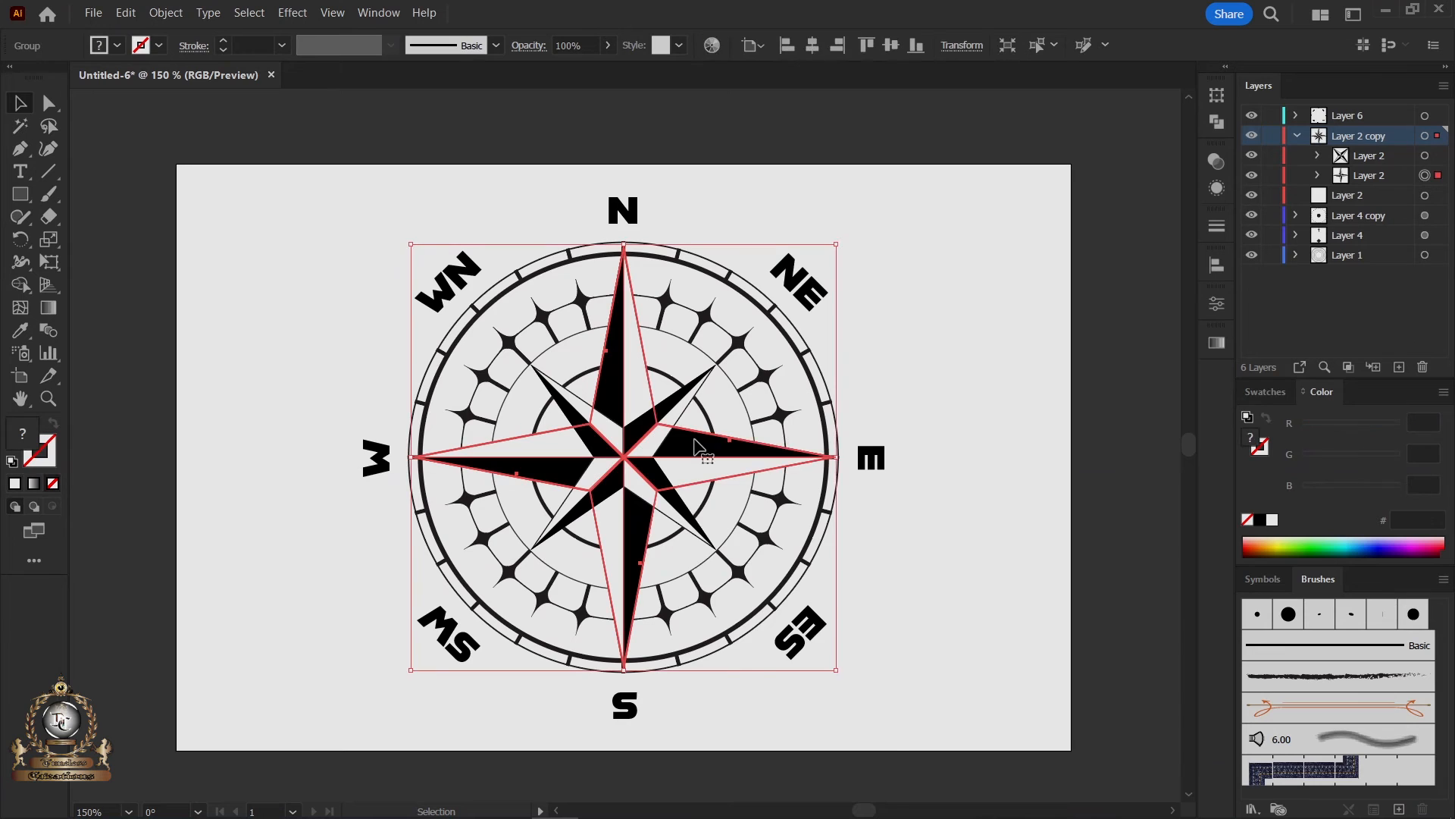
{"action": "right_click", "coordinate": [695, 439]}
{"action": "left_click", "coordinate": [762, 652]}
{"action": "left_click", "coordinate": [724, 457]}
{"action": "left_click", "coordinate": [724, 457]}
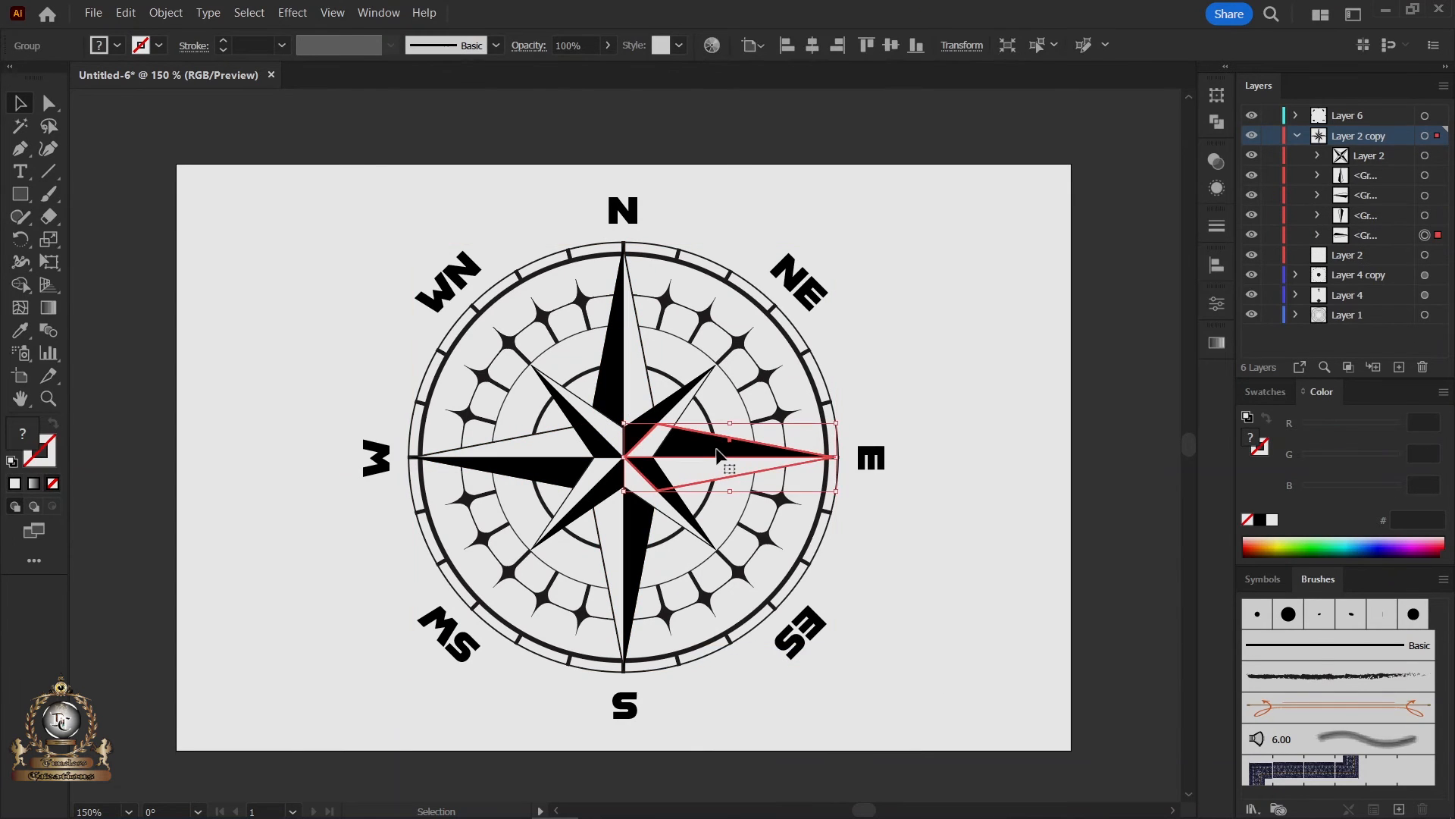
Ungroup all four points of the large star into their separate black and white halves.
{"action": "right_click", "coordinate": [719, 455]}
{"action": "left_click", "coordinate": [618, 399], "text": "shift"}
{"action": "left_click", "coordinate": [568, 474], "text": "shift"}
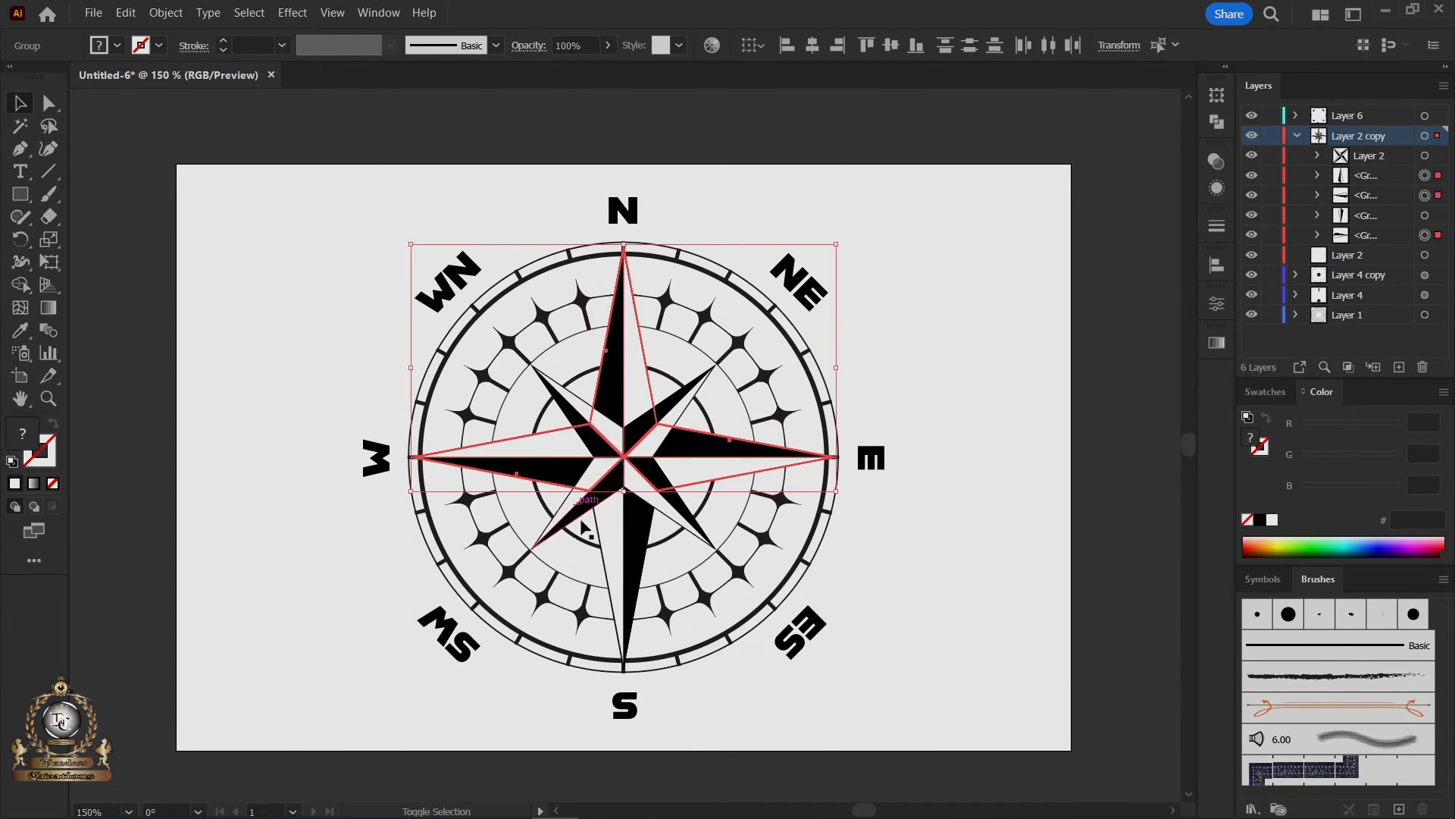
{"action": "left_click", "coordinate": [629, 542], "text": "shift"}
{"action": "right_click", "coordinate": [630, 542]}
{"action": "left_click", "coordinate": [695, 419]}
{"action": "left_click", "coordinate": [925, 419]}
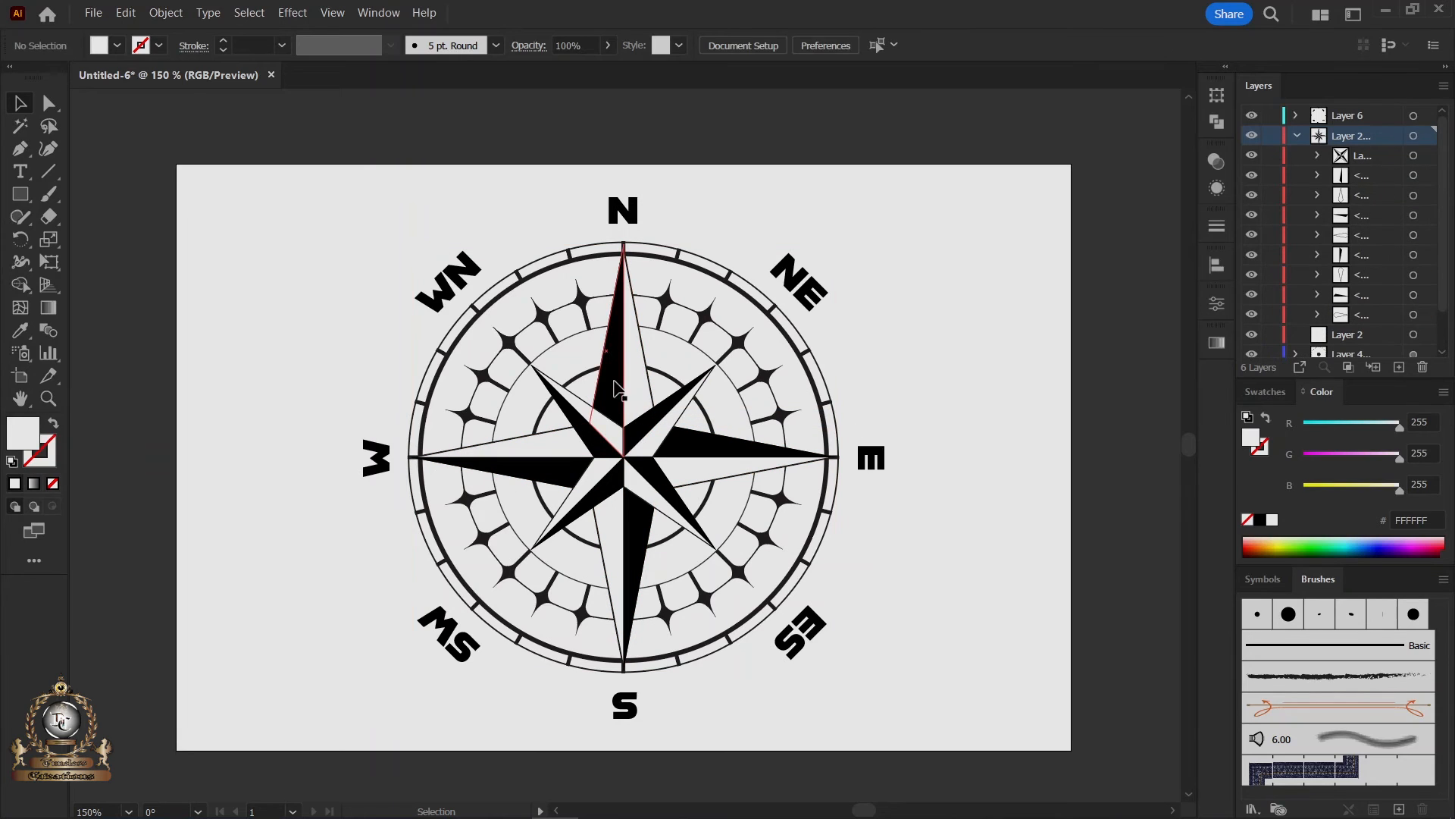
Group the four black halves of the large four-point star.
{"action": "left_click", "coordinate": [615, 384]}
{"action": "left_click", "coordinate": [686, 445], "text": "shift"}
{"action": "left_click", "coordinate": [638, 543], "text": "shift"}
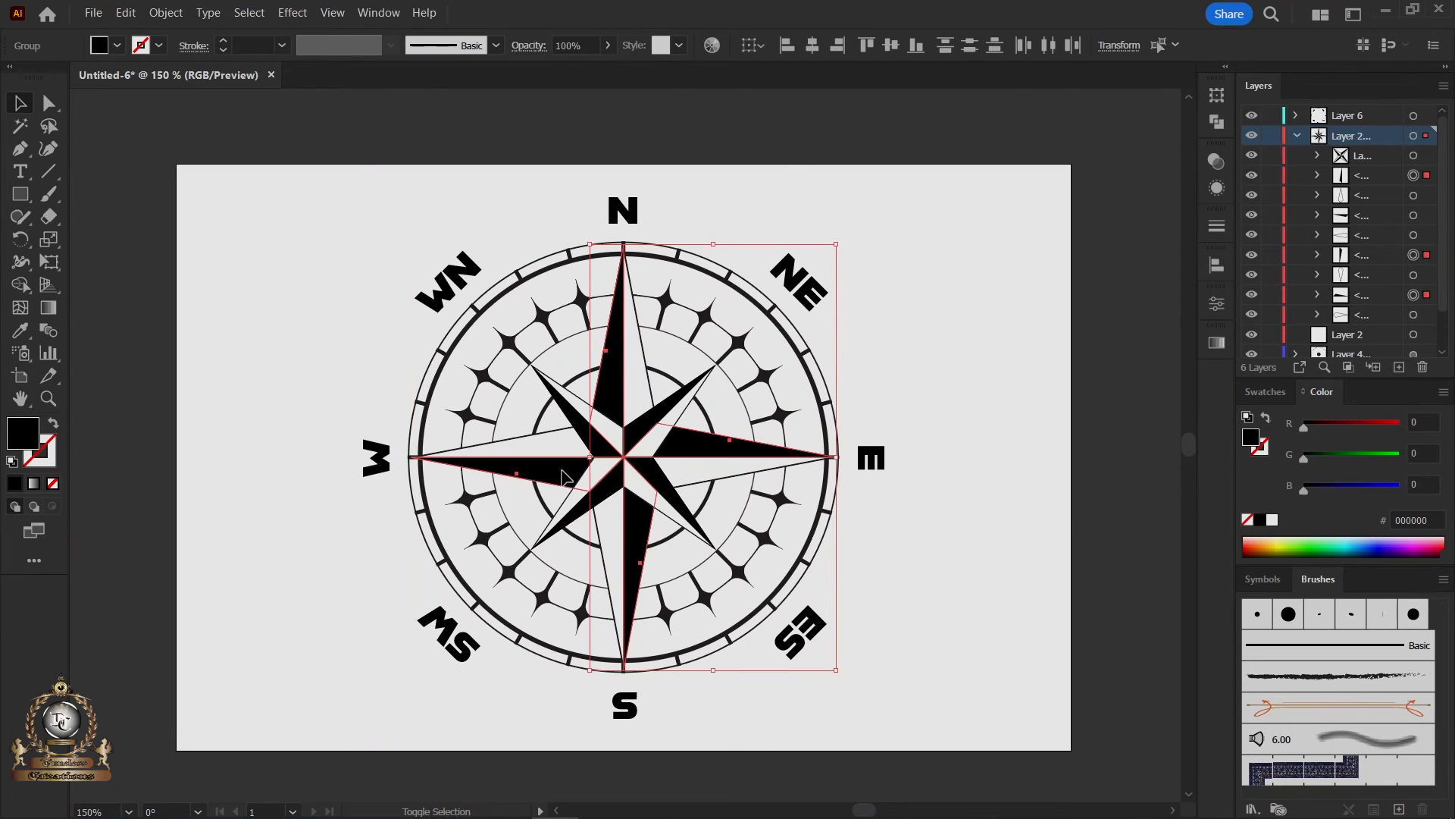
{"action": "left_click", "coordinate": [565, 474], "text": "shift"}
{"action": "right_click", "coordinate": [562, 471]}
{"action": "left_click", "coordinate": [606, 673]}
Fill the grouped black halves of the large star with a bronze gradient from the Metals gradient library.
{"action": "left_click", "coordinate": [1216, 345]}
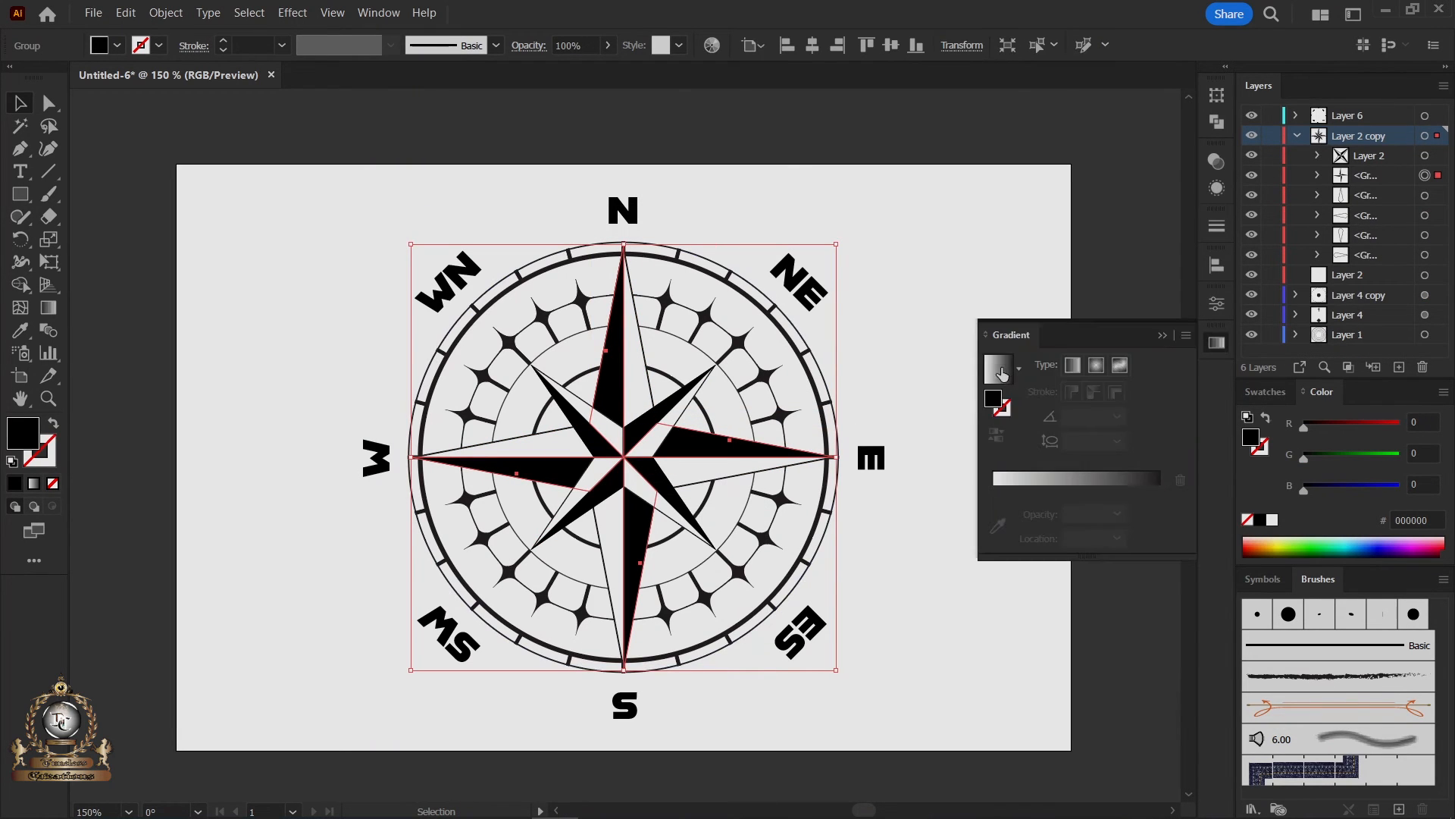
{"action": "left_click", "coordinate": [1010, 379]}
{"action": "left_click", "coordinate": [1264, 392]}
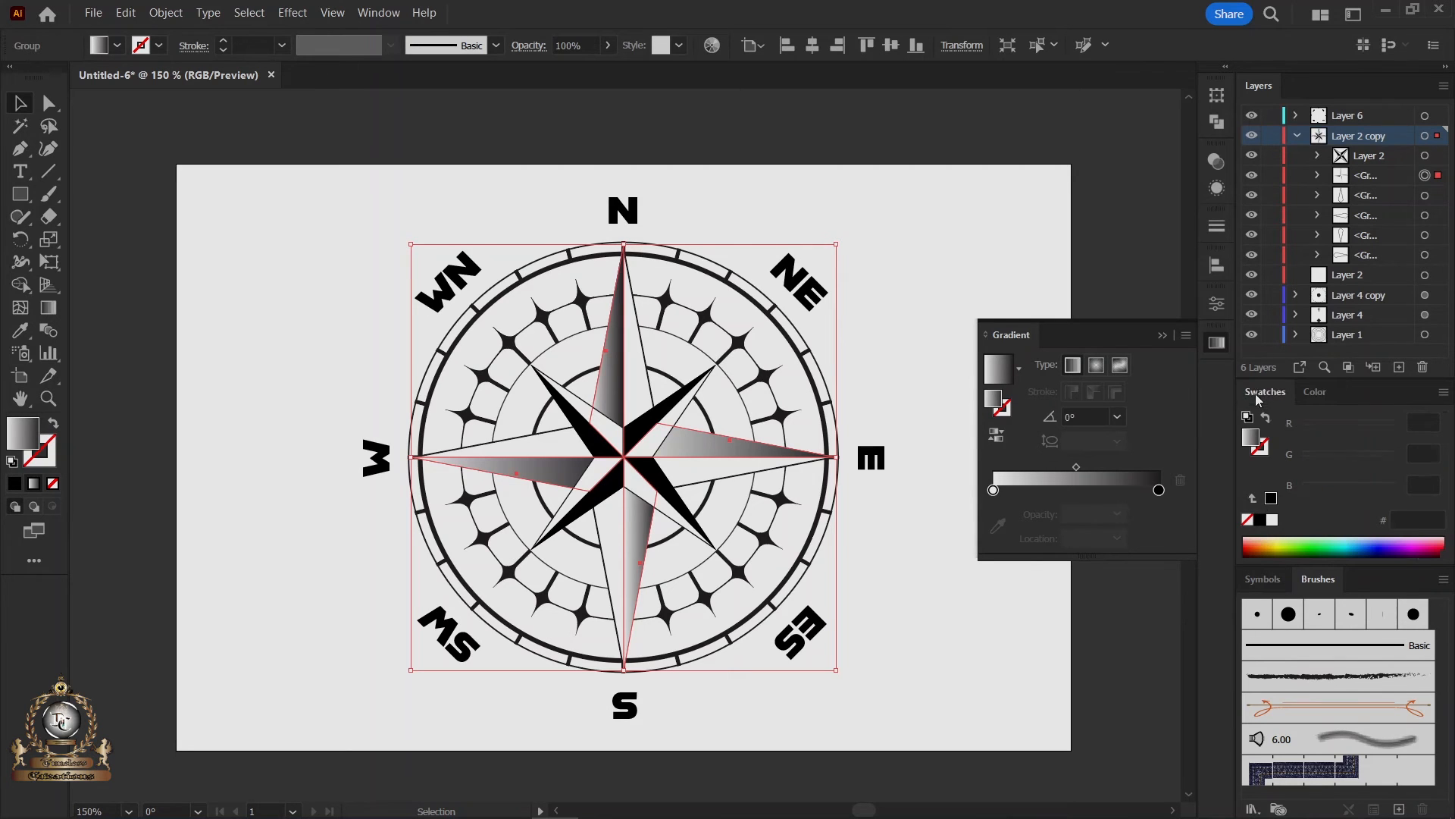
{"action": "left_click", "coordinate": [1253, 555]}
{"action": "mouse_move", "coordinate": [1247, 277]}
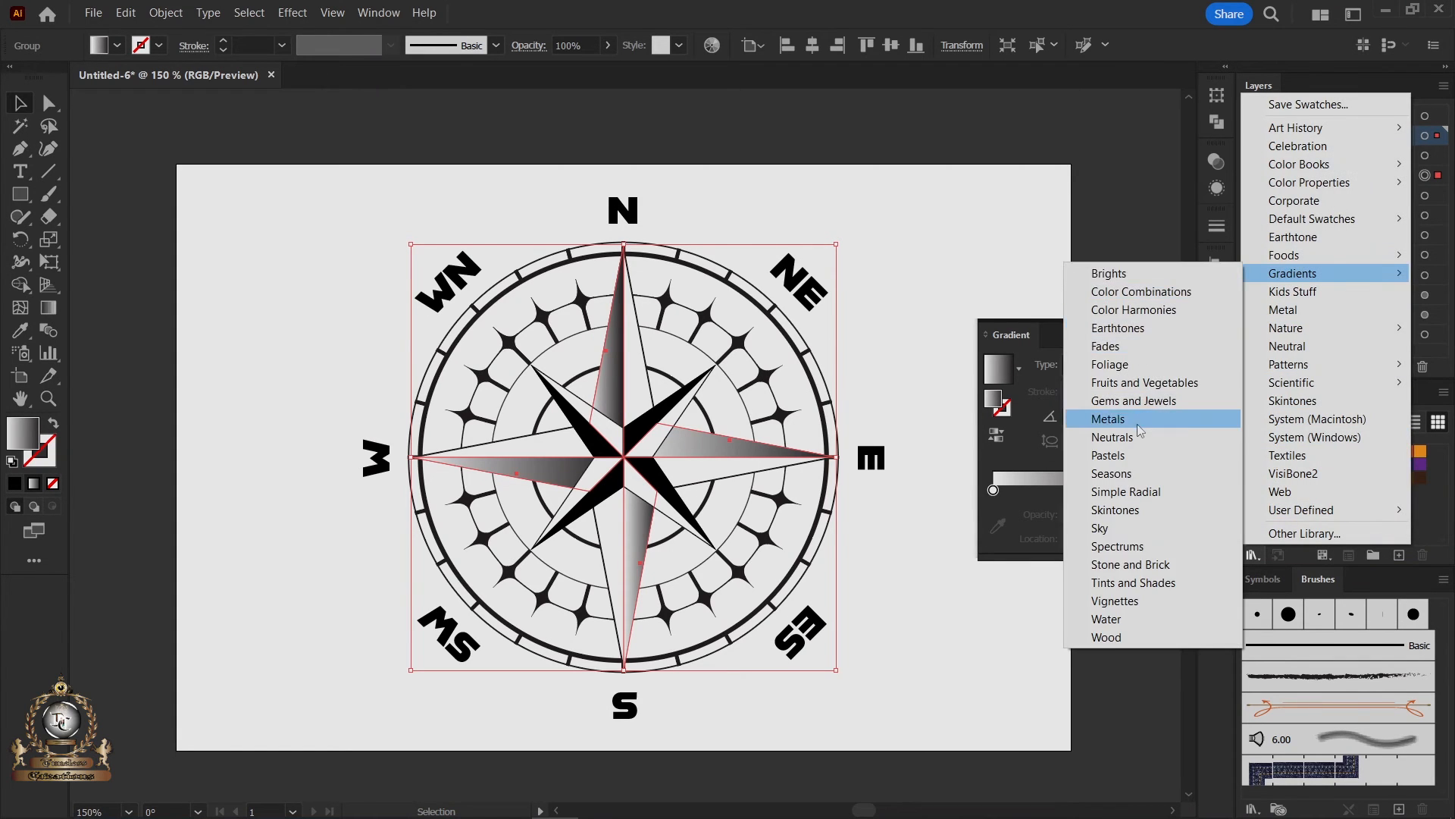
{"action": "left_click", "coordinate": [1108, 418]}
{"action": "left_click_drag", "start_coordinate": [771, 375], "coordinate": [986, 184]}
{"action": "left_click", "coordinate": [1129, 246]}
{"action": "left_click", "coordinate": [788, 174]}
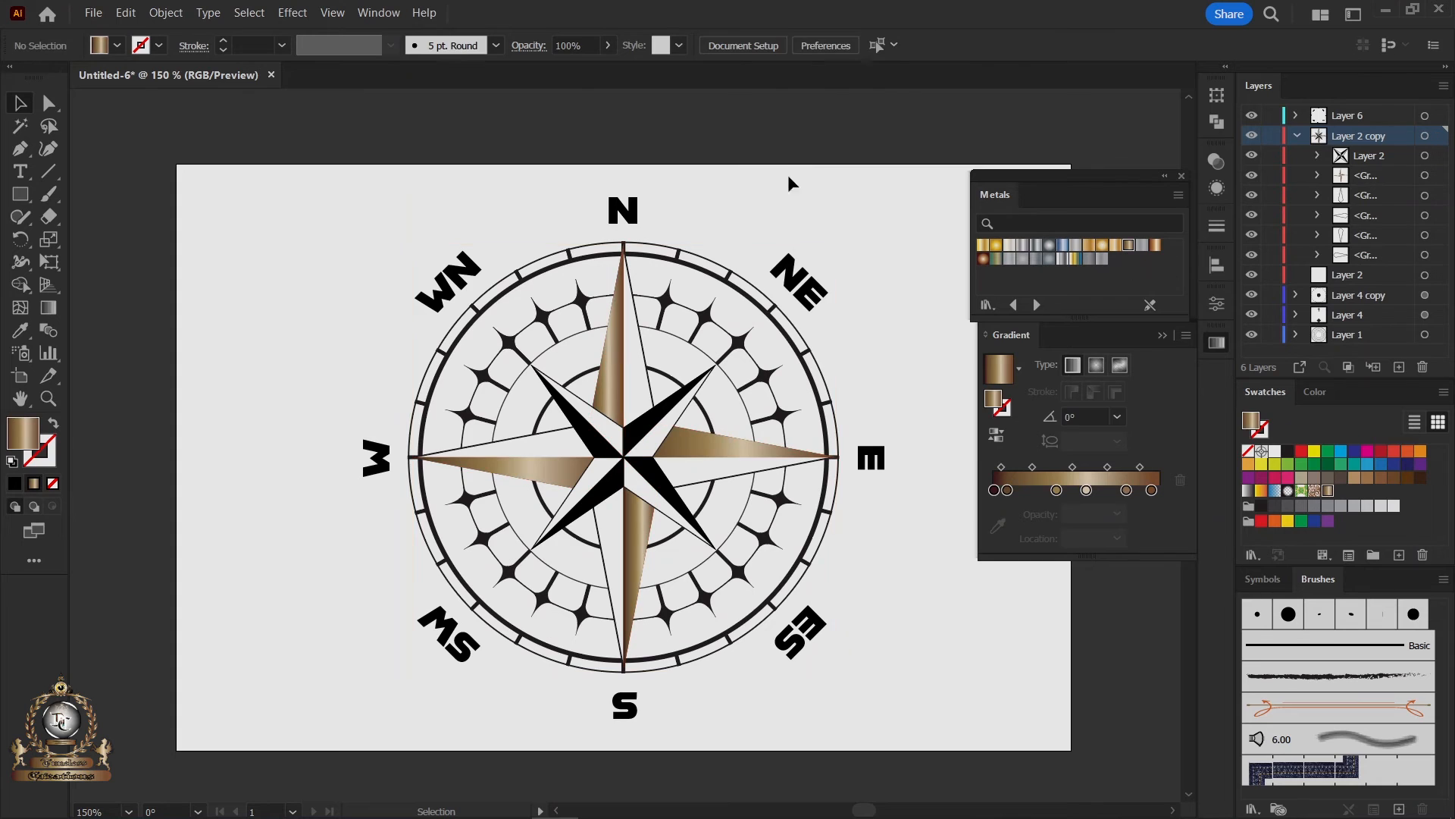
Ungroup the small rotated star into its four points, and ungroup those points into their separate halves.
{"action": "left_click", "coordinate": [651, 419]}
{"action": "right_click", "coordinate": [653, 417]}
{"action": "left_click", "coordinate": [704, 633]}
{"action": "right_click", "coordinate": [736, 483]}
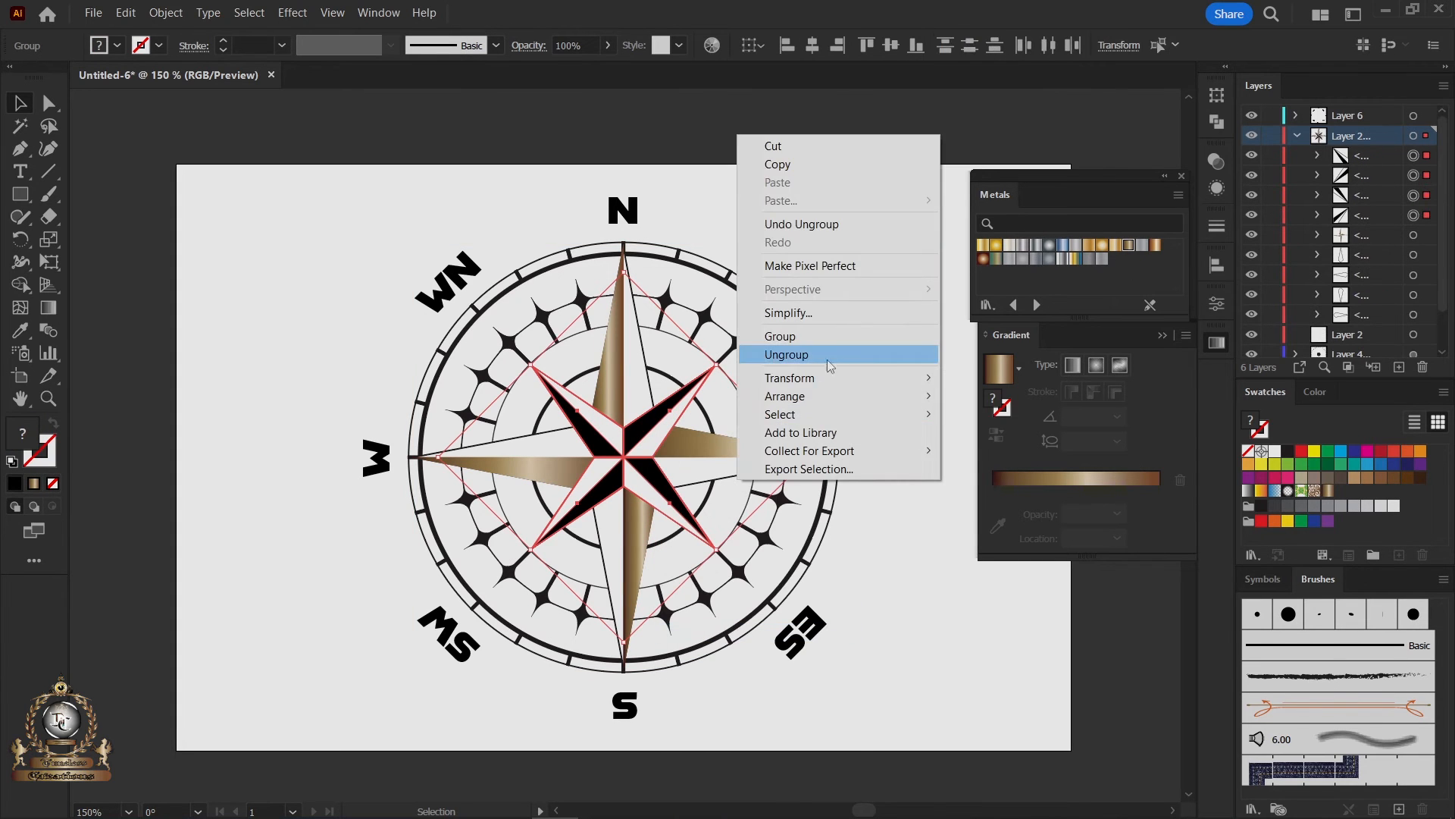
{"action": "left_click", "coordinate": [829, 354]}
{"action": "left_click", "coordinate": [907, 364]}
Group the four black halves of the small rotated star and fill them with the bronze gradient.
{"action": "left_click", "coordinate": [649, 421]}
{"action": "left_click", "coordinate": [650, 471], "text": "shift"}
{"action": "left_click", "coordinate": [594, 489], "text": "shift"}
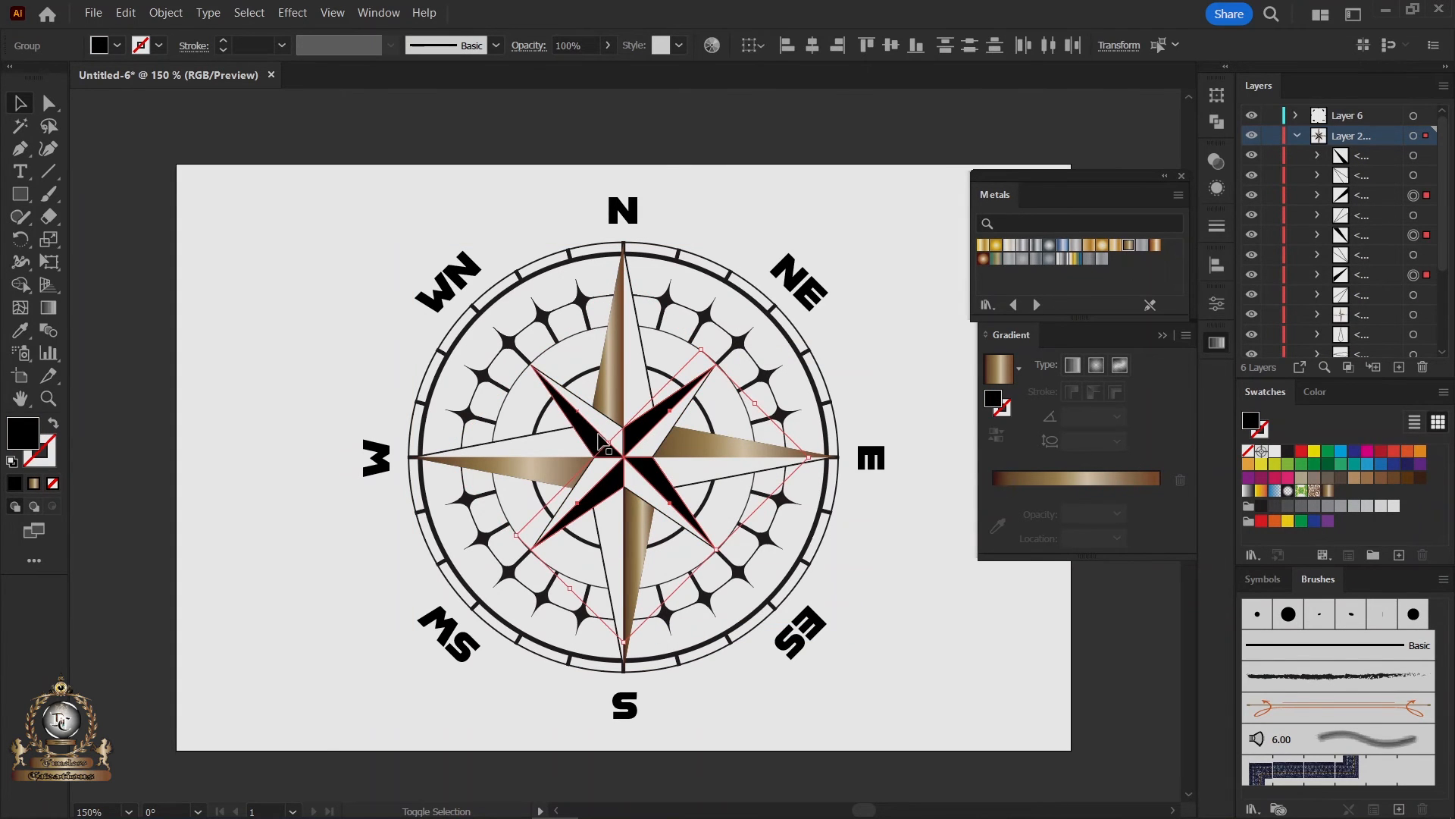
{"action": "left_click", "coordinate": [594, 432], "text": "shift"}
{"action": "right_click", "coordinate": [594, 433]}
{"action": "left_click", "coordinate": [653, 637]}
{"action": "left_click", "coordinate": [998, 370]}
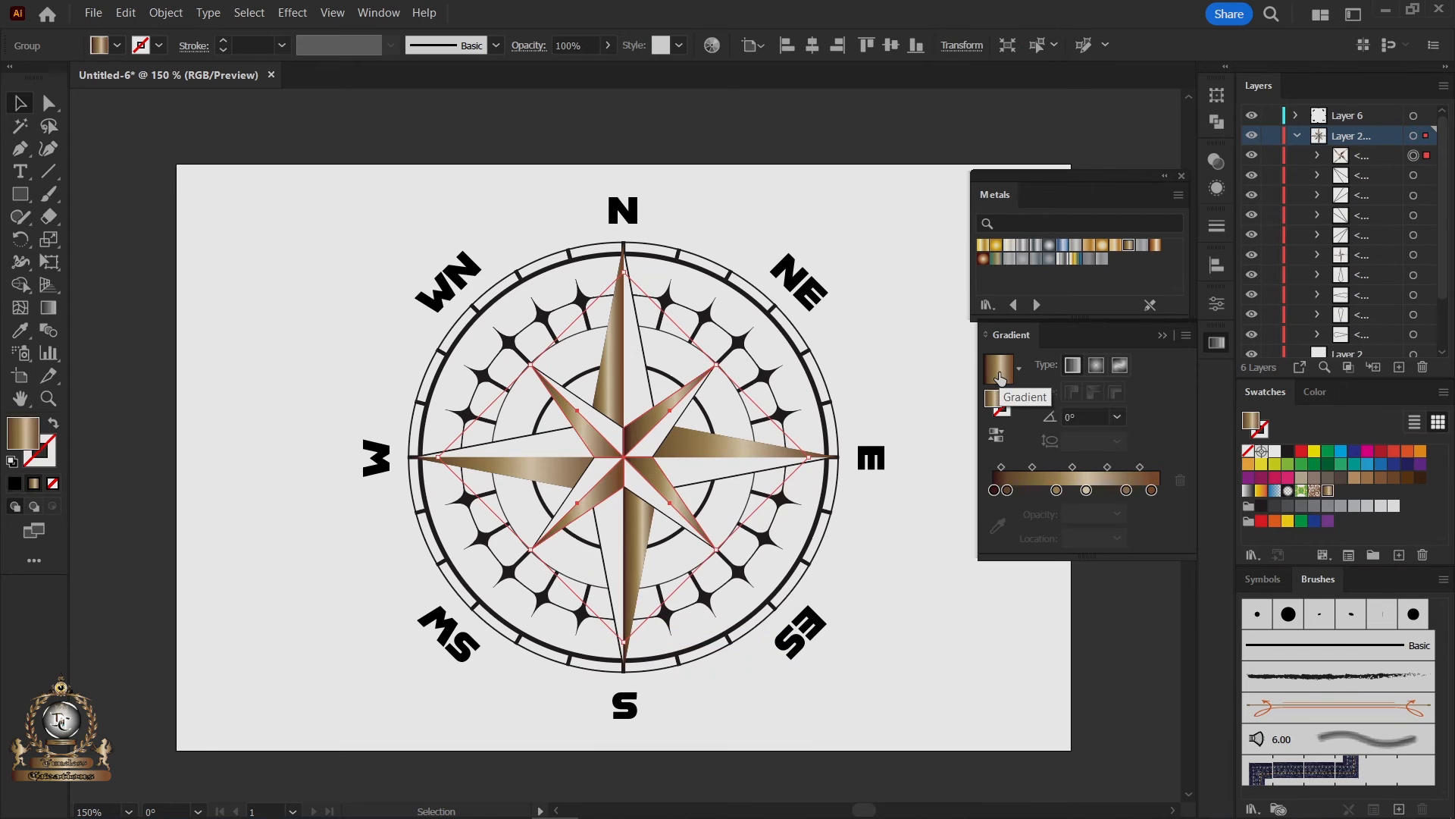
{"action": "left_click", "coordinate": [904, 342]}
Group the four white halves of the small rotated star.
{"action": "left_click", "coordinate": [657, 435], "text": "shift"}
{"action": "left_click", "coordinate": [606, 432], "text": "shift"}
{"action": "left_click", "coordinate": [593, 477], "text": "shift"}
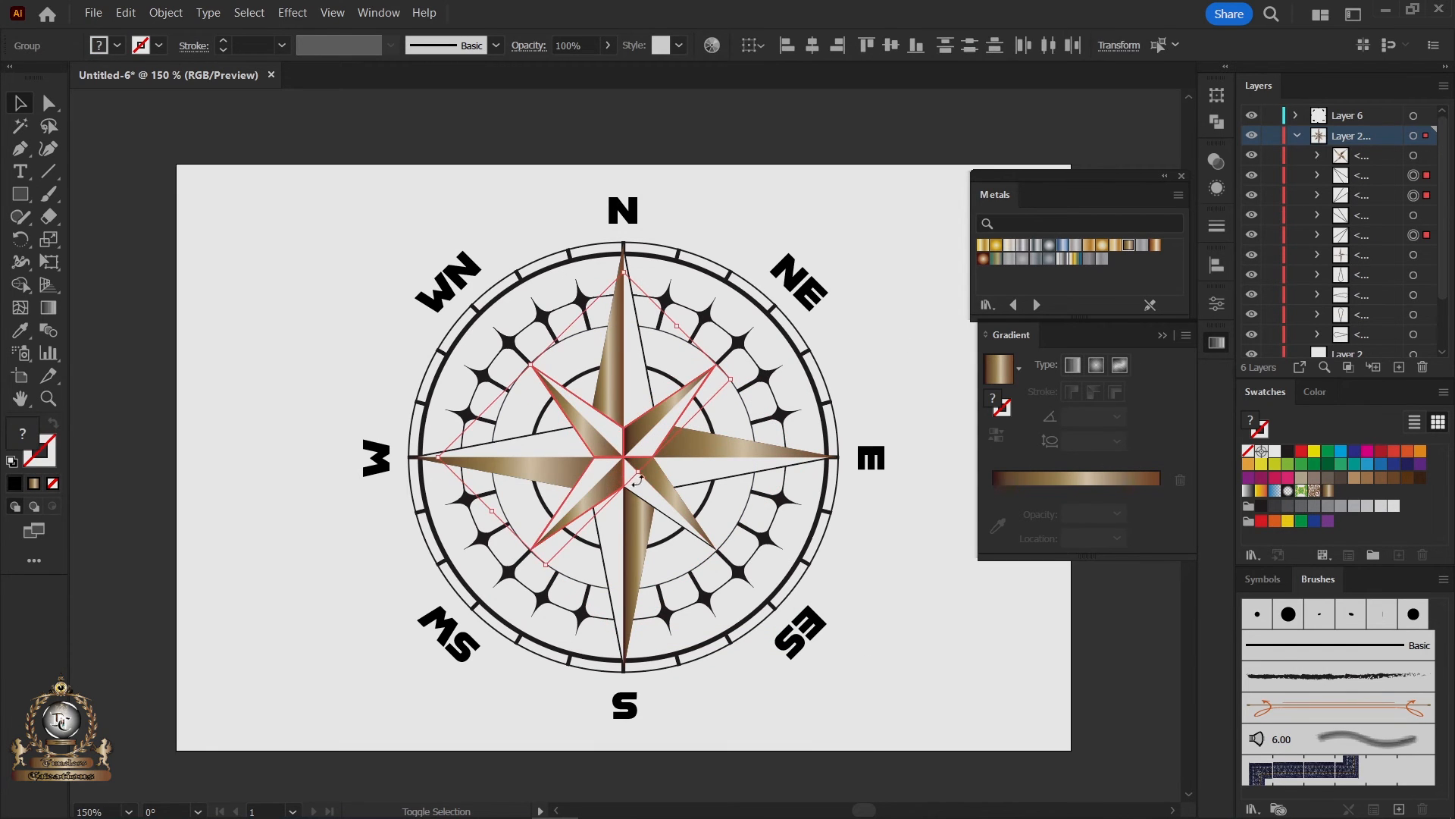
{"action": "left_click", "coordinate": [649, 485], "text": "shift"}
{"action": "right_click", "coordinate": [649, 486]}
{"action": "left_click", "coordinate": [653, 611]}
{"action": "key", "text": "period"}
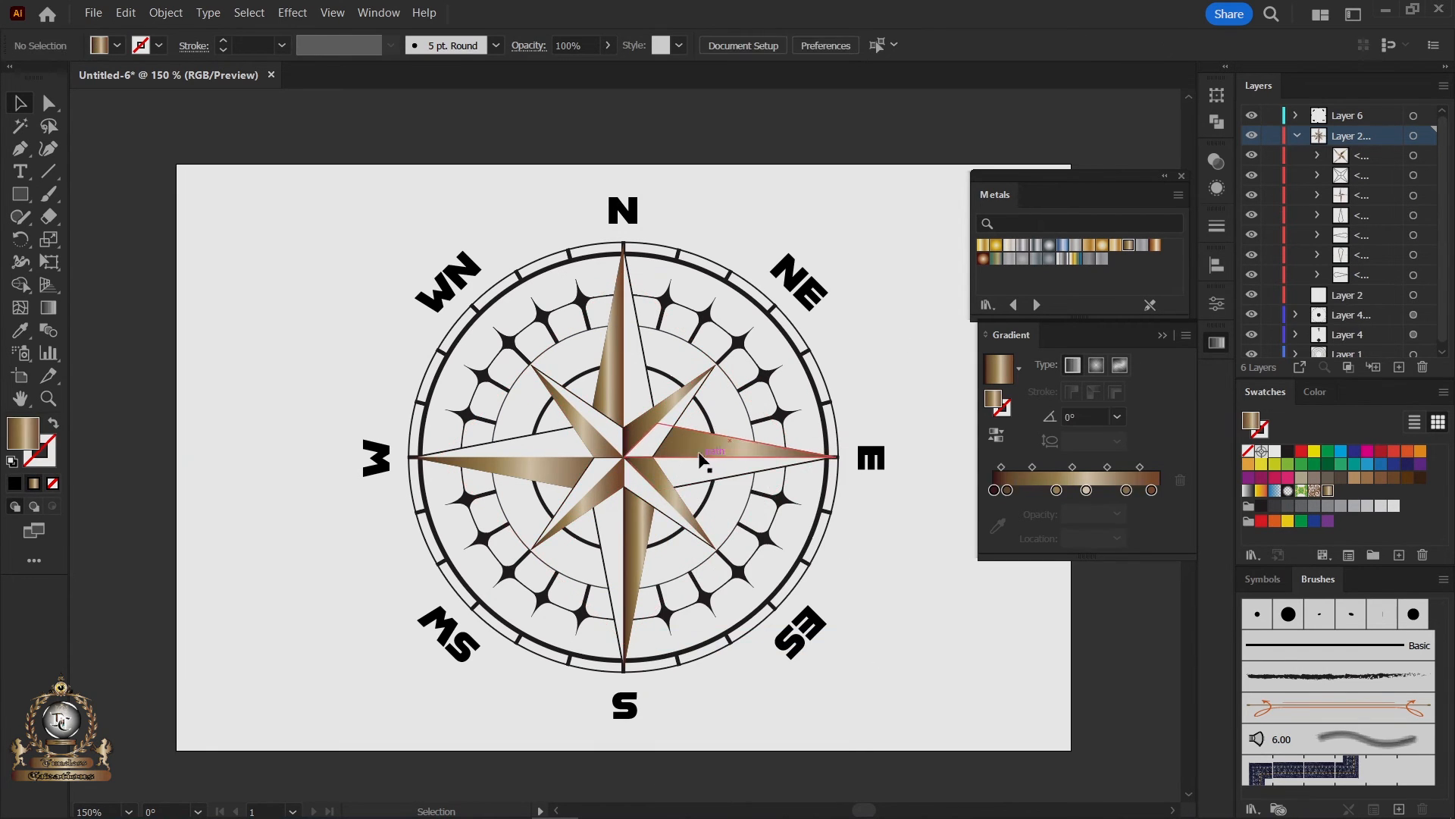
{"action": "left_click", "coordinate": [773, 531]}
Group the four white halves of the large four-point star.
{"action": "left_click", "coordinate": [659, 429]}
{"action": "left_click", "coordinate": [604, 424]}
{"action": "left_click", "coordinate": [588, 448]}
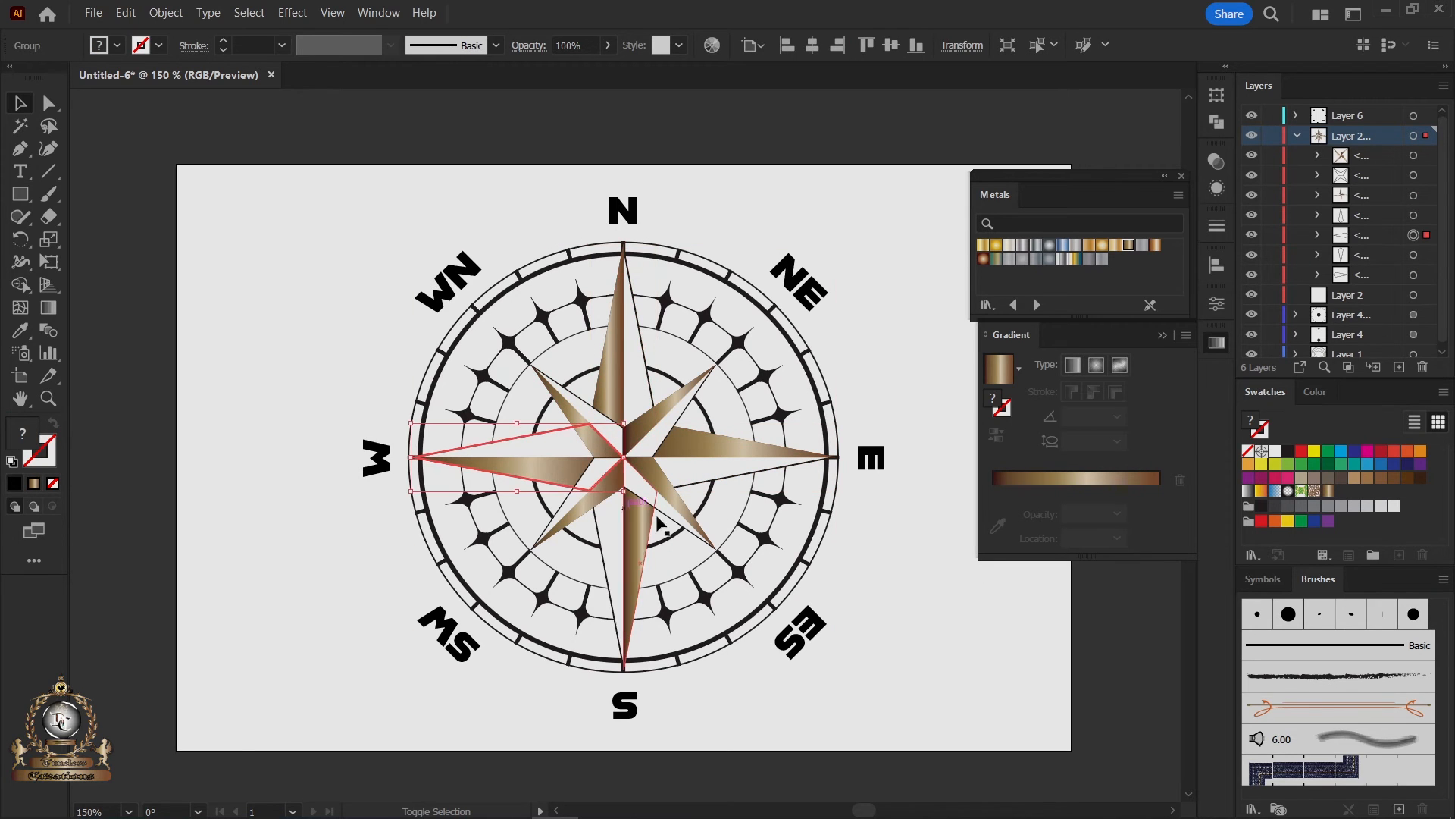
{"action": "left_click", "coordinate": [603, 541], "text": "shift"}
{"action": "left_click", "coordinate": [698, 460], "text": "shift"}
{"action": "left_click", "coordinate": [635, 391], "text": "shift"}
{"action": "right_click", "coordinate": [655, 391]}
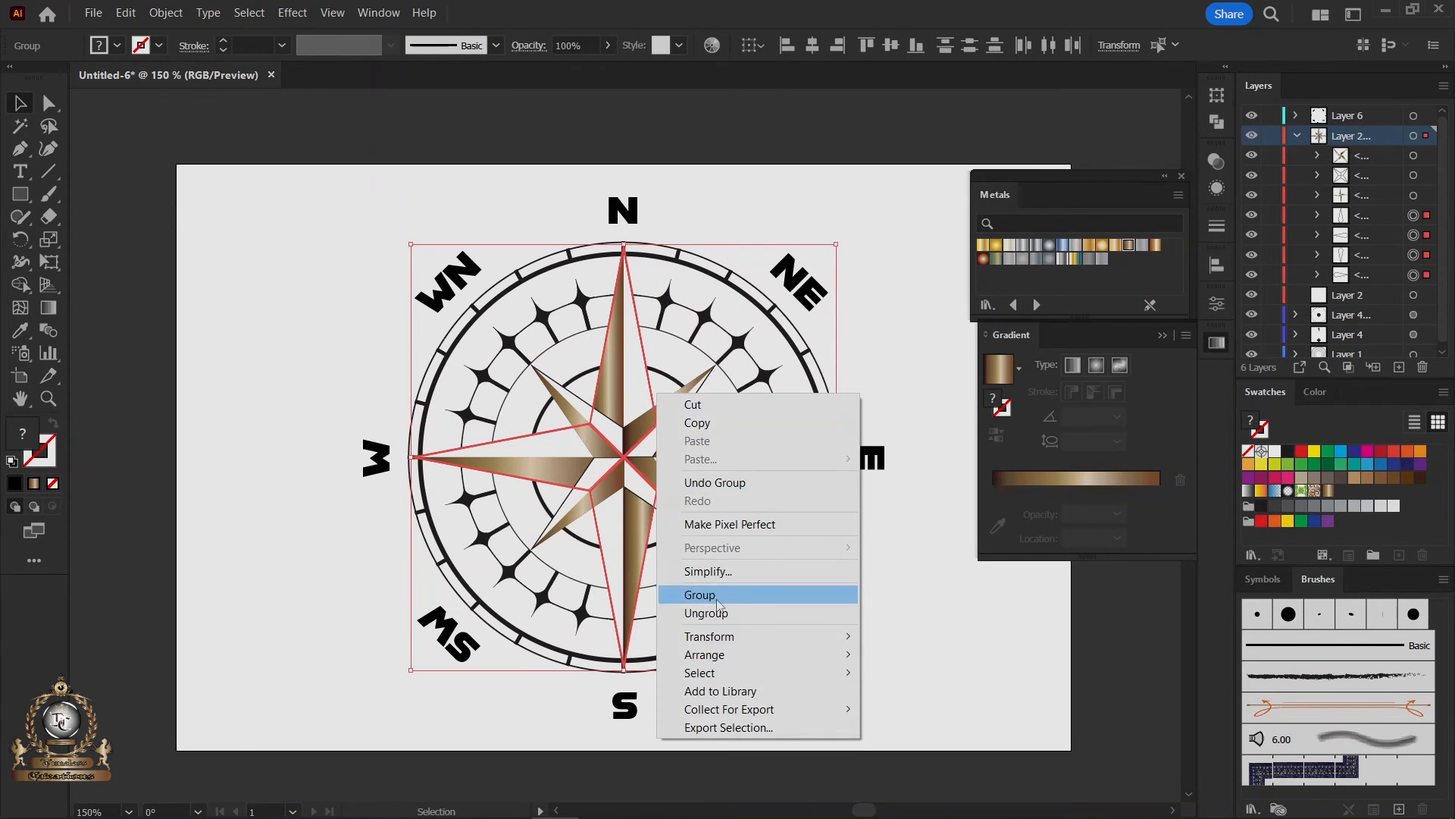
{"action": "left_click", "coordinate": [699, 594]}
{"action": "left_click", "coordinate": [772, 602]}
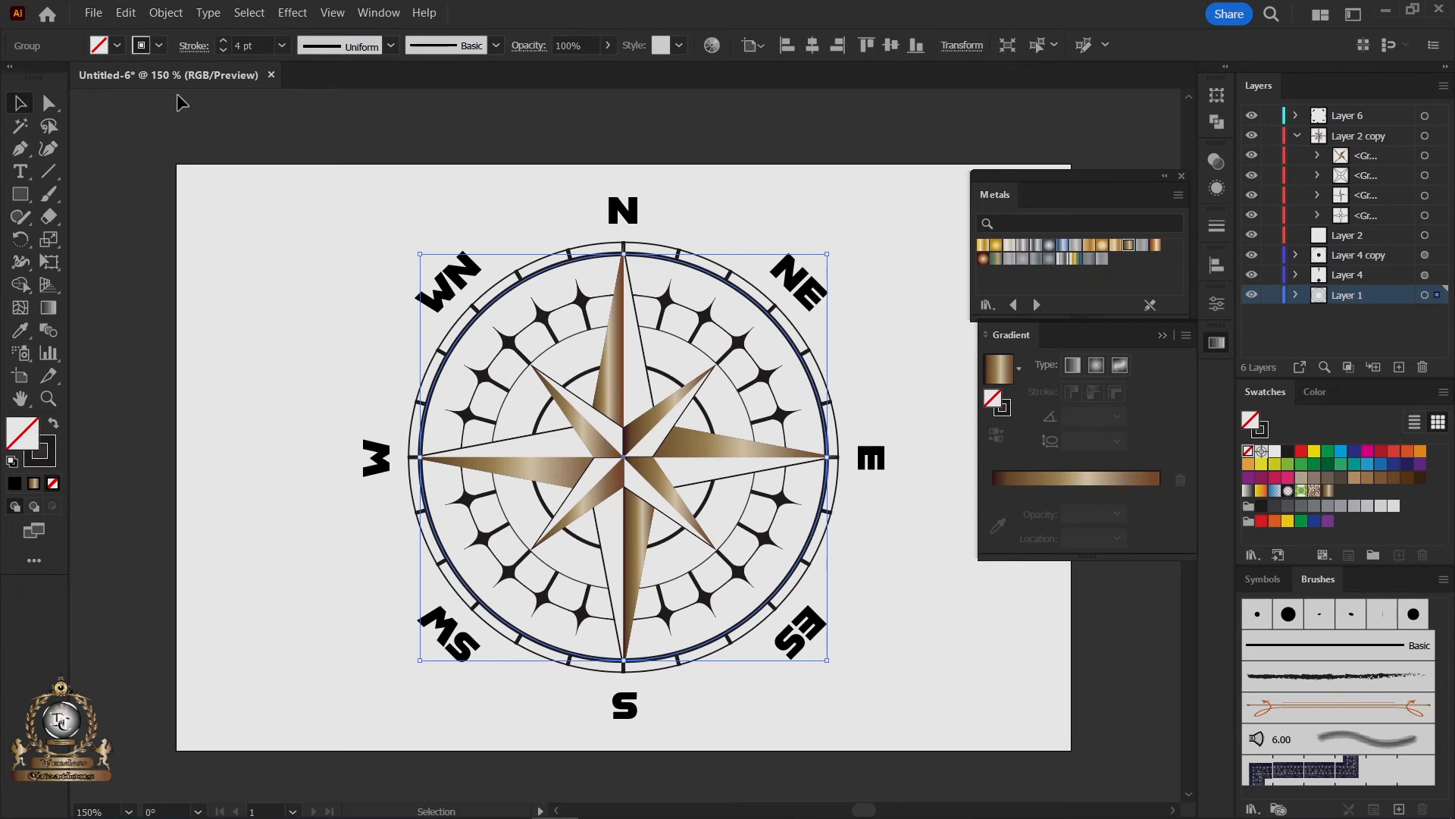
Convert all eight direction labels around the compass to outlines.
{"action": "left_click_drag", "start_coordinate": [877, 191], "coordinate": [222, 704]}
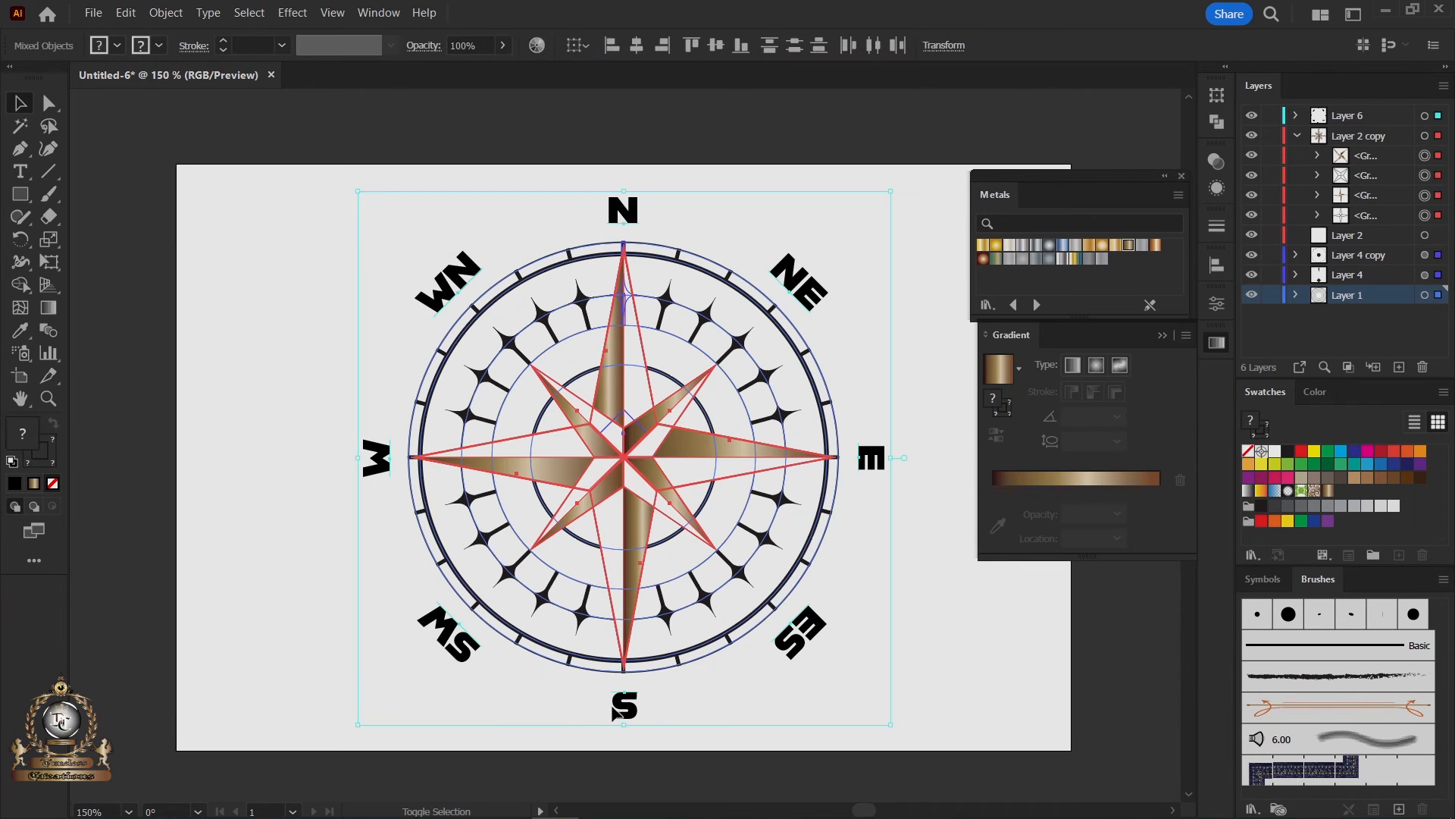
{"action": "left_click", "coordinate": [634, 206]}
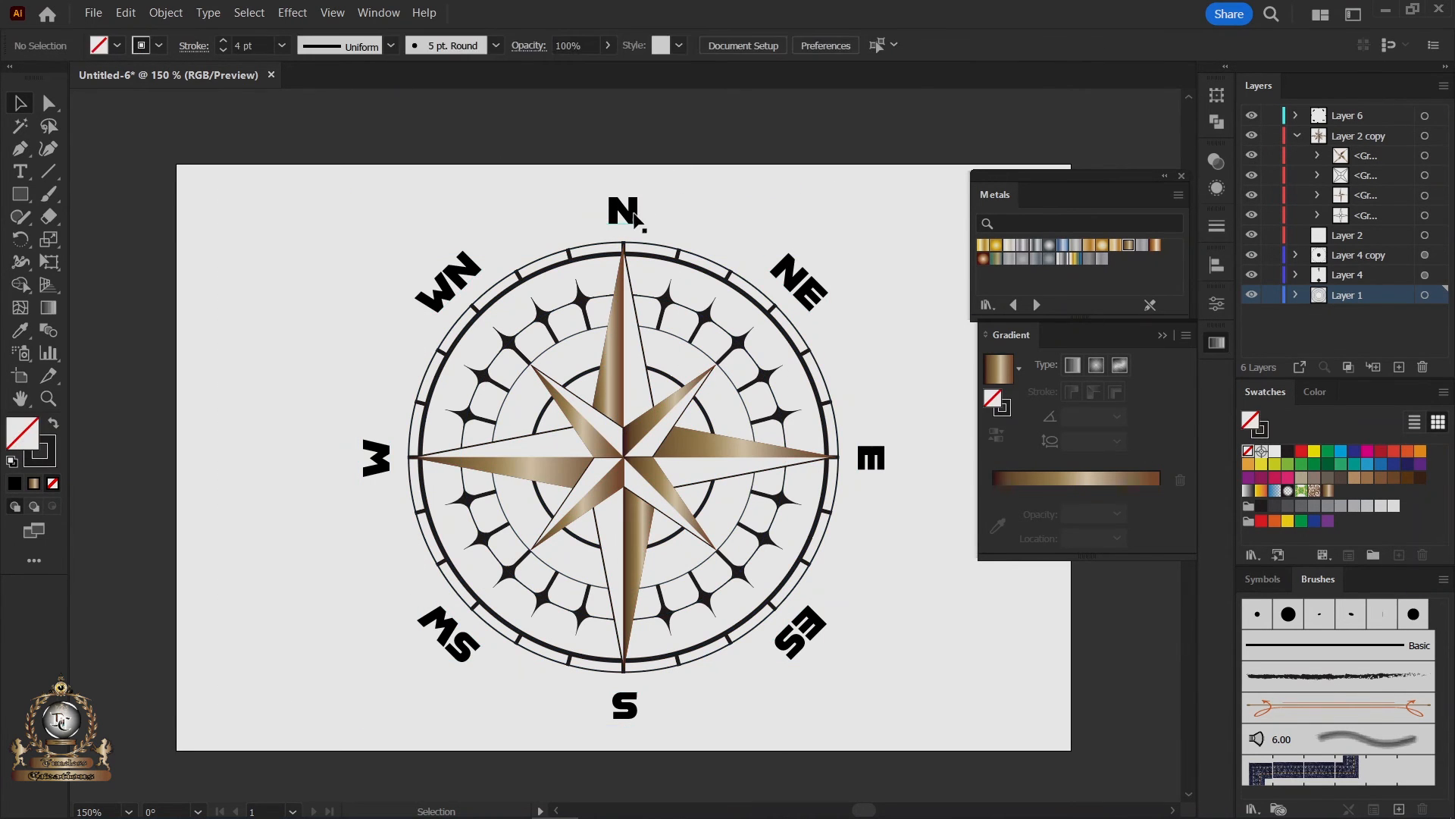
{"action": "left_click", "coordinate": [800, 282], "text": "shift"}
{"action": "left_click", "coordinate": [871, 458], "text": "shift"}
{"action": "left_click", "coordinate": [800, 631], "text": "shift"}
{"action": "left_click", "coordinate": [624, 705], "text": "shift"}
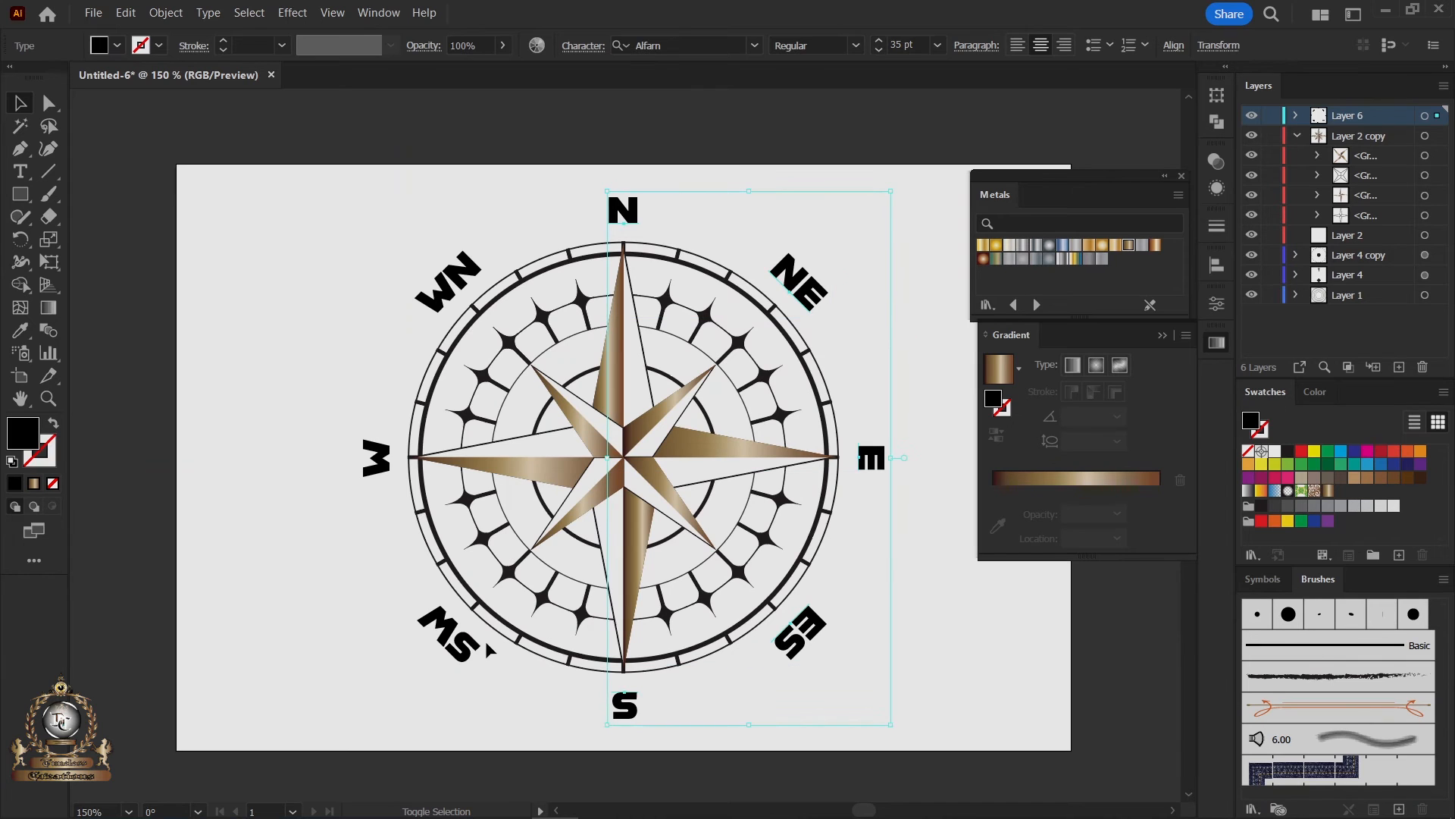
{"action": "left_click", "coordinate": [449, 633], "text": "shift"}
{"action": "left_click", "coordinate": [447, 282], "text": "shift"}
{"action": "left_click", "coordinate": [379, 459], "text": "shift"}
{"action": "left_click", "coordinate": [383, 470], "text": "shift"}
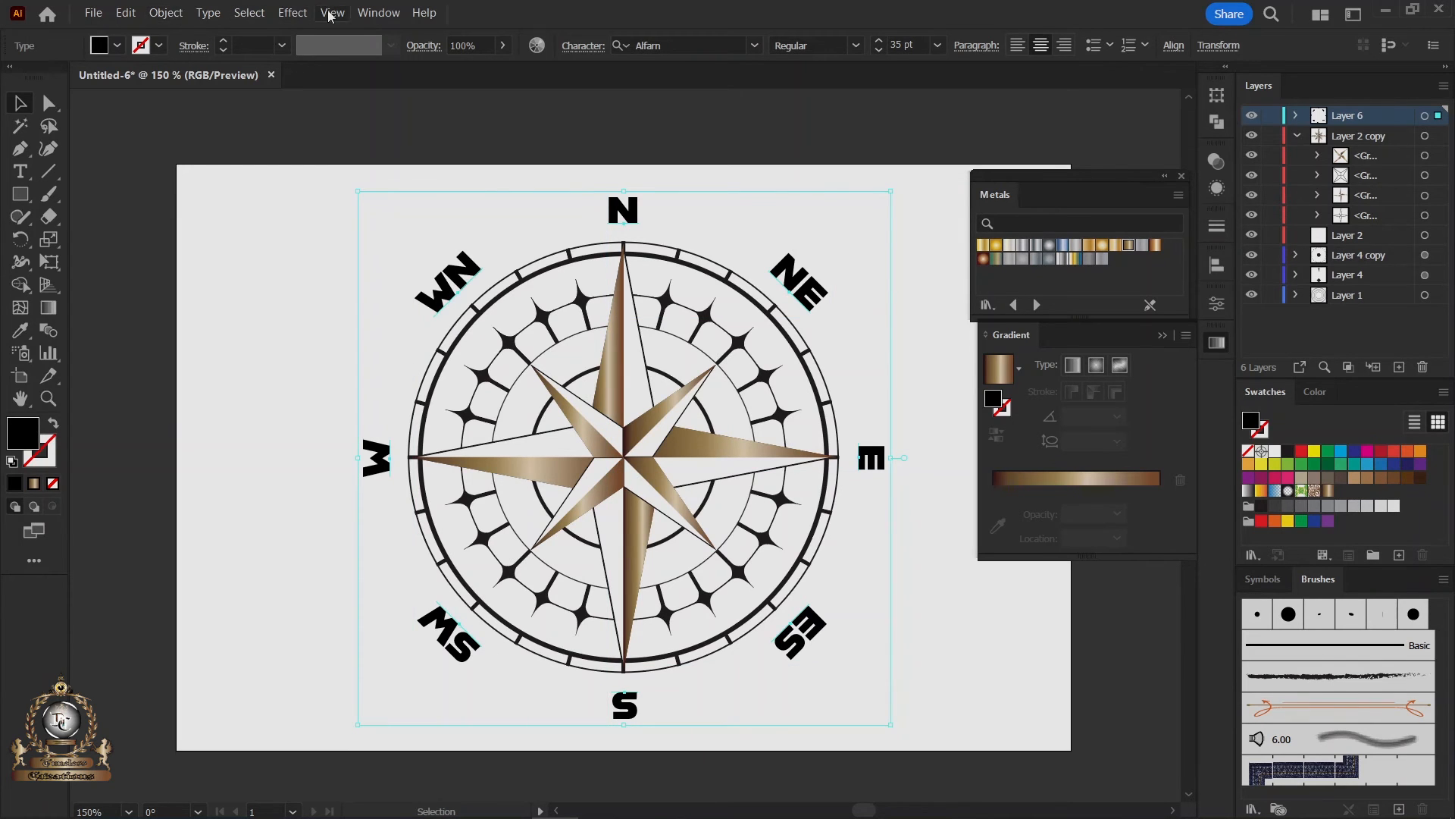
{"action": "left_click", "coordinate": [208, 13]}
{"action": "left_click", "coordinate": [243, 301]}
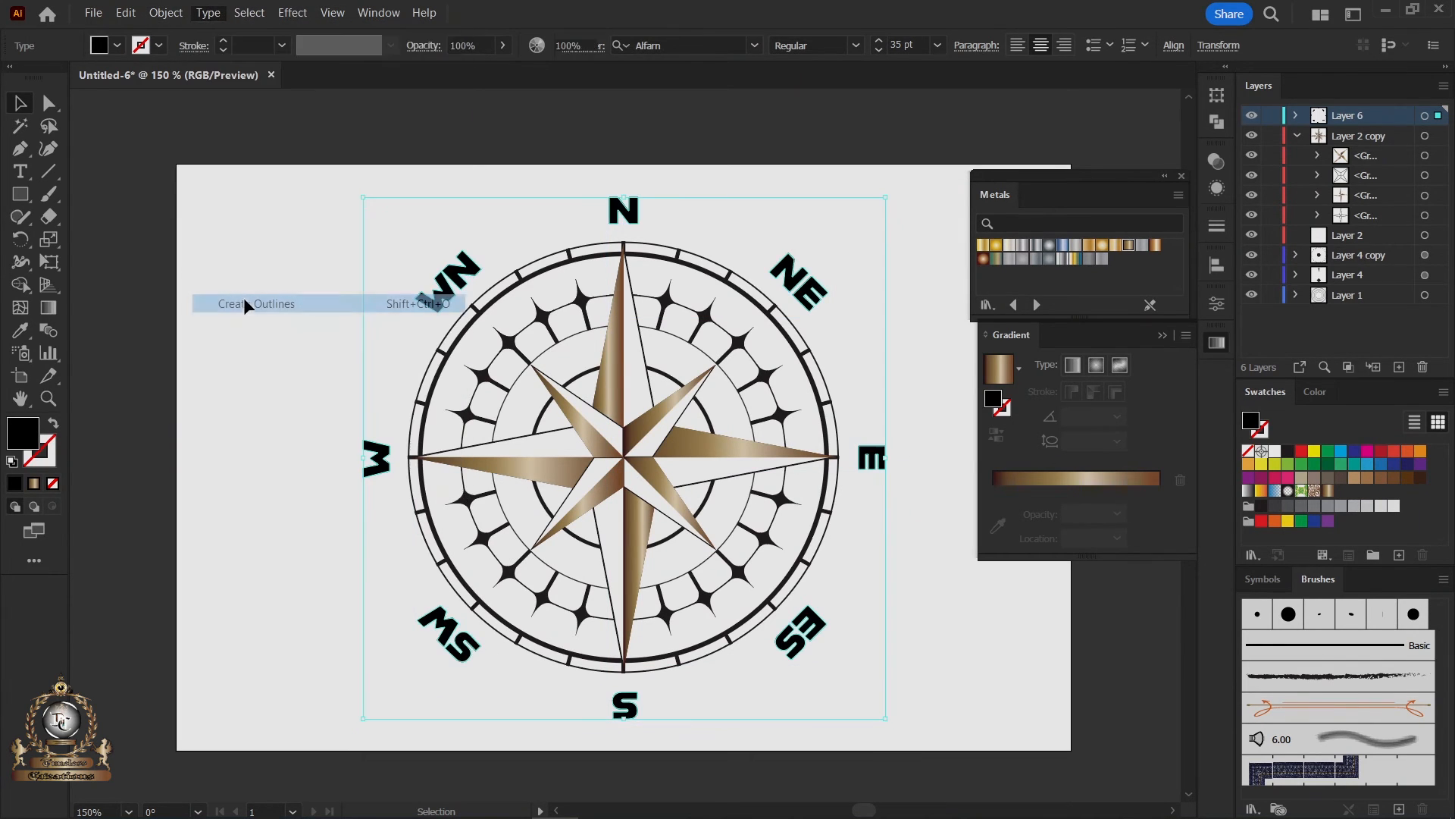
Fill the outlined direction labels with the bronze gradient and give them a white 1 pt stroke.
{"action": "left_click", "coordinate": [999, 369]}
{"action": "left_click", "coordinate": [1264, 430]}
{"action": "left_click", "coordinate": [1274, 451]}
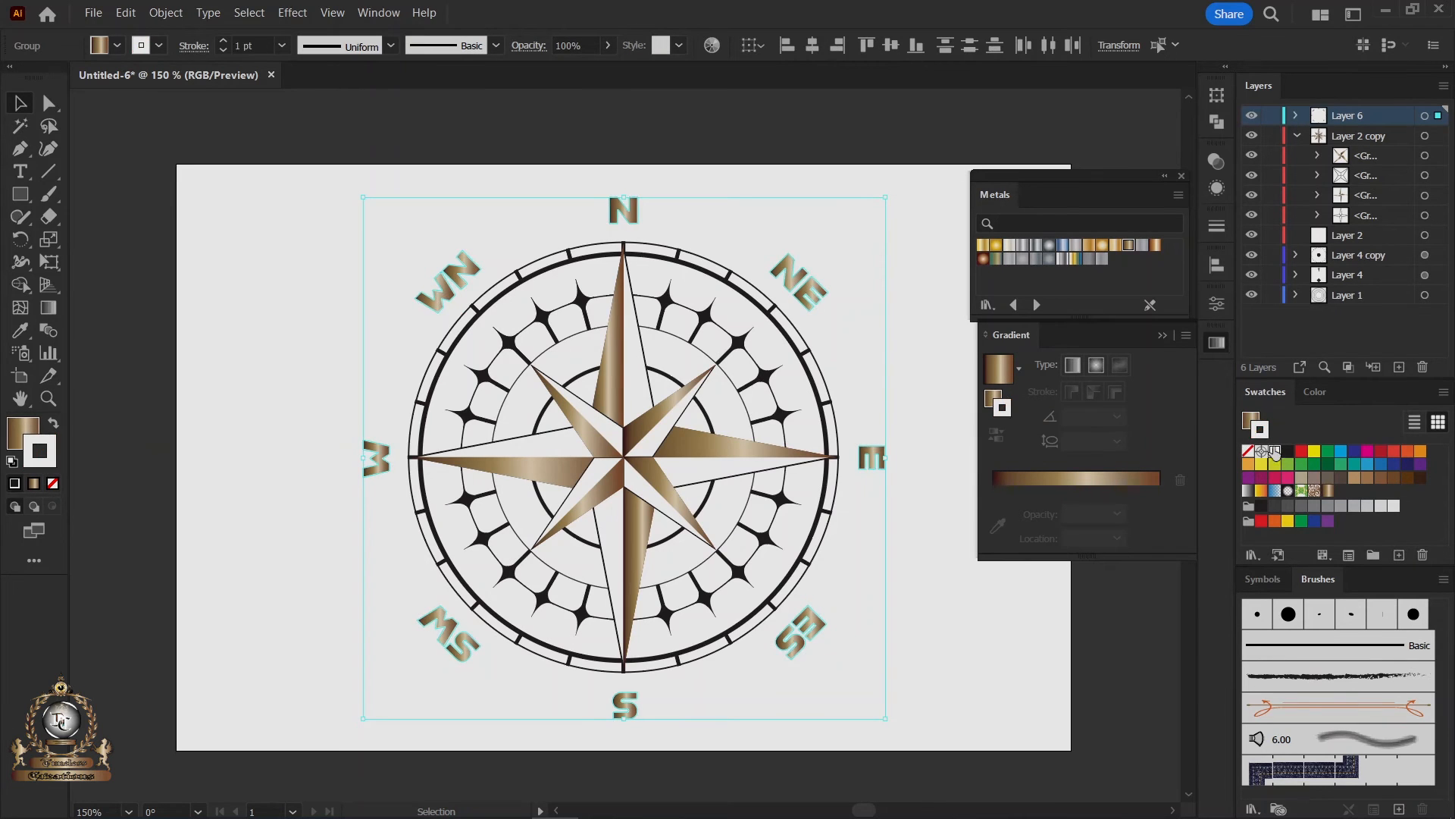
{"action": "left_click", "coordinate": [1249, 421]}
{"action": "left_click", "coordinate": [912, 185]}
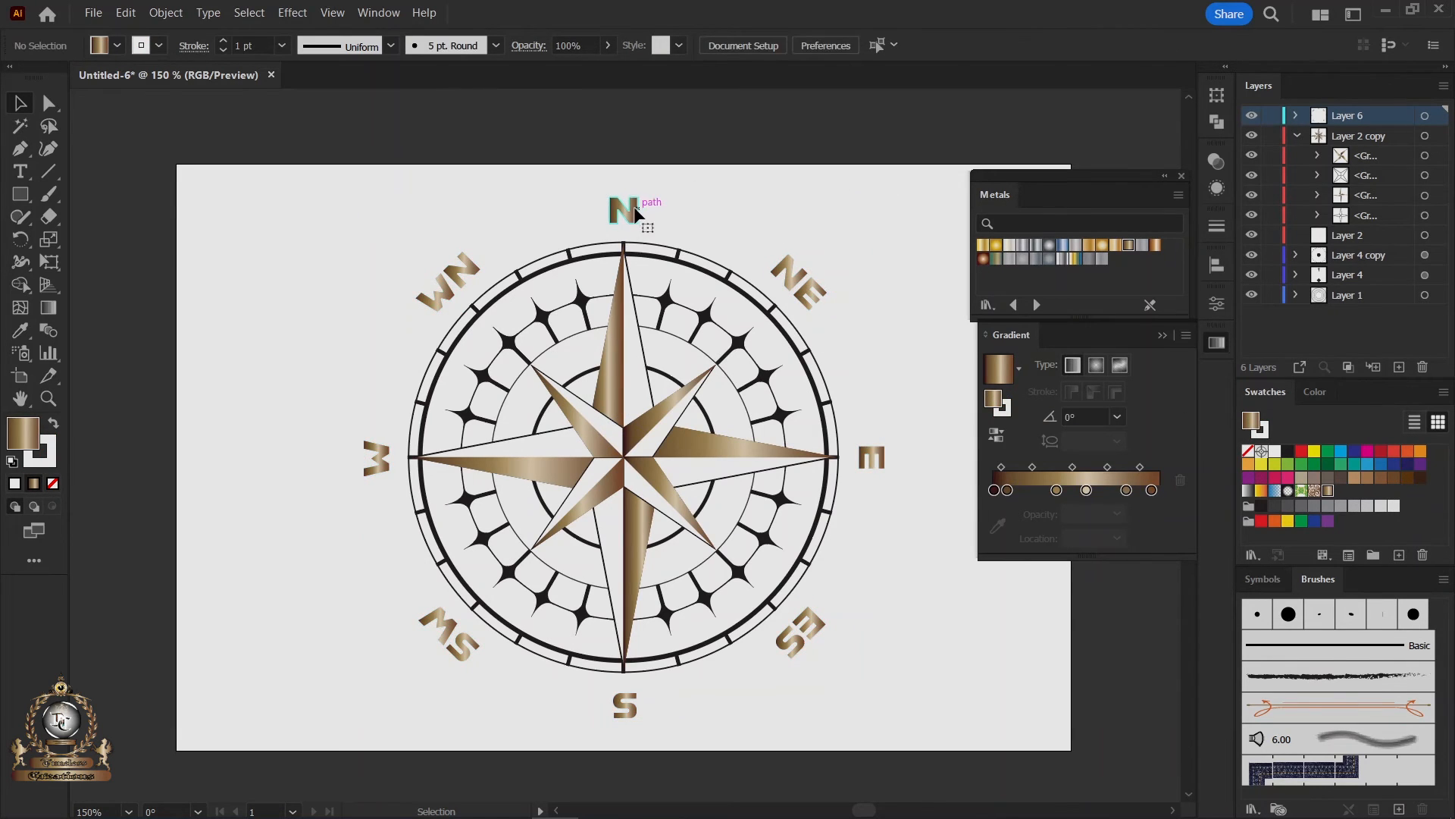
Group all eight outlined direction labels together.
{"action": "left_click", "coordinate": [635, 211]}
{"action": "left_click", "coordinate": [797, 282], "text": "shift"}
{"action": "left_click", "coordinate": [866, 456], "text": "shift"}
{"action": "left_click", "coordinate": [812, 635], "text": "shift"}
{"action": "left_click", "coordinate": [620, 704], "text": "shift"}
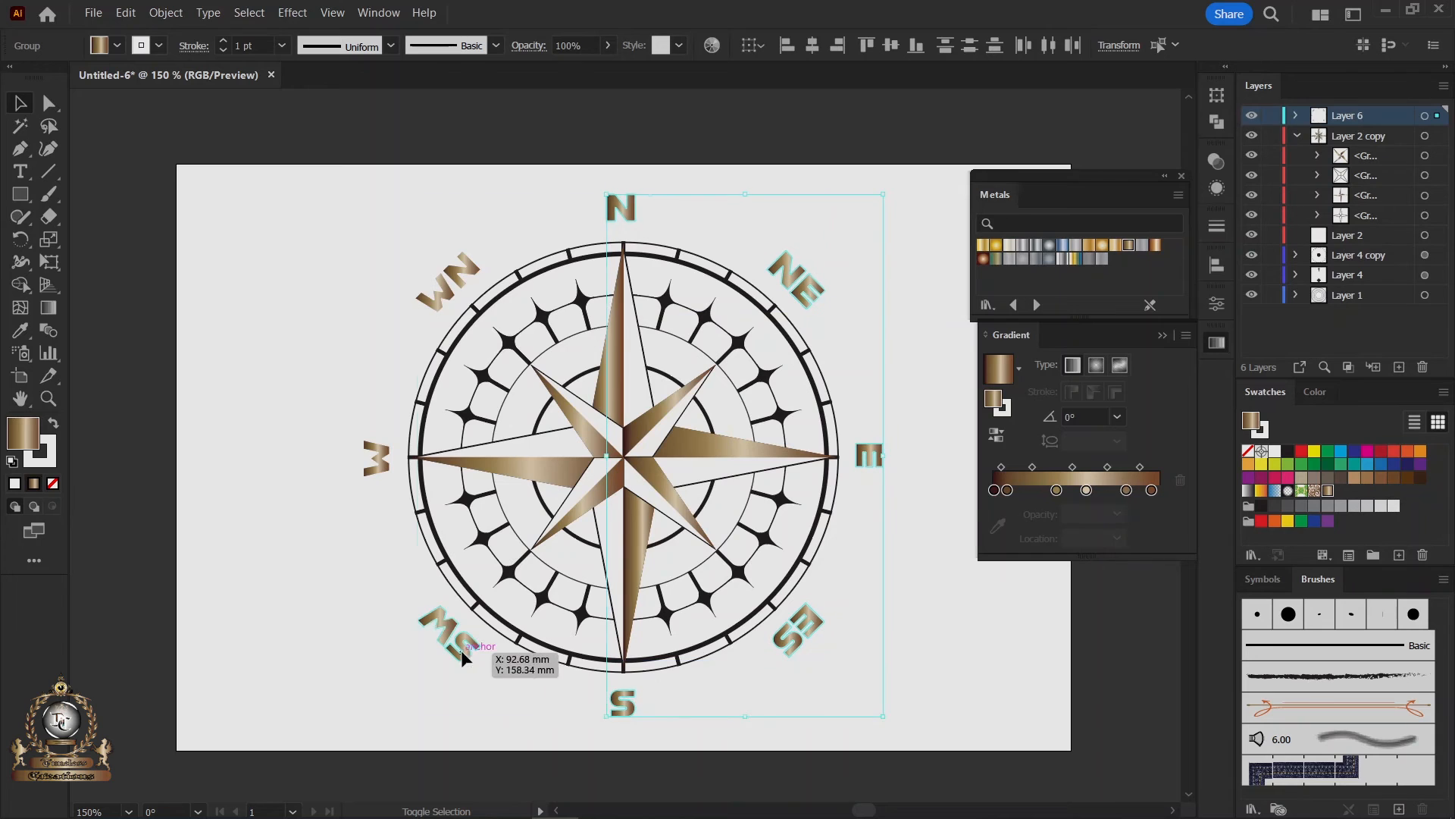
{"action": "left_click", "coordinate": [461, 649], "text": "shift"}
{"action": "left_click", "coordinate": [377, 459], "text": "shift"}
{"action": "left_click", "coordinate": [449, 282], "text": "shift"}
{"action": "right_click", "coordinate": [420, 221]}
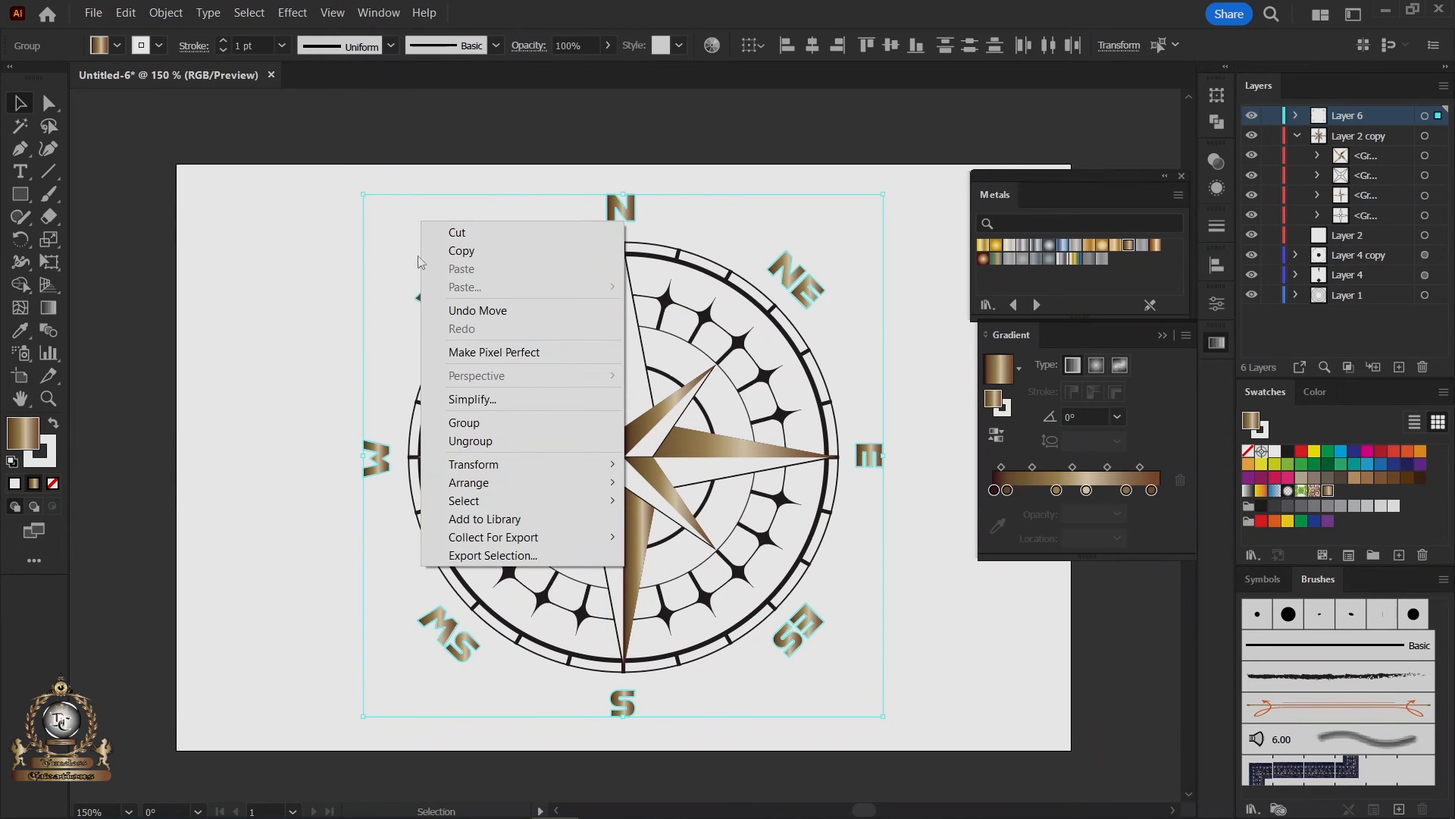
{"action": "left_click", "coordinate": [418, 263]}
{"action": "right_click", "coordinate": [442, 225]}
{"action": "left_click", "coordinate": [506, 427]}
{"action": "left_click", "coordinate": [351, 285]}
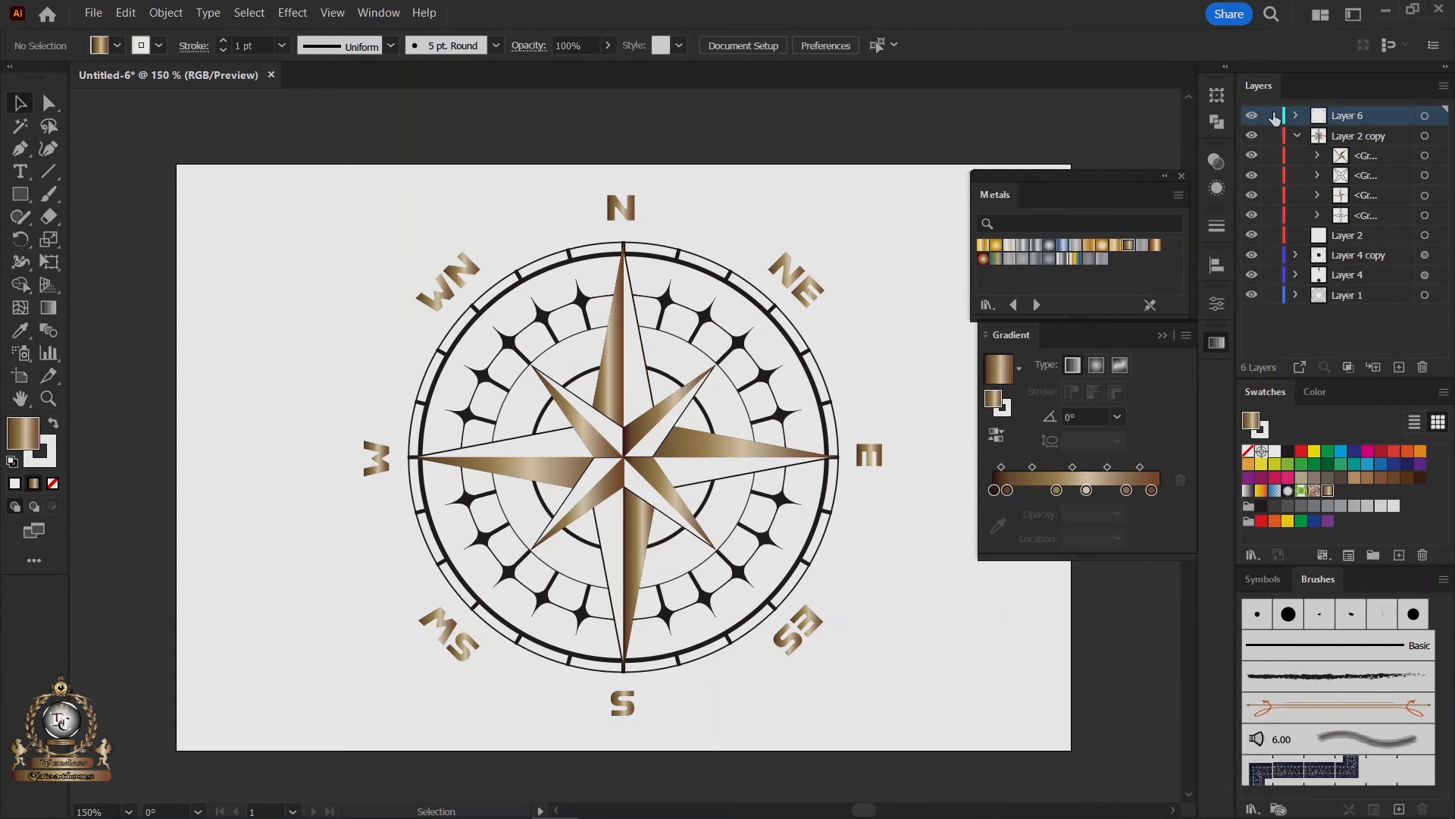
Collapse and hide Layer 2 copy, which holds the two stars.
{"action": "left_click", "coordinate": [1271, 116]}
{"action": "left_click", "coordinate": [1252, 115]}
{"action": "left_click", "coordinate": [1252, 115]}
{"action": "left_click", "coordinate": [1297, 136]}
{"action": "left_click", "coordinate": [1252, 135]}
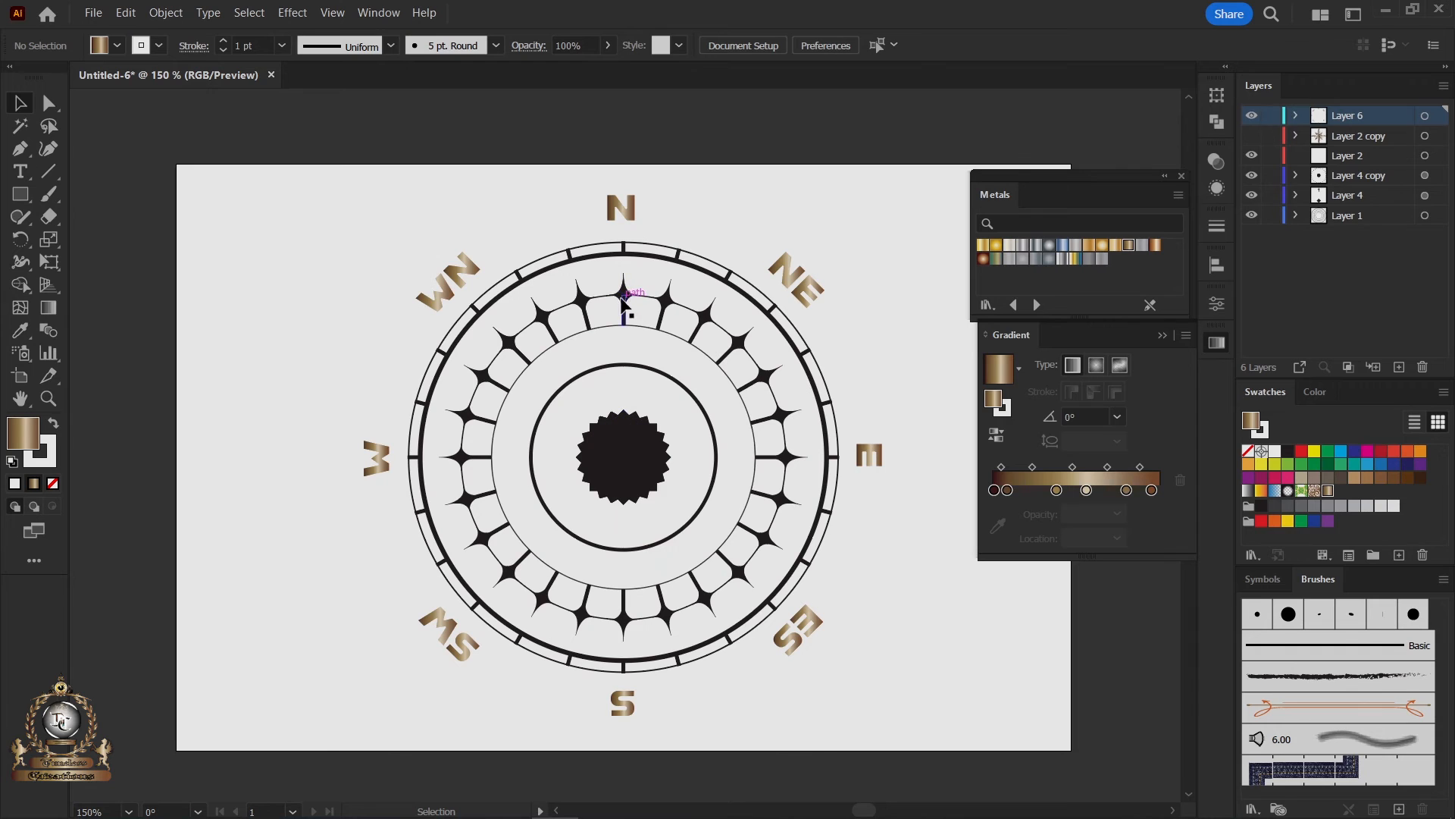
Expand the appearance of the outer tick marks on Layer 4 copy and fill them with the bronze gradient.
{"action": "left_click", "coordinate": [626, 449]}
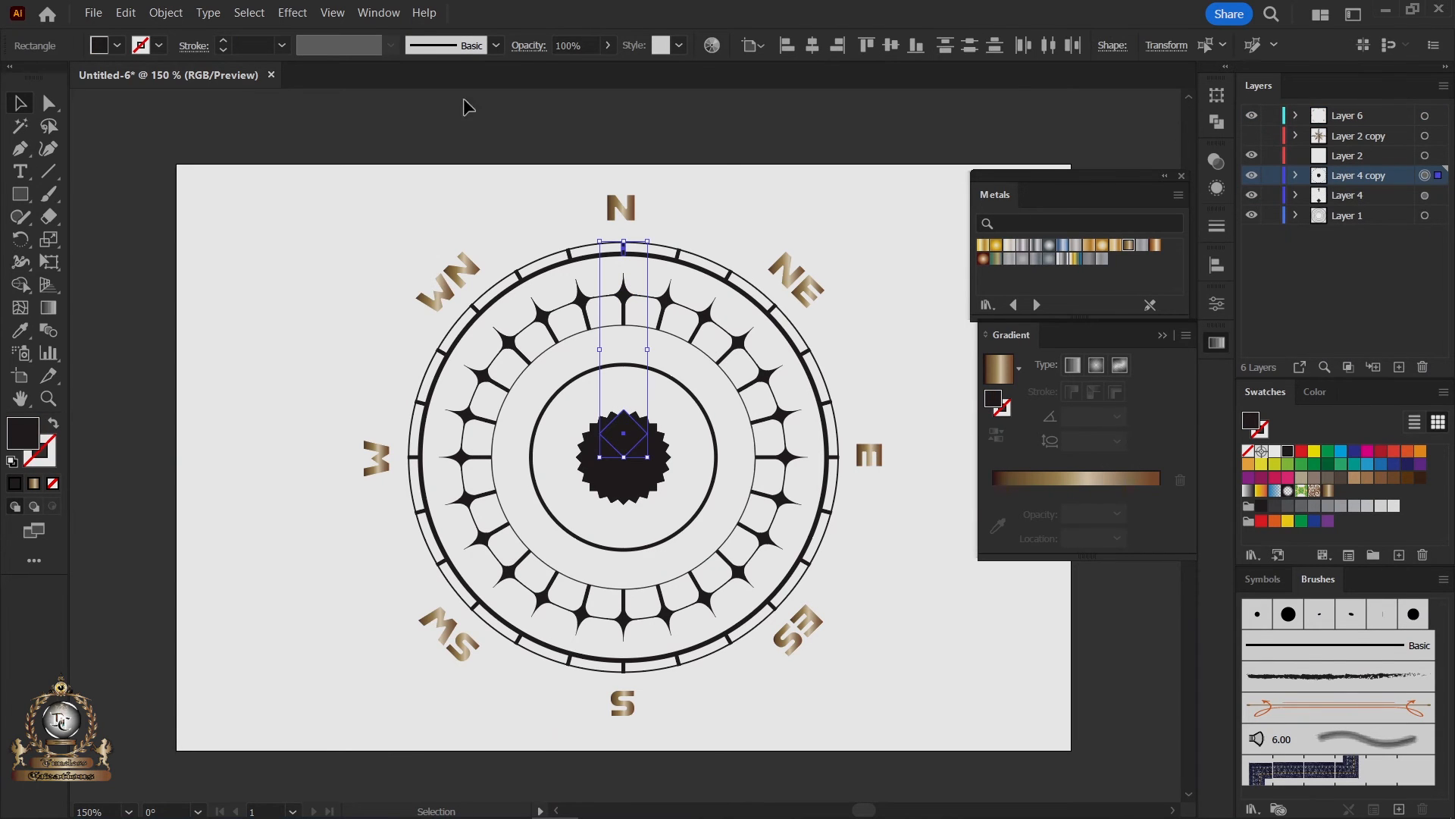
{"action": "left_click", "coordinate": [166, 13]}
{"action": "left_click", "coordinate": [225, 243]}
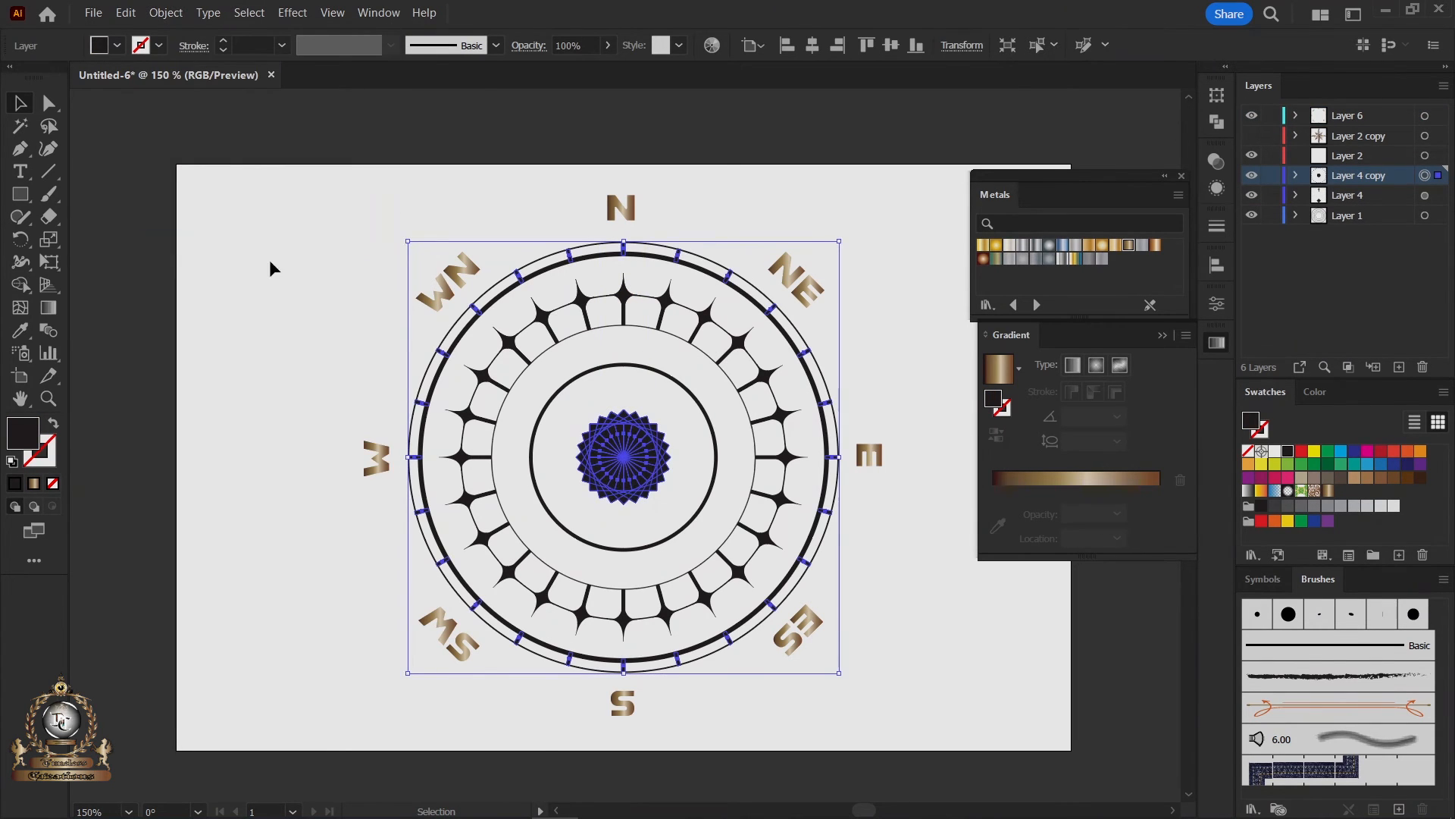
{"action": "left_click", "coordinate": [999, 369]}
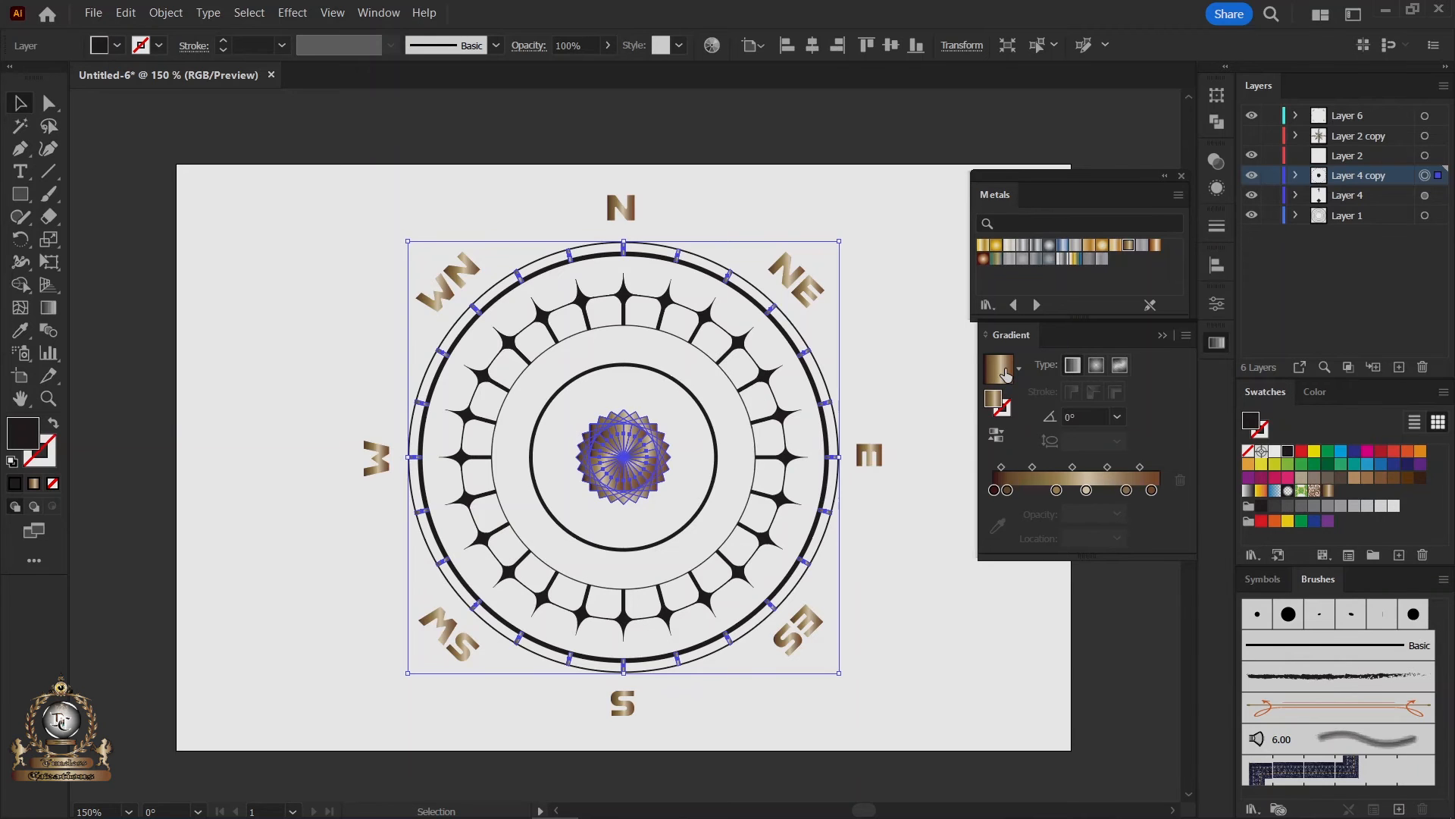
{"action": "left_click", "coordinate": [893, 293]}
Apply the bronze gradient to the 4 pt stroke of the thick outer ring.
{"action": "left_click", "coordinate": [788, 326]}
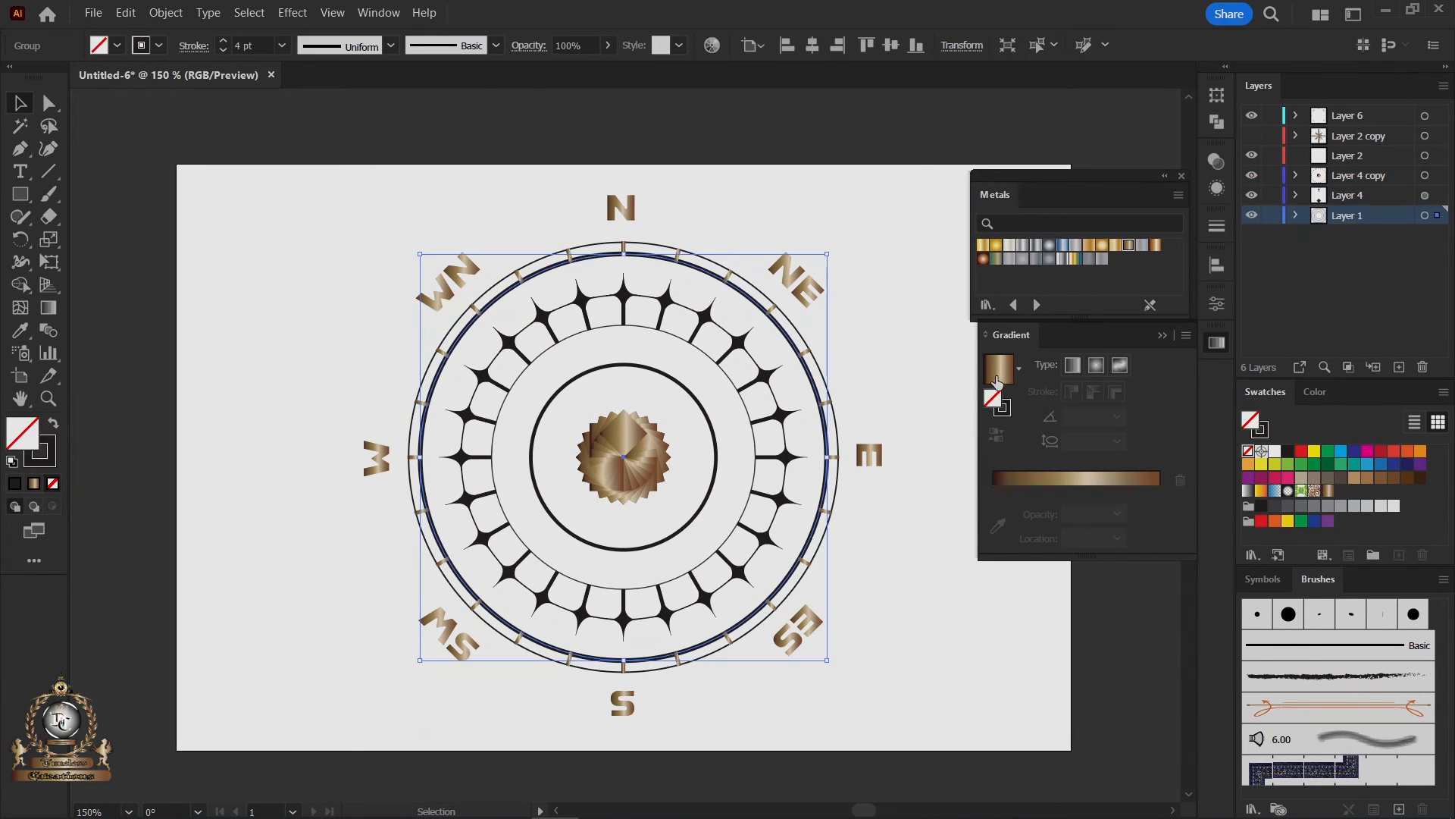
{"action": "left_click", "coordinate": [999, 369]}
{"action": "key", "text": "shift+x"}
{"action": "left_click", "coordinate": [41, 447]}
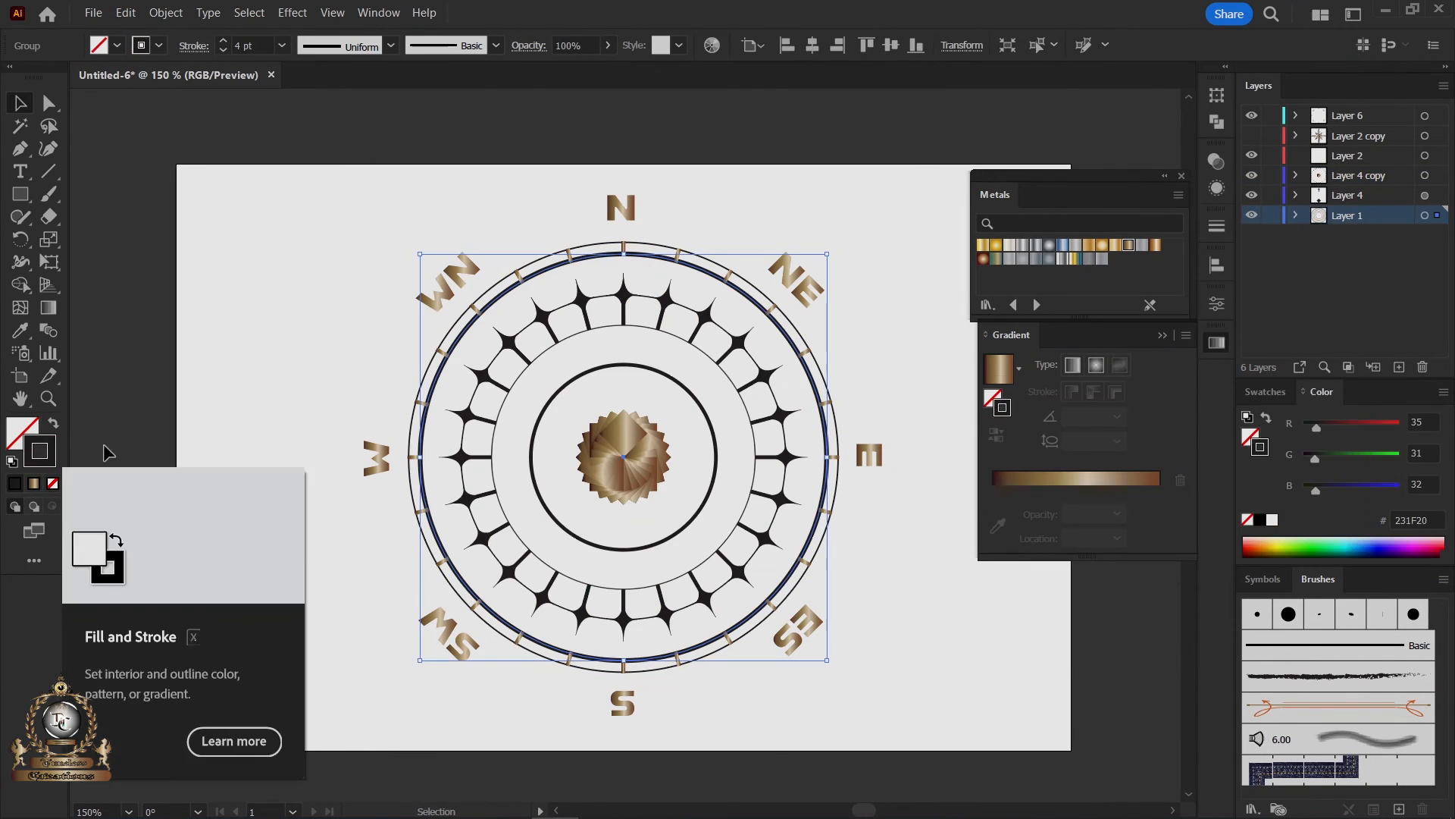
Expand the appearance of the small pointed ornaments on Layer 4 and apply the bronze gradient to their stroke.
{"action": "left_click", "coordinate": [627, 300]}
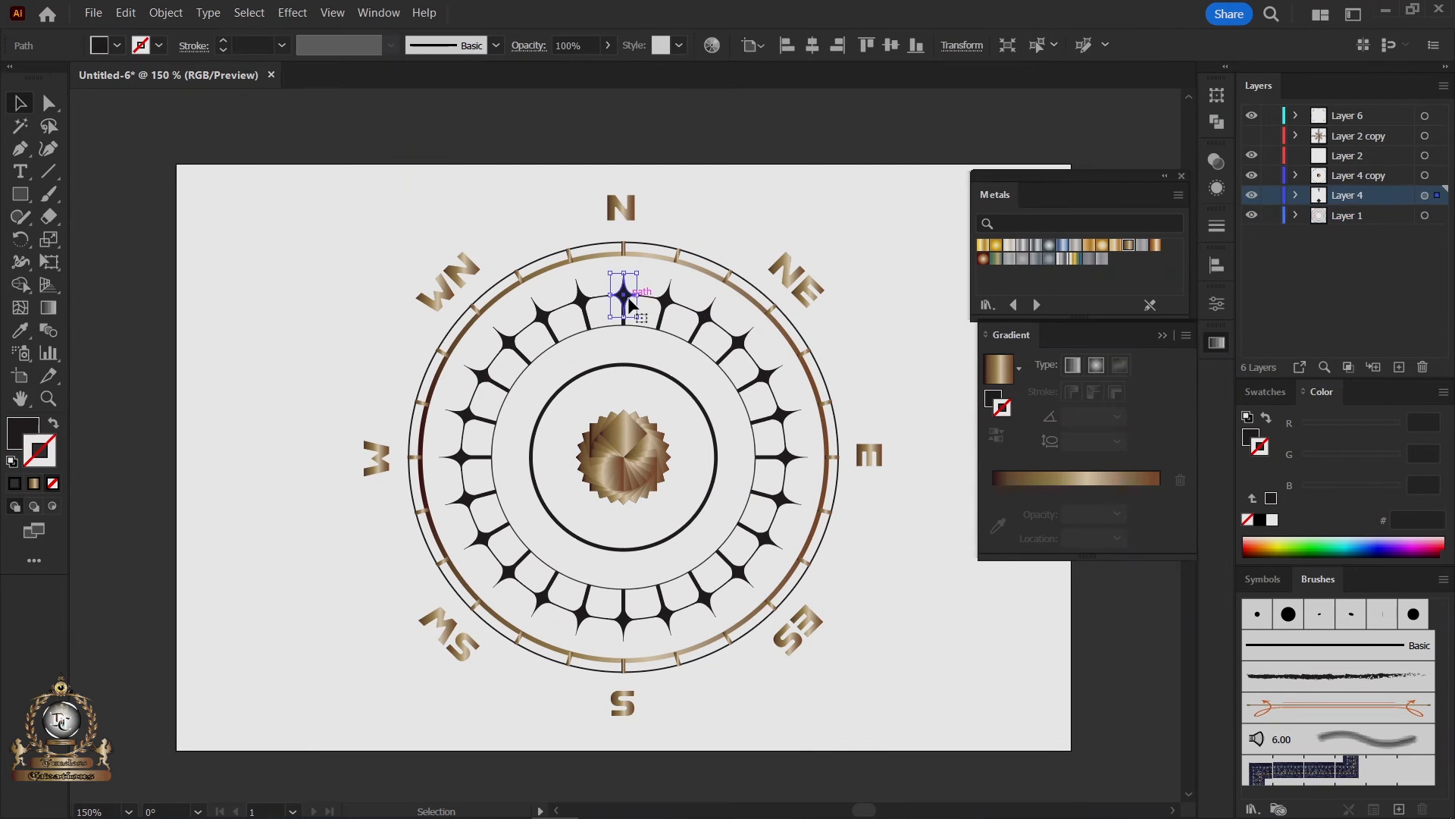
{"action": "left_click", "coordinate": [1425, 197]}
{"action": "left_click", "coordinate": [165, 13]}
{"action": "left_click", "coordinate": [236, 249]}
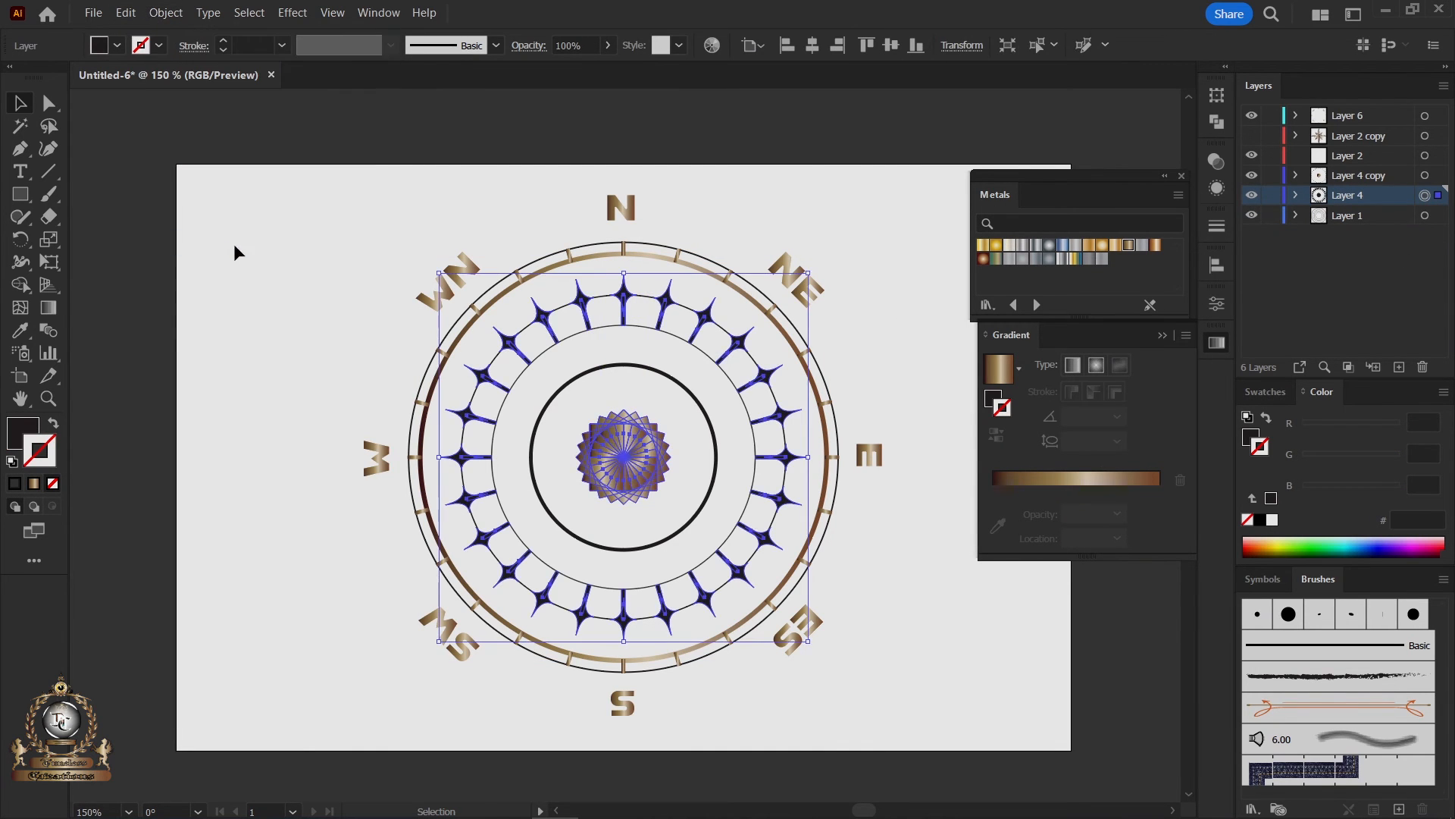
{"action": "left_click", "coordinate": [1001, 376]}
{"action": "left_click", "coordinate": [463, 235]}
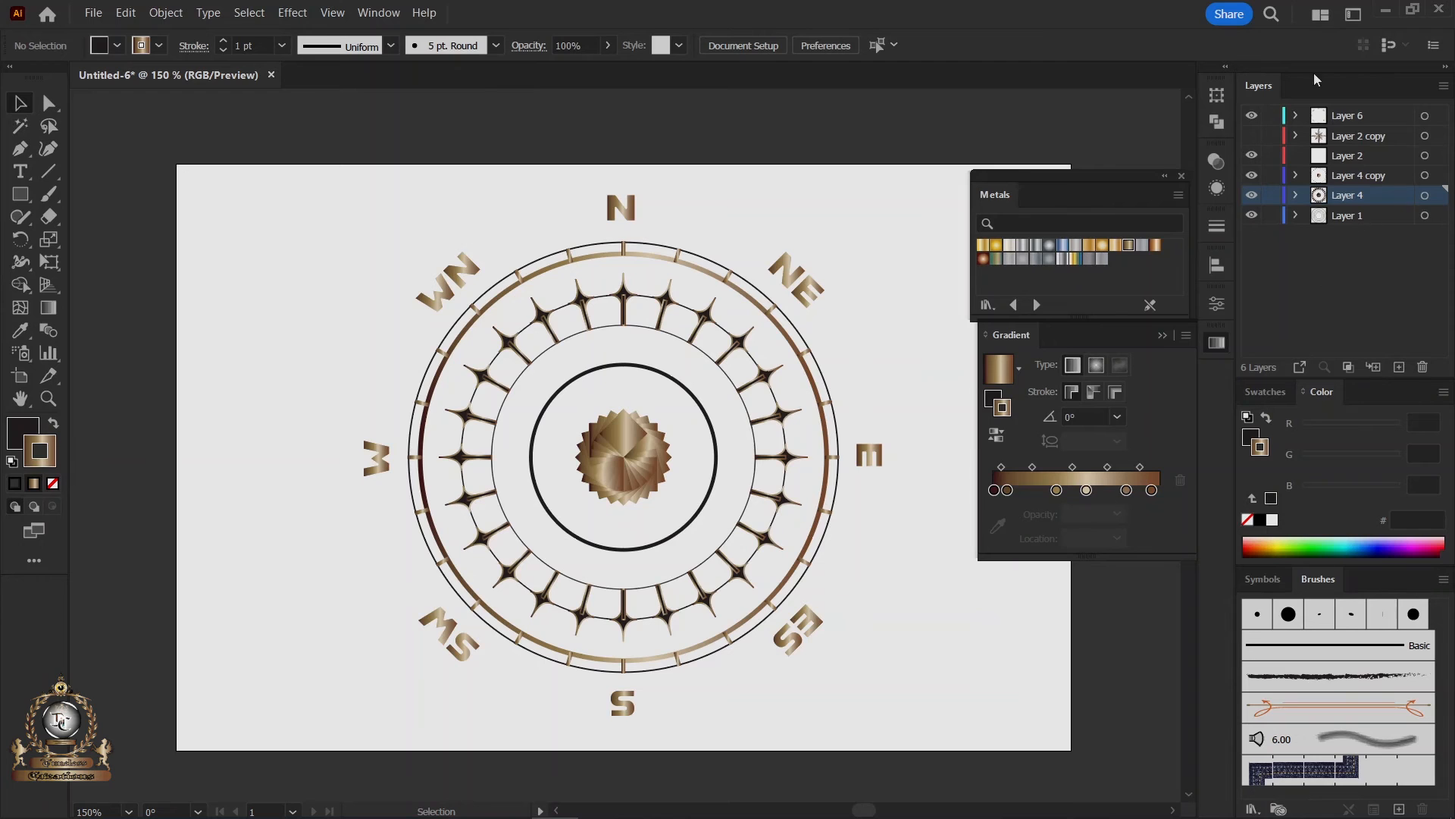
Show Layer 2 copy again and group the entire compass rose, including its direction labels.
{"action": "left_click", "coordinate": [1251, 136]}
{"action": "left_click", "coordinate": [1272, 116]}
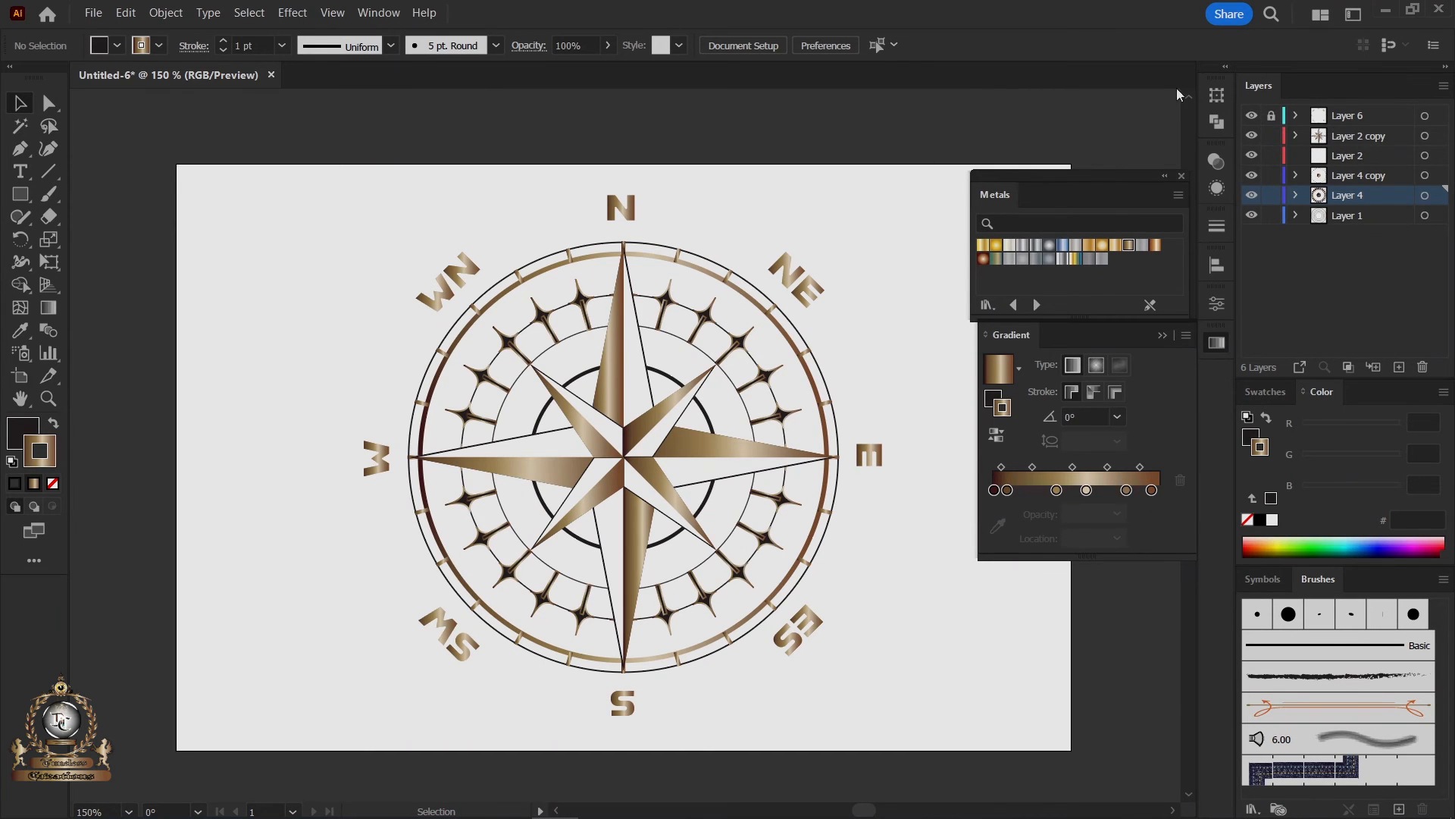
{"action": "left_click_drag", "start_coordinate": [894, 186], "coordinate": [335, 663]}
{"action": "right_click", "coordinate": [497, 213]}
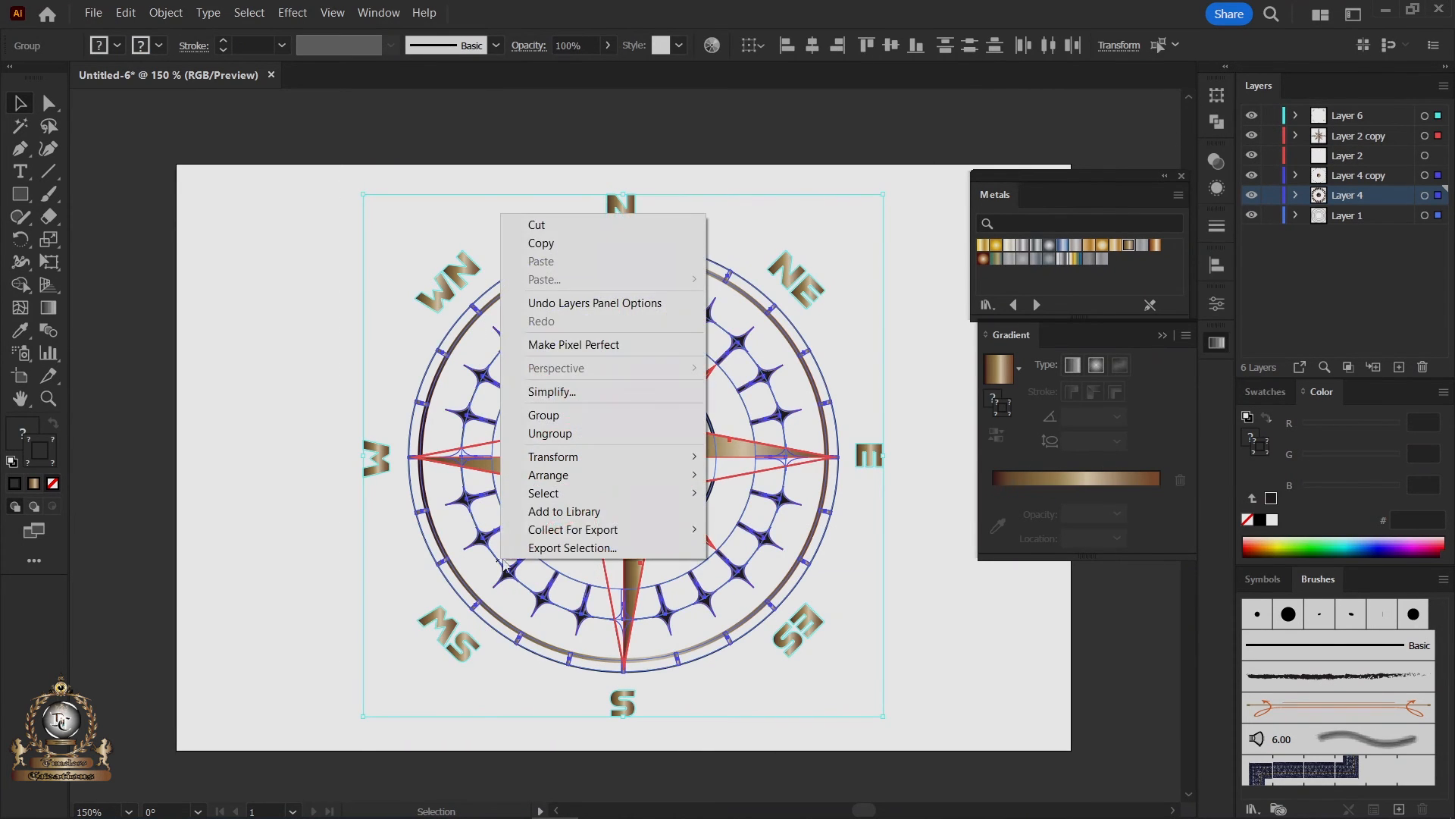
{"action": "left_click", "coordinate": [535, 409]}
Scale the grouped compass rose down to a little over half its size and place it in the artboard's upper middle.
{"action": "left_click_drag", "start_coordinate": [883, 720], "coordinate": [766, 599]}
{"action": "left_click_drag", "start_coordinate": [629, 476], "coordinate": [635, 380]}
{"action": "left_click", "coordinate": [817, 358]}
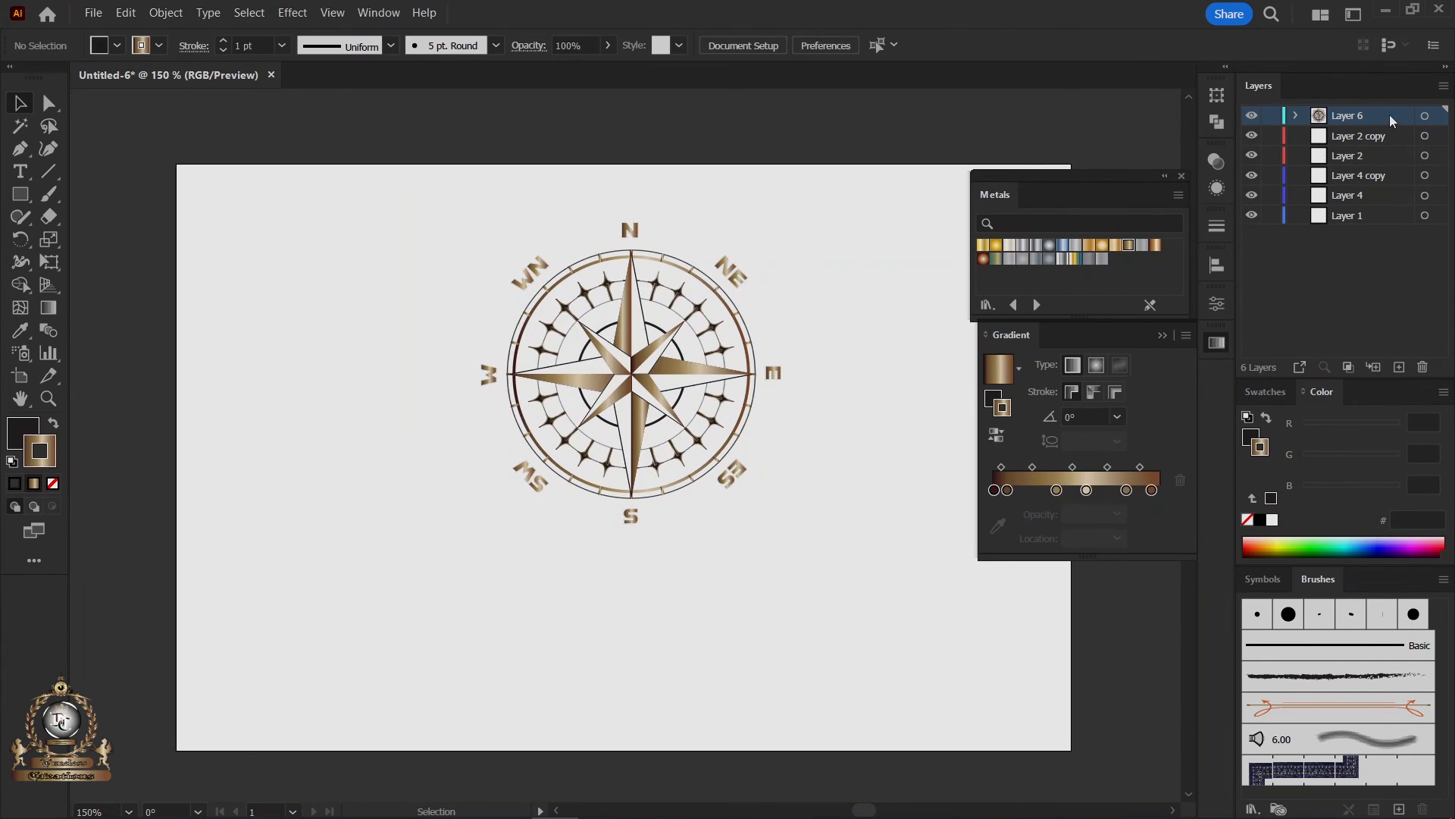
Add a new layer above the compass rose layer and set a black fill with no stroke.
{"action": "left_click", "coordinate": [1398, 367]}
{"action": "left_click", "coordinate": [1251, 438]}
{"action": "left_click", "coordinate": [1261, 446]}
{"action": "left_click", "coordinate": [1247, 519]}
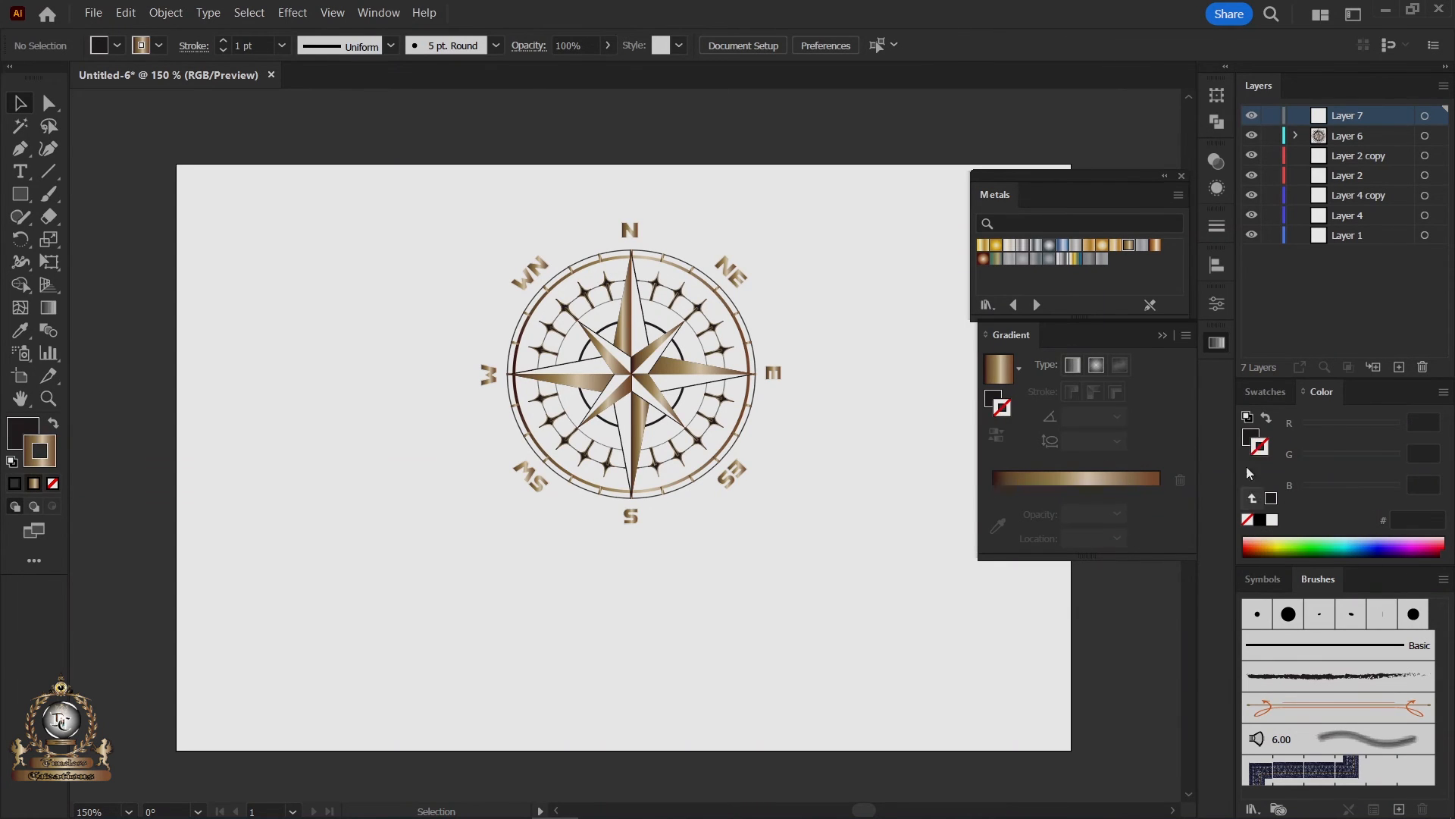
{"action": "left_click", "coordinate": [1250, 440]}
{"action": "left_click_drag", "start_coordinate": [1318, 425], "coordinate": [1301, 424]}
{"action": "left_click_drag", "start_coordinate": [1314, 489], "coordinate": [1301, 489]}
{"action": "left_click", "coordinate": [1264, 392]}
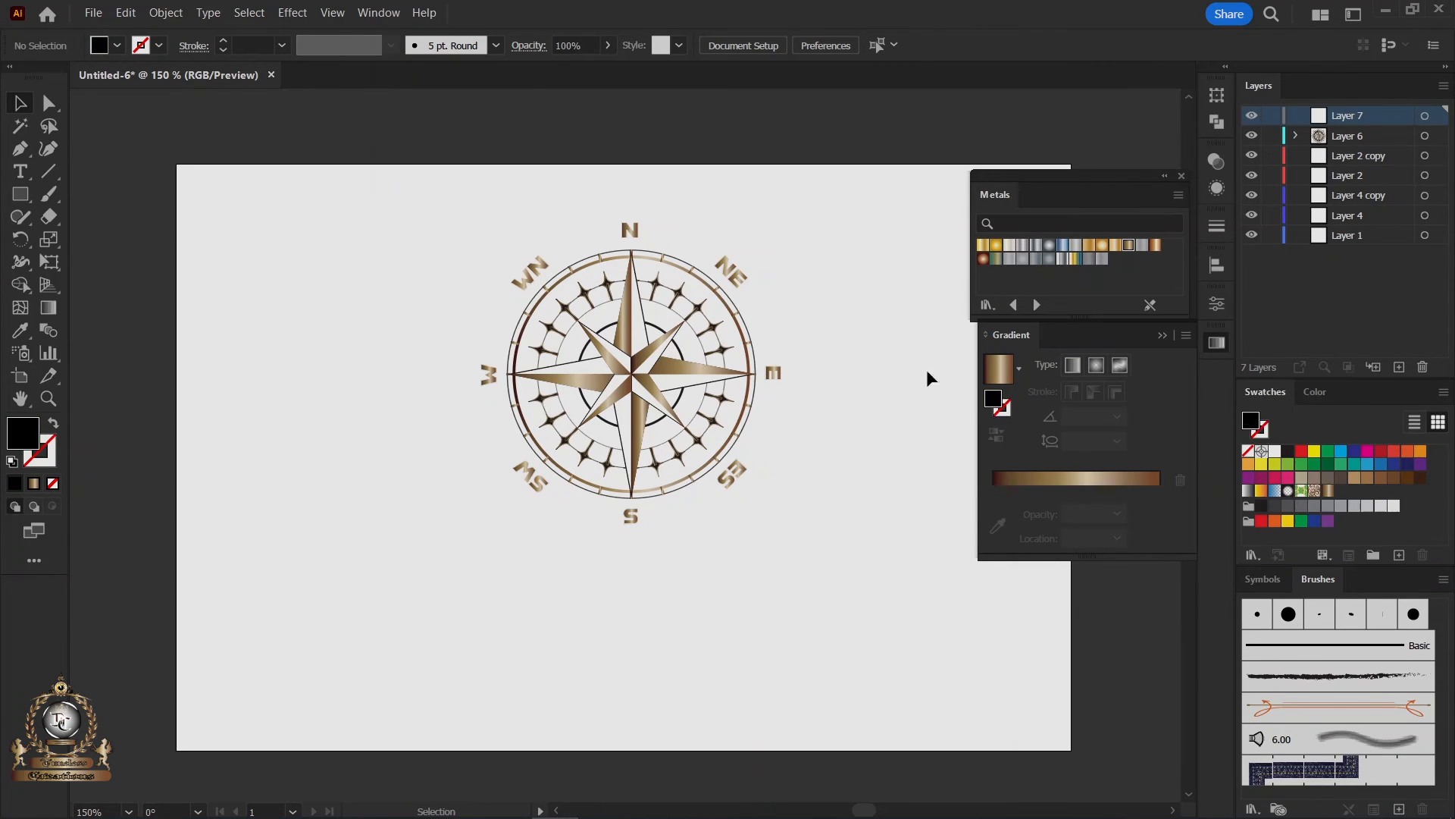
Collapse the Metals and Gradient panels and draw a black rectangle covering the whole artboard.
{"action": "left_click", "coordinate": [1165, 178]}
{"action": "left_click", "coordinate": [1163, 335]}
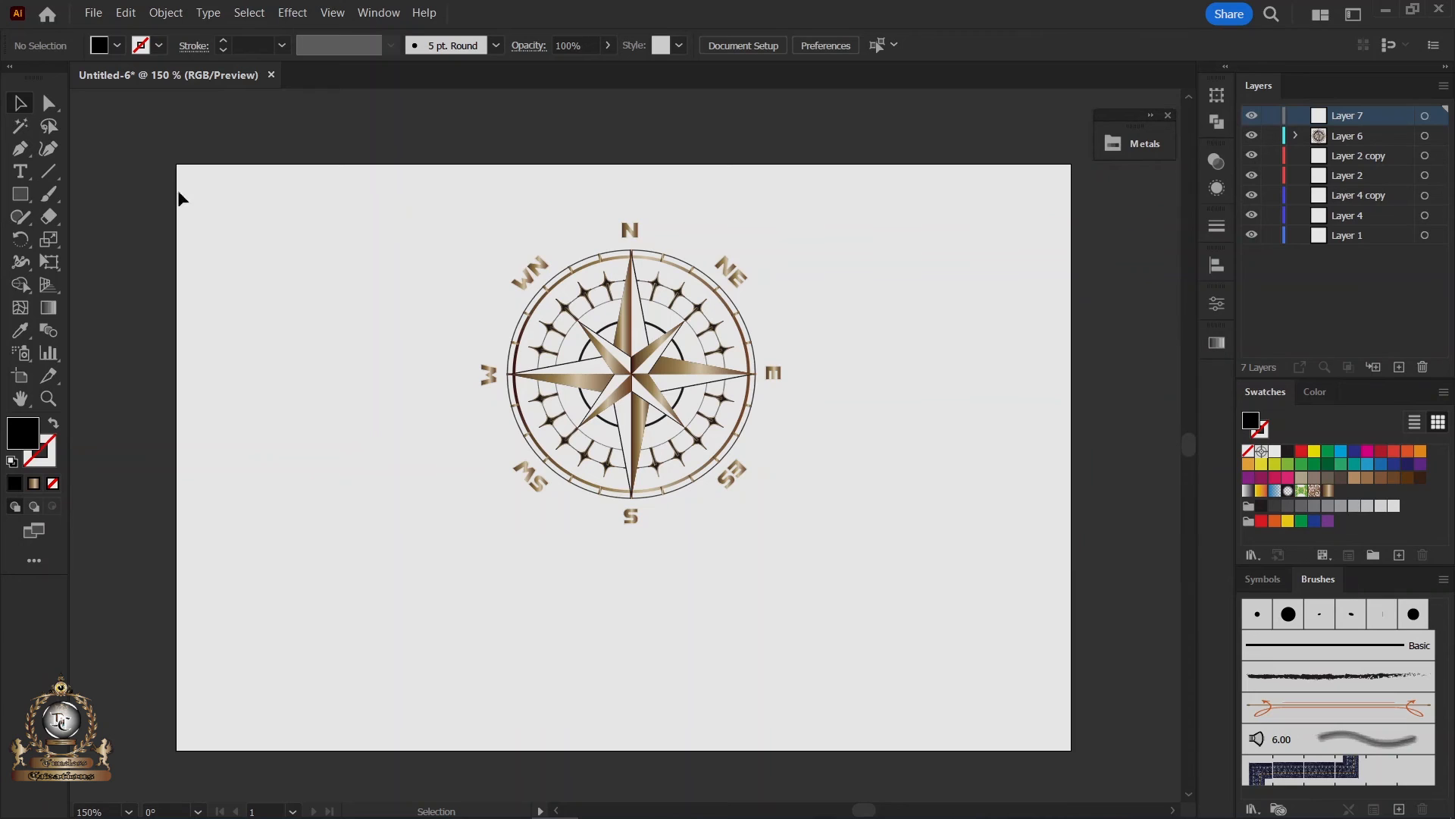
{"action": "left_click_drag", "start_coordinate": [20, 194], "coordinate": [1071, 750]}
Send the black rectangle to the back and move Layer 7 below all other layers.
{"action": "right_click", "coordinate": [1031, 686]}
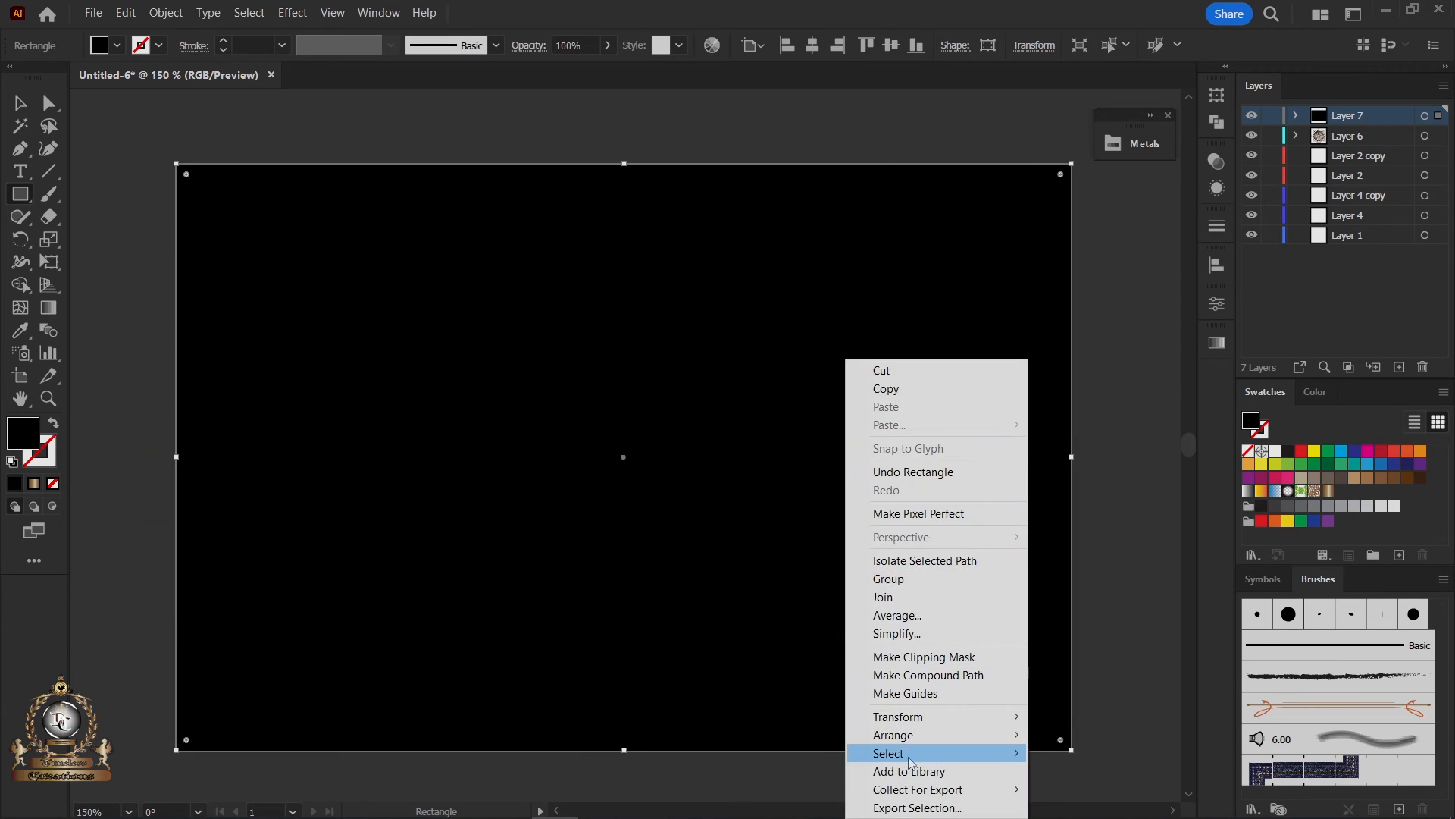
{"action": "mouse_move", "coordinate": [989, 739]}
{"action": "left_click", "coordinate": [1120, 711]}
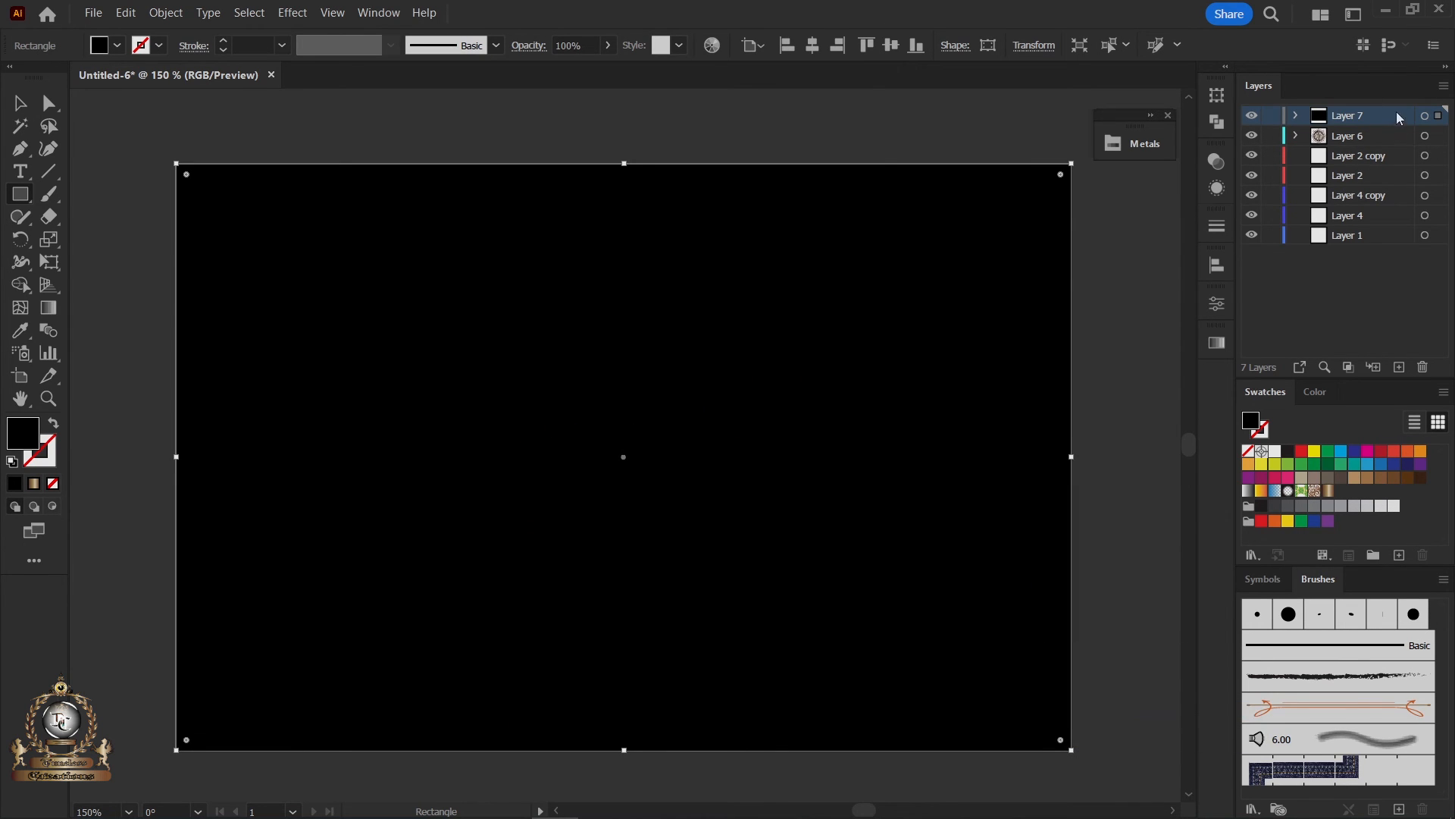
{"action": "left_click_drag", "start_coordinate": [1399, 118], "coordinate": [1403, 245]}
{"action": "key", "text": "v"}
{"action": "left_click", "coordinate": [380, 102]}
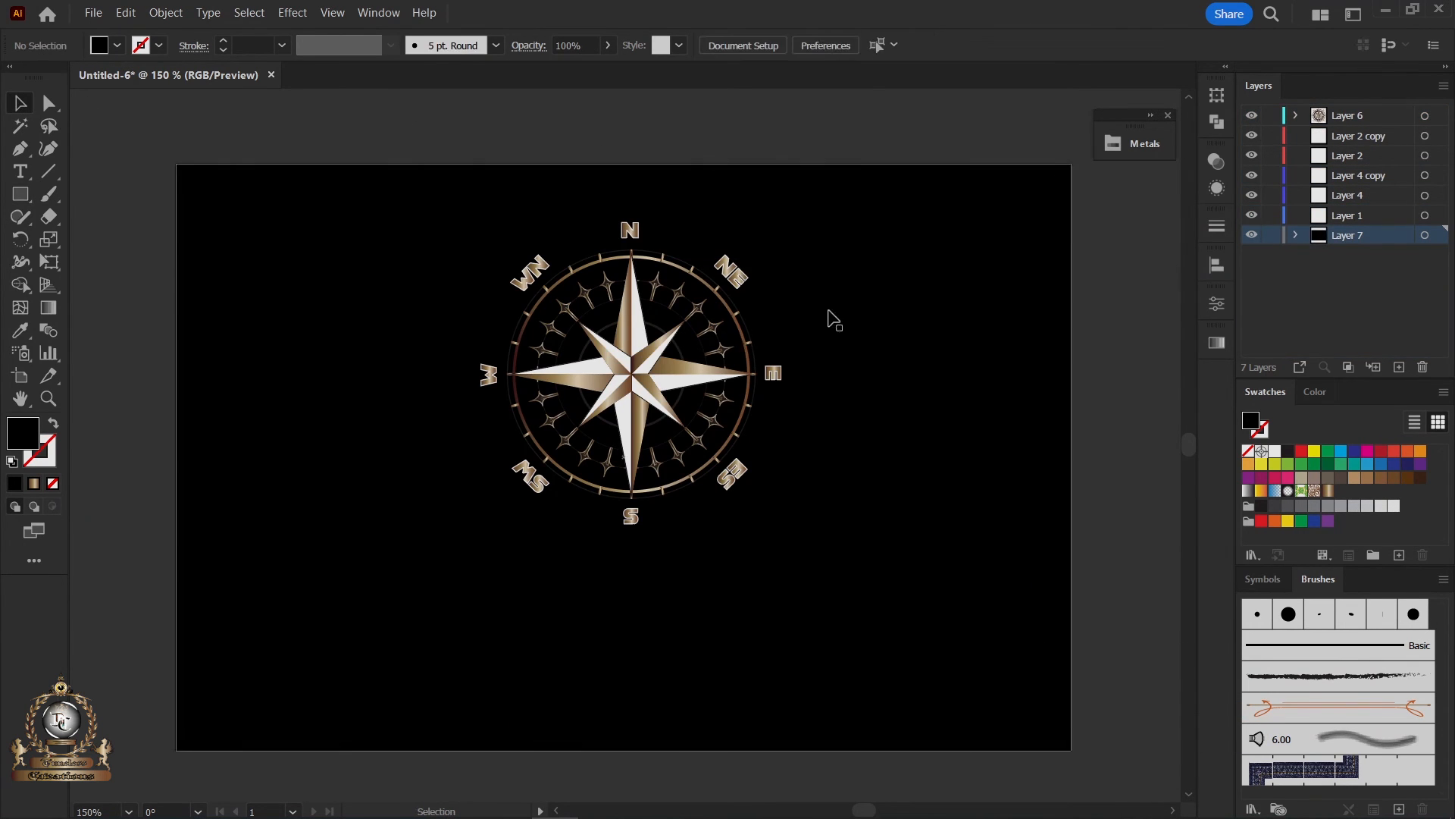
Scale the compass rose group down slightly and centre it horizontally in the upper part of the artboard.
{"action": "left_click", "coordinate": [630, 229]}
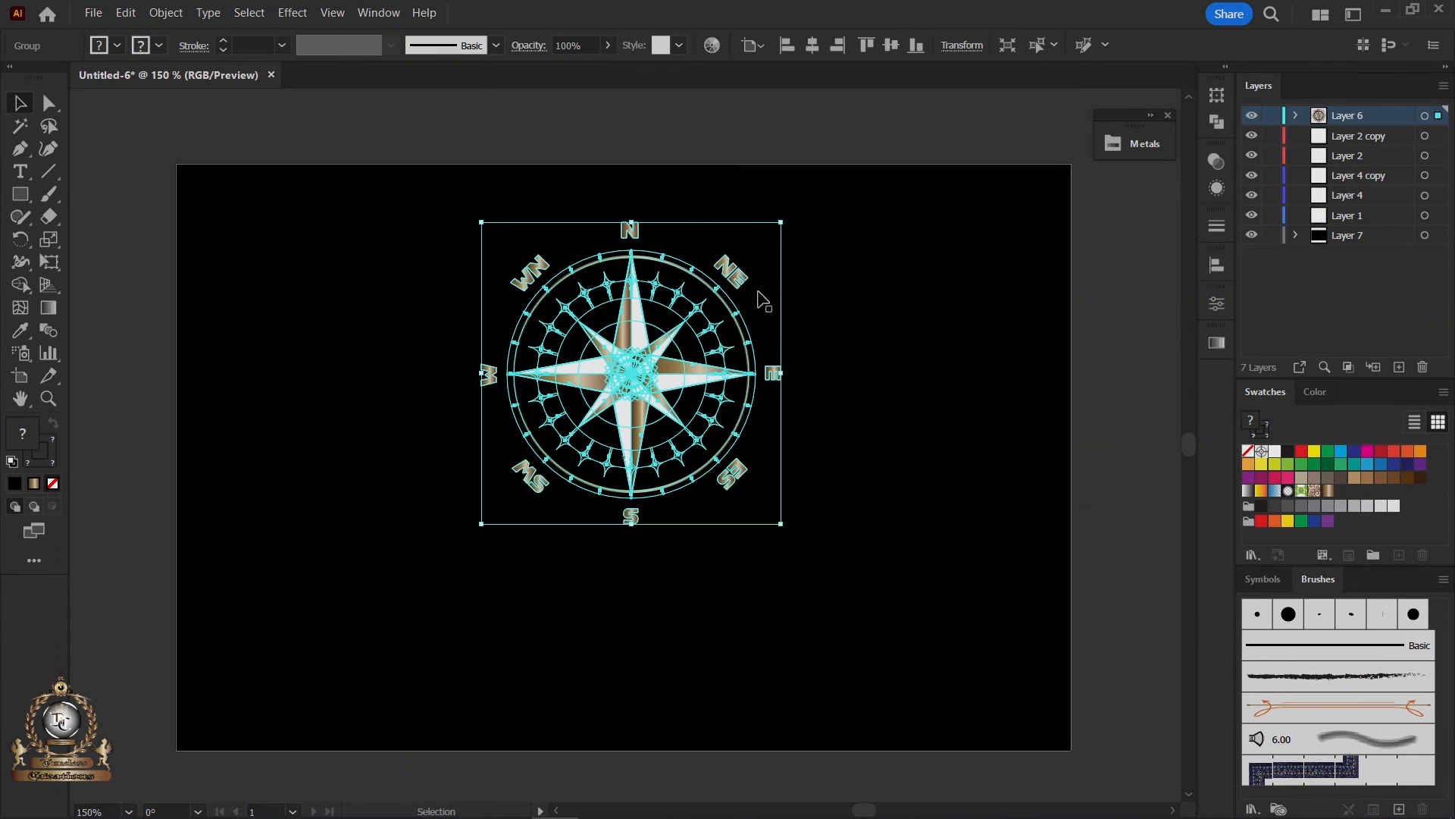
{"action": "left_click_drag", "start_coordinate": [782, 524], "coordinate": [763, 508]}
{"action": "left_click_drag", "start_coordinate": [633, 373], "coordinate": [631, 357]}
{"action": "left_click", "coordinate": [657, 141]}
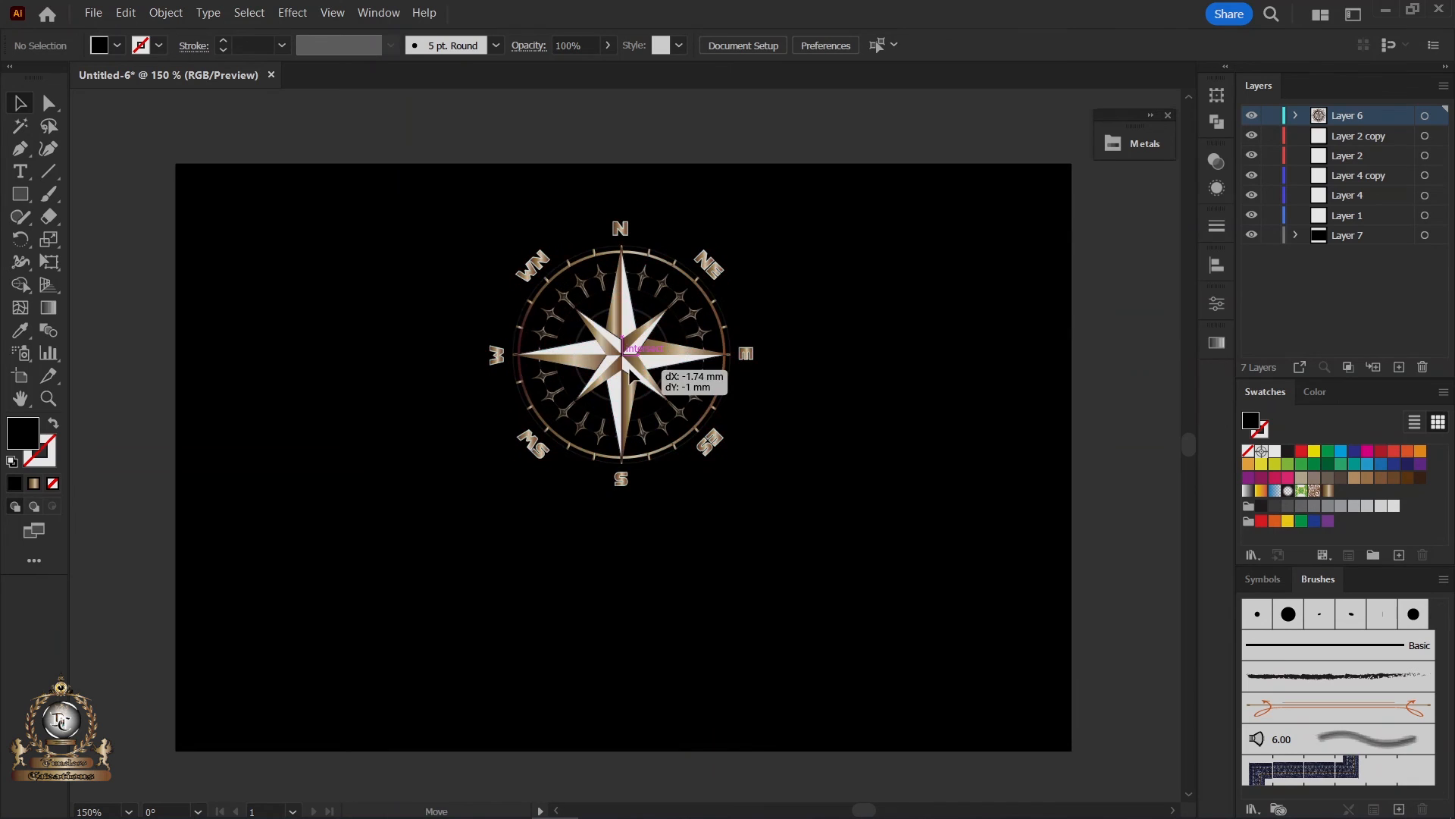
{"action": "left_click", "coordinate": [658, 365]}
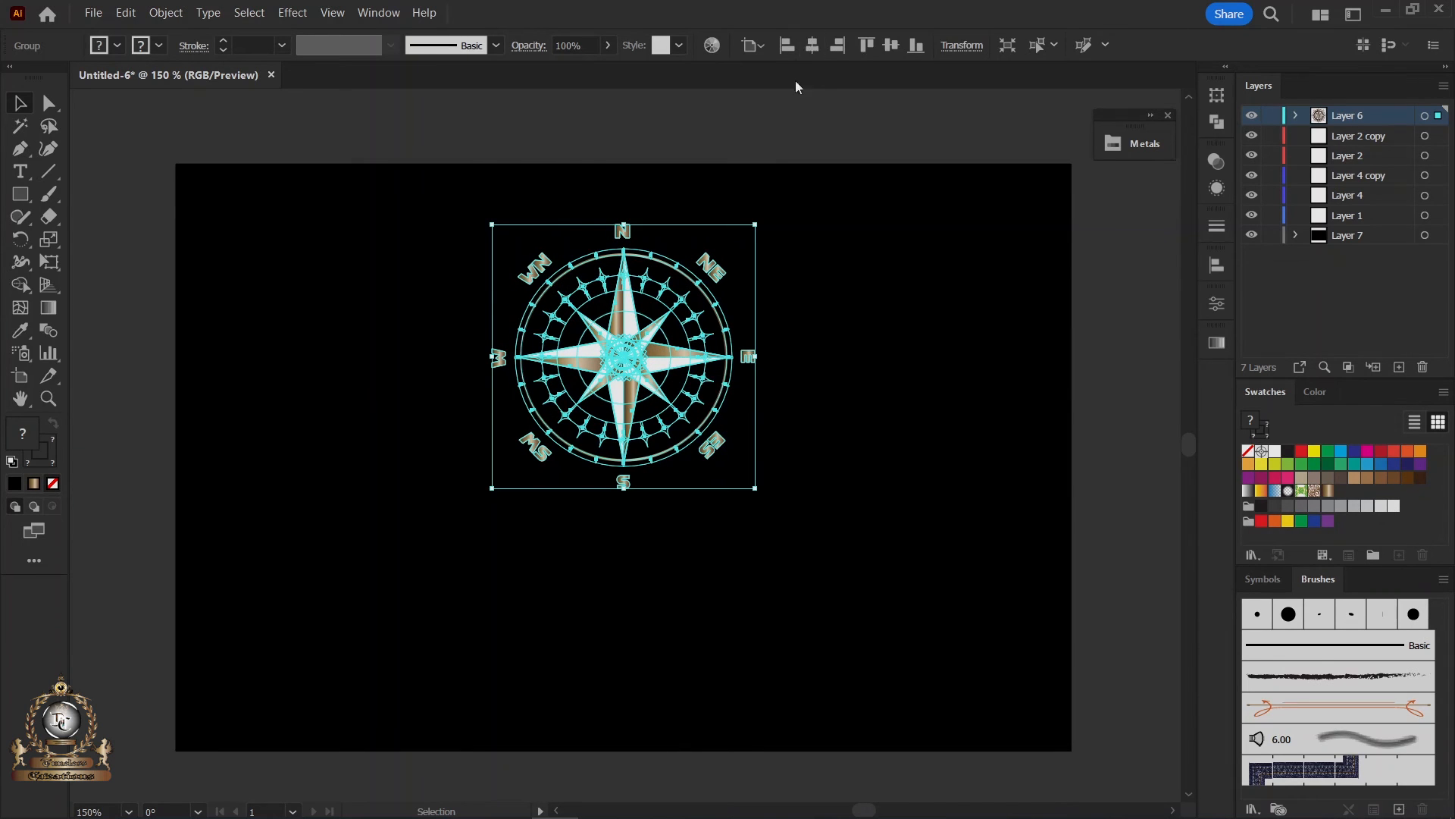
{"action": "left_click", "coordinate": [751, 190]}
Add the text "GOLDEN" in the Alfarn font with a white fill, left of the compass rose.
{"action": "left_click", "coordinate": [25, 178]}
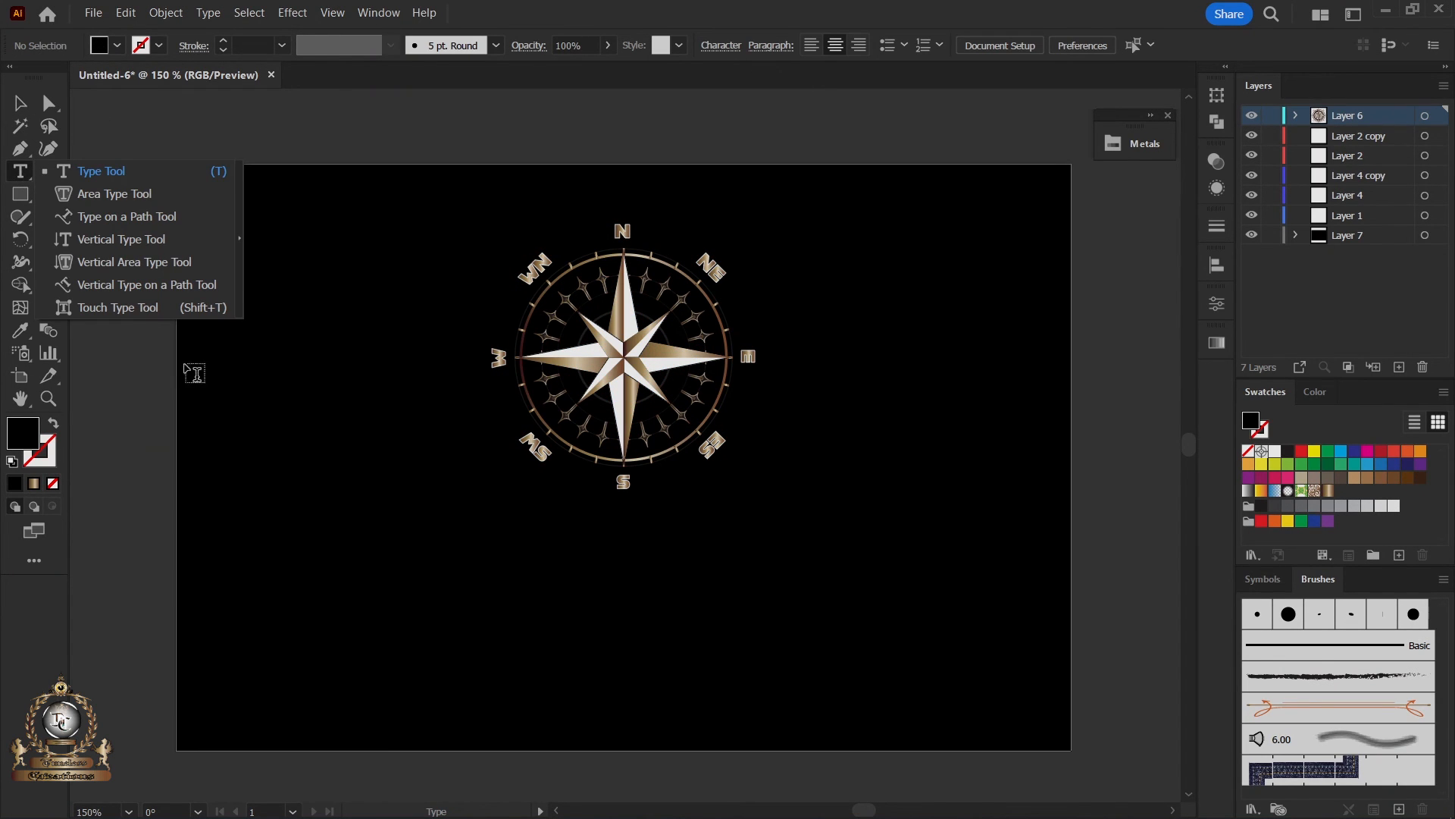
{"action": "left_click", "coordinate": [100, 47]}
{"action": "left_click", "coordinate": [38, 76]}
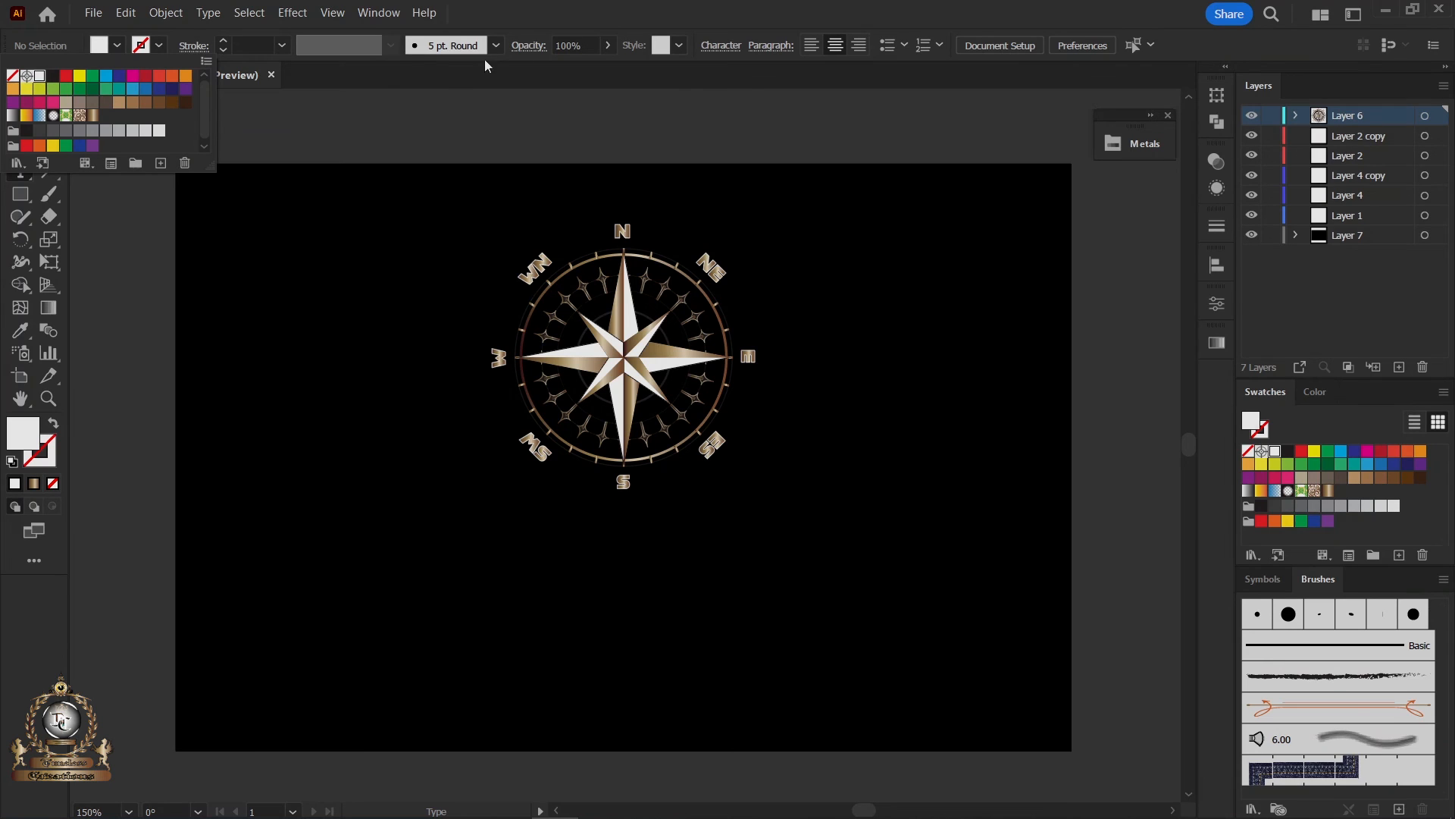
{"action": "left_click", "coordinate": [275, 395]}
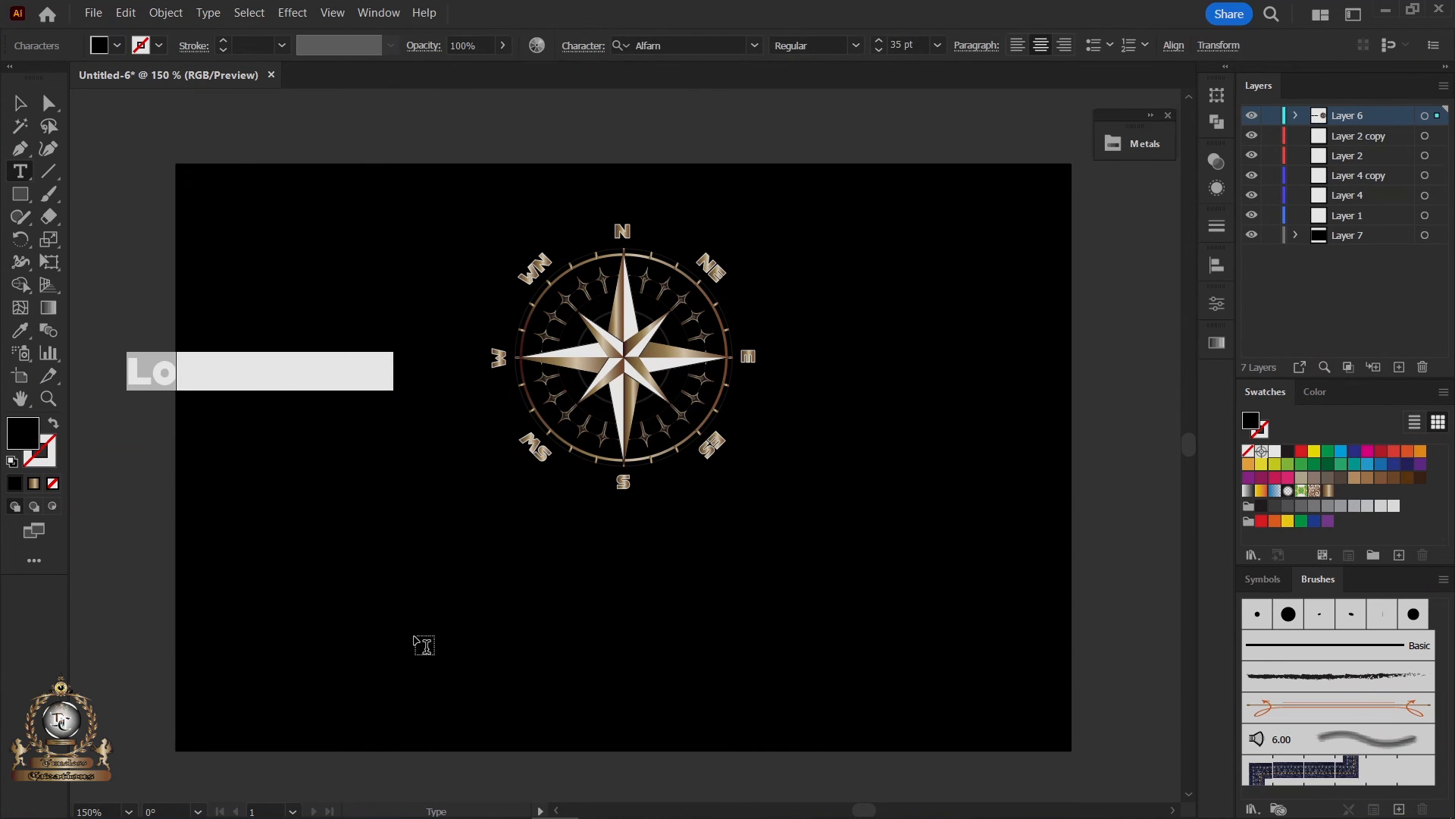
{"action": "key", "text": "BackSpace"}
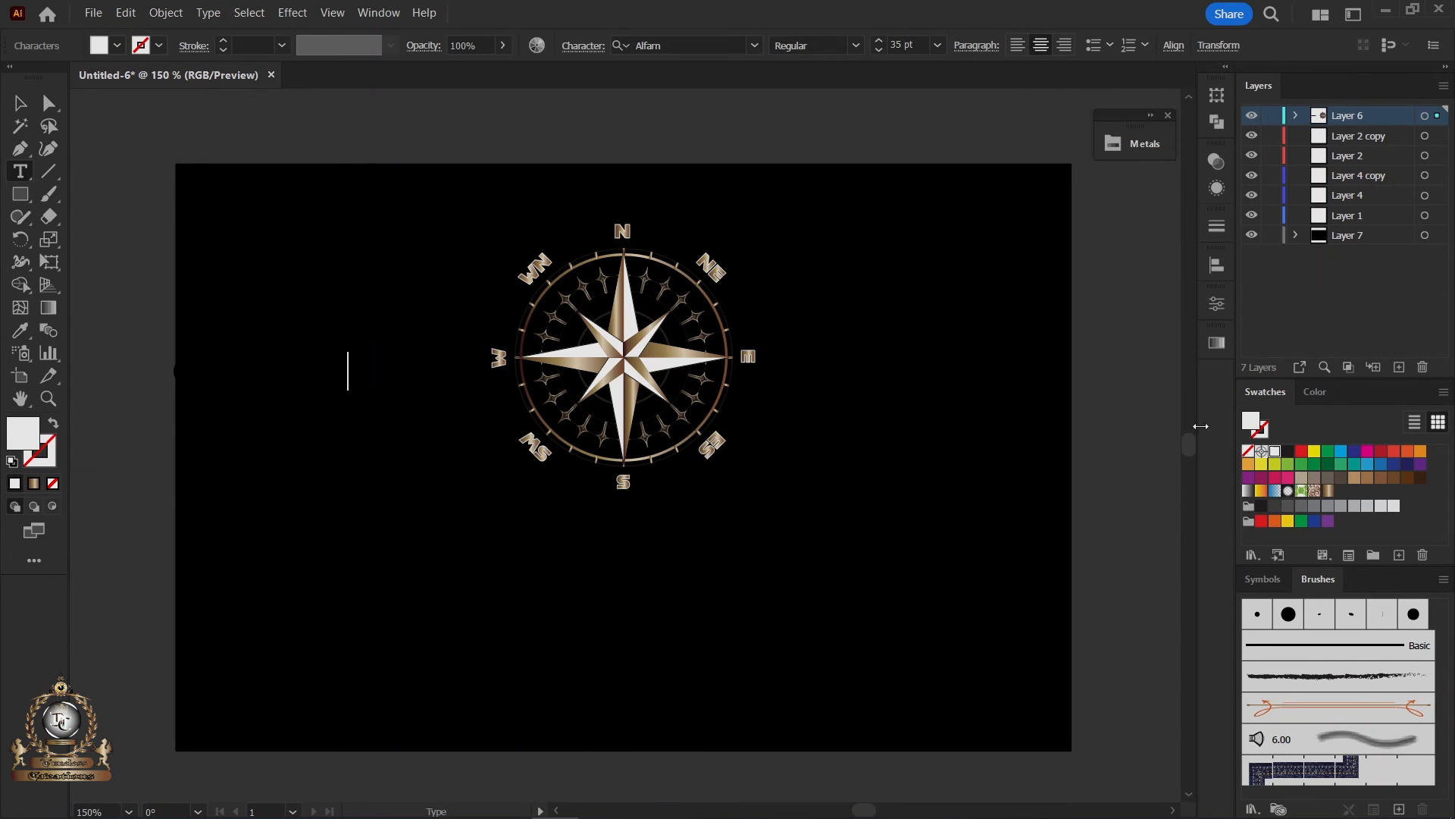
{"action": "key", "text": "Escape"}
{"action": "left_click", "coordinate": [1275, 451]}
Enlarge the GOLDEN text to about 55 pt and position it beside the compass rose's W label.
{"action": "left_click_drag", "start_coordinate": [351, 391], "coordinate": [409, 383]}
{"action": "left_click", "coordinate": [879, 41]}
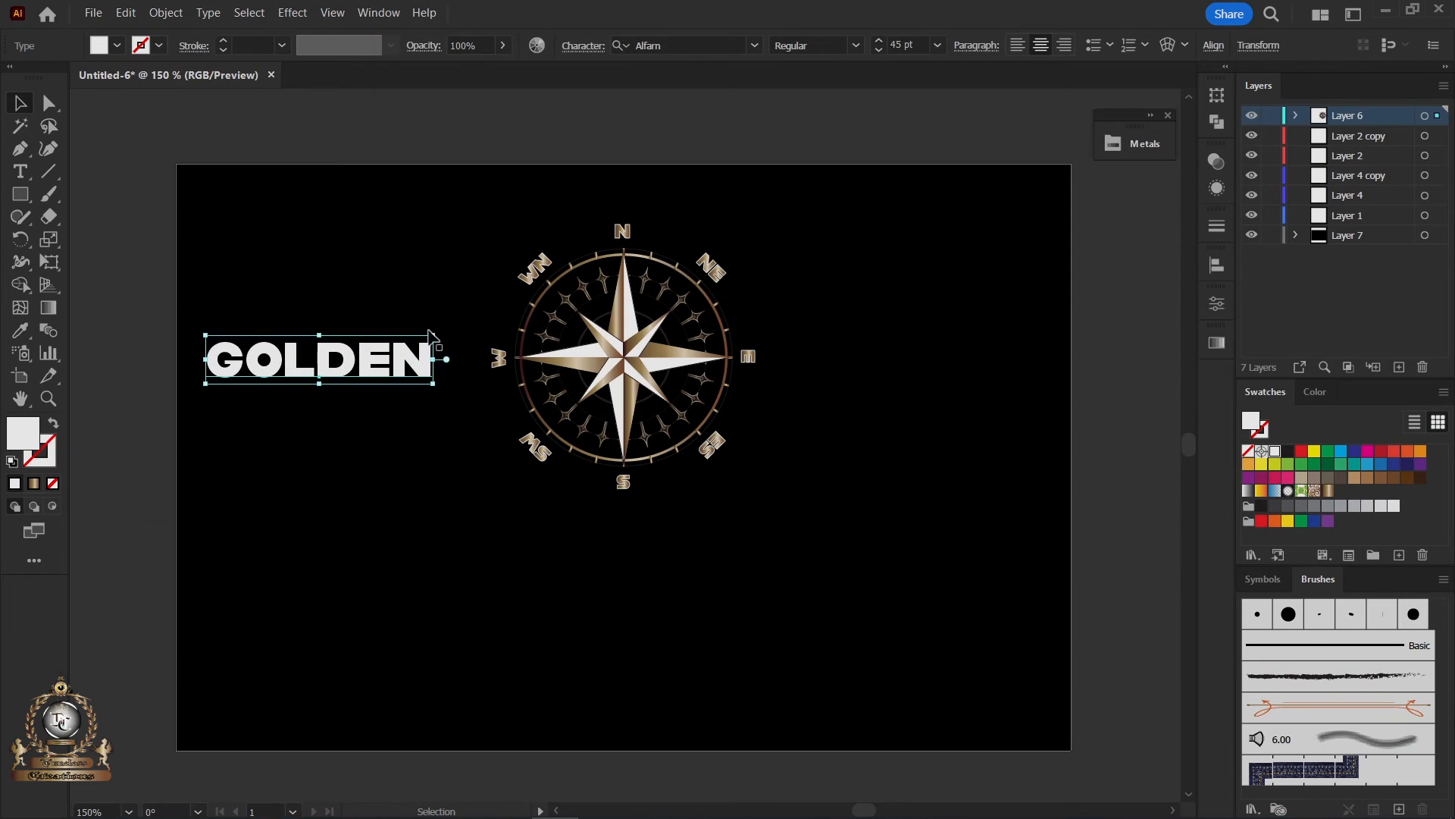
{"action": "left_click_drag", "start_coordinate": [435, 388], "coordinate": [474, 415]}
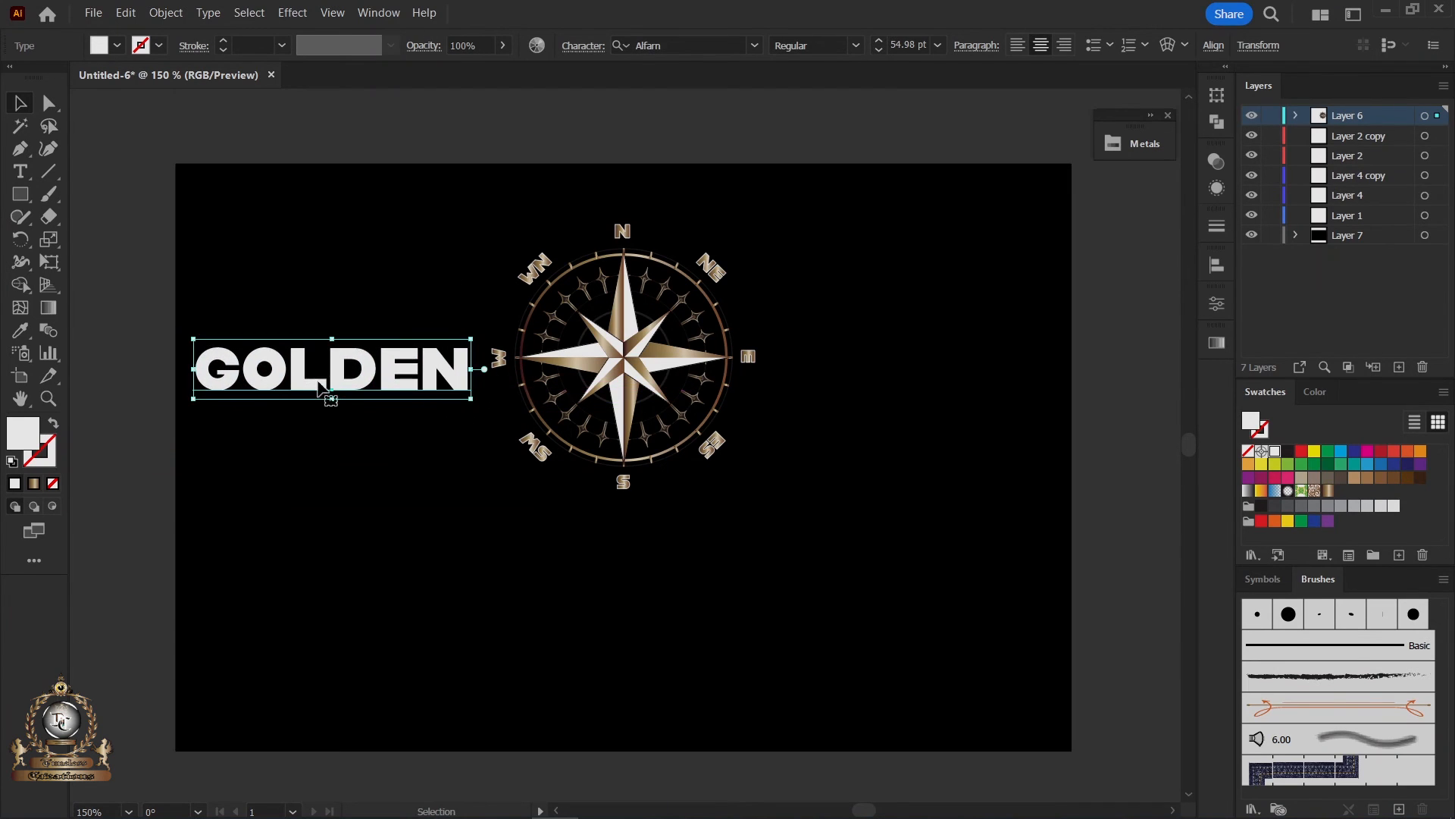
Copy the GOLDEN text to below the compass rose and change the copy to "COMPASS".
{"action": "left_click_drag", "start_coordinate": [355, 399], "coordinate": [661, 668]}
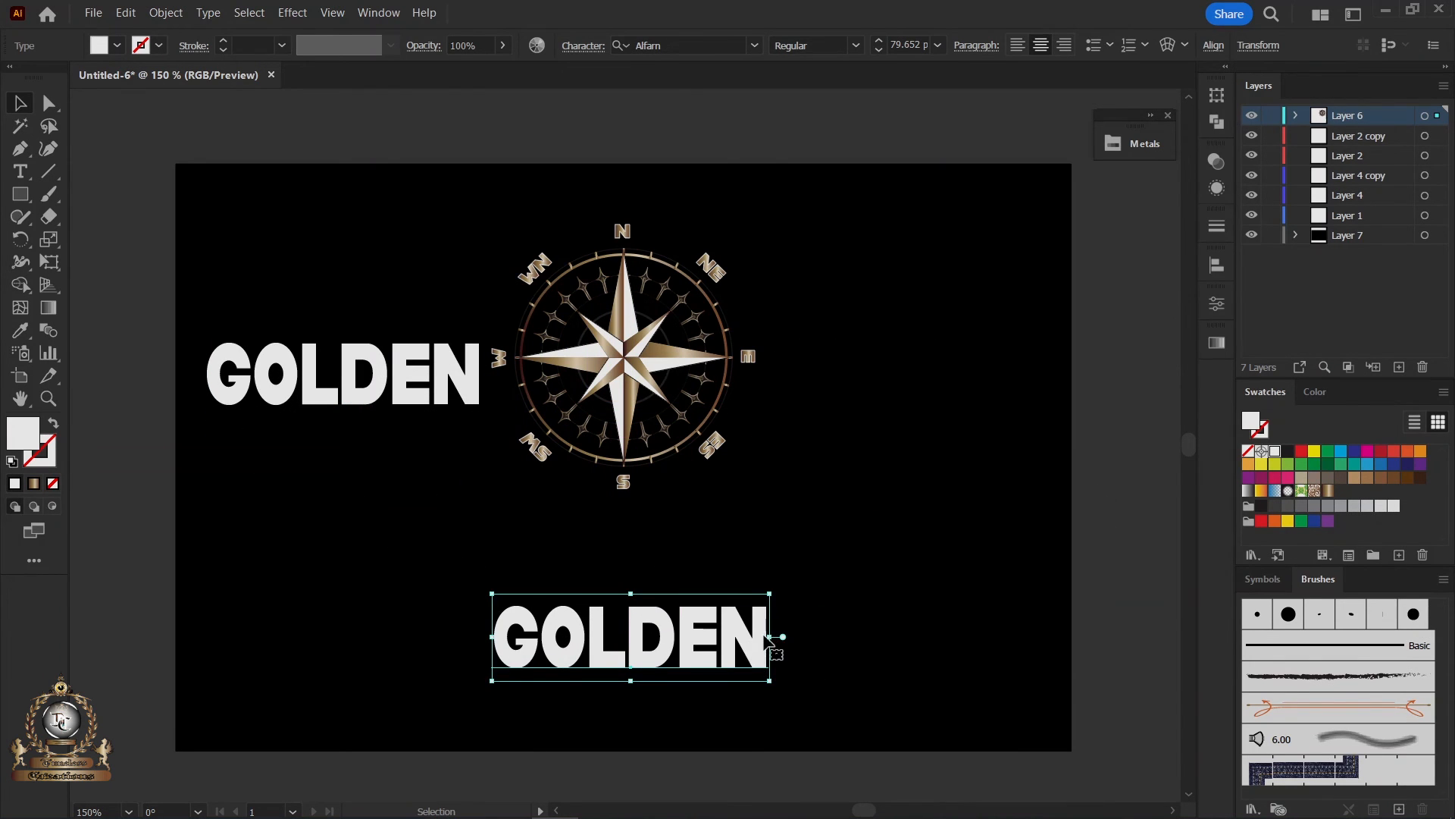
{"action": "double_click", "coordinate": [769, 639]}
{"action": "left_click_drag", "start_coordinate": [769, 639], "coordinate": [478, 648]}
{"action": "type", "text": "CO"}
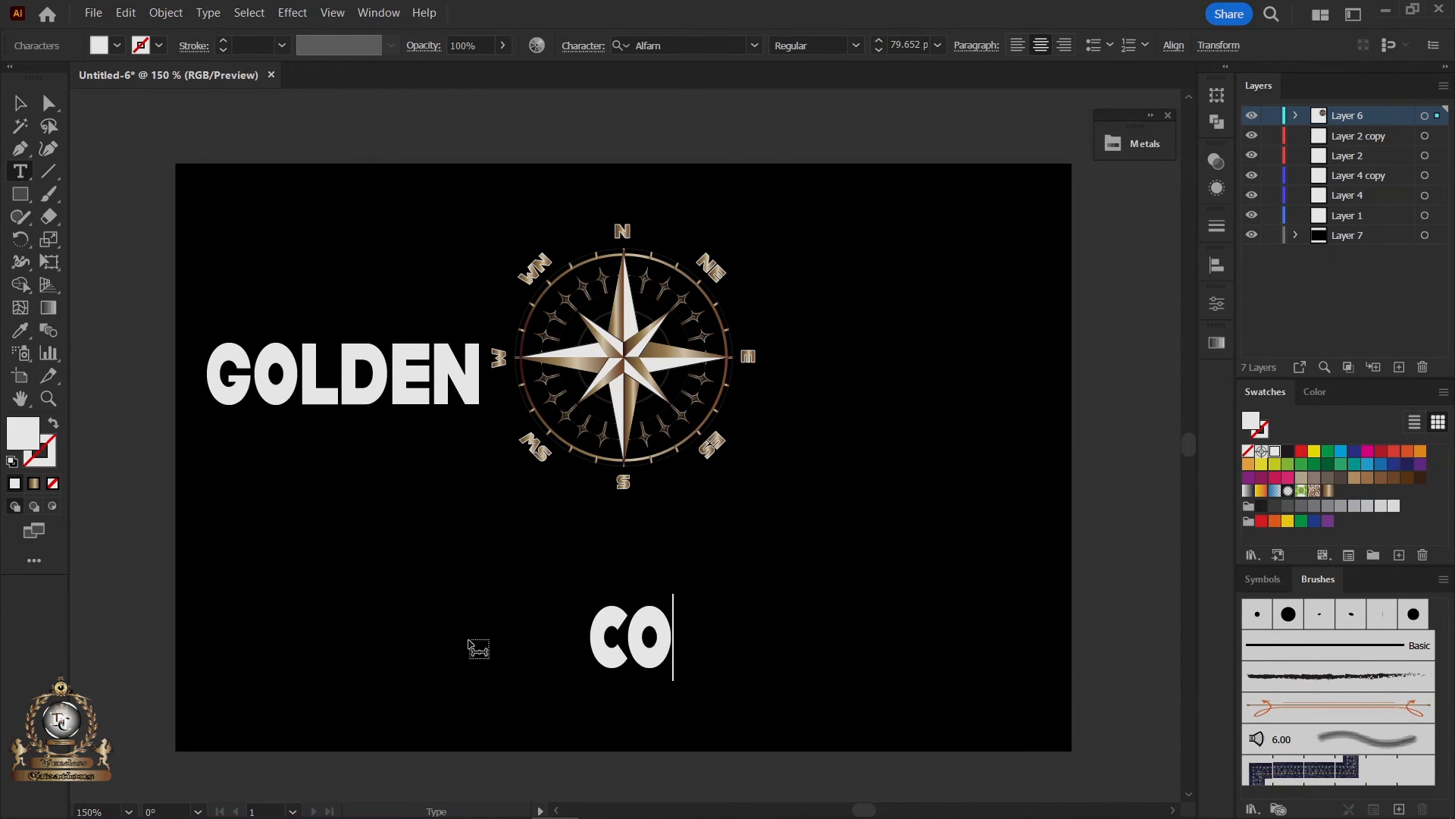
{"action": "type", "text": "MPASS"}
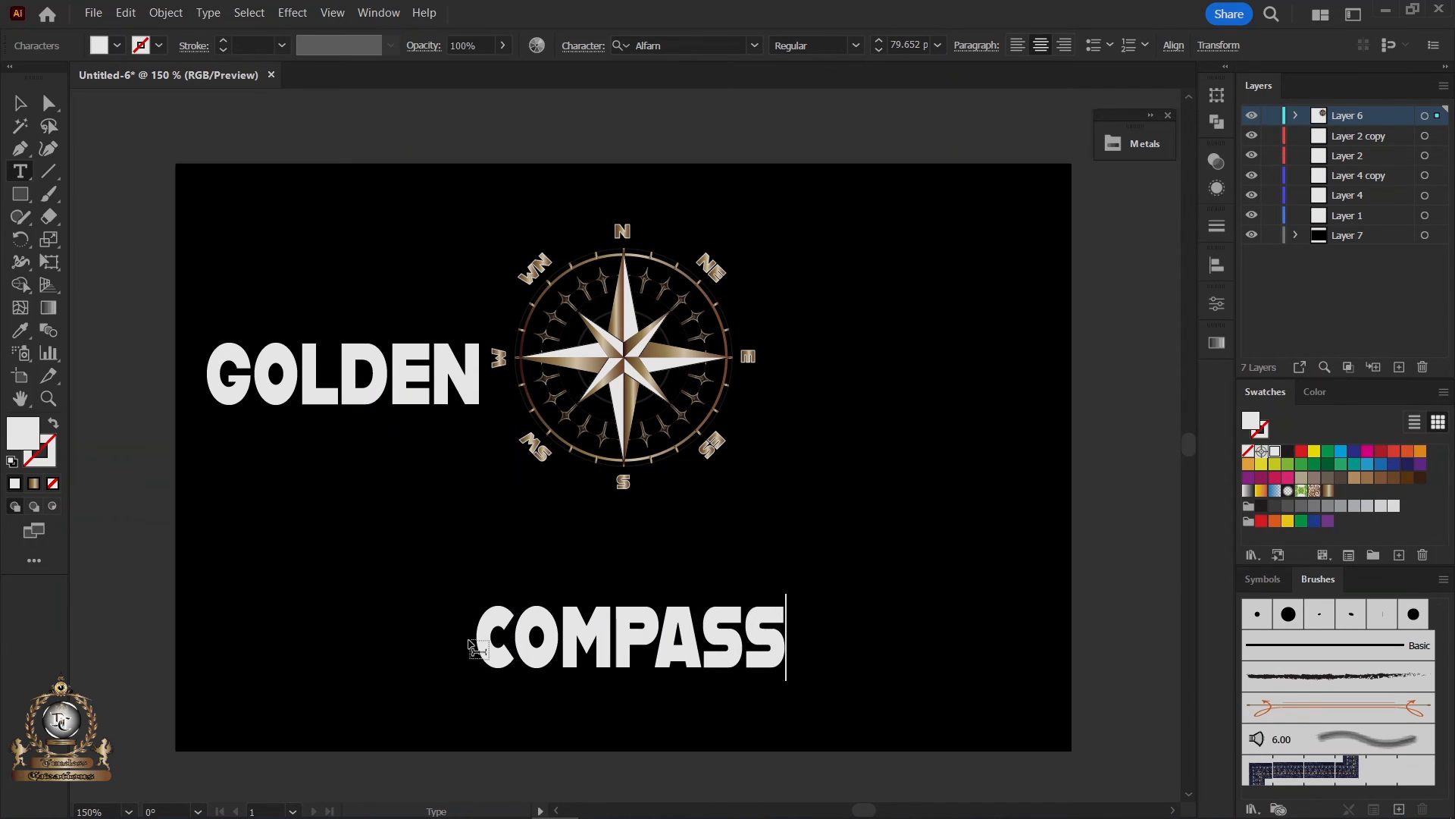
{"action": "left_click", "coordinate": [14, 106]}
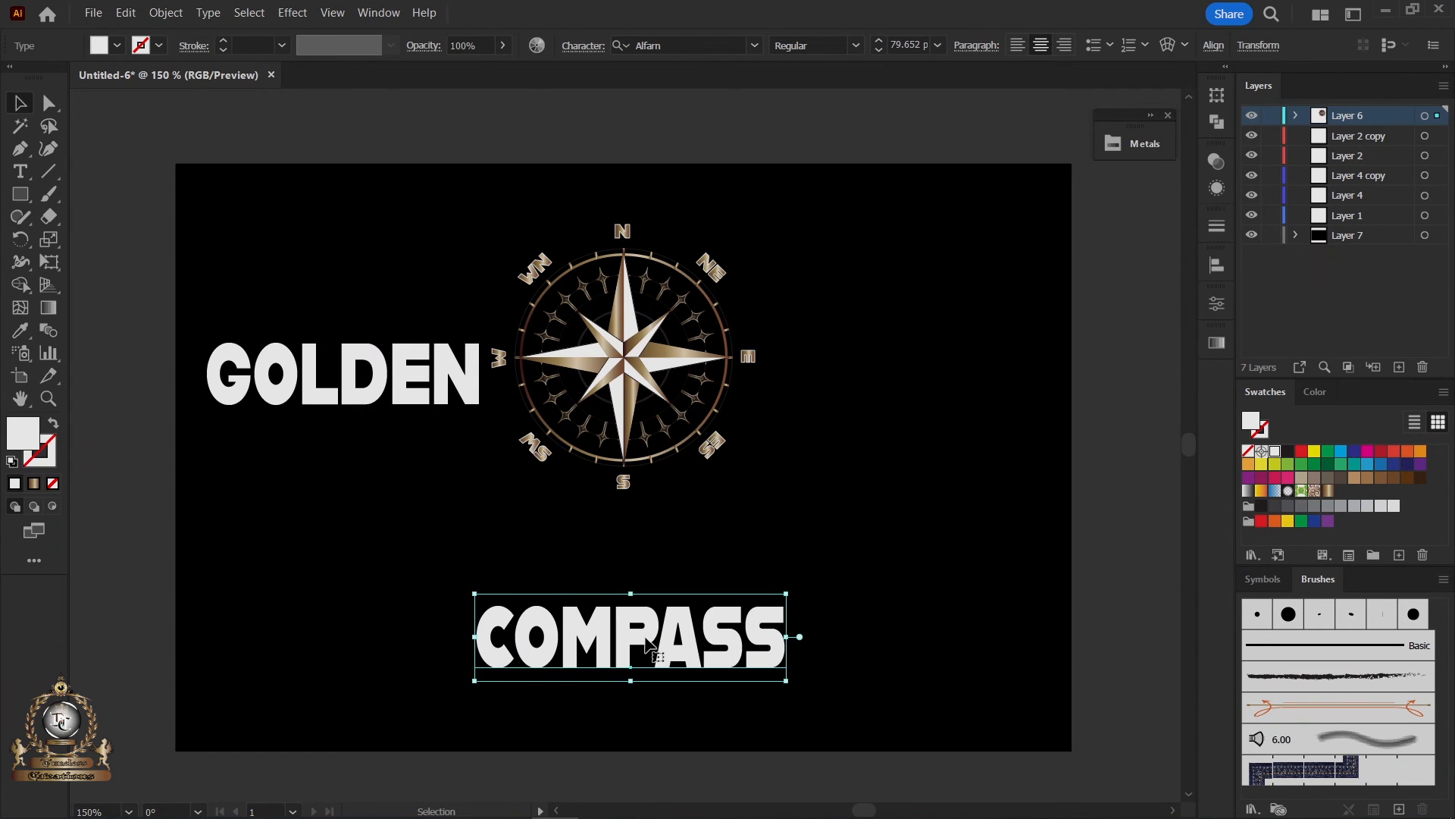
Copy the COMPASS text to the right of the compass rose and change the copy to "ROSE".
{"action": "left_click_drag", "start_coordinate": [646, 642], "coordinate": [824, 408]}
{"action": "double_click", "coordinate": [1061, 402]}
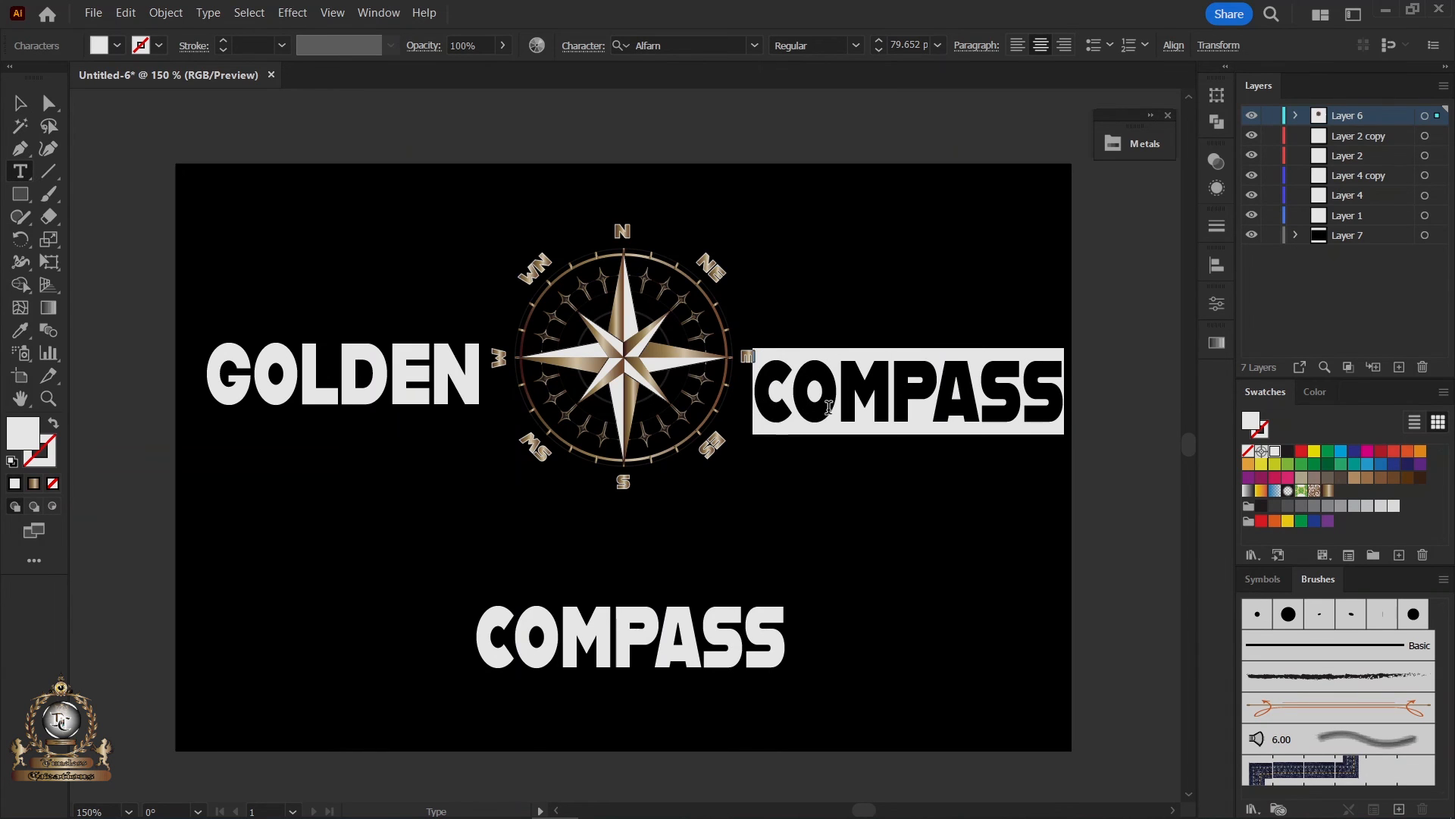
{"action": "type", "text": "ROSE"}
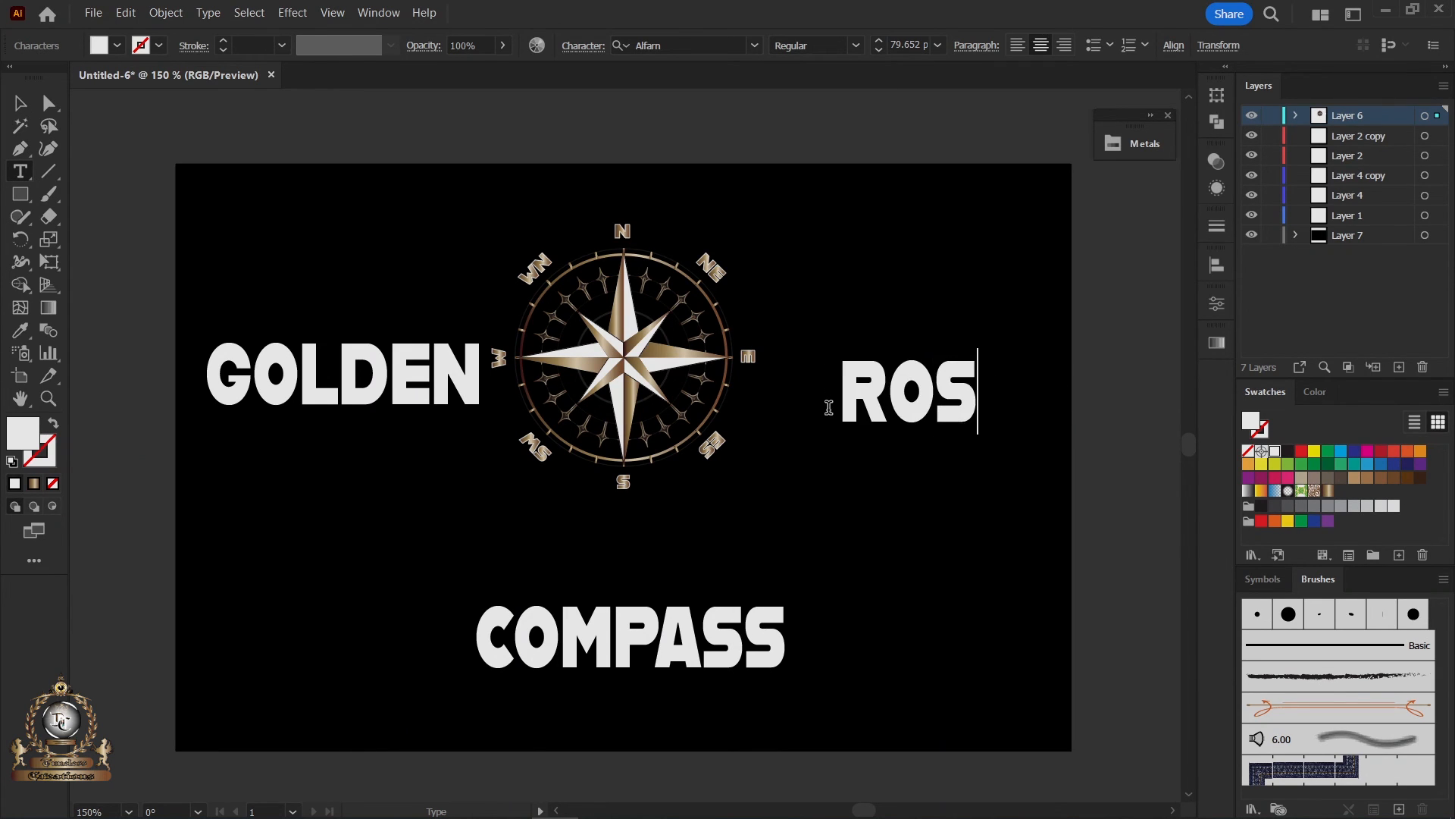
{"action": "left_click", "coordinate": [23, 105]}
Position GOLDEN and ROSE level on either side of the compass rose and lower COMPASS towards the artboard's bottom edge.
{"action": "left_click_drag", "start_coordinate": [909, 391], "coordinate": [881, 386]}
{"action": "left_click_drag", "start_coordinate": [475, 375], "coordinate": [459, 377]}
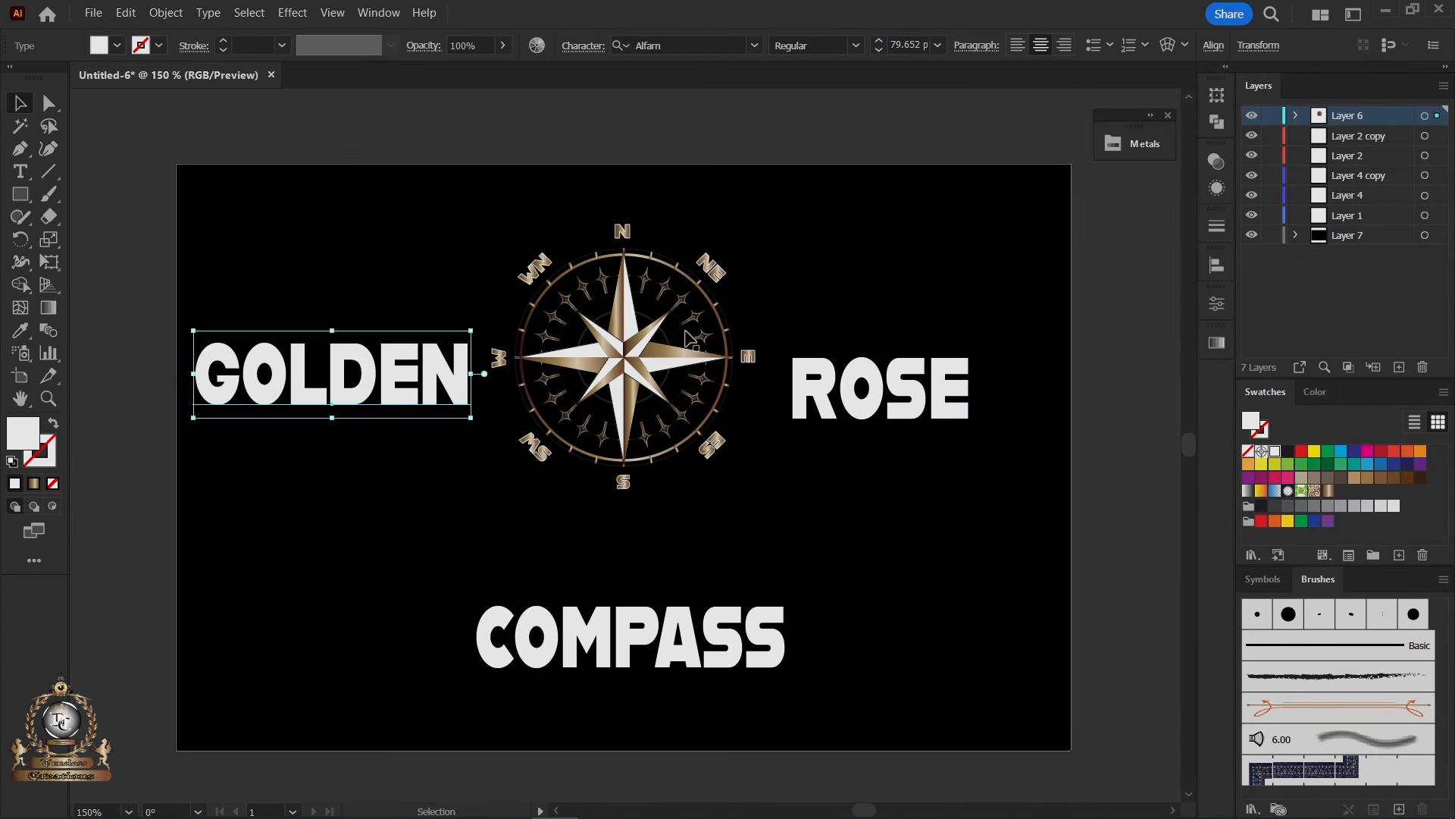
{"action": "left_click_drag", "start_coordinate": [882, 400], "coordinate": [874, 381]}
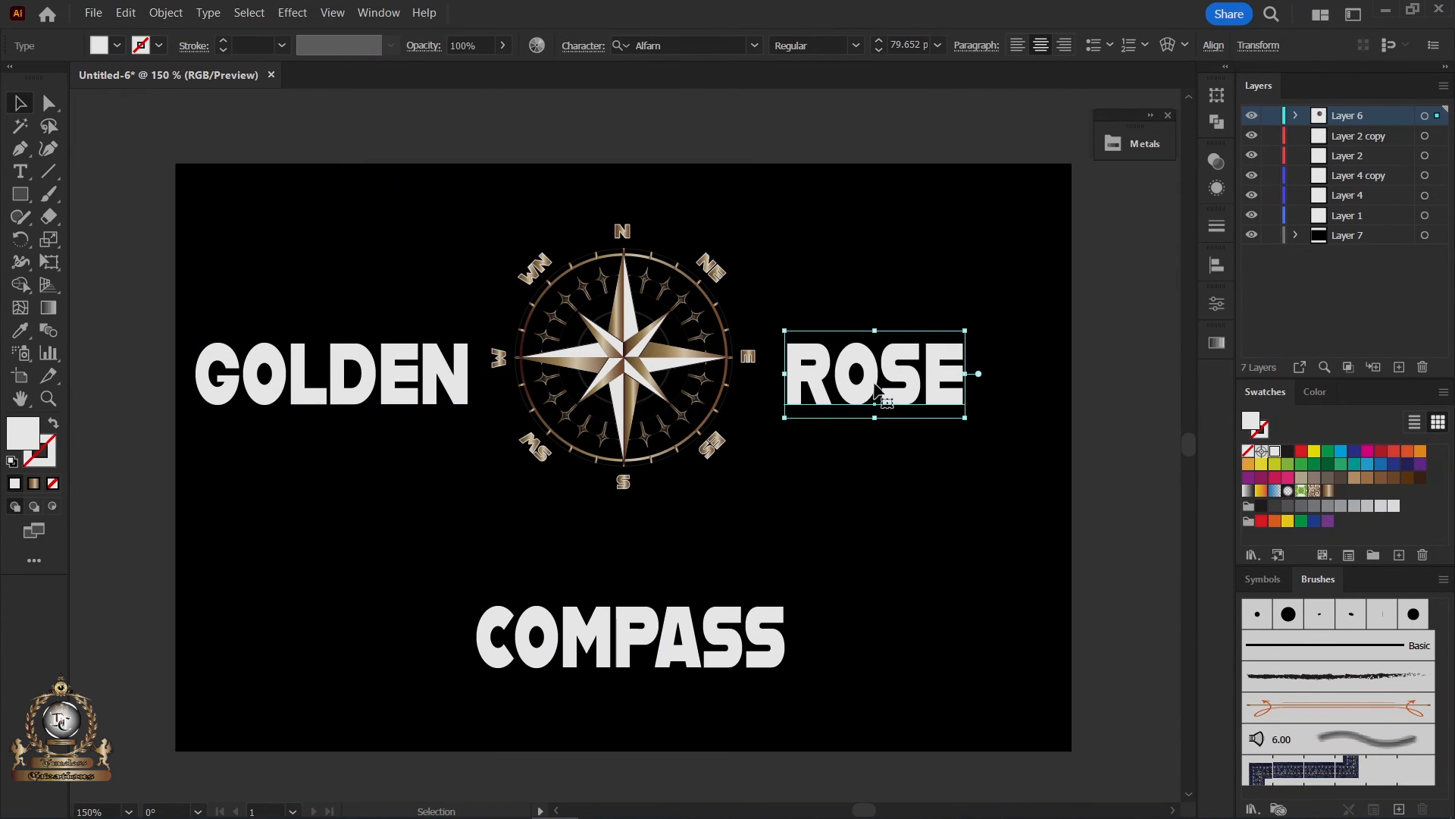
{"action": "left_click_drag", "start_coordinate": [460, 377], "coordinate": [451, 383]}
{"action": "left_click_drag", "start_coordinate": [850, 388], "coordinate": [871, 388]}
{"action": "left_click_drag", "start_coordinate": [685, 631], "coordinate": [672, 671]}
Undo the last change and lock Layer 7 with the black background.
{"action": "left_click_drag", "start_coordinate": [737, 232], "coordinate": [642, 377]}
{"action": "key", "text": "ctrl+z"}
{"action": "left_click", "coordinate": [1144, 612]}
{"action": "left_click", "coordinate": [1272, 235]}
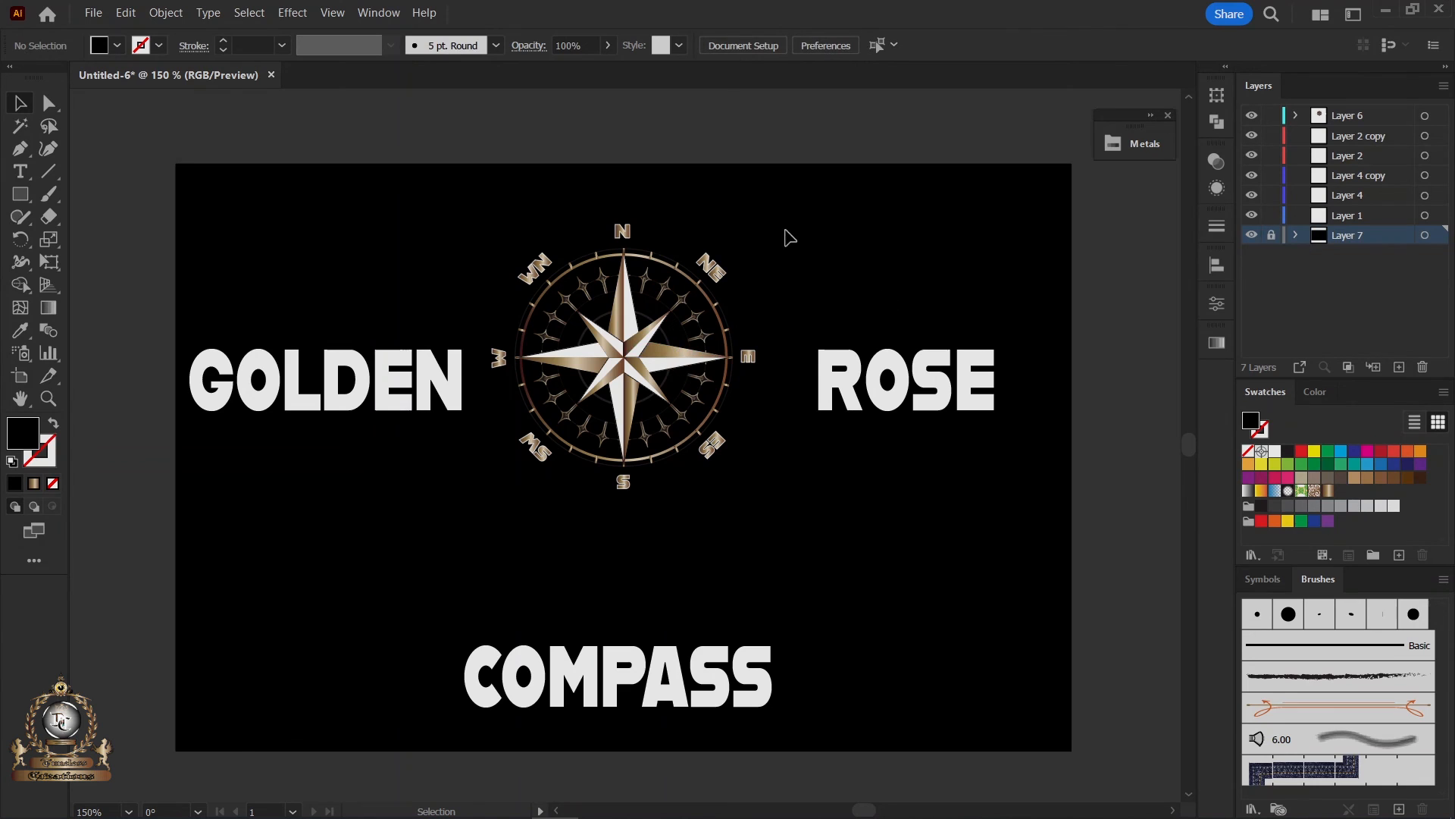
Centre the compass rose vertically on the artboard and nudge it straight up into the upper half.
{"action": "left_click", "coordinate": [649, 398]}
{"action": "left_click", "coordinate": [891, 46]}
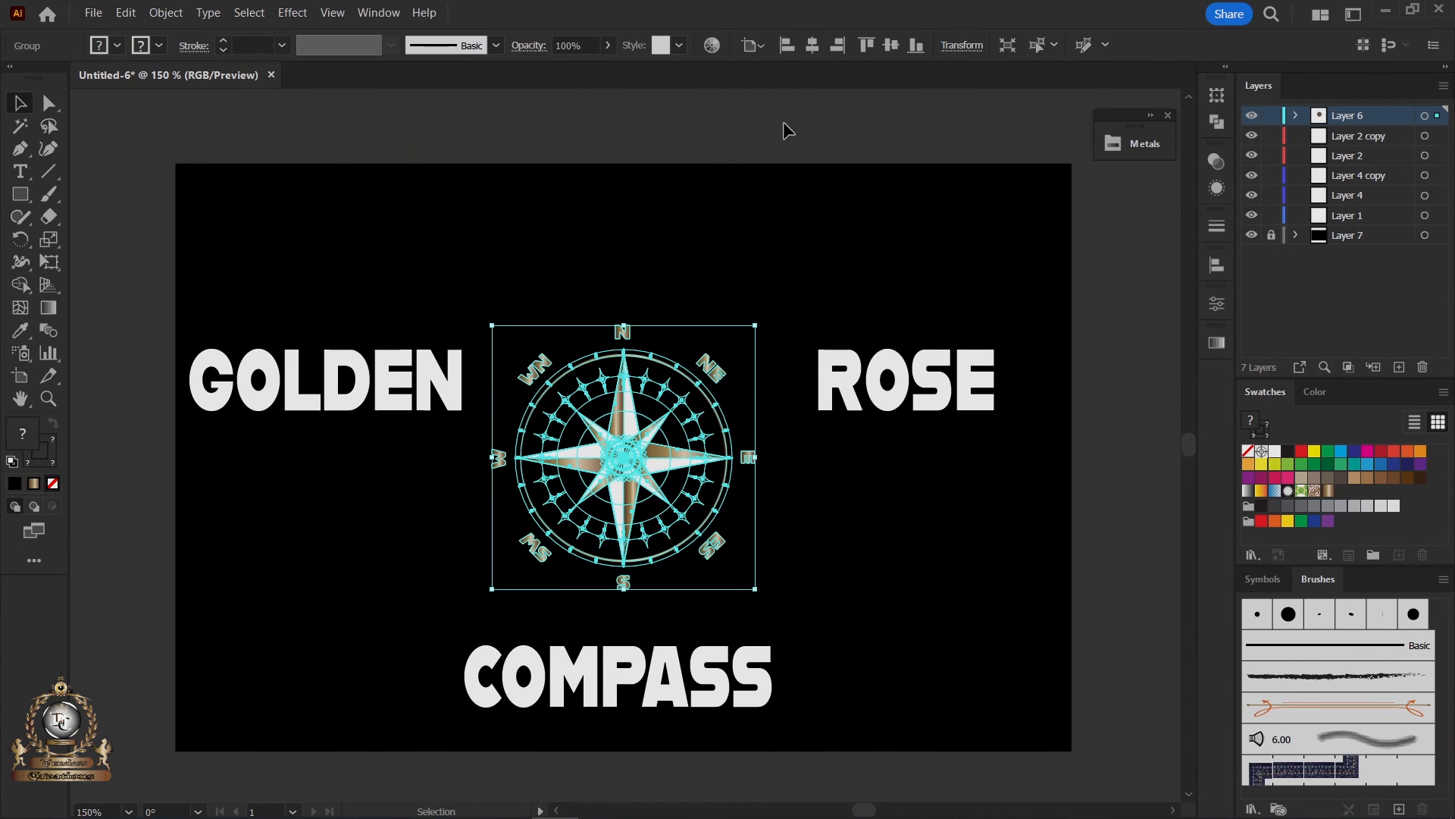
{"action": "key", "text": "Up"}
{"action": "key", "text": "Up"}
{"action": "key", "text": "Up"}
{"action": "key", "text": "Up"}
{"action": "key", "text": "Up"}
{"action": "key", "text": "Up"}
{"action": "key", "text": "Up"}
{"action": "key", "text": "Up"}
{"action": "key", "text": "Up"}
{"action": "key", "text": "Up"}
{"action": "key", "text": "Up"}
{"action": "key", "text": "Up"}
{"action": "key", "text": "Up"}
{"action": "key", "text": "Up"}
{"action": "key", "text": "Up"}
{"action": "key", "text": "Up"}
{"action": "key", "text": "Up"}
{"action": "key", "text": "Up"}
{"action": "key", "text": "Up"}
{"action": "key", "text": "Up"}
{"action": "key", "text": "Up"}
{"action": "key", "text": "Up"}
{"action": "key", "text": "Up"}
{"action": "key", "text": "Up"}
{"action": "key", "text": "Up"}
{"action": "key", "text": "Up"}
{"action": "key", "text": "Up"}
{"action": "key", "text": "Up"}
{"action": "key", "text": "Up"}
{"action": "key", "text": "Up"}
{"action": "key", "text": "Up"}
{"action": "key", "text": "Up"}
{"action": "key", "text": "Up"}
{"action": "key", "text": "Up"}
{"action": "key", "text": "Up"}
{"action": "key", "text": "Up"}
{"action": "key", "text": "Up"}
{"action": "key", "text": "Up"}
{"action": "key", "text": "Up"}
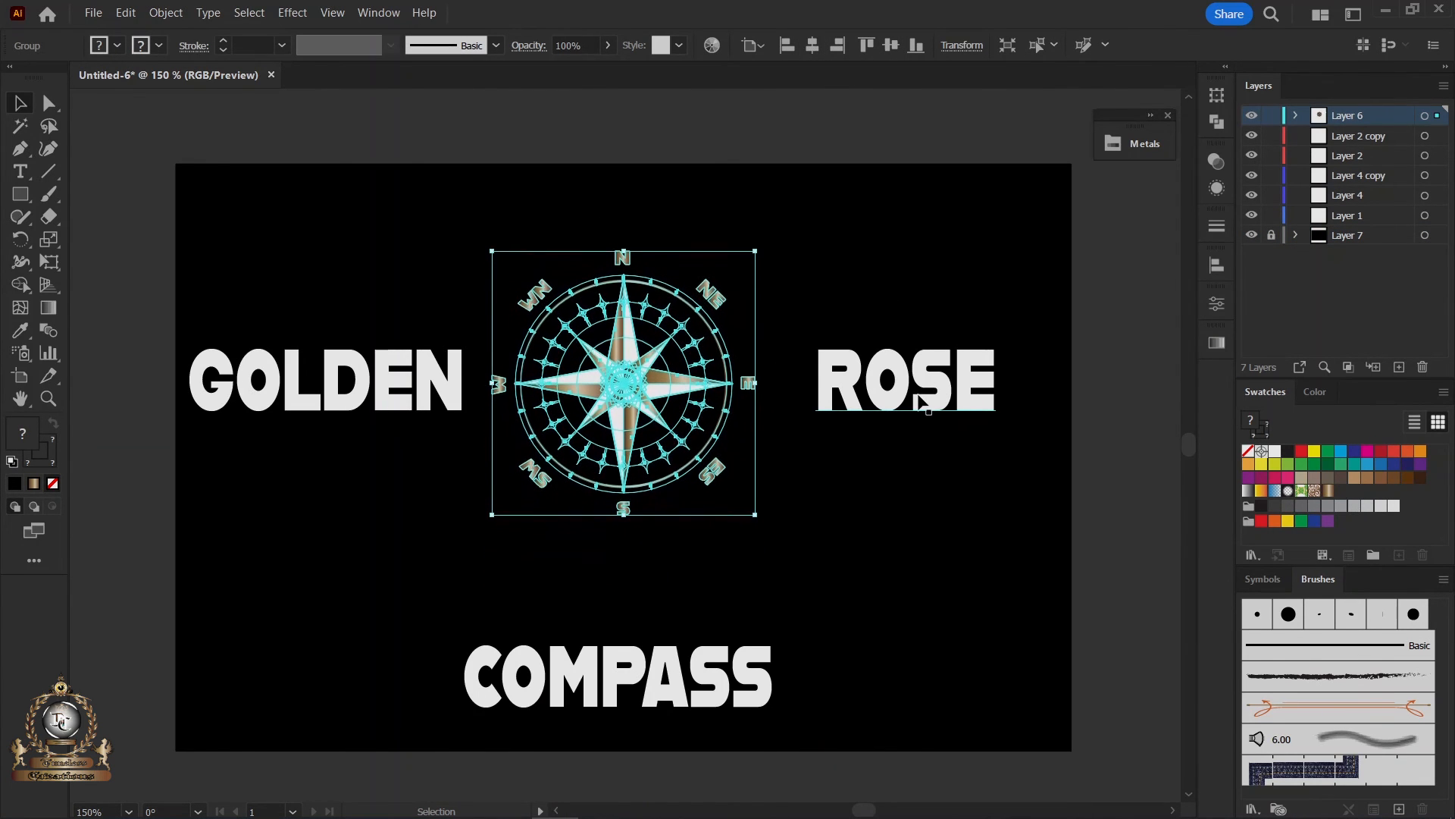
Set the ROSE text to 85 pt and adjust the positions of GOLDEN, ROSE and COMPASS around the compass rose.
{"action": "left_click_drag", "start_coordinate": [393, 404], "coordinate": [400, 412]}
{"action": "left_click_drag", "start_coordinate": [835, 399], "coordinate": [815, 402]}
{"action": "left_click", "coordinate": [879, 40]}
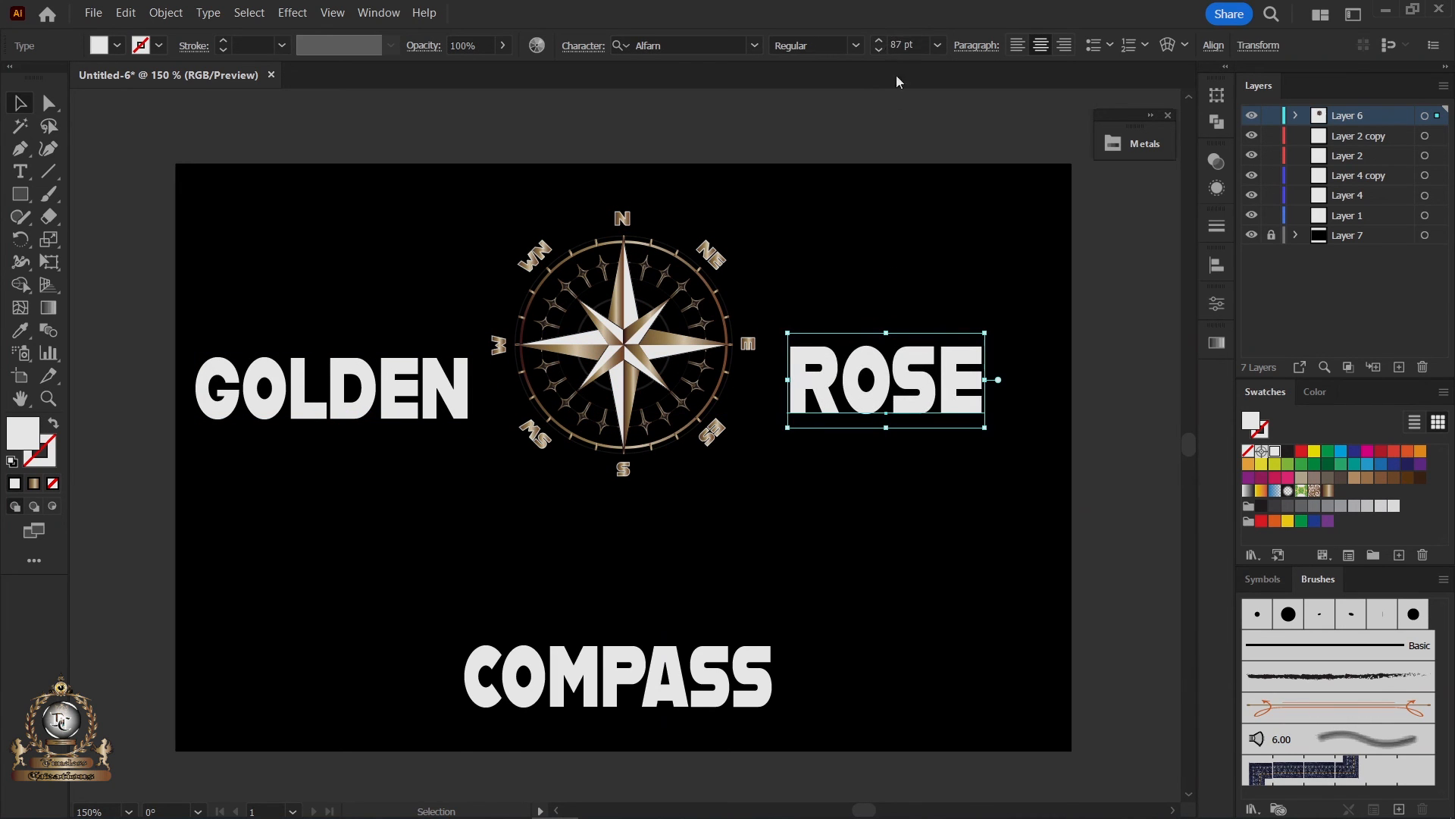
{"action": "left_click", "coordinate": [877, 48]}
{"action": "left_click", "coordinate": [879, 40]}
{"action": "left_click", "coordinate": [879, 41]}
{"action": "left_click", "coordinate": [879, 40]}
{"action": "left_click_drag", "start_coordinate": [838, 382], "coordinate": [854, 378]}
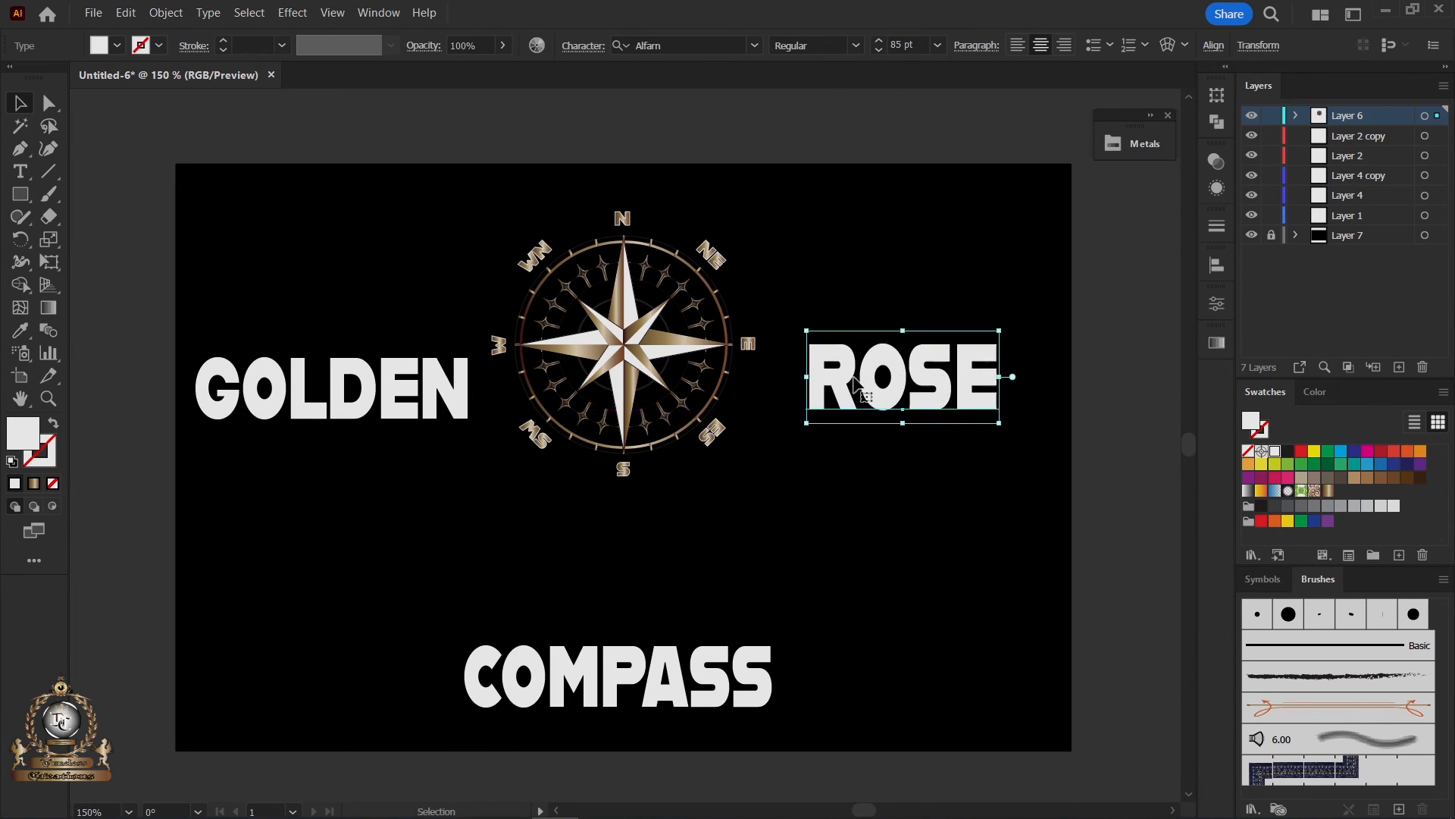
{"action": "left_click_drag", "start_coordinate": [661, 676], "coordinate": [657, 669]}
Reduce the GOLDEN text to 74 pt and the ROSE text to 82 pt.
{"action": "left_click", "coordinate": [464, 408]}
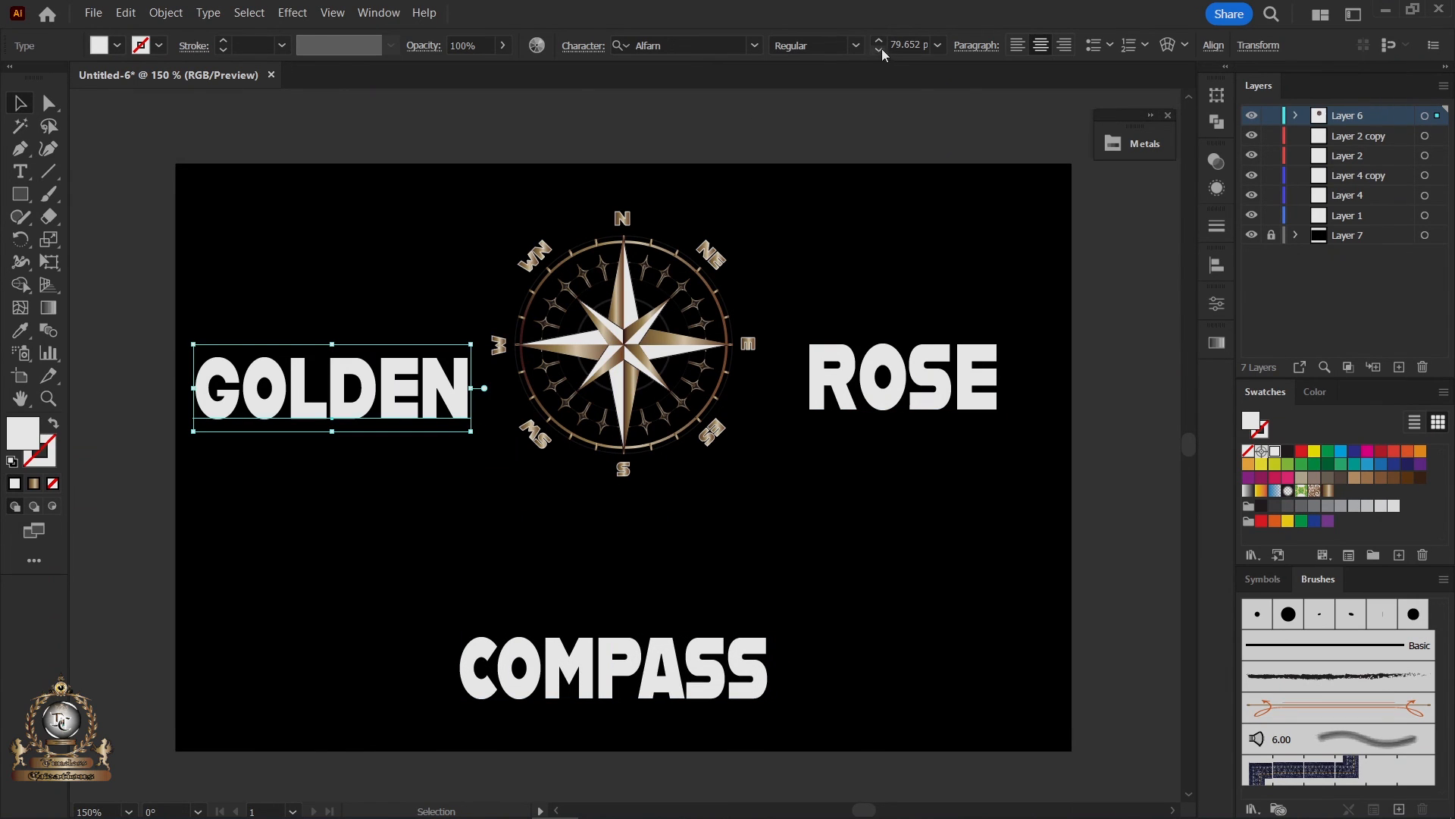
{"action": "left_click", "coordinate": [878, 50]}
{"action": "left_click", "coordinate": [902, 379]}
{"action": "left_click", "coordinate": [879, 51]}
{"action": "left_click", "coordinate": [880, 51]}
{"action": "left_click", "coordinate": [879, 51]}
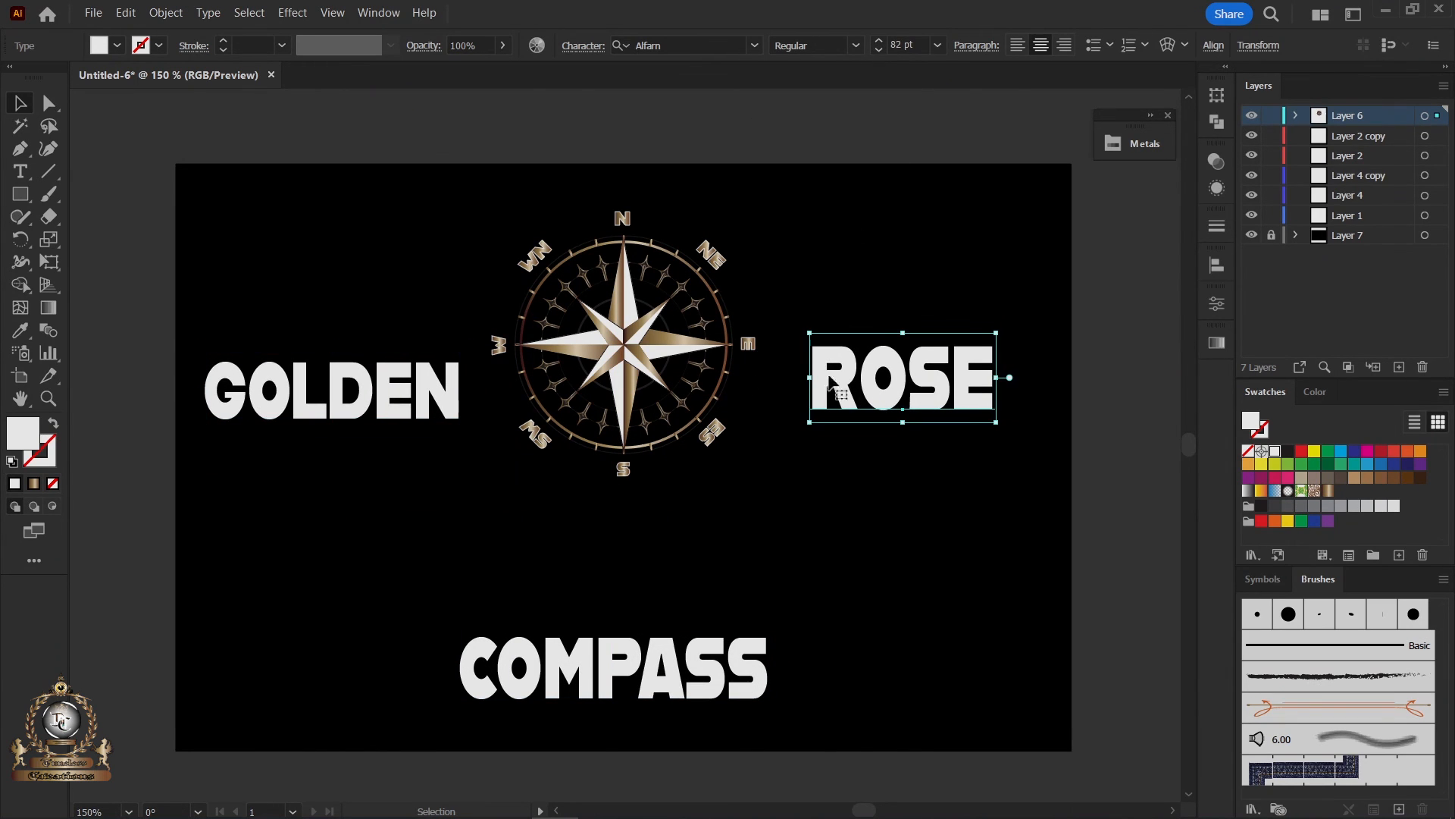
Move the COMPASS text so it is centred directly beneath the compass rose's vertical axis.
{"action": "left_click_drag", "start_coordinate": [654, 690], "coordinate": [647, 689]}
{"action": "left_click_drag", "start_coordinate": [661, 695], "coordinate": [667, 695]}
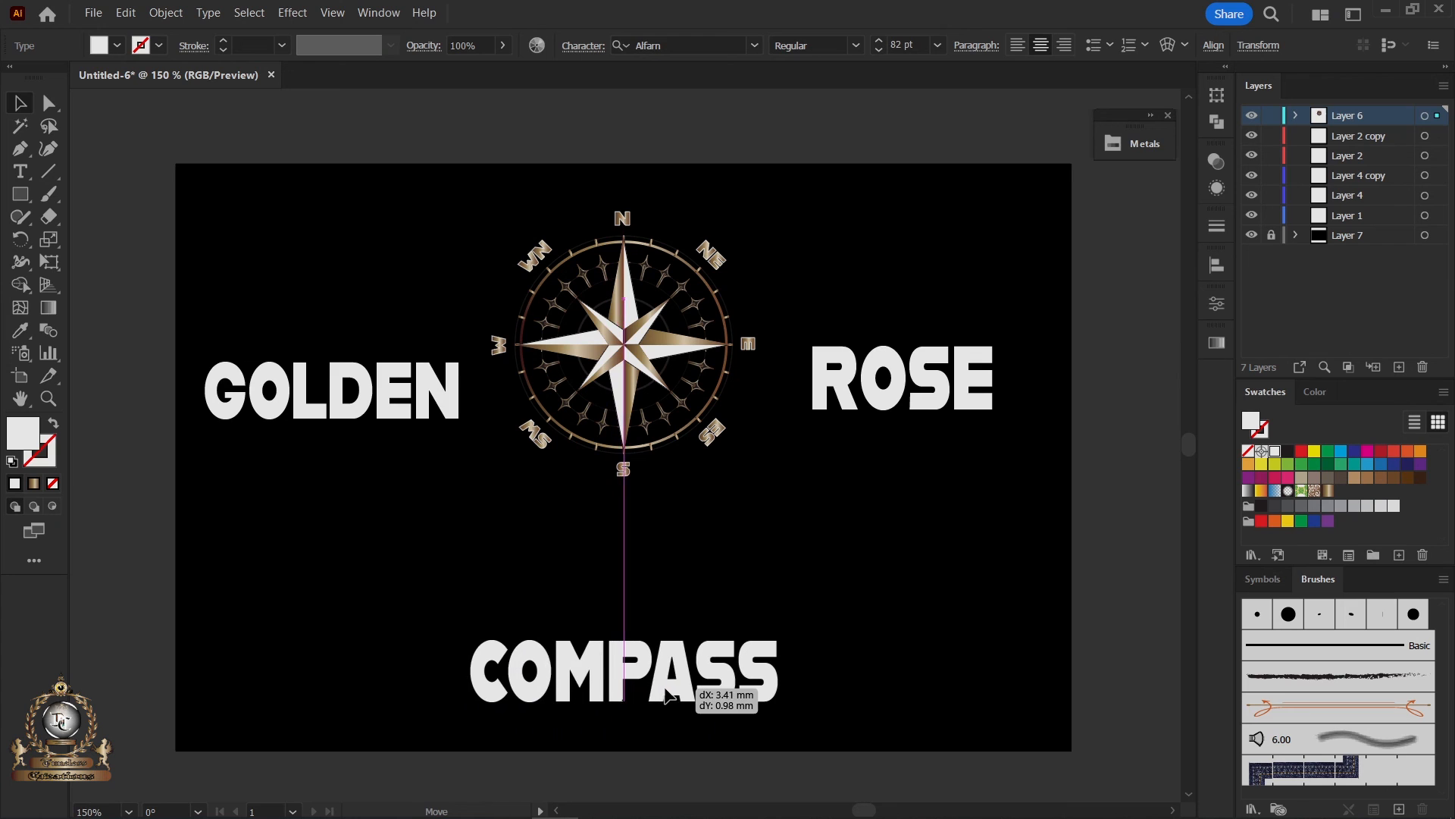
{"action": "left_click", "coordinate": [288, 264]}
Convert the GOLDEN, COMPASS and ROSE texts to outlines.
{"action": "left_click", "coordinate": [341, 391]}
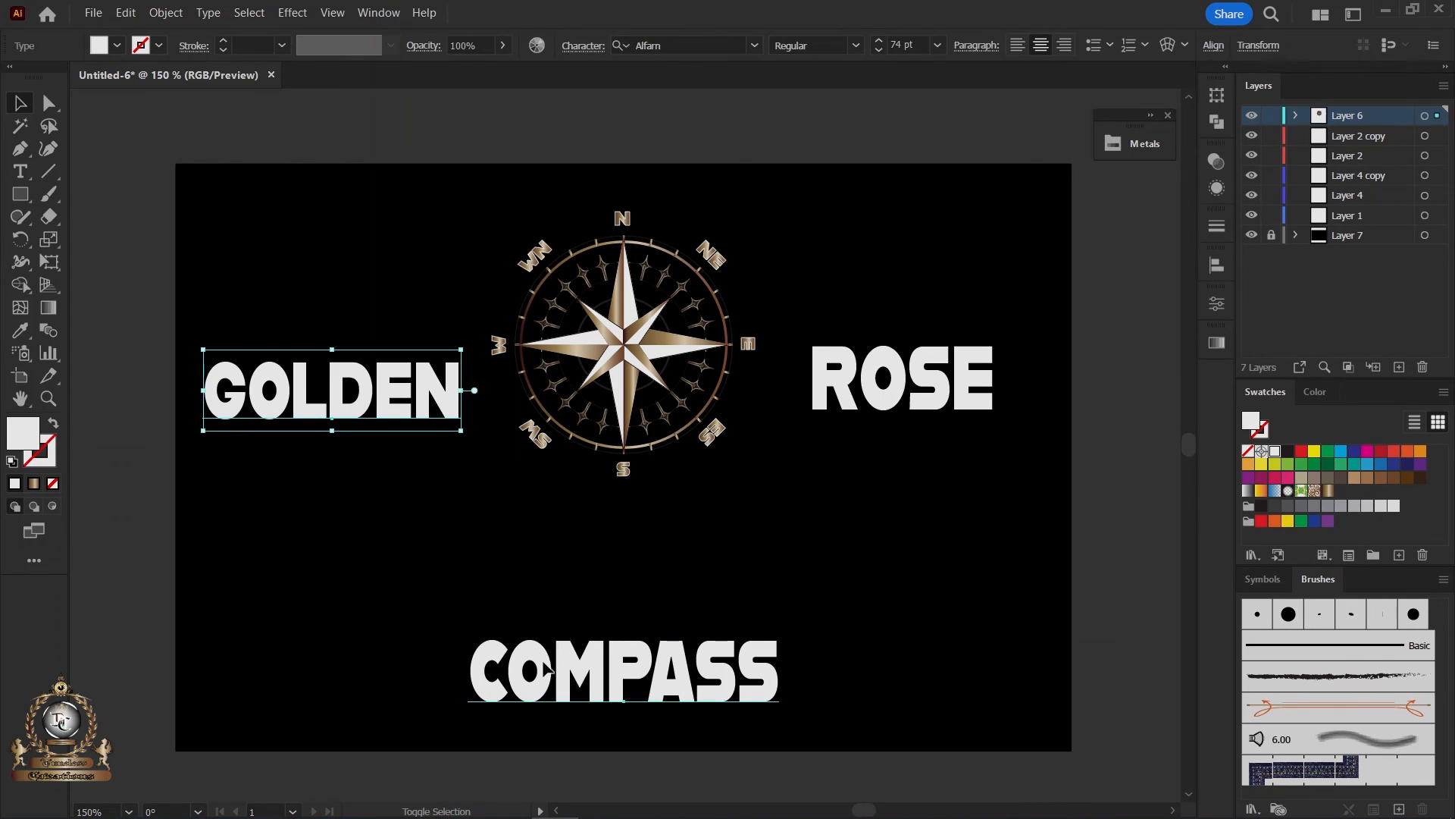
{"action": "left_click", "coordinate": [576, 675], "text": "shift"}
{"action": "left_click", "coordinate": [921, 398], "text": "shift"}
{"action": "right_click", "coordinate": [910, 398]}
{"action": "left_click", "coordinate": [993, 569]}
{"action": "left_click", "coordinate": [809, 272]}
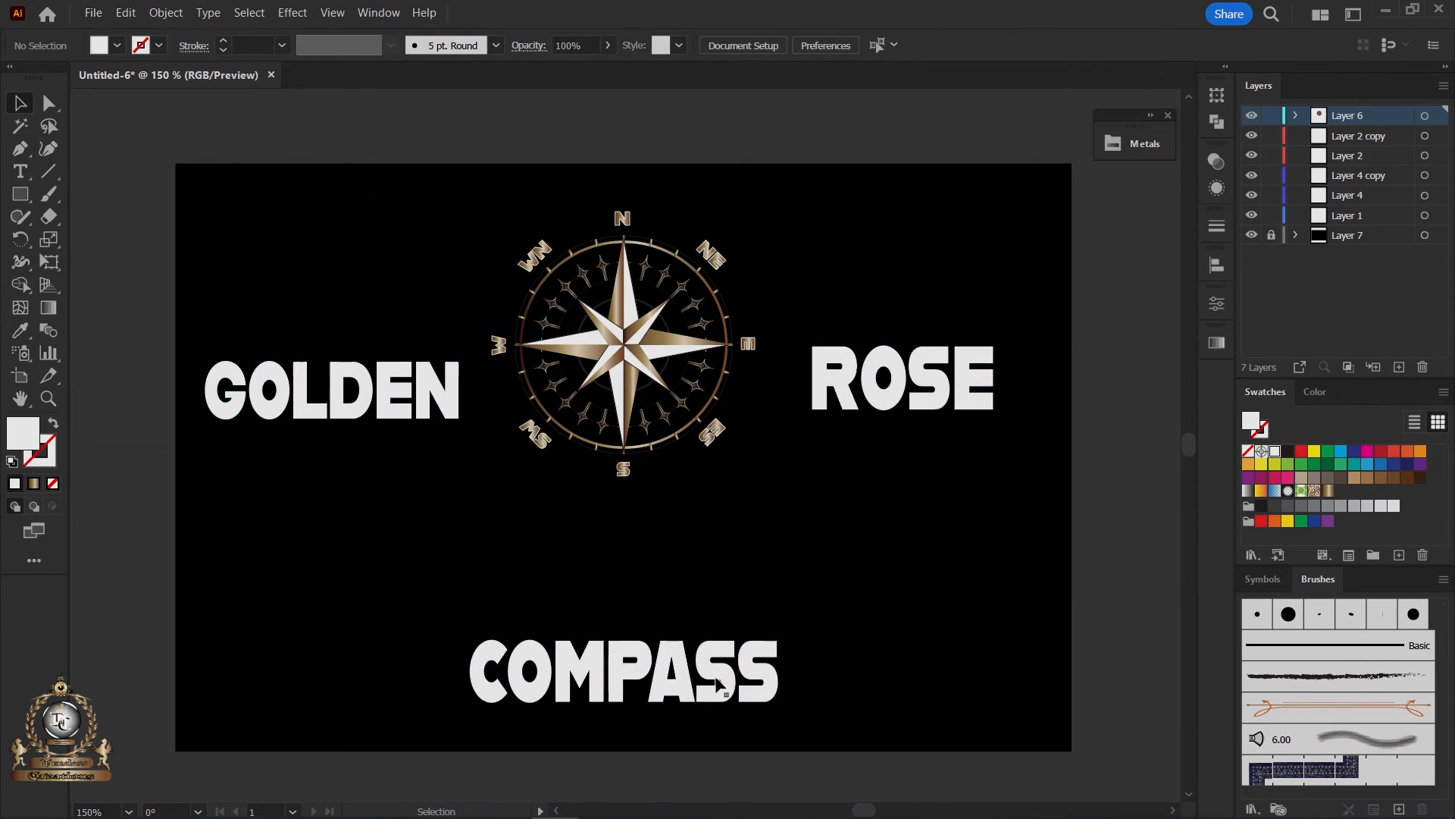
Align the outlined GOLDEN and ROSE words to each other by their vertical centres.
{"action": "left_click", "coordinate": [716, 678]}
{"action": "left_click", "coordinate": [433, 390]}
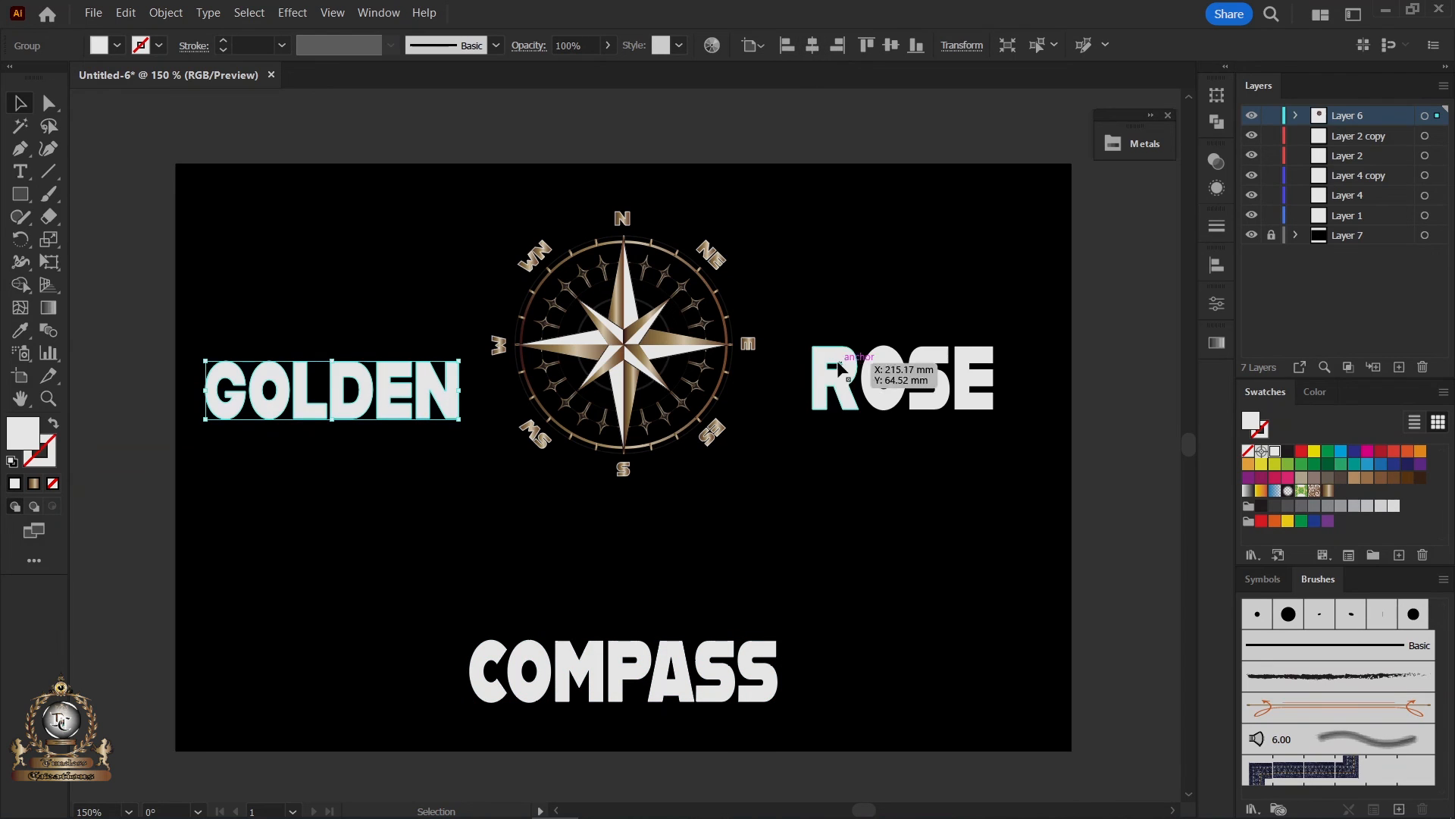
{"action": "left_click", "coordinate": [880, 383], "text": "shift"}
{"action": "left_click", "coordinate": [891, 45]}
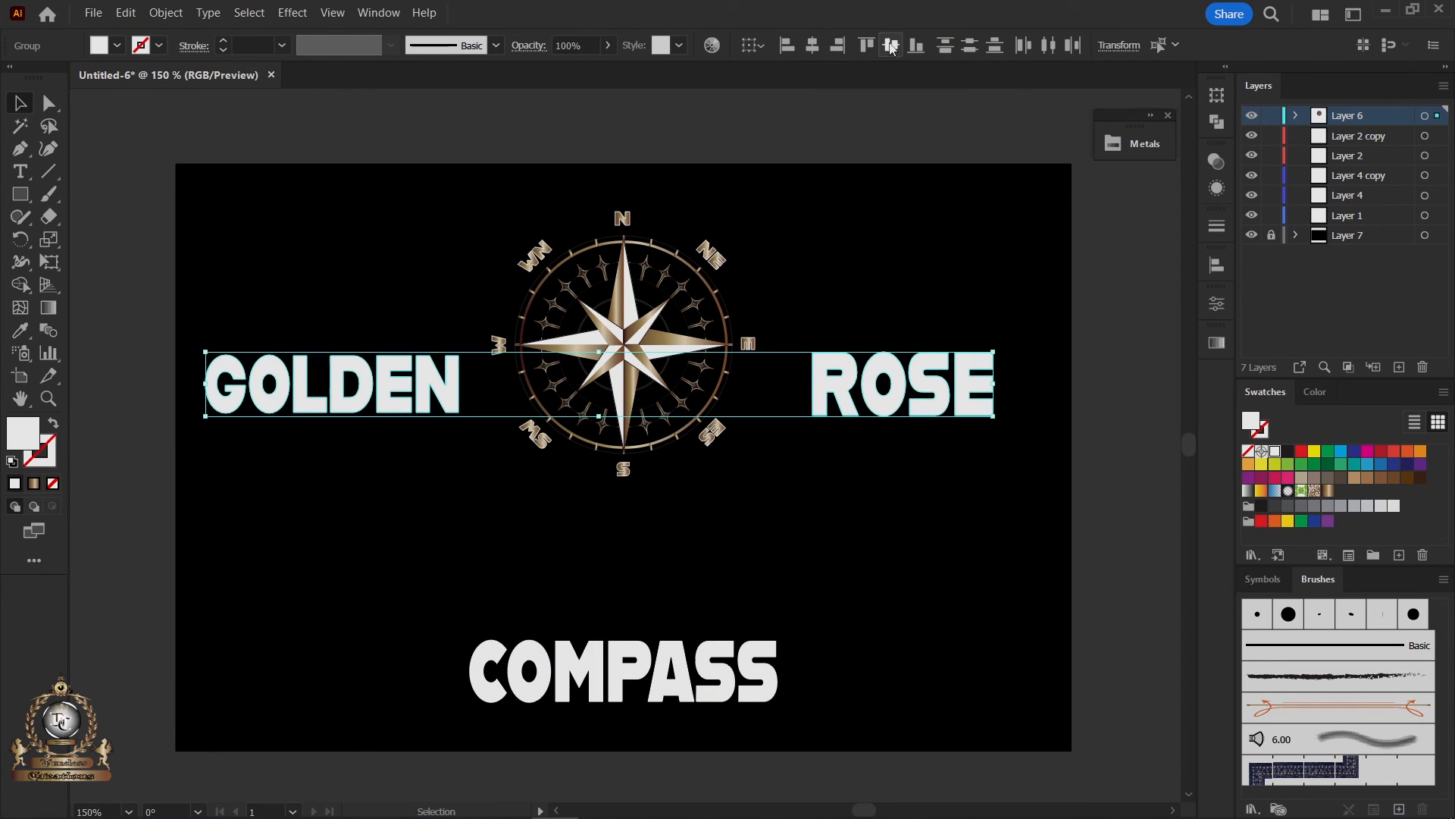
Nudge the outlined ROSE word slightly closer to the compass rose.
{"action": "left_click", "coordinate": [834, 234]}
{"action": "left_click", "coordinate": [823, 382]}
{"action": "key", "text": "Left"}
{"action": "key", "text": "Left"}
{"action": "key", "text": "Left"}
{"action": "key", "text": "Left"}
{"action": "key", "text": "Left"}
{"action": "key", "text": "Left"}
{"action": "key", "text": "Left"}
{"action": "key", "text": "Left"}
{"action": "key", "text": "Left"}
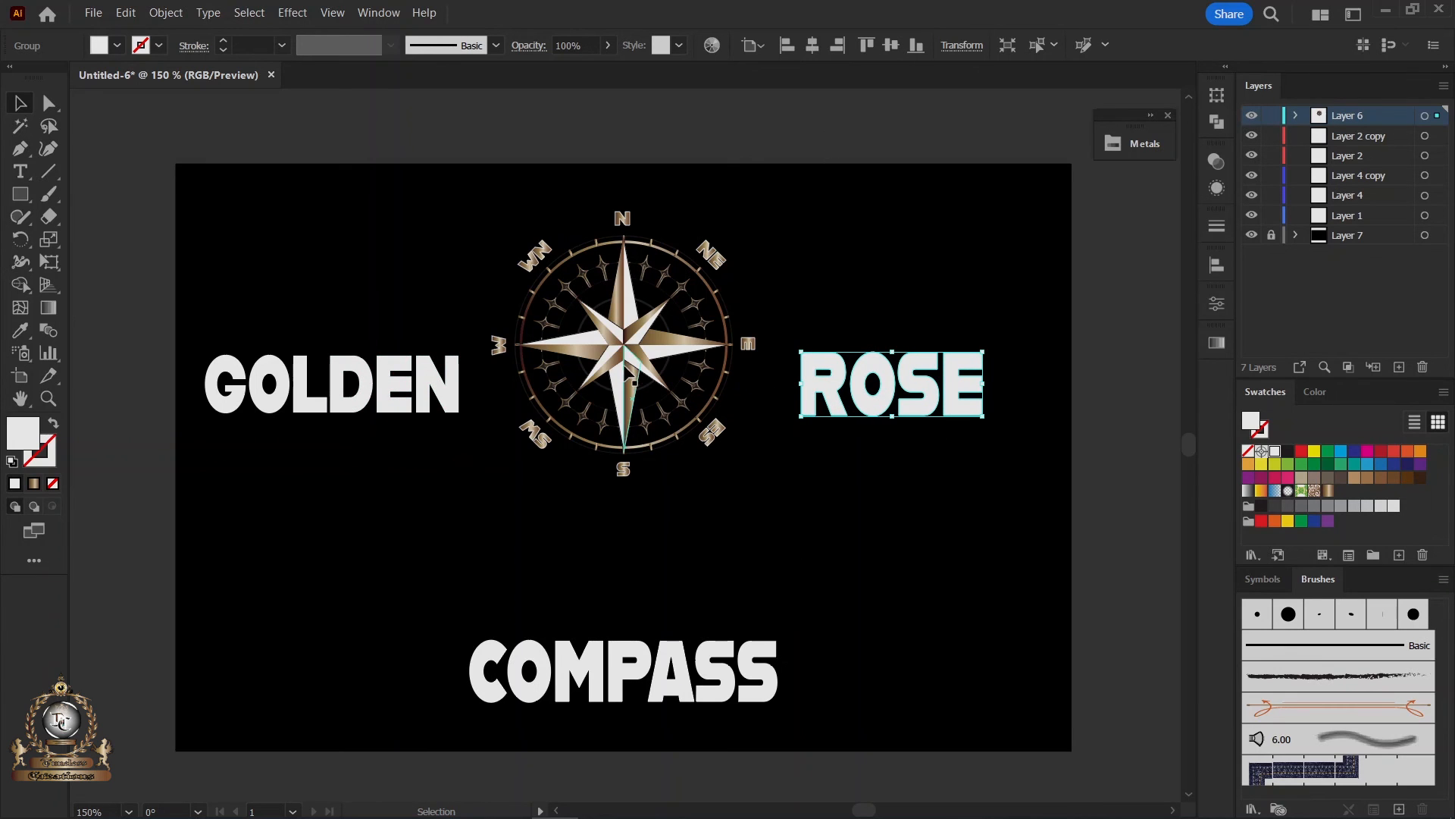
{"action": "left_click_drag", "start_coordinate": [746, 202], "coordinate": [516, 442]}
{"action": "left_click", "coordinate": [25, 247]}
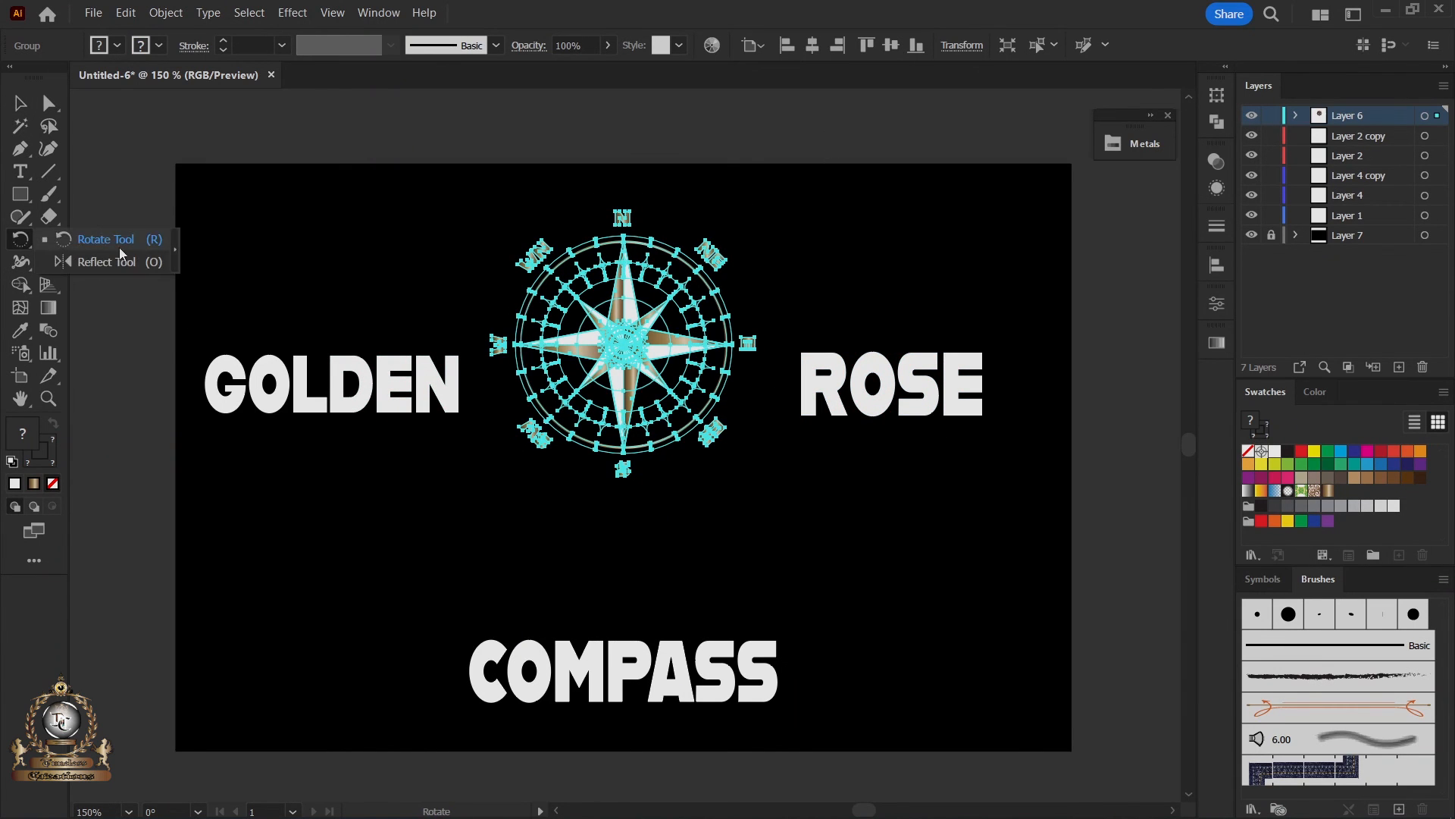
{"action": "left_click", "coordinate": [126, 243]}
{"action": "key", "text": "Return"}
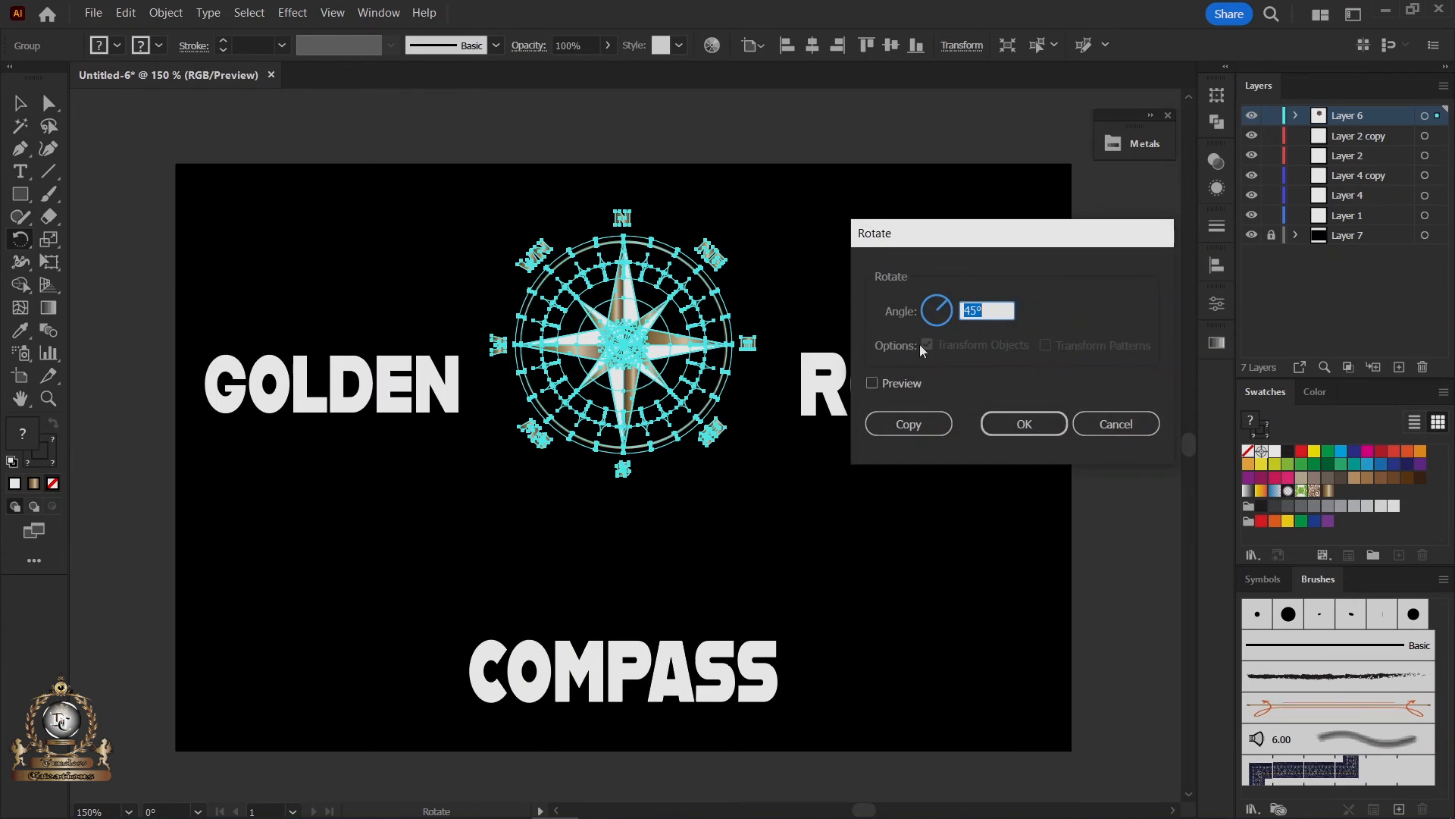
{"action": "left_click", "coordinate": [1115, 422]}
Try to reflect a copy of the compass rose across the horizontal axis.
{"action": "left_click", "coordinate": [27, 244]}
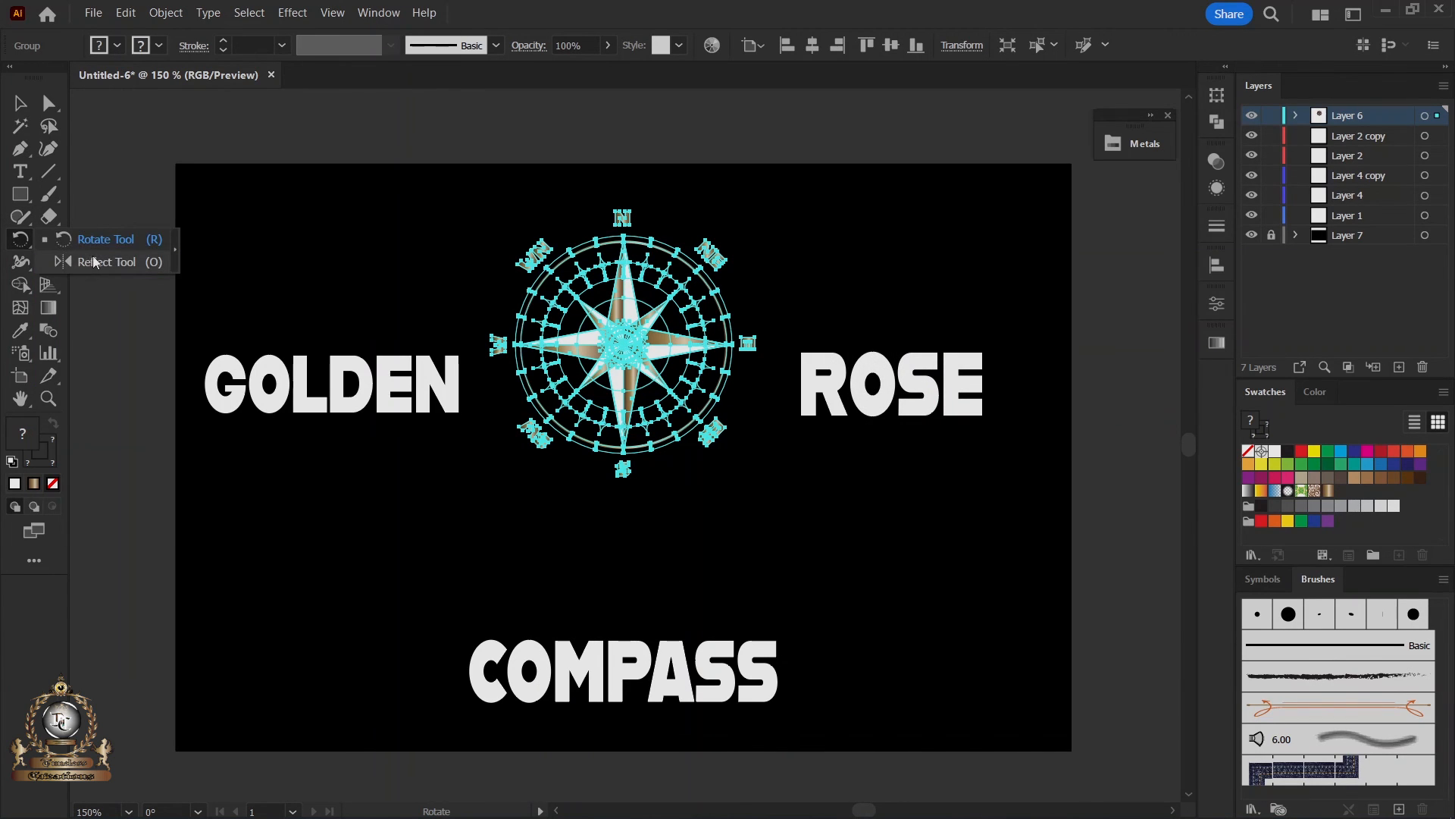
{"action": "left_click", "coordinate": [95, 263]}
{"action": "key", "text": "Return"}
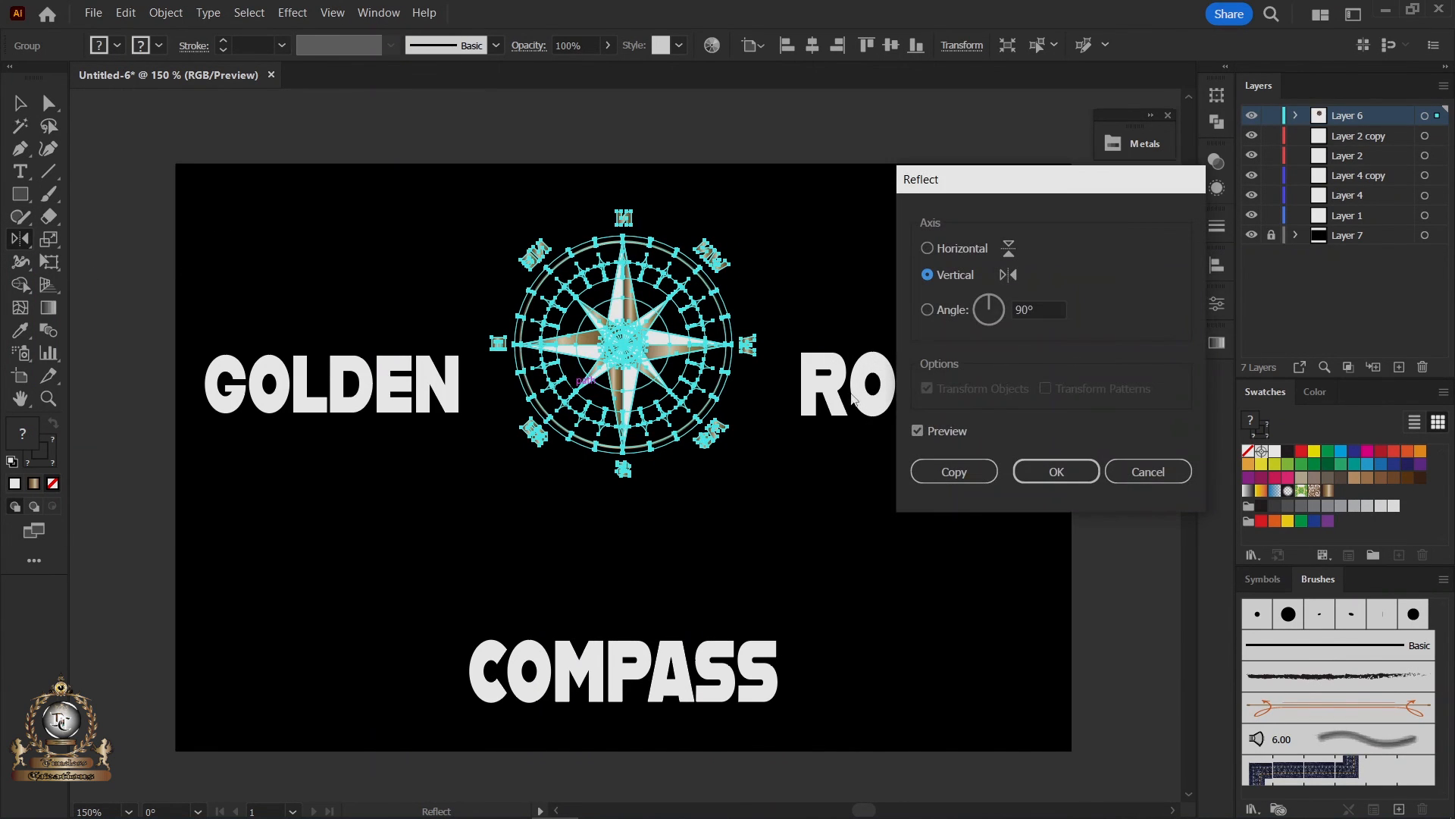
{"action": "left_click", "coordinate": [928, 248]}
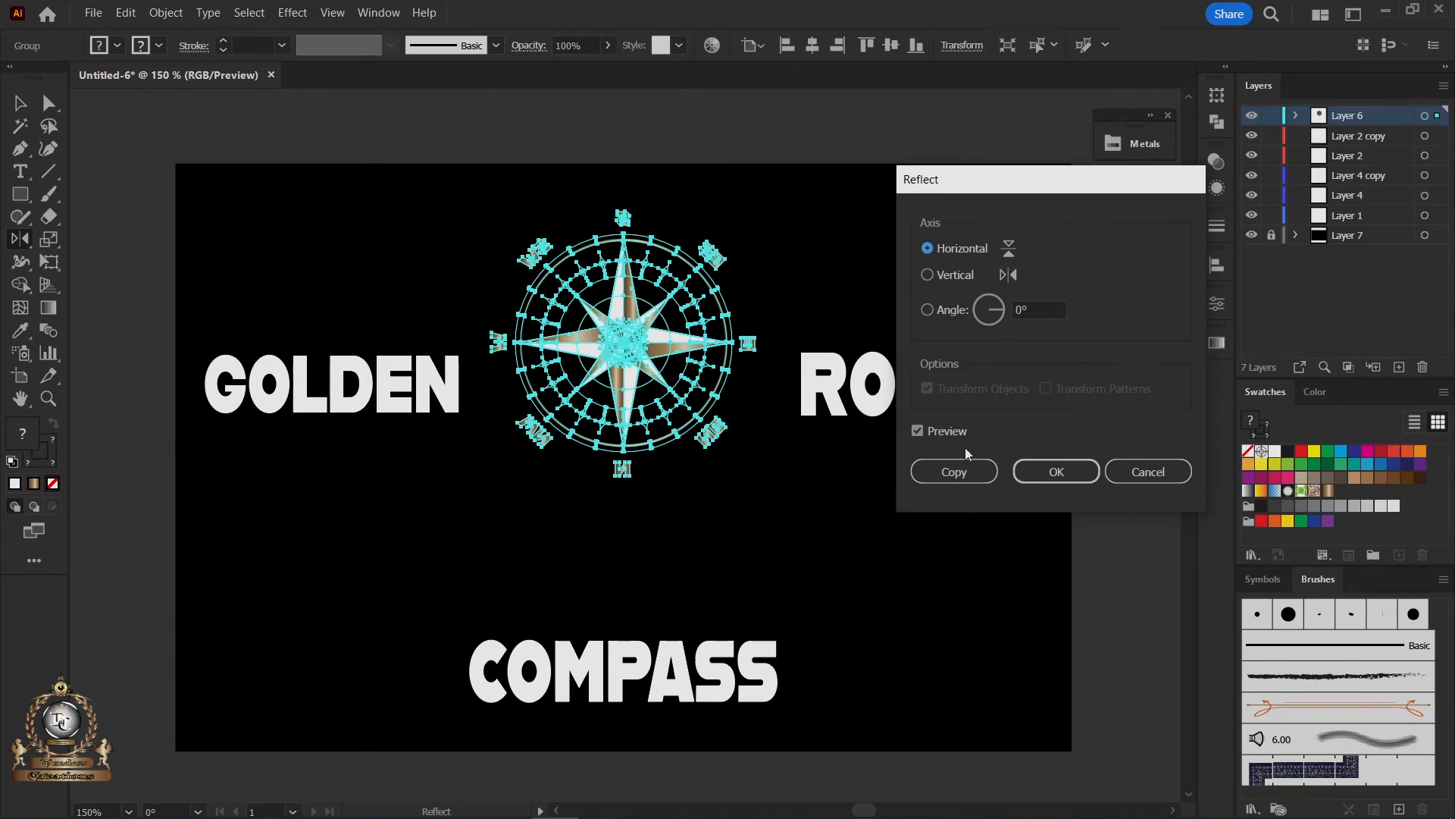
{"action": "left_click", "coordinate": [918, 430]}
{"action": "left_click", "coordinate": [917, 431]}
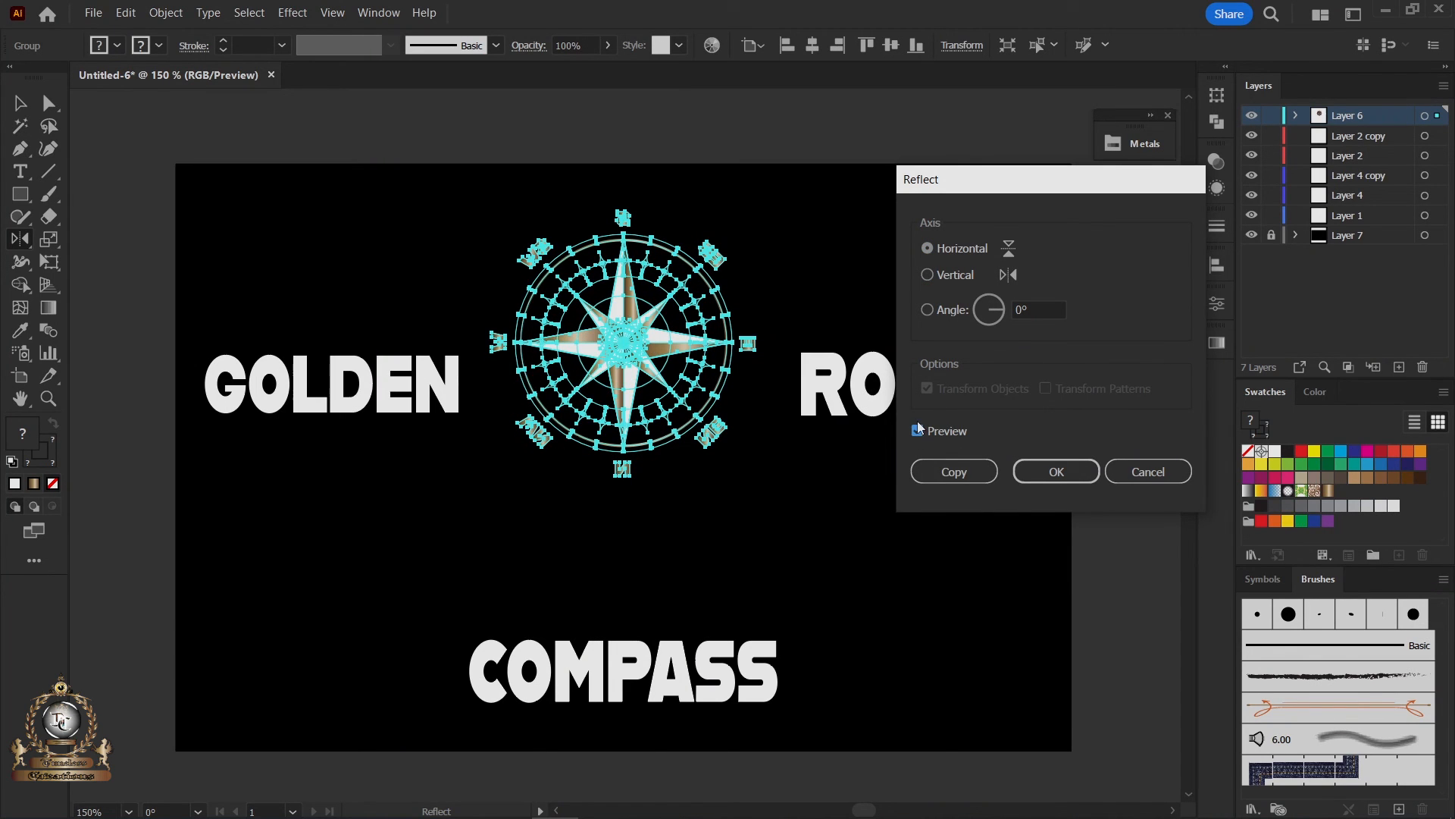
{"action": "left_click", "coordinate": [955, 472]}
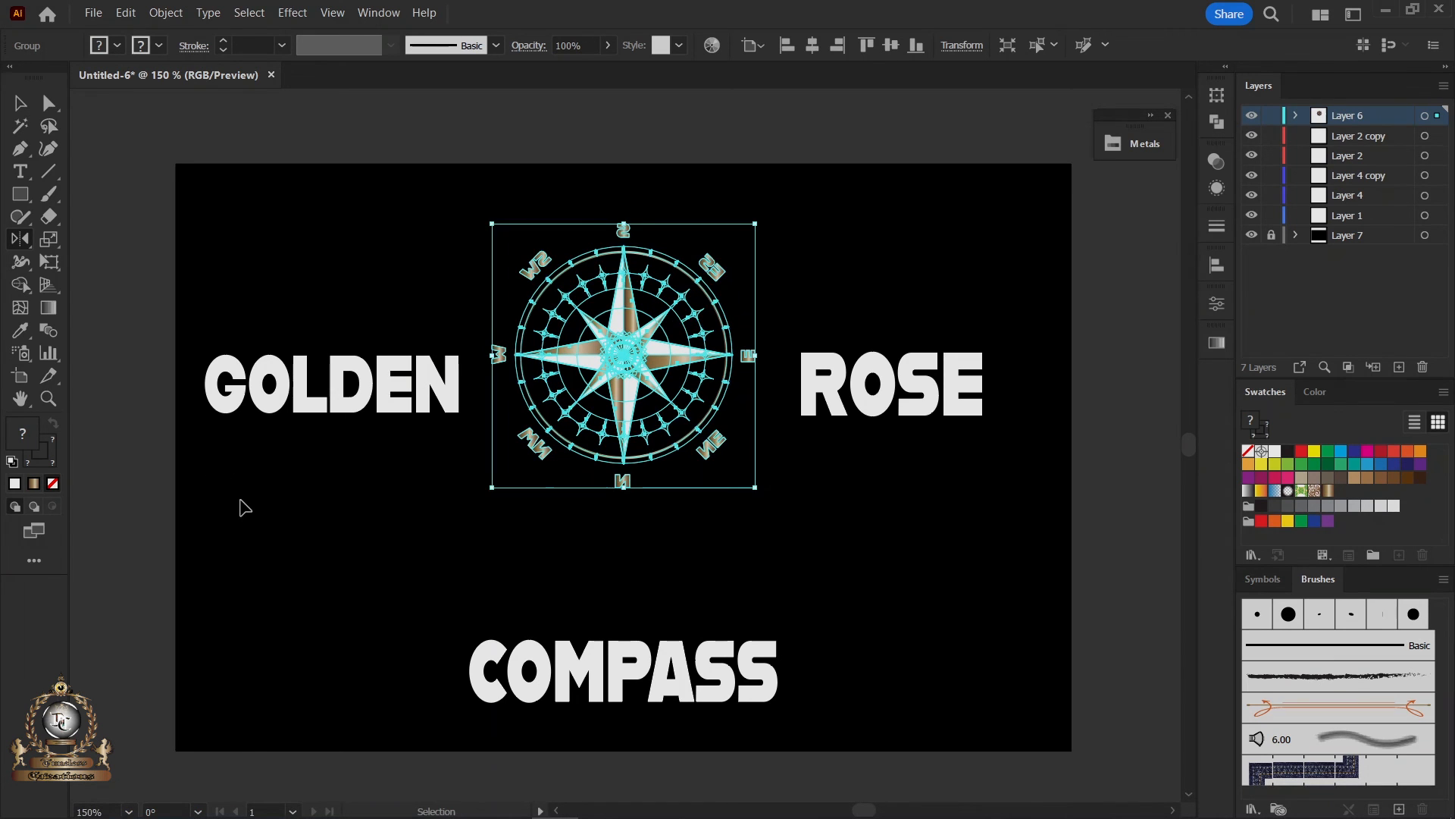
{"action": "key", "text": "v"}
{"action": "left_click", "coordinate": [692, 178]}
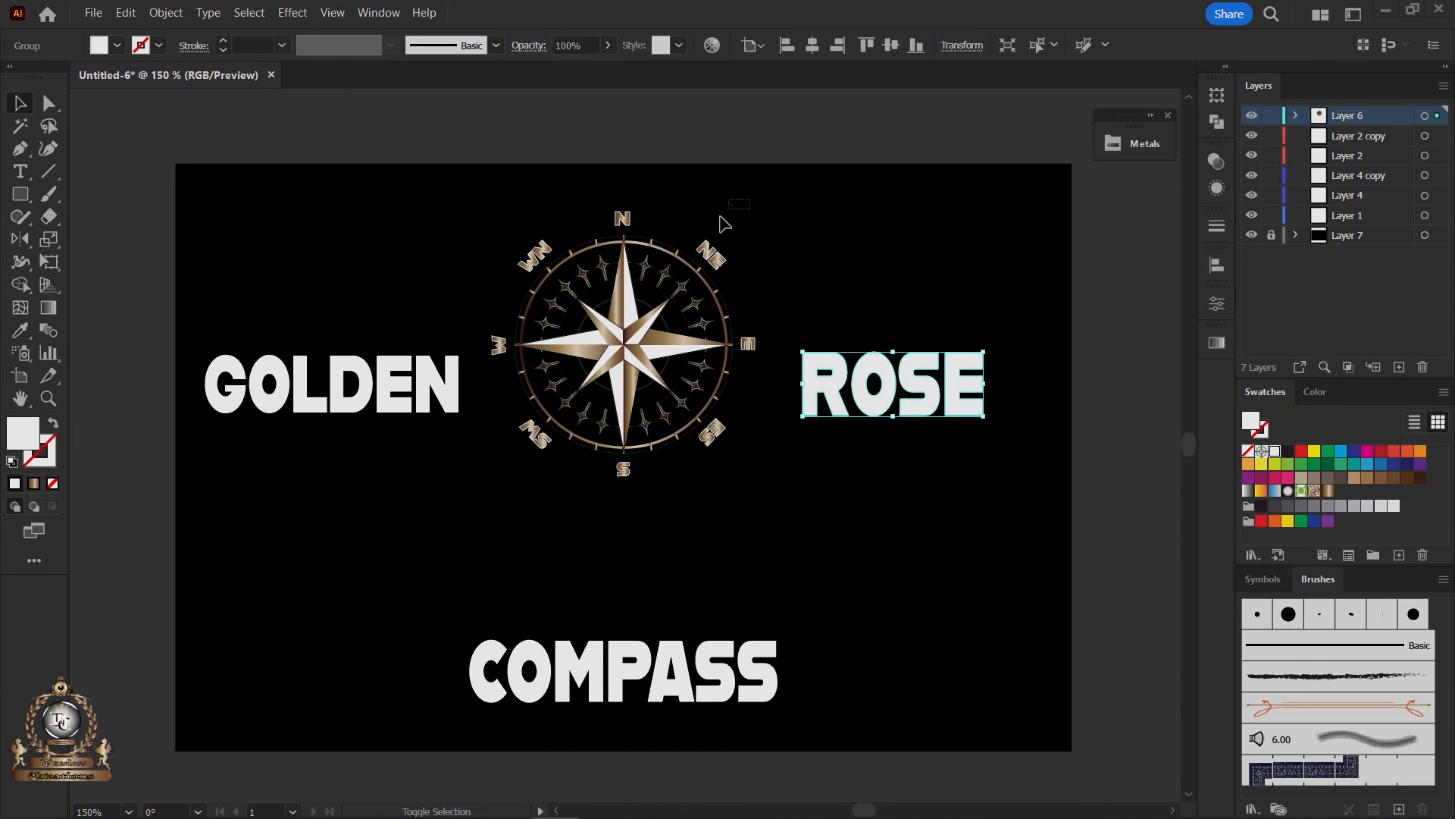
Reflect a copy of the whole compass rose across the vertical axis and place it directly below the original.
{"action": "left_click_drag", "start_coordinate": [754, 198], "coordinate": [485, 492]}
{"action": "left_click", "coordinate": [872, 203]}
{"action": "left_click", "coordinate": [565, 436]}
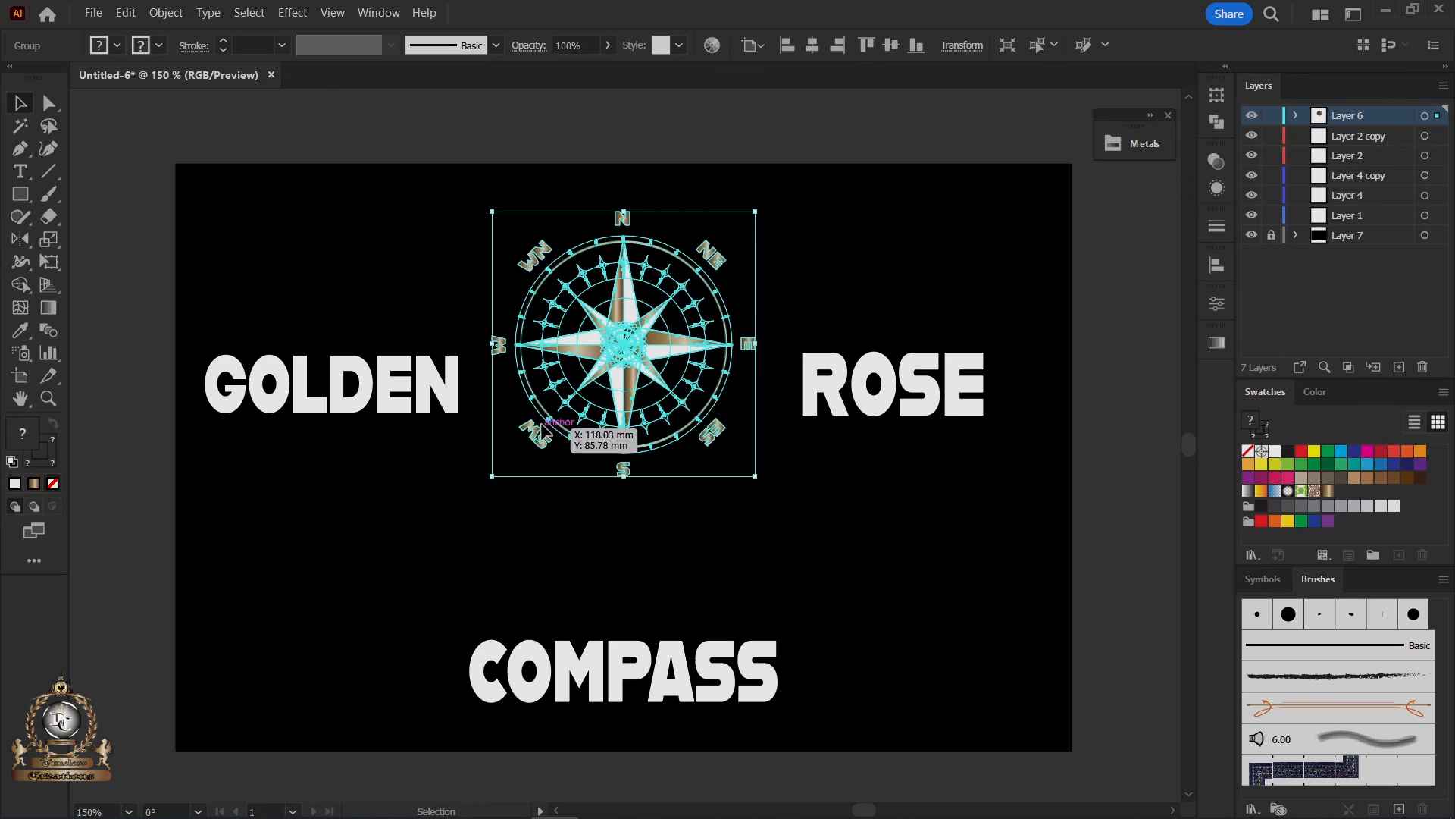
{"action": "left_click", "coordinate": [27, 248]}
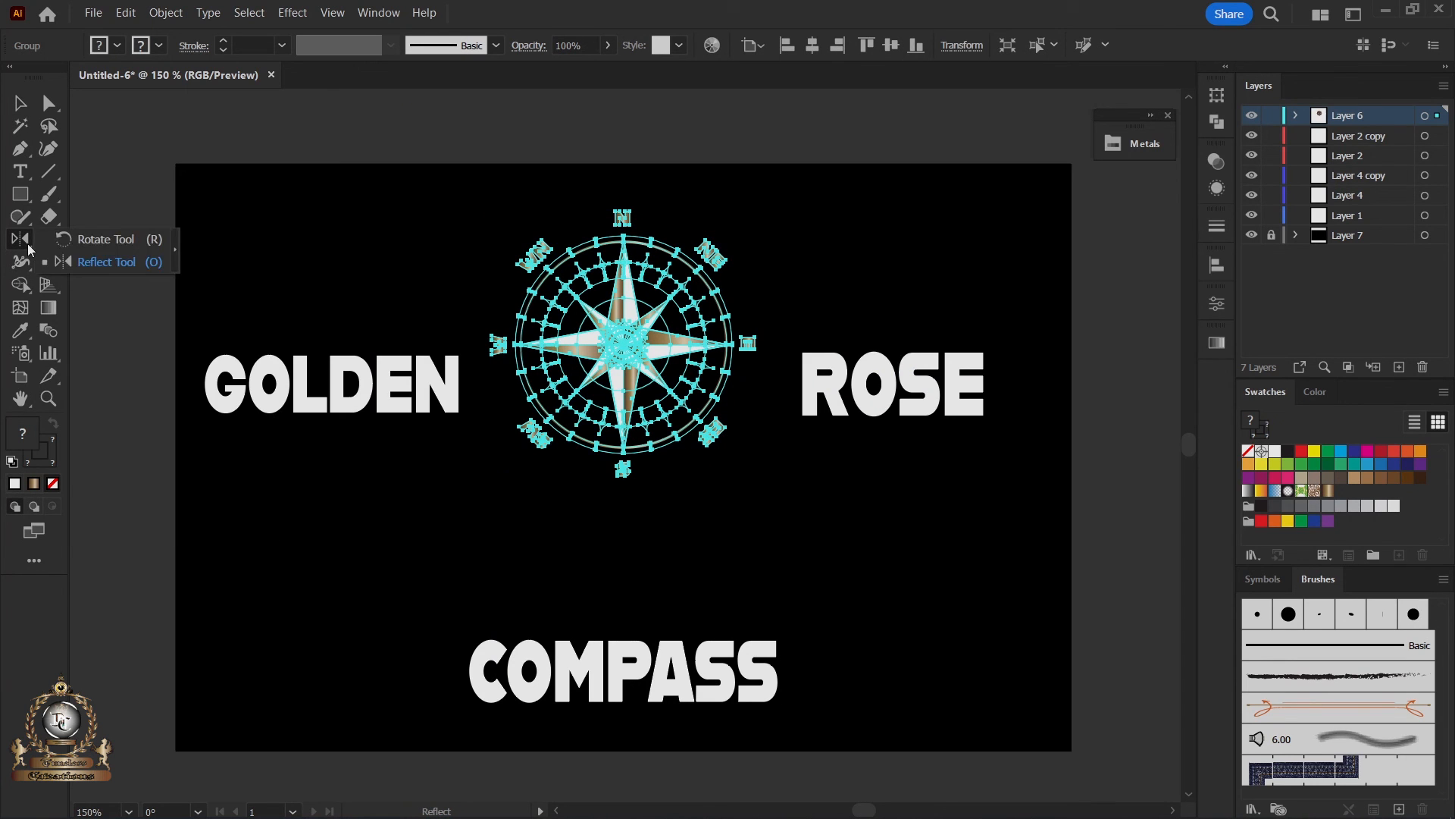
{"action": "left_click", "coordinate": [122, 262]}
{"action": "key", "text": "Return"}
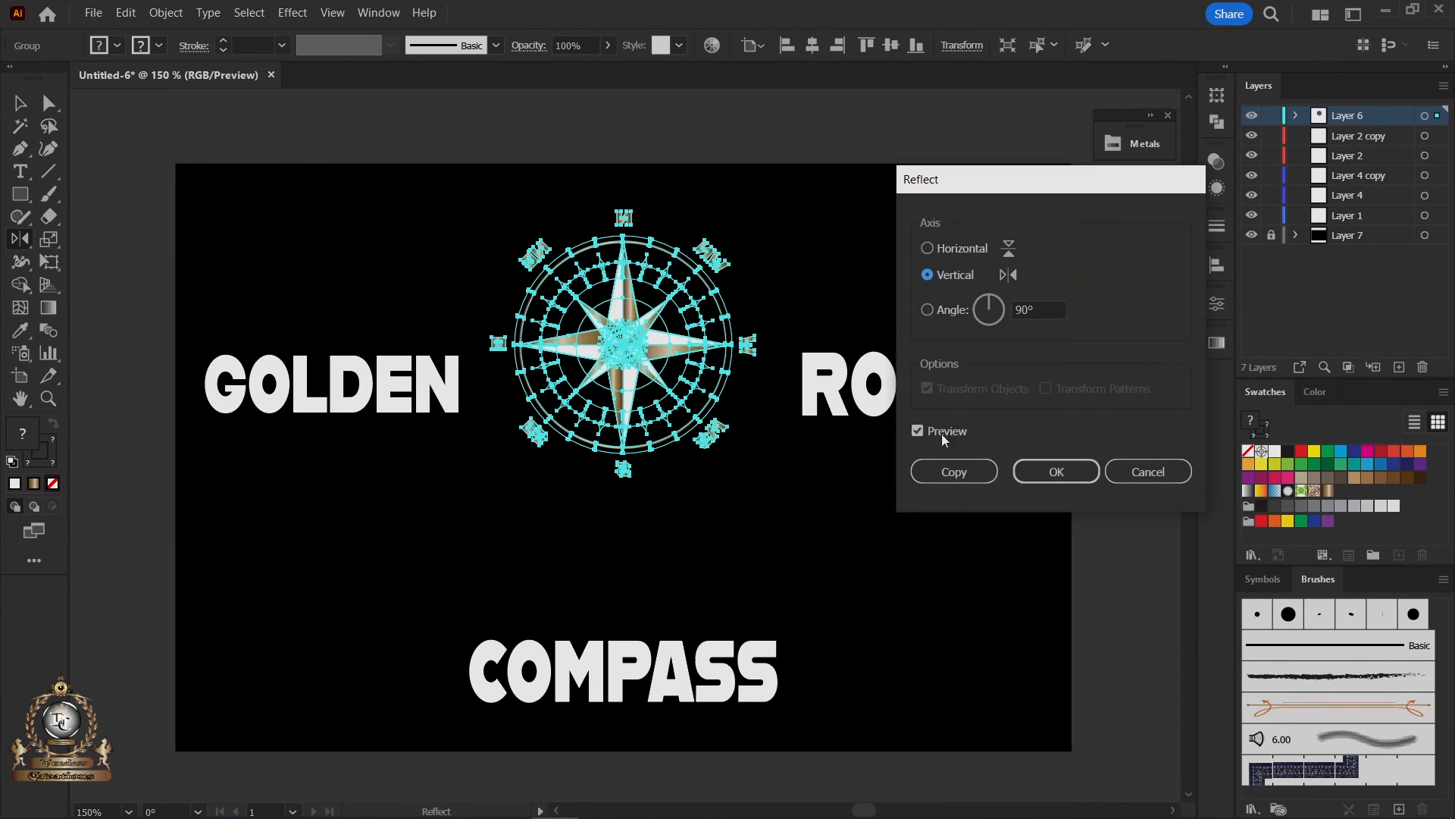
{"action": "left_click", "coordinate": [1028, 476]}
{"action": "left_click_drag", "start_coordinate": [965, 471], "coordinate": [944, 494]}
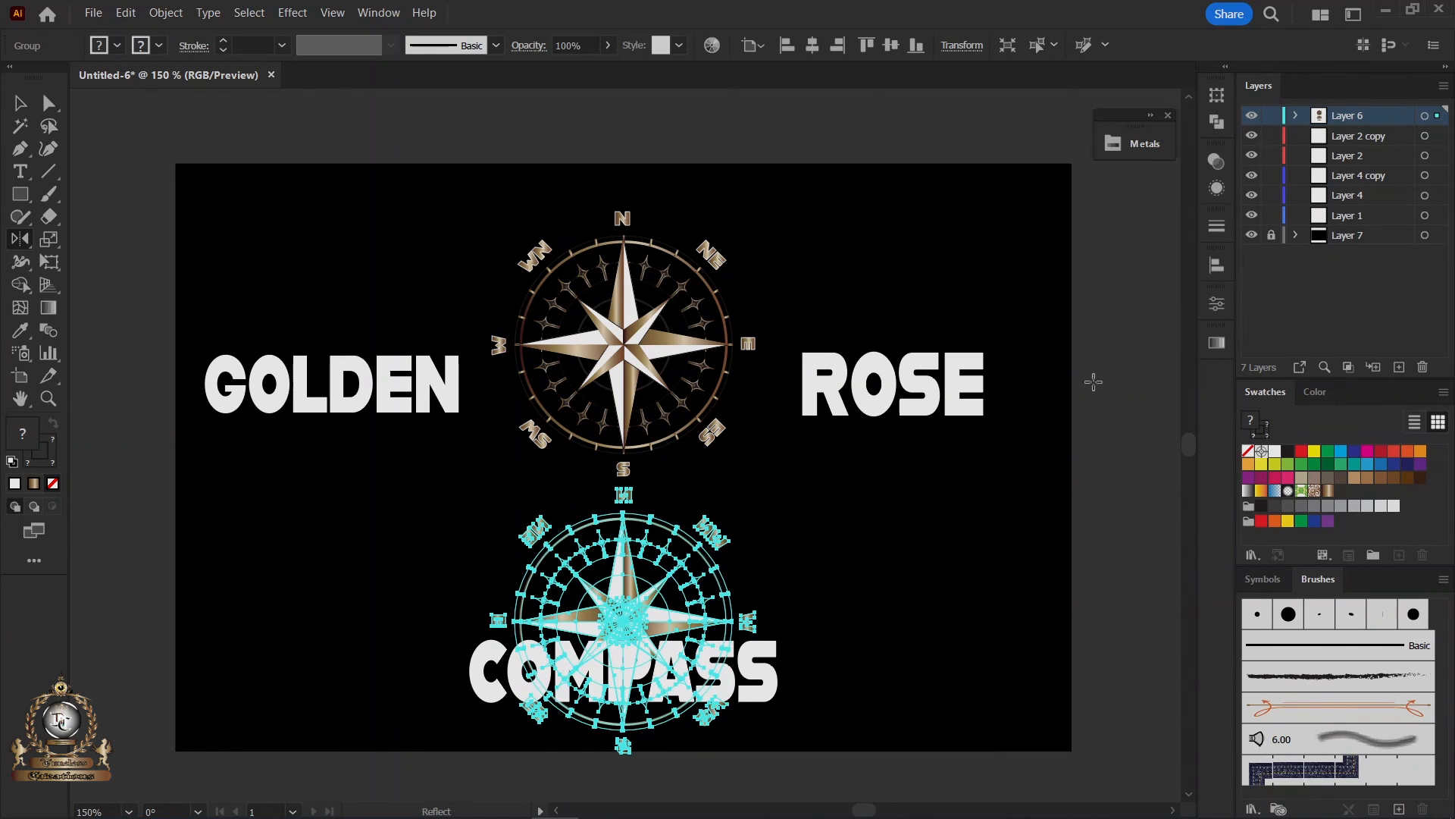
Try to flip the lower compass copy horizontally.
{"action": "left_click", "coordinate": [1218, 96]}
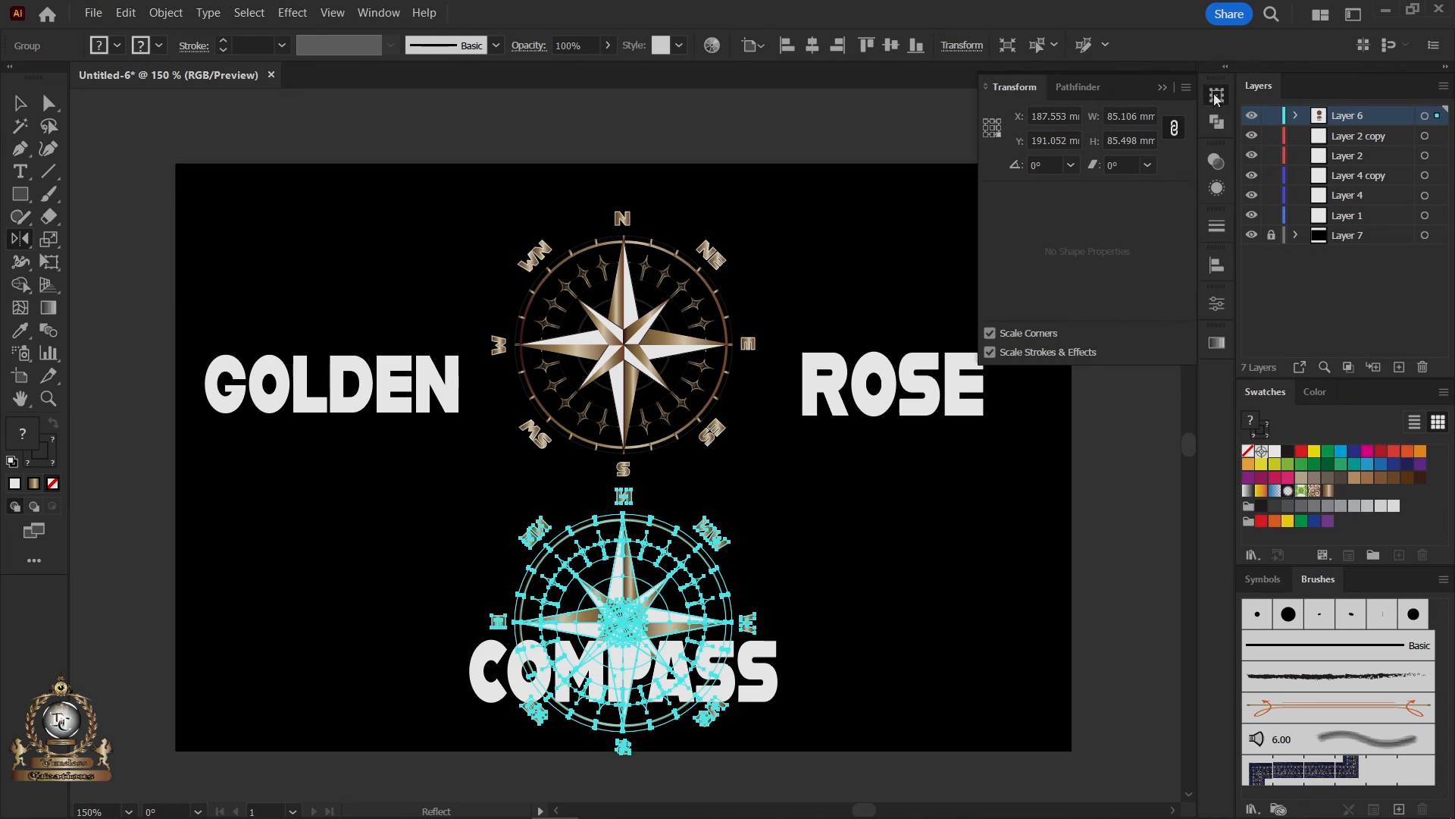
{"action": "left_click", "coordinate": [1187, 89]}
{"action": "left_click", "coordinate": [1236, 136]}
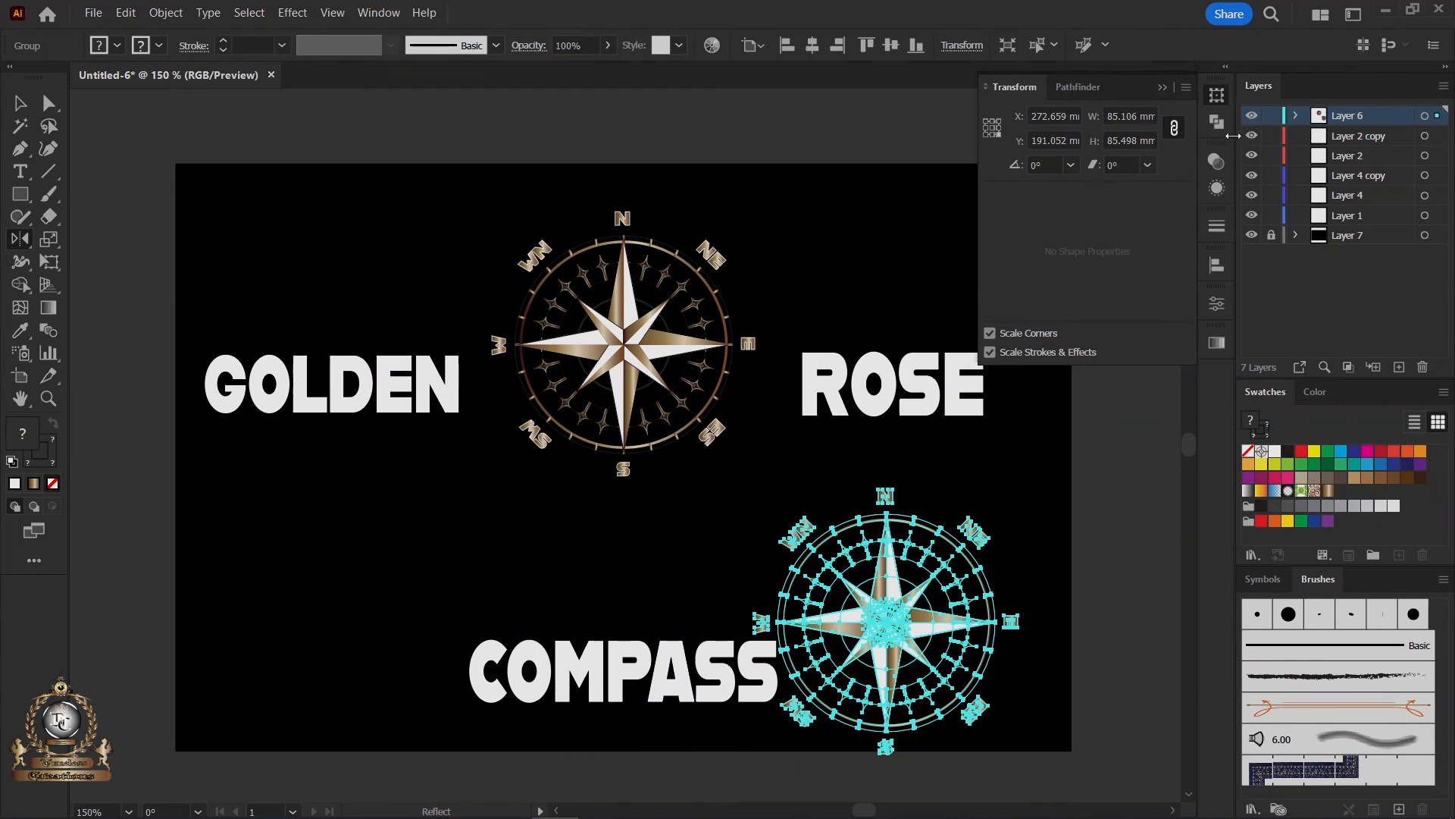
{"action": "key", "text": "ctrl+z"}
Flip the lower compass copy vertically and place it directly beneath the original compass rose, vertically aligned with it.
{"action": "left_click", "coordinate": [1187, 89]}
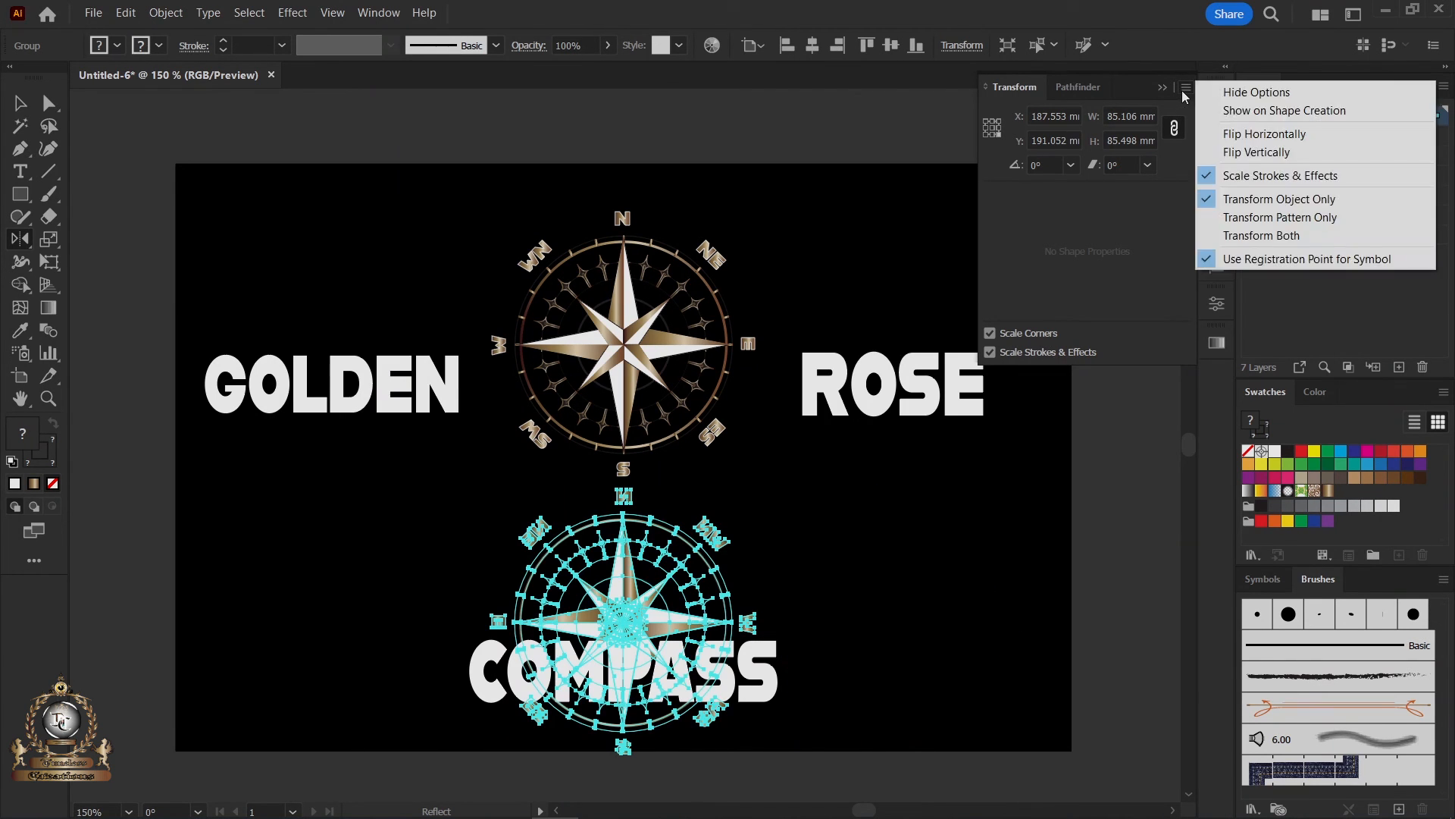
{"action": "left_click", "coordinate": [1236, 152]}
{"action": "key", "text": "Up"}
{"action": "key", "text": "Up"}
{"action": "key", "text": "Up"}
{"action": "key", "text": "Up"}
{"action": "key", "text": "Up"}
{"action": "key", "text": "Up"}
{"action": "key", "text": "Up"}
{"action": "key", "text": "Up"}
{"action": "key", "text": "Up"}
{"action": "key", "text": "Up"}
{"action": "key", "text": "Up"}
{"action": "key", "text": "Up"}
{"action": "key", "text": "Up"}
{"action": "key", "text": "Up"}
{"action": "key", "text": "Up"}
{"action": "key", "text": "Up"}
{"action": "key", "text": "Up"}
{"action": "key", "text": "Up"}
{"action": "key", "text": "Up"}
{"action": "key", "text": "Up"}
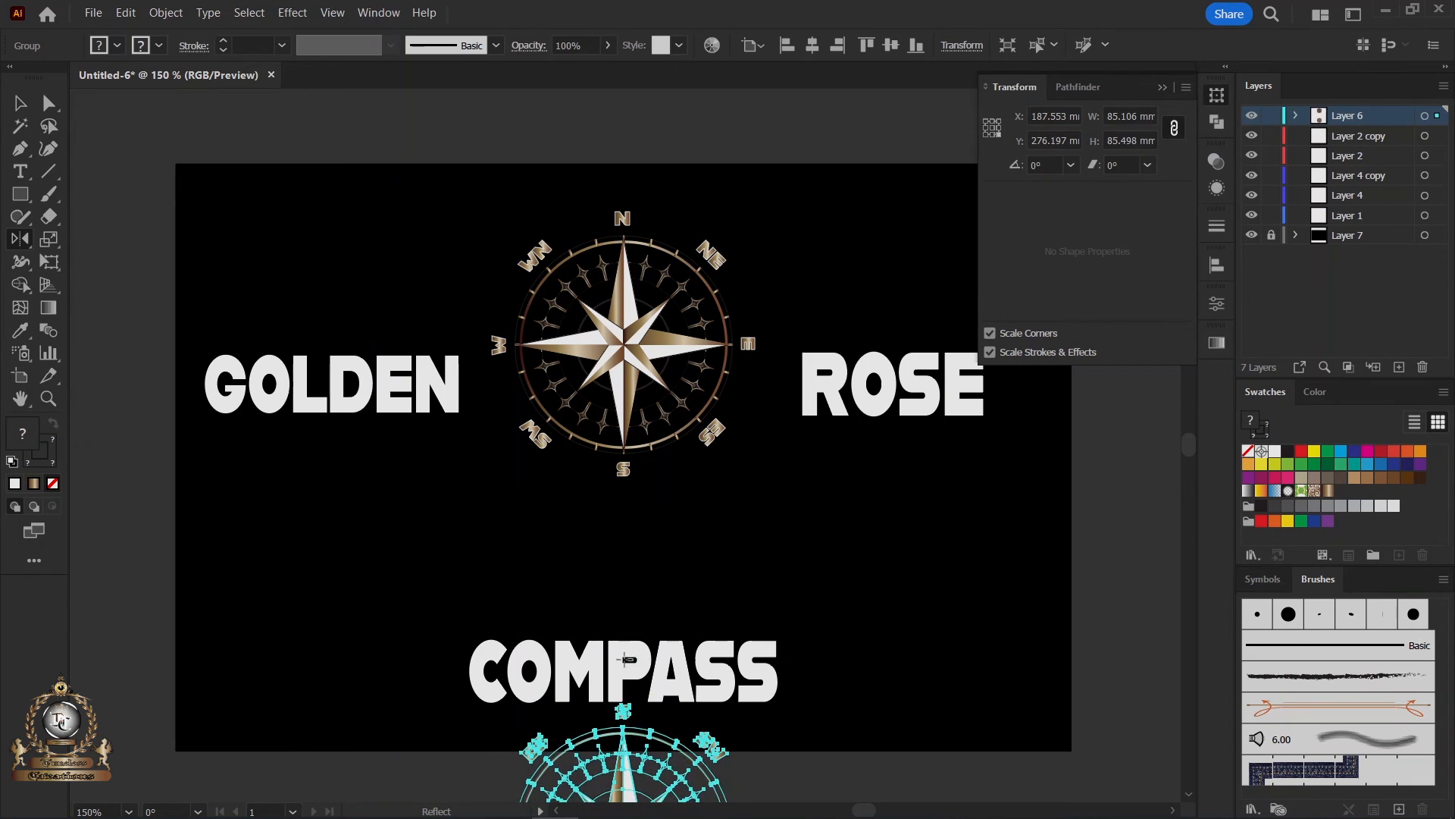
{"action": "left_click", "coordinate": [20, 104]}
{"action": "left_click_drag", "start_coordinate": [611, 793], "coordinate": [620, 611]}
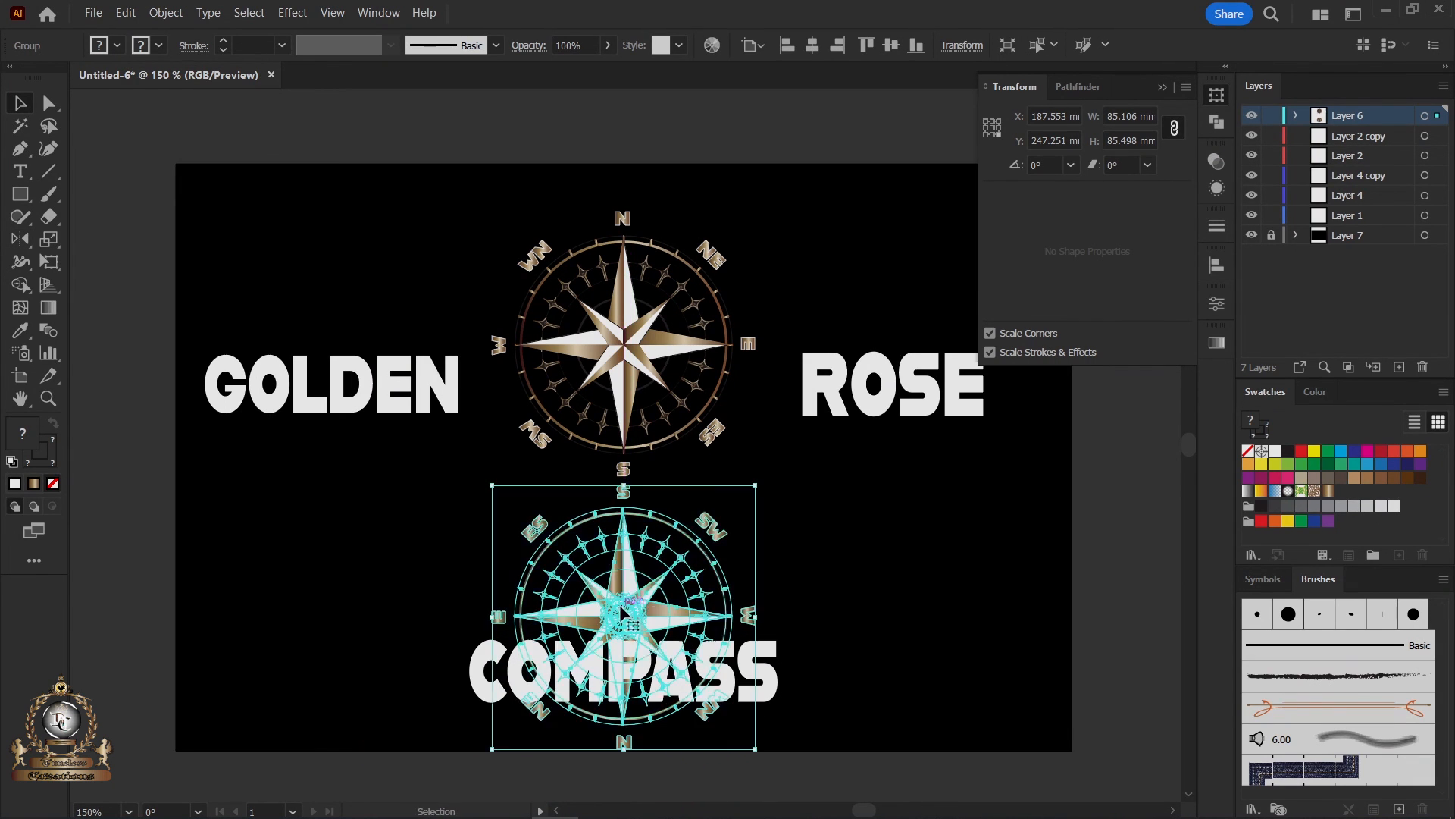
Move the COMPASS word off the reflected compass to the area beneath the GOLDEN word.
{"action": "left_click", "coordinate": [849, 618]}
{"action": "left_click_drag", "start_coordinate": [773, 677], "coordinate": [455, 558]}
{"action": "left_click", "coordinate": [1289, 453]}
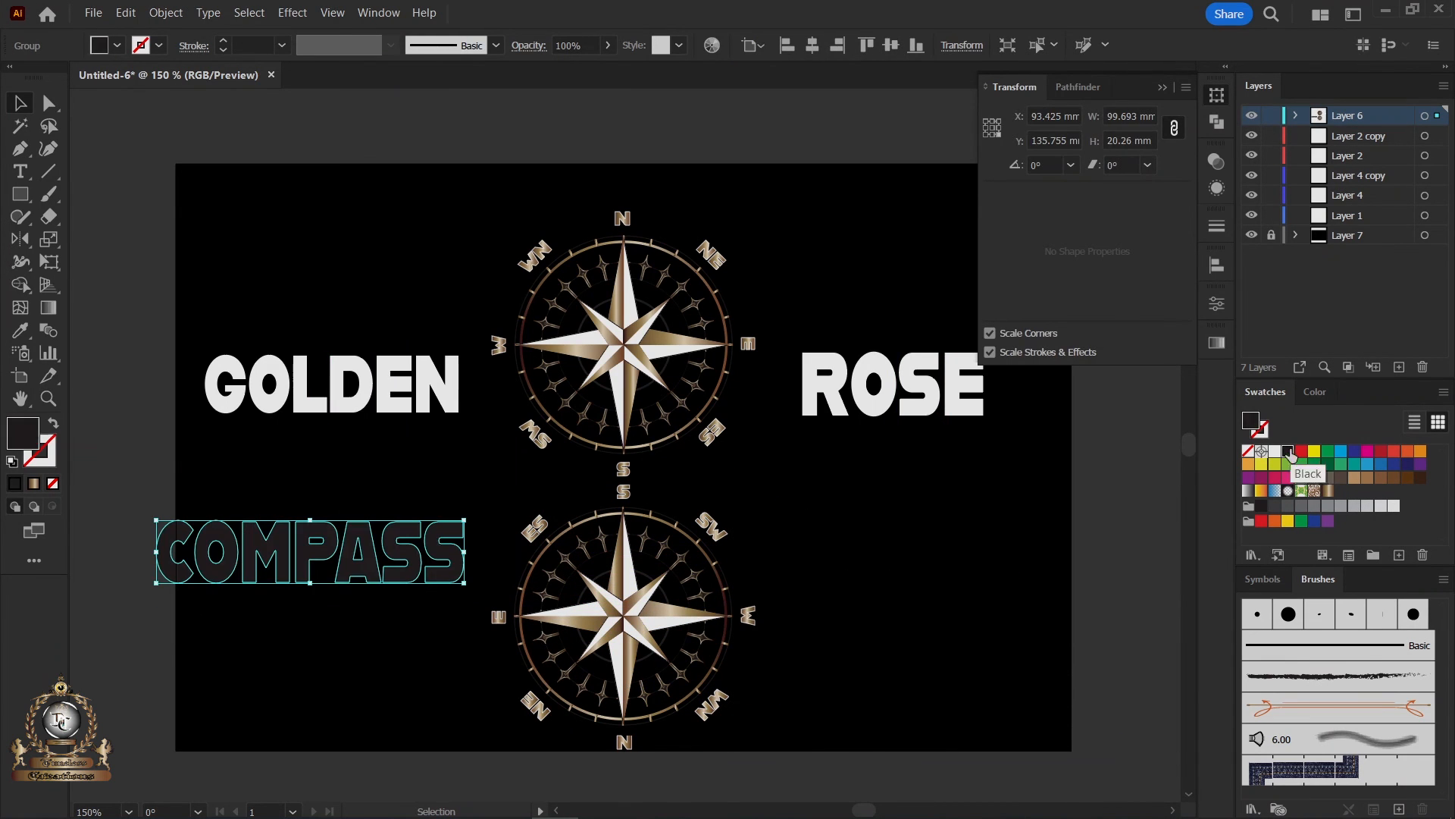
{"action": "key", "text": "ctrl+z"}
Draw a pure black (000000) rectangle about 95 mm wide and 85 mm high covering the reflected compass.
{"action": "left_click", "coordinate": [919, 585]}
{"action": "left_click", "coordinate": [1290, 453]}
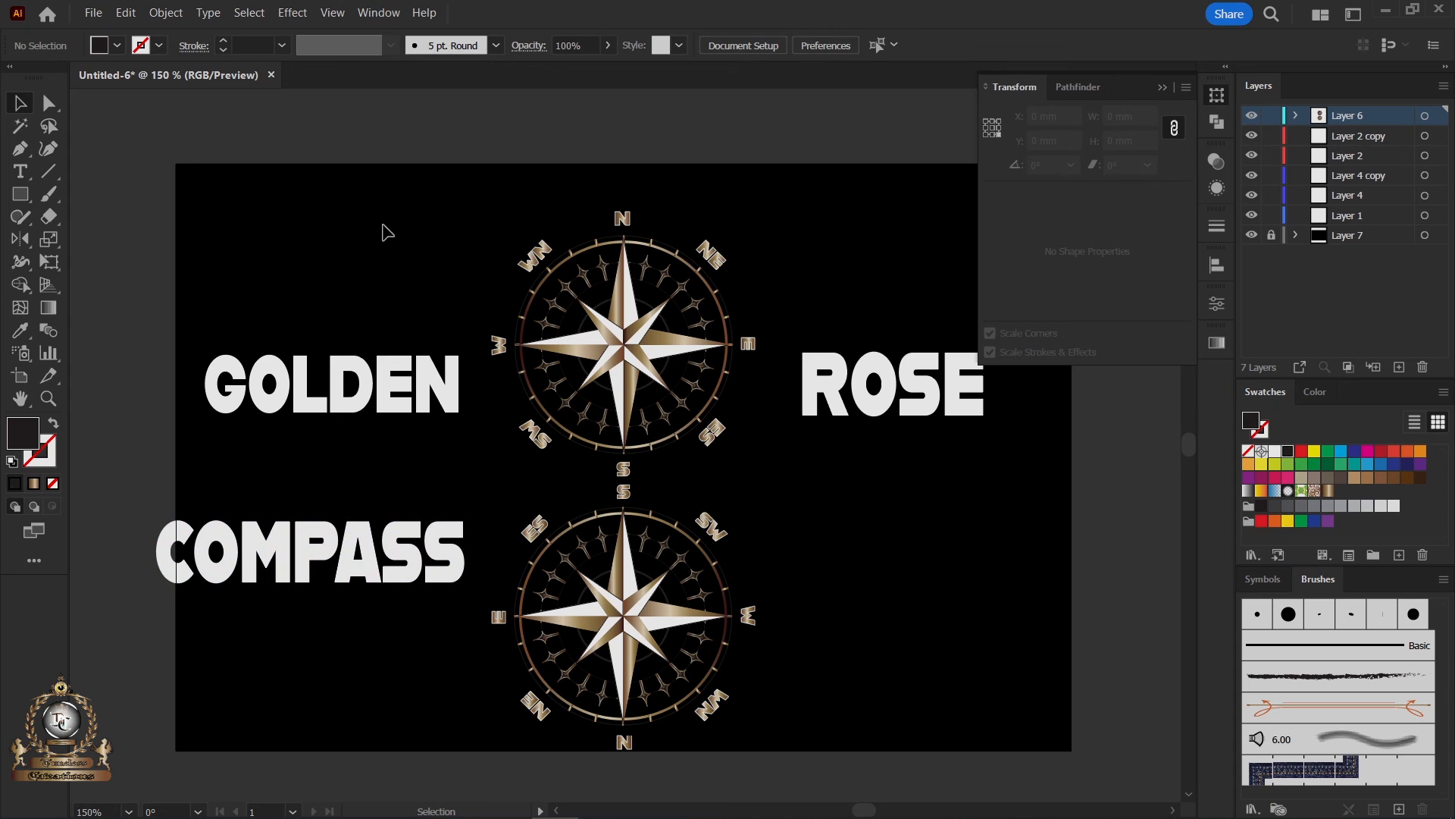
{"action": "left_click", "coordinate": [20, 195]}
{"action": "left_click", "coordinate": [1321, 392]}
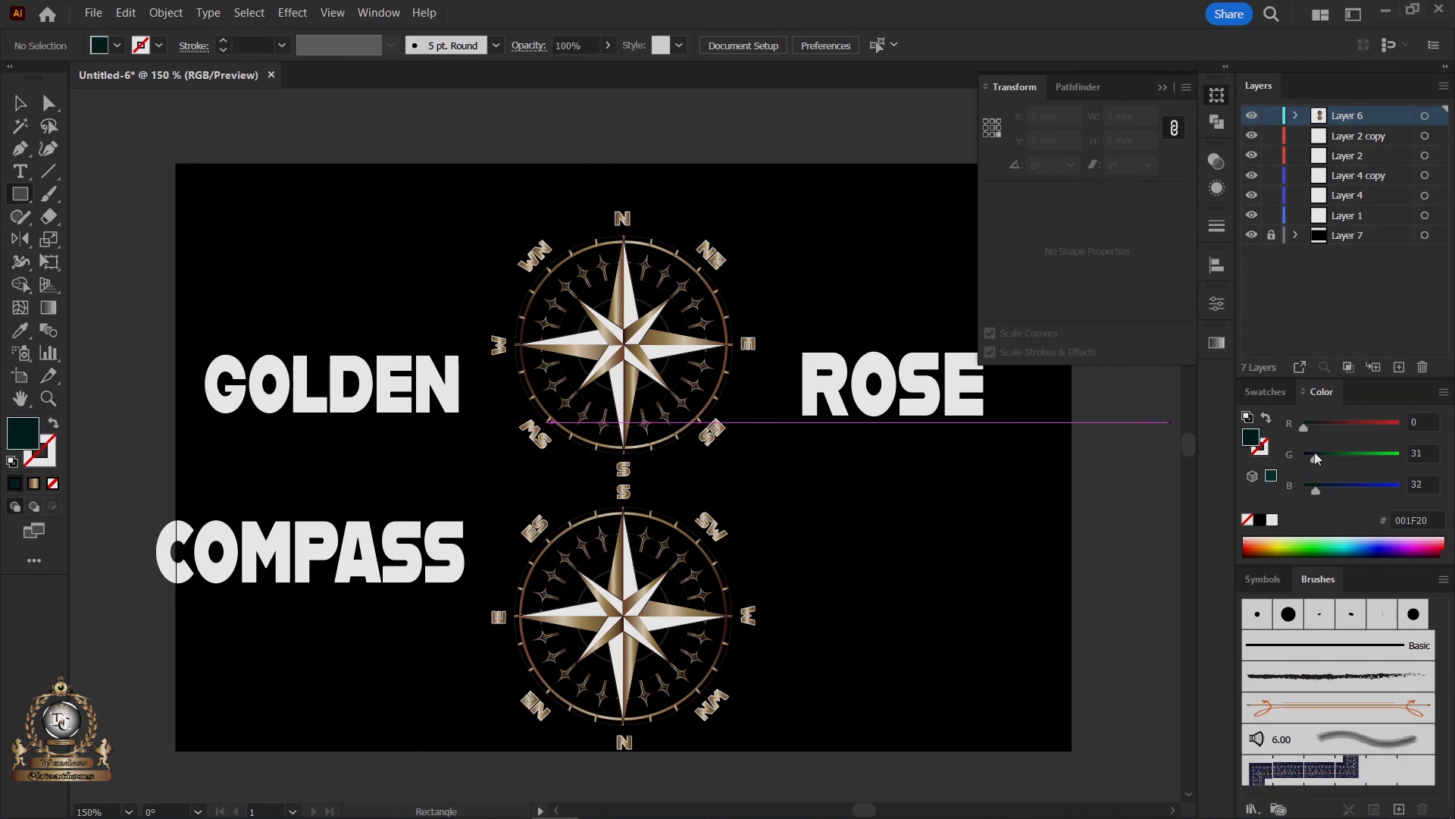
{"action": "left_click_drag", "start_coordinate": [1315, 453], "coordinate": [1304, 454]}
{"action": "left_click_drag", "start_coordinate": [1315, 490], "coordinate": [1303, 489]}
{"action": "left_click_drag", "start_coordinate": [479, 498], "coordinate": [771, 750]}
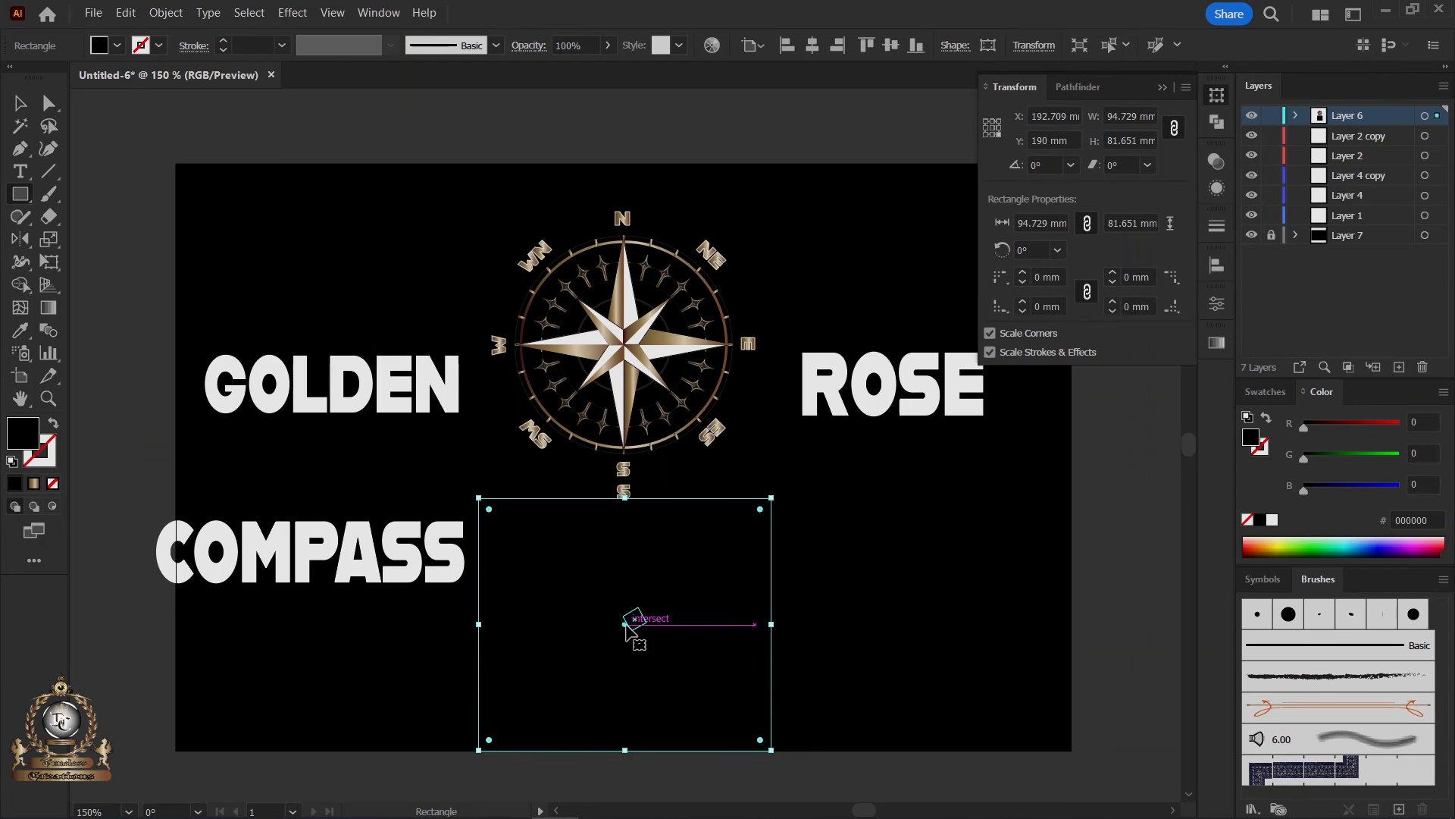
{"action": "left_click_drag", "start_coordinate": [625, 624], "coordinate": [625, 611]}
{"action": "left_click_drag", "start_coordinate": [624, 736], "coordinate": [625, 748]}
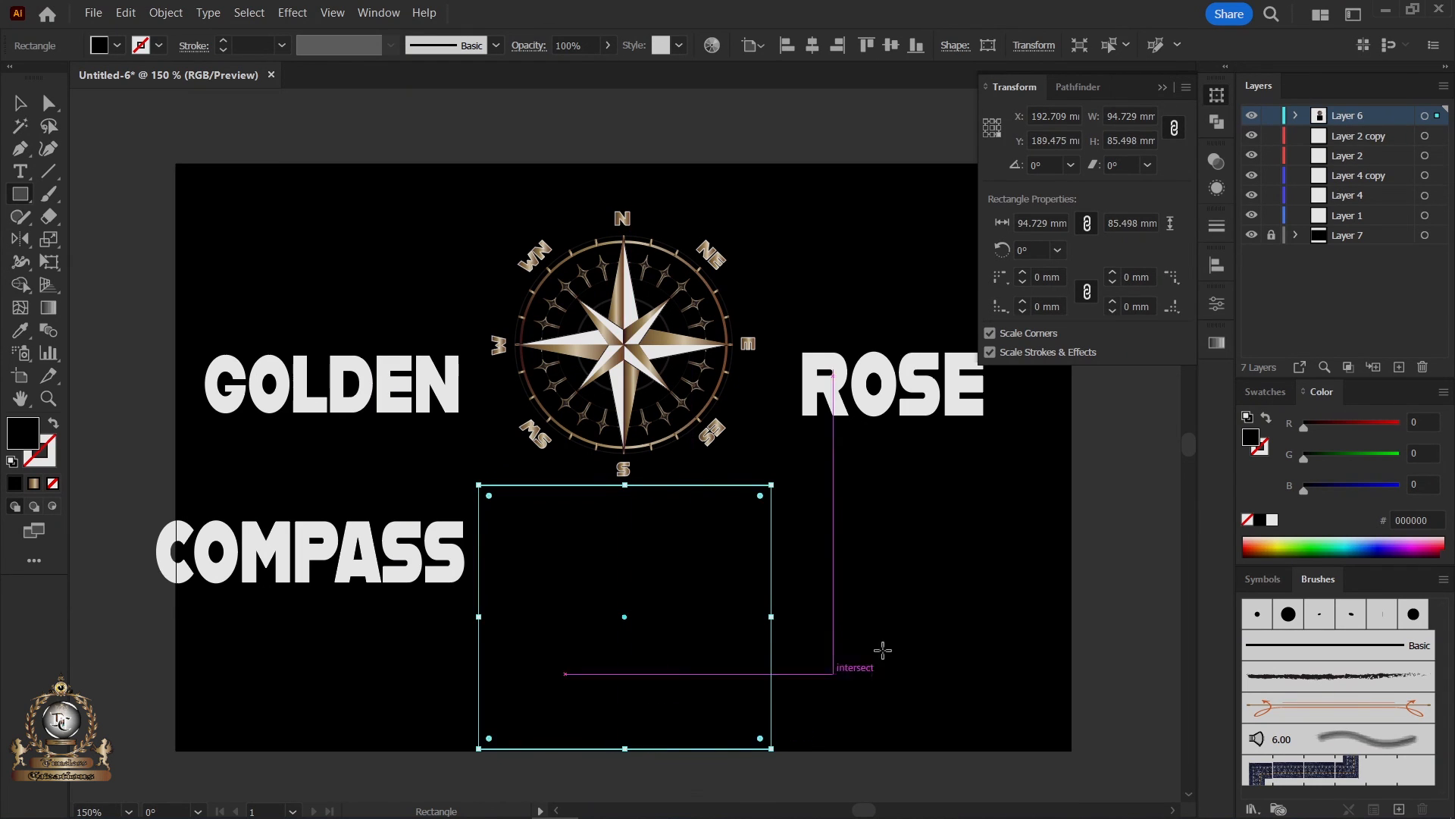
Fill the rectangle with a white-to-black linear gradient running downward at -90° from its top edge over its upper third.
{"action": "left_click", "coordinate": [1217, 343]}
{"action": "left_click", "coordinate": [1019, 369]}
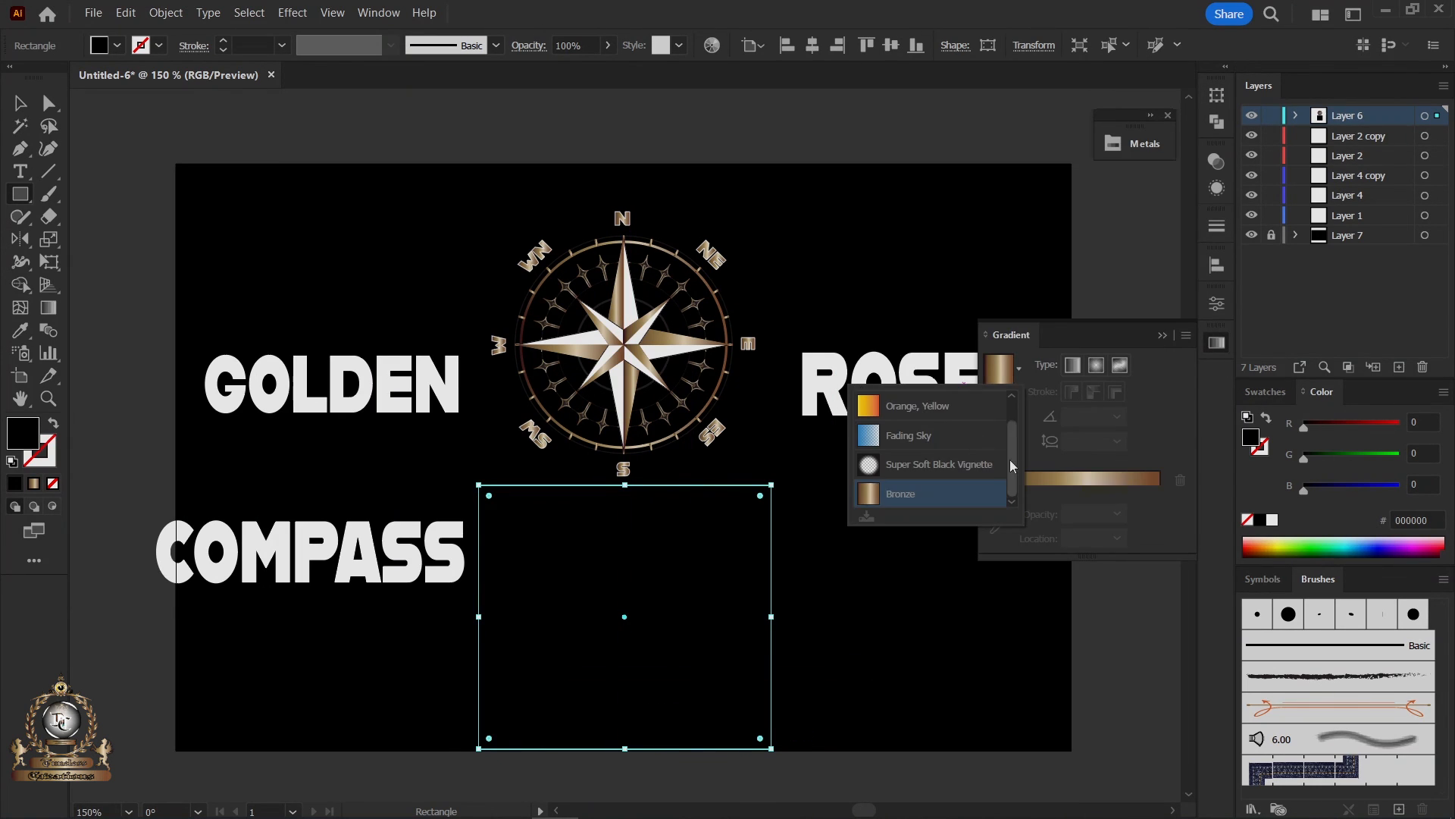
{"action": "scroll", "coordinate": [1013, 466], "scroll_direction": "up", "scroll_amount": 1}
{"action": "left_click", "coordinate": [902, 406]}
{"action": "left_click", "coordinate": [48, 307]}
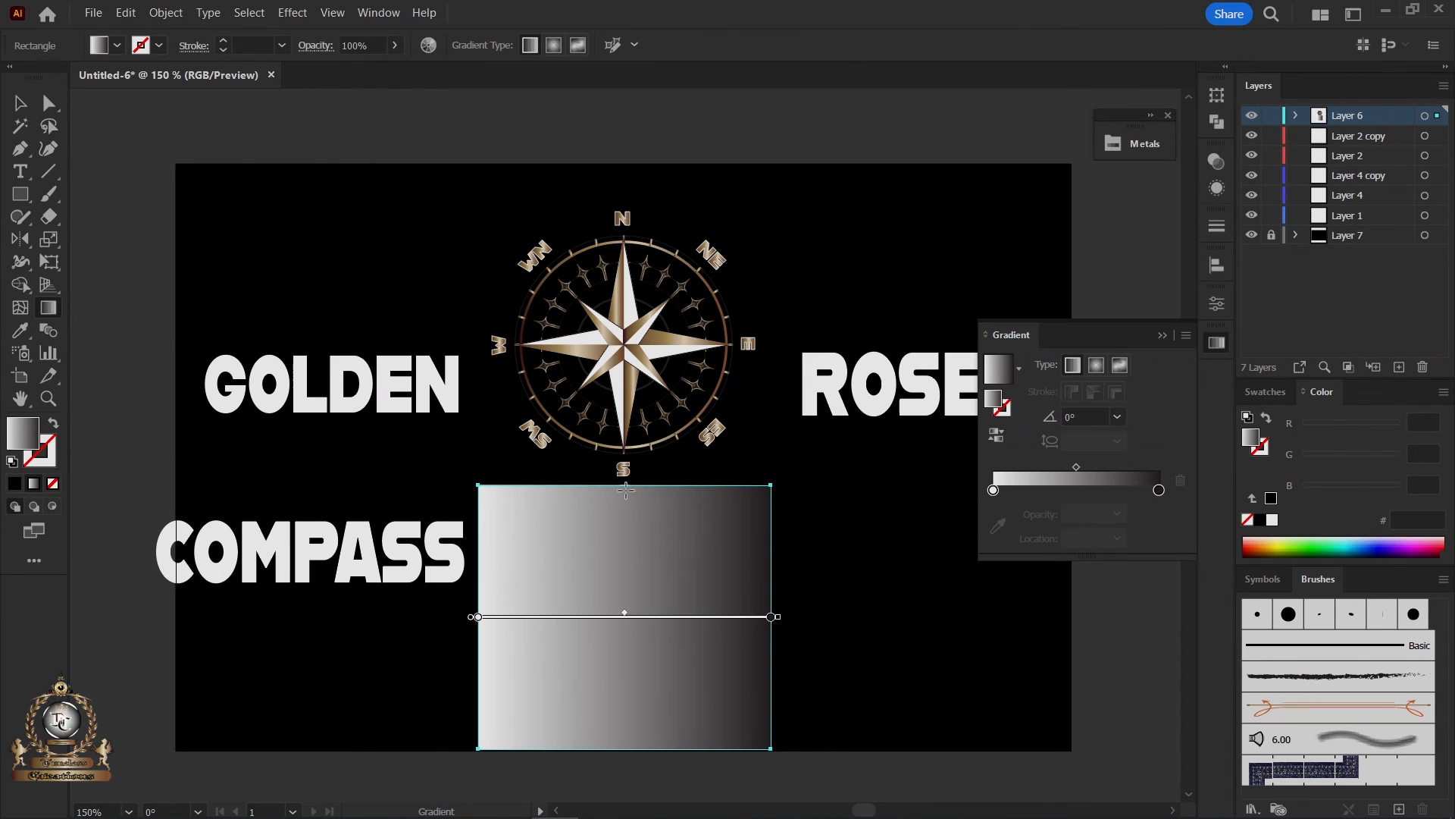
{"action": "left_click_drag", "start_coordinate": [626, 489], "coordinate": [624, 570]}
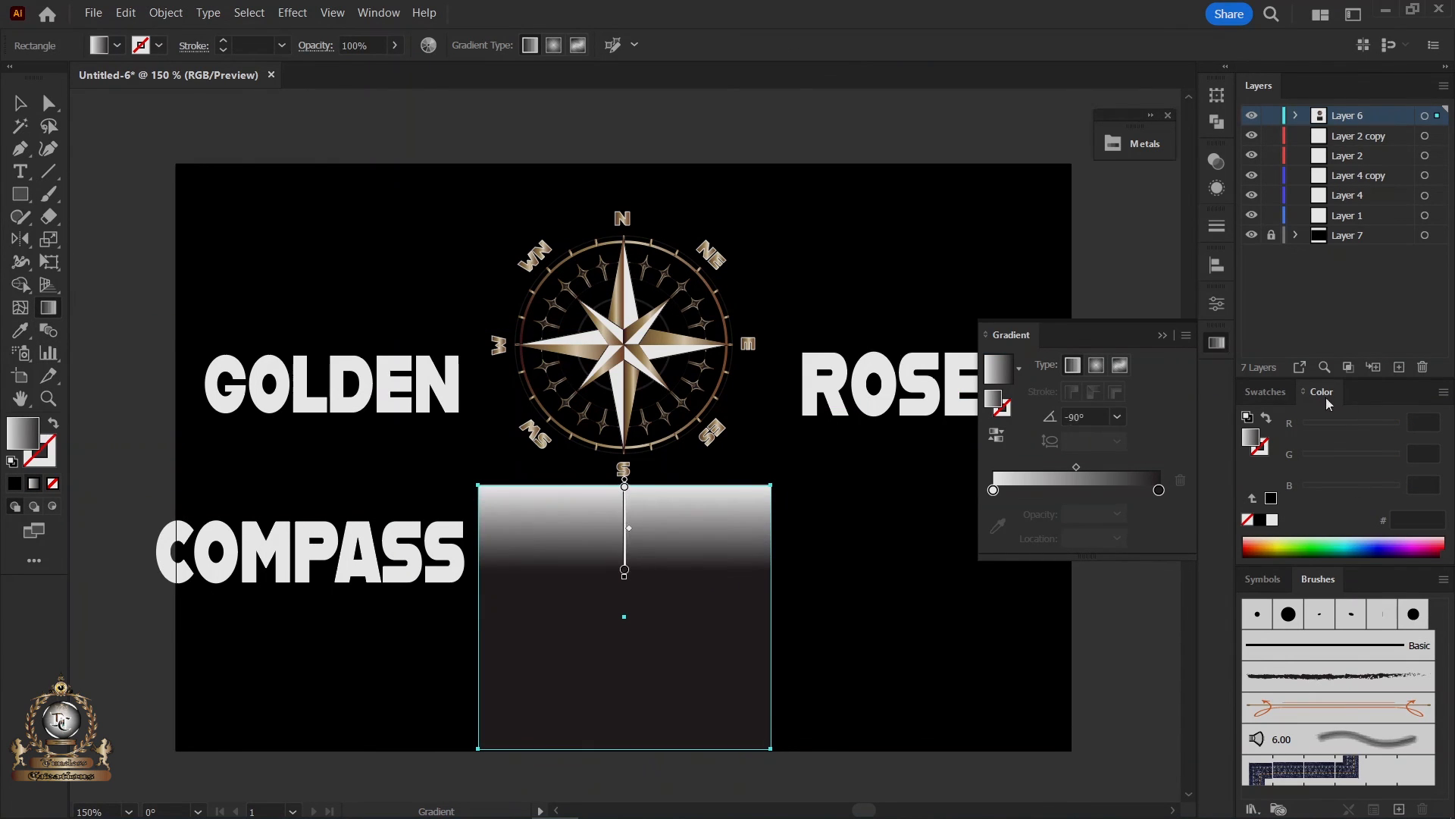
Set the gradient's dark end stop to pure black (000000) and its location to about 86%.
{"action": "left_click", "coordinate": [1159, 491]}
{"action": "left_click_drag", "start_coordinate": [1315, 426], "coordinate": [1295, 429]}
{"action": "left_click_drag", "start_coordinate": [1315, 458], "coordinate": [1292, 492]}
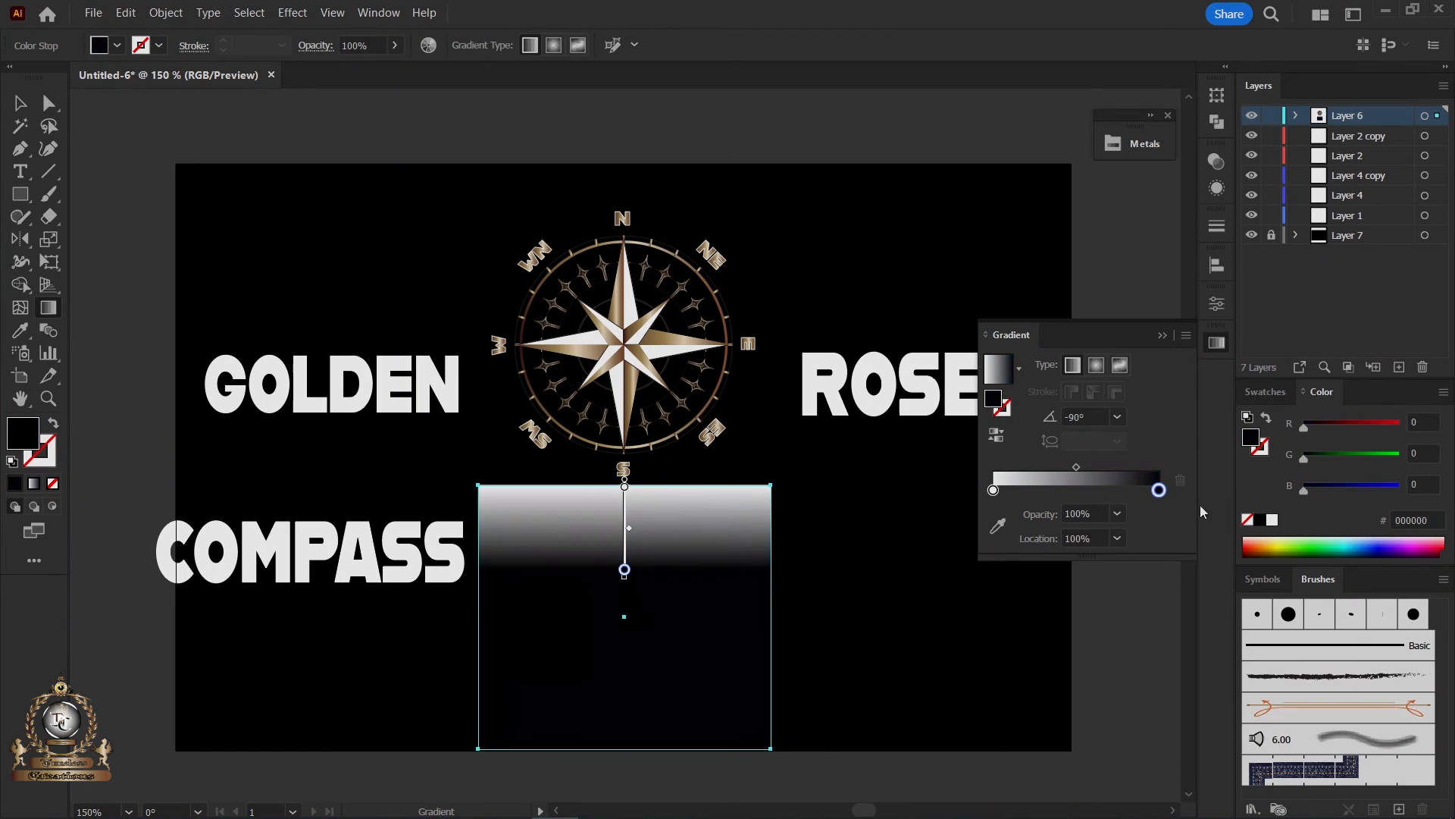
{"action": "left_click_drag", "start_coordinate": [615, 571], "coordinate": [623, 561]}
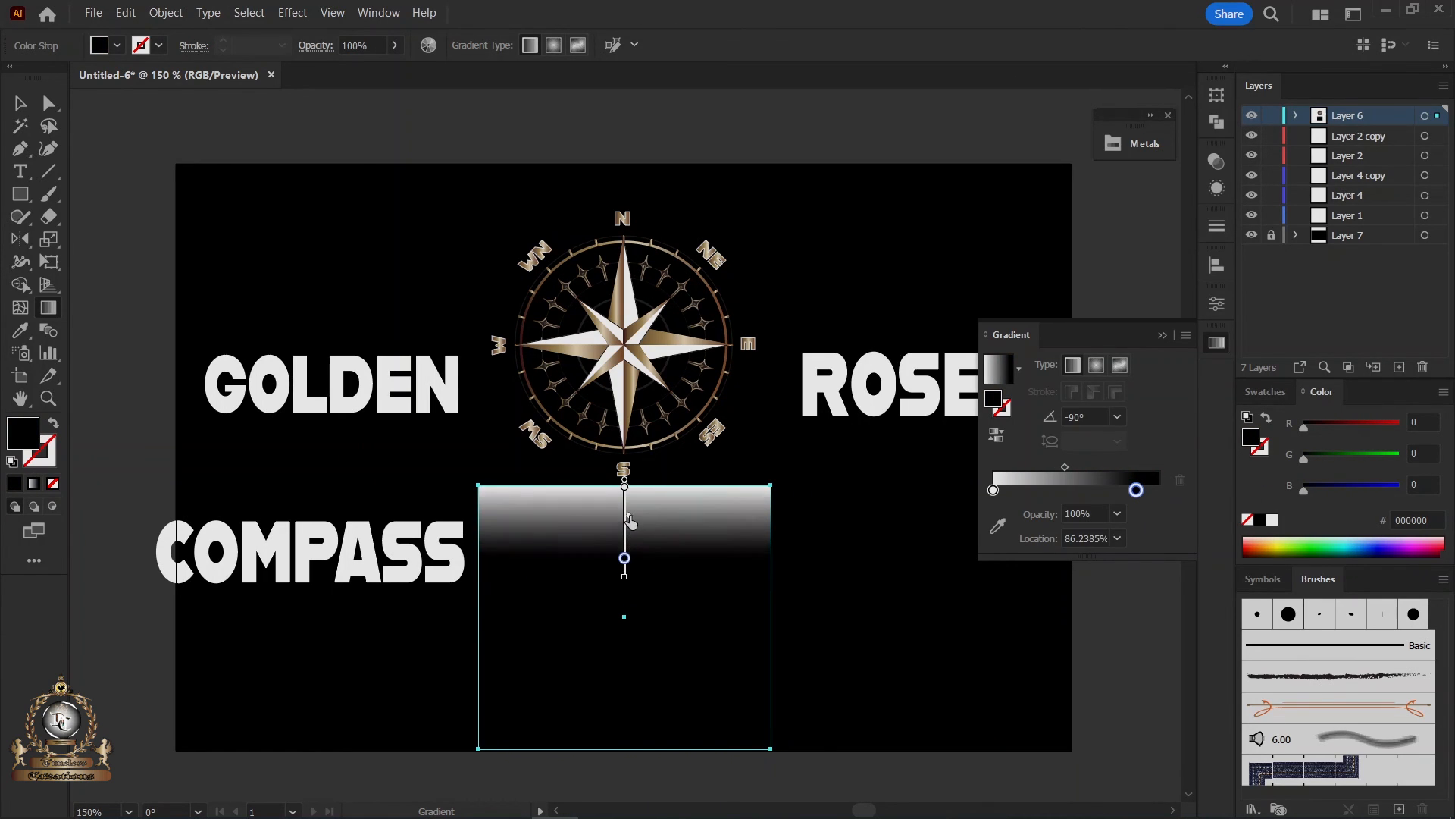
Make an opacity mask on the reflected compass from the gradient rectangle.
{"action": "key", "text": "v"}
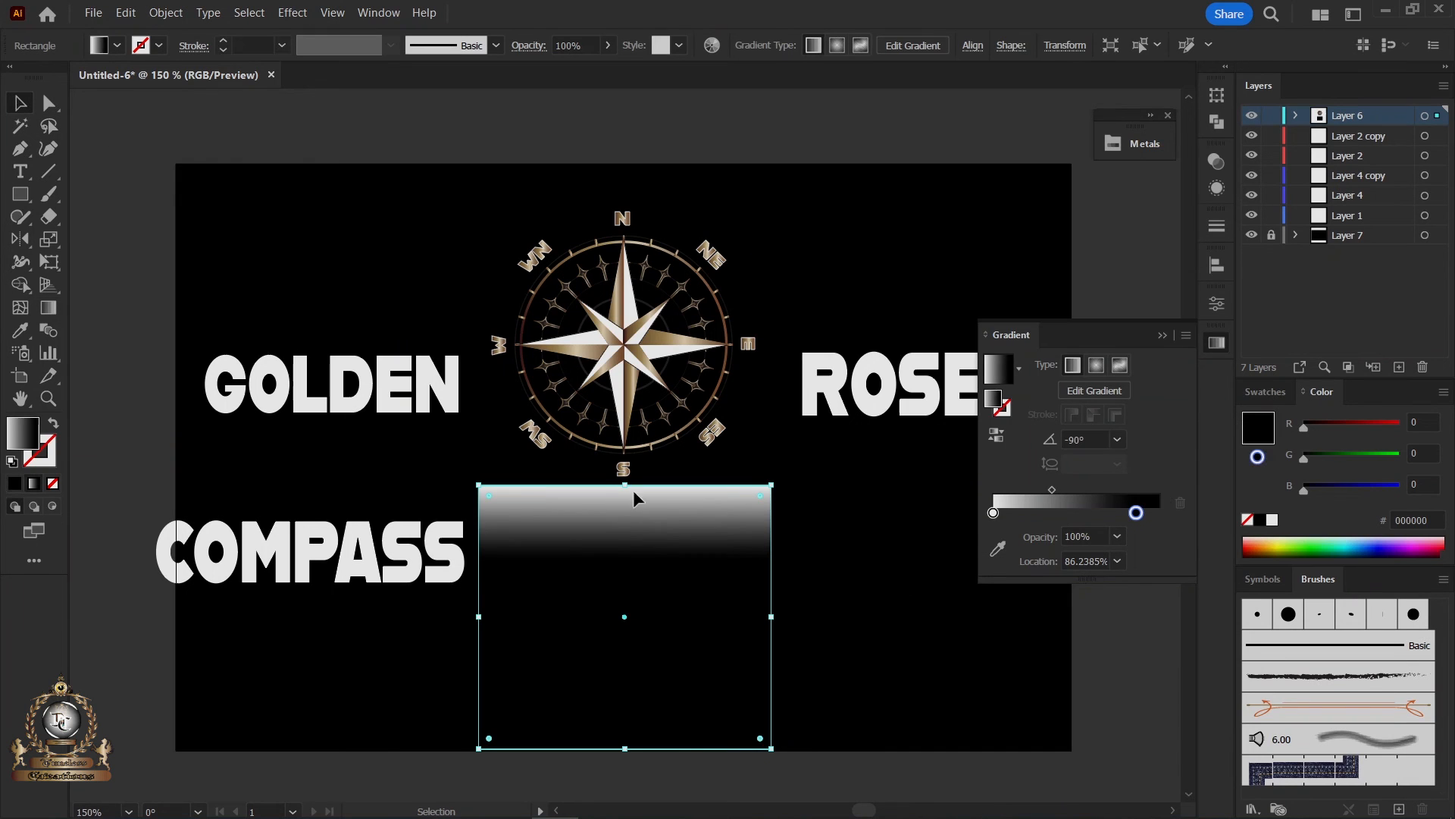
{"action": "key", "text": "ctrl+alt+2"}
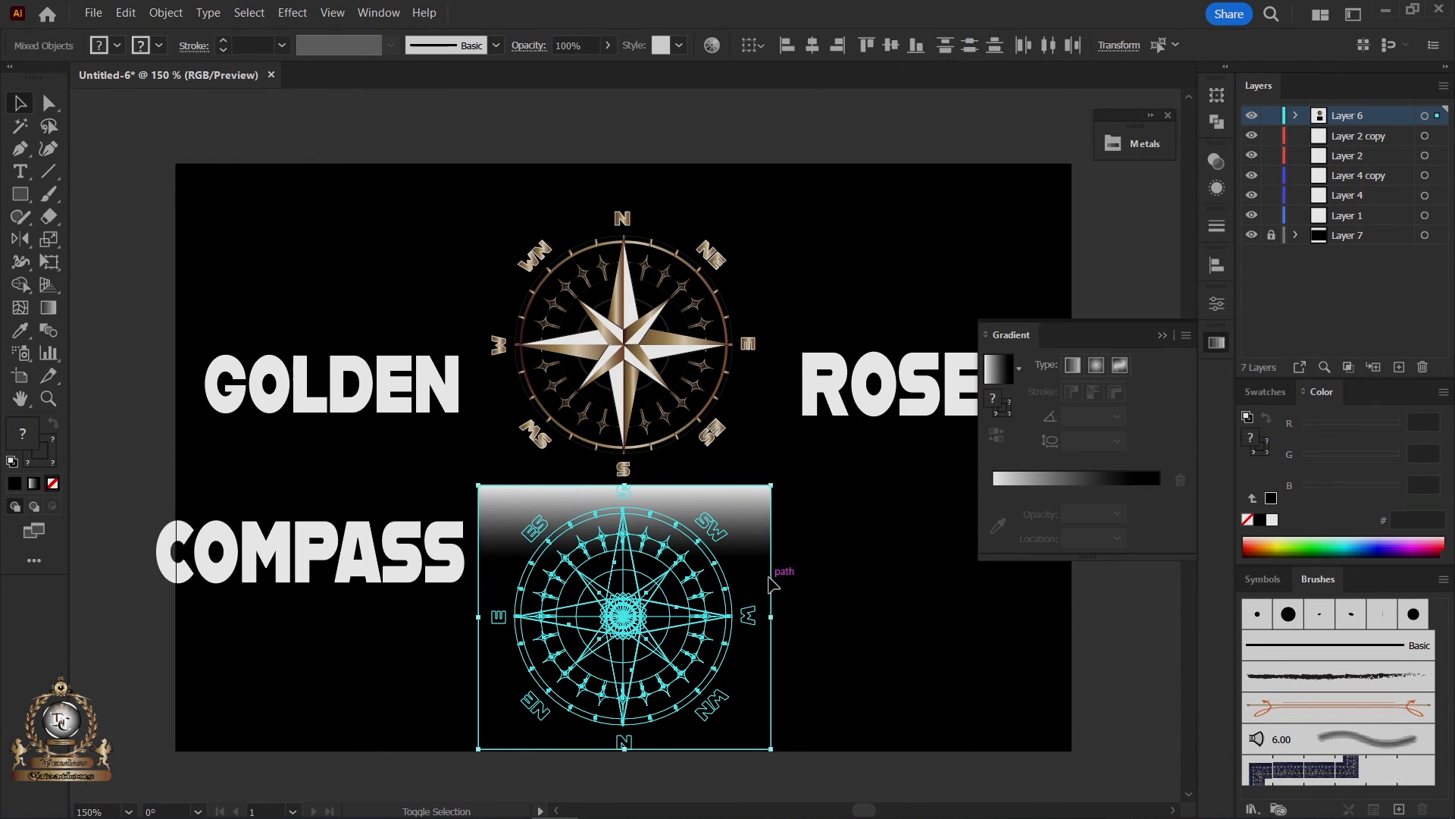
{"action": "left_click", "coordinate": [1216, 162]}
{"action": "left_click", "coordinate": [1152, 212]}
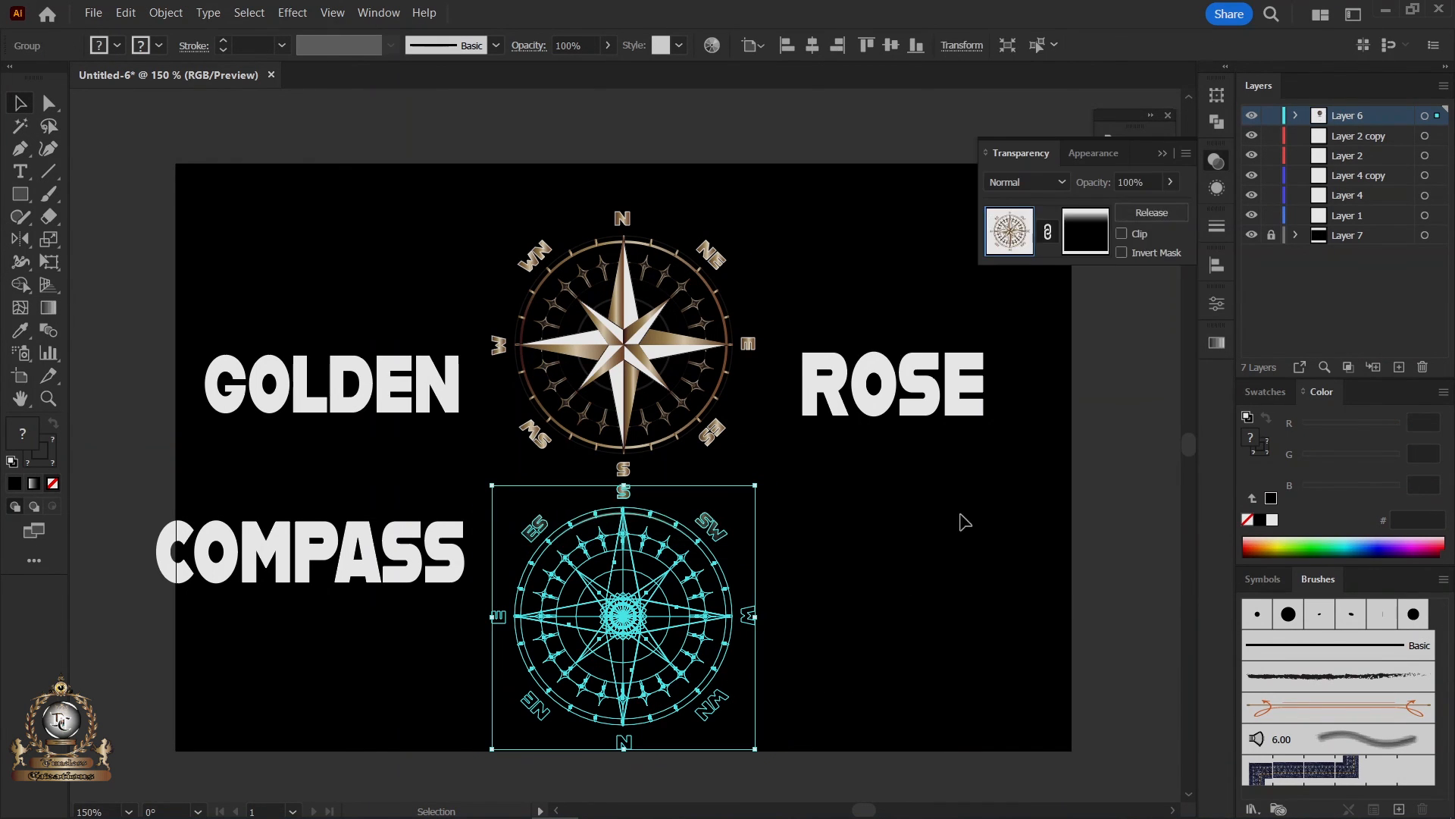
{"action": "left_click", "coordinate": [962, 513]}
Move the COMPASS word beneath the faded reflection and fill GOLDEN, COMPASS and ROSE with the bronze metal gradient.
{"action": "left_click_drag", "start_coordinate": [328, 561], "coordinate": [630, 625]}
{"action": "left_click", "coordinate": [897, 390], "text": "shift"}
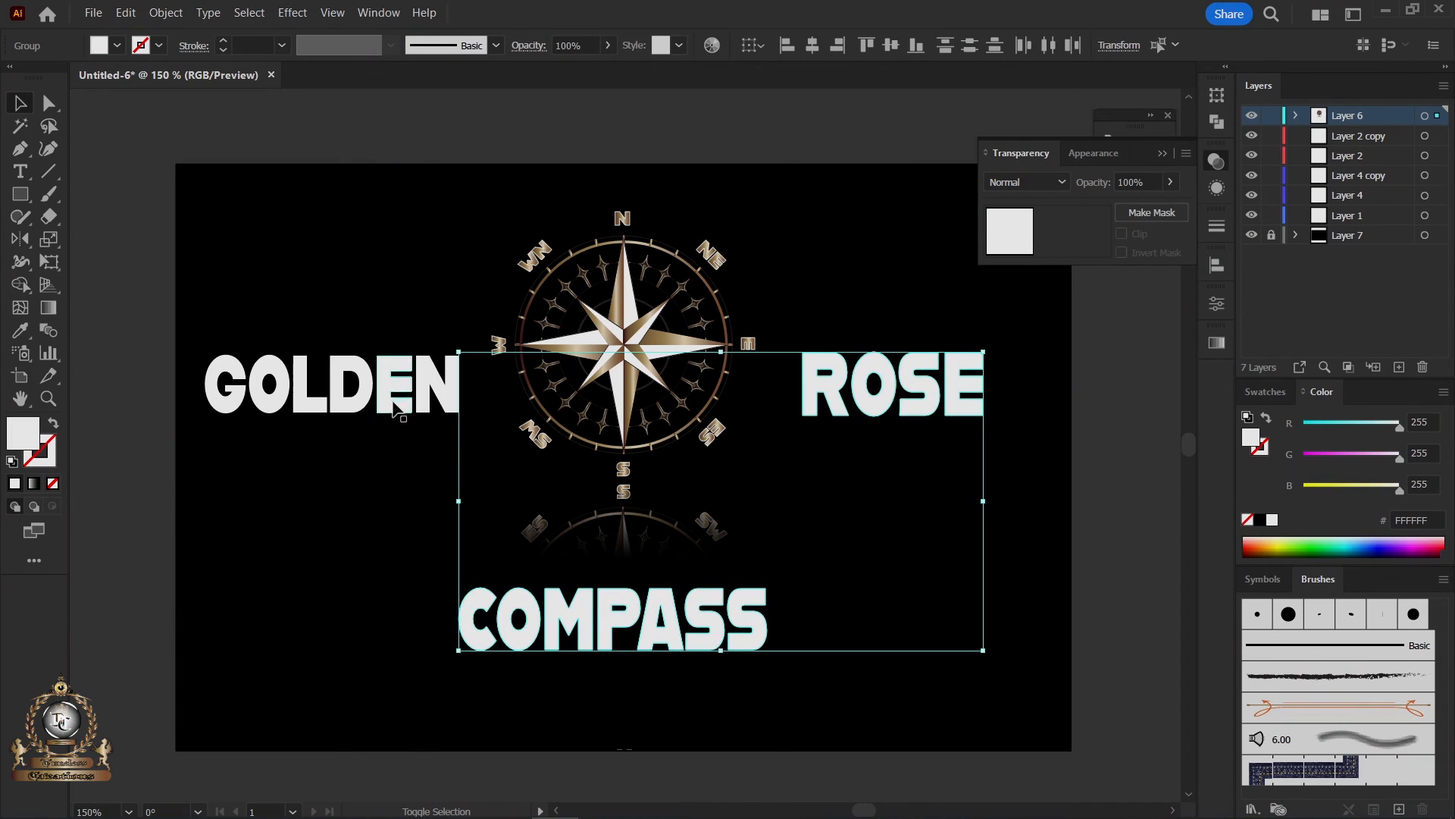
{"action": "left_click", "coordinate": [389, 402], "text": "shift"}
{"action": "left_click", "coordinate": [1216, 341]}
{"action": "left_click", "coordinate": [1019, 370]}
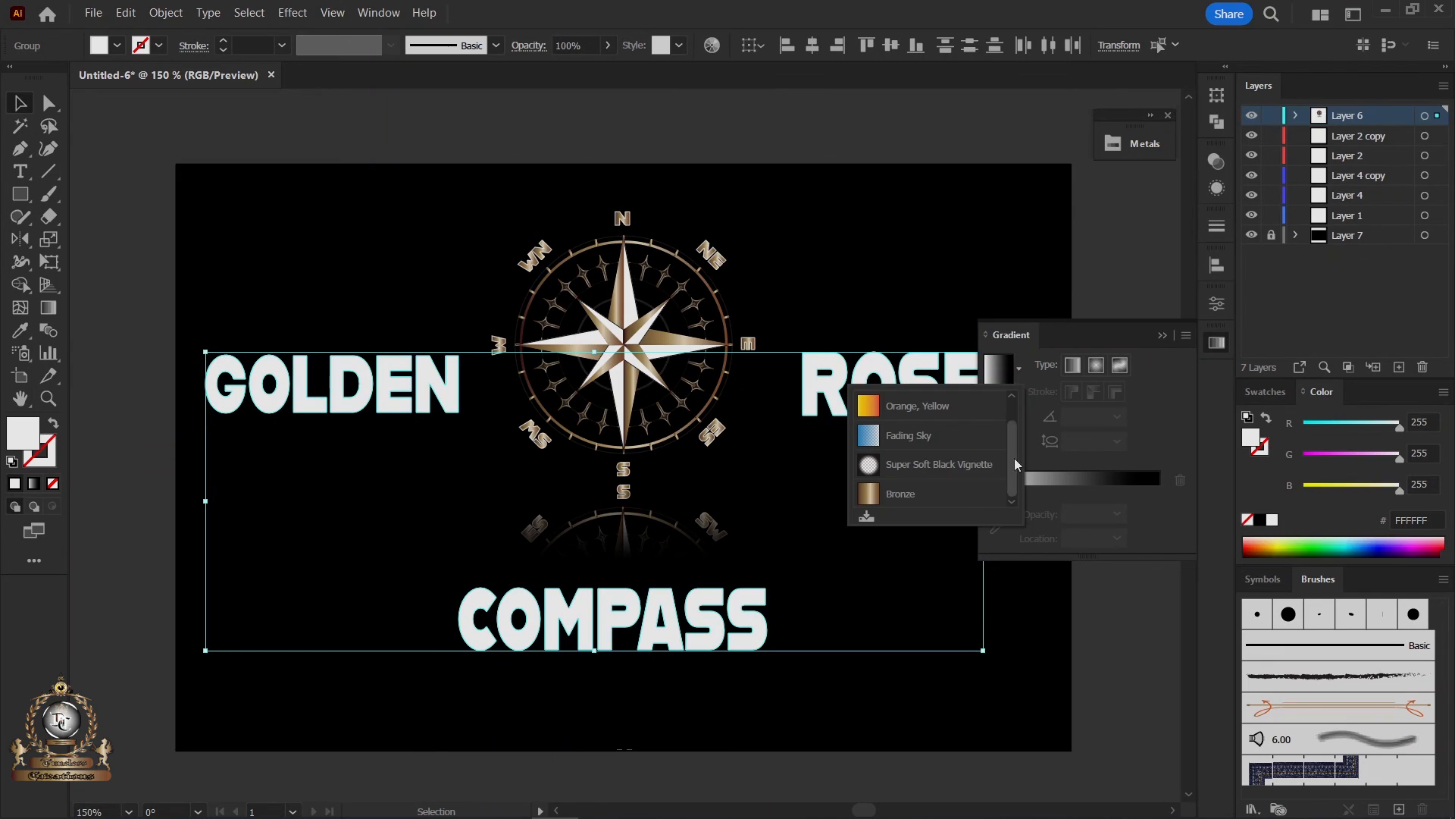
{"action": "scroll", "coordinate": [910, 440], "scroll_direction": "up", "scroll_amount": 1}
{"action": "left_click", "coordinate": [883, 409]}
{"action": "left_click", "coordinate": [1144, 143]}
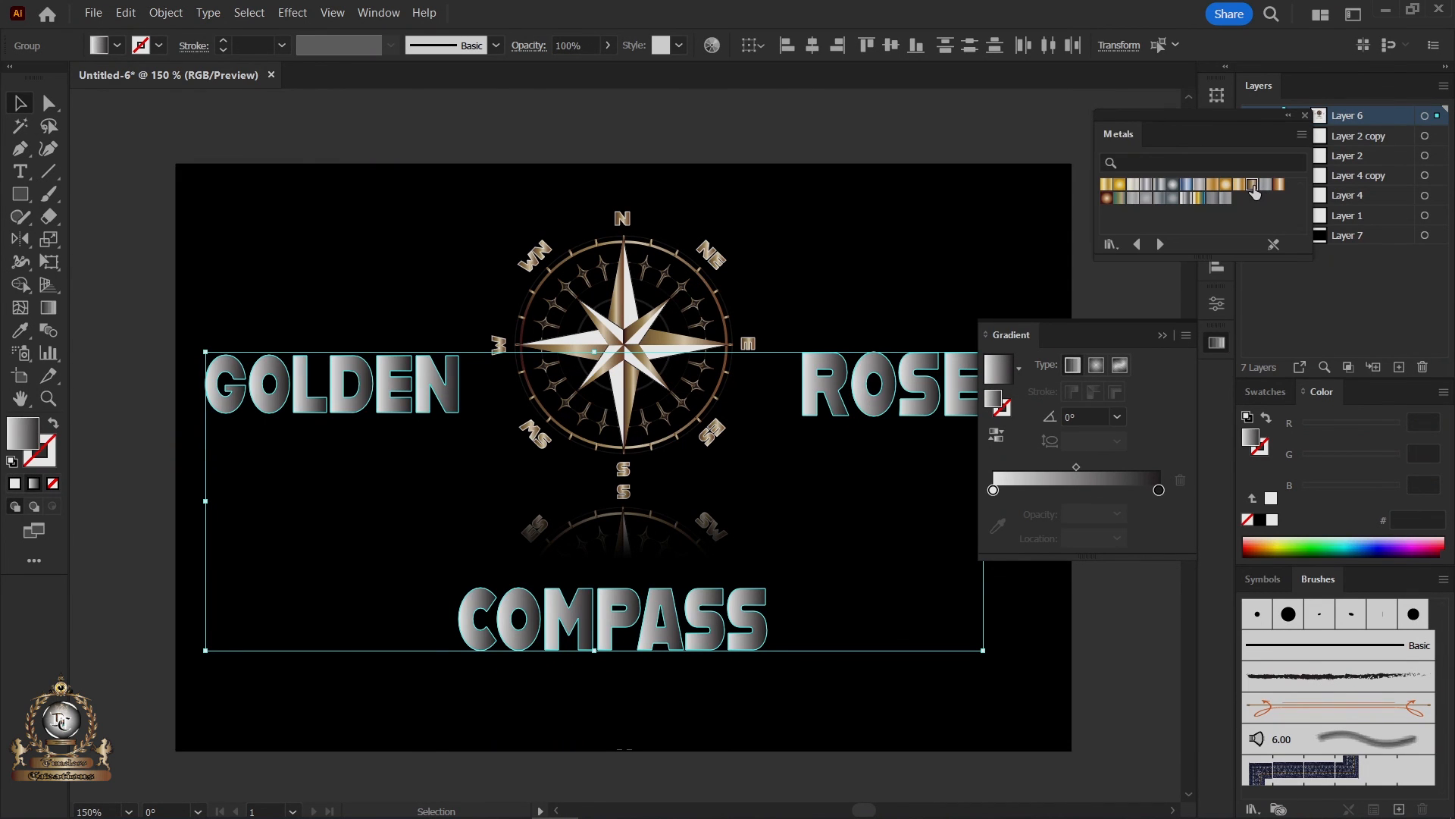
{"action": "left_click", "coordinate": [1252, 185]}
{"action": "left_click", "coordinate": [732, 302]}
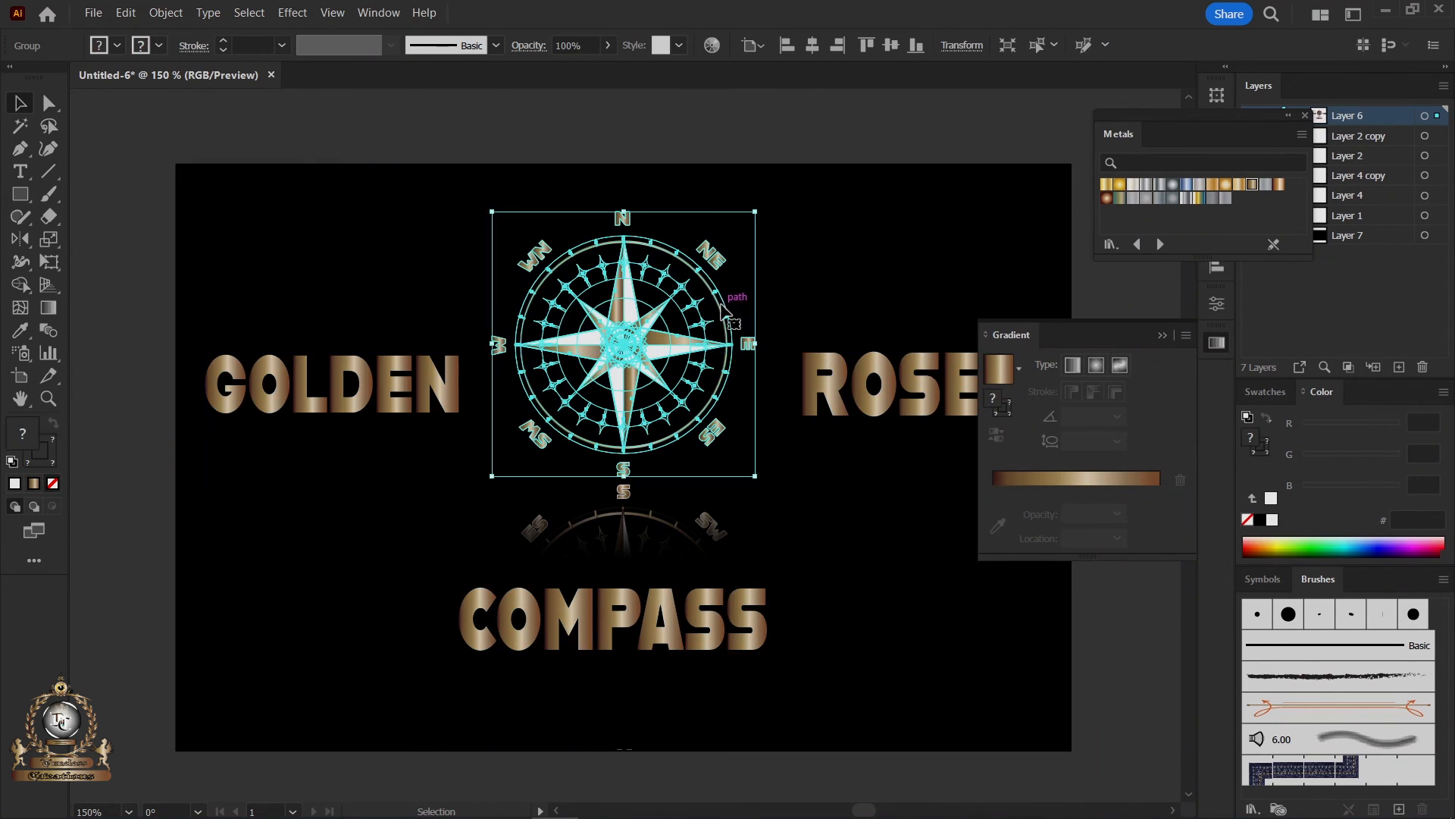
Ungroup the upright compass and set its outermost circle's stroke weight to 2 pt.
{"action": "right_click", "coordinate": [722, 297]}
{"action": "left_click", "coordinate": [788, 523]}
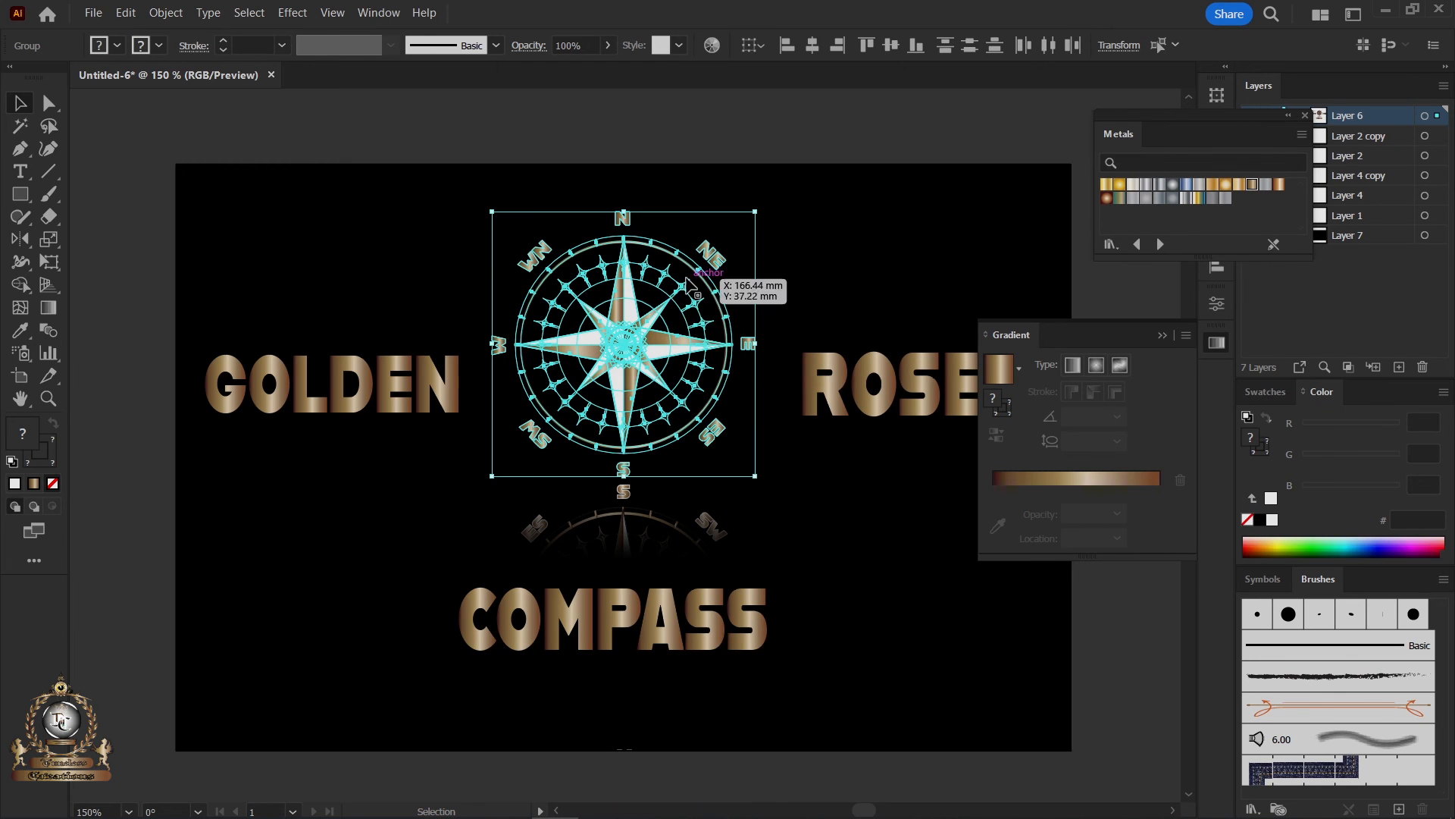
{"action": "key", "text": "z"}
{"action": "left_click_drag", "start_coordinate": [685, 267], "coordinate": [767, 356]}
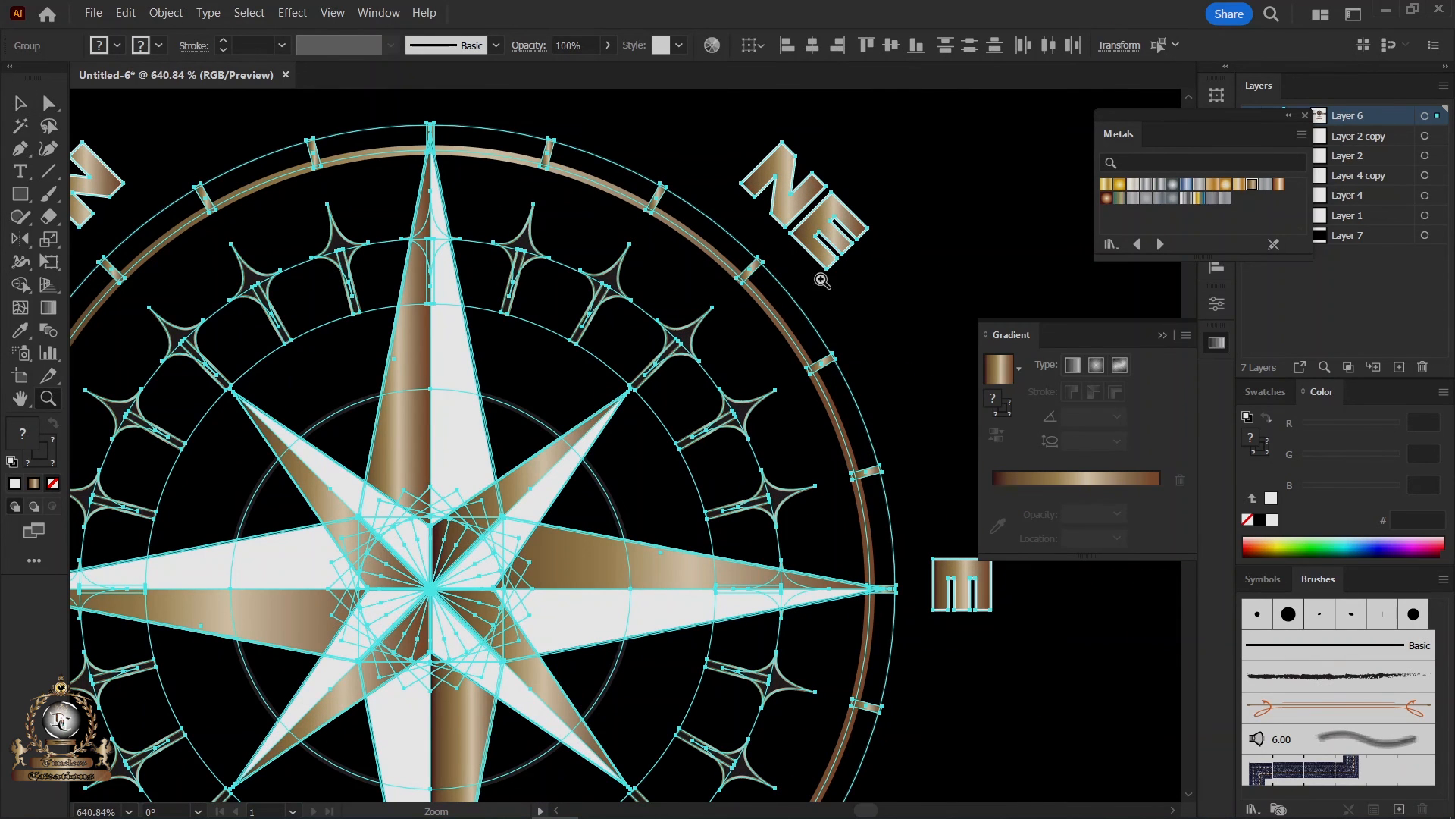
{"action": "key", "text": "v"}
{"action": "left_click", "coordinate": [909, 257]}
{"action": "left_click", "coordinate": [825, 325]}
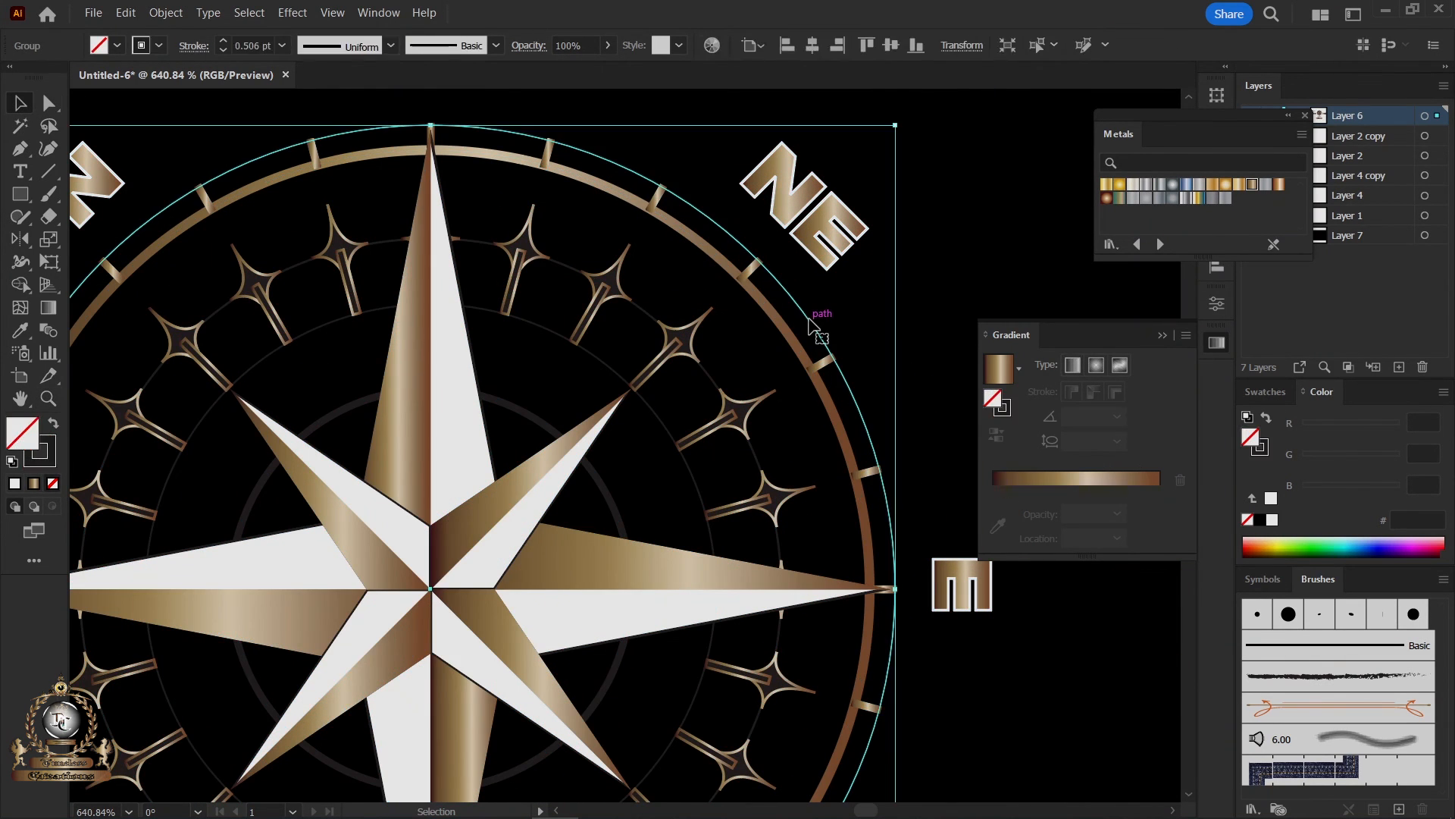
{"action": "left_click", "coordinate": [223, 41]}
{"action": "left_click", "coordinate": [223, 41]}
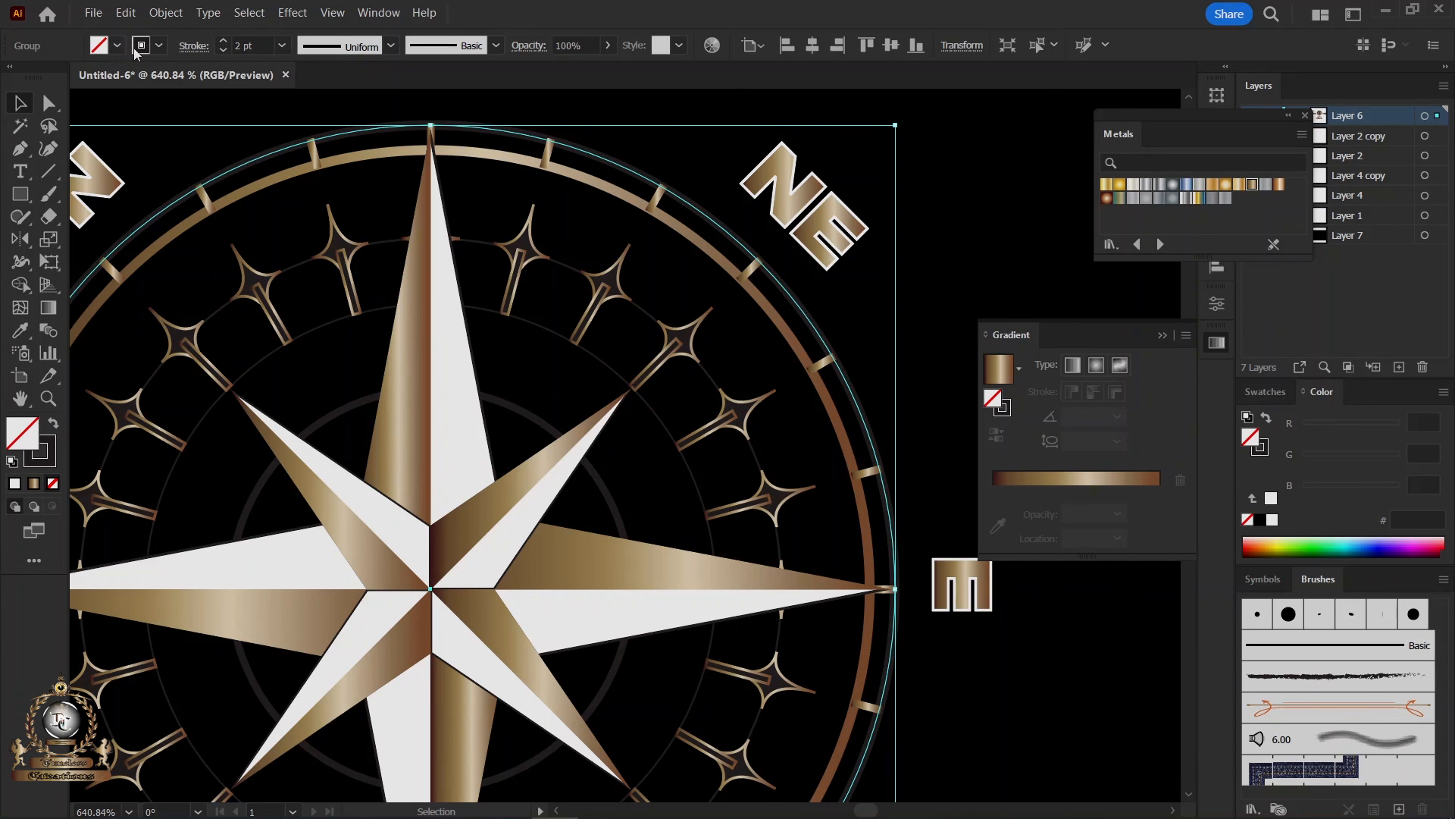
Expand the outermost circle's fill and stroke, and fill the resulting ring with the bronze metal gradient.
{"action": "left_click", "coordinate": [165, 12]}
{"action": "left_click", "coordinate": [210, 226]}
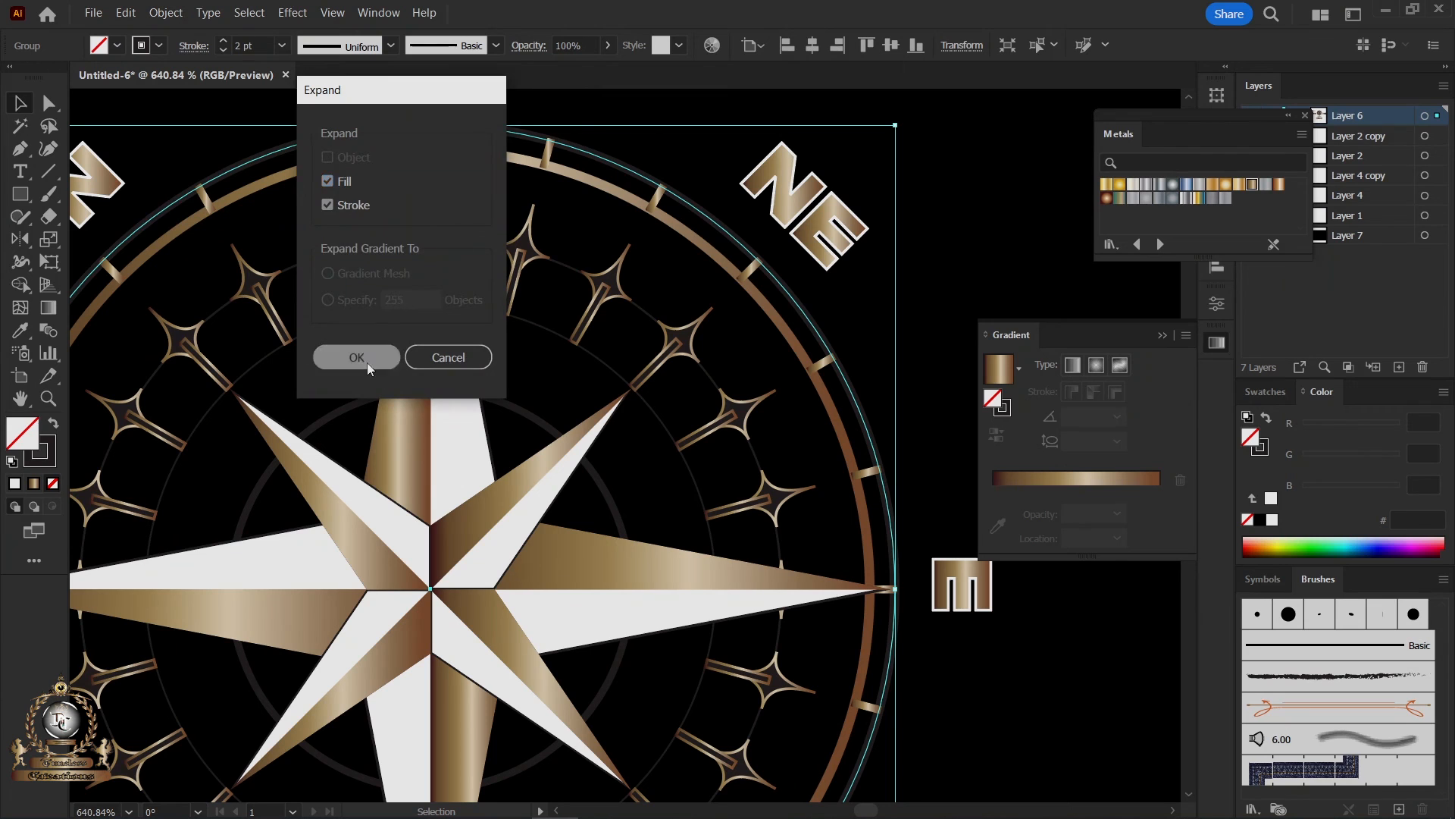
{"action": "left_click", "coordinate": [369, 357]}
{"action": "left_click", "coordinate": [999, 370]}
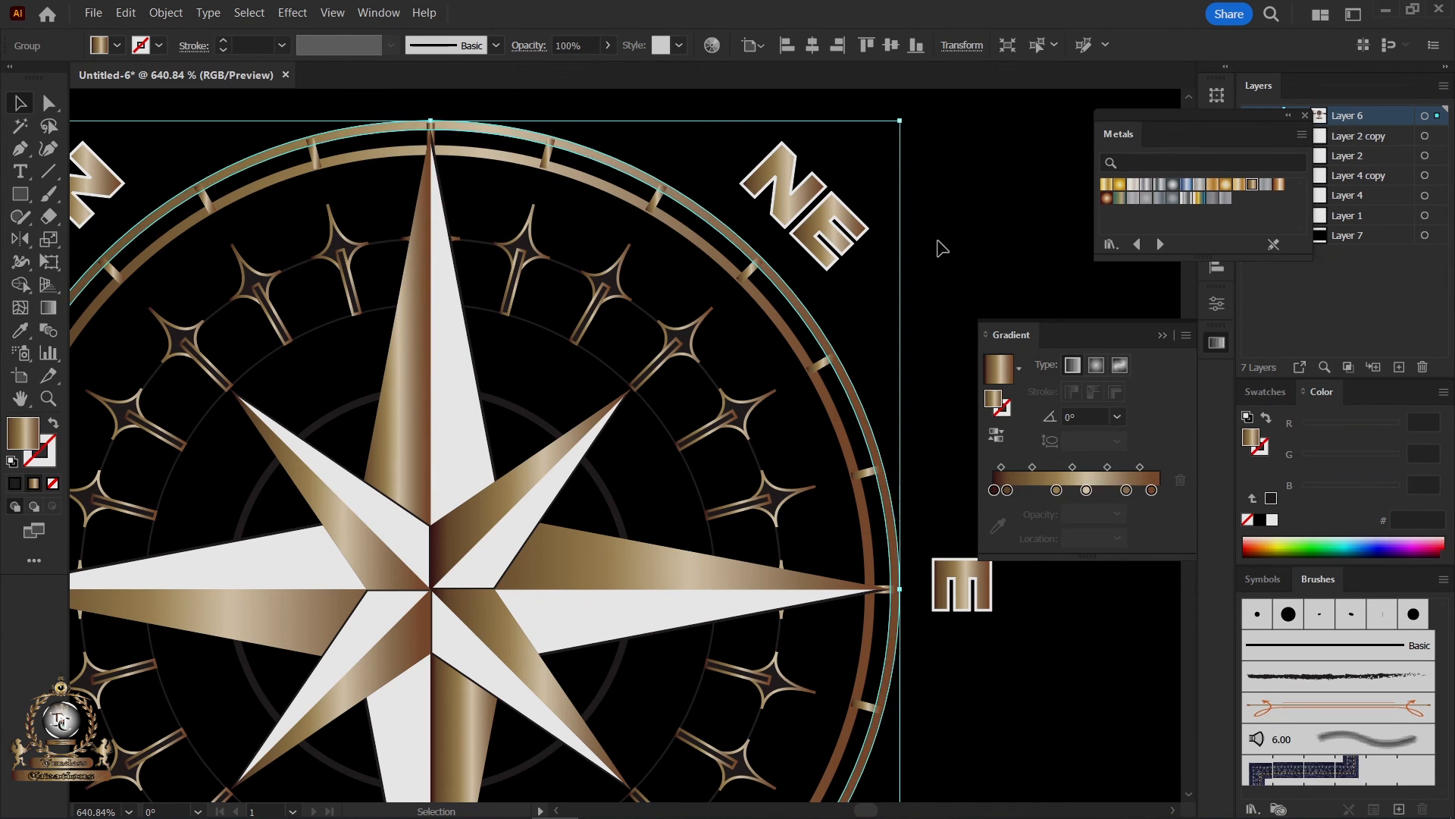
{"action": "left_click", "coordinate": [938, 243]}
Bring the whole artwork into view and collapse the floating gradient settings and Metals swatch library.
{"action": "key", "text": "z"}
{"action": "left_click_drag", "start_coordinate": [563, 540], "coordinate": [665, 325]}
{"action": "key", "text": "space"}
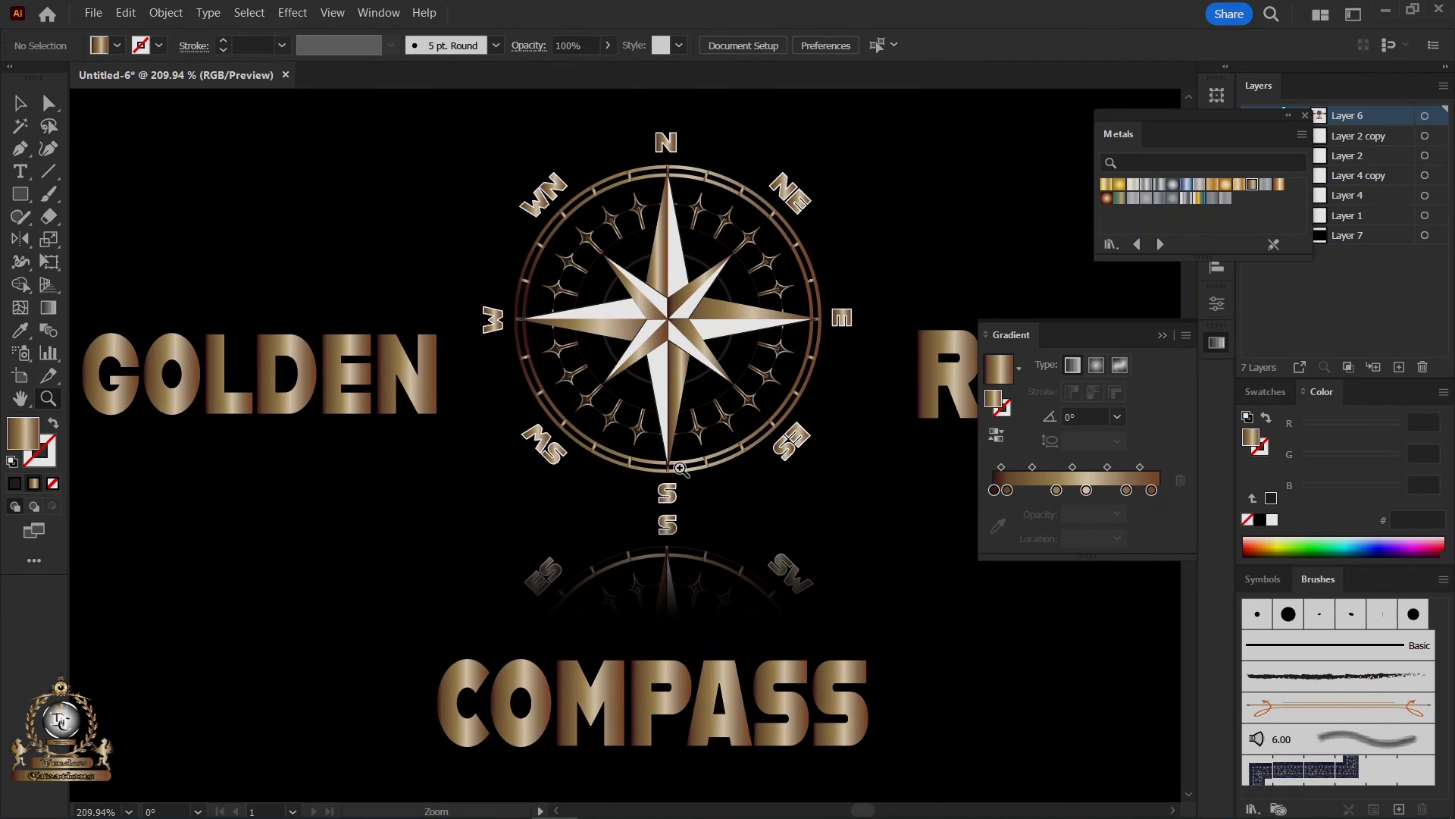
{"action": "left_click_drag", "start_coordinate": [679, 469], "coordinate": [619, 485]}
{"action": "left_click", "coordinate": [1162, 334]}
{"action": "left_click", "coordinate": [1287, 118]}
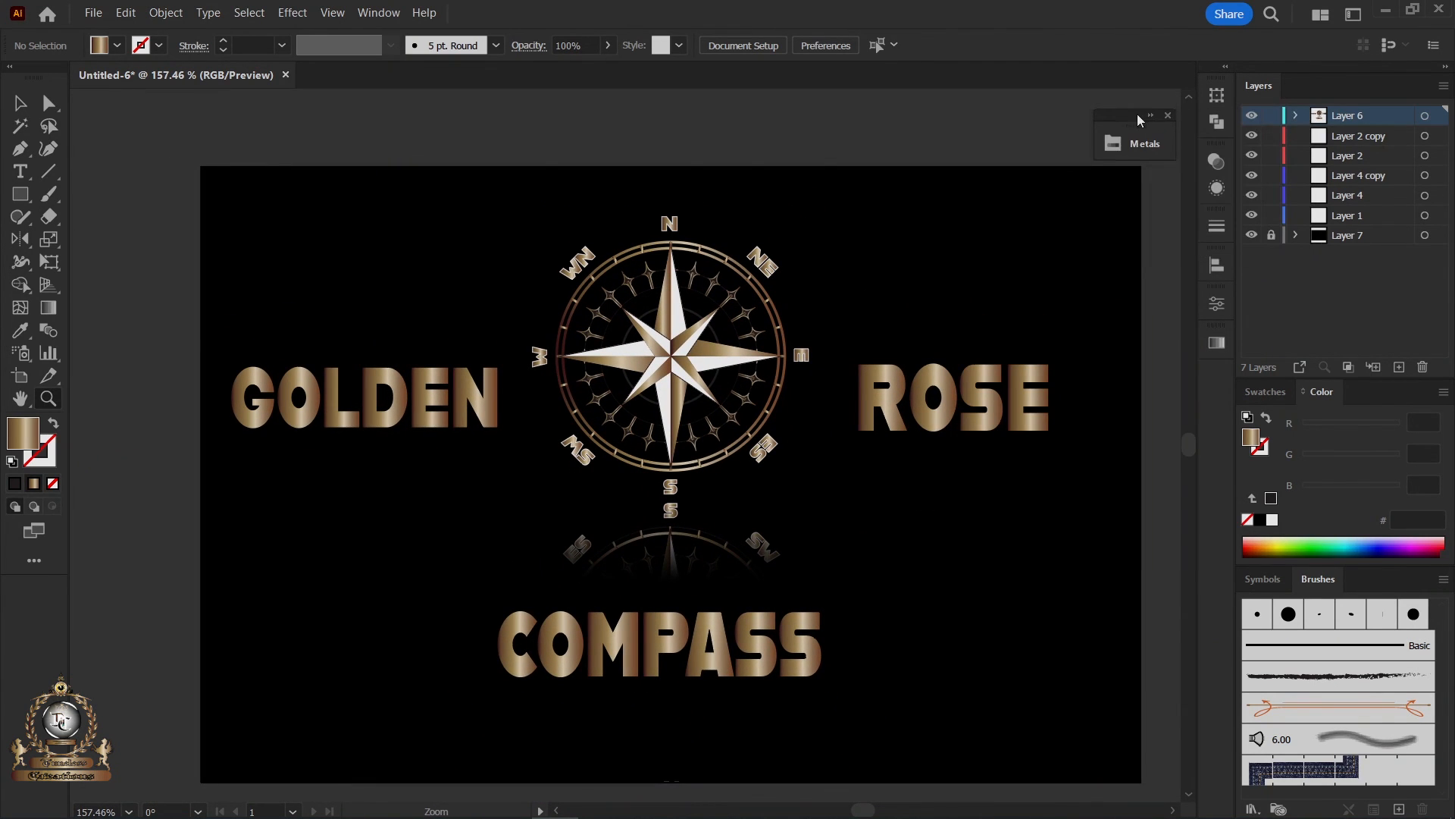
Examine the finished compass, its faded reflection and the three surrounding words up close and as a whole.
{"action": "left_click_drag", "start_coordinate": [796, 444], "coordinate": [766, 445]}
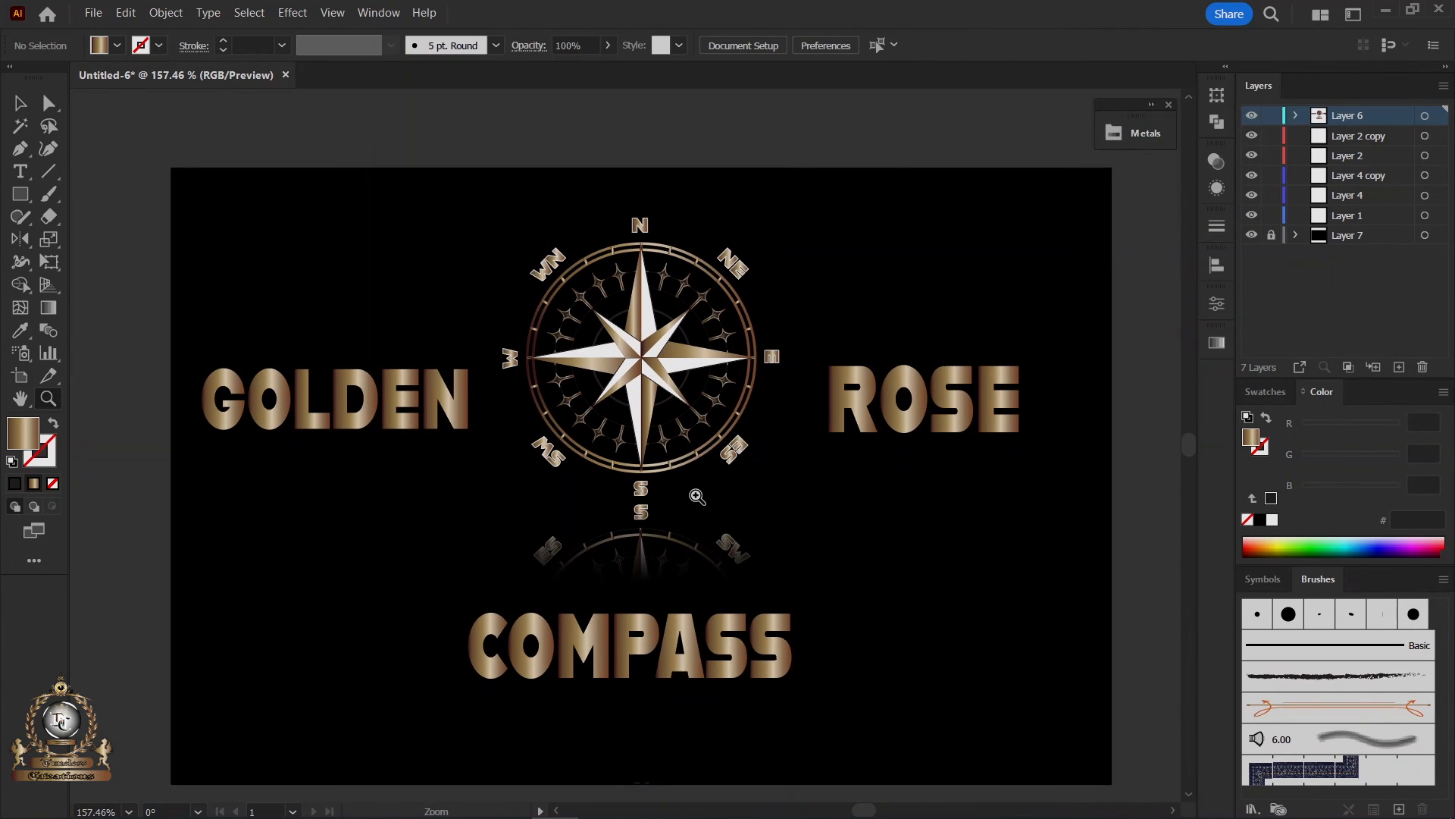
{"action": "left_click", "coordinate": [708, 492], "text": "alt"}
{"action": "left_click", "coordinate": [710, 492]}
{"action": "left_click", "coordinate": [713, 493]}
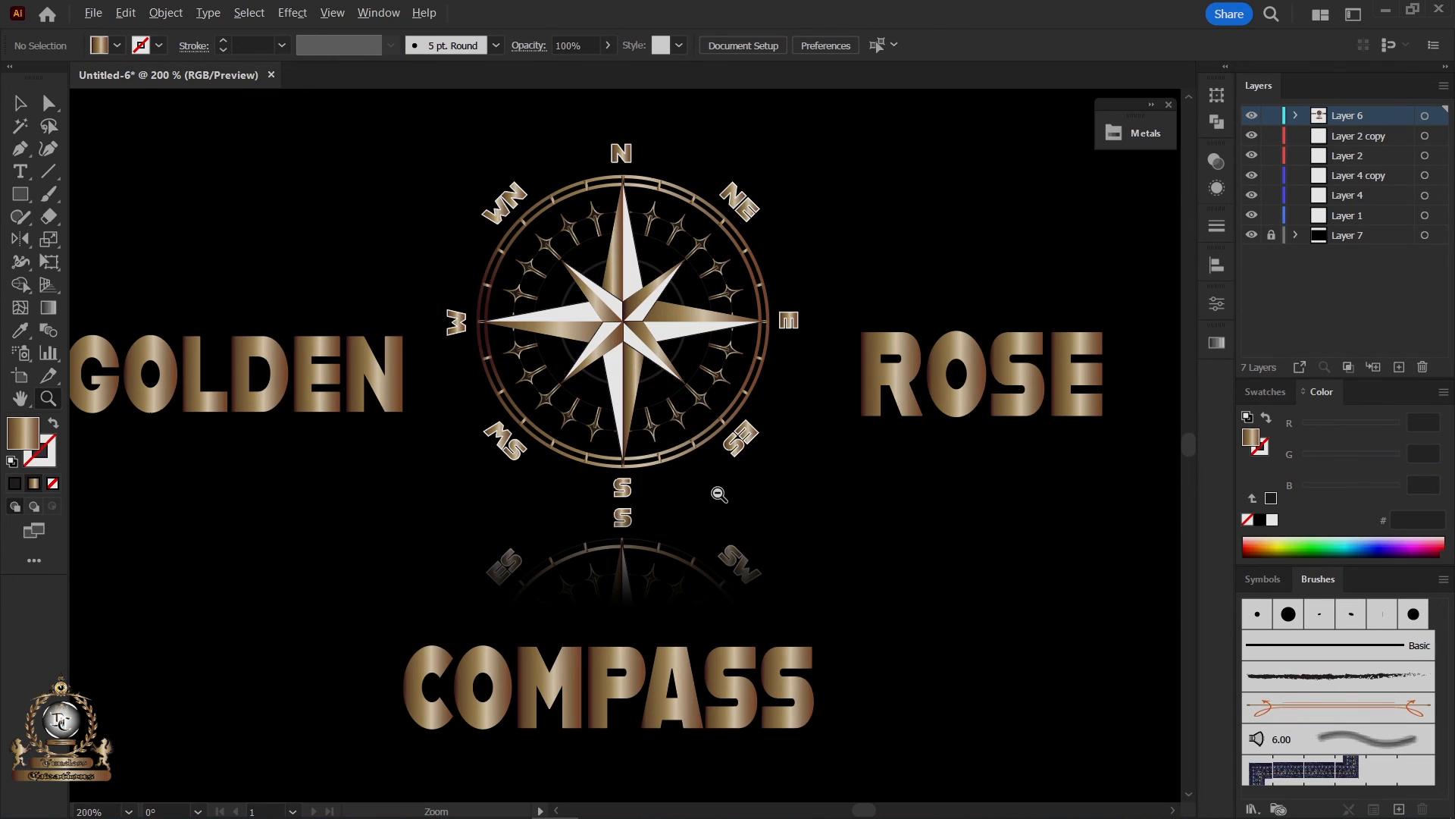
{"action": "left_click", "coordinate": [721, 496], "text": "alt"}
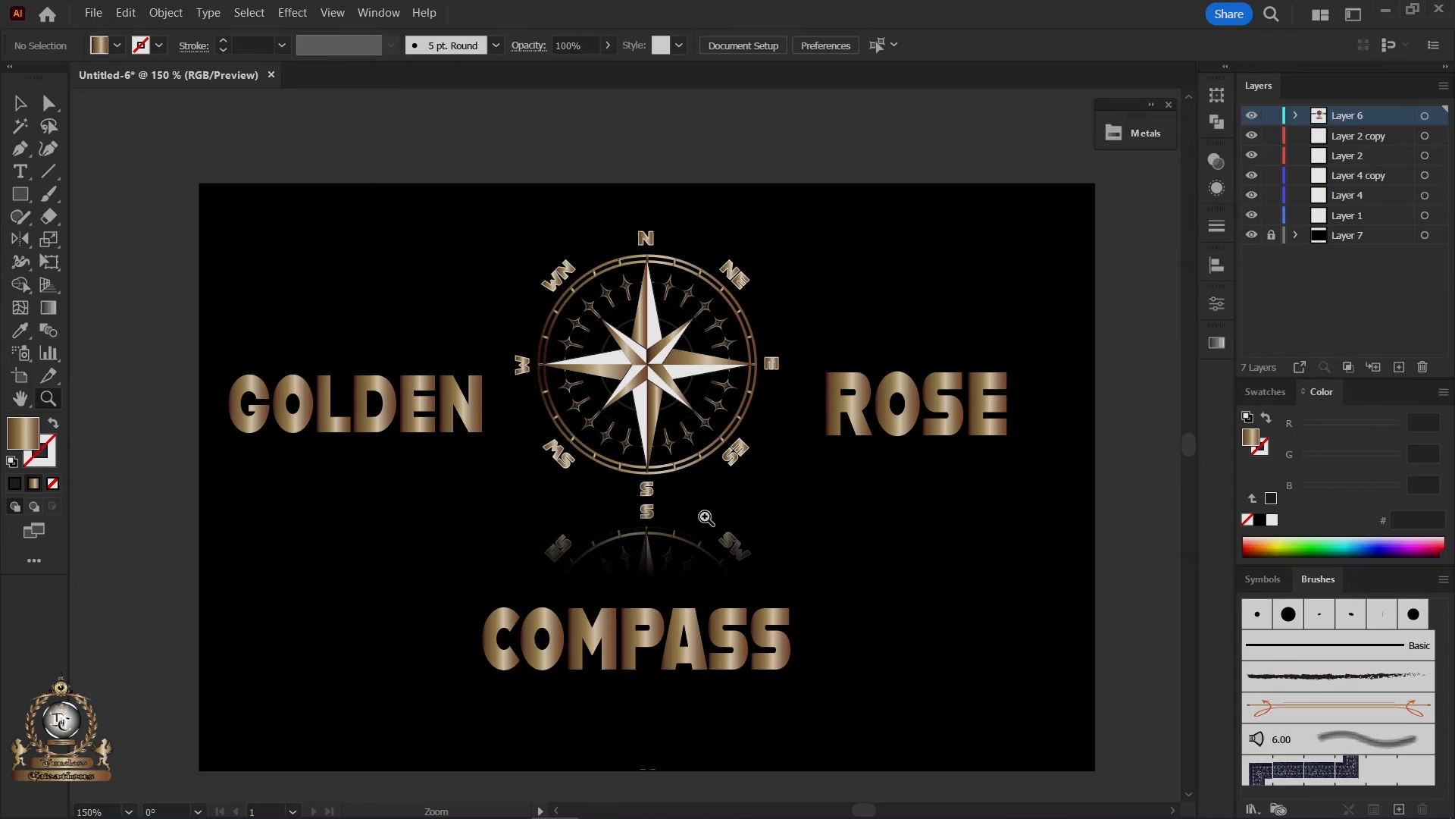
{"action": "key", "text": "v"}
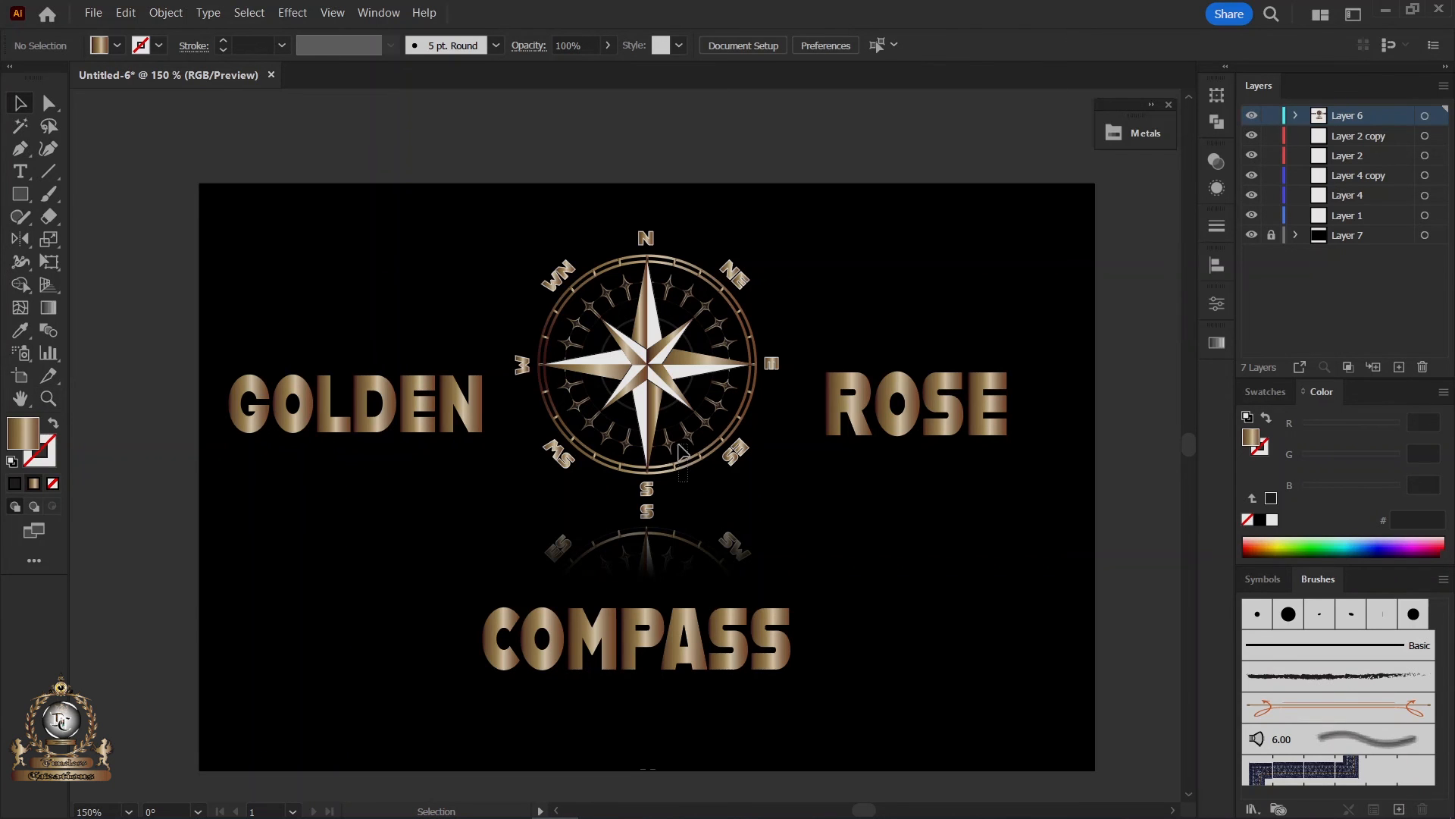
{"action": "left_click", "coordinate": [674, 442]}
{"action": "left_click", "coordinate": [826, 347]}
{"action": "left_click_drag", "start_coordinate": [818, 323], "coordinate": [799, 295]}
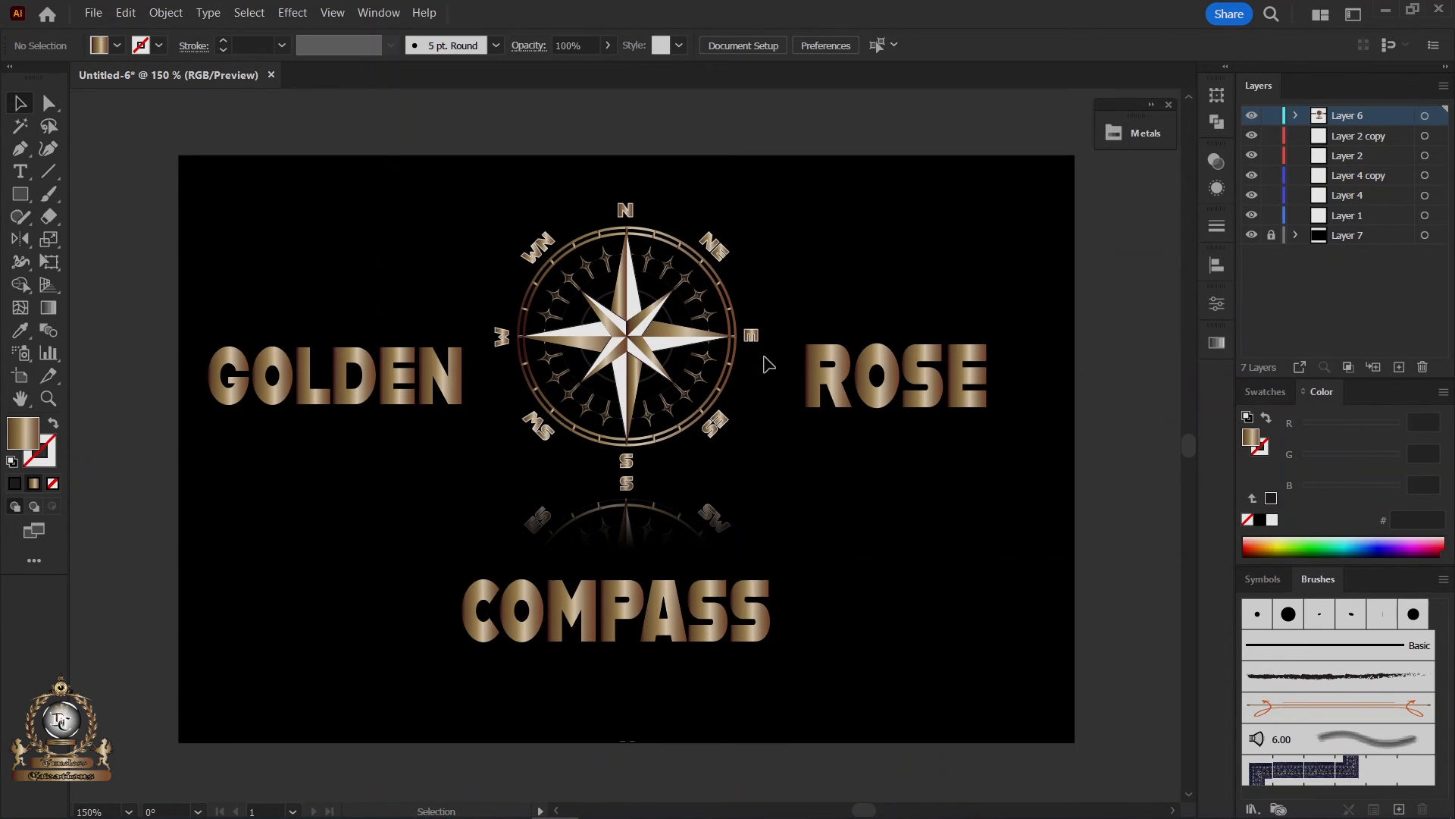
{"action": "scroll", "coordinate": [767, 391], "scroll_direction": "up", "scroll_amount": 1}
{"action": "scroll", "coordinate": [781, 401], "scroll_direction": "down", "scroll_amount": 1}
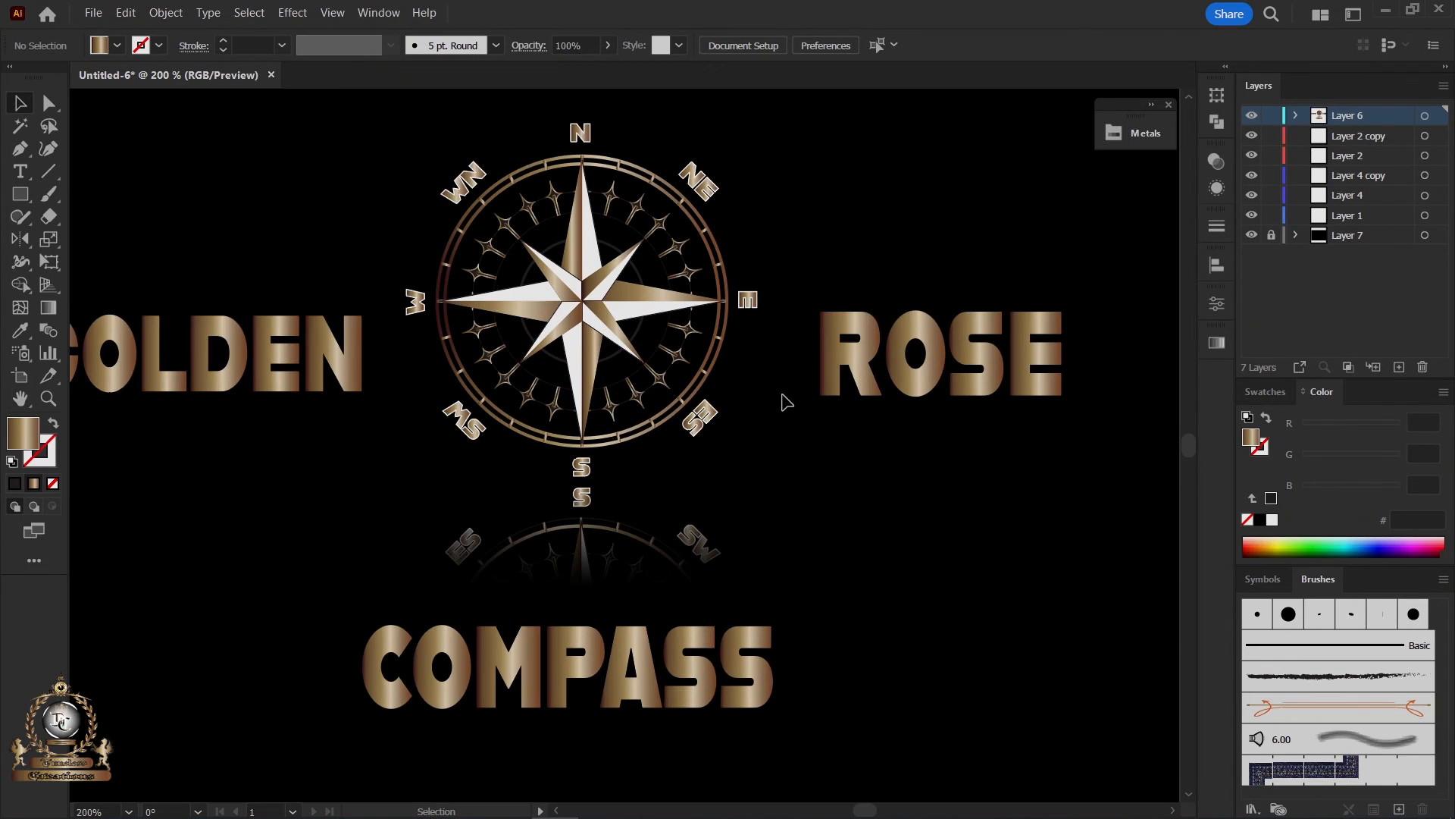
{"action": "scroll", "coordinate": [792, 409], "scroll_direction": "down", "scroll_amount": 1}
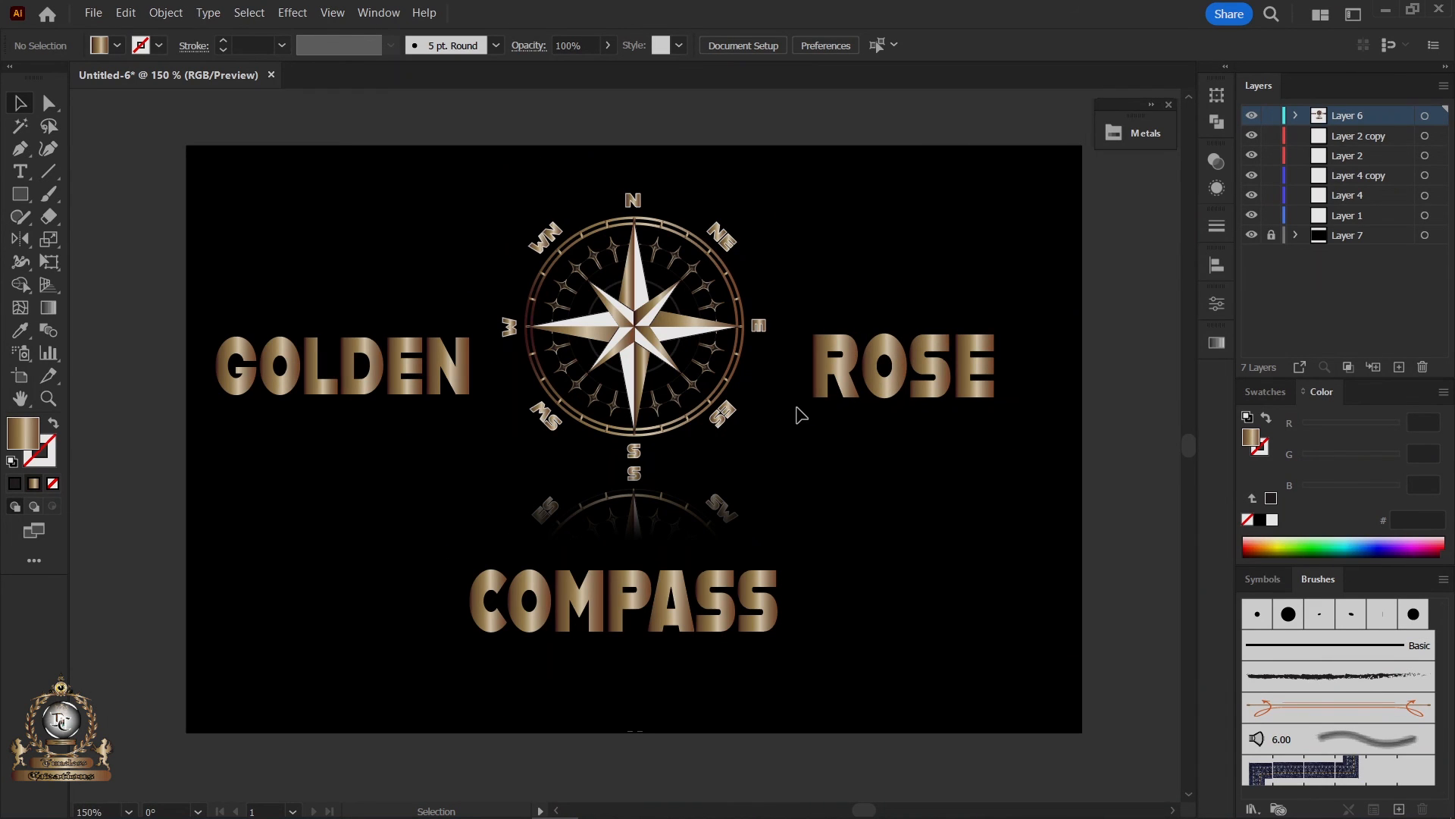
Close the floating Metals swatch library.
{"action": "left_click", "coordinate": [1149, 107]}
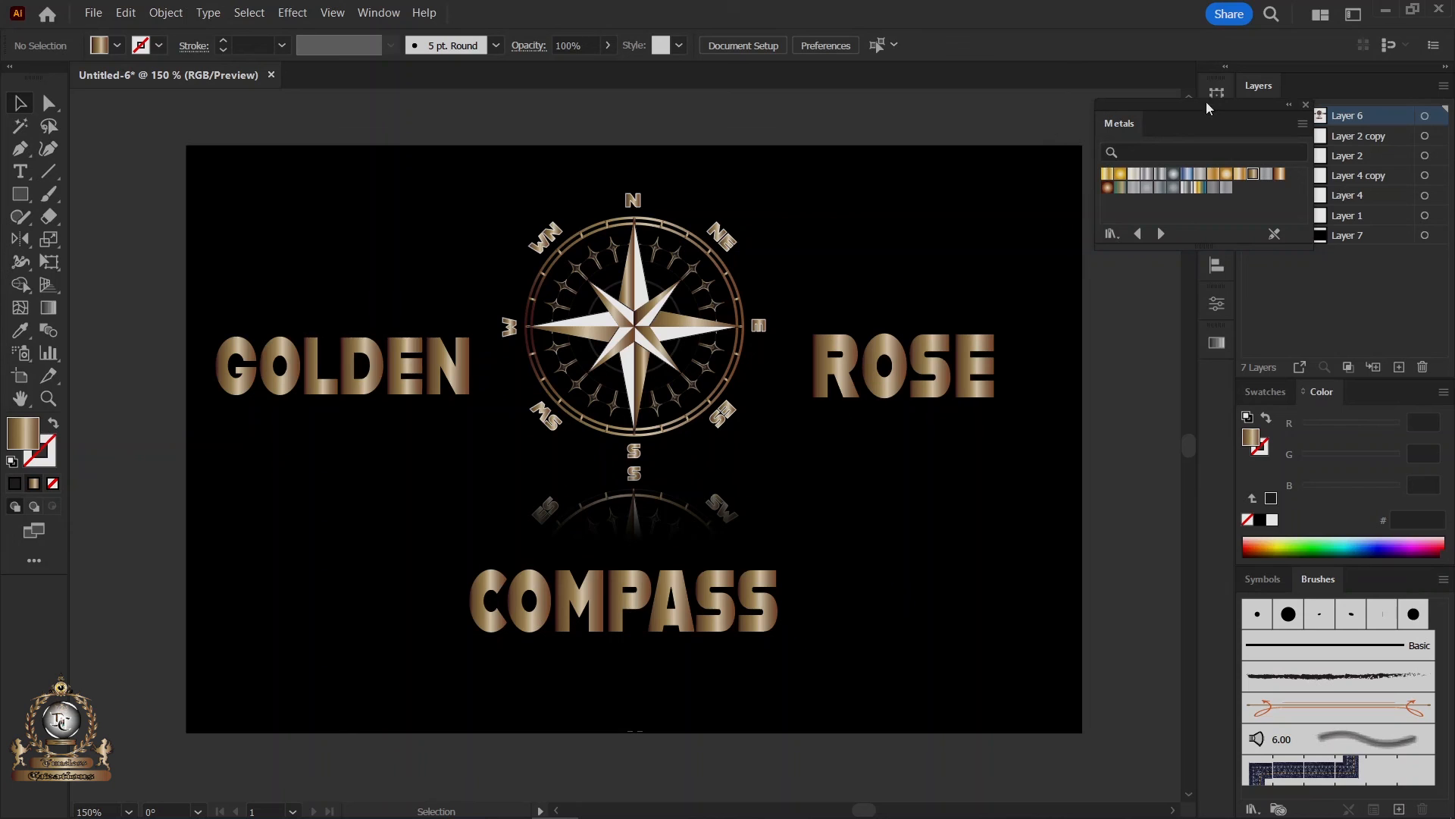
{"action": "left_click", "coordinate": [1288, 105]}
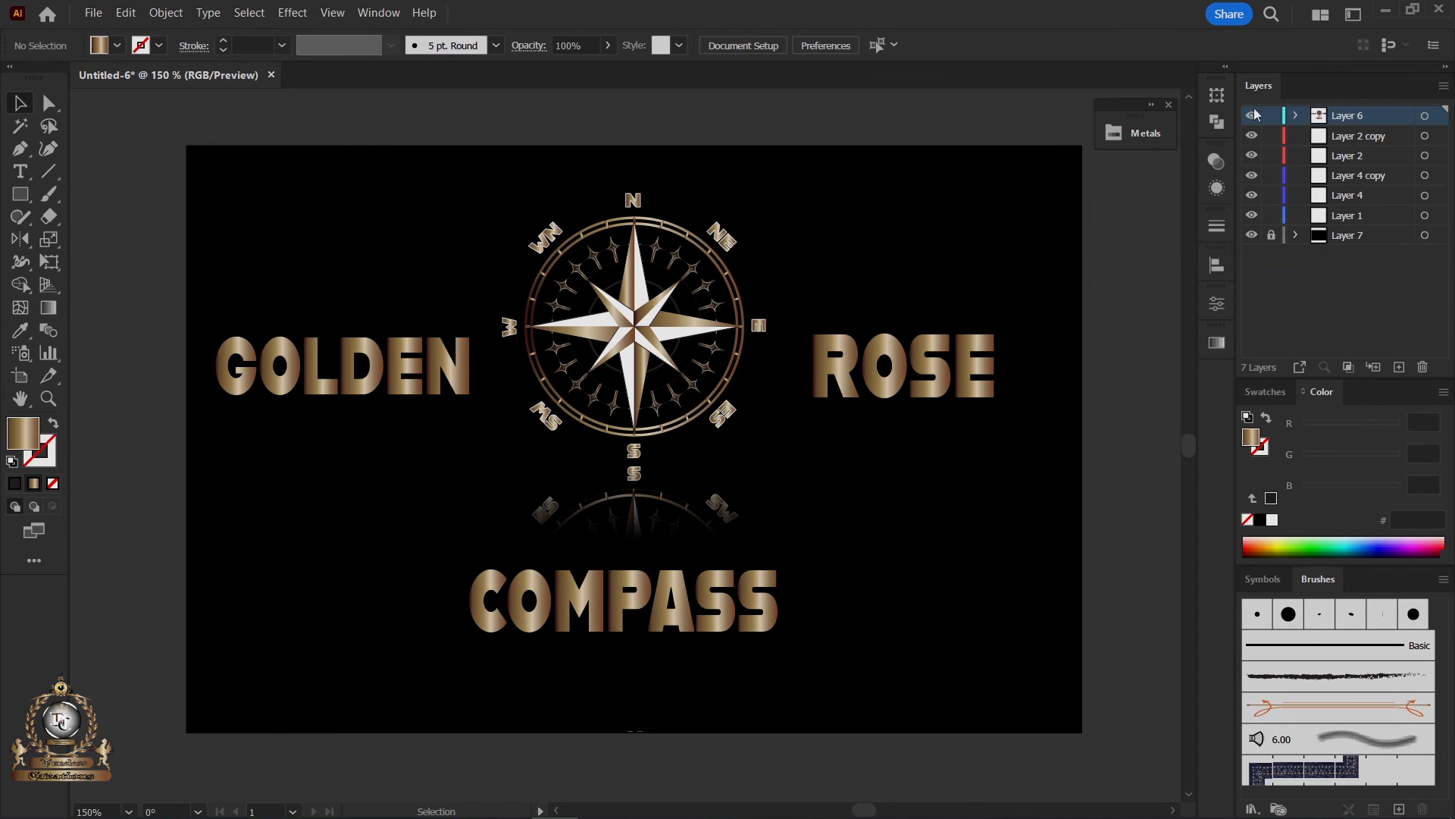
{"action": "left_click", "coordinate": [1169, 104]}
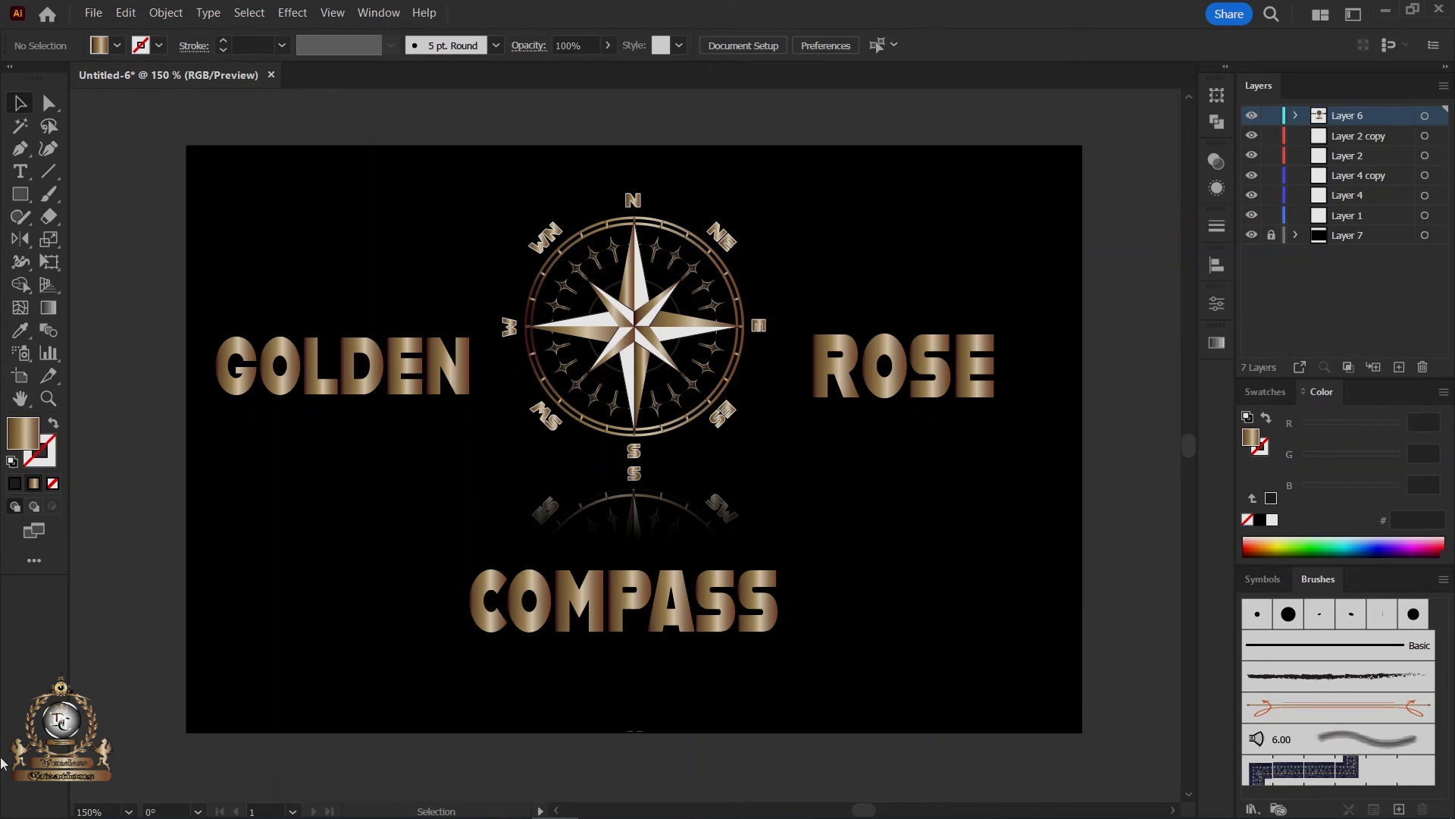
{"action": "mouse_move", "coordinate": [2, 815]}
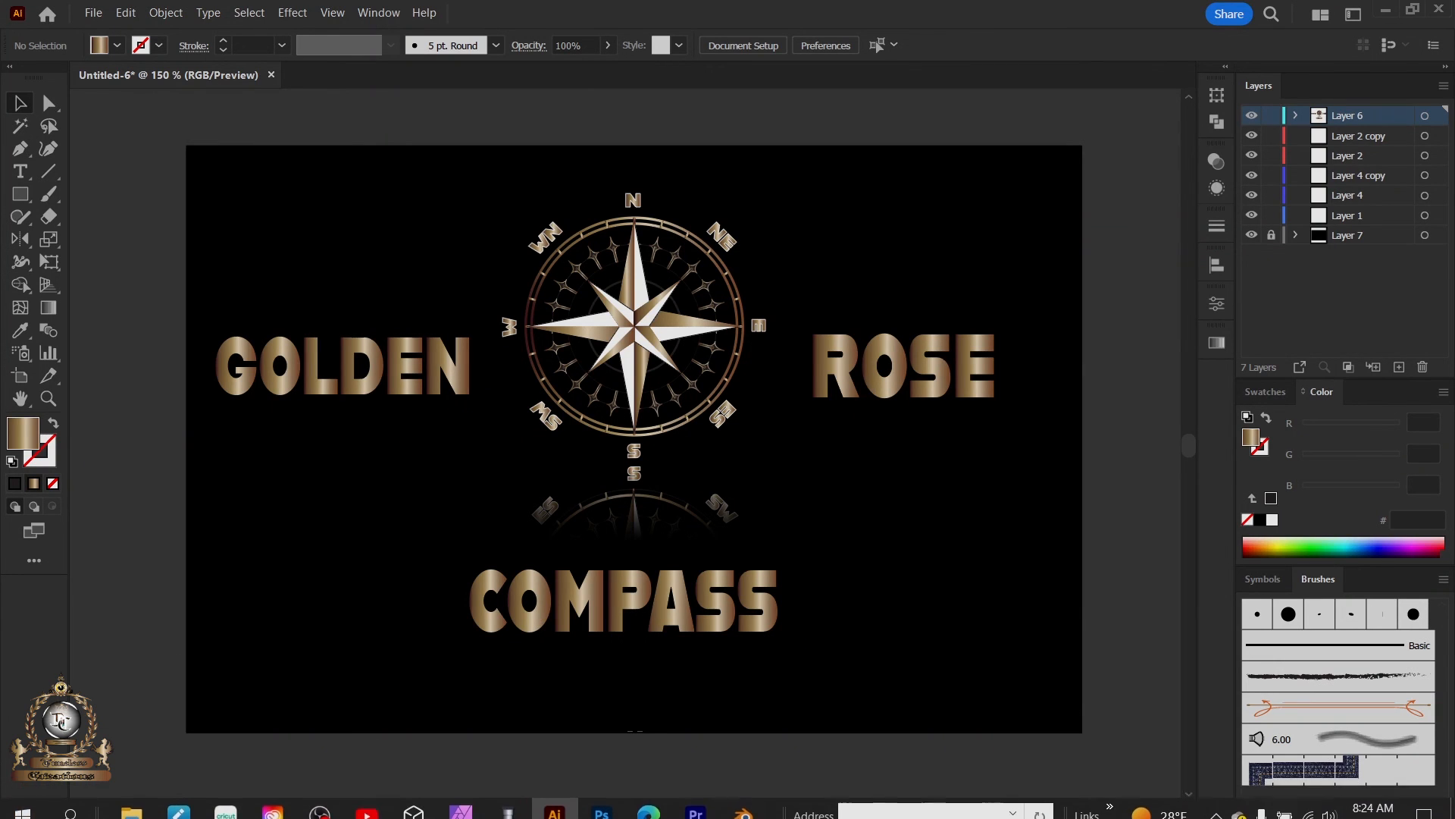